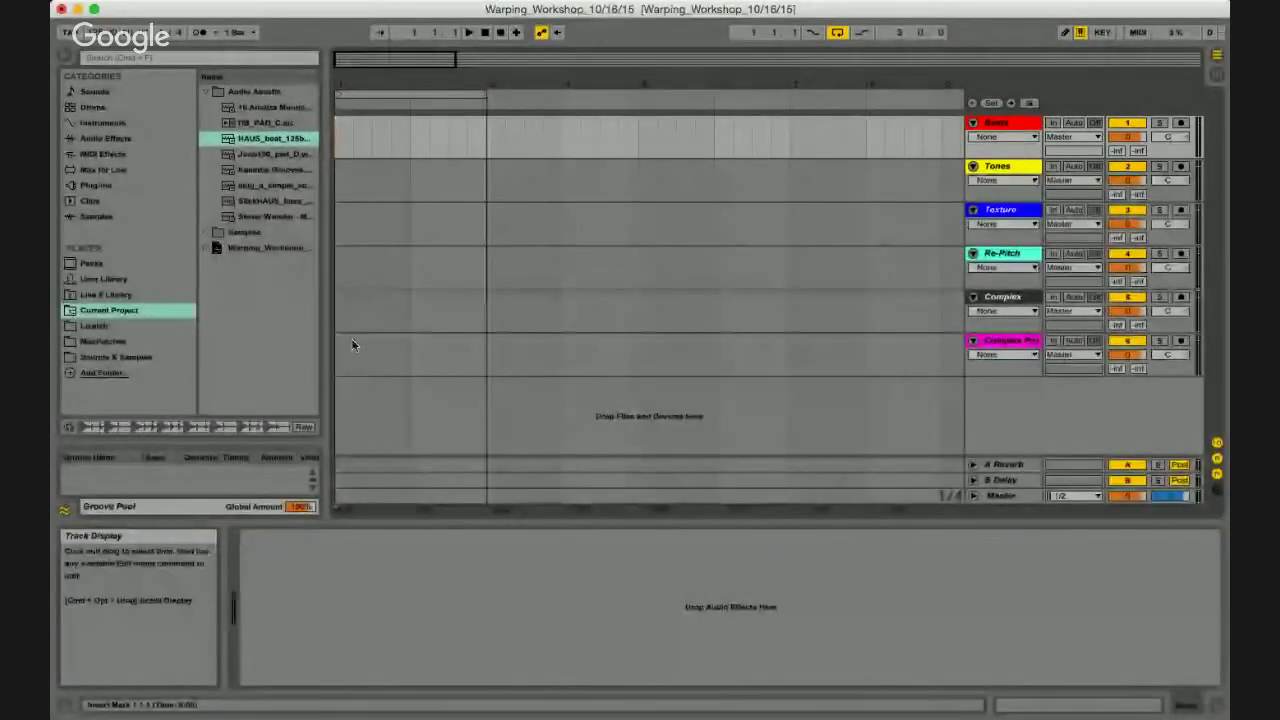
Place the sing_a_simple_song_101bpm sample on the Beats track at bar 1 and audition it.
left_click(245, 200)
left_click(243, 186)
left_click_drag(243, 186, 340, 140)
key("space")
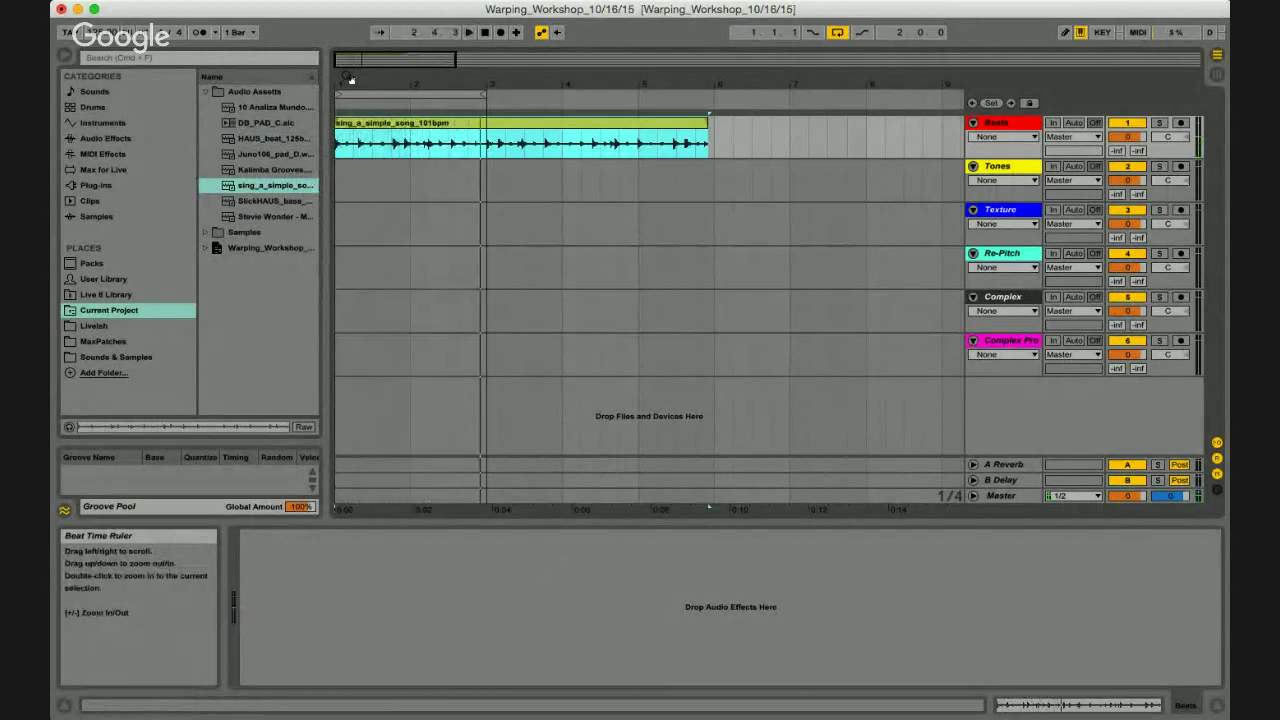
Extend the arrangement loop's end to bar 6 to cover the whole clip, and play the loop.
left_click(483, 93)
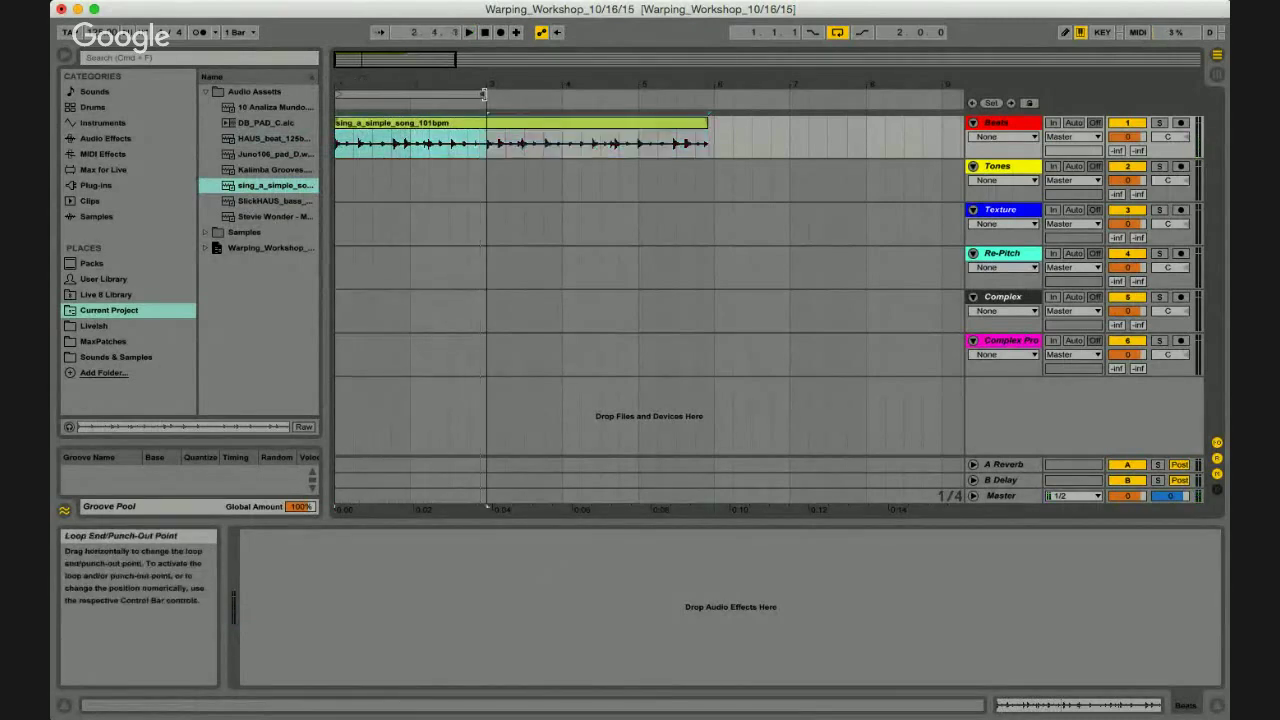
left_click_drag(483, 93, 714, 97)
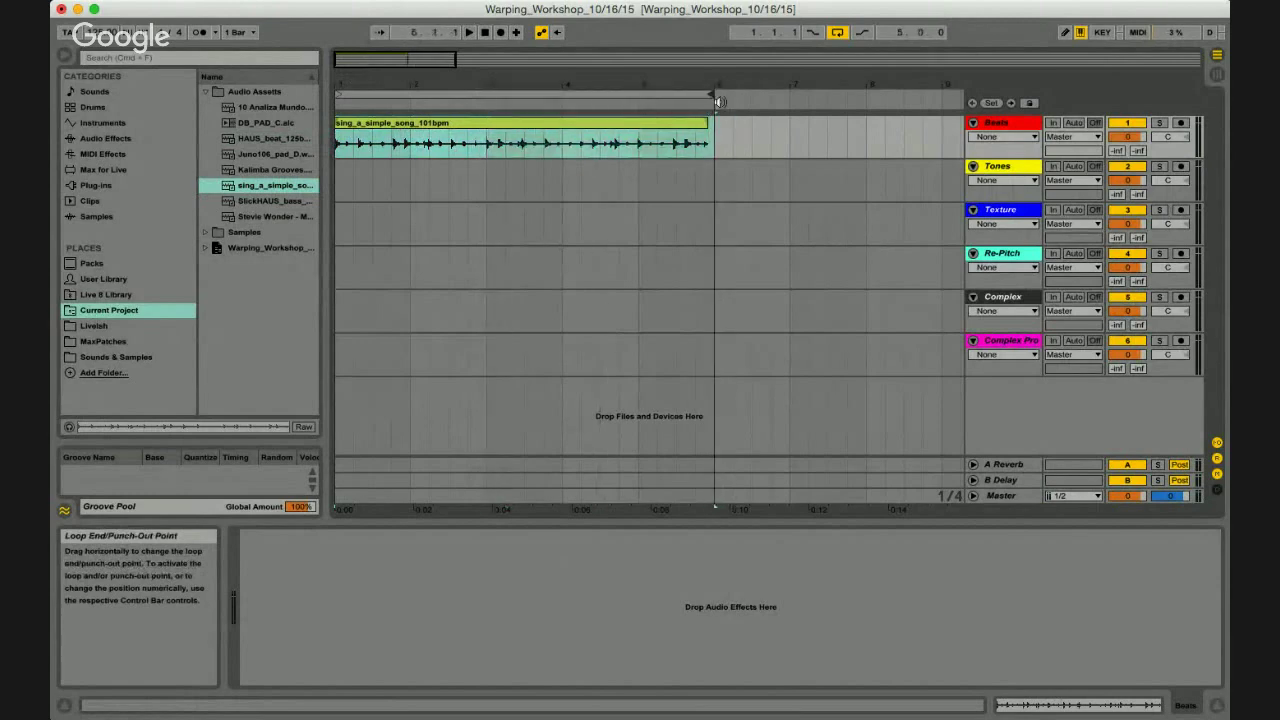
key("space")
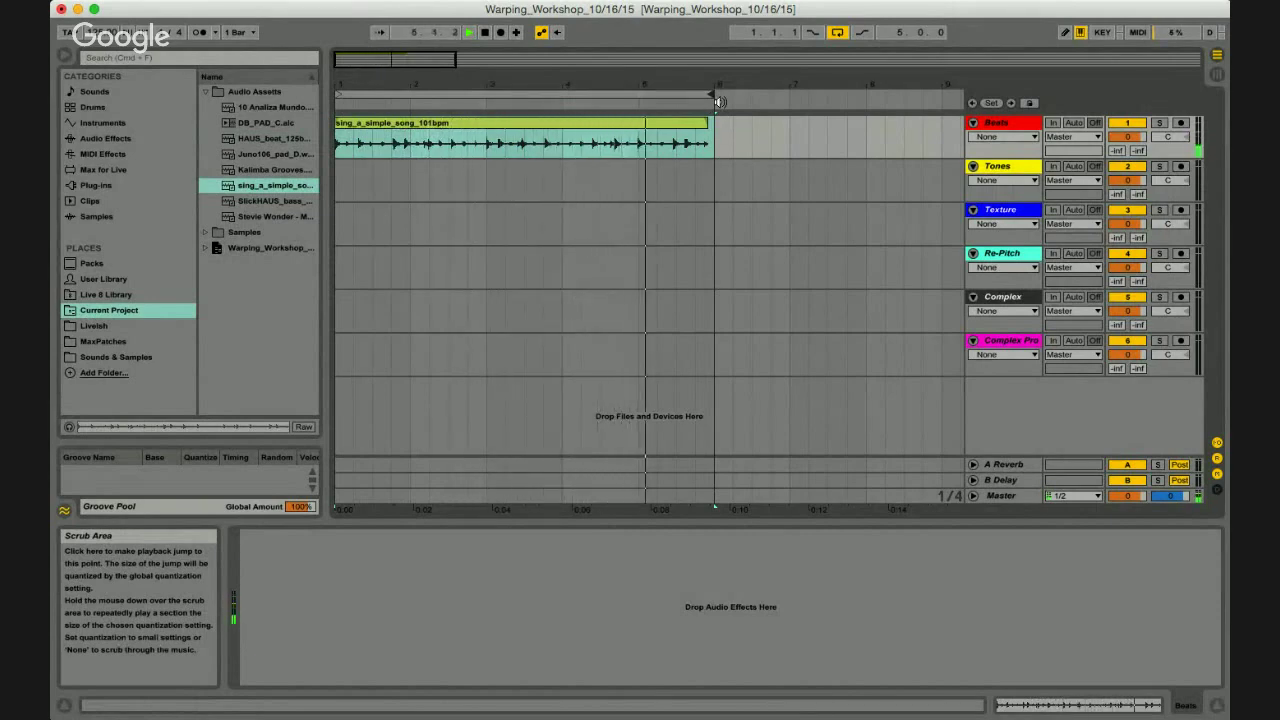
left_click(519, 123)
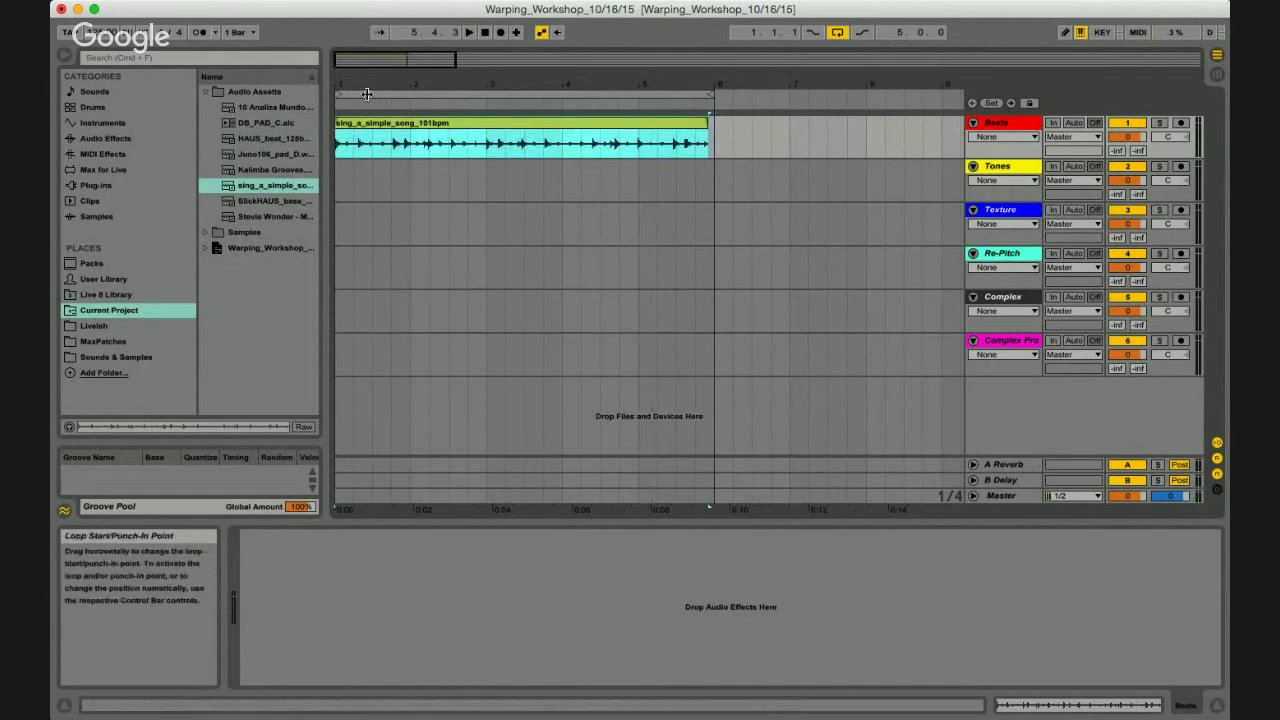
Turn on the metronome and play the clip against the click.
left_click(201, 34)
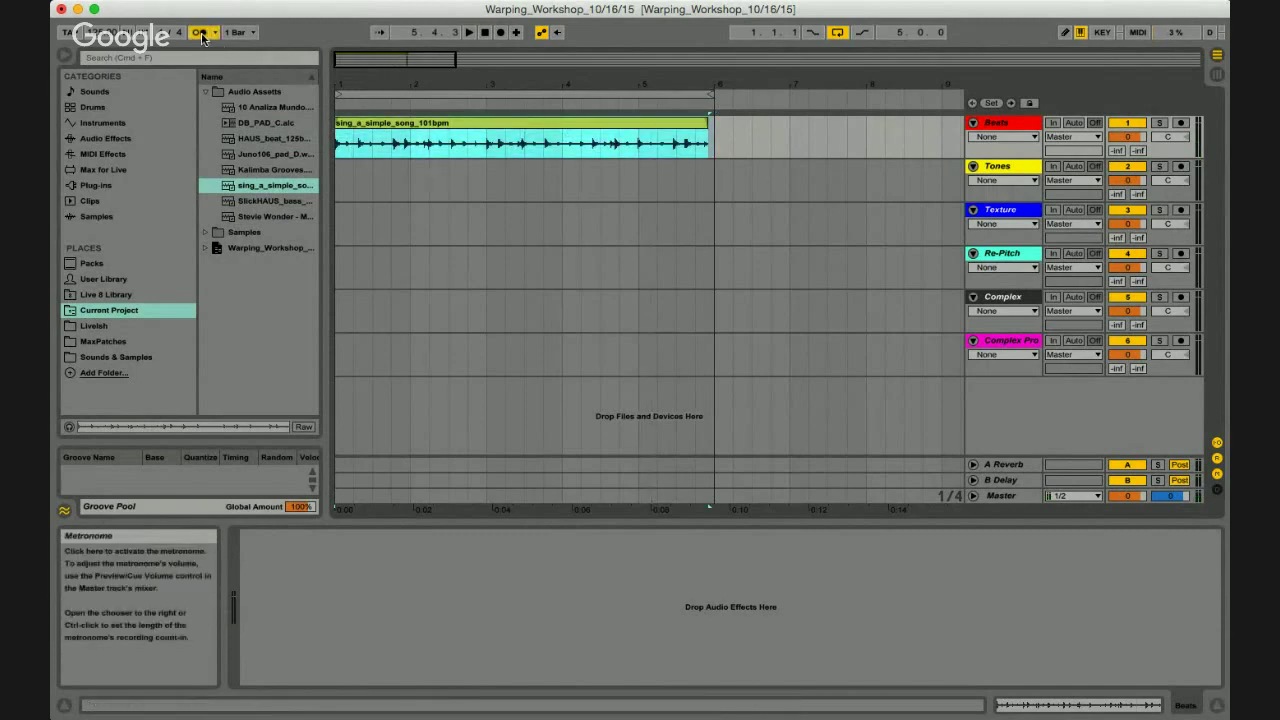
key("space")
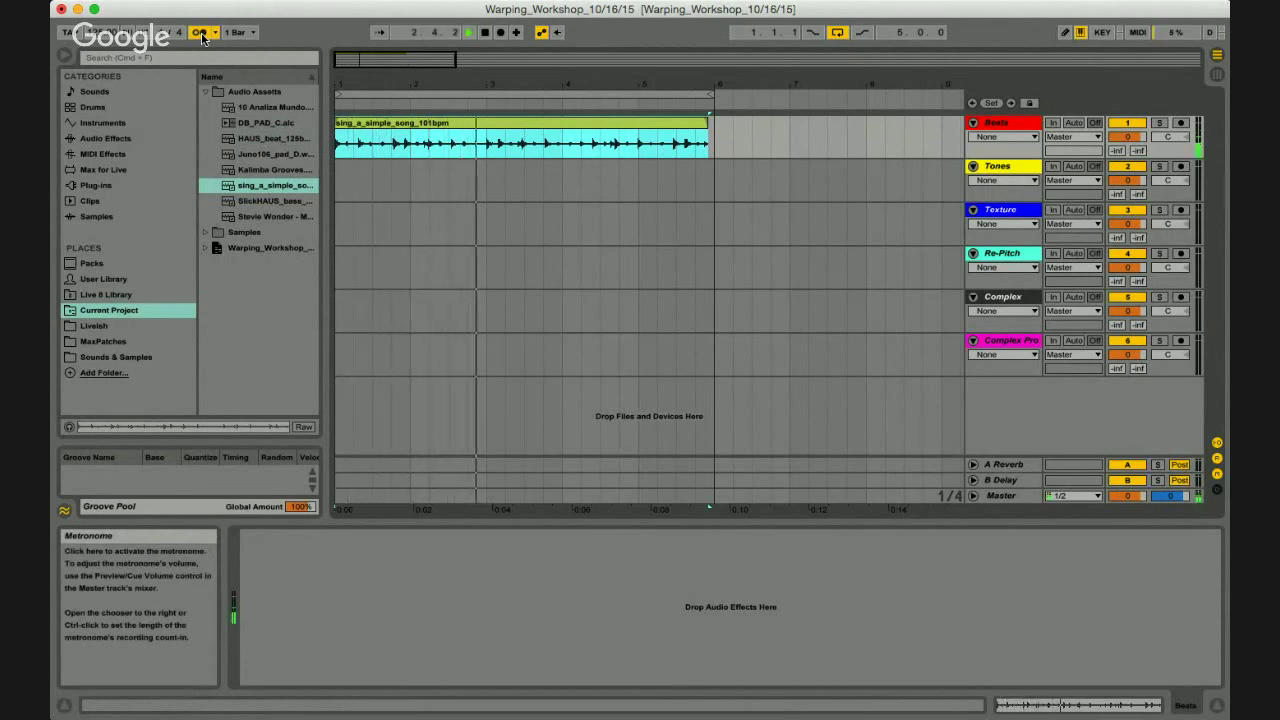
key("space")
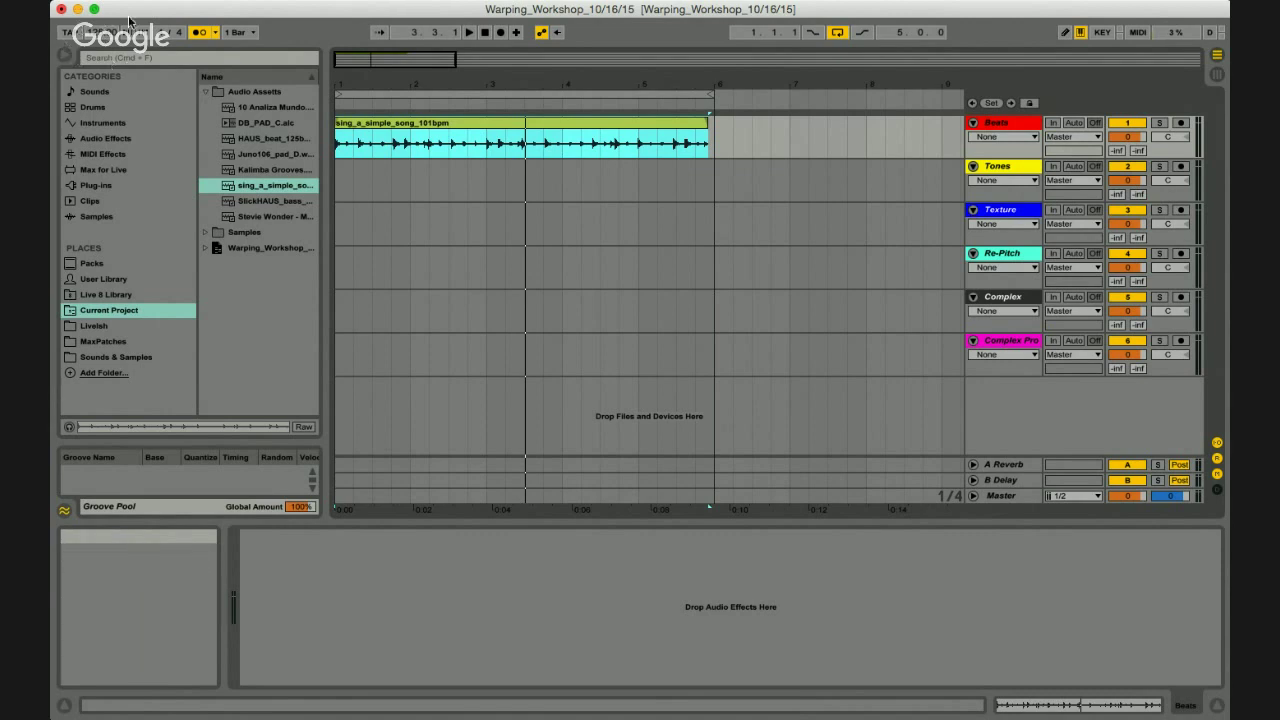
Lower the project tempo slightly and play the clip against the metronome.
left_click_drag(105, 43, 101, 41)
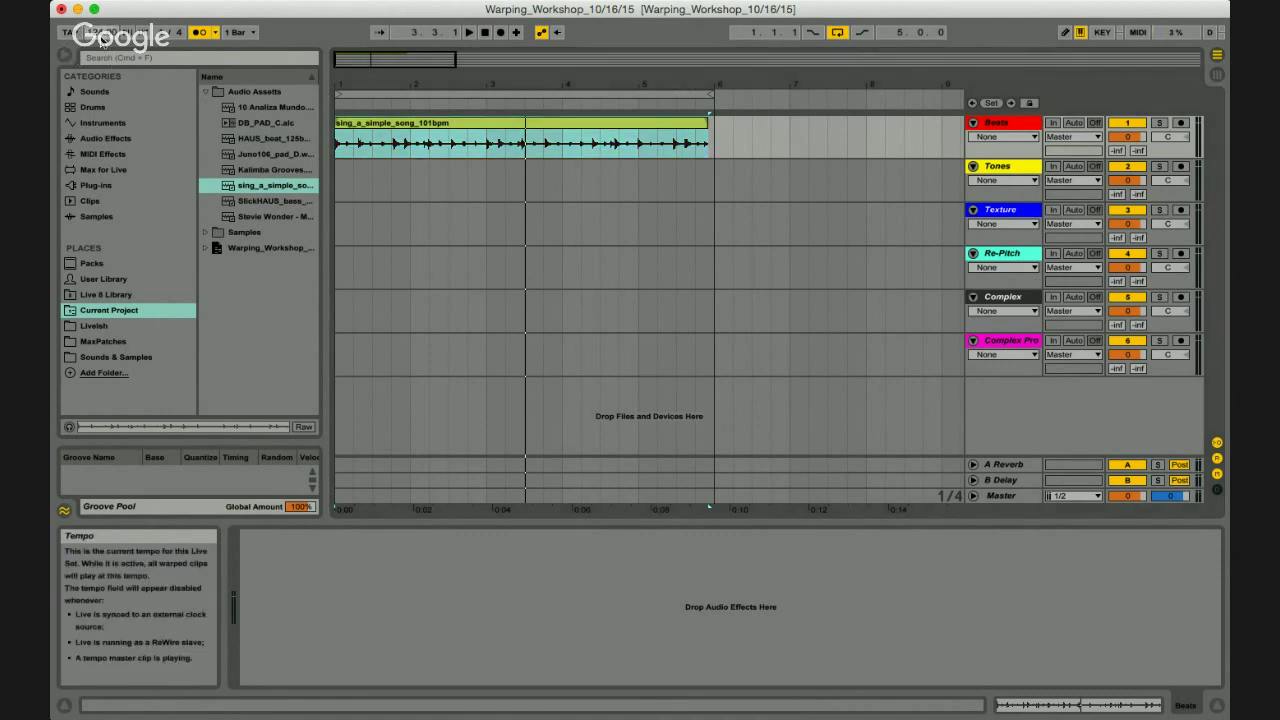
left_click(395, 126)
key("space")
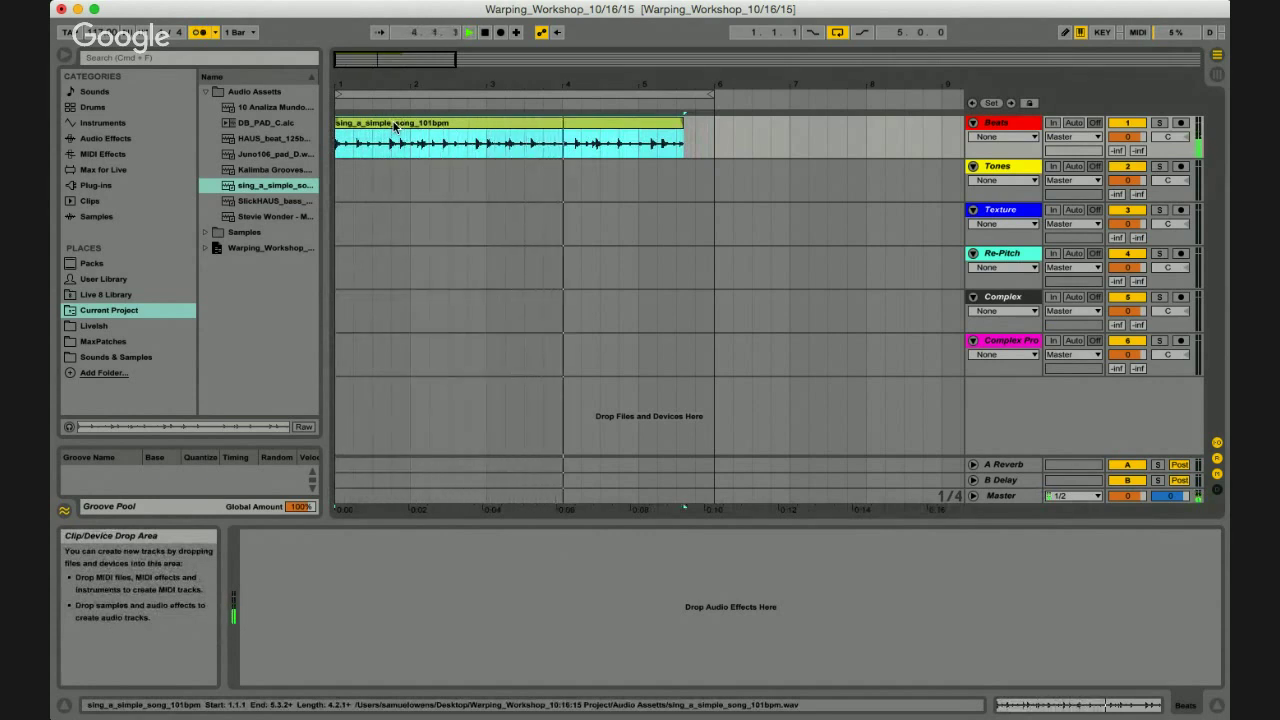
key("space")
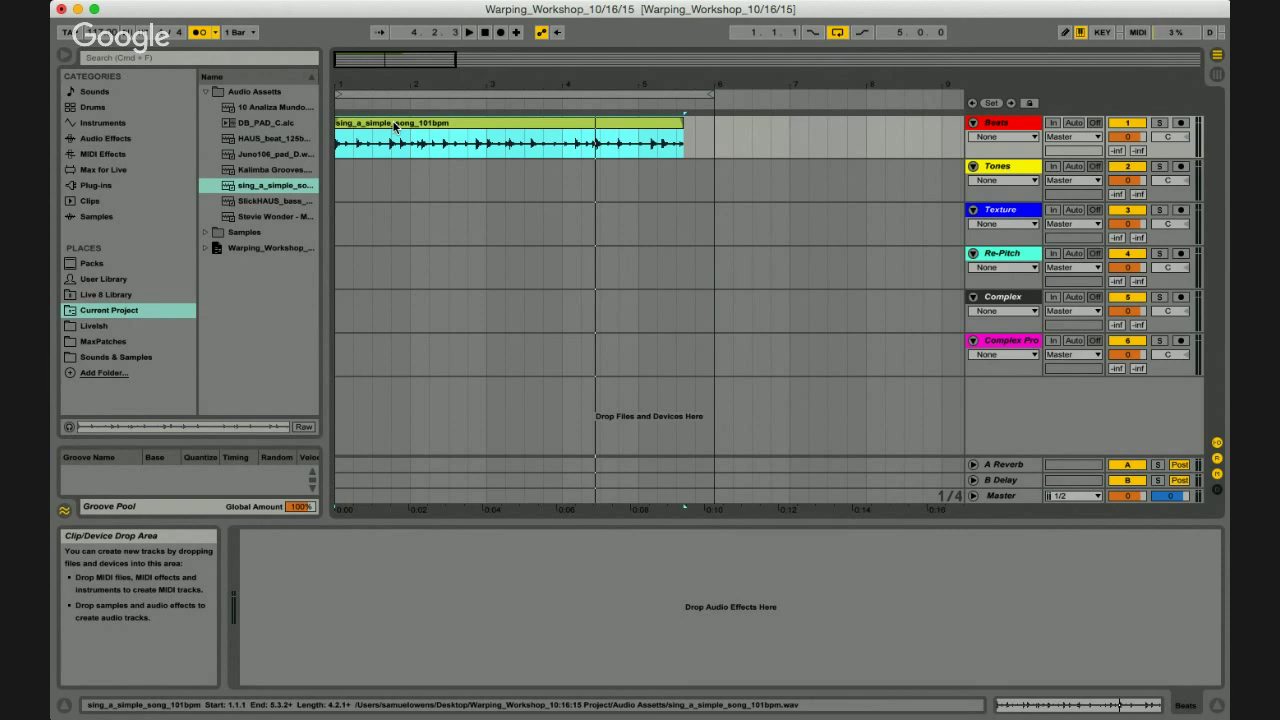
Lower the project tempo to 101 BPM, bringing the end of the Beats clip close to bar 5.
left_click(78, 32)
key("Down")
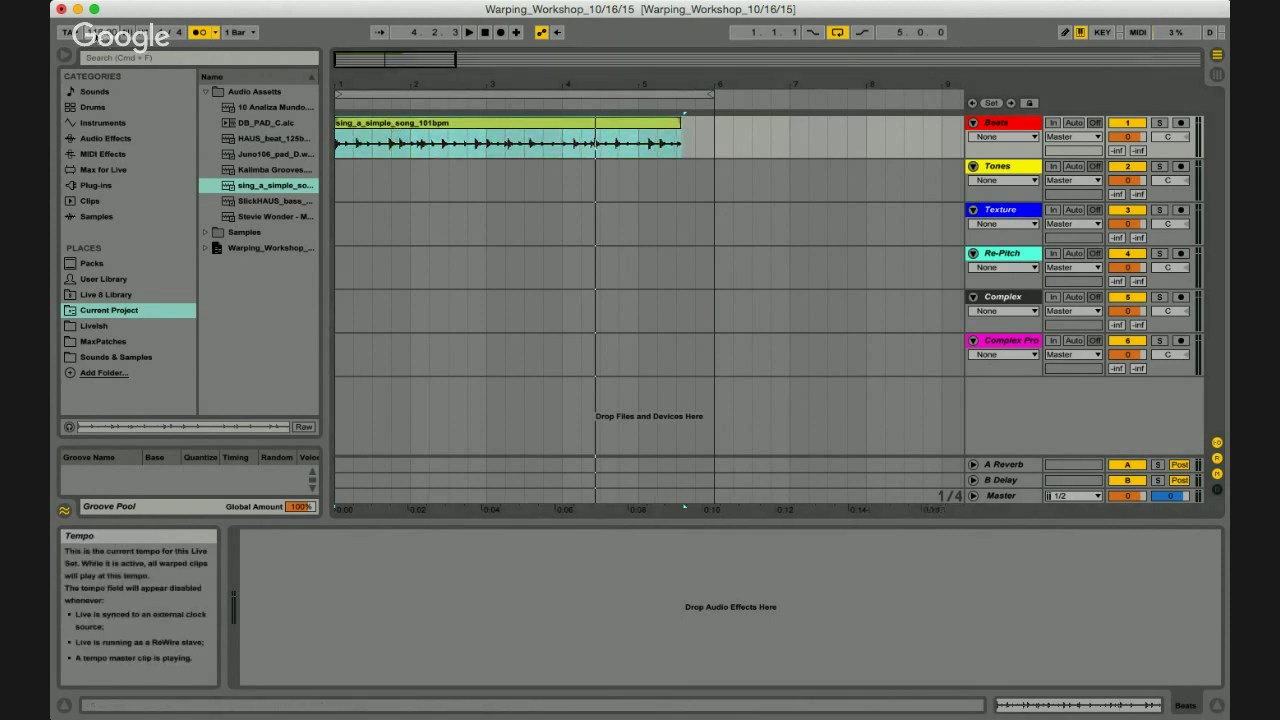
key("Down")
key("Down")
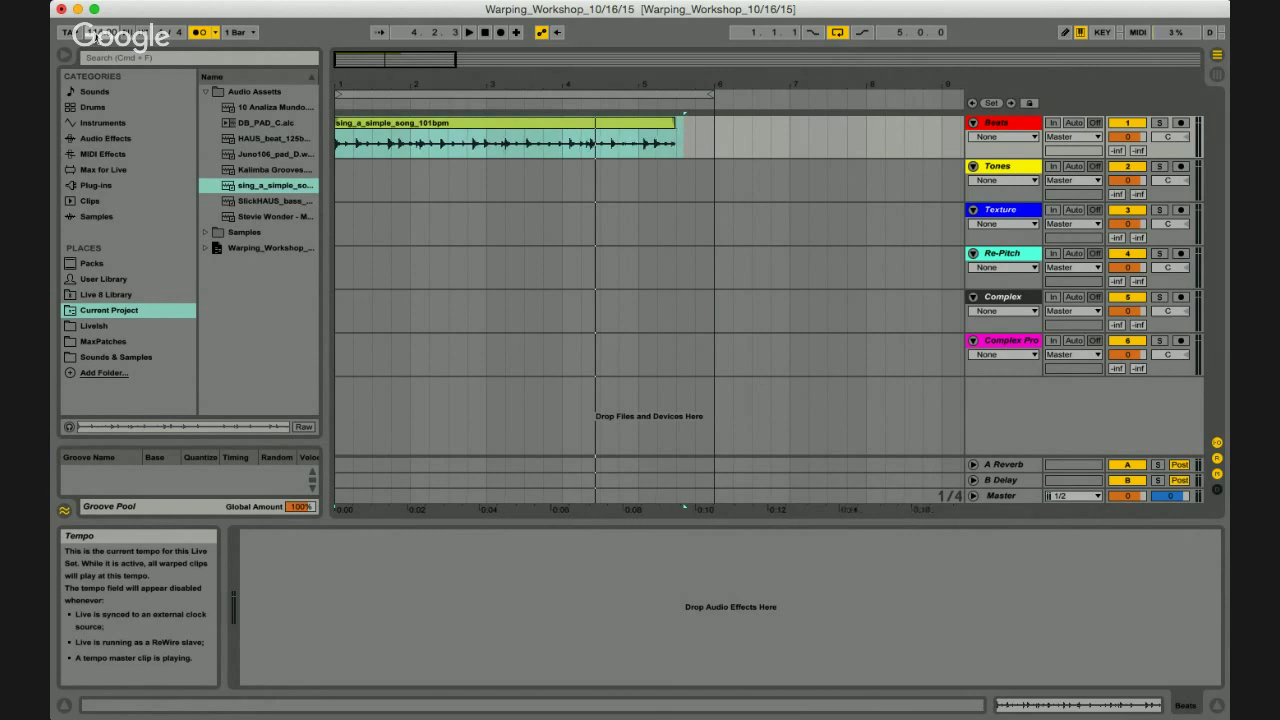
key("Down")
key("Down")
key("Down")
key("Down")
key("Down")
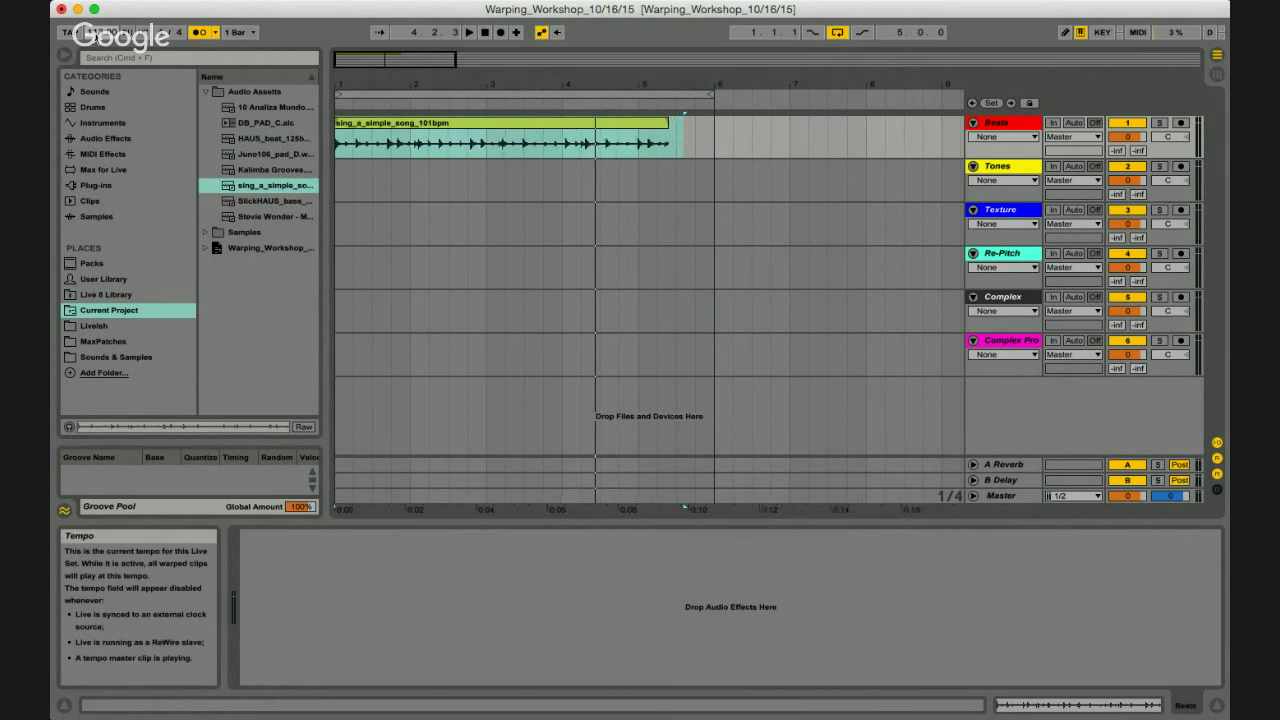
key("Down")
key("Down")
key("Down")
key("Down")
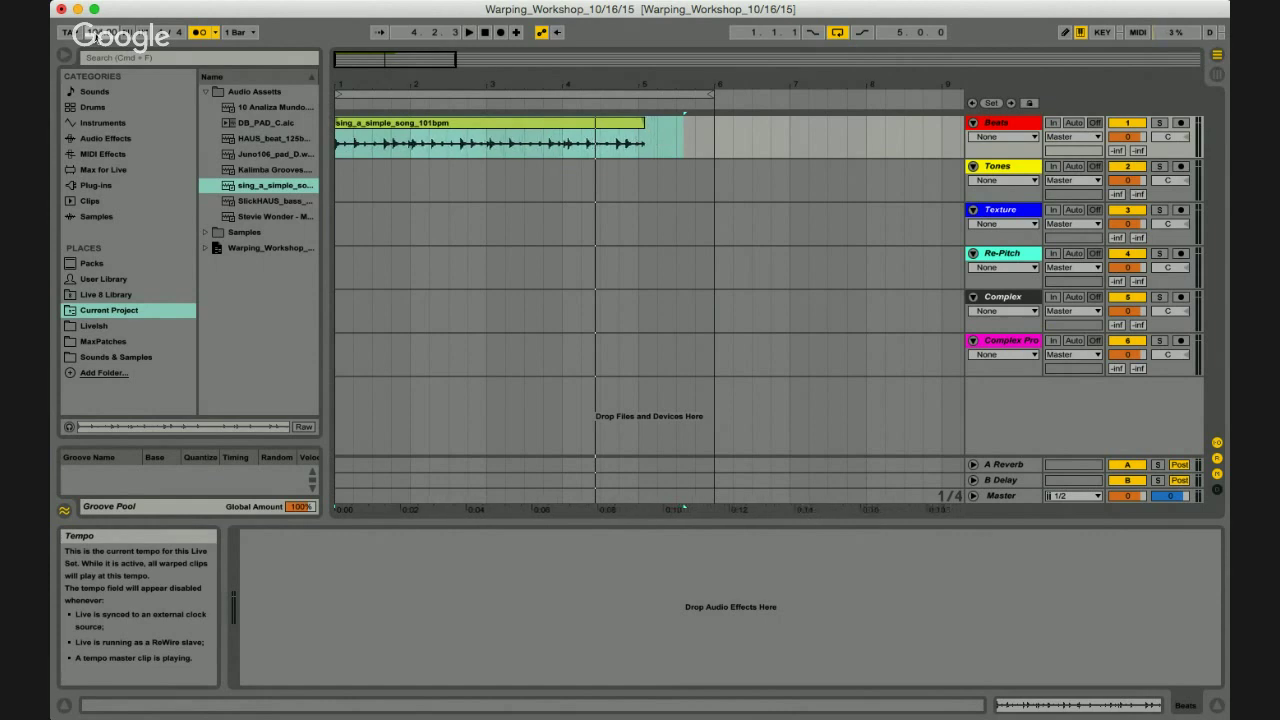
key("Down")
key("Down")
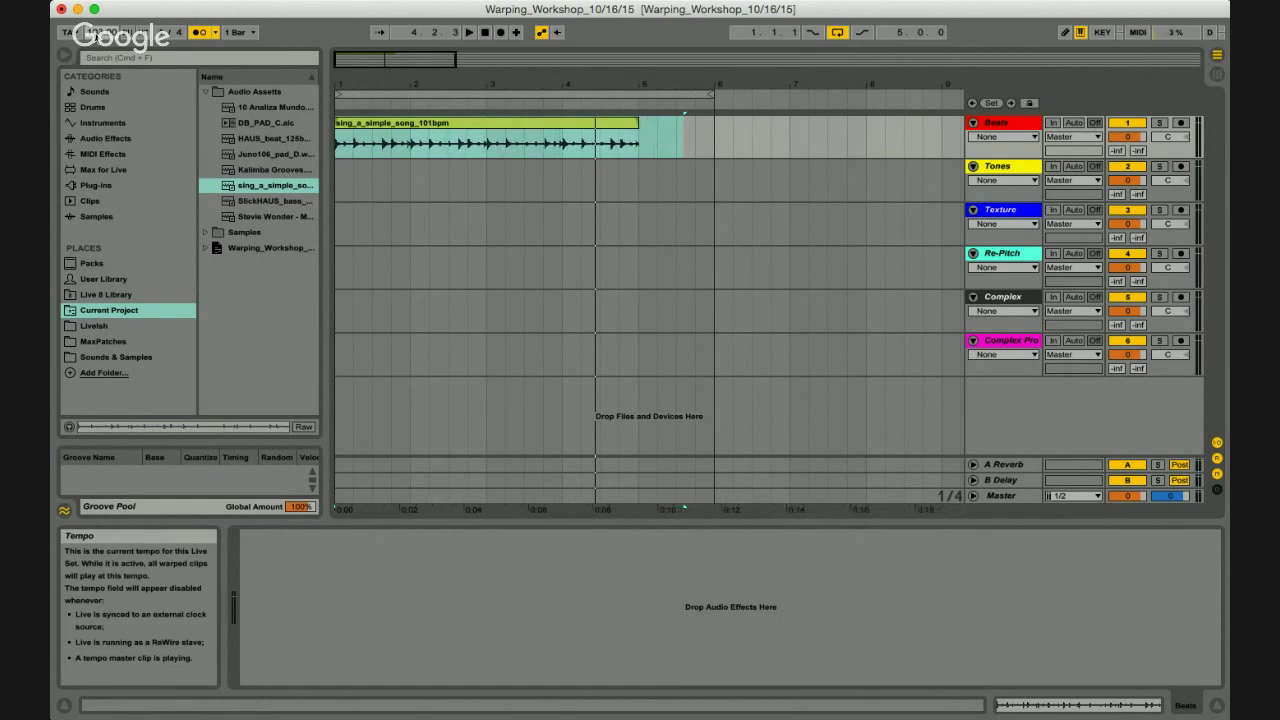
key("Down")
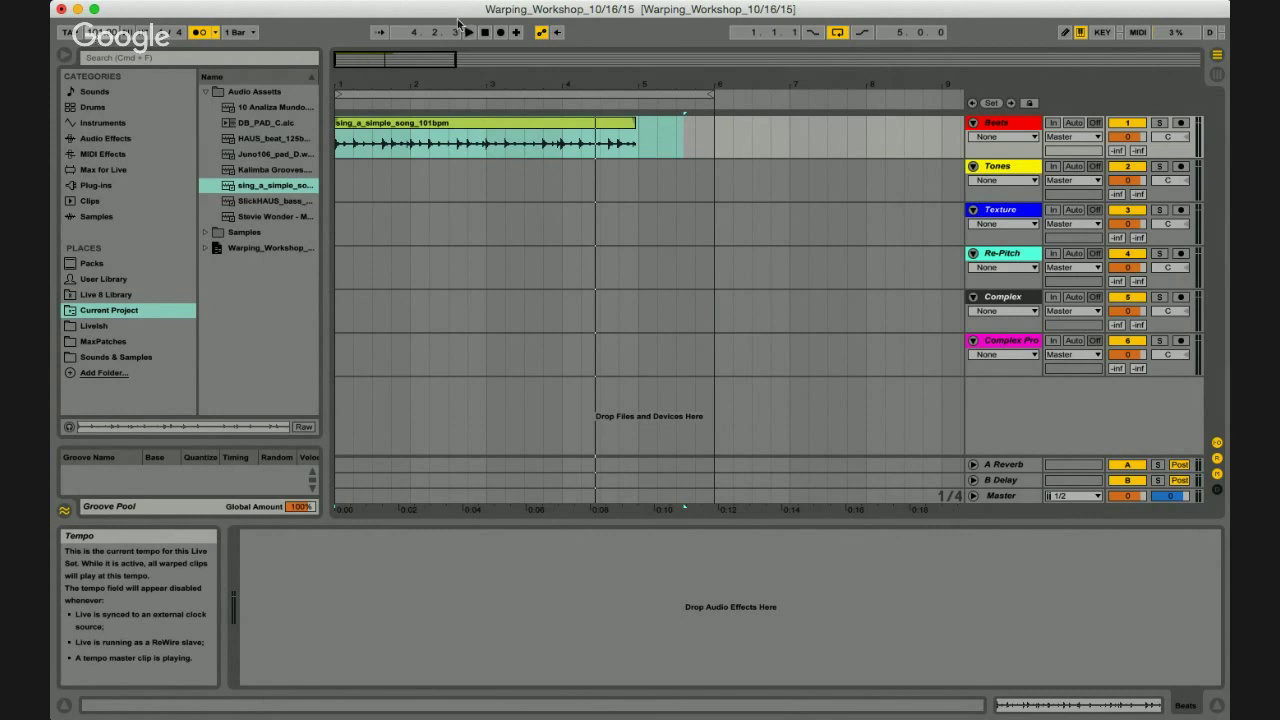
Fine-tune the project tempo upward in decimal steps until the clip's end lines up with bar 5.
left_click(638, 128)
left_click(639, 130)
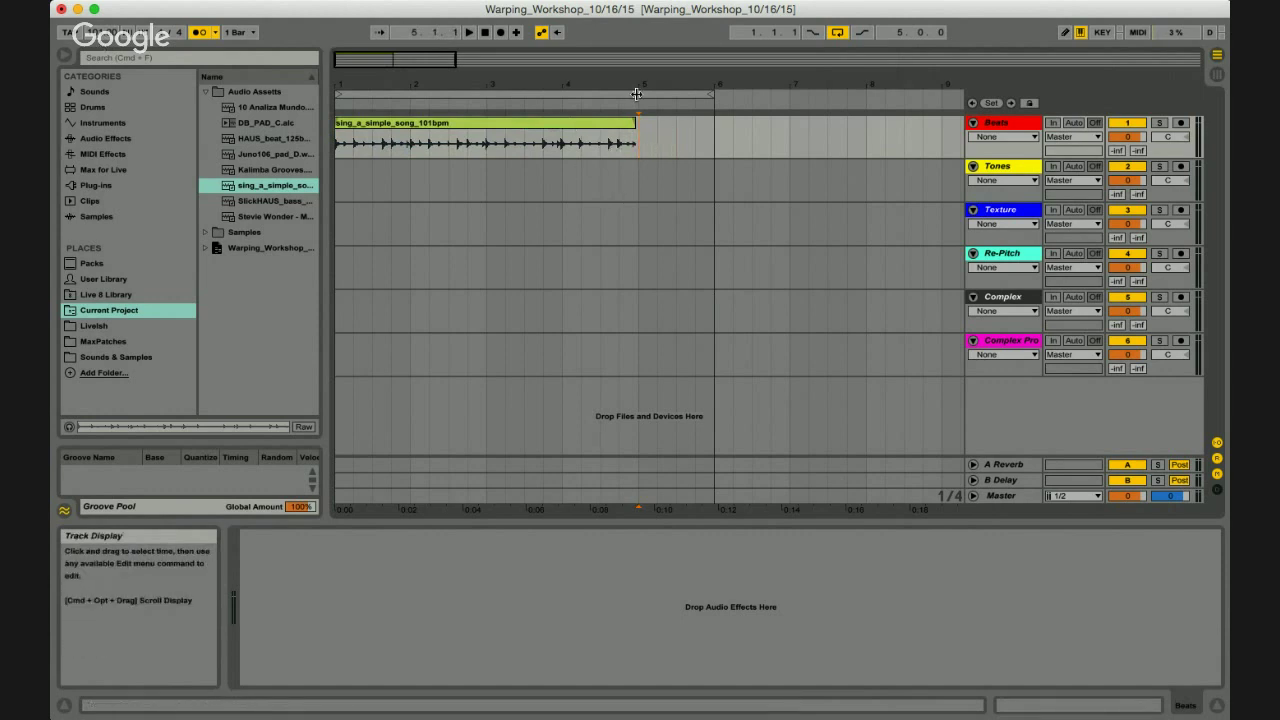
left_click_drag(638, 85, 642, 84)
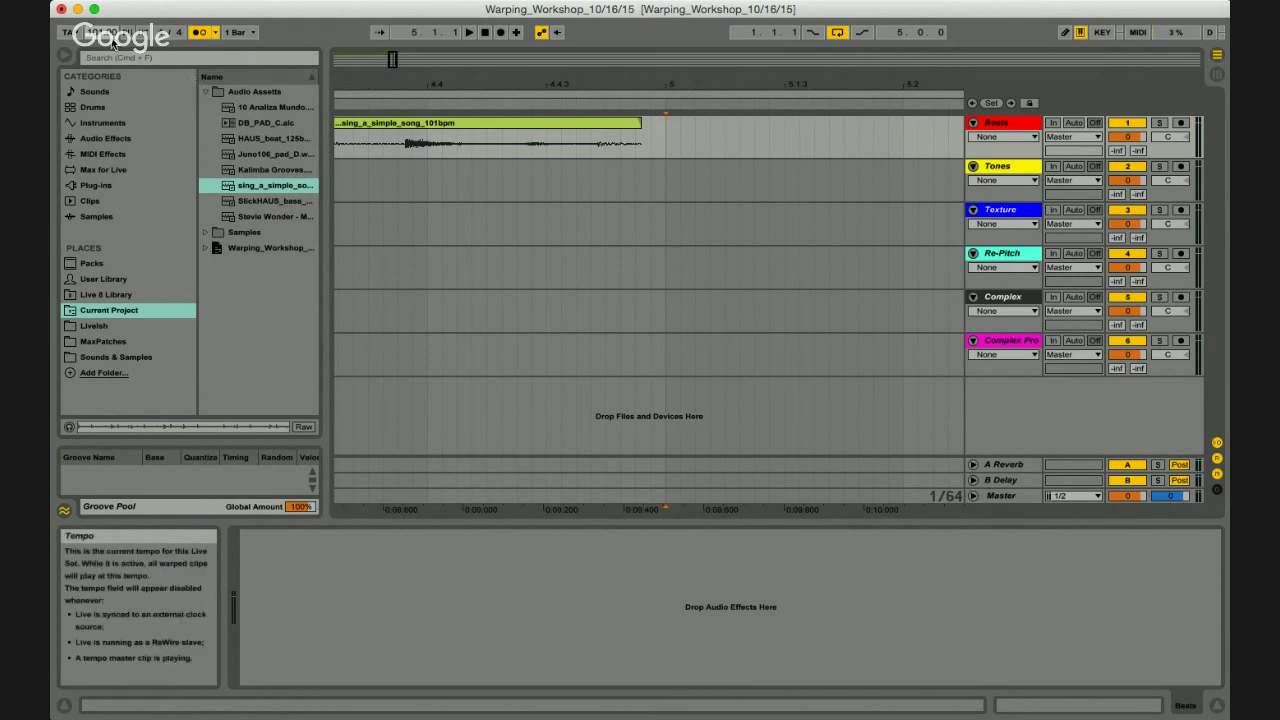
scroll(113, 44, "up", 1)
scroll(113, 44, "up", 1)
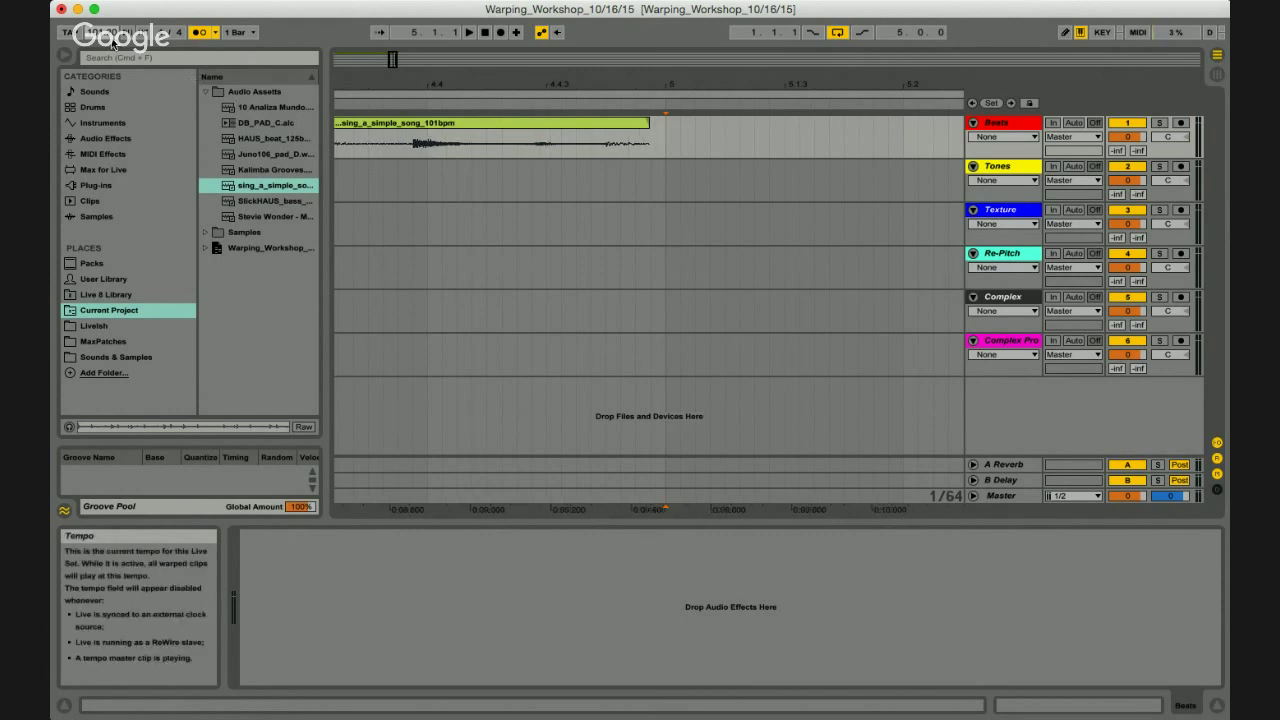
scroll(113, 44, "up", 4)
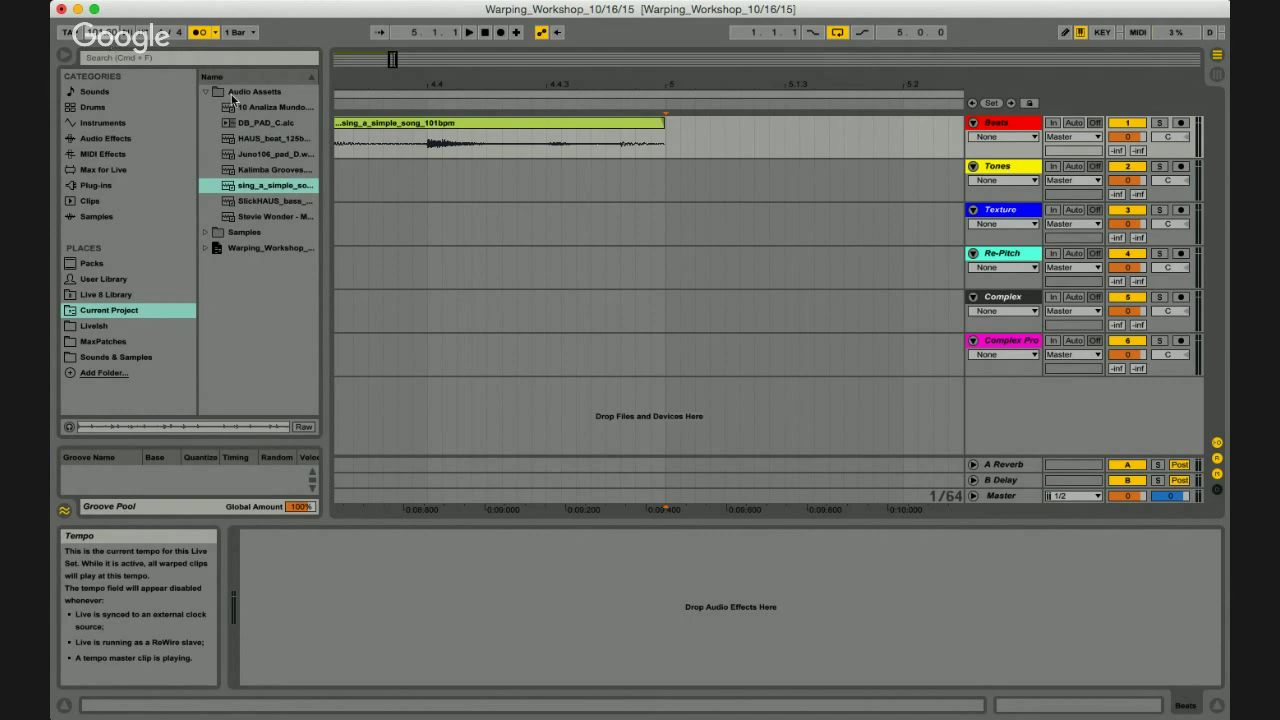
Select the Beats clip from 1.1.1 to 5.1.1 and inspect closely where its end meets bar 5.
left_click_drag(414, 78, 539, 87)
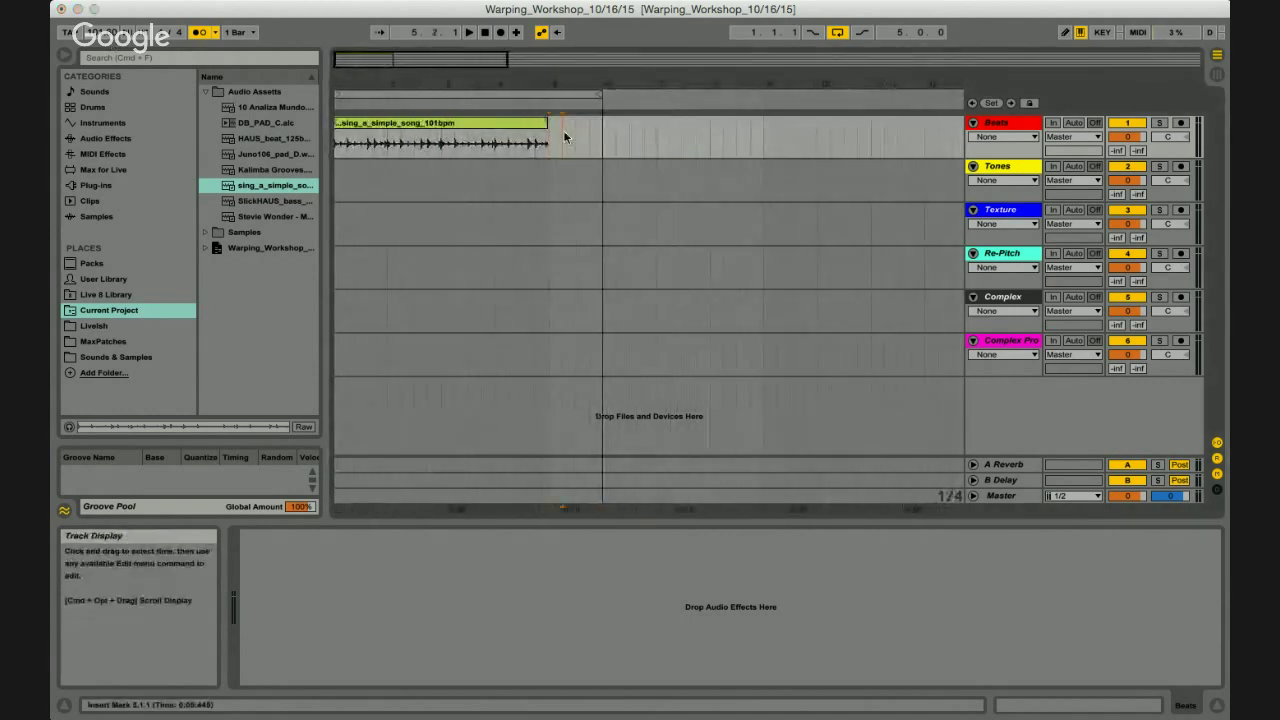
left_click(563, 130)
left_click_drag(549, 150, 330, 157)
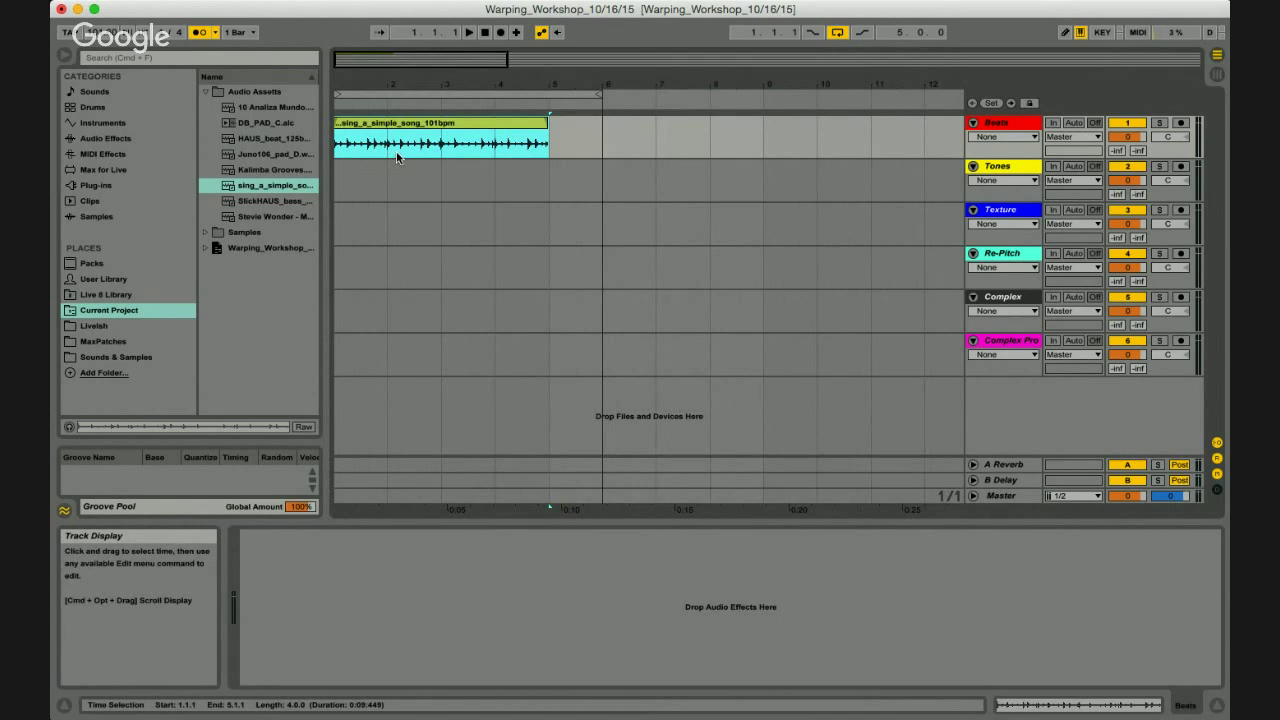
double_click(549, 84)
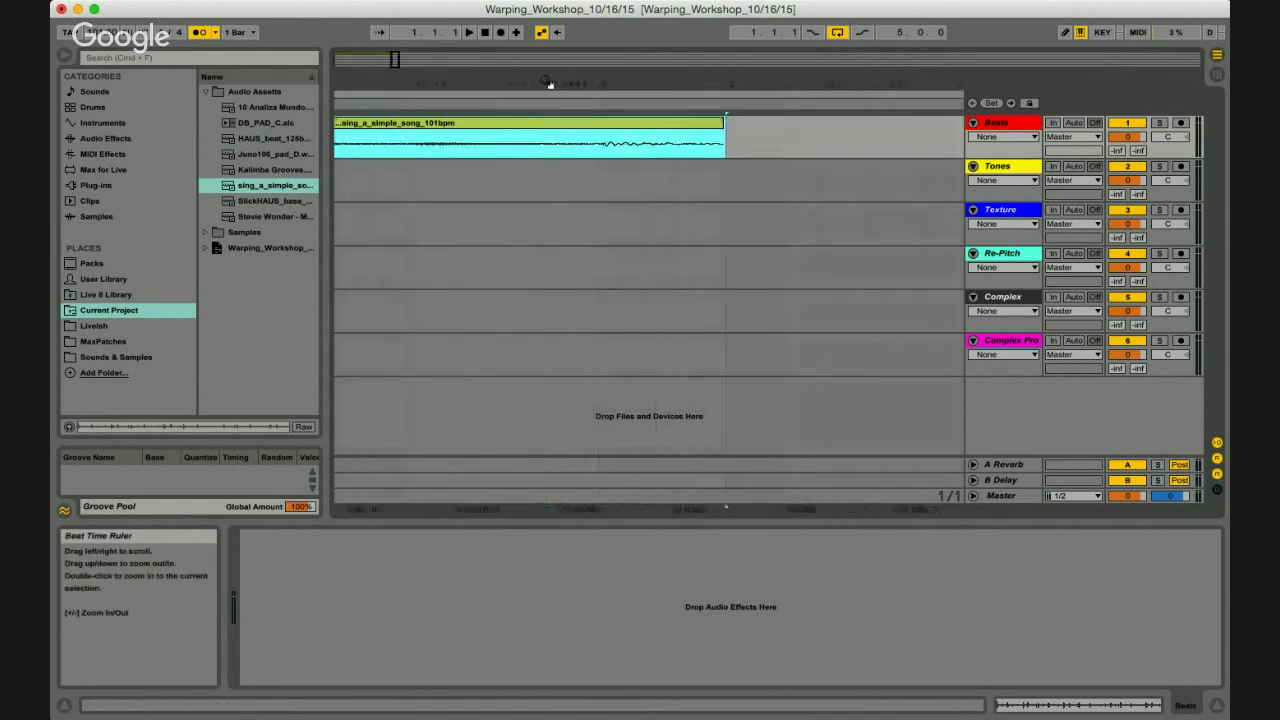
mouse_move(727, 84)
left_mouse_down()
mouse_move(668, 137)
mouse_move(698, 147)
left_mouse_up()
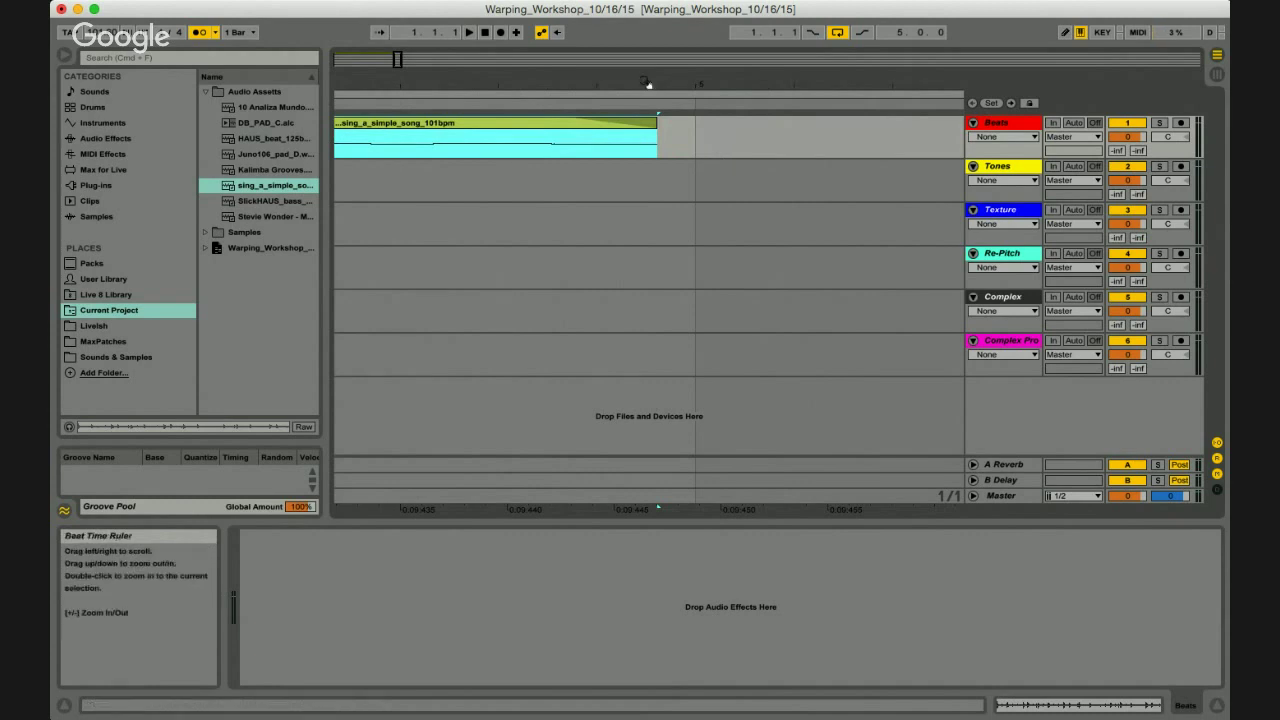
left_click_drag(648, 82, 648, 87)
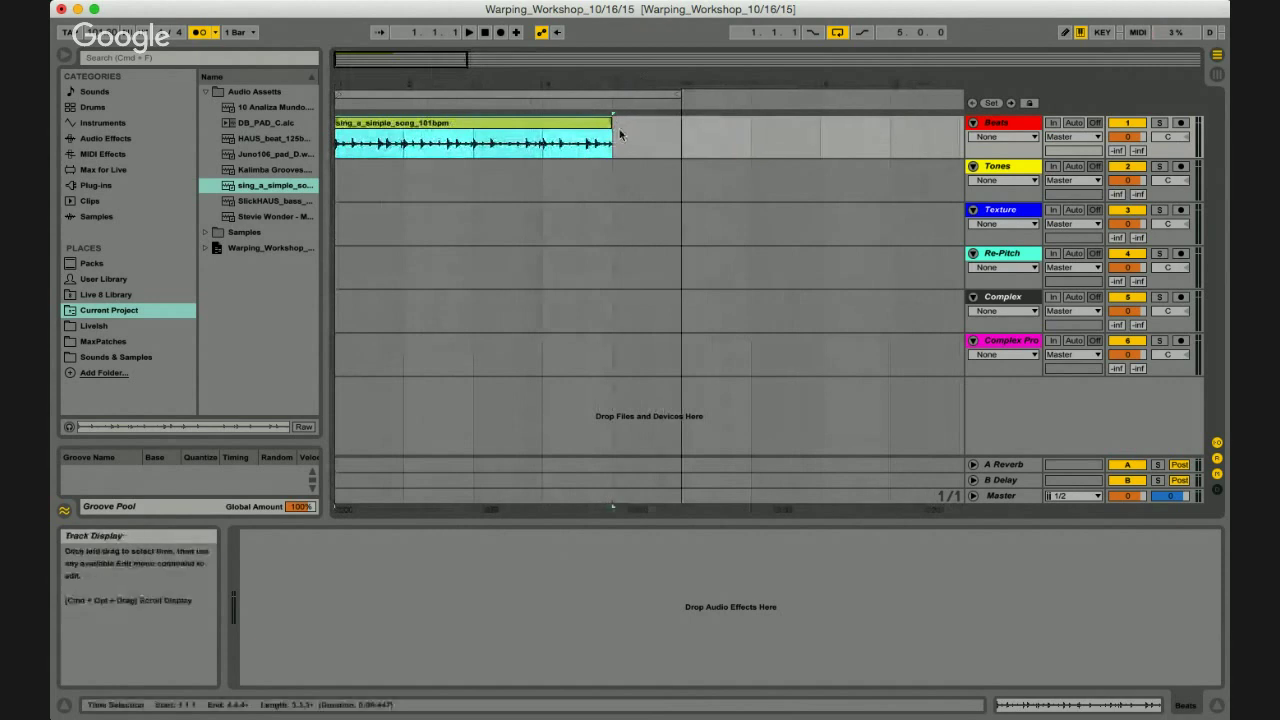
Select the clip's last bar, reselect all four bars, and examine the clip's end against the bar 5 line.
left_click_drag(615, 138, 531, 154)
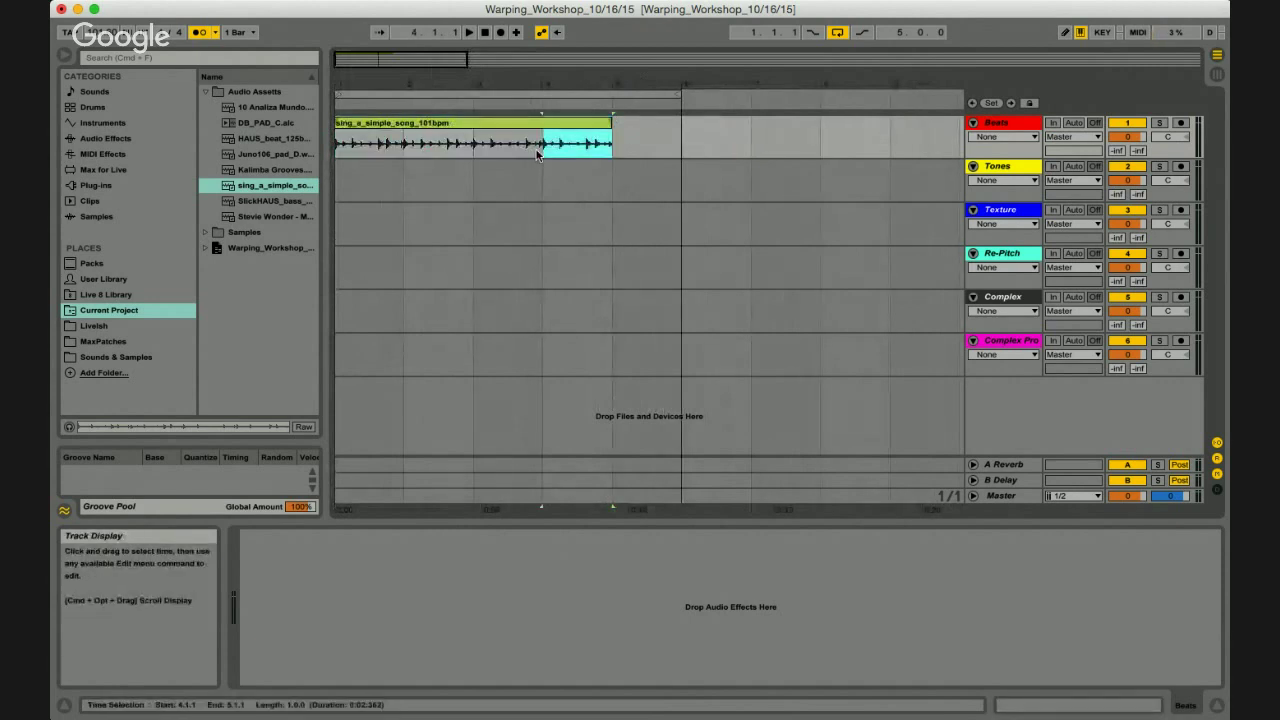
left_click(572, 150)
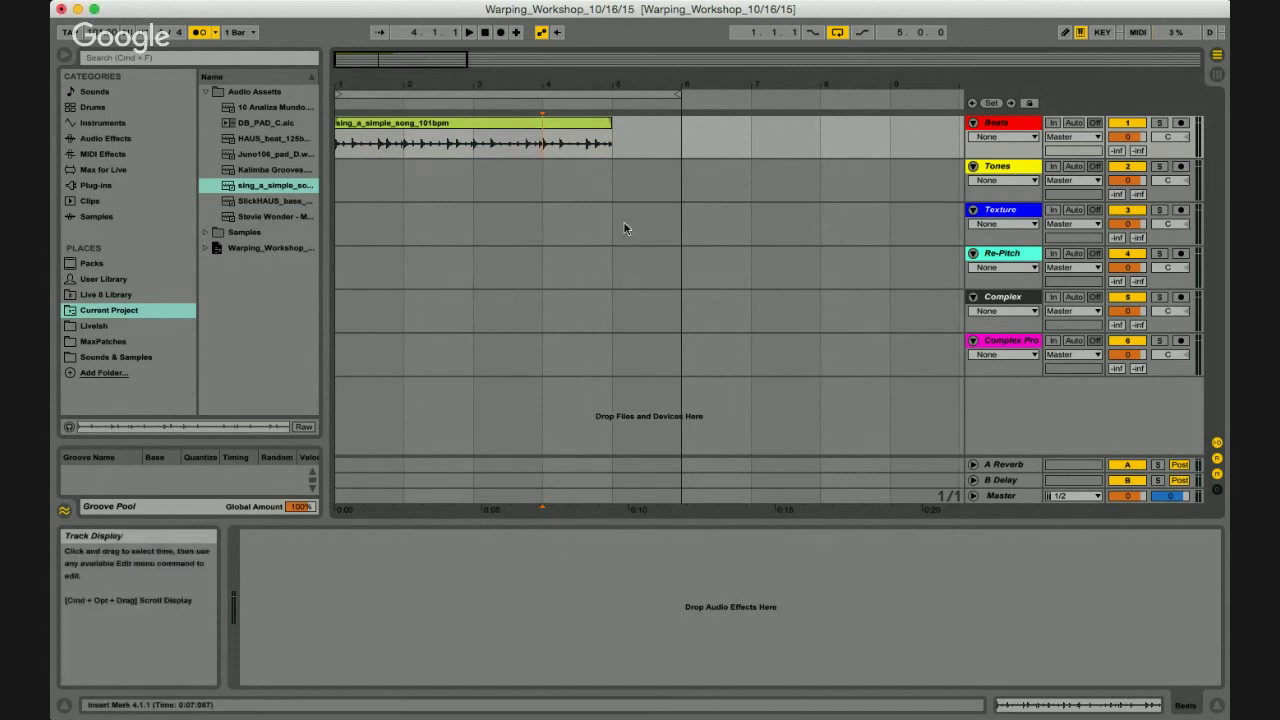
left_click_drag(612, 150, 320, 143)
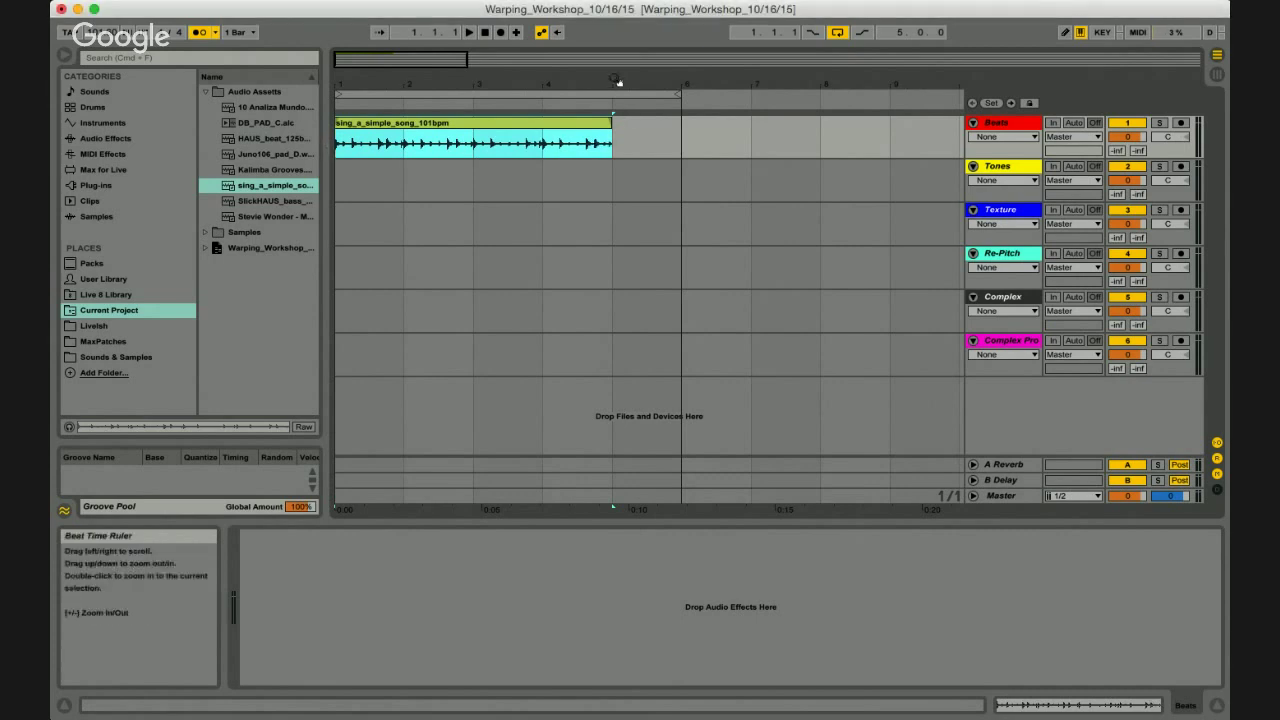
left_click_drag(617, 81, 618, 74)
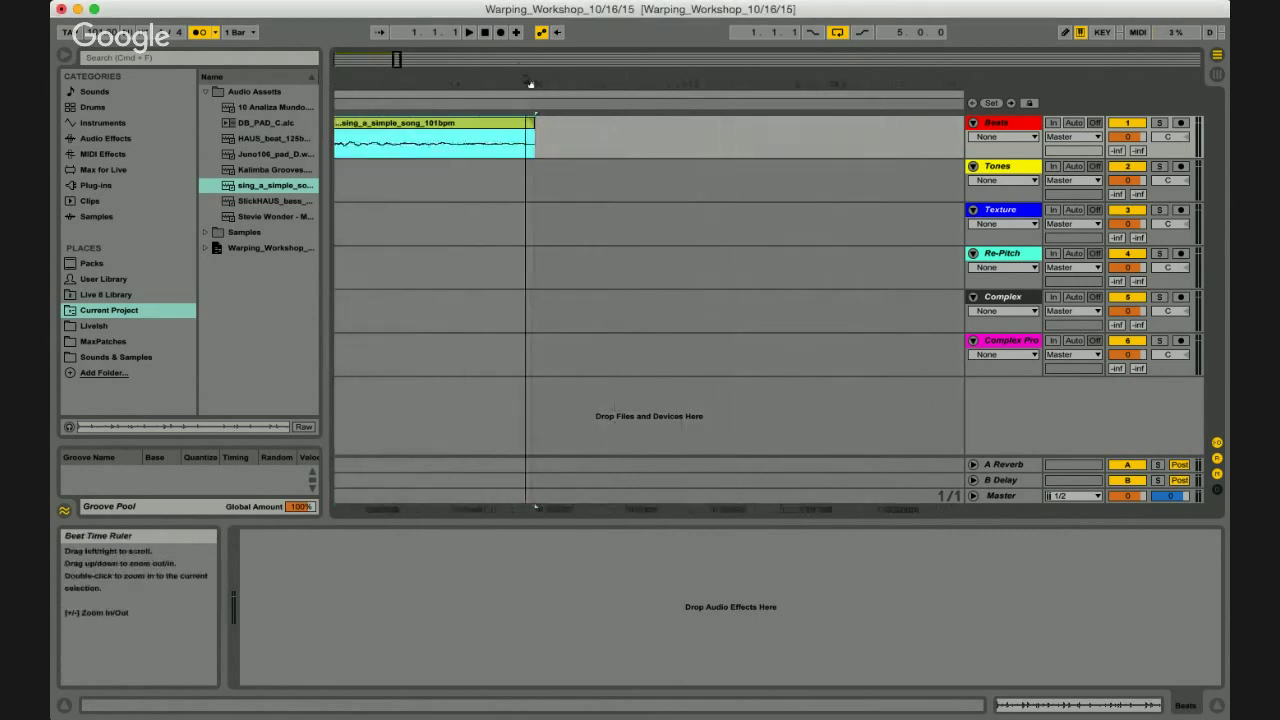
left_click_drag(530, 83, 530, 95)
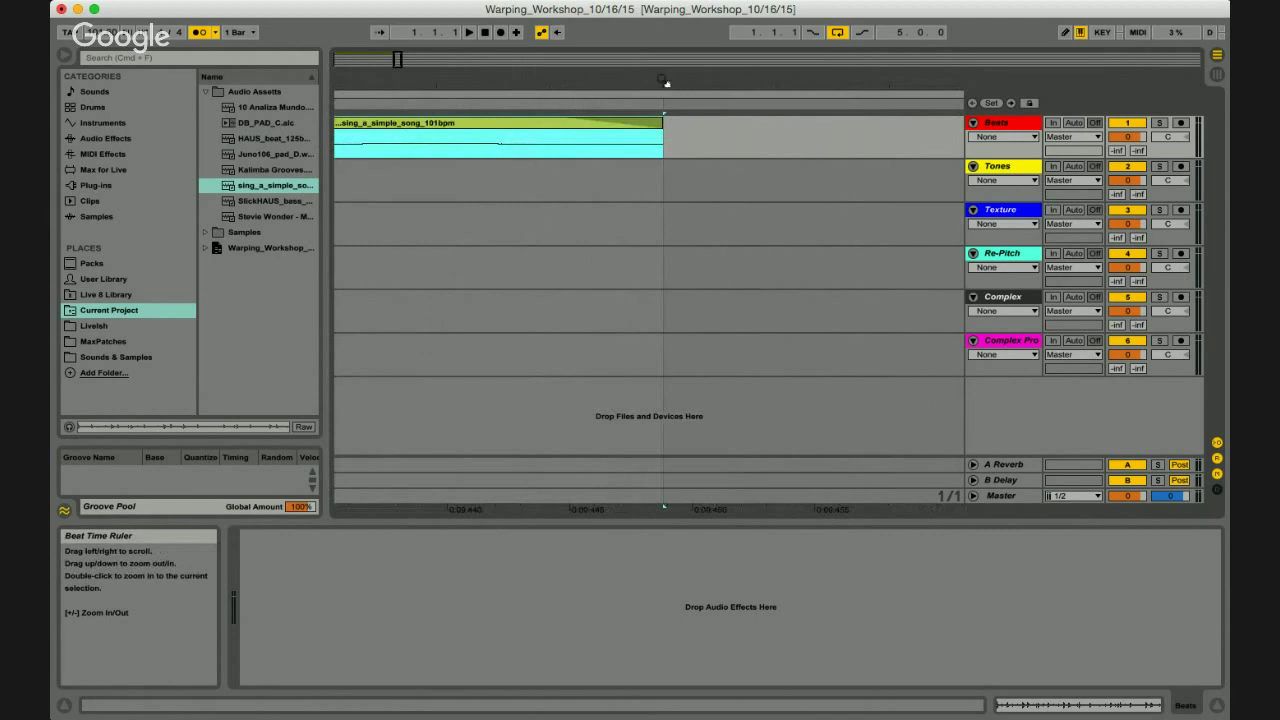
left_click_drag(666, 83, 671, 84)
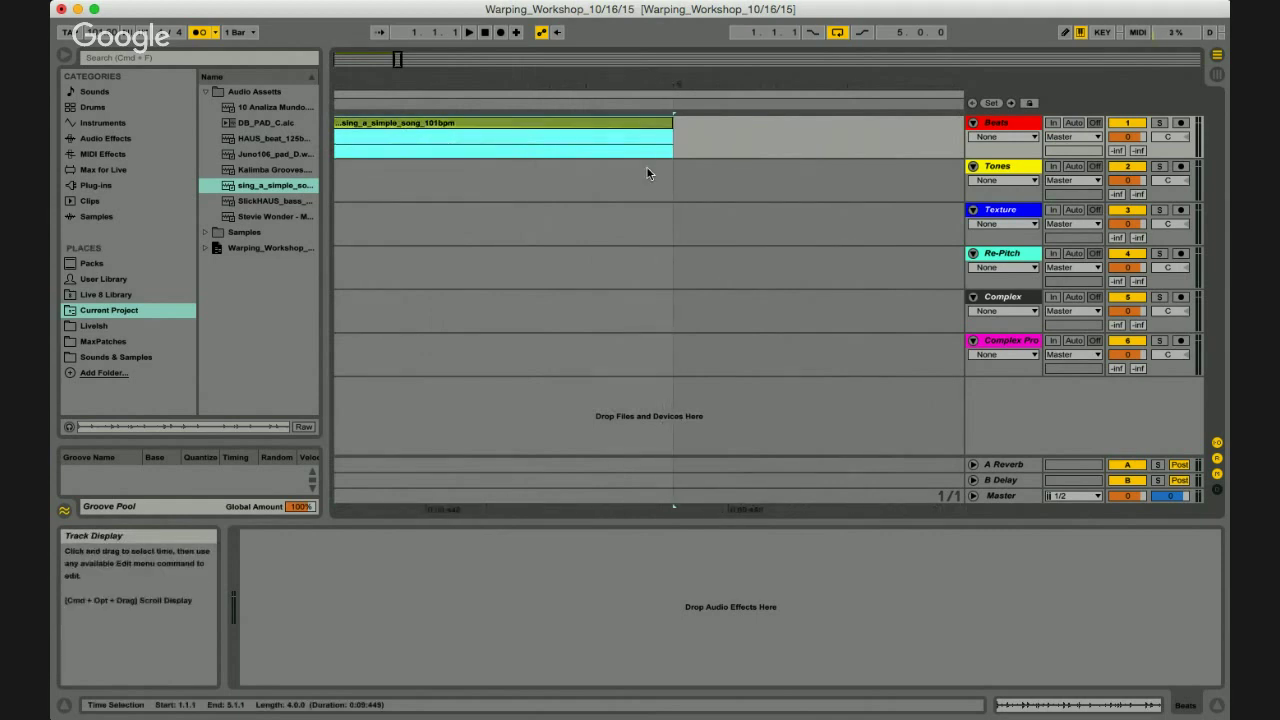
Bring the full four-bar clip into view and open its sample settings and waveform.
left_click_drag(550, 88, 550, 79)
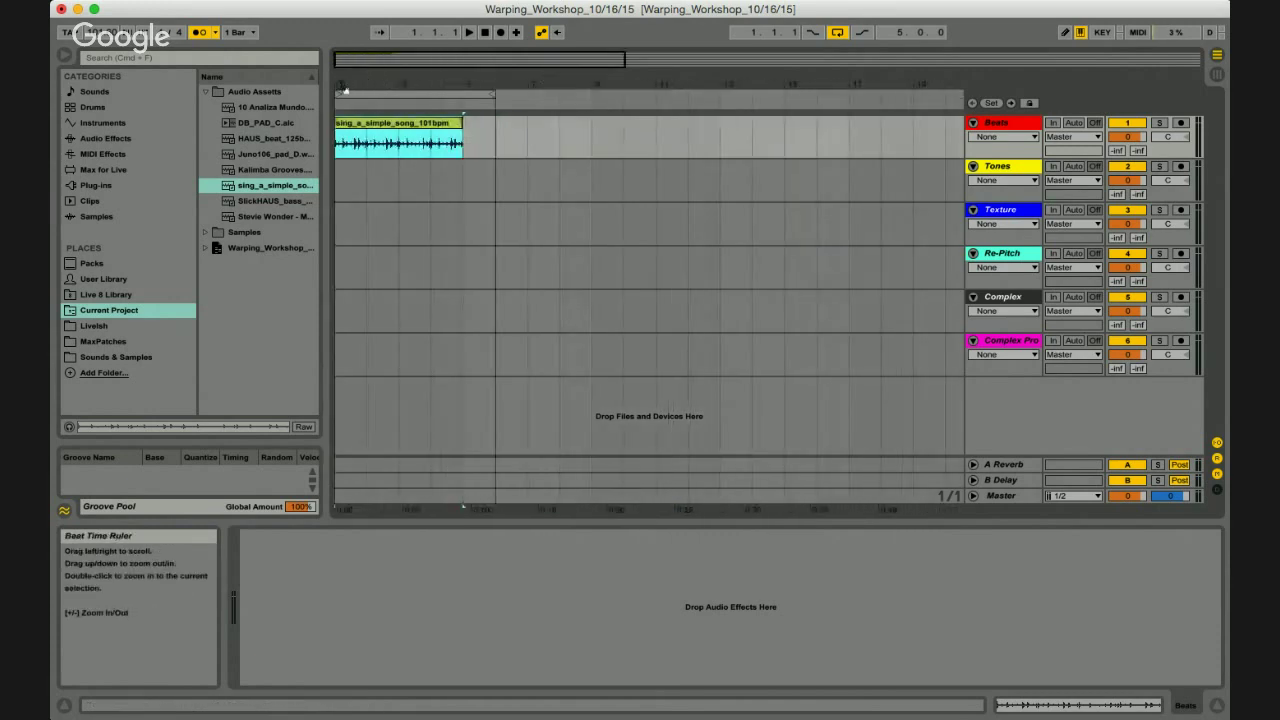
left_click_drag(344, 88, 344, 104)
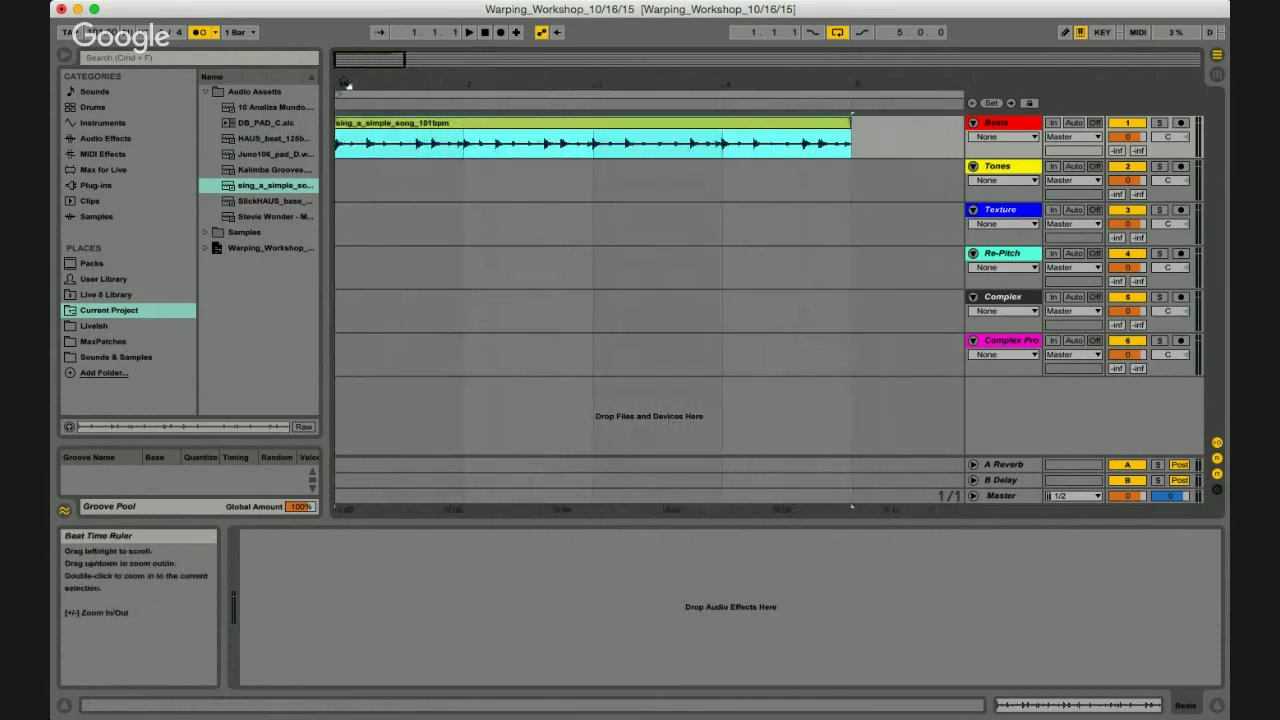
double_click(537, 121)
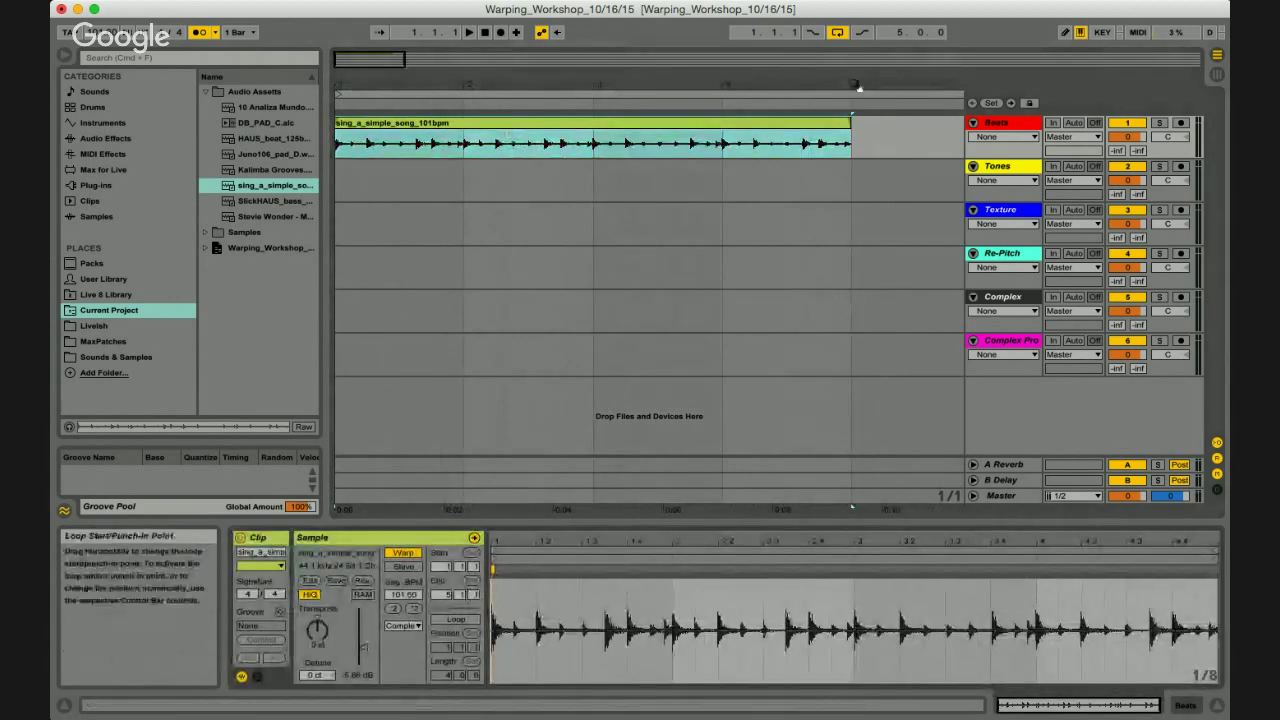
Set the arrangement loop to exactly four bars, from 1.1.1 to 5.1.1, and play the looped clip.
left_click_drag(858, 88, 663, 86)
left_click(685, 96)
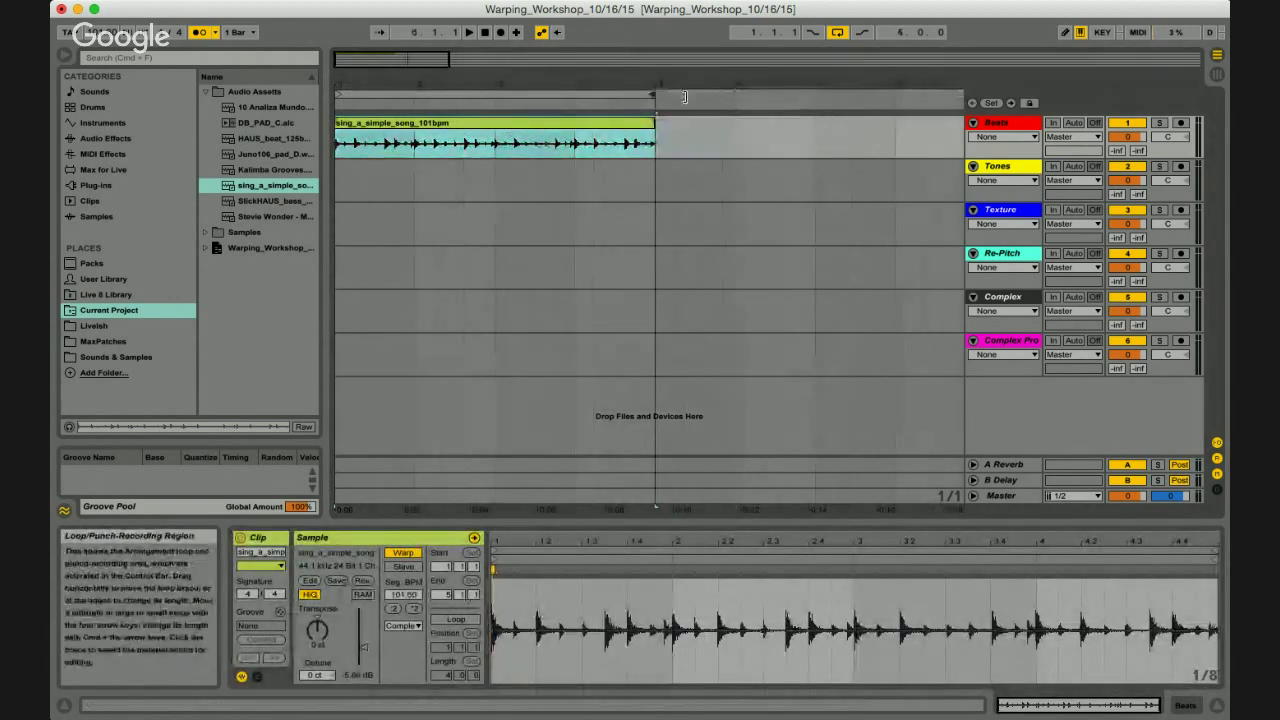
left_click(413, 88)
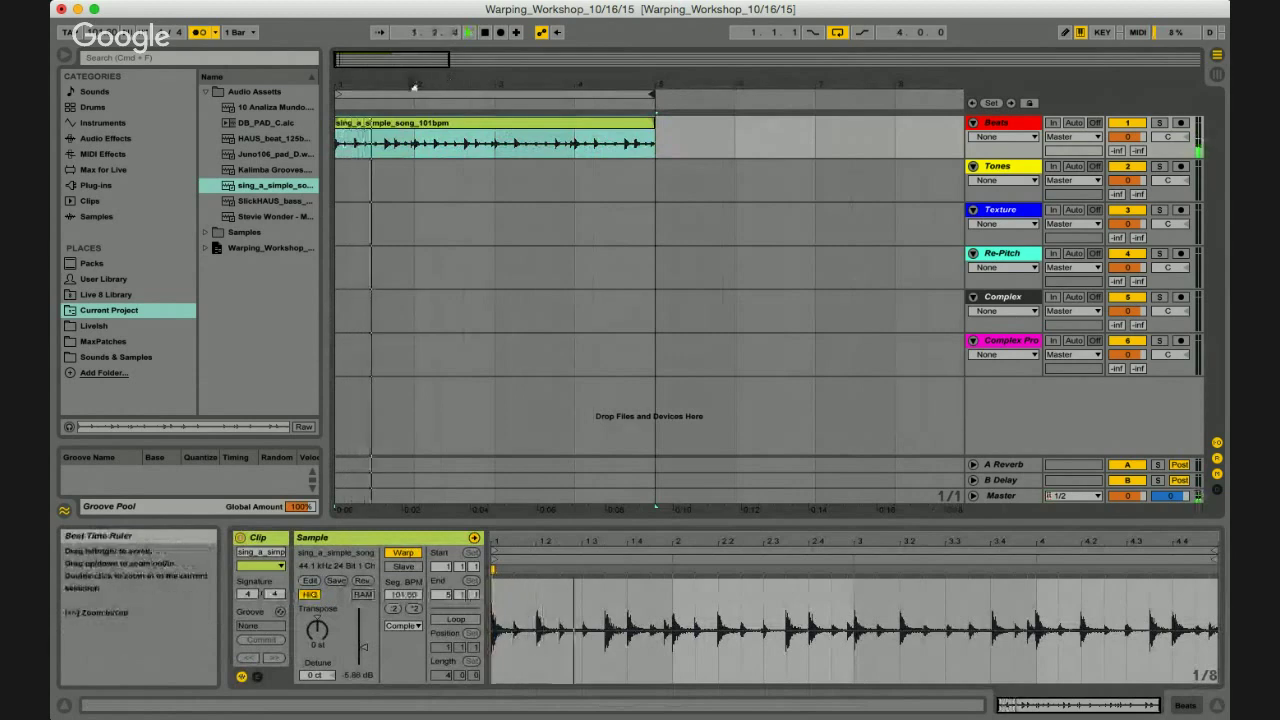
left_click_drag(413, 88, 541, 317)
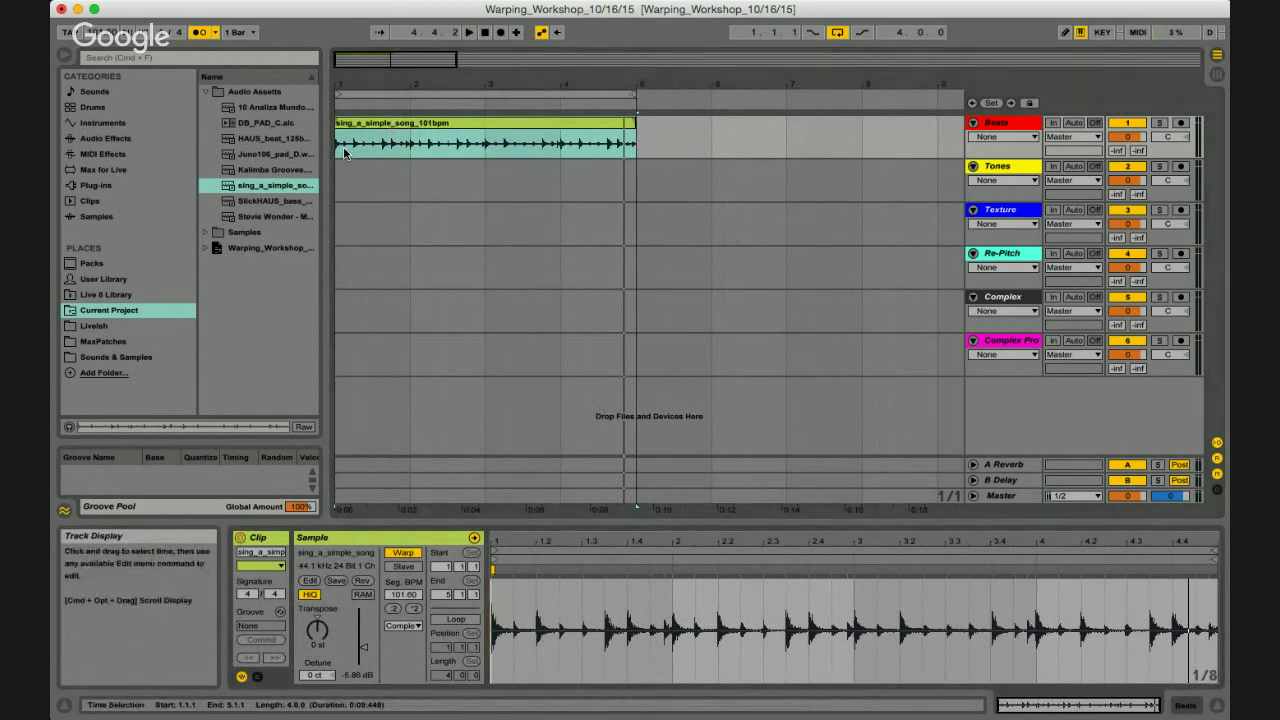
Turn the clip's warping off, enlarge its waveform display for a closer comparison, and re-enable warping.
left_click(403, 553)
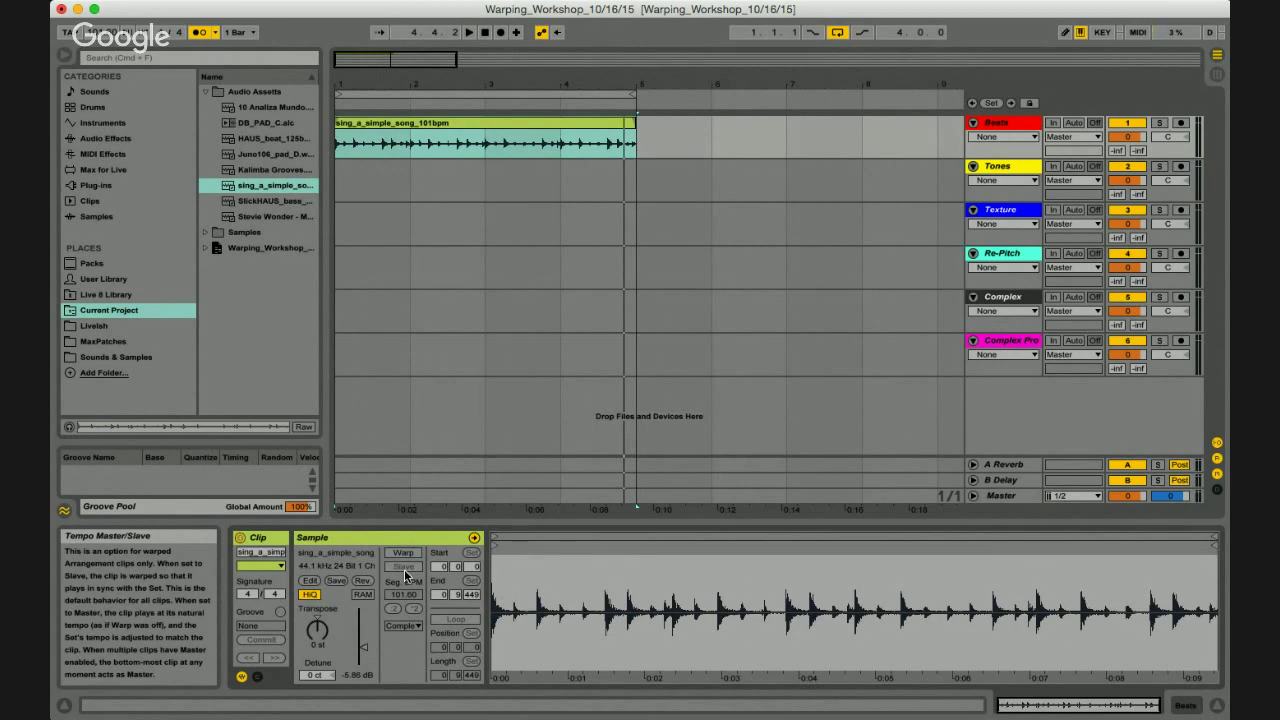
left_click(450, 127)
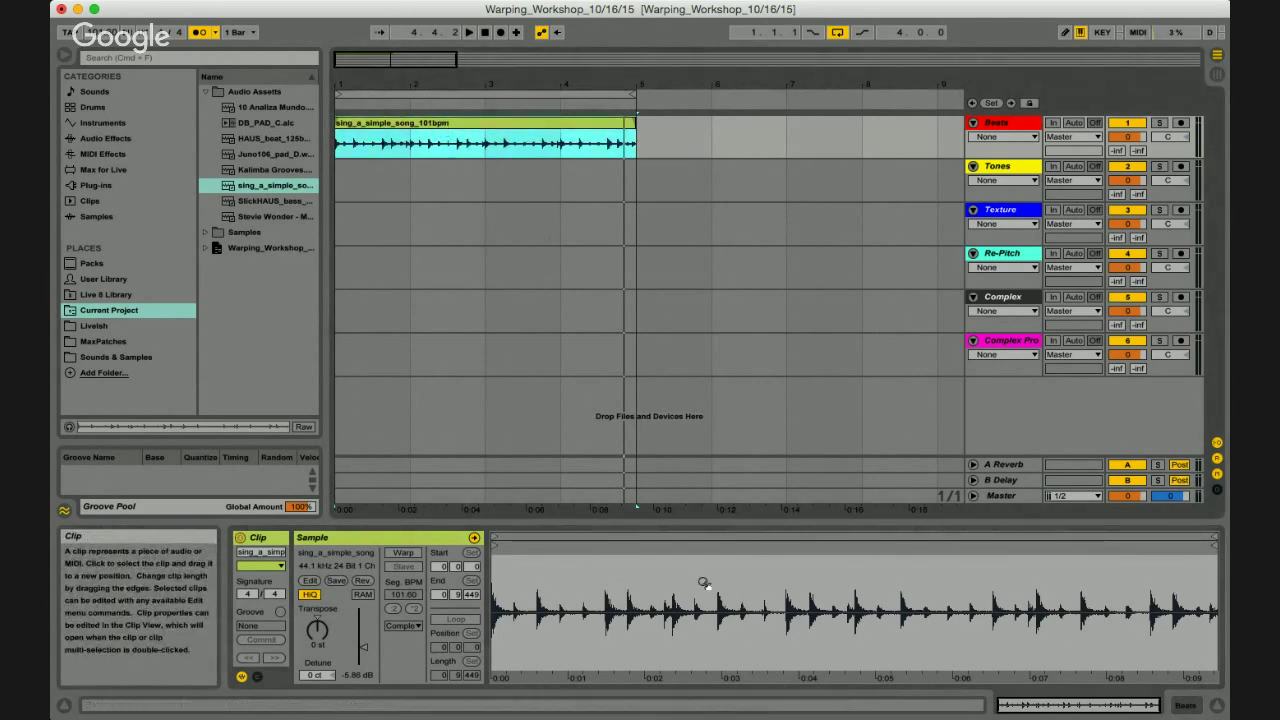
left_click_drag(562, 519, 555, 404)
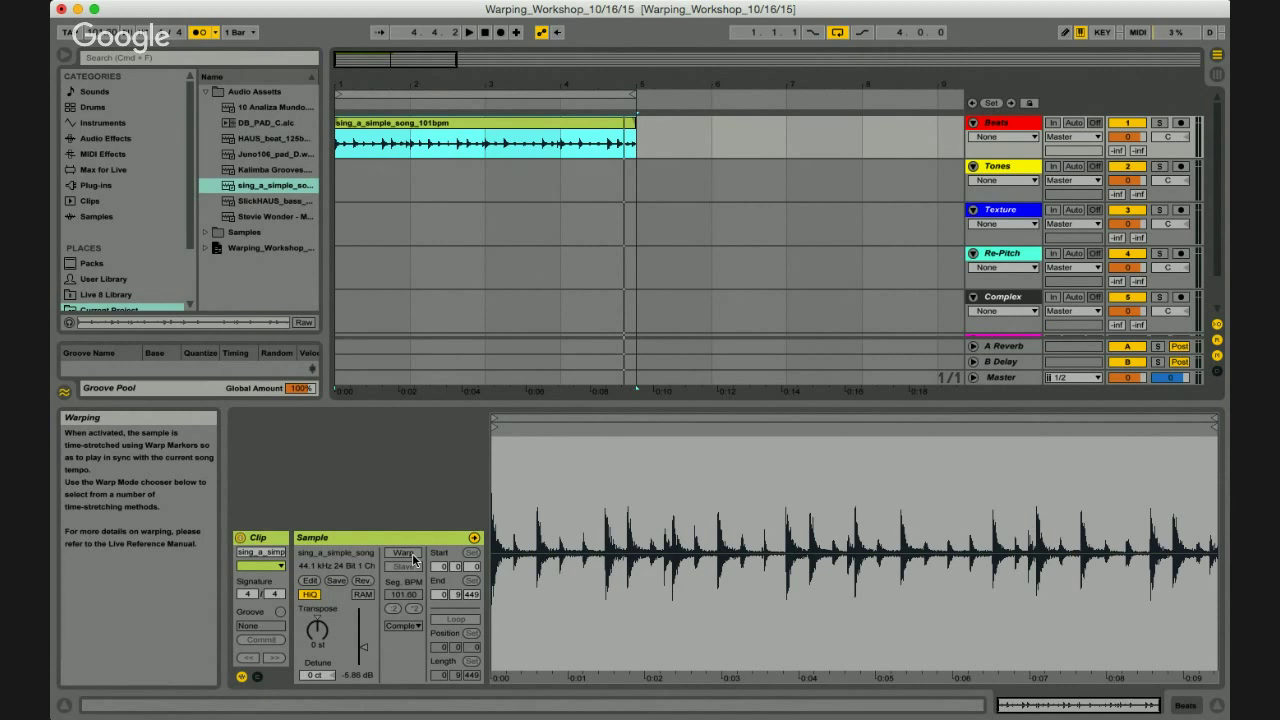
left_click(403, 553)
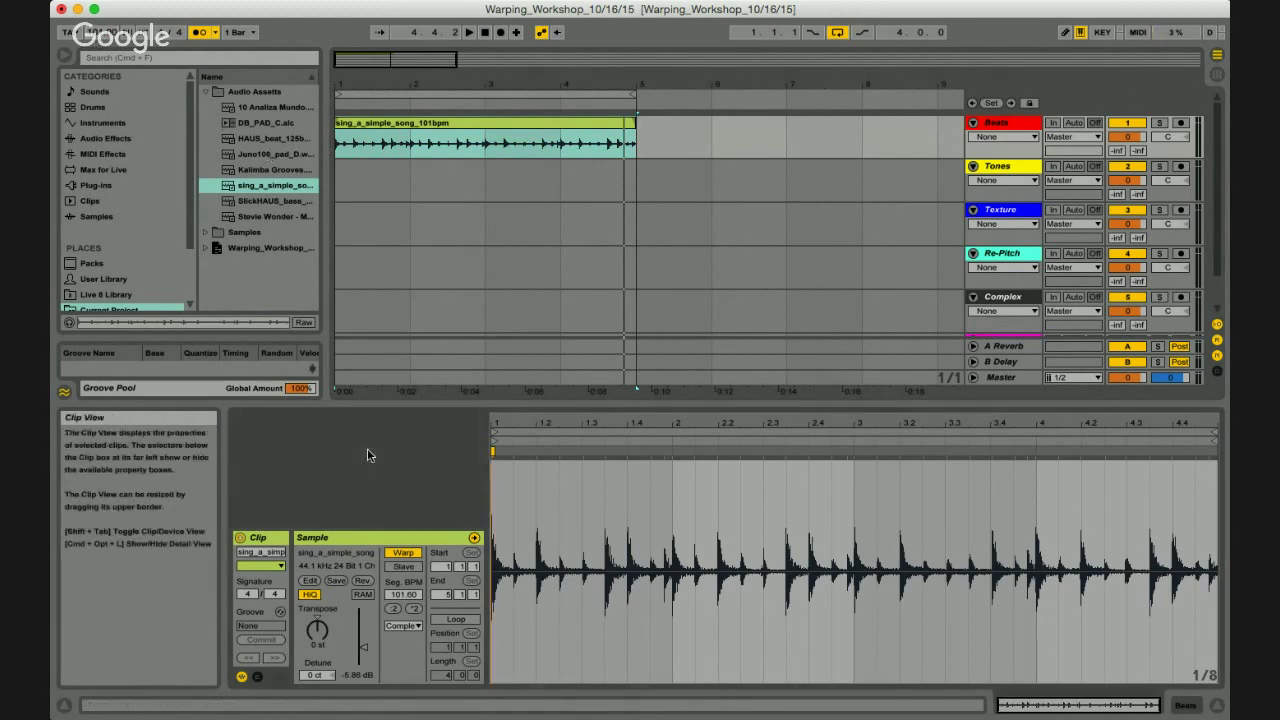
Raise the project tempo to about 170 BPM and audition the warped loop, turning off the metronome.
key("space")
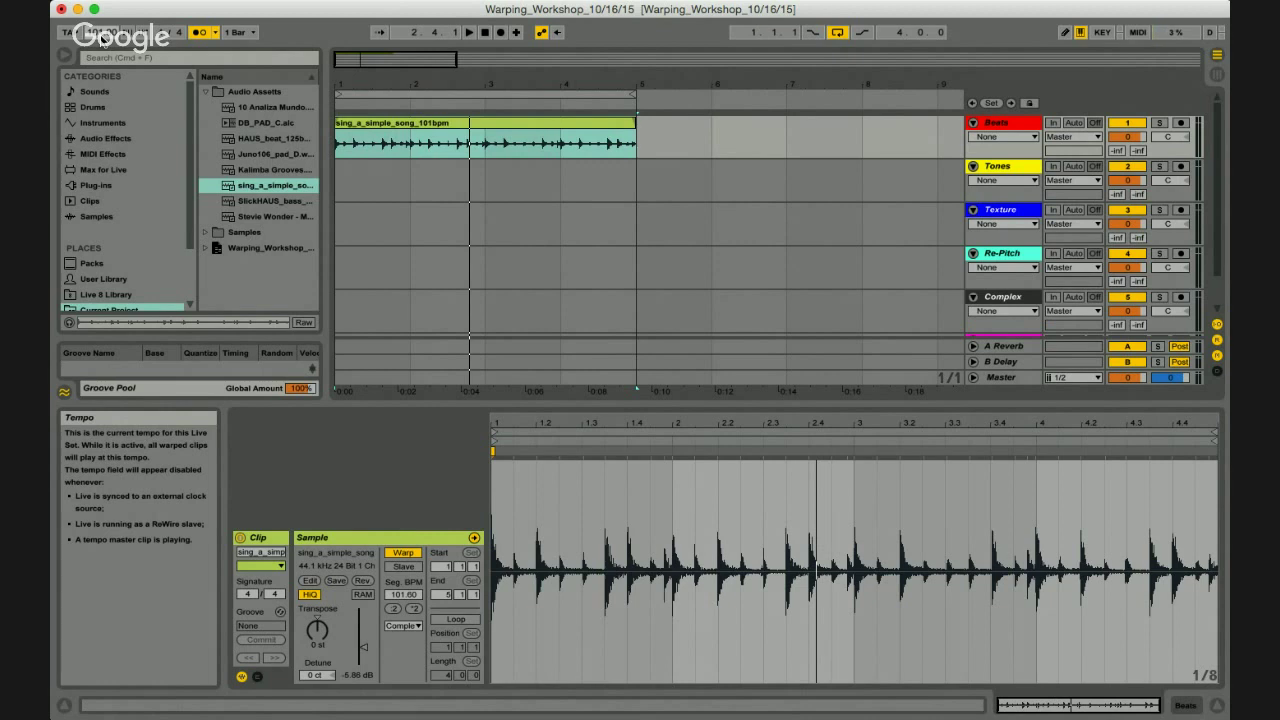
key("space")
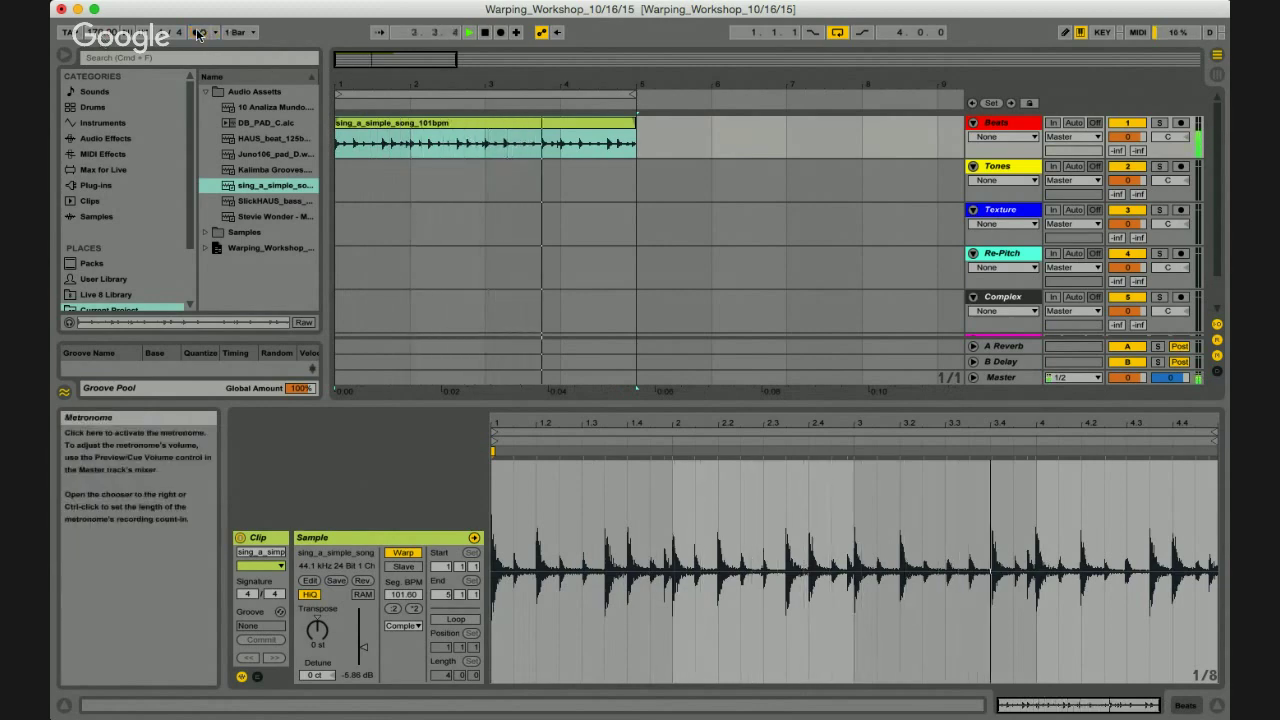
key("space")
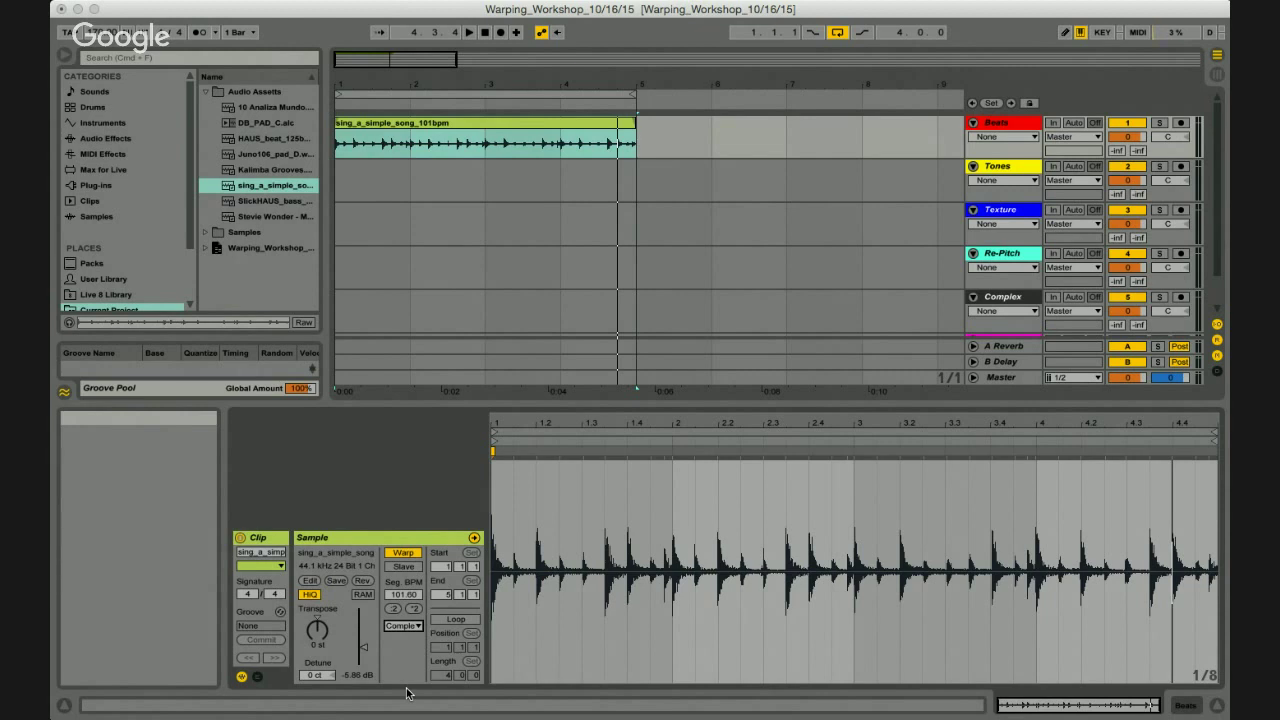
Try the Complex Pro warp mode, switch to Beats, and audition the loop at reduced tempos down to 20 BPM.
scroll(399, 626, "down", 1)
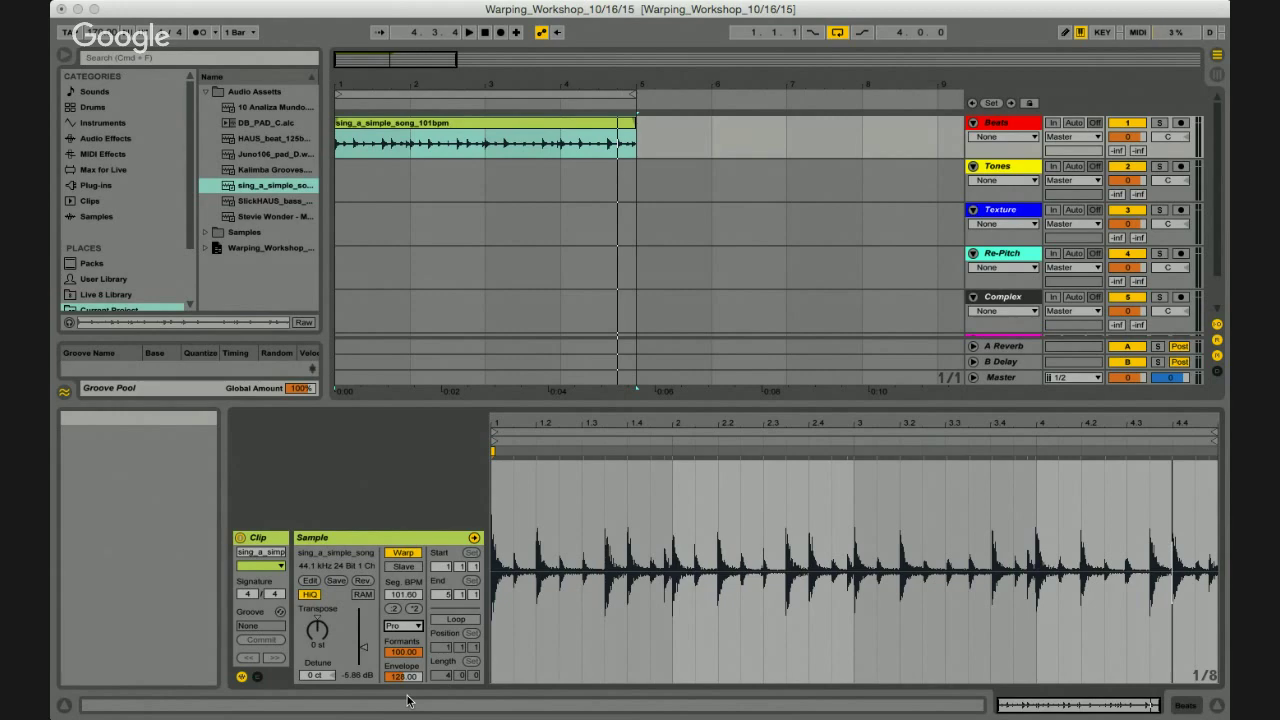
left_click(404, 625)
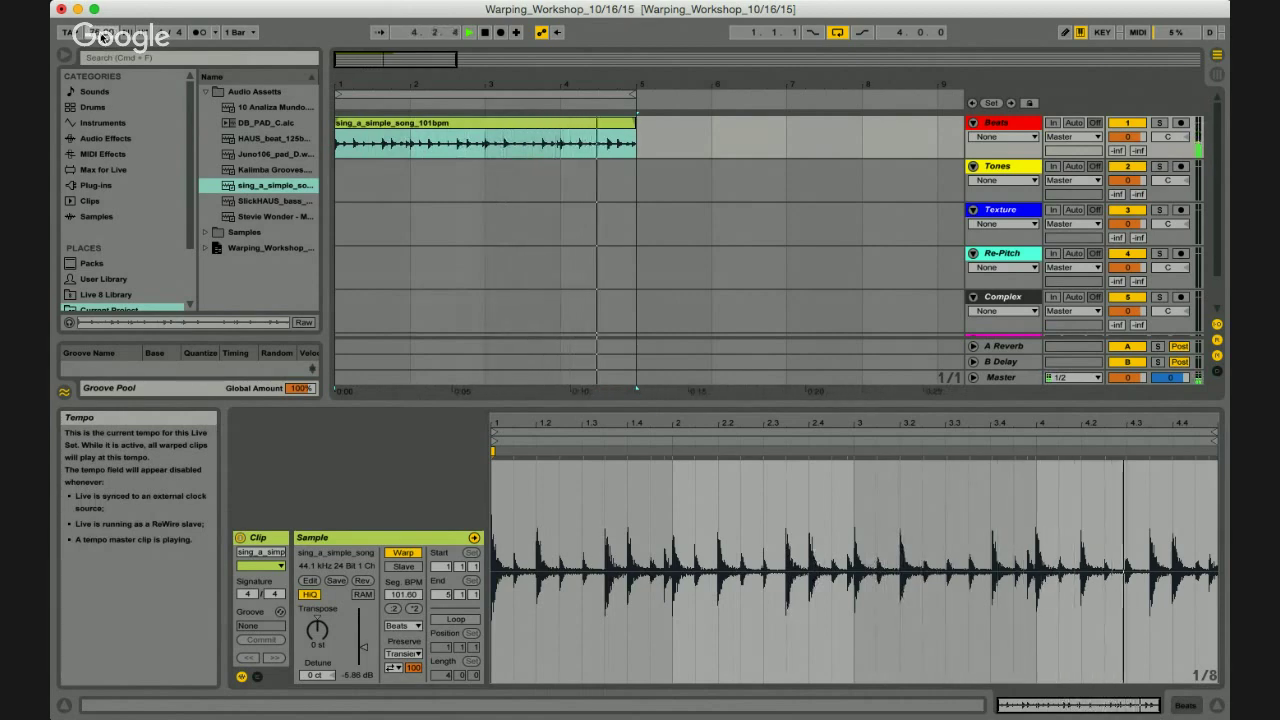
left_click_drag(104, 36, 104, 36)
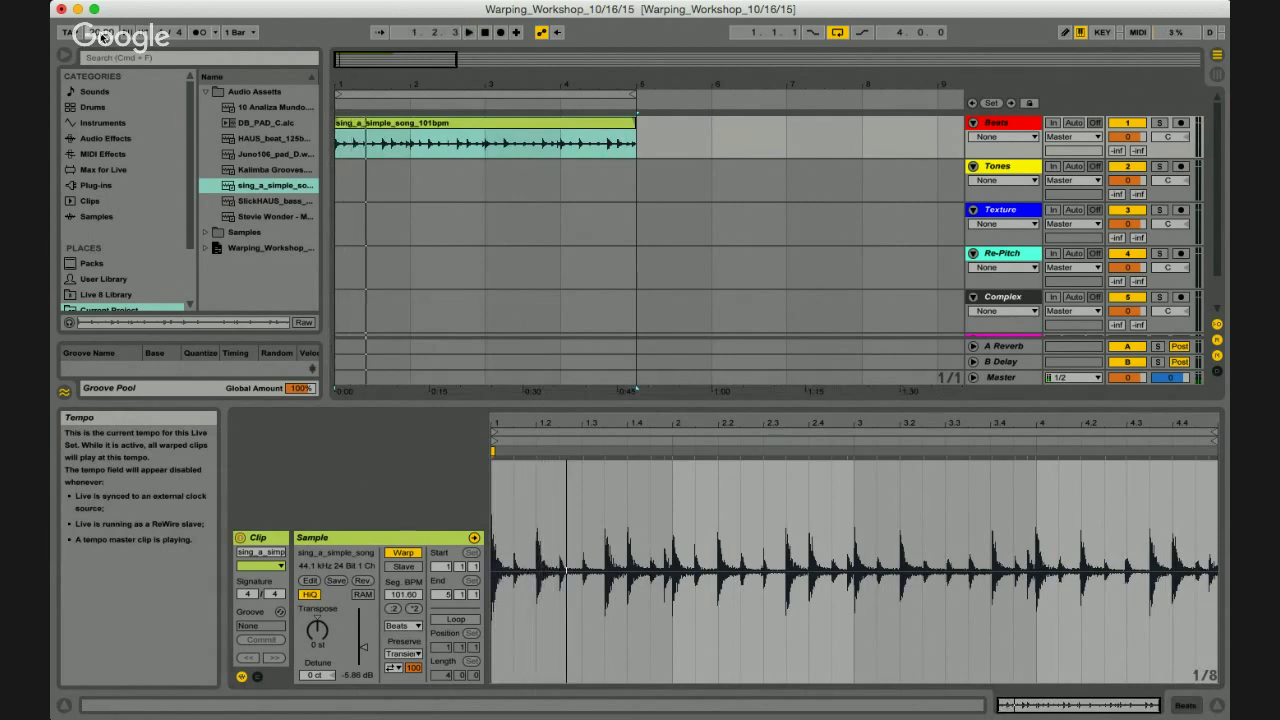
left_click_drag(104, 36, 104, 36)
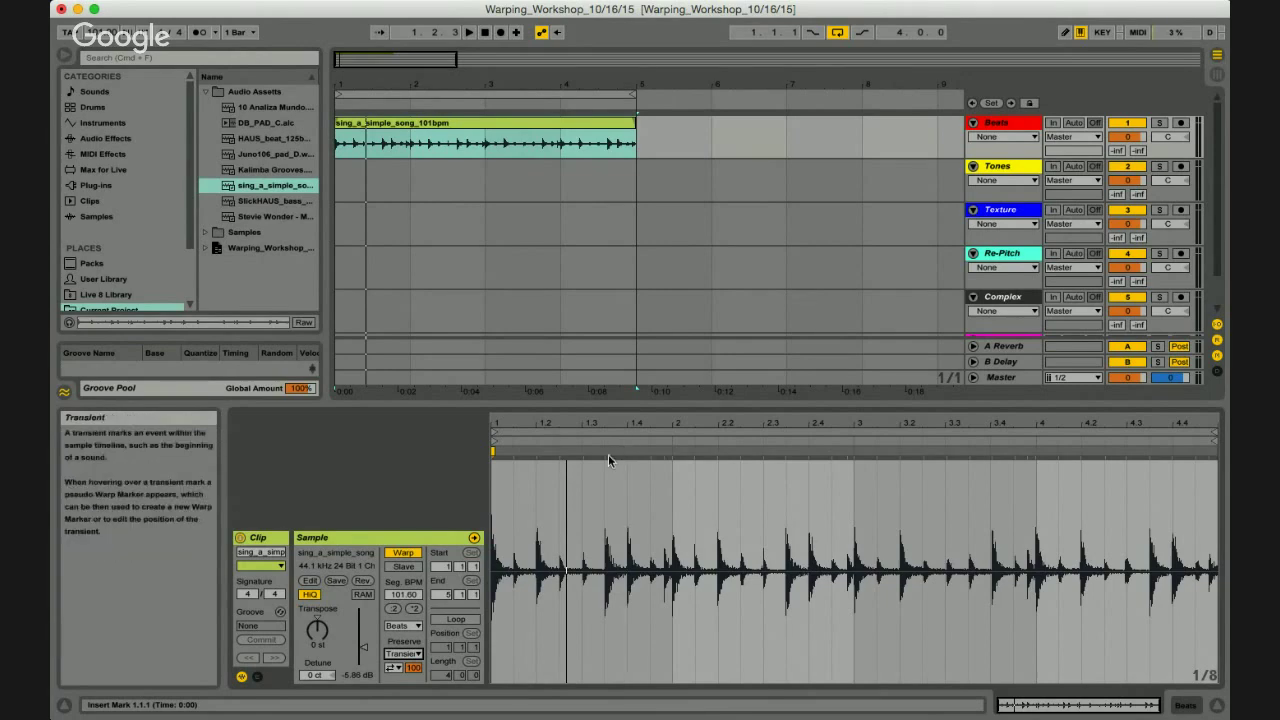
Insert a warp marker on the transient at beat 1.2, test moving it away and back, and set Preserve to Transients.
double_click(535, 452)
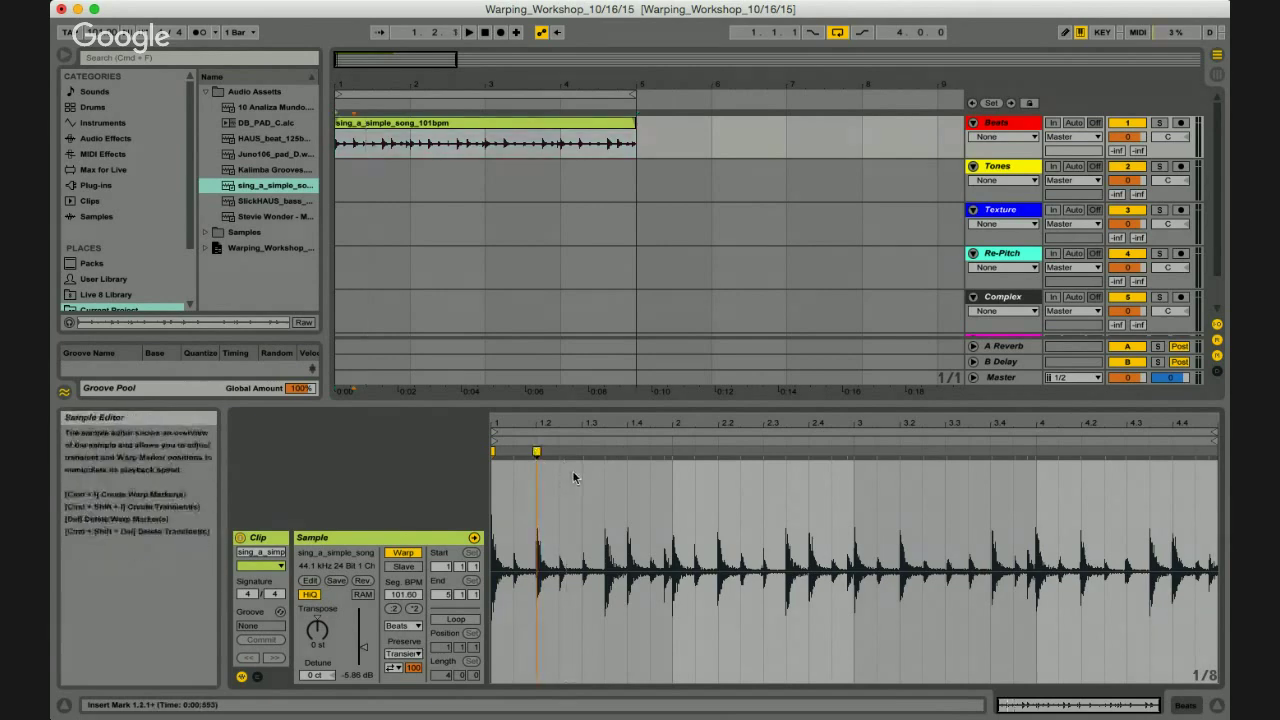
left_click_drag(536, 451, 638, 451)
left_click_drag(662, 454, 536, 464)
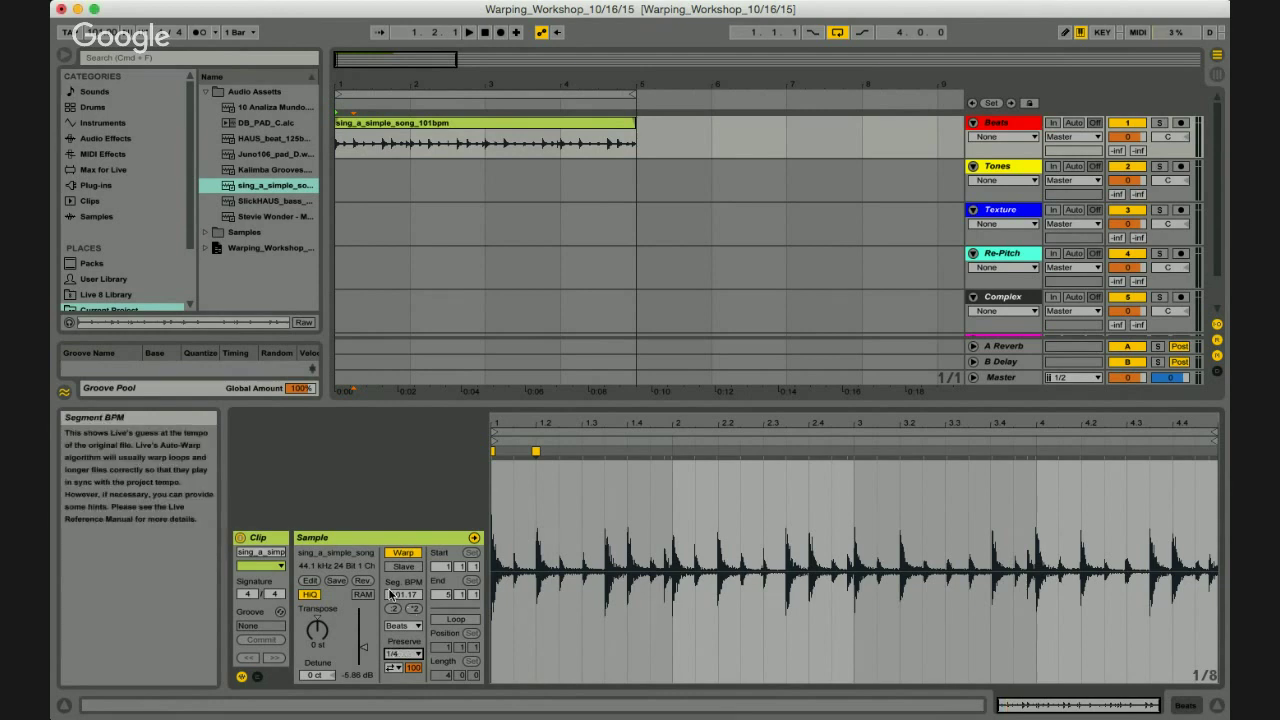
left_click(411, 650)
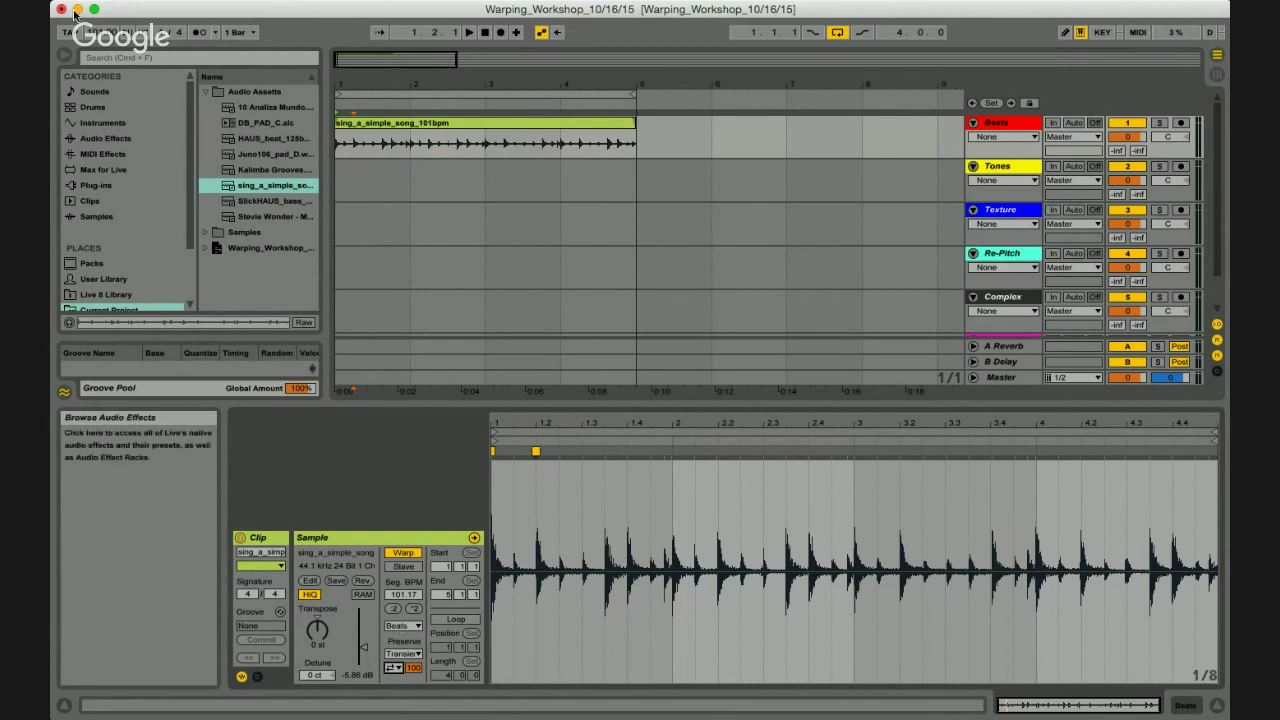
Lower the project tempo to 20 BPM and audition the clip with the back-and-forth Transient Loop Mode.
left_click_drag(103, 33, 103, 46)
key("space")
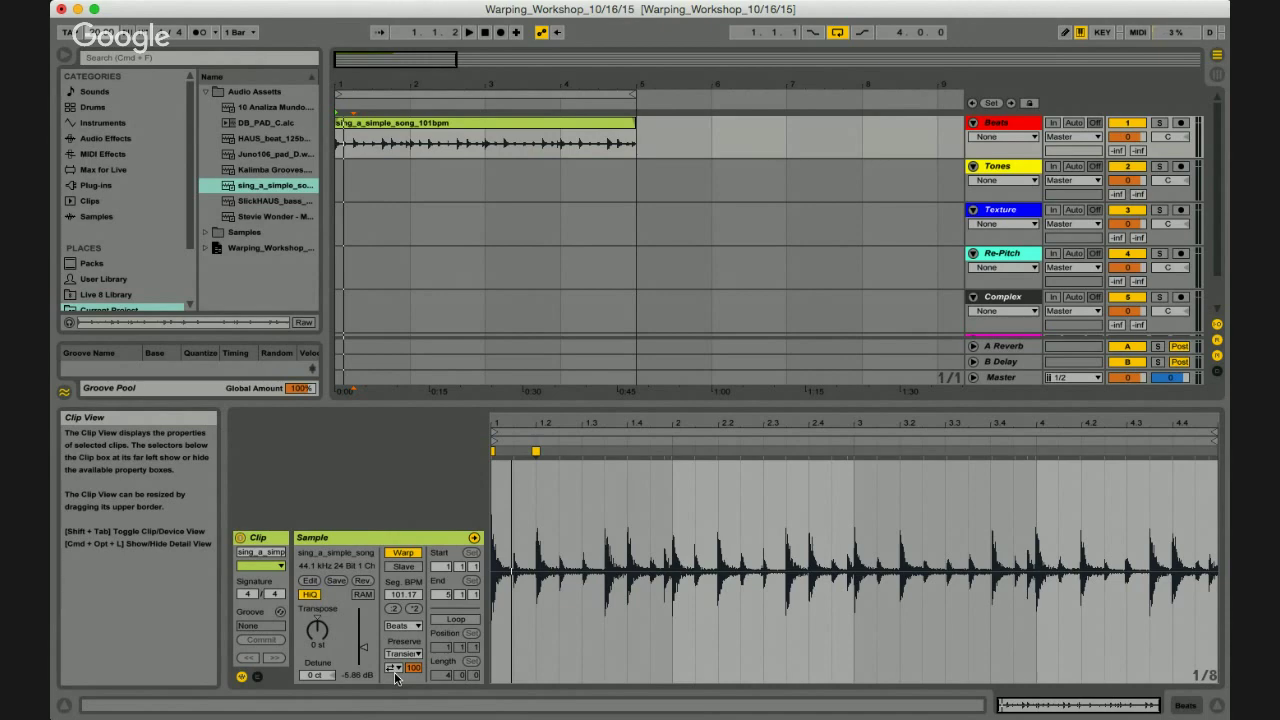
key("space")
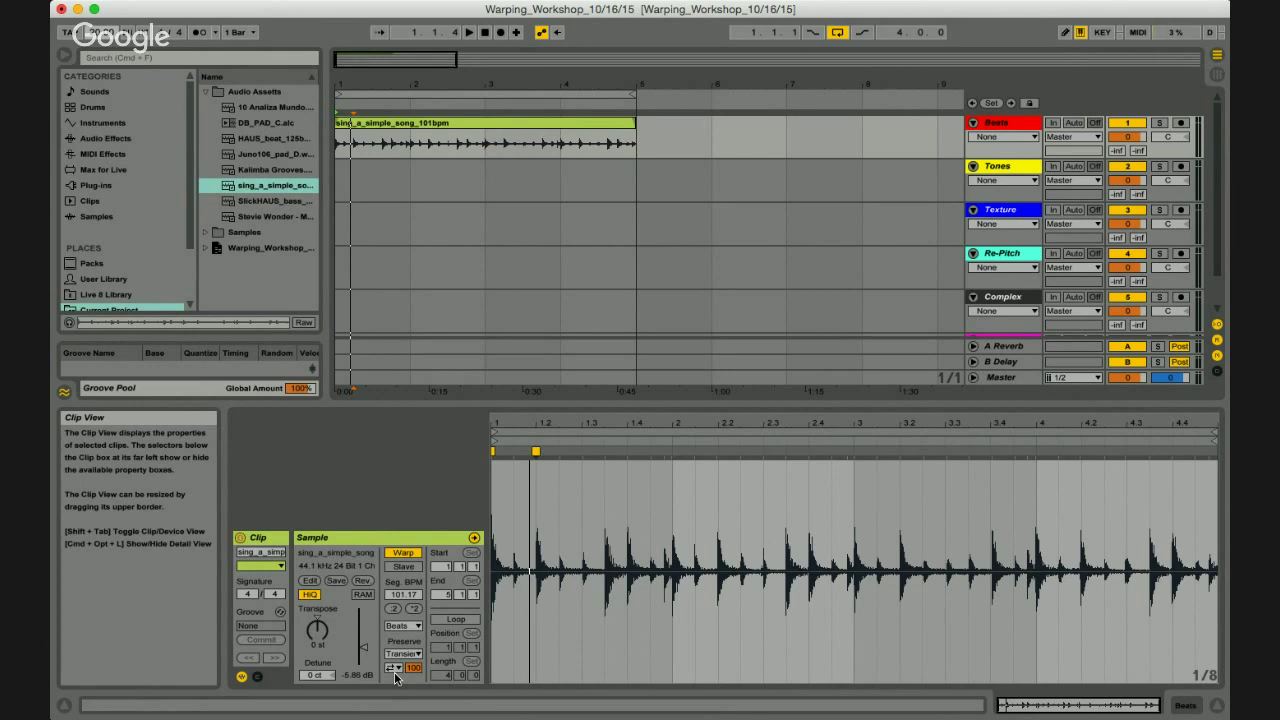
key("space")
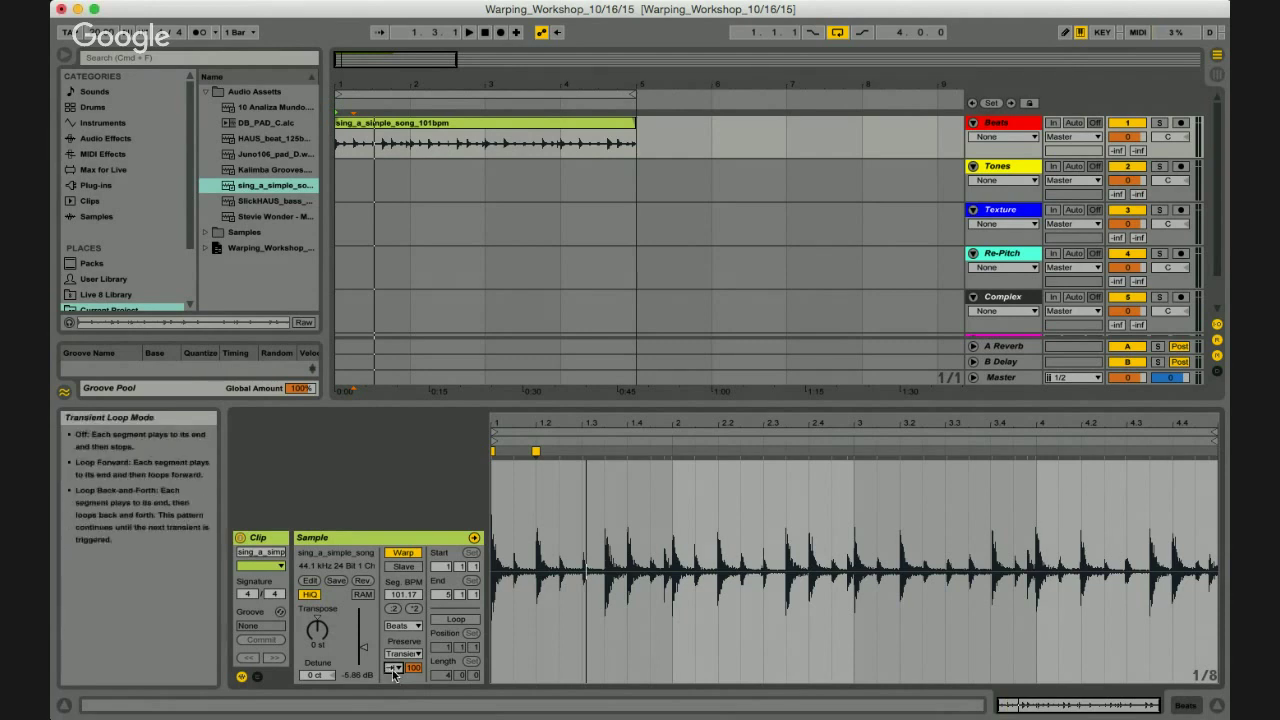
Audition the Off and Loop Forward transient modes at the slow tempo and return to Loop Back-and-Forth.
key("space")
key("space")
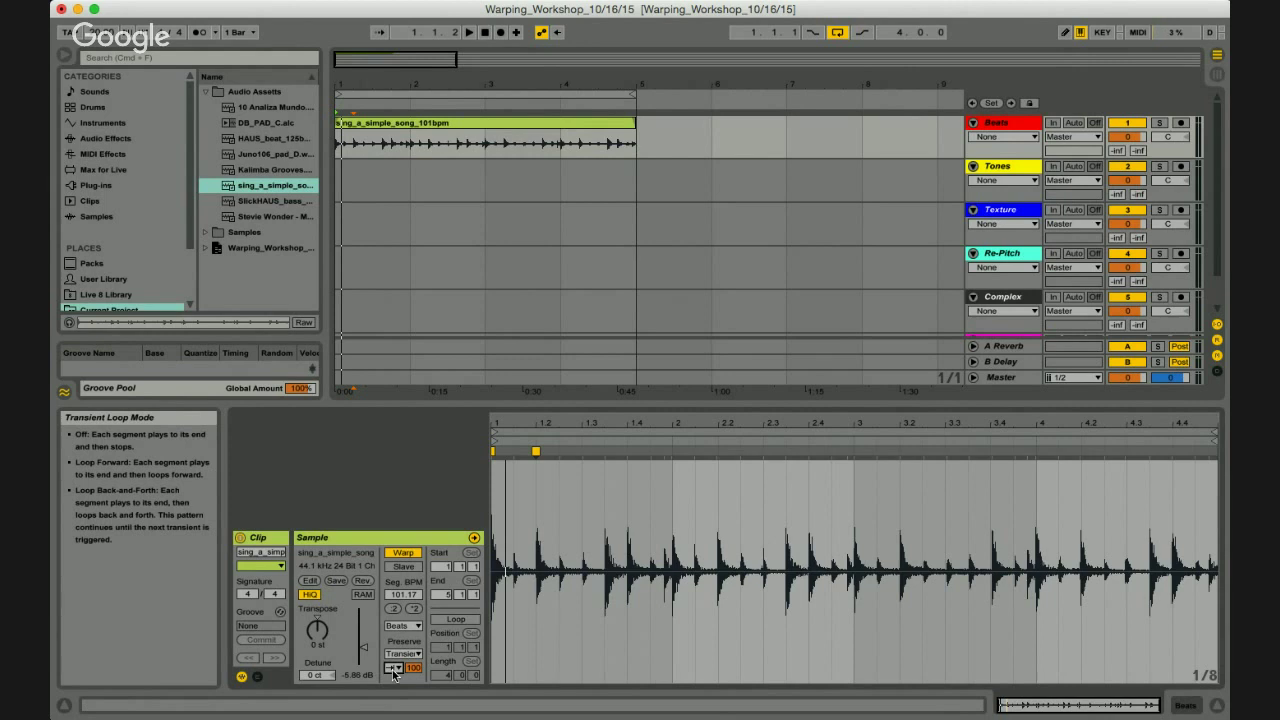
key("space")
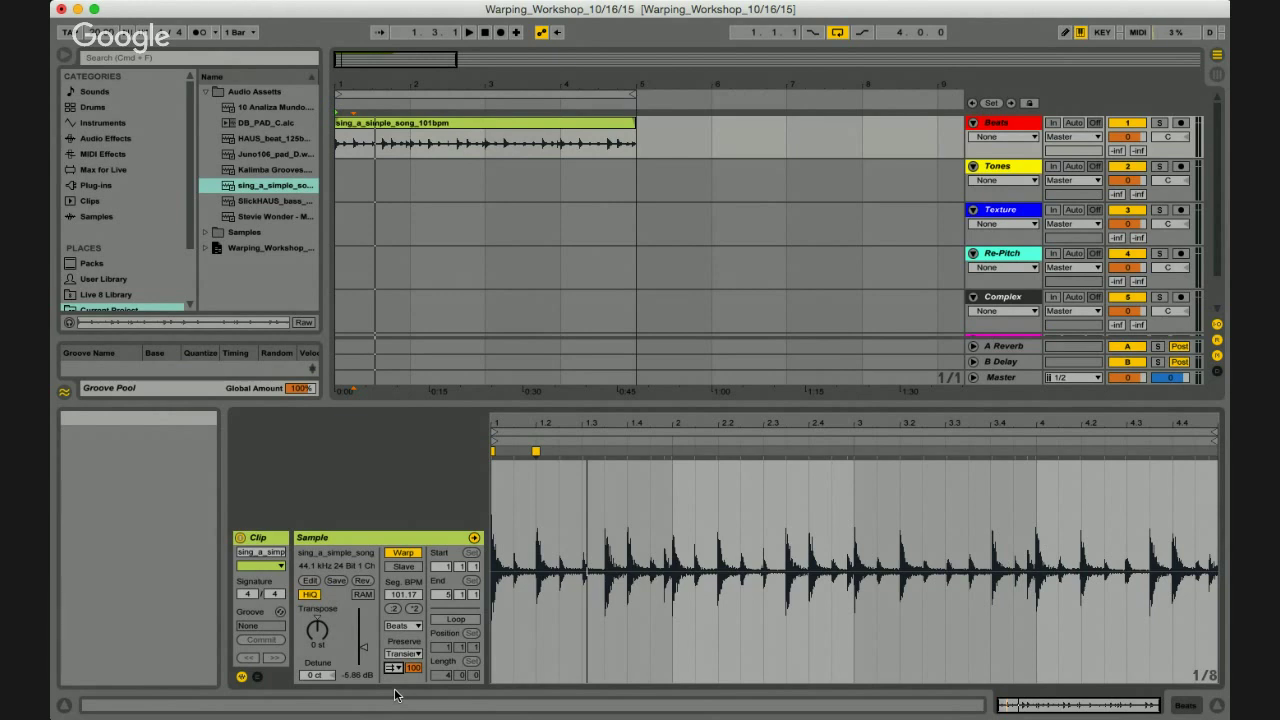
key("space")
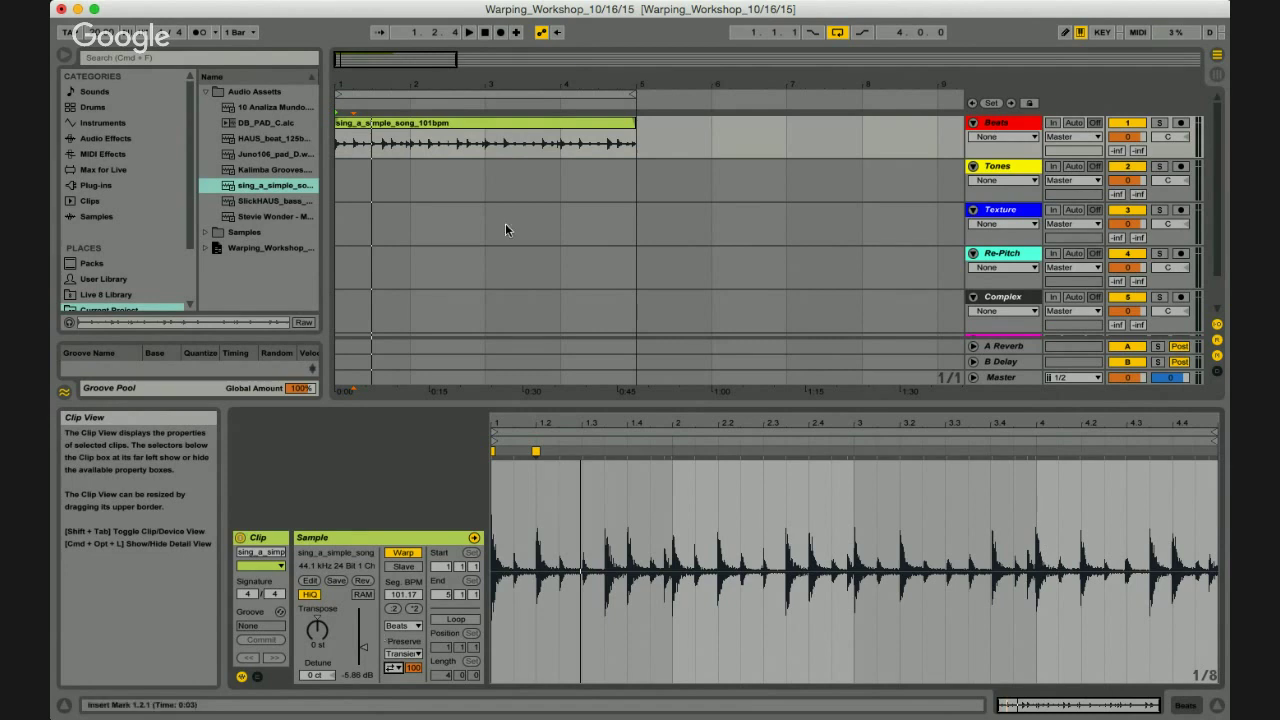
Play the selected clip with the tempo back at about 101 BPM and its Transient Loop Mode set to Off.
left_click(423, 123)
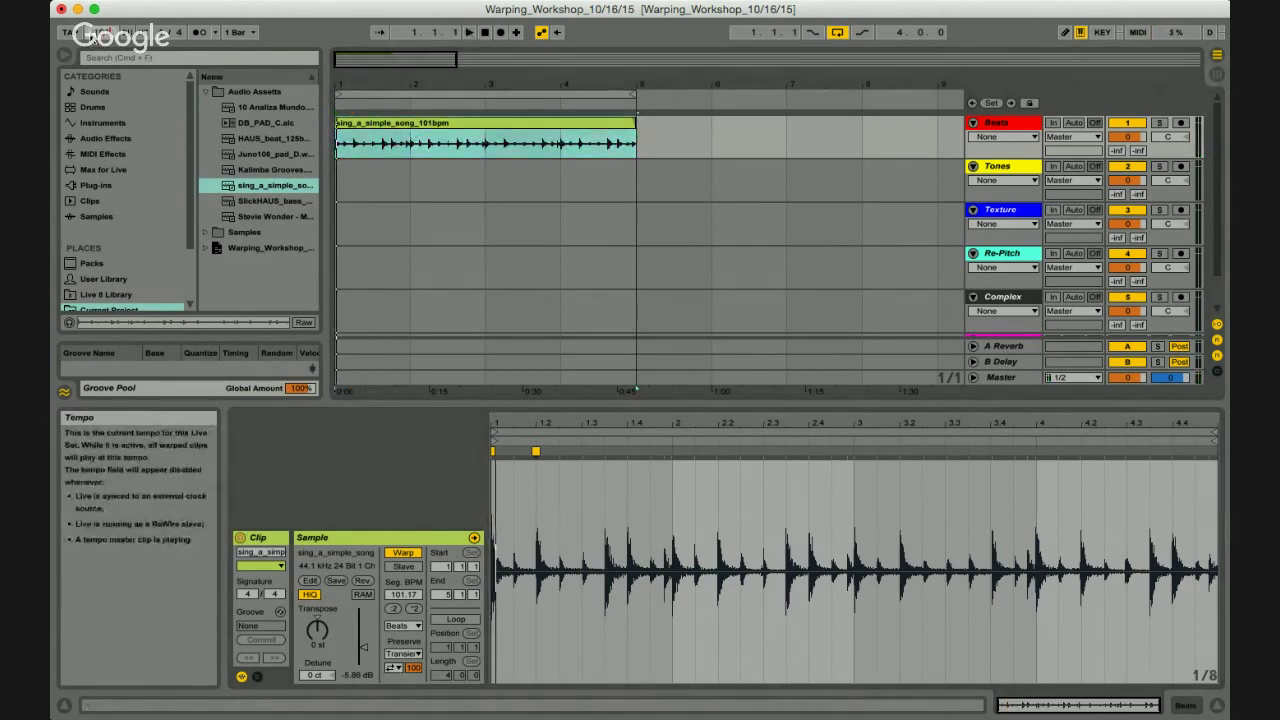
key("space")
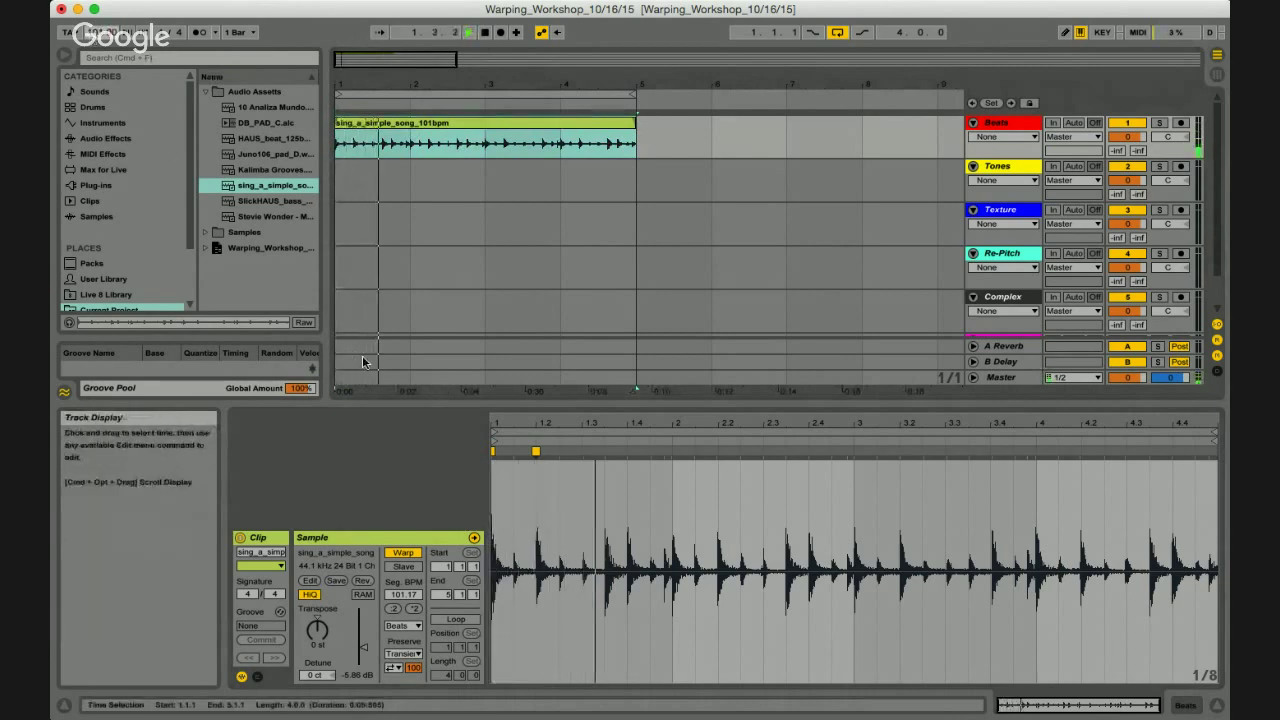
left_click(394, 667)
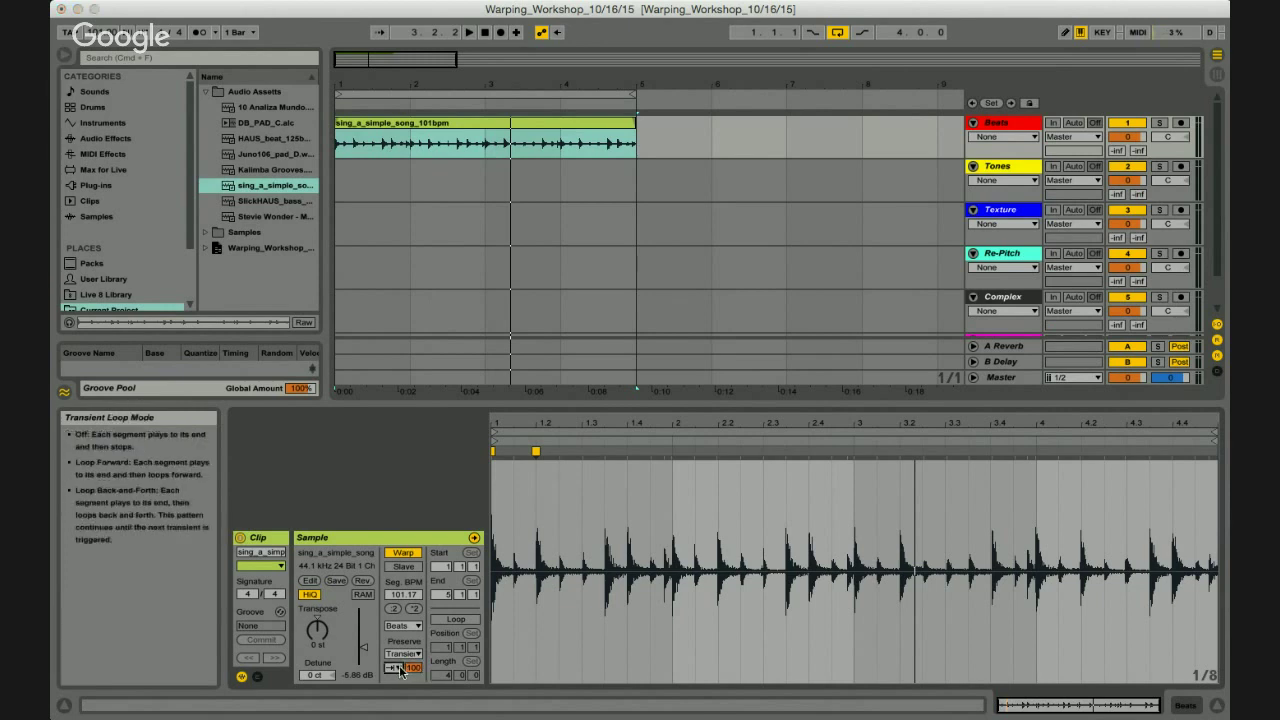
key("space")
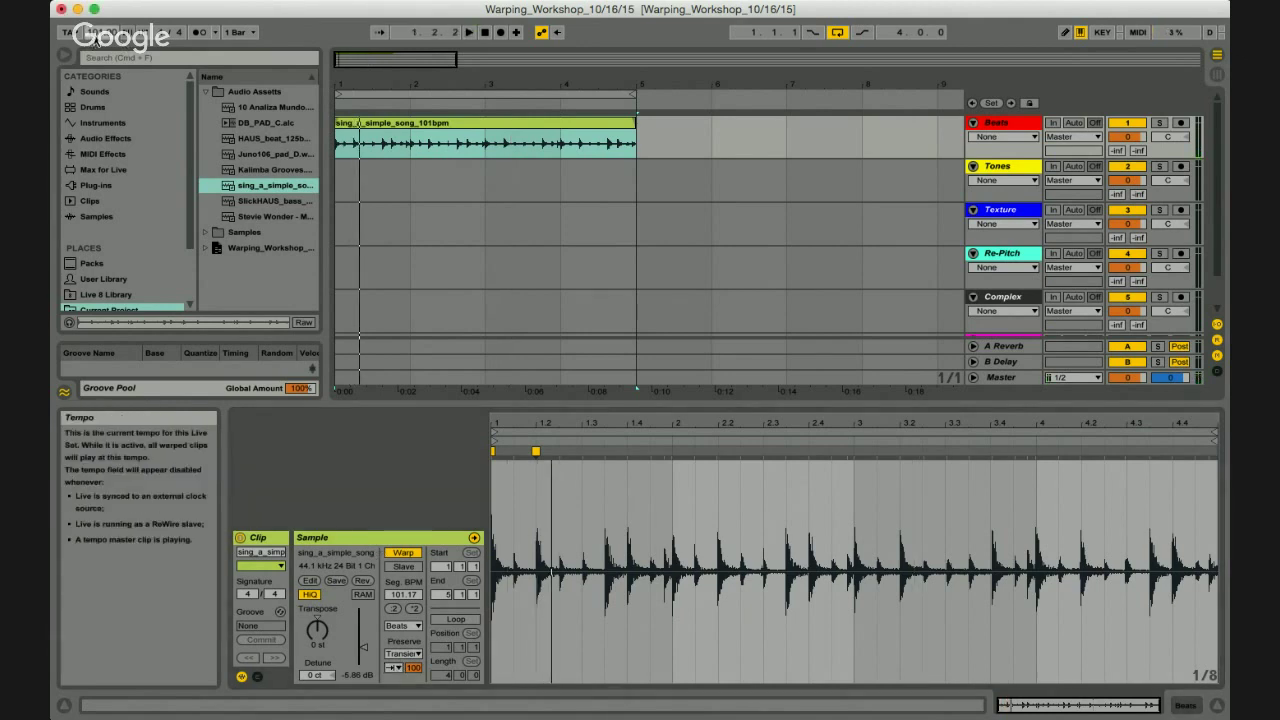
Set the project tempo to 150 BPM and play the loop.
type("150")
key("Return")
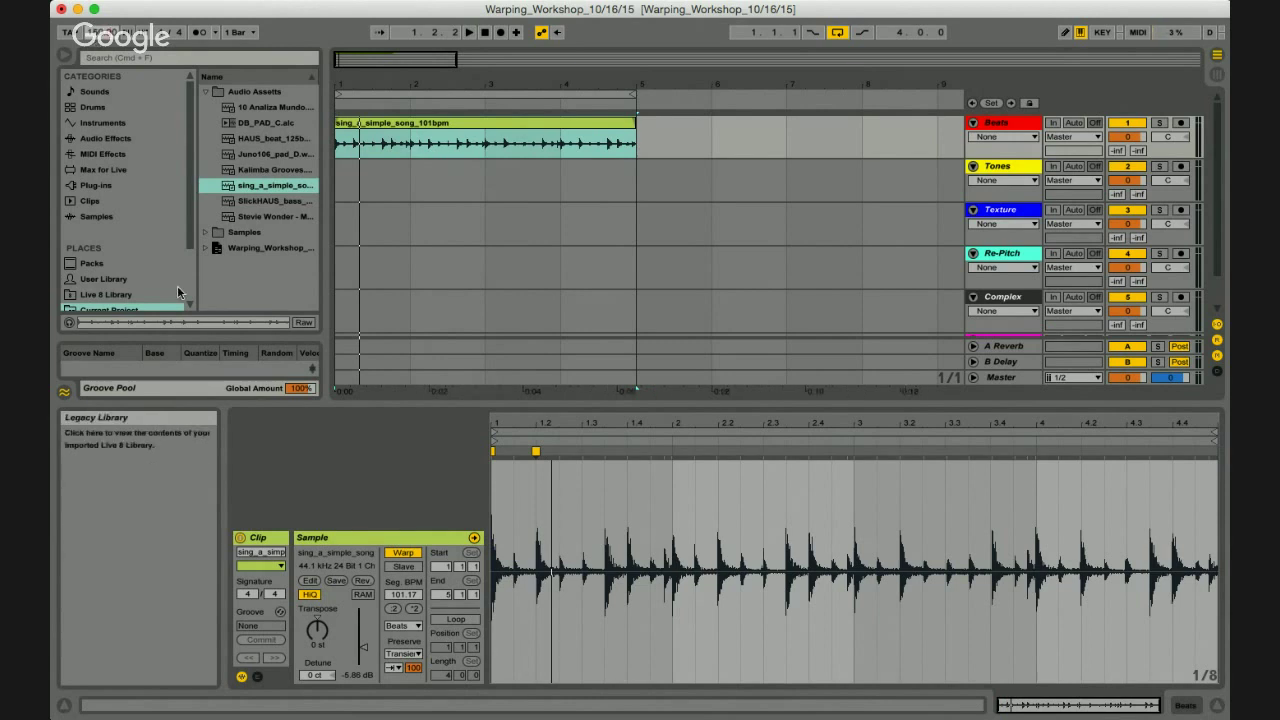
key("space")
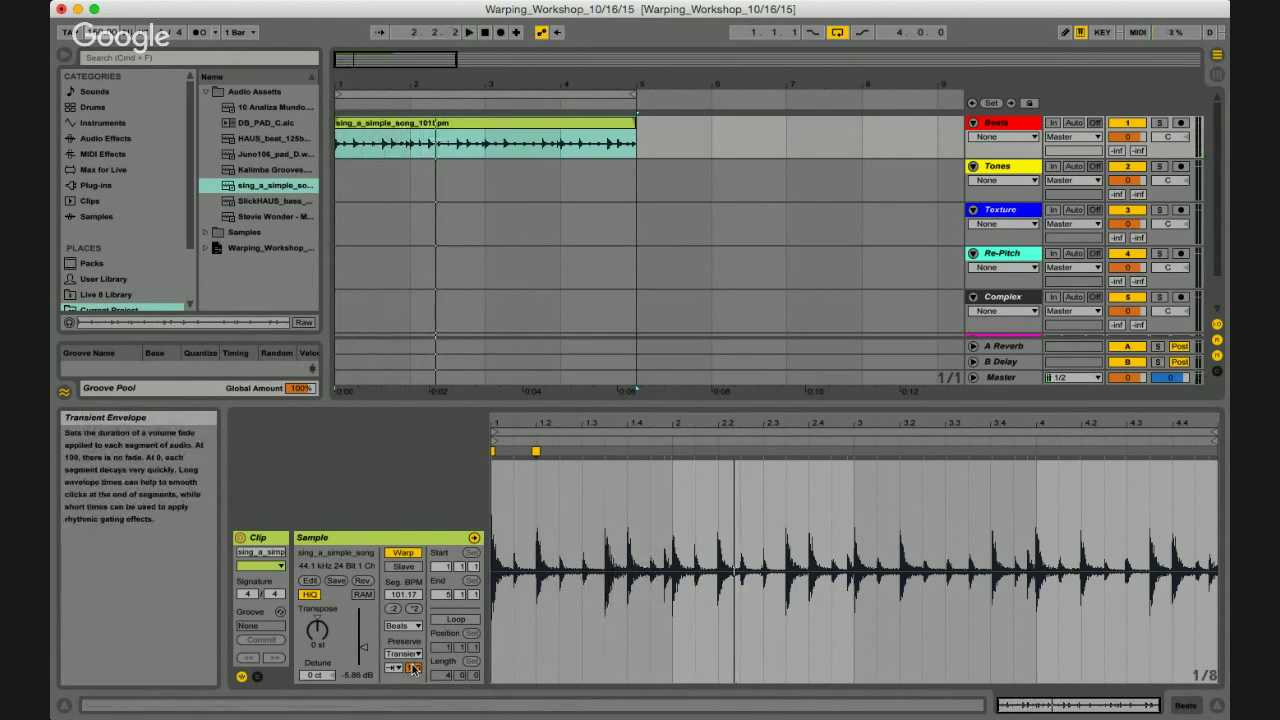
Lower the Transient Envelope during playback to hear the shortened decay, and restore it to 100.
key("space")
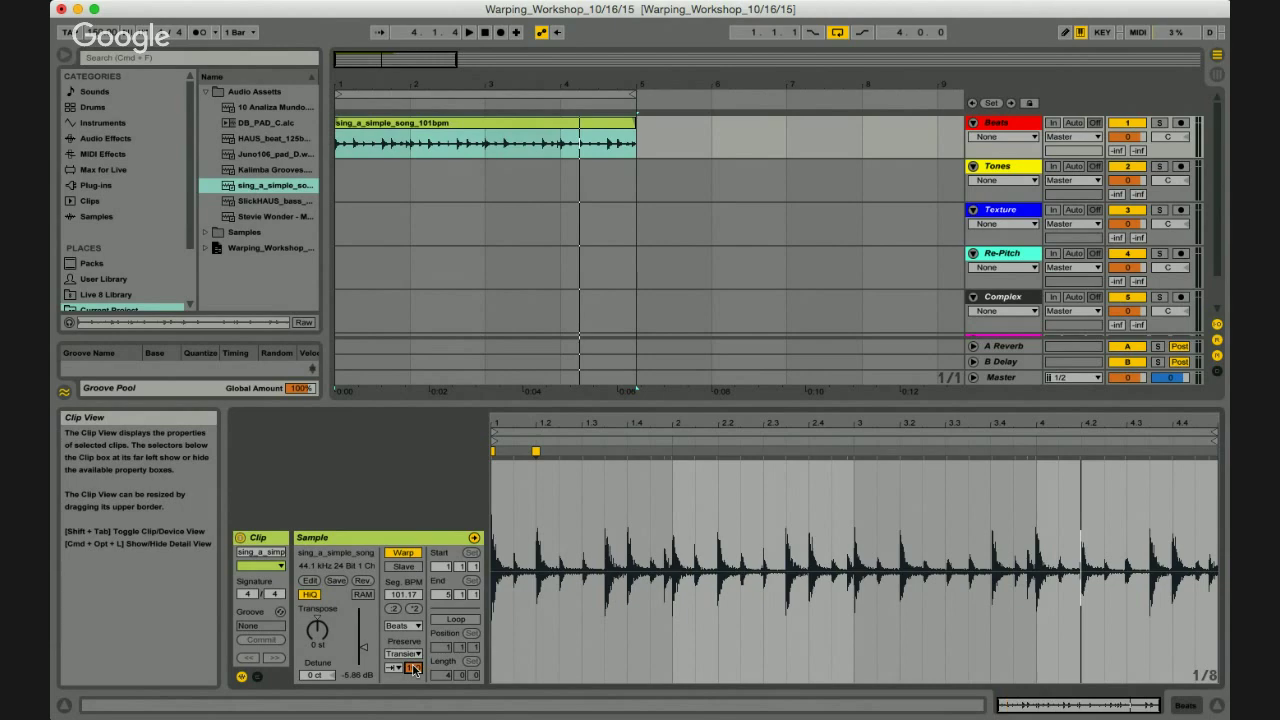
key("space")
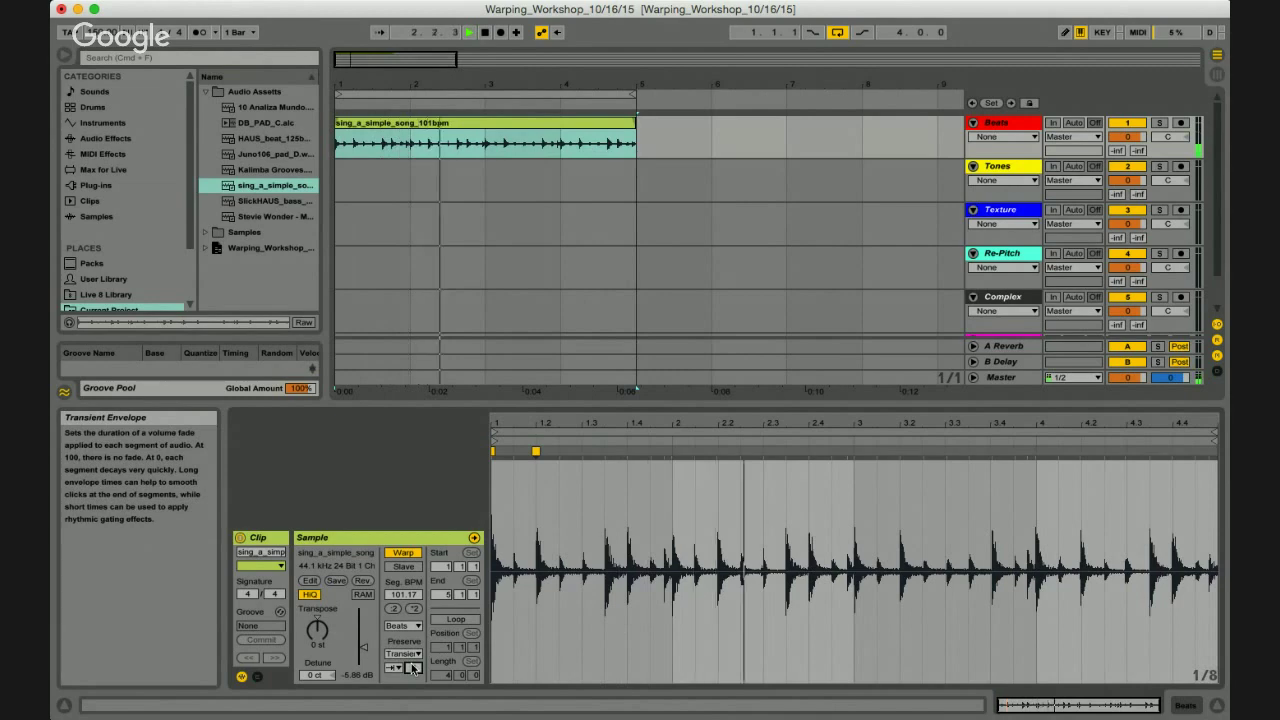
left_click(412, 668)
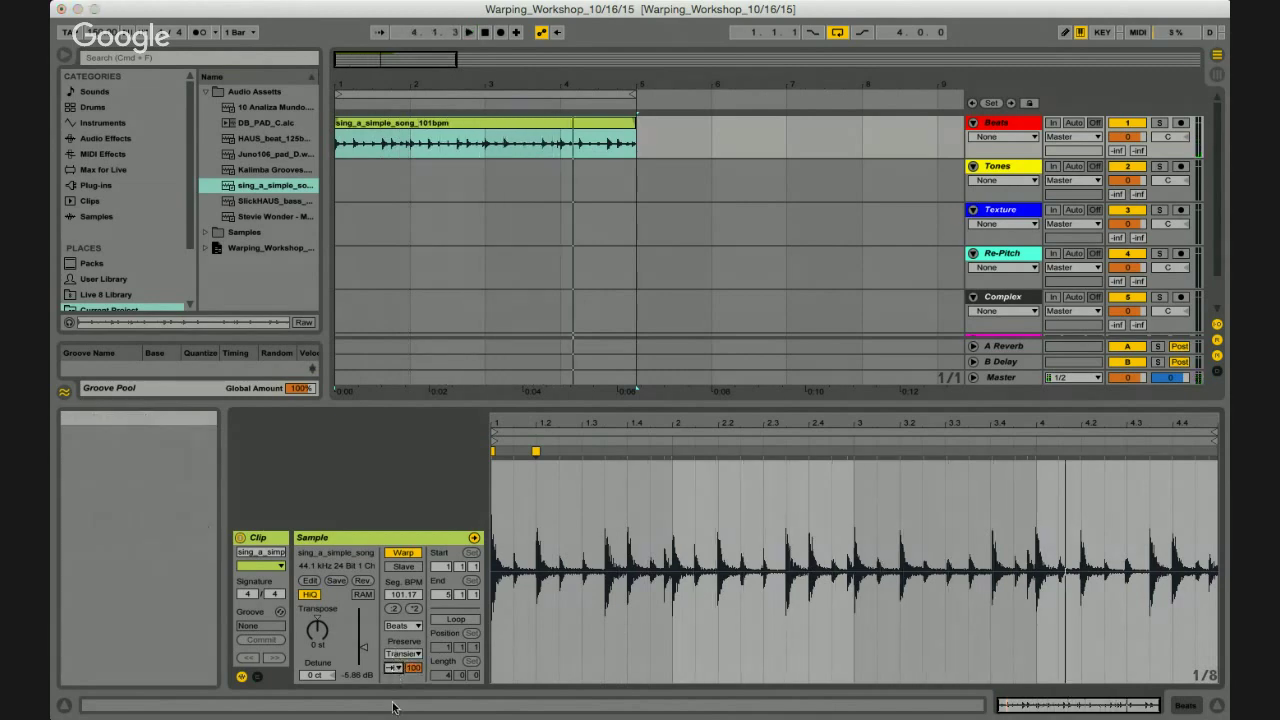
Compare Loop Back-and-Forth with Off during playback, ending on Off with the Transient Envelope at 100.
type("0")
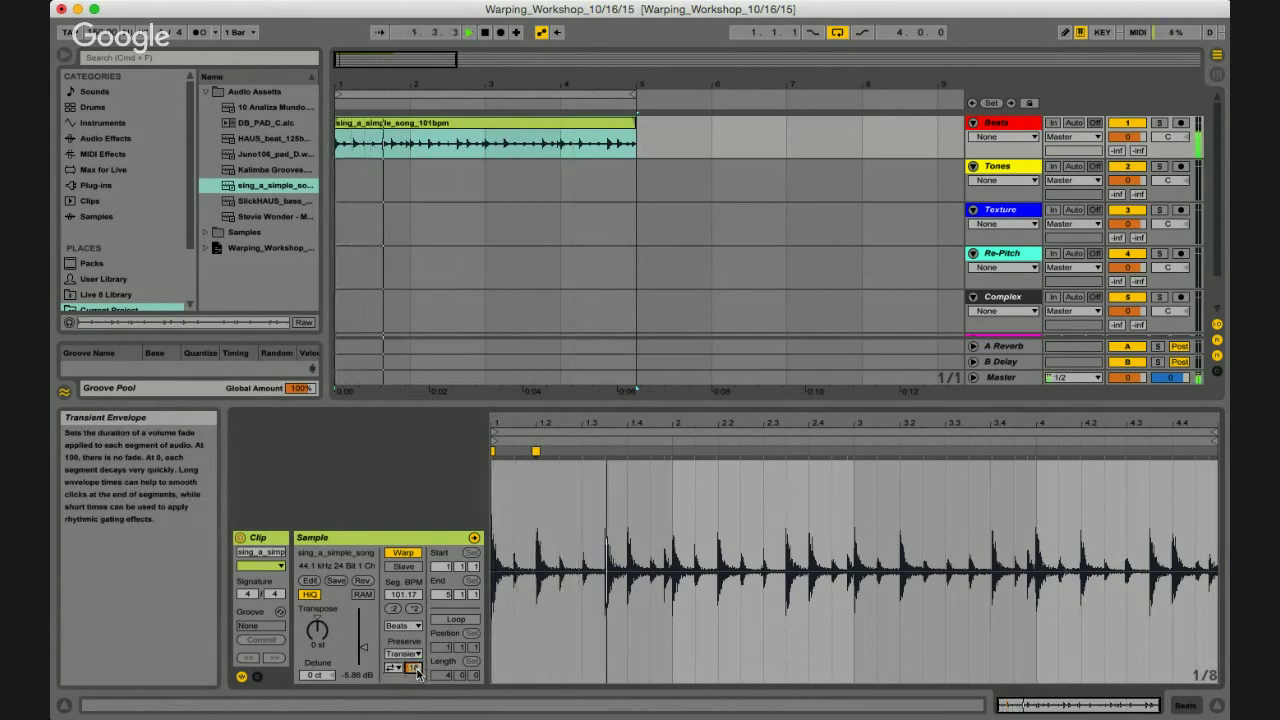
key("Escape")
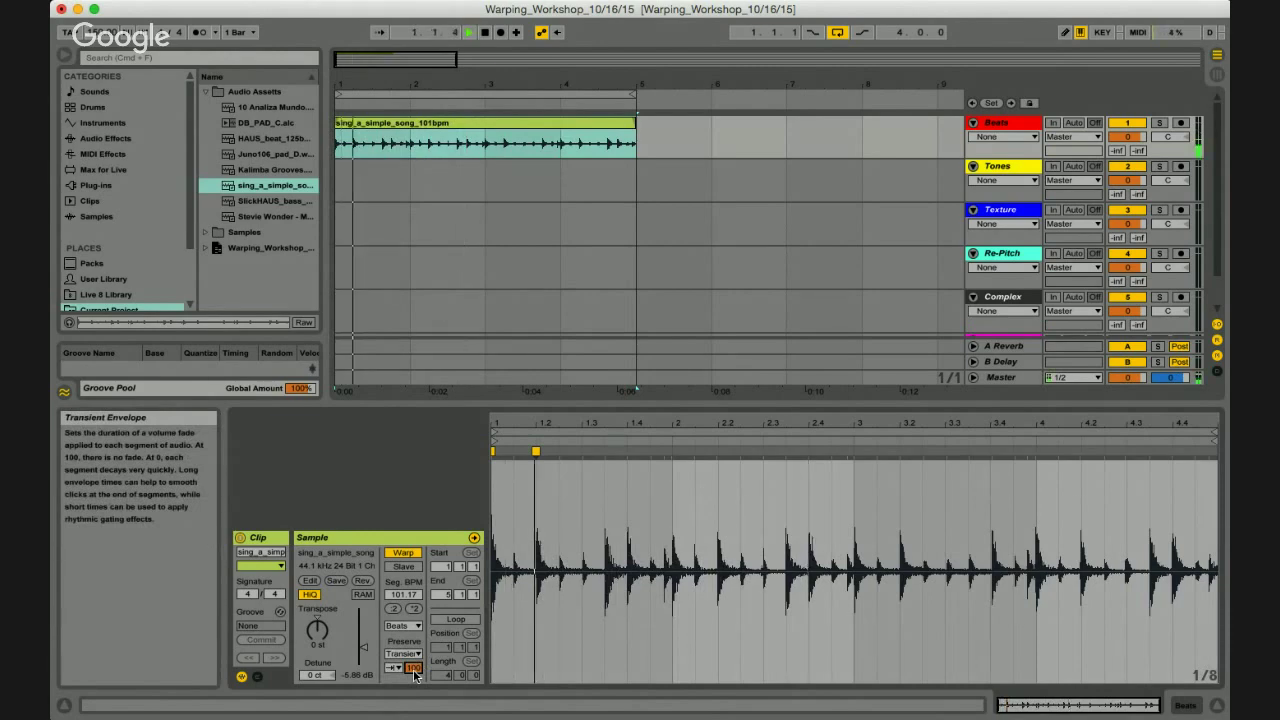
type("10")
key("Return")
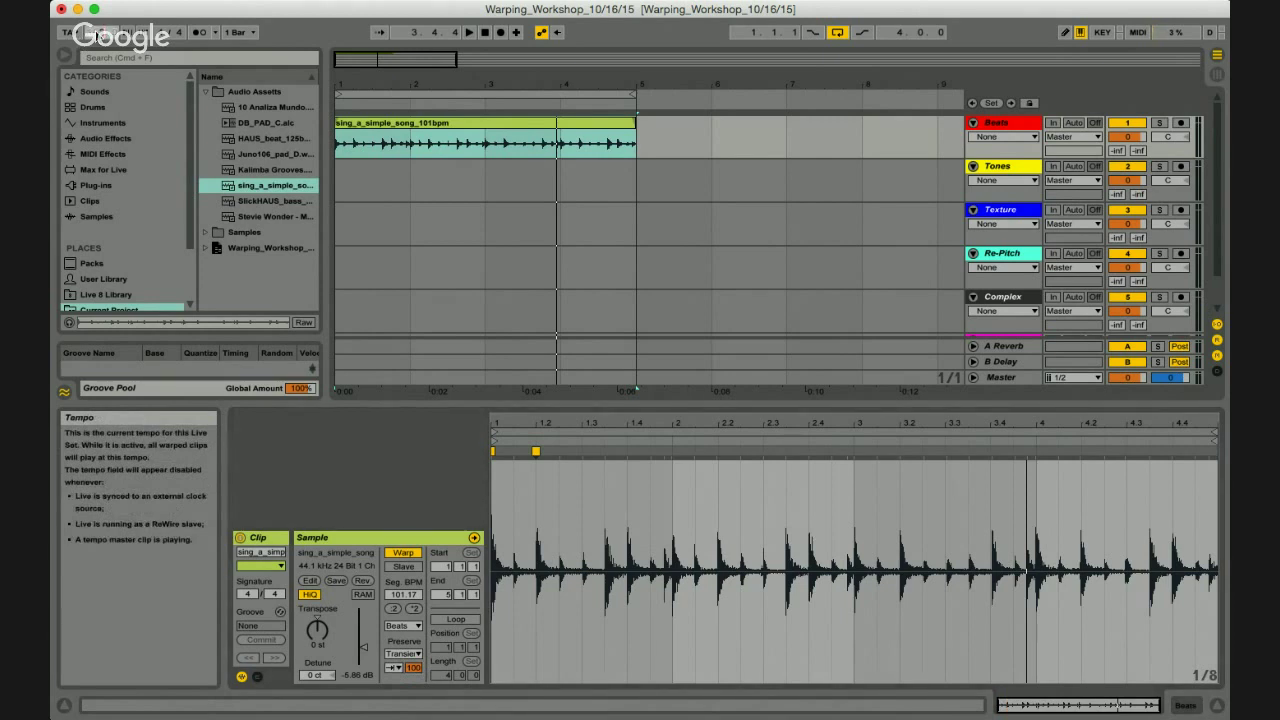
Audition the drum loop at about 250 BPM with the Transient Envelope at 0, and lower the project tempo to about 96 BPM.
key("space")
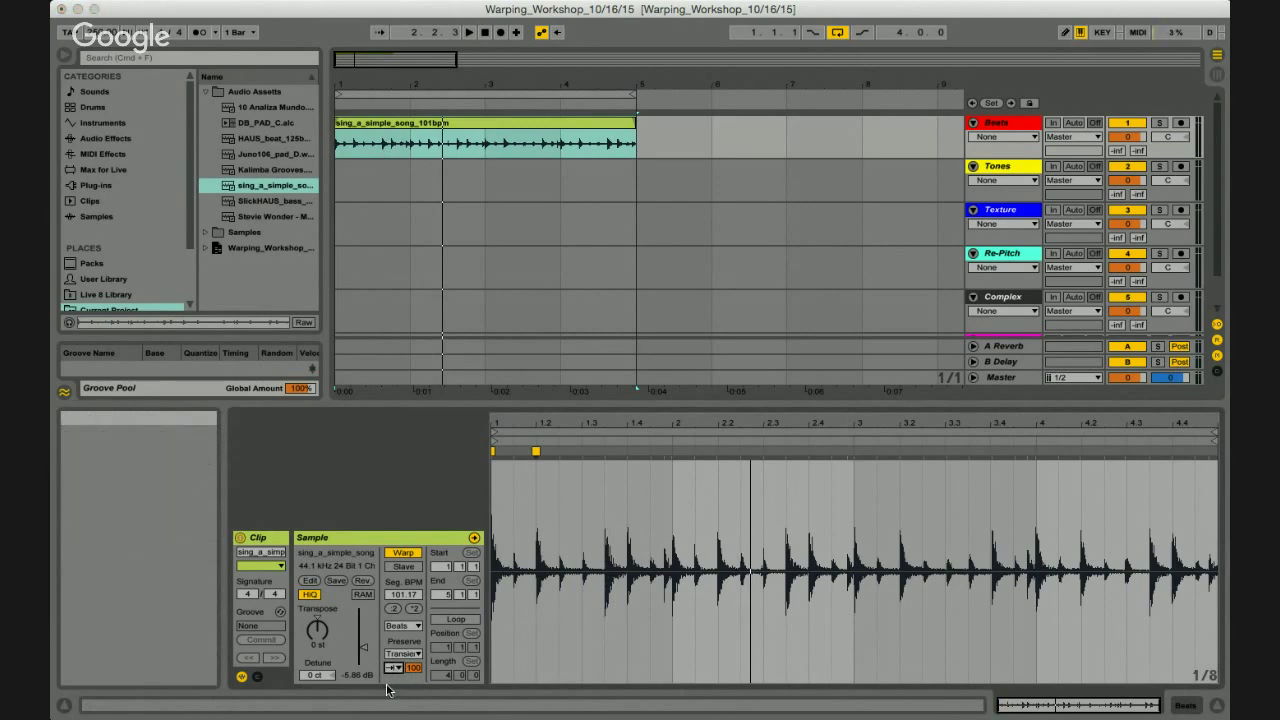
left_click(414, 669)
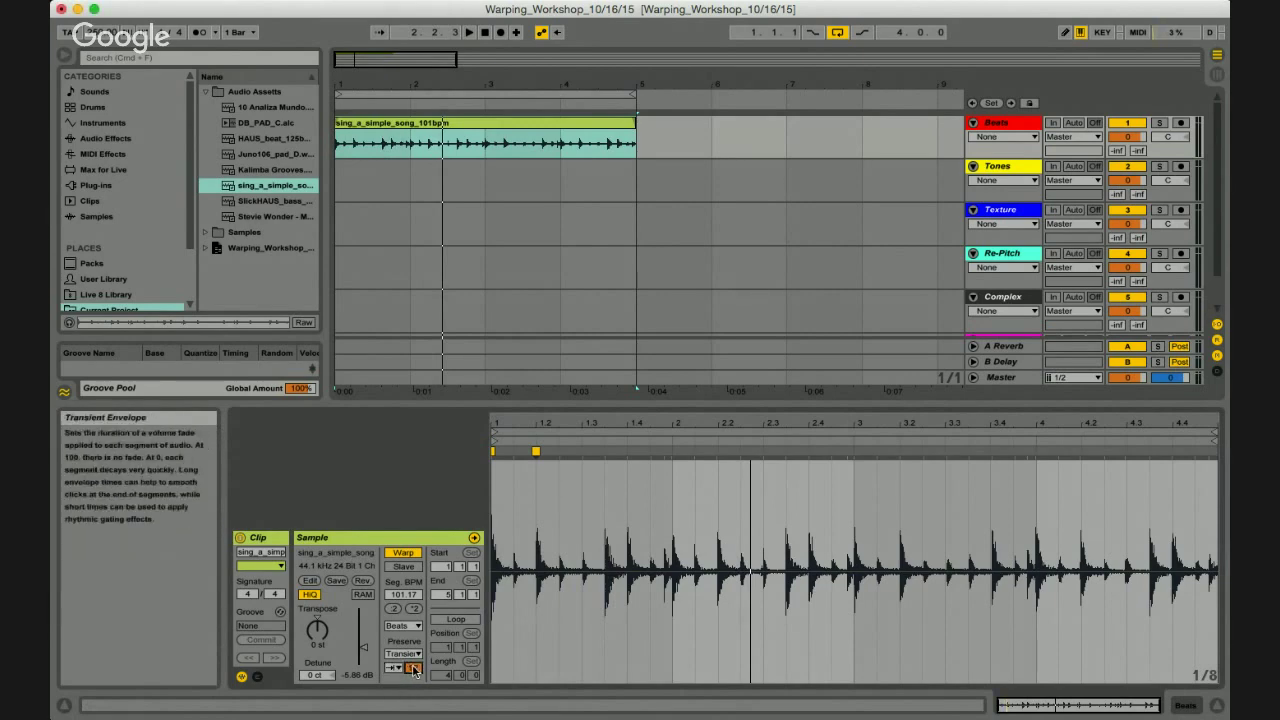
key("space")
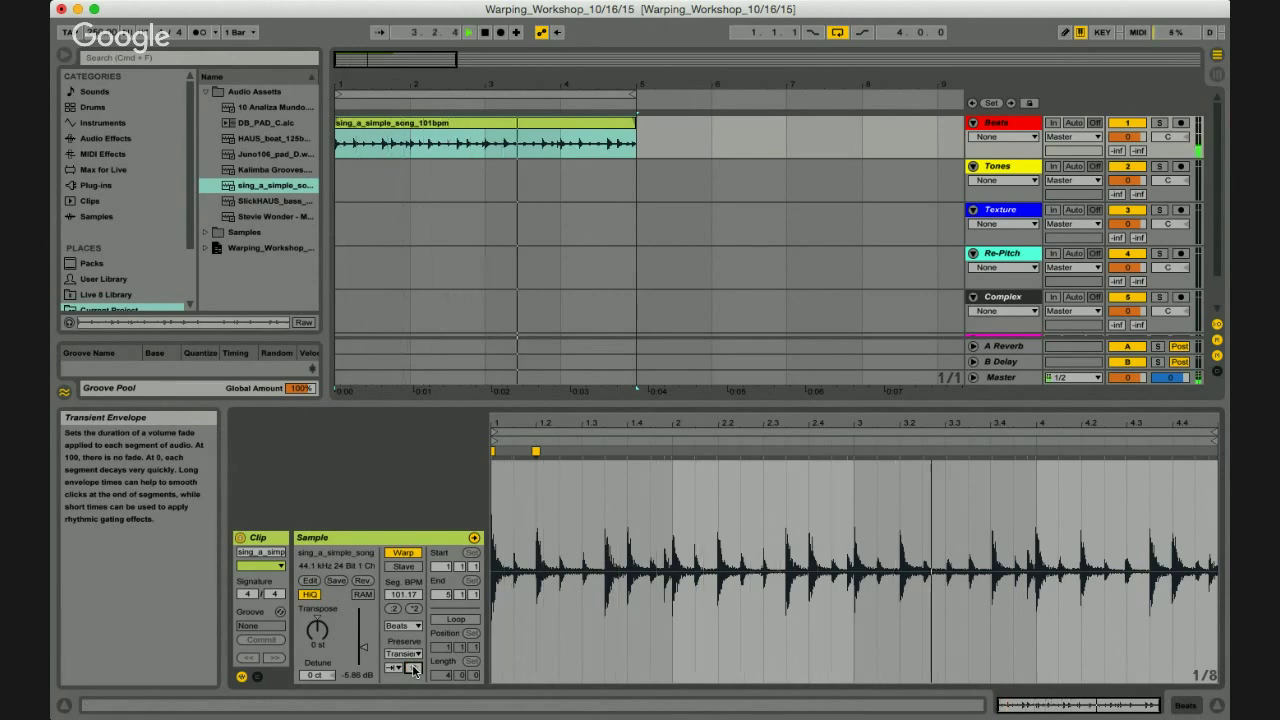
key("space")
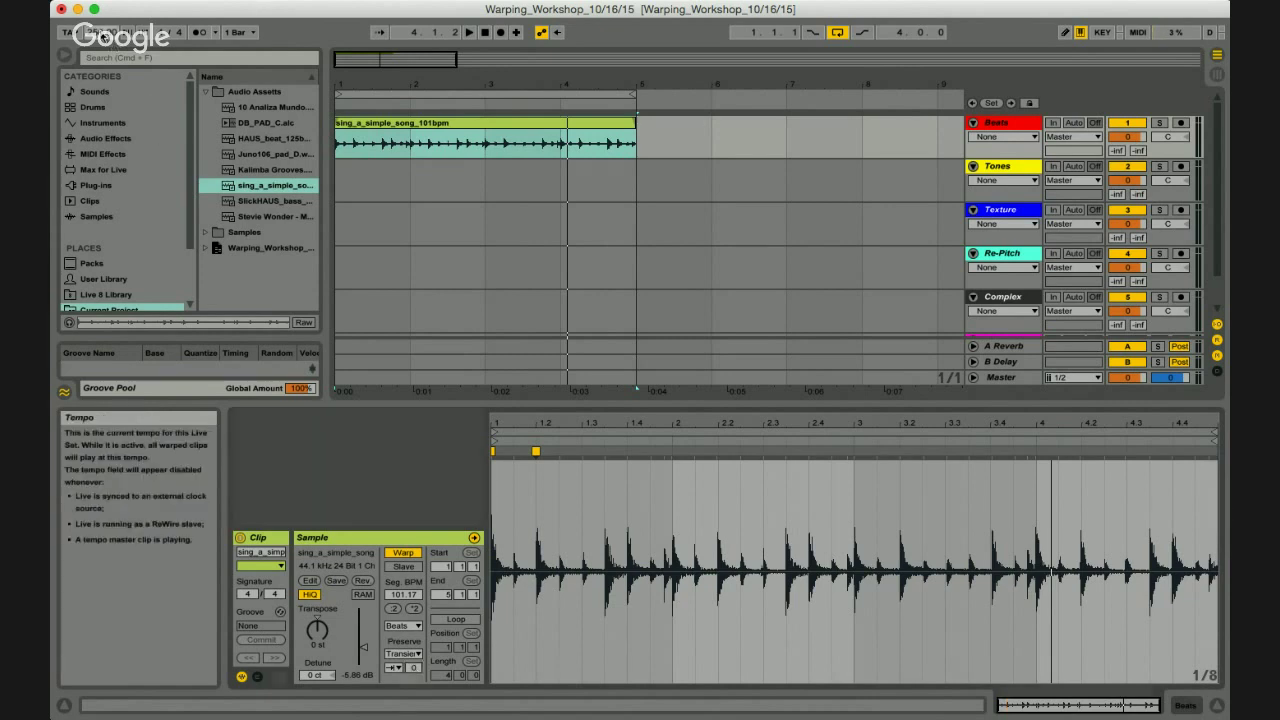
left_click_drag(100, 32, 100, 120)
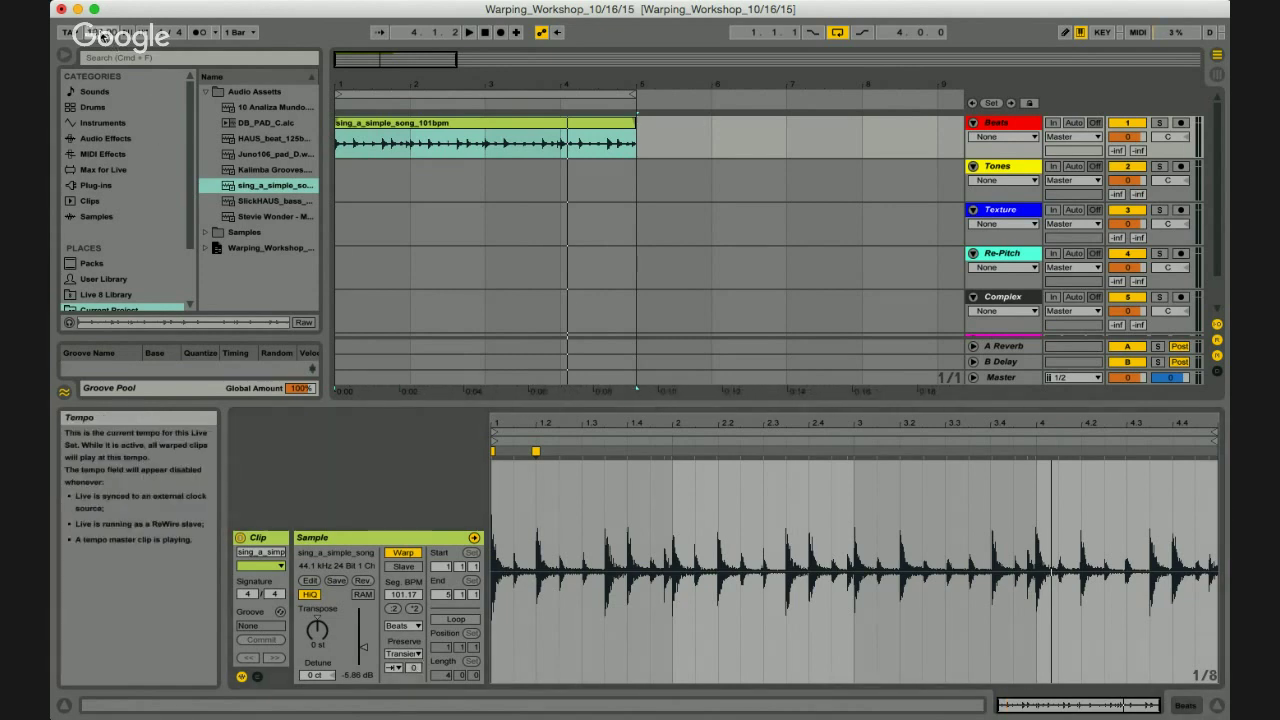
key("space")
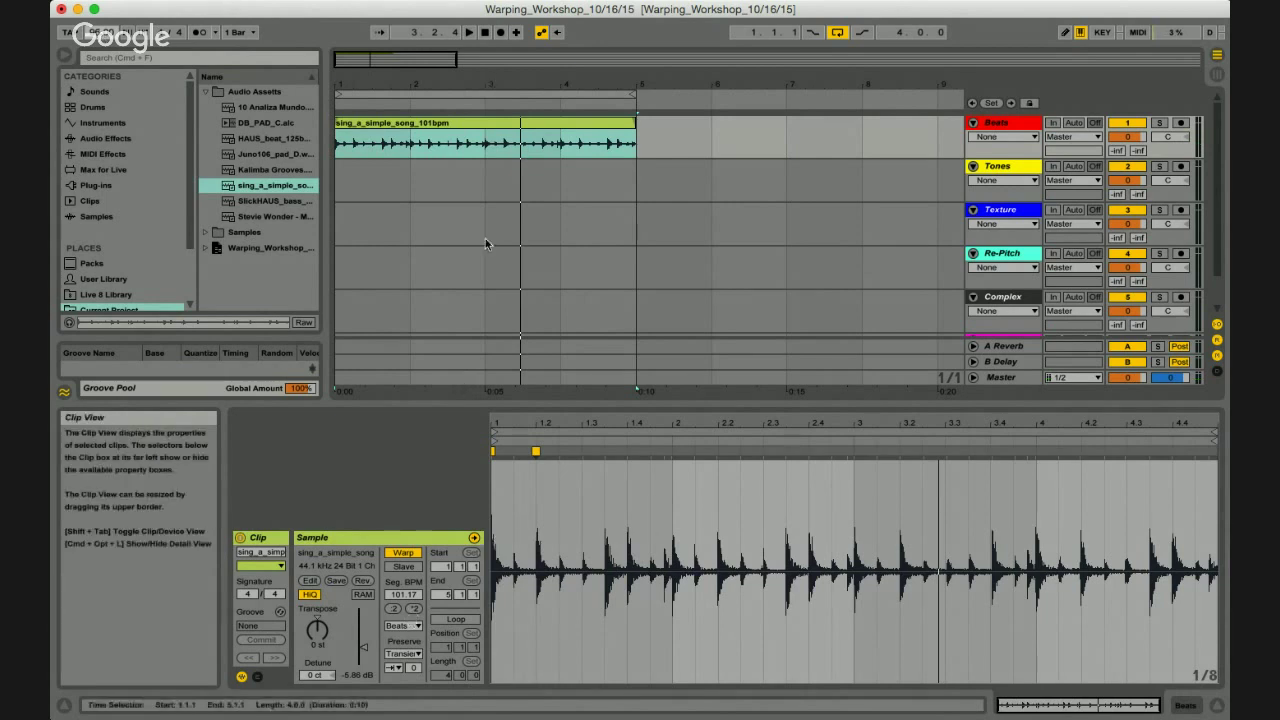
Place the Juno106_pad_D sample at the start of the Beats track and change its Warp Mode to Beats during playback.
left_click(404, 130)
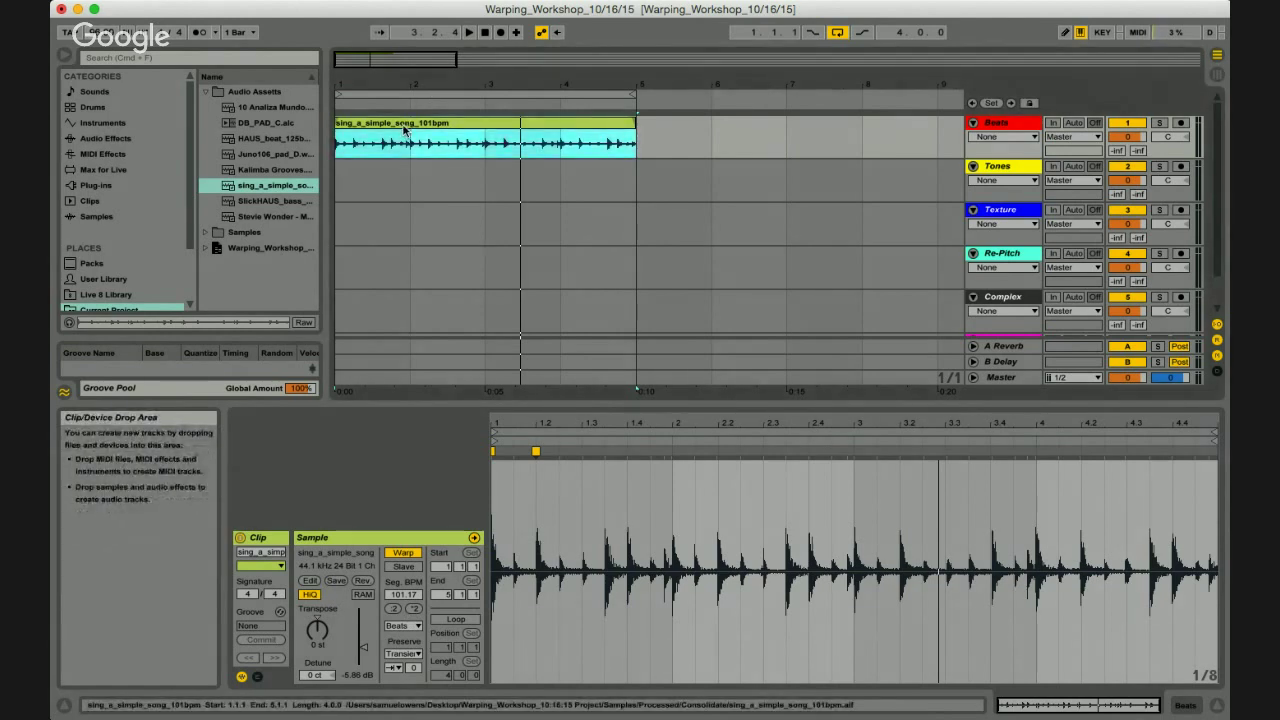
left_click_drag(252, 157, 349, 147)
key("space")
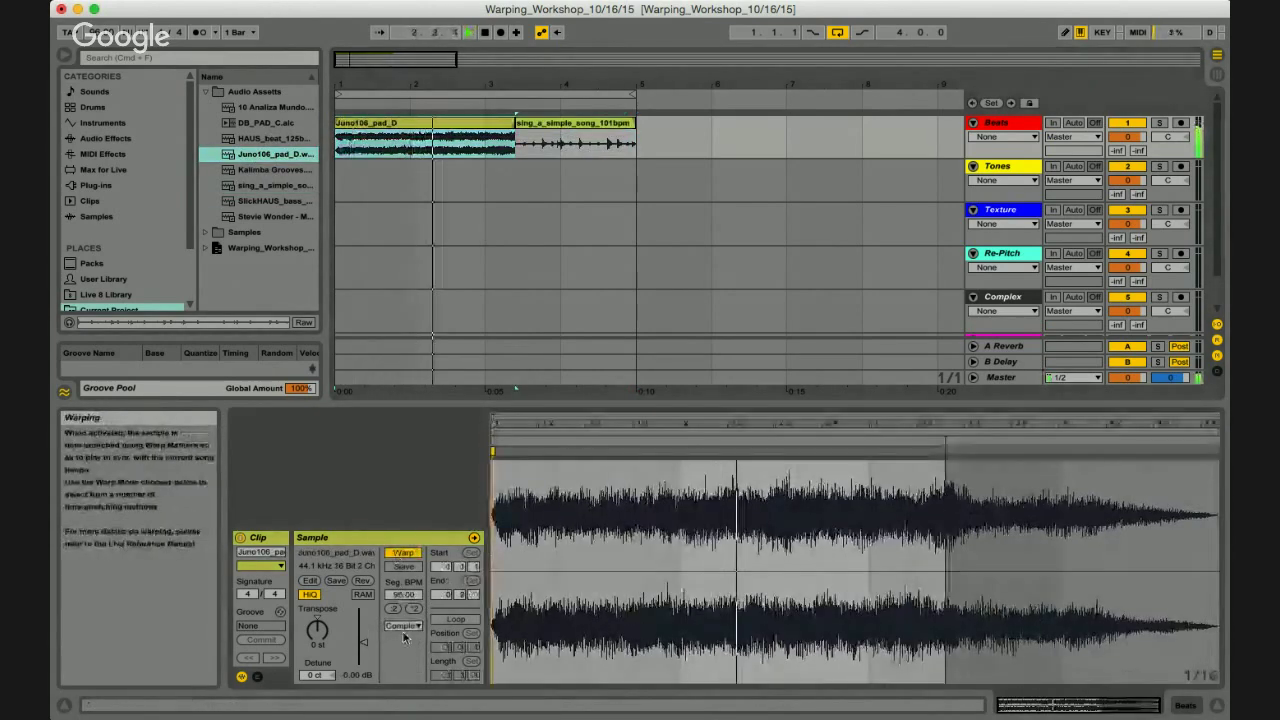
left_click(409, 631)
left_click(405, 579)
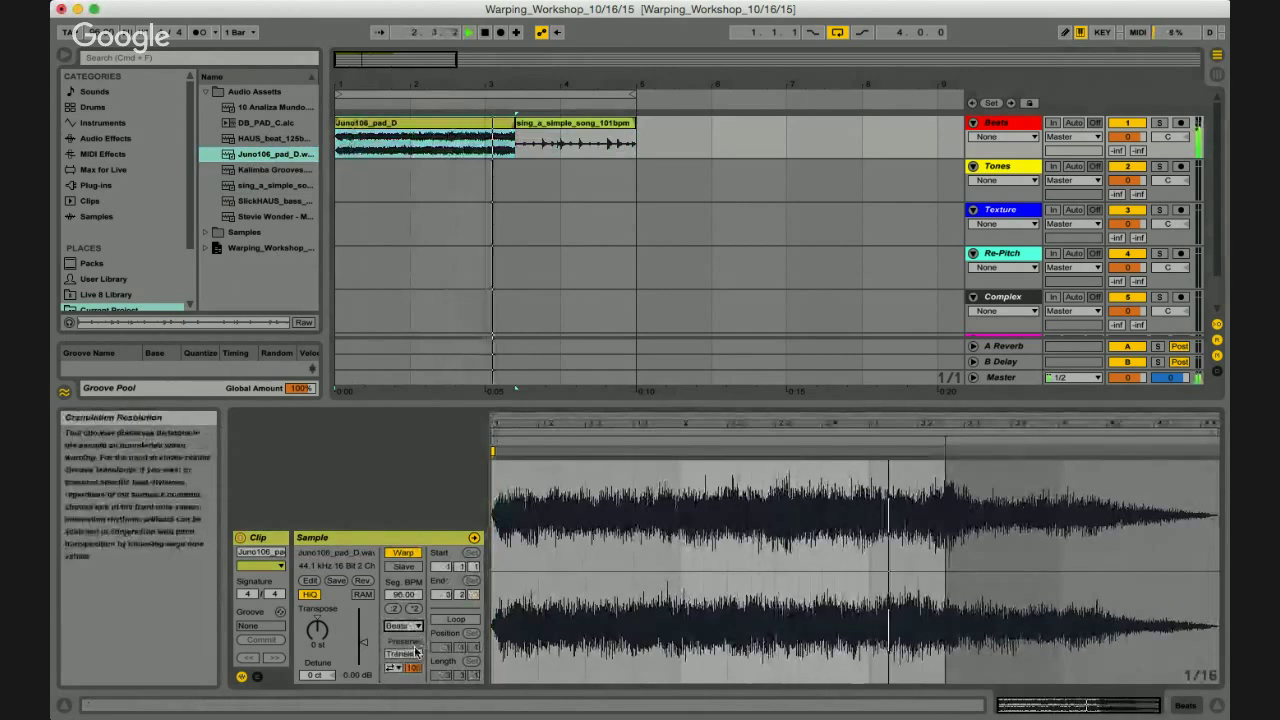
Delete the leftover sing_a_simple_song clip and extend the Juno106_pad_D clip to its full length, just short of bar 5.
left_click(575, 140)
key("Delete")
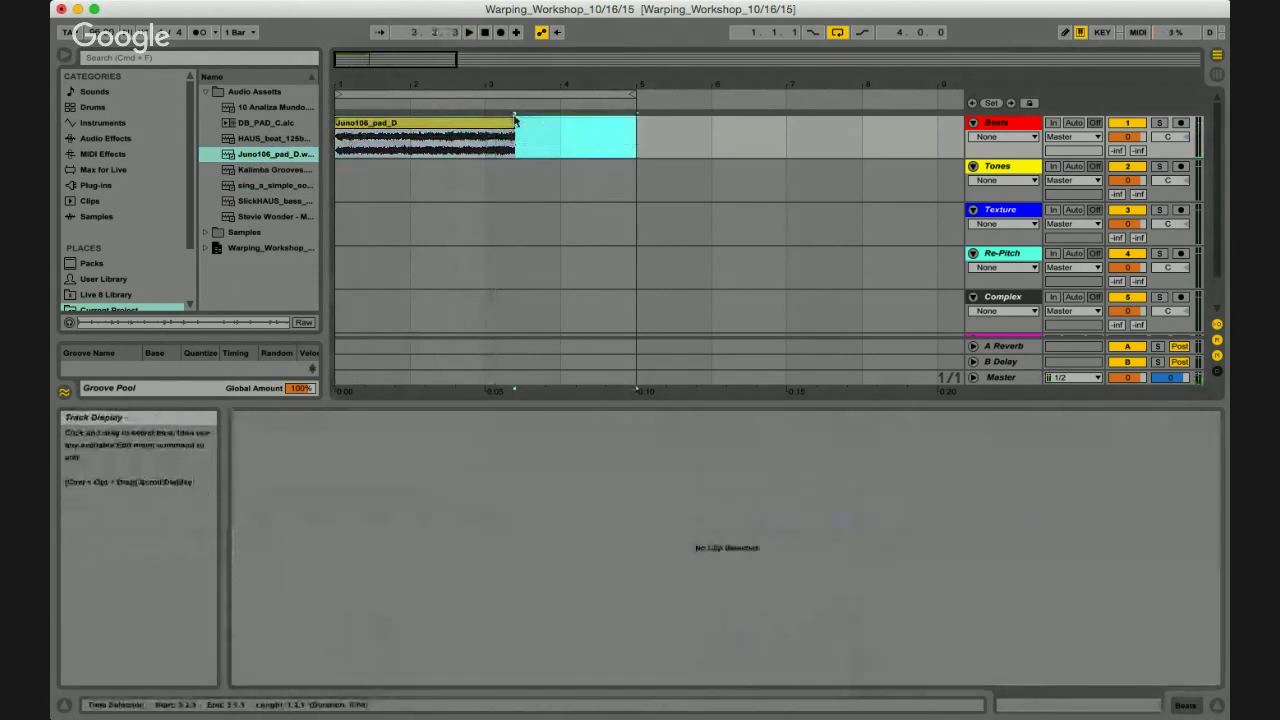
left_click(425, 140)
left_click_drag(515, 118, 624, 118)
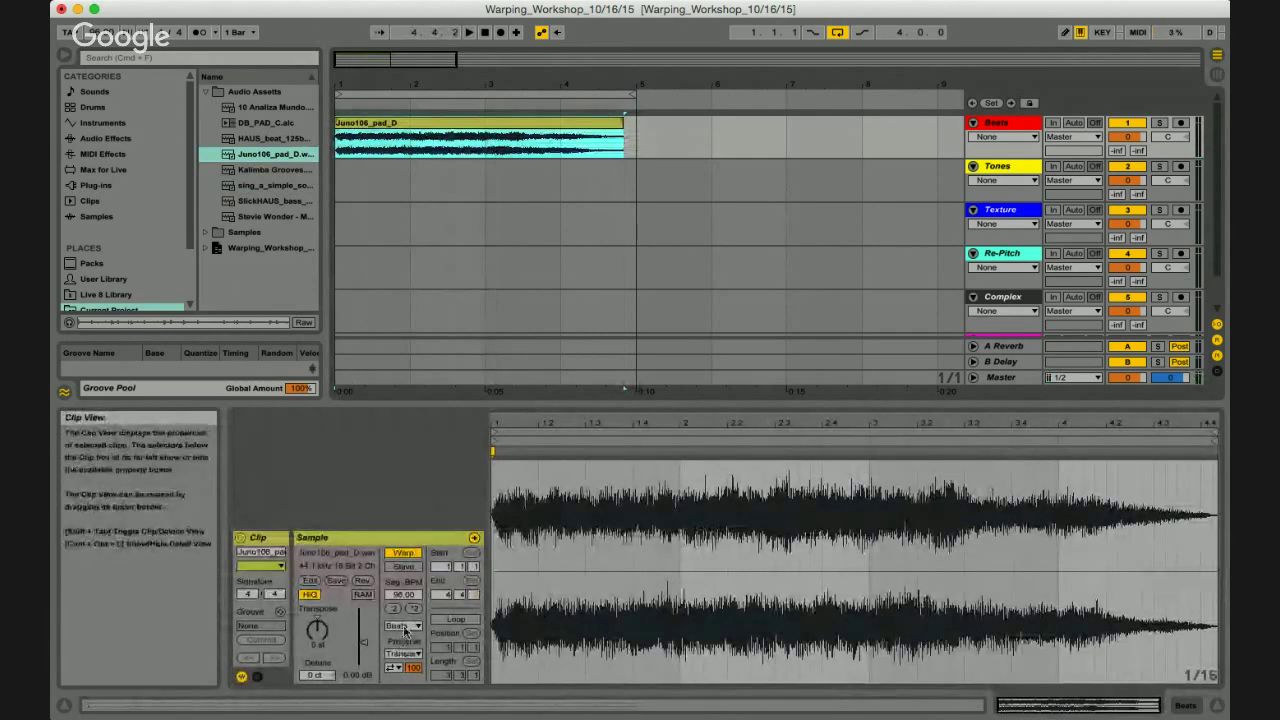
Set the pad clip's Preserve to 1/16 with the Transient Loop Mode Off, and lower the Transient Envelope during playback.
left_click_drag(408, 665, 398, 618)
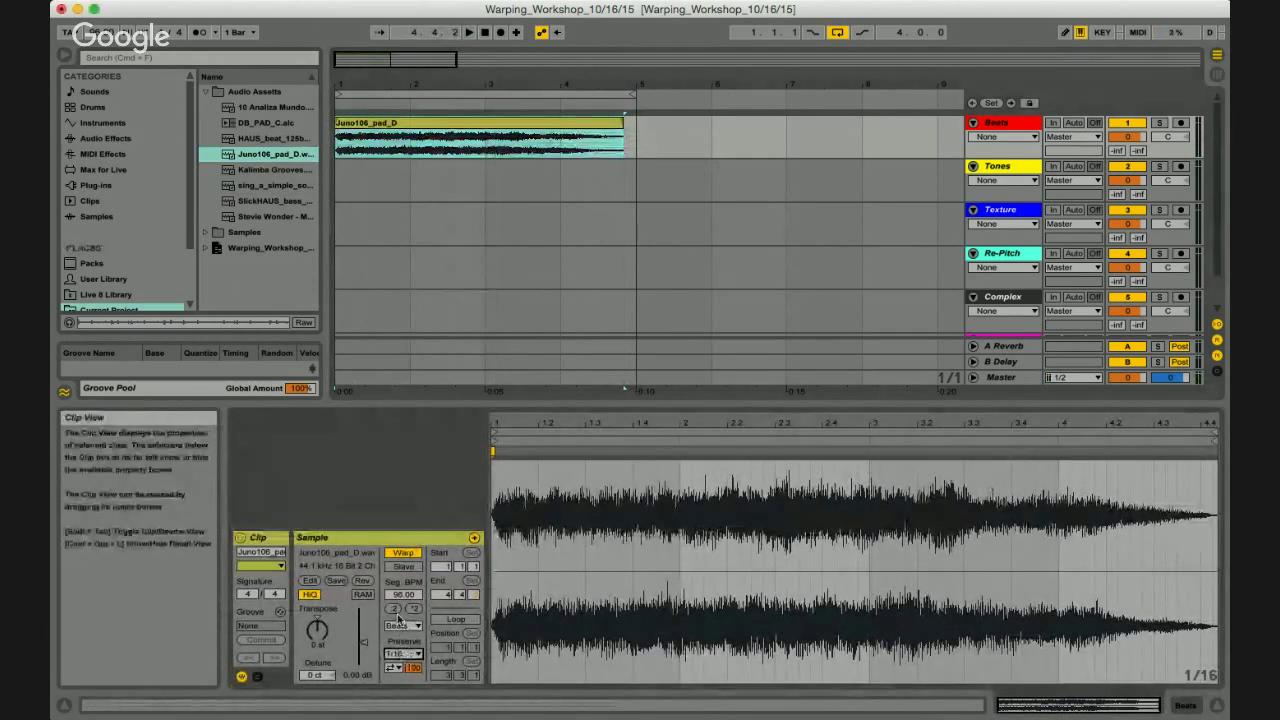
key("space")
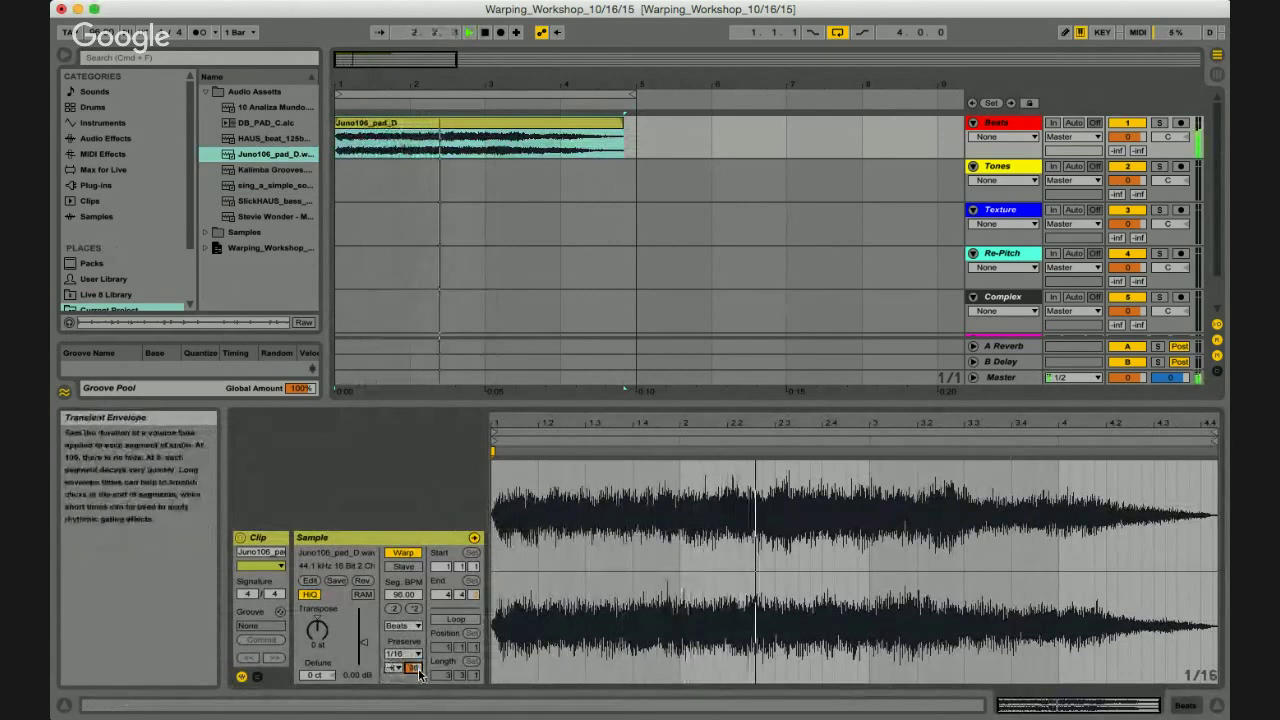
key("space")
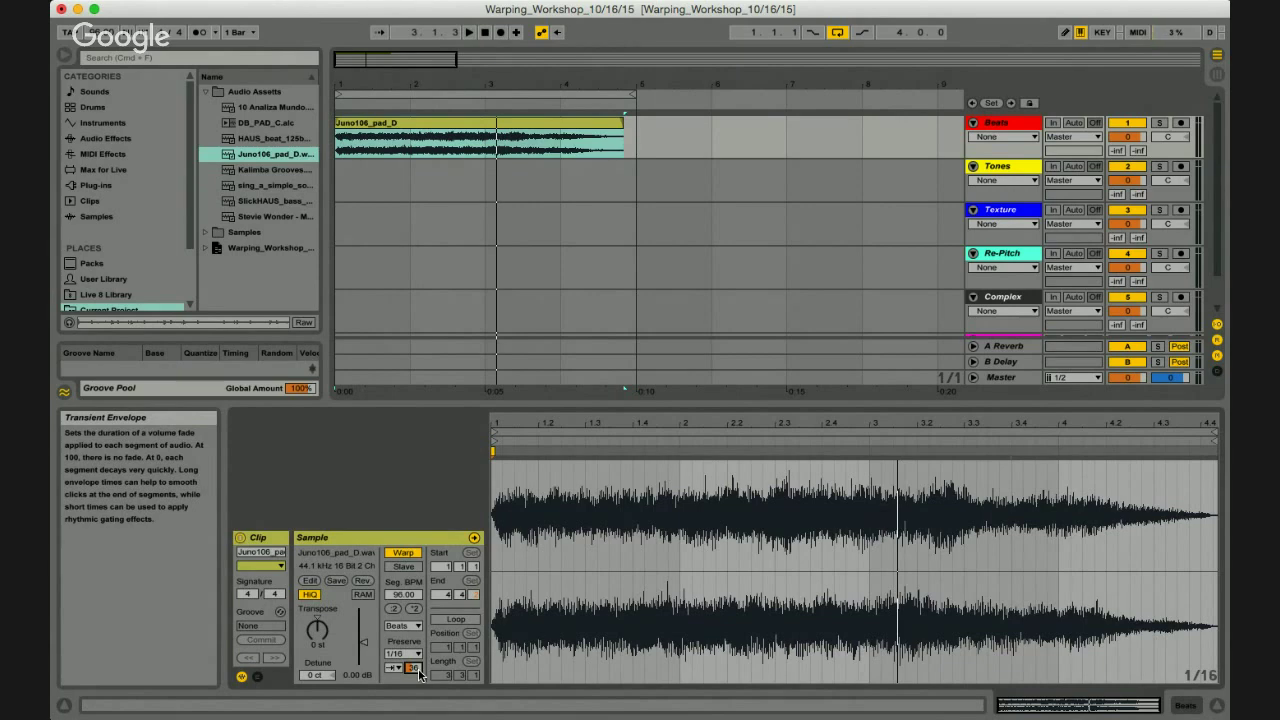
key("space")
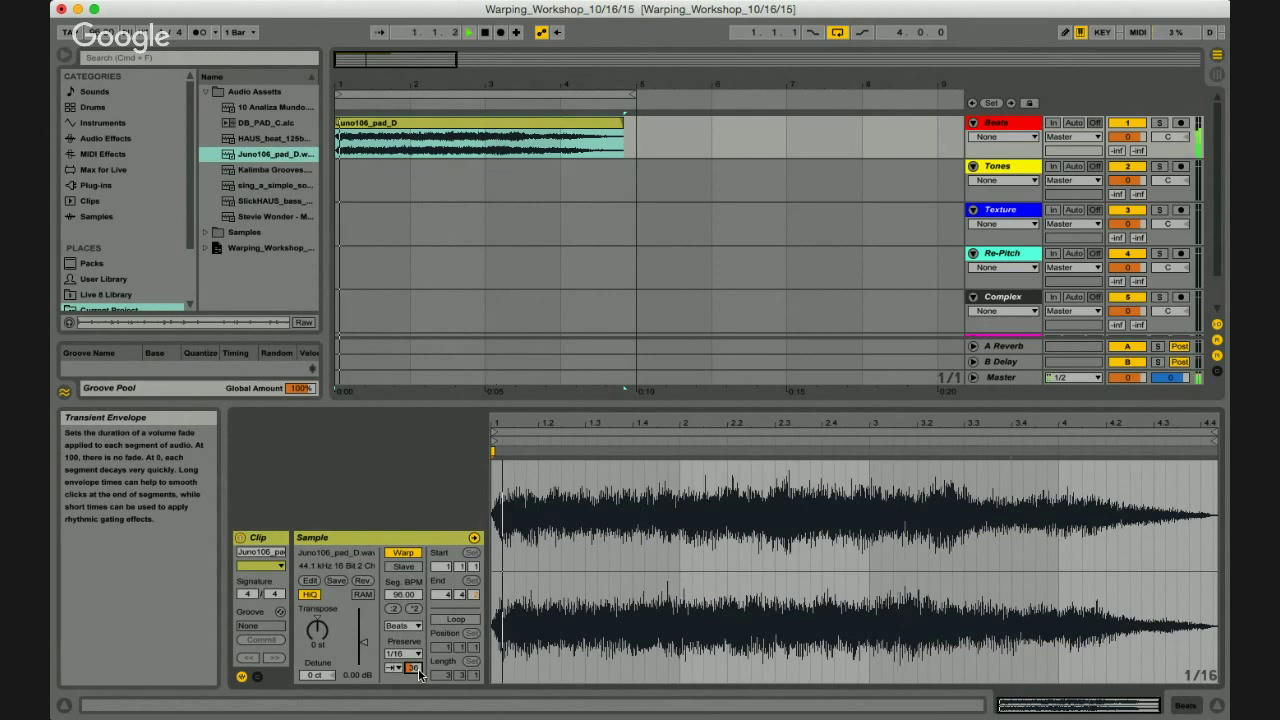
type("13")
key("Return")
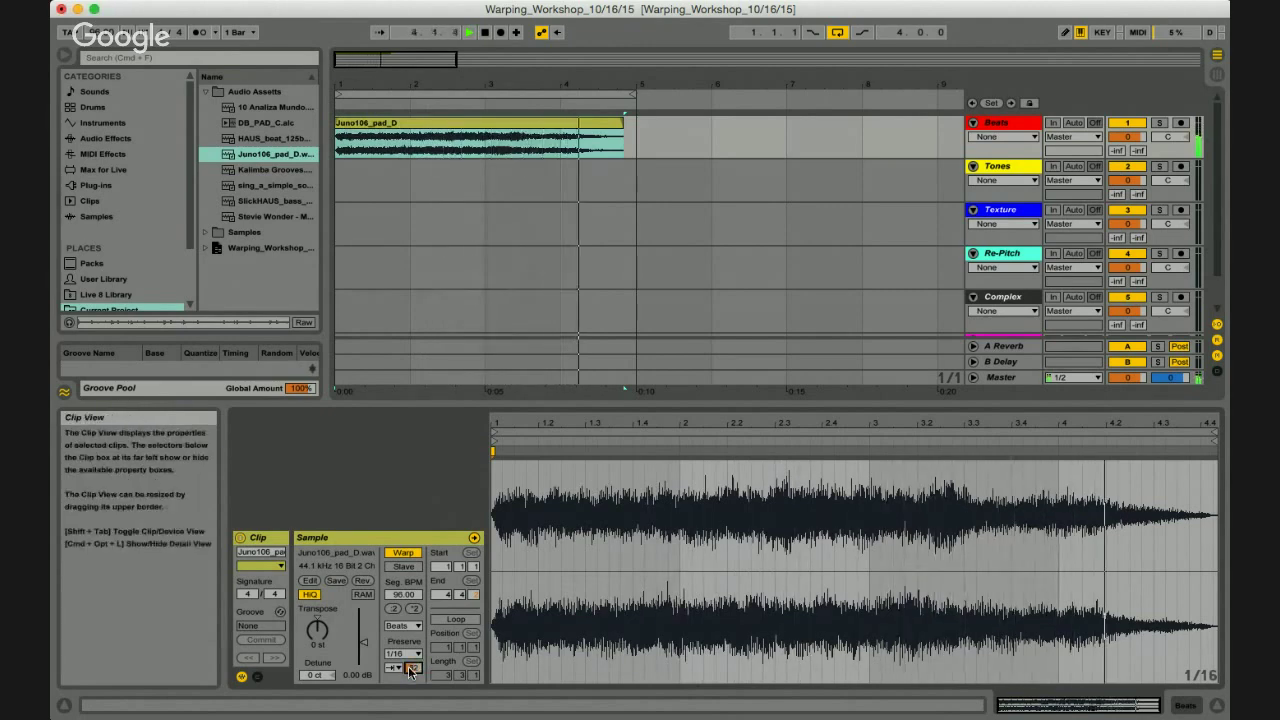
Set the pad clip's Preserve to 1/32 and play it with a reduced Transient Envelope.
left_click(403, 653)
left_click(396, 640)
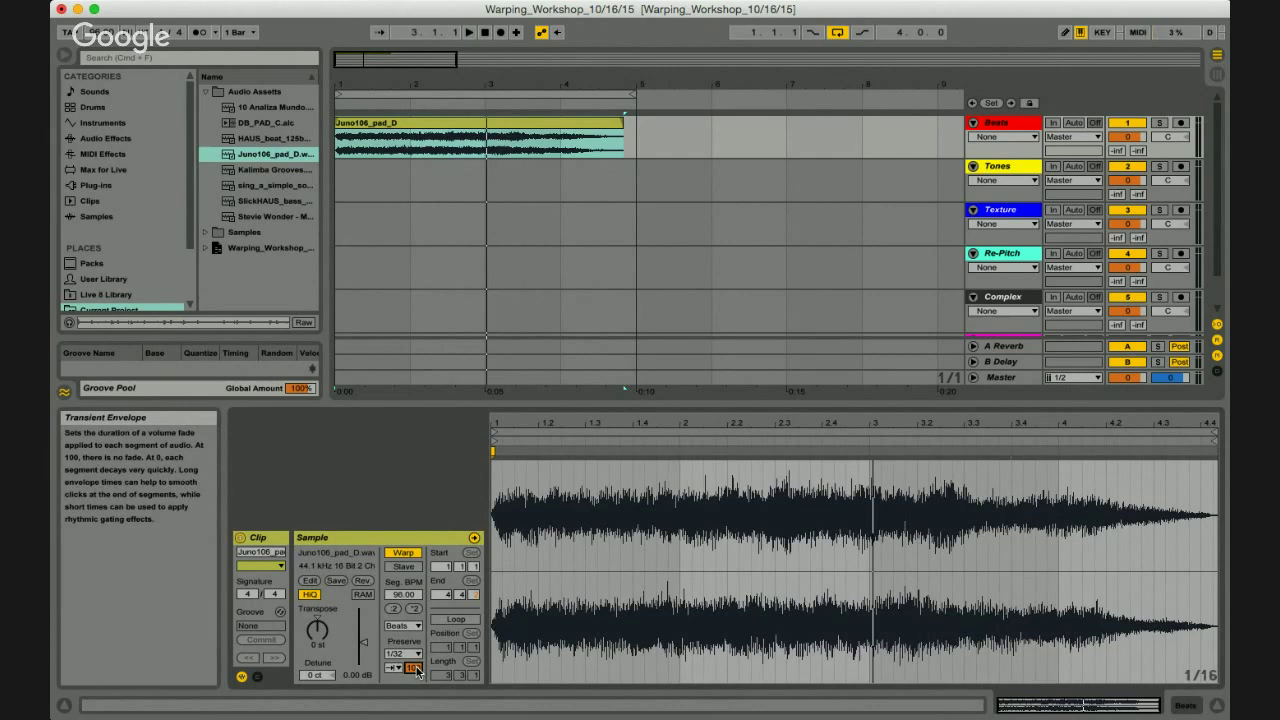
key("space")
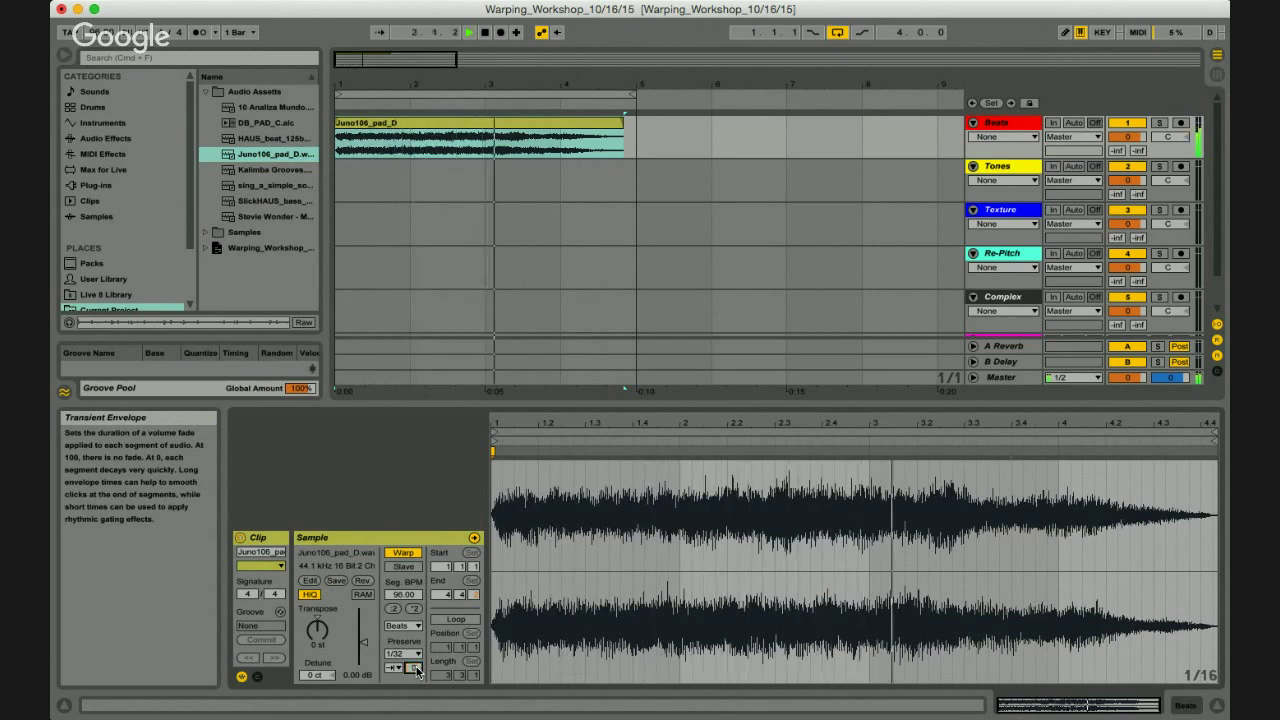
key("space")
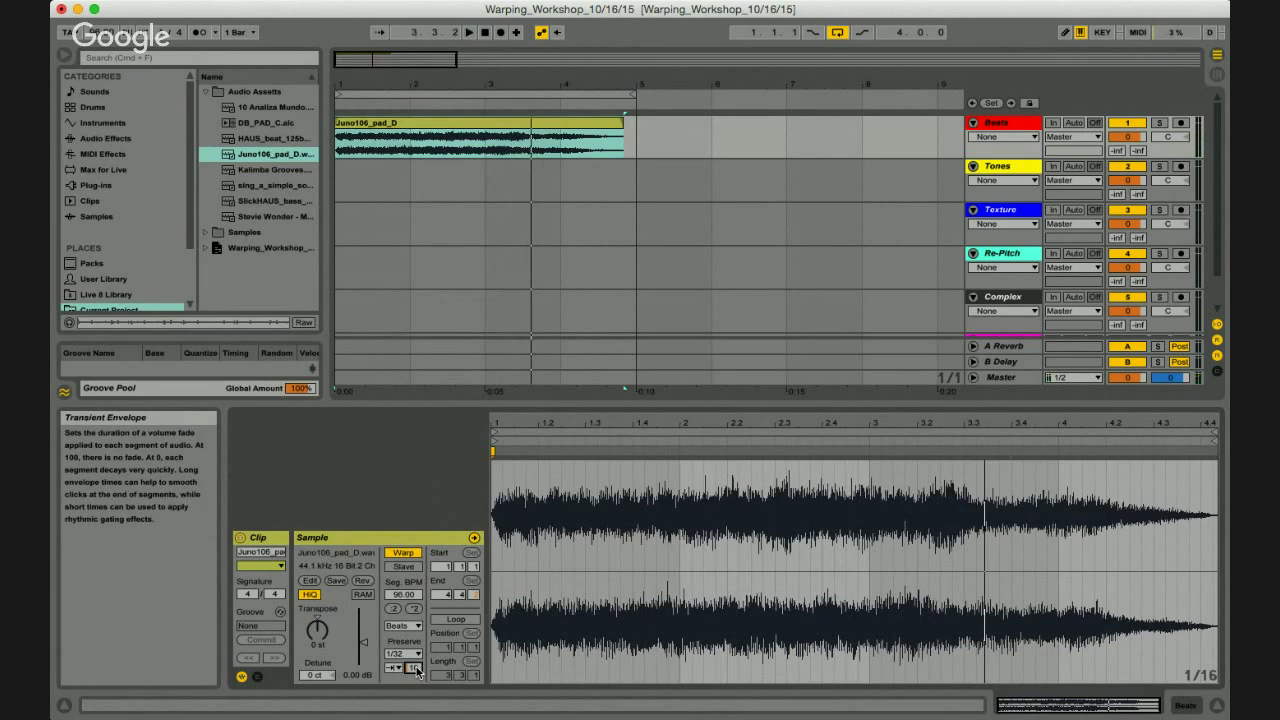
Return the pad clip's Transient Envelope to 100 and its Preserve setting to Transients.
left_click(417, 670)
scroll(400, 653, "down", 2)
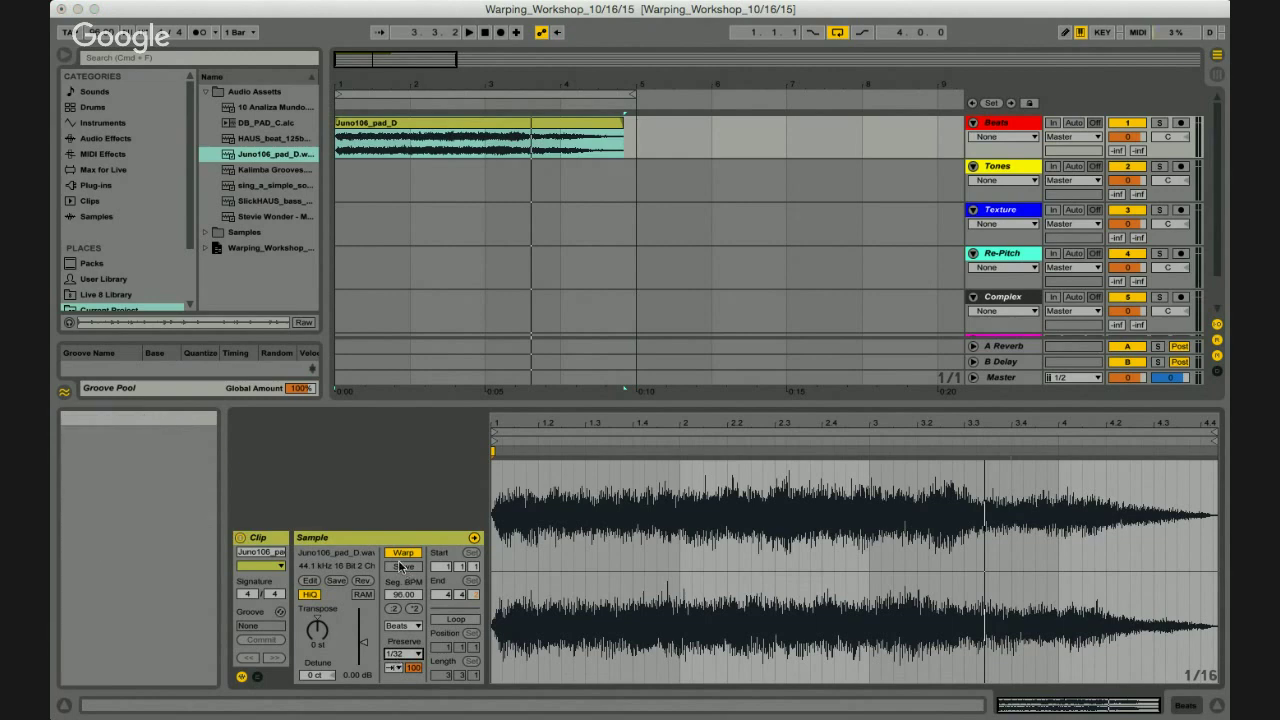
scroll(403, 653, "down", 3)
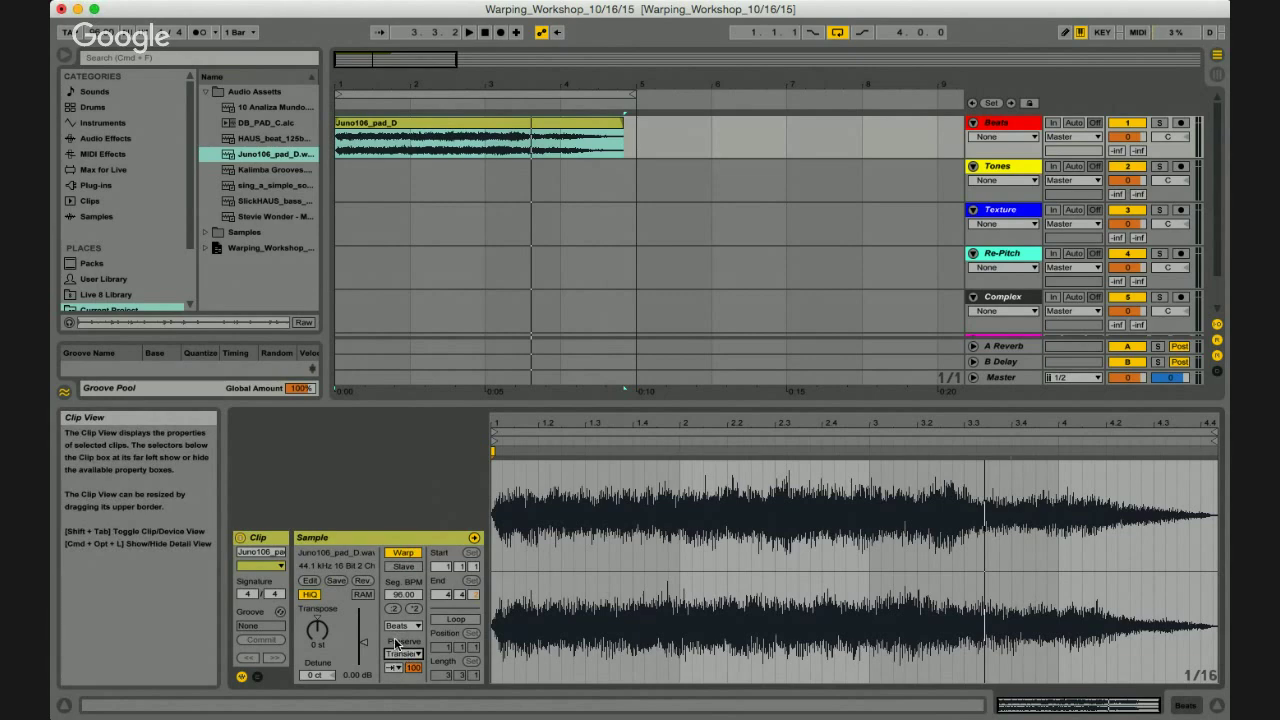
Delete the Juno106_pad_D clip and place SlickHAUS_bass_125bpm_Cm at the start of the Tones track.
left_click(447, 127)
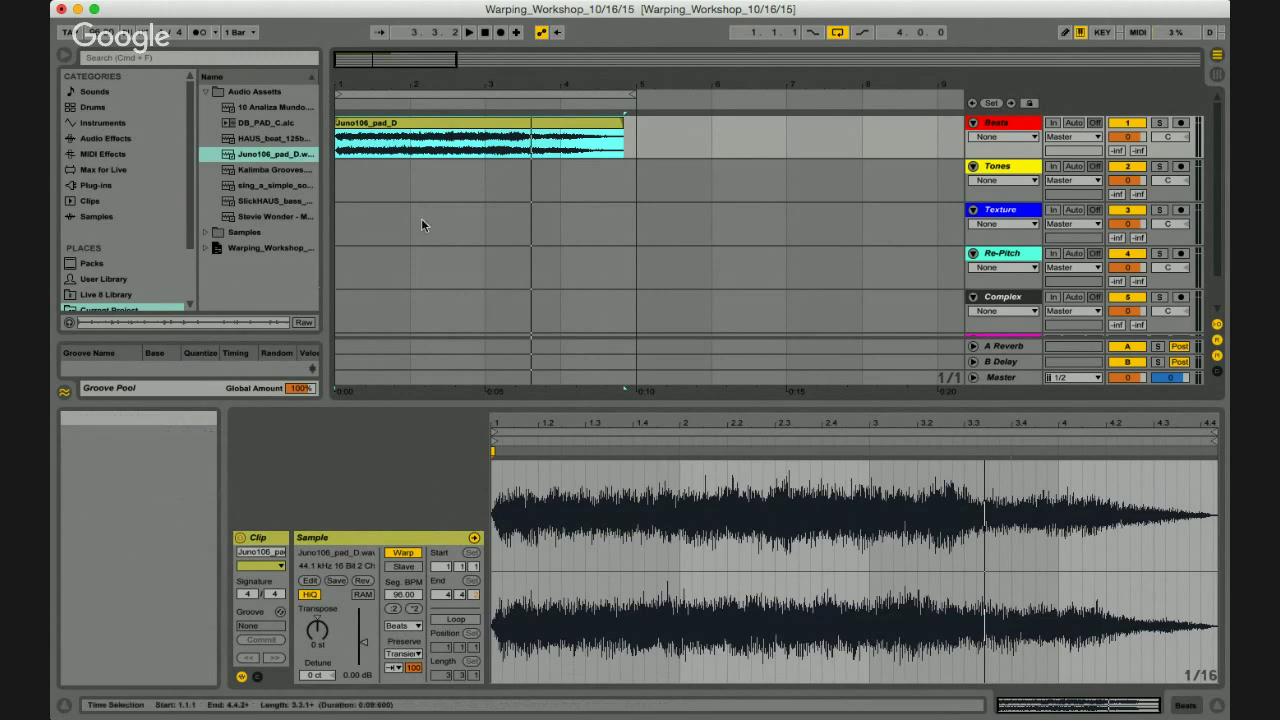
key("Delete")
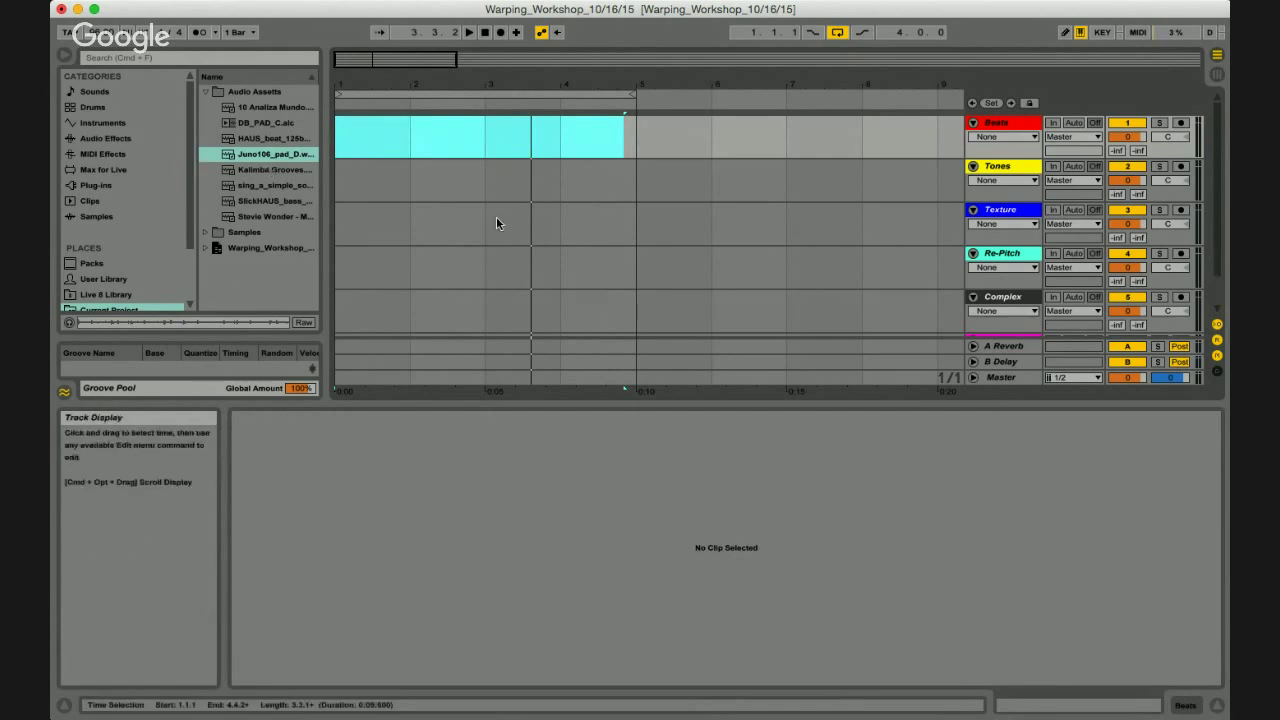
left_click(288, 141)
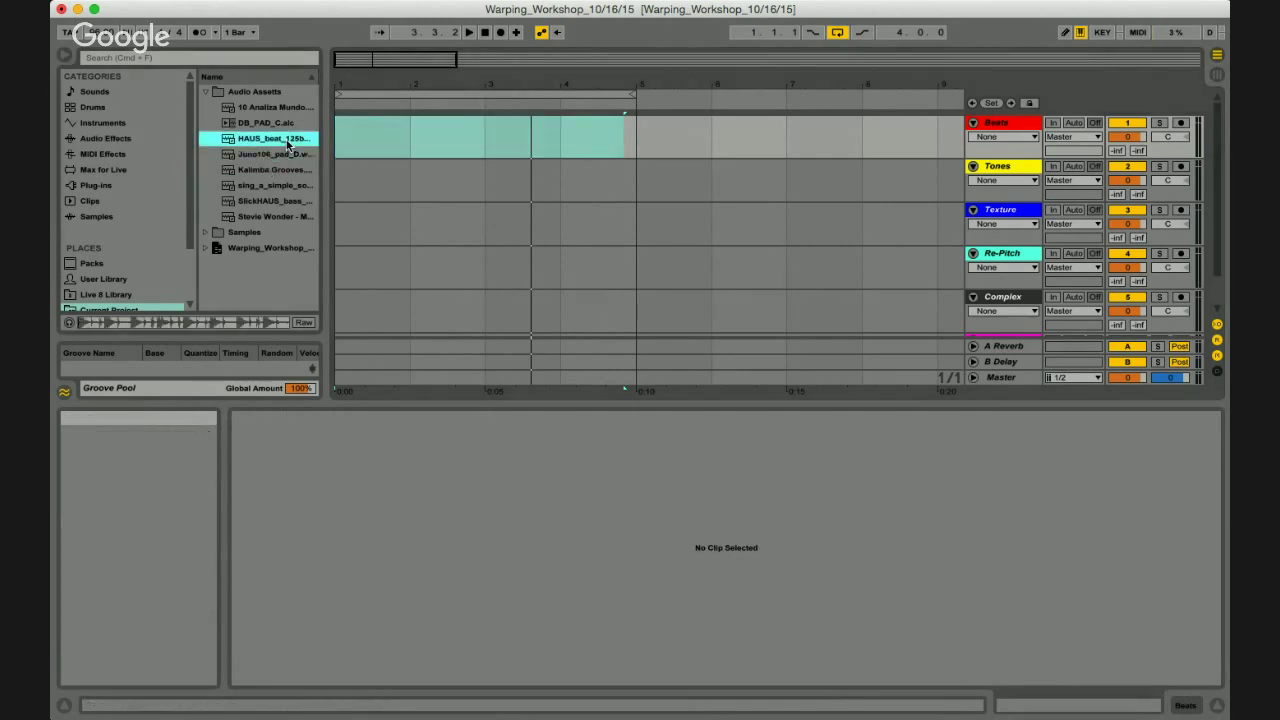
left_click(267, 203)
left_click_drag(267, 205, 350, 185)
left_click_drag(346, 86, 346, 104)
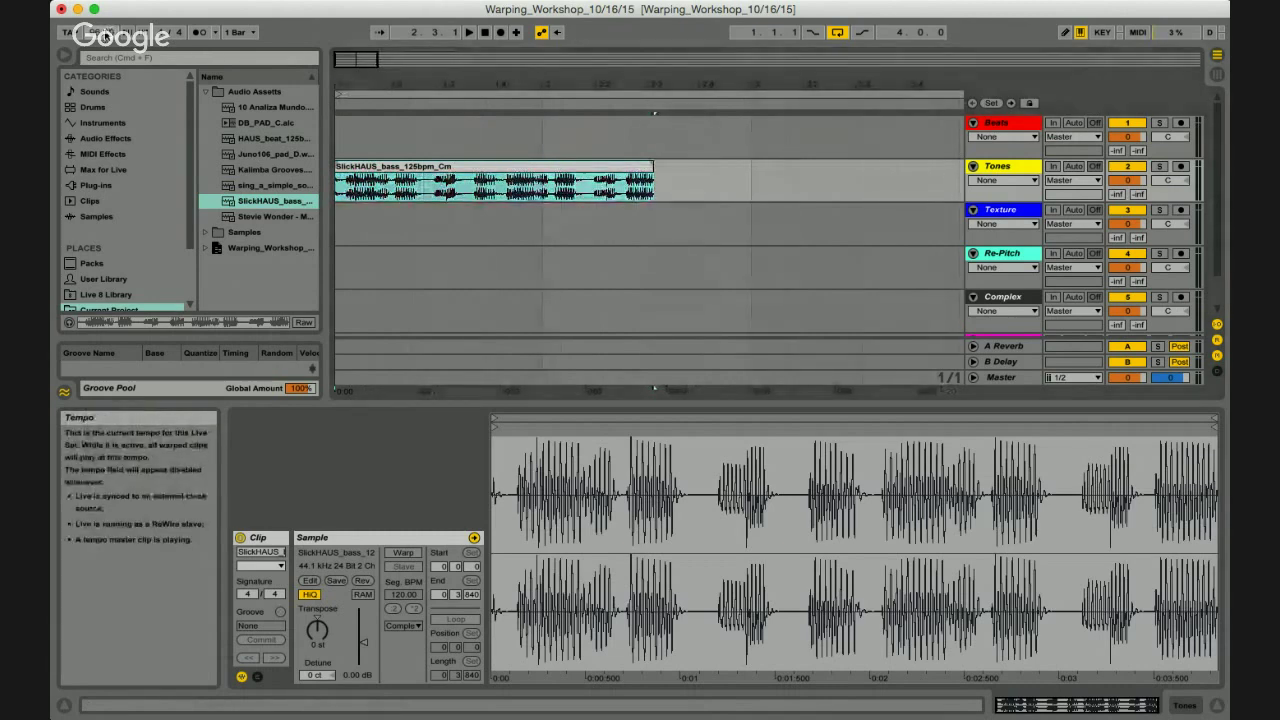
Set the project tempo to 125 BPM and play the bass clip looped over its two bars.
scroll(105, 35, "up", 3)
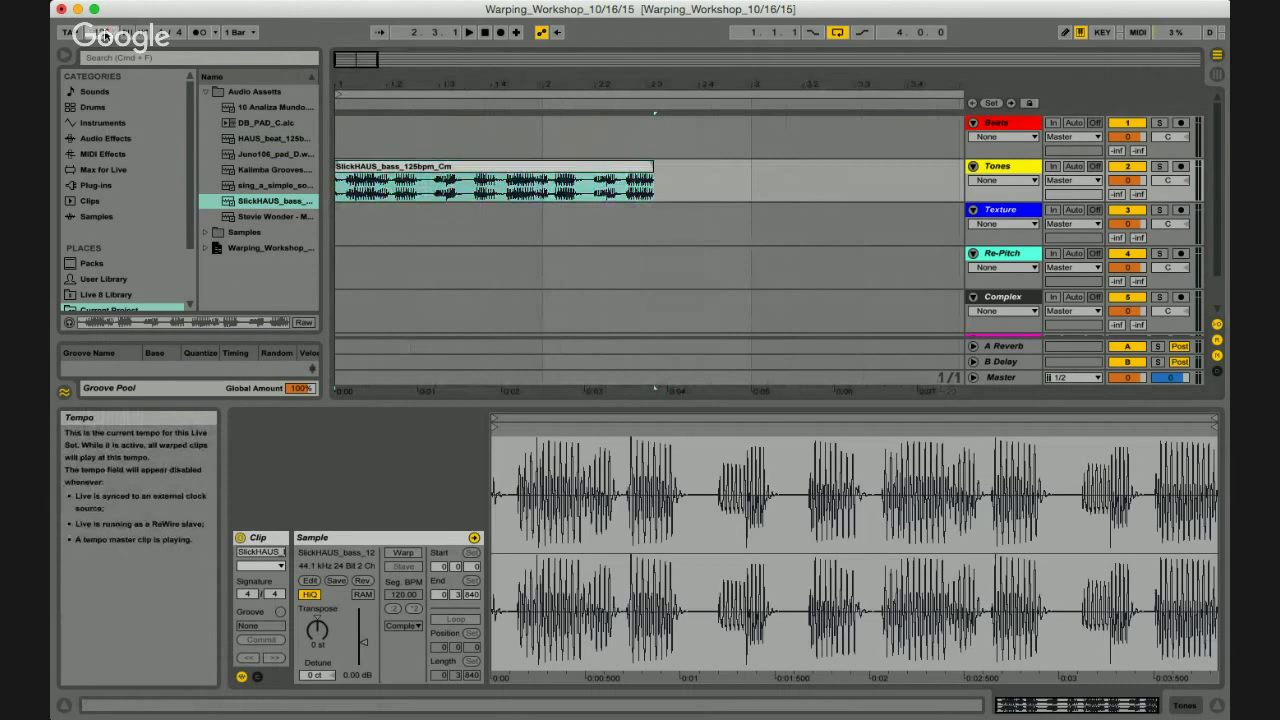
left_click_drag(352, 86, 358, 88)
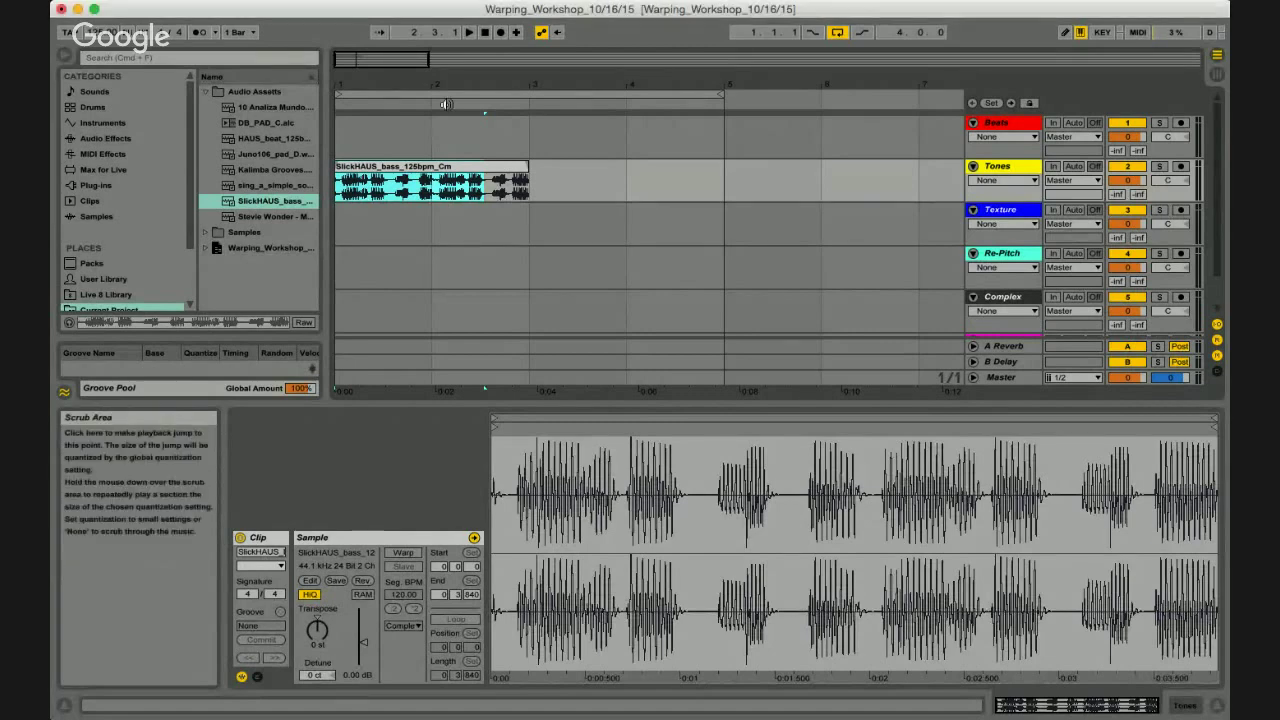
left_click(385, 169)
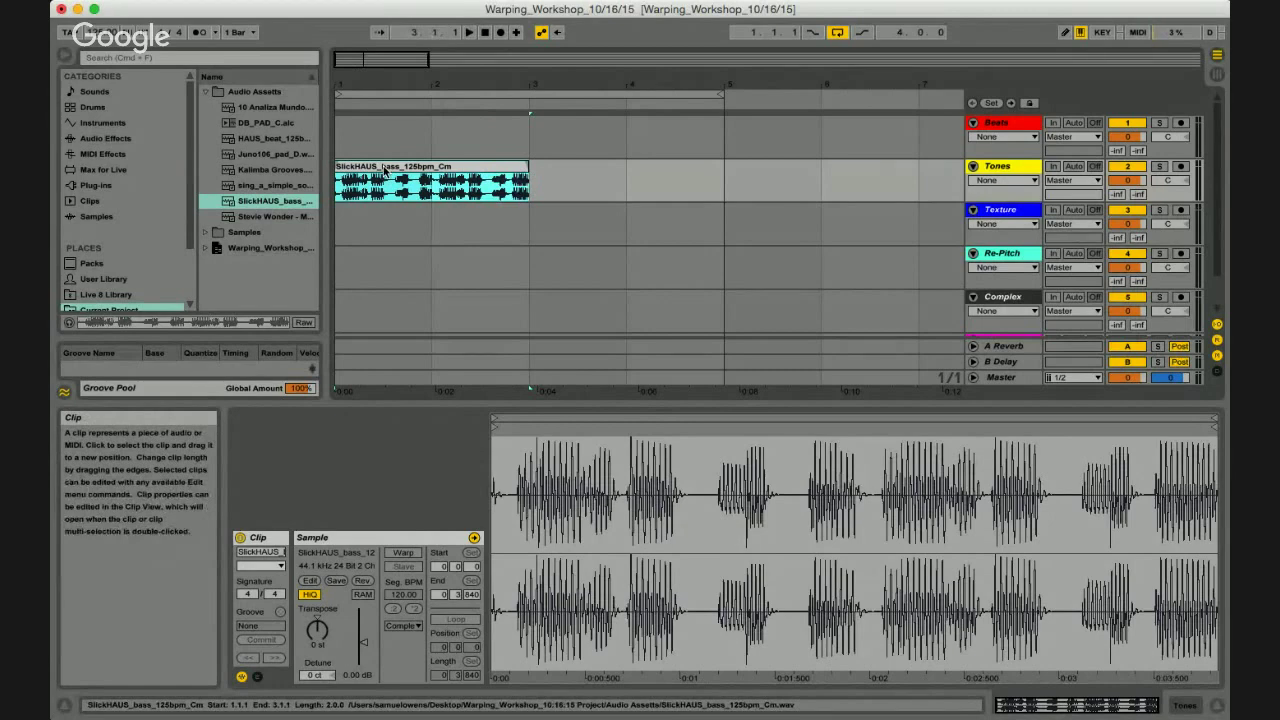
key("space")
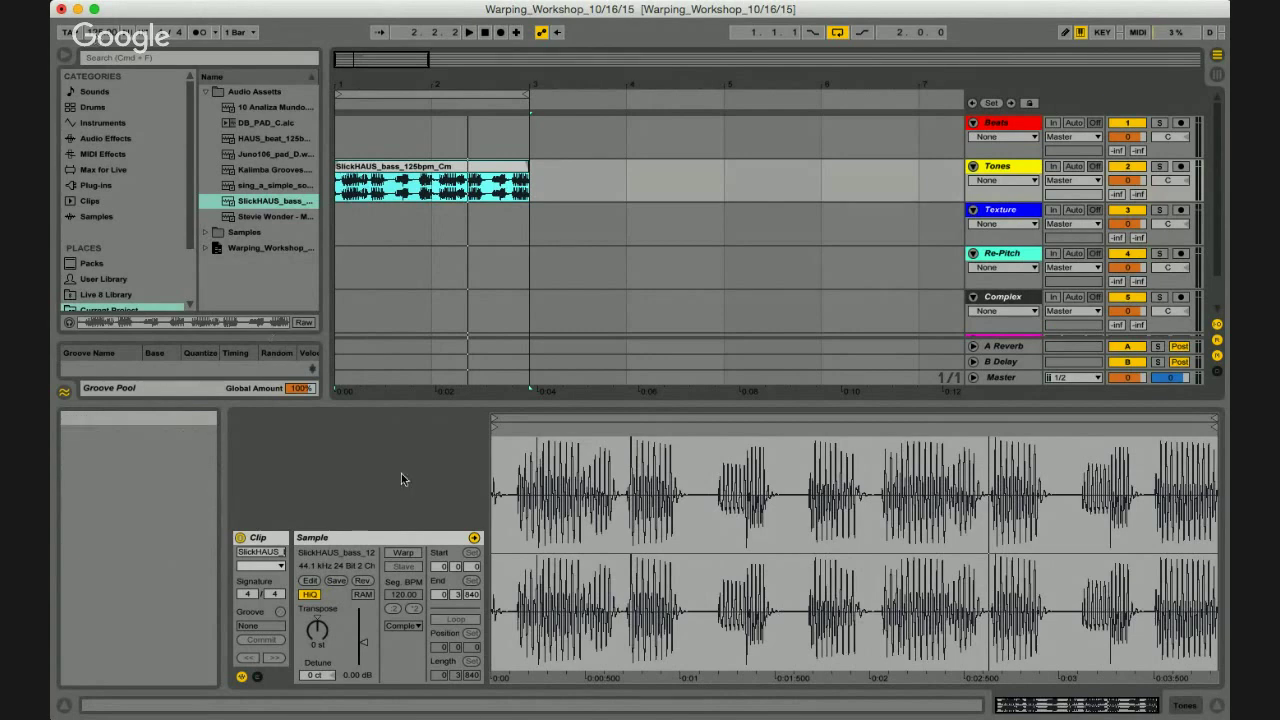
Enable Warp on the SlickHAUS bass clip and play it with the metronome on.
left_click(403, 553)
key("space")
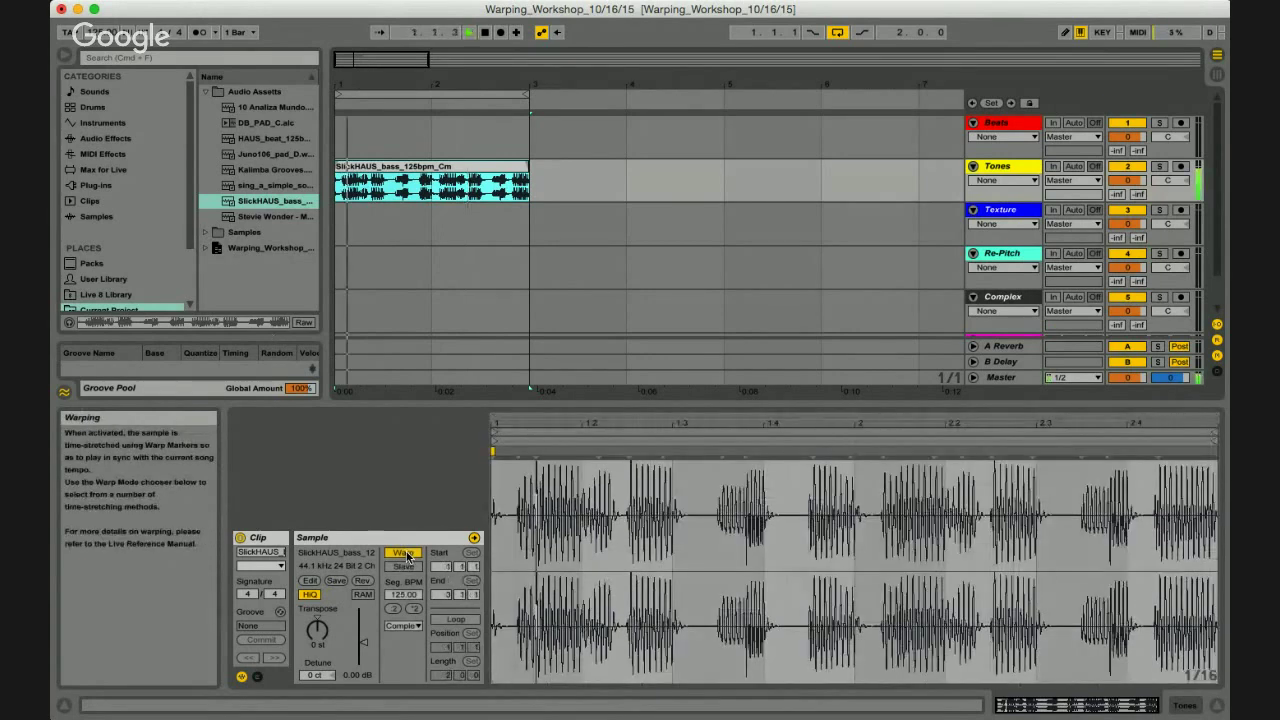
left_click(201, 33)
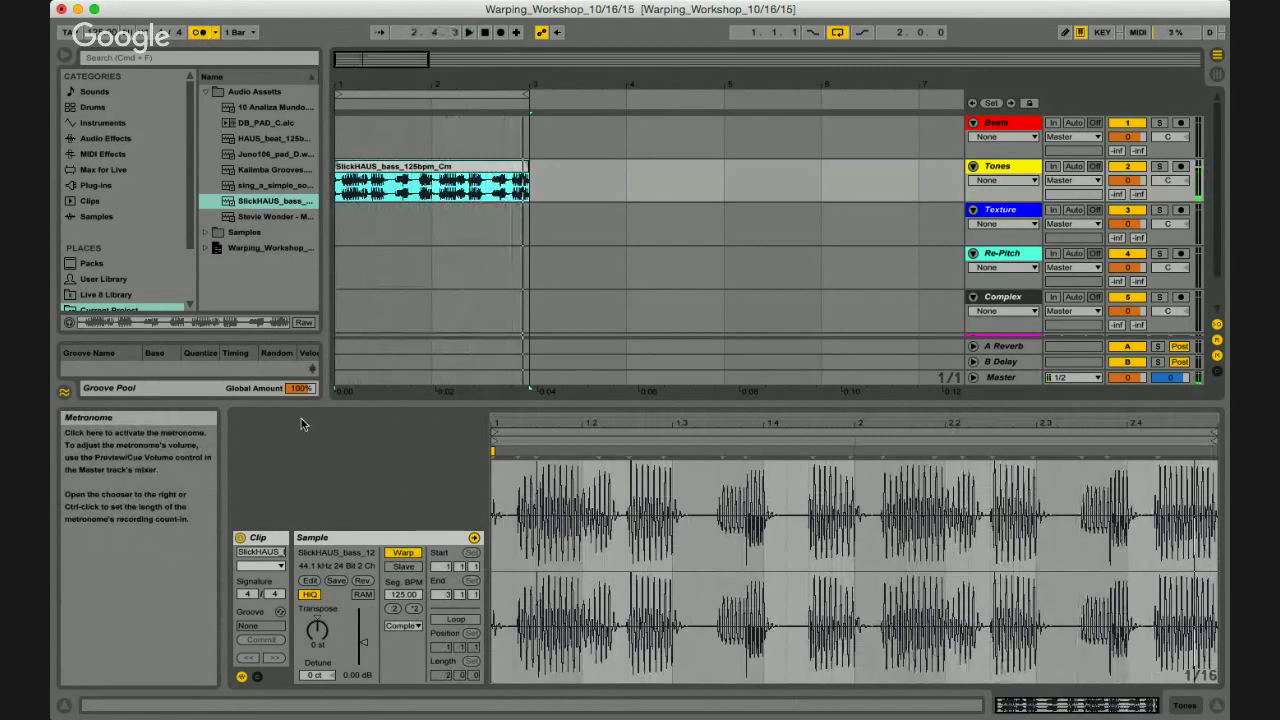
Switch the bass clip's Warp Mode to Tones and raise its Grain Size to 40.63.
left_click(405, 657)
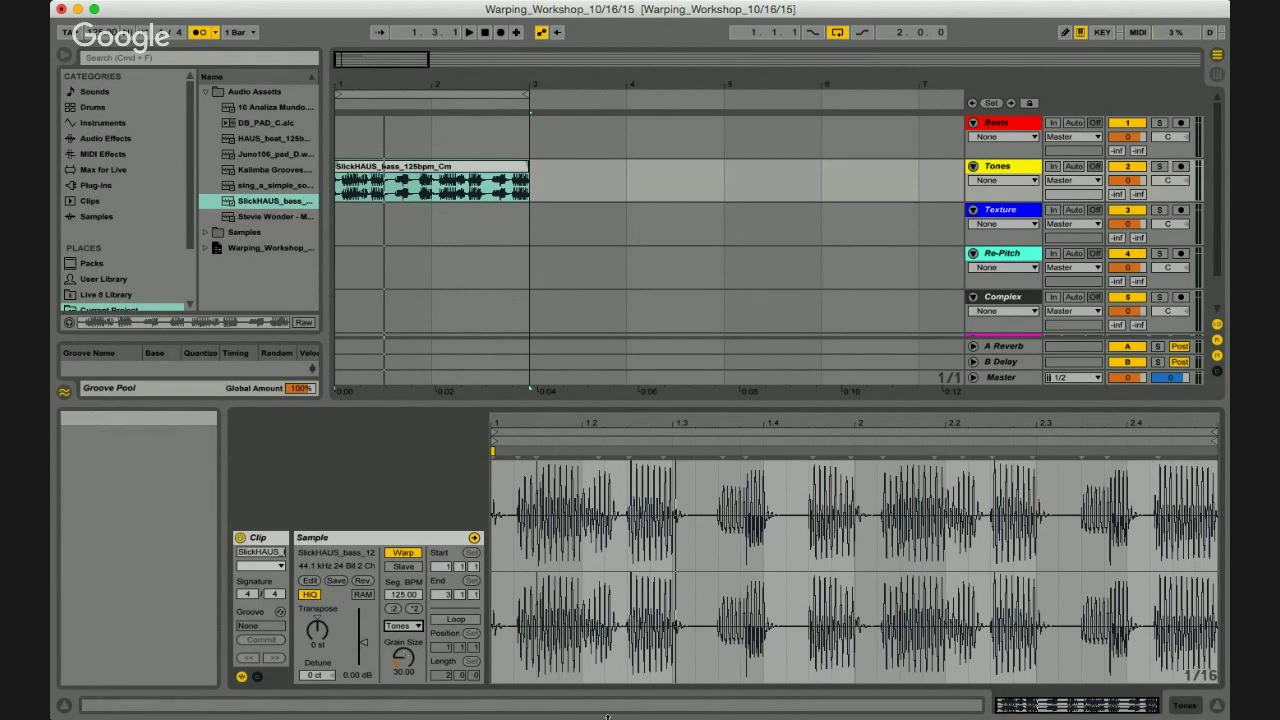
left_click(397, 175)
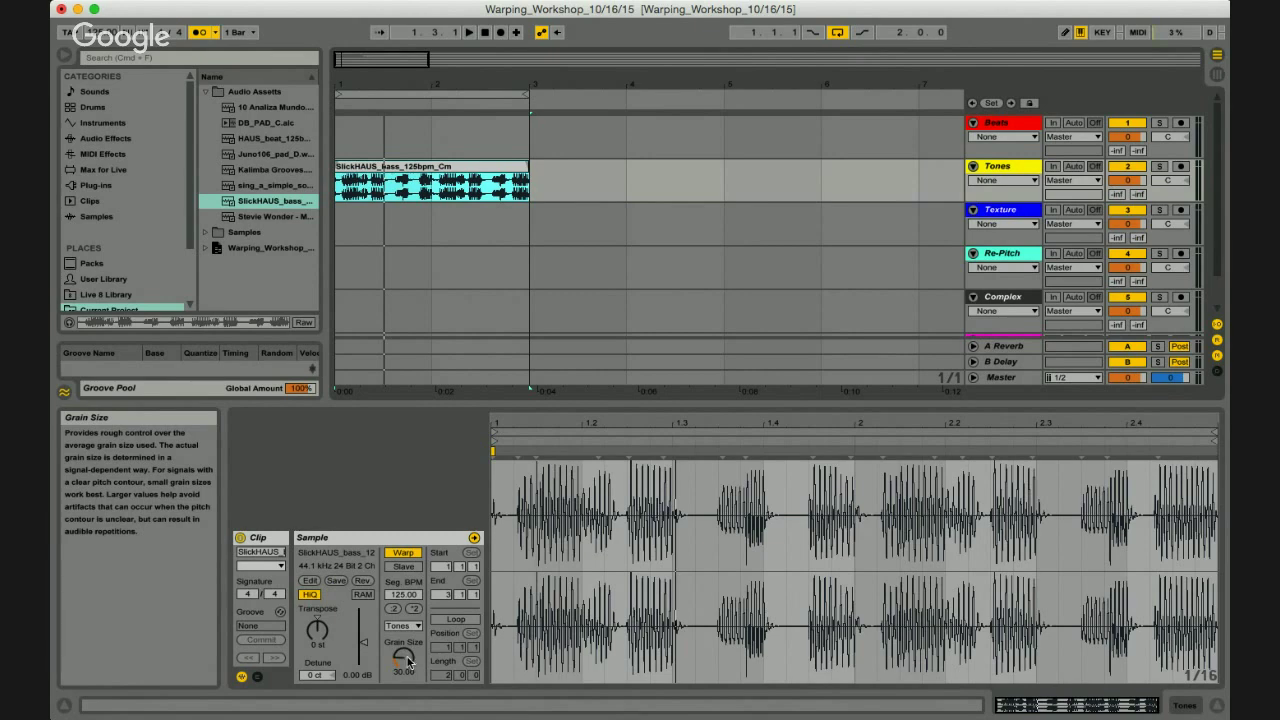
scroll(408, 662, "up", 5)
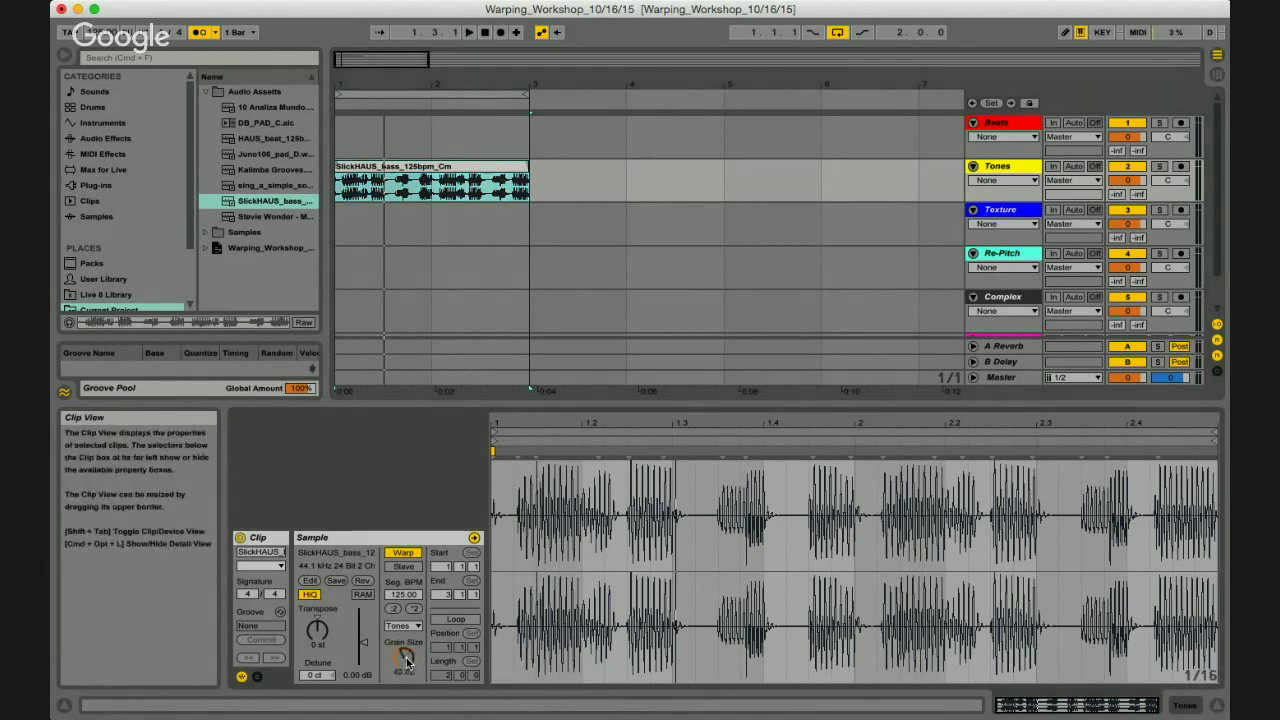
scroll(408, 662, "down", 1)
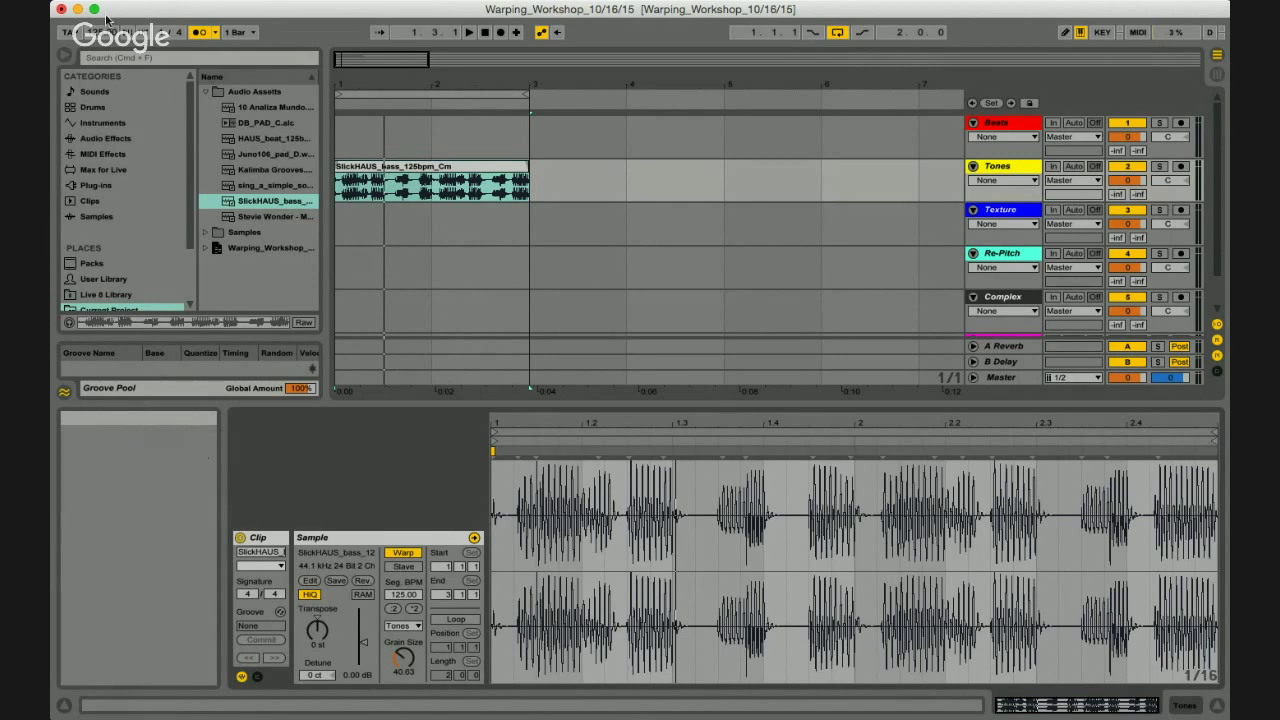
Audition the bass loop at a slowed tempo while varying its Tones Grain Size, raising it to 98.60.
key("space")
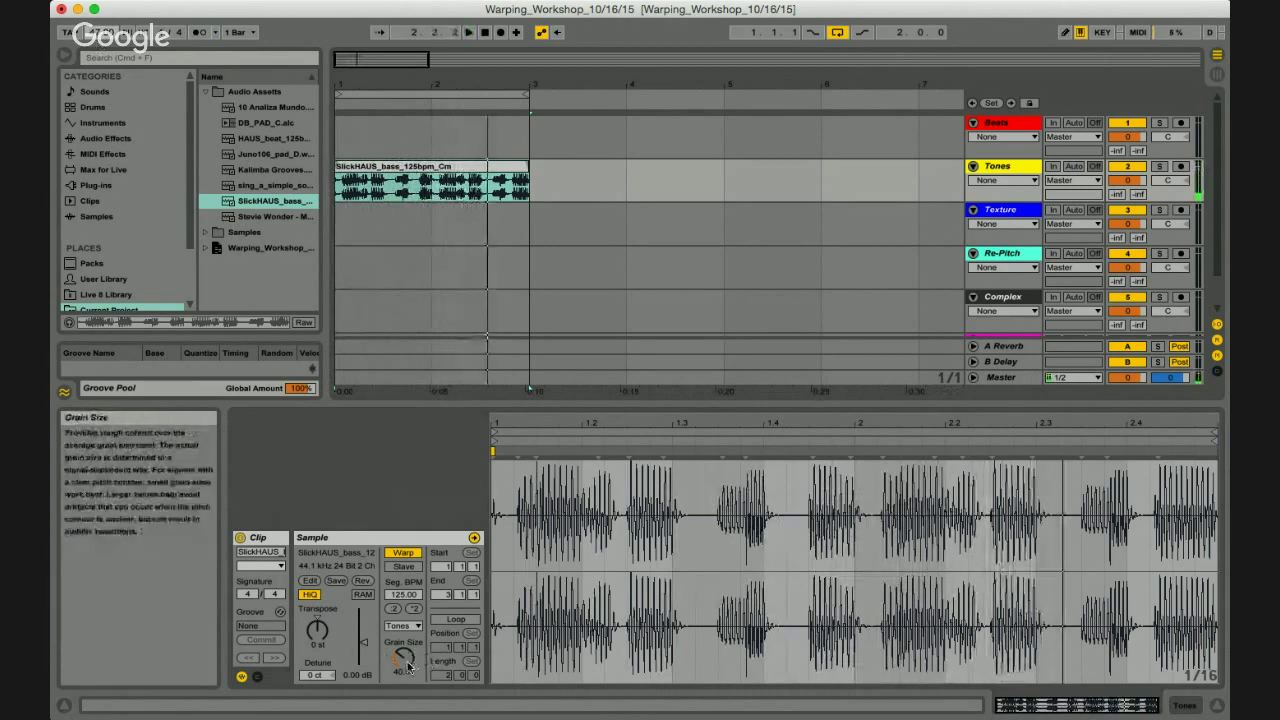
scroll(404, 658, "up", 5)
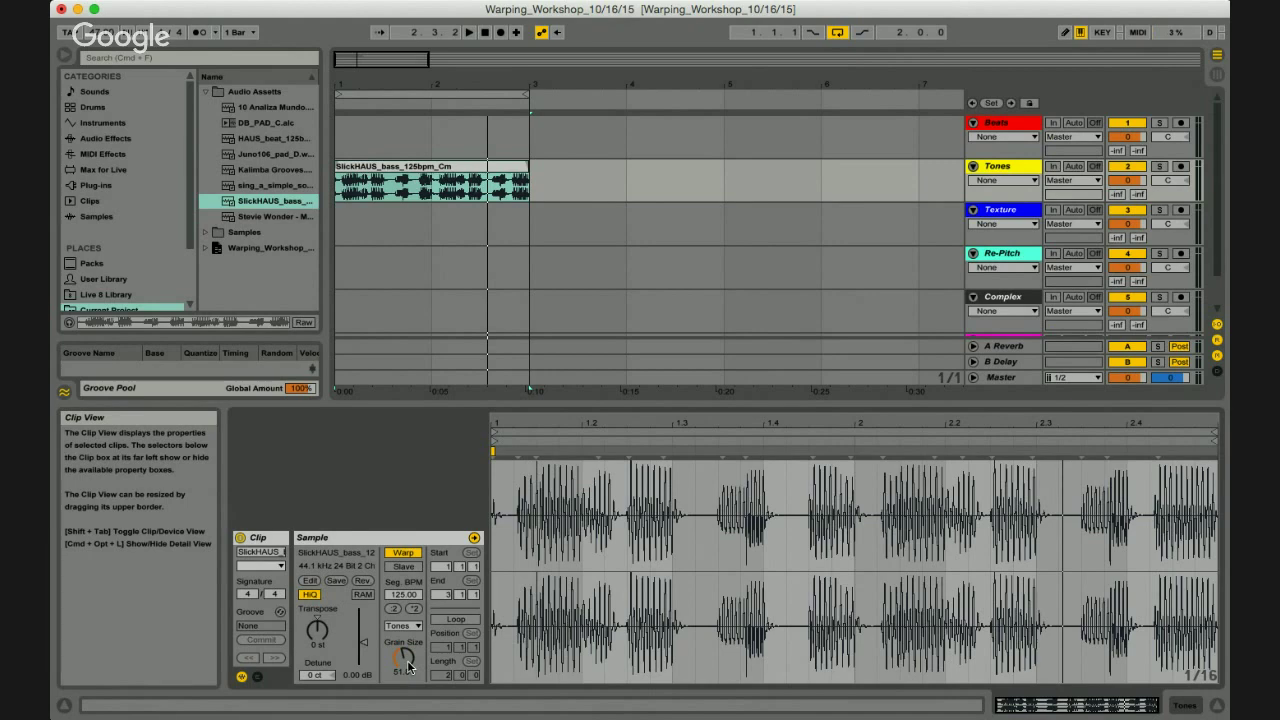
scroll(404, 658, "down", 5)
key("space")
scroll(404, 658, "up", 5)
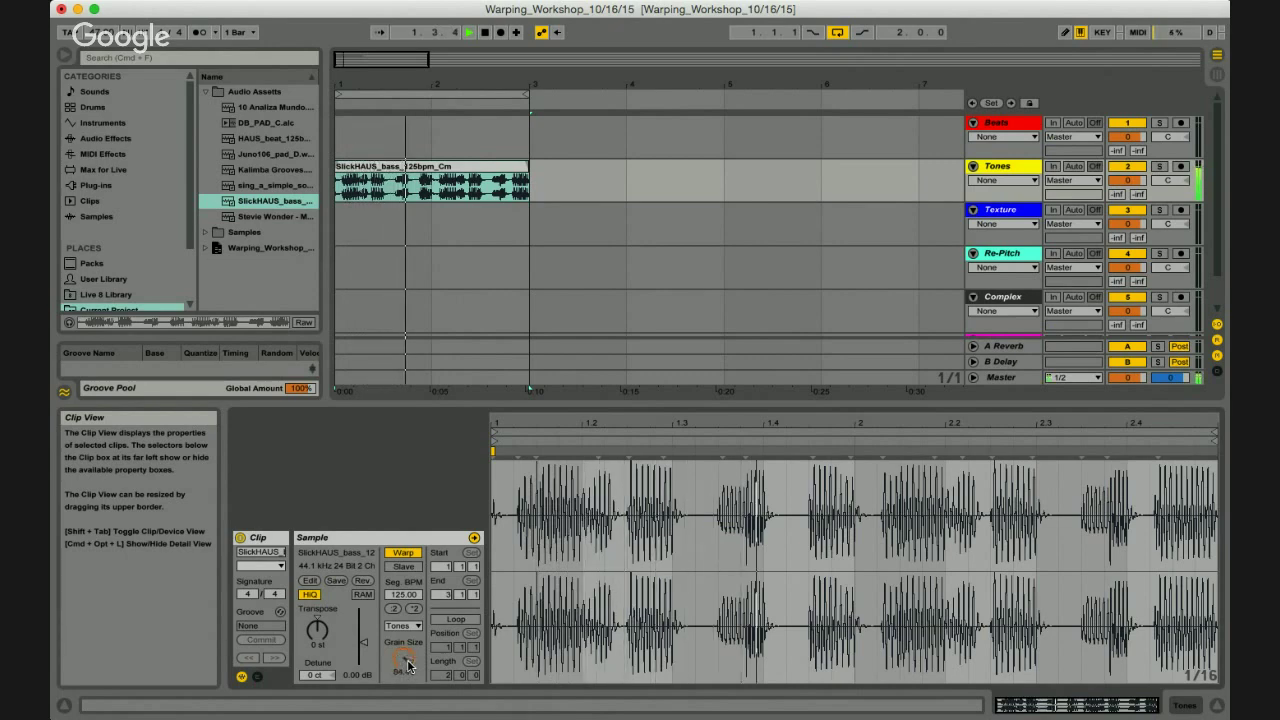
scroll(404, 658, "up", 2)
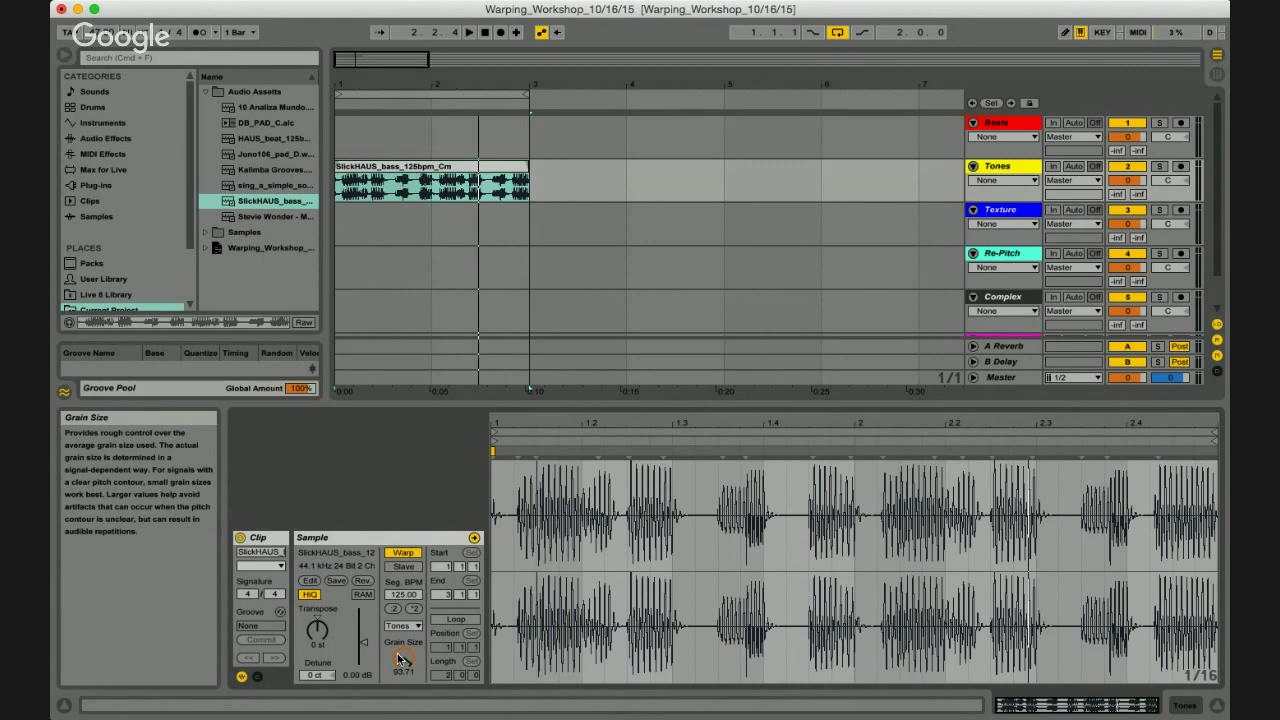
left_click_drag(401, 659, 398, 658)
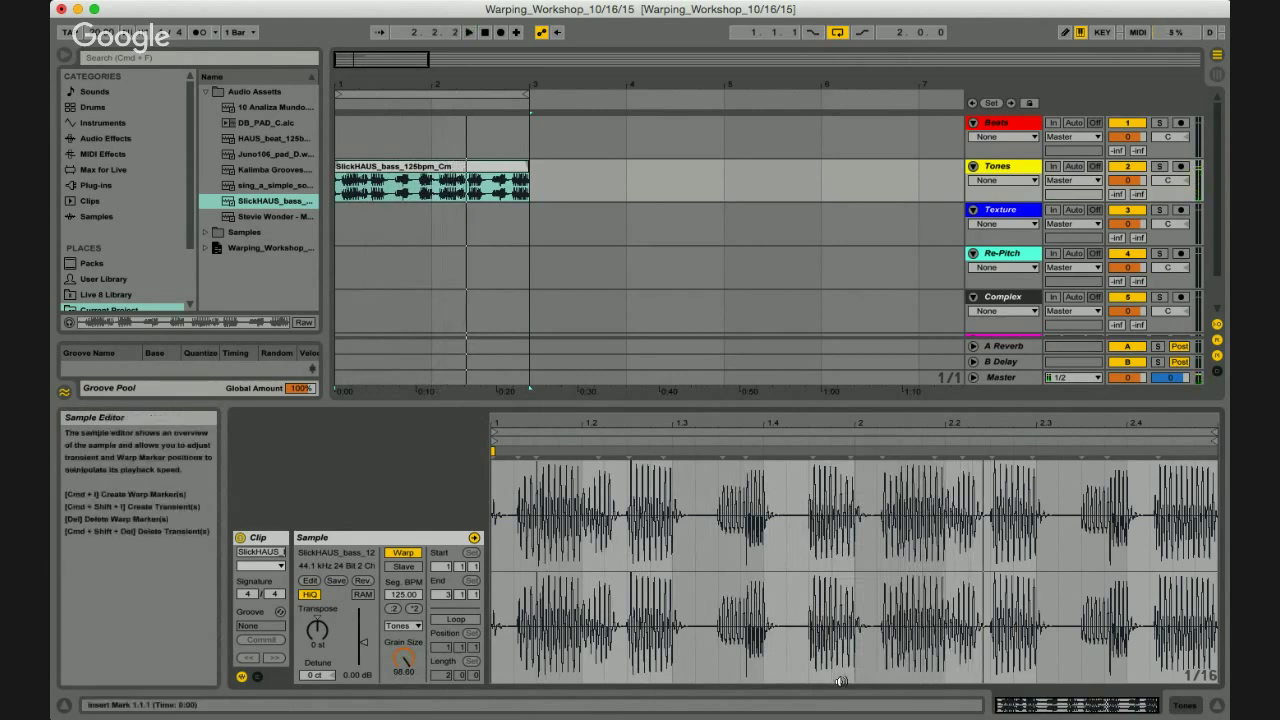
Lower the bass clip's Grain Size to 28.76 and set the project tempo to 125 BPM.
left_click_drag(404, 657, 404, 662)
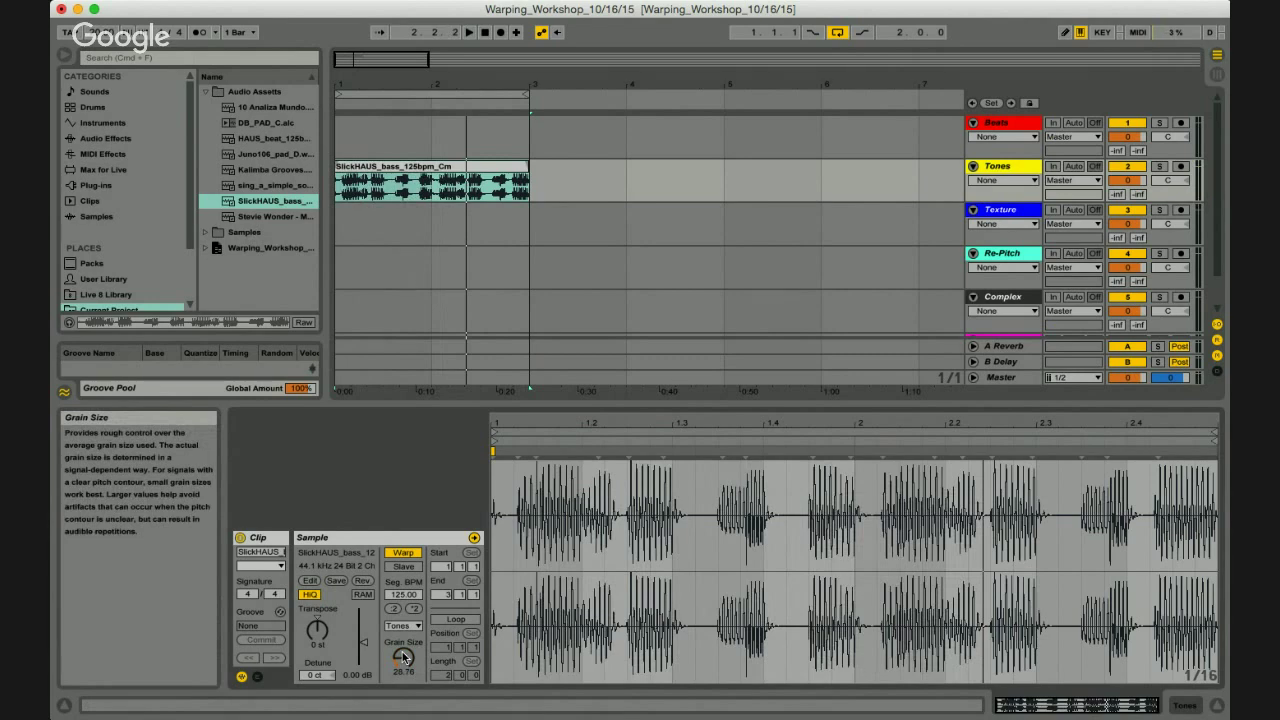
left_click(103, 36)
type("125")
key("Return")
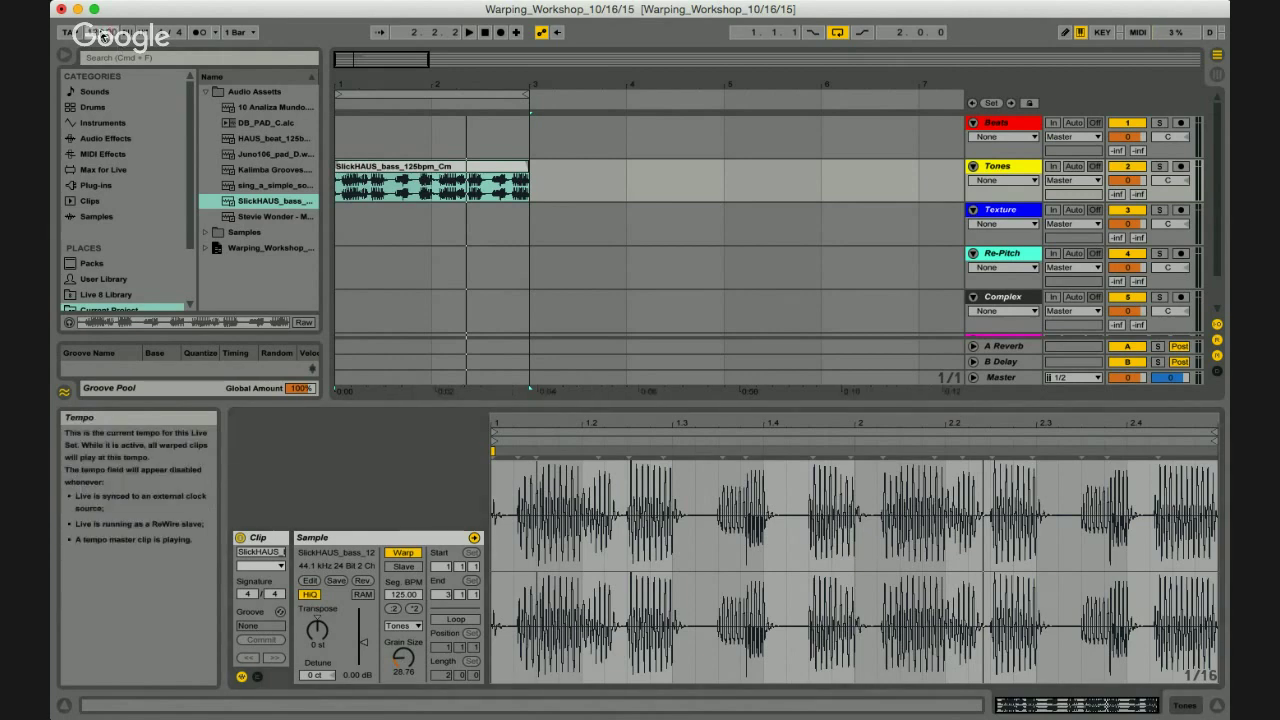
Raise the bass clip's Grain Size to 42.73 during playback, and play the loop at 100 BPM.
key("space")
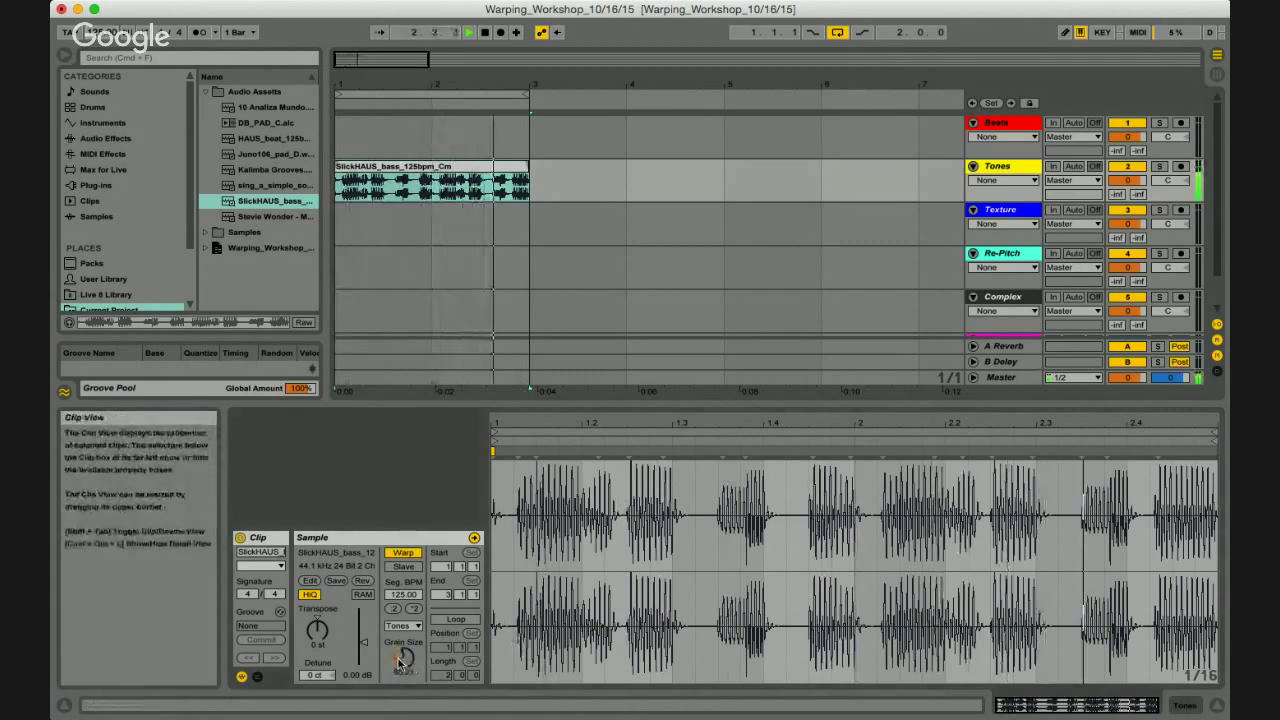
key("space")
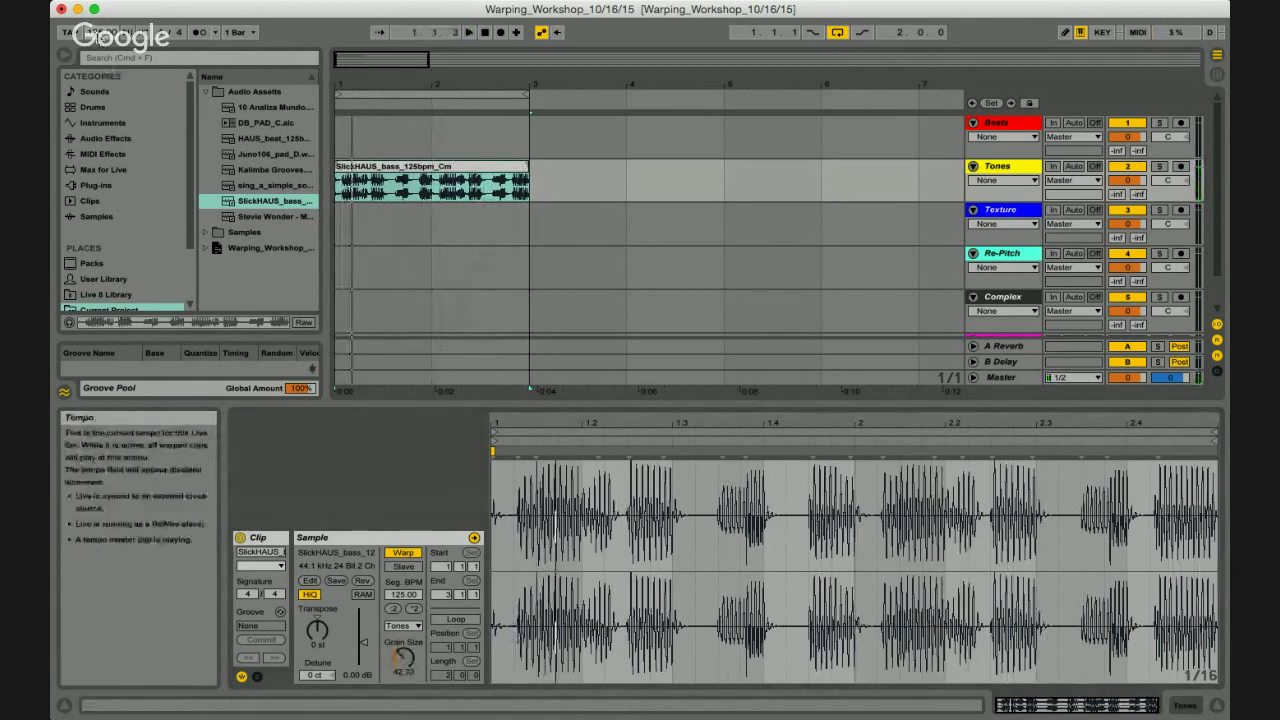
key("space")
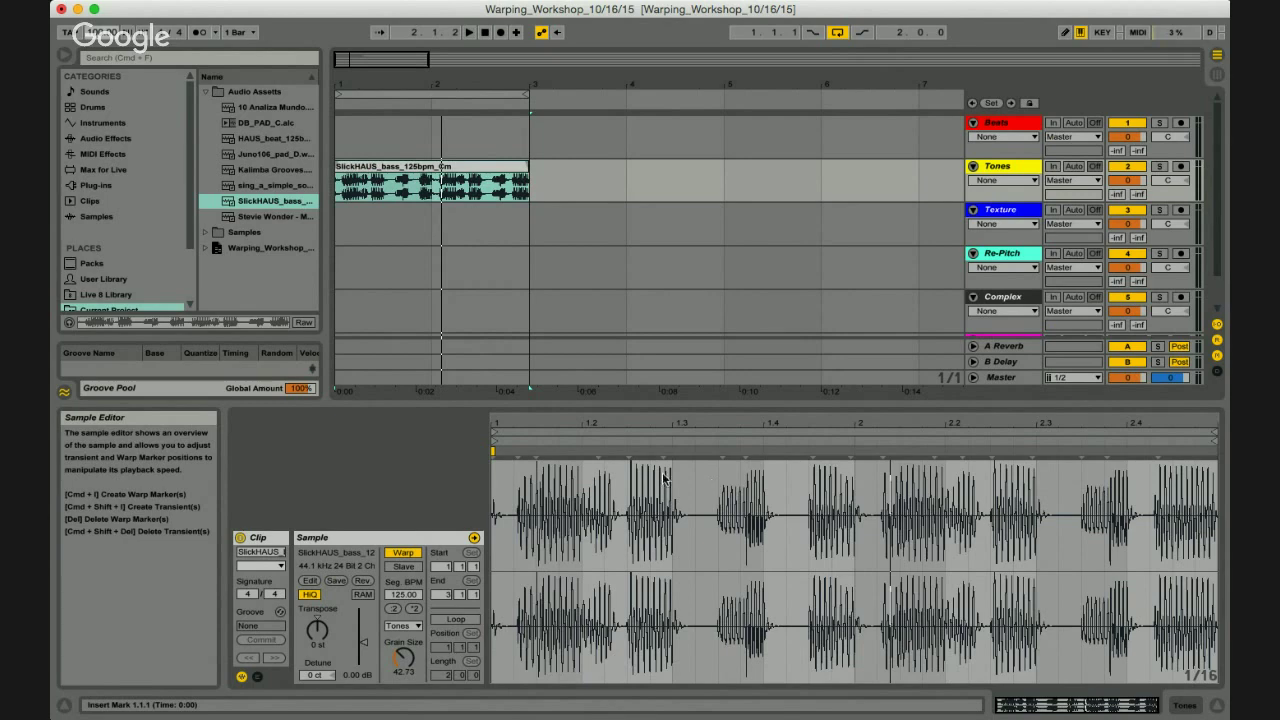
Add warp markers at the onsets of the eight main bass notes across both bars of the clip.
left_click(537, 470)
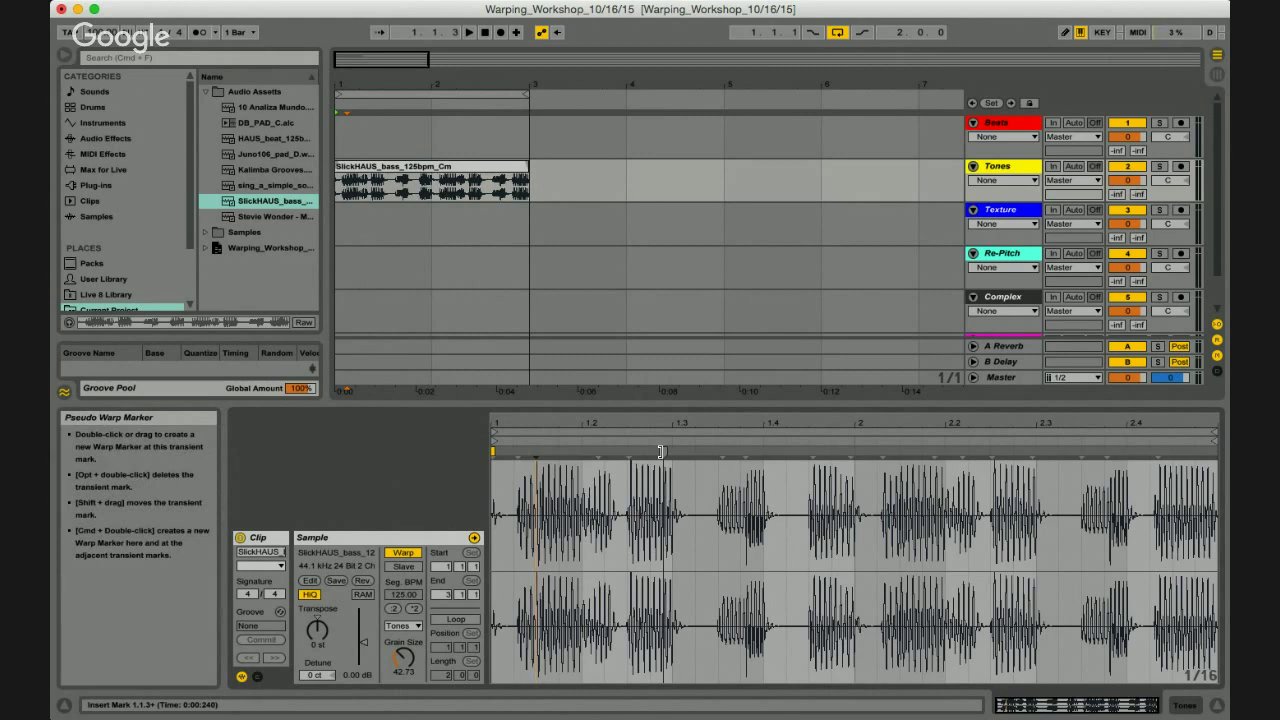
double_click(721, 452)
double_click(518, 452)
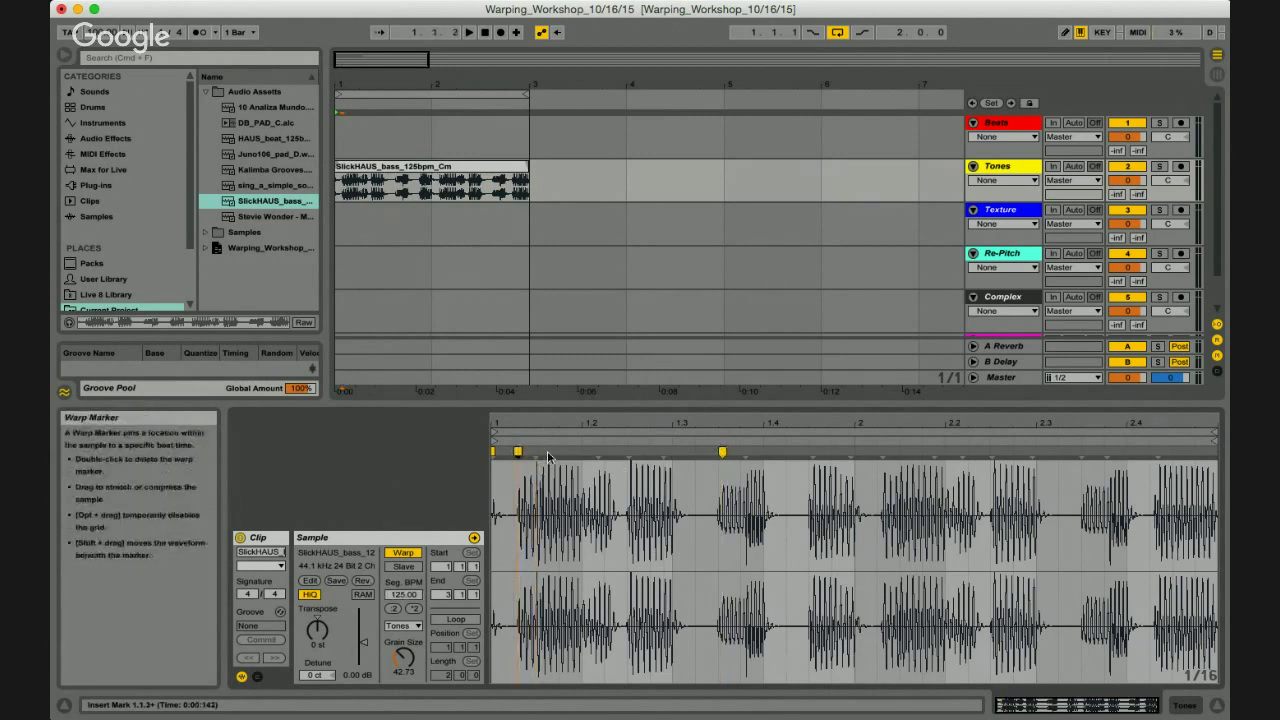
double_click(628, 452)
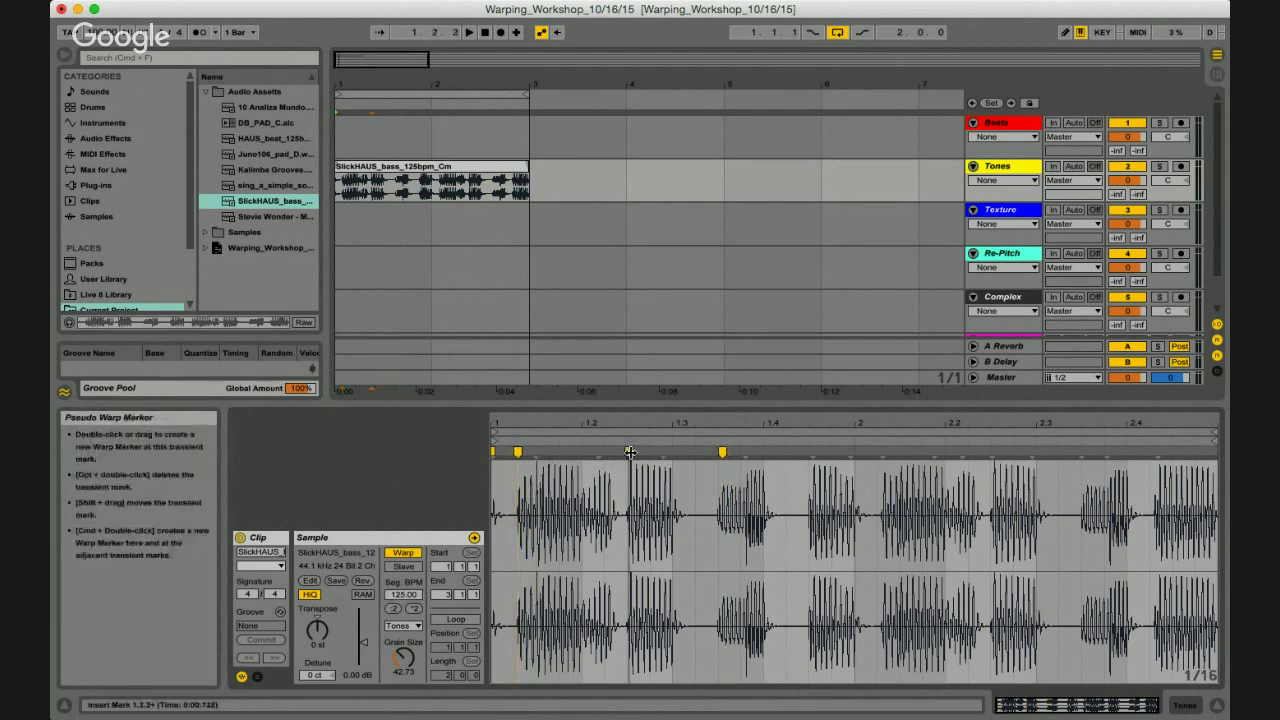
double_click(817, 452)
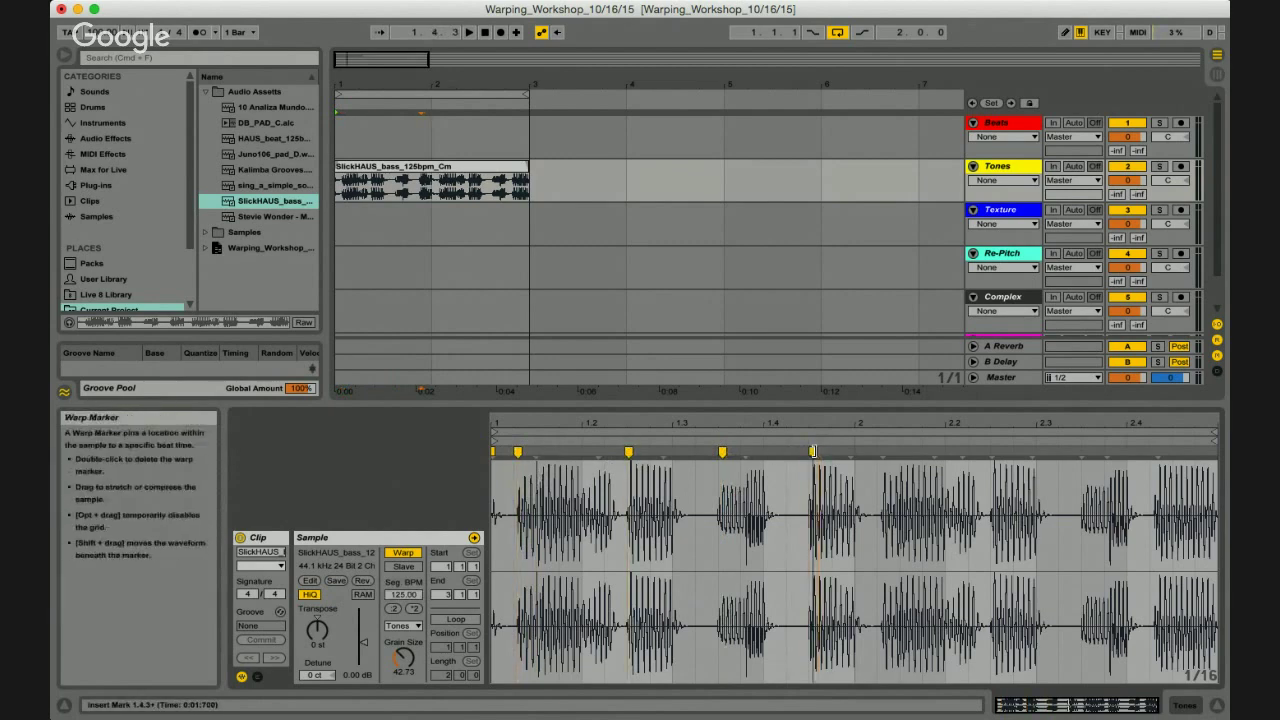
double_click(882, 452)
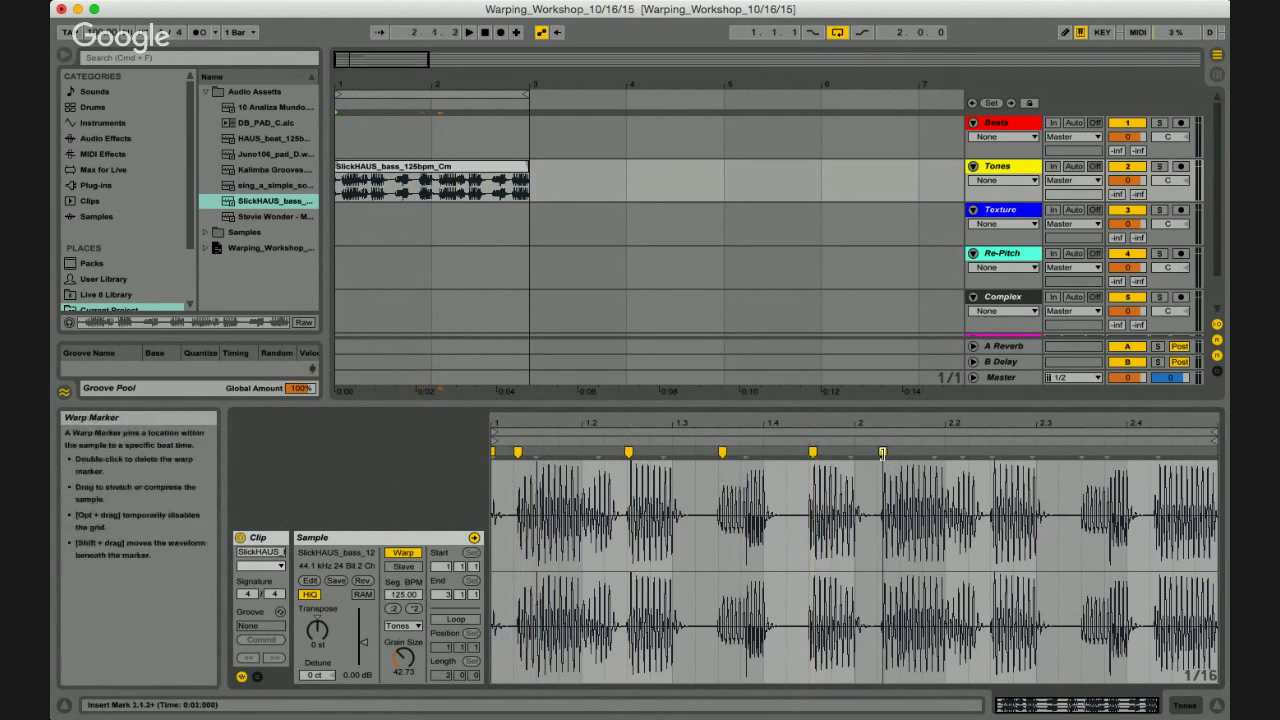
double_click(992, 452)
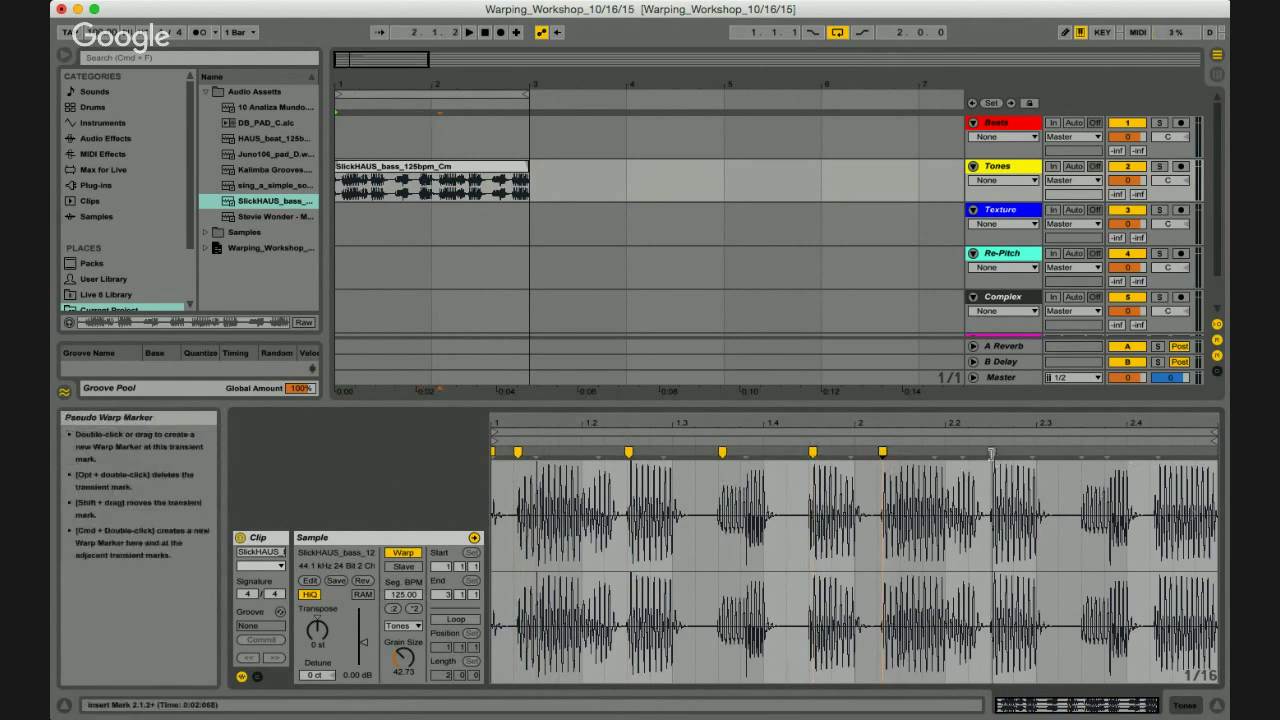
double_click(1081, 452)
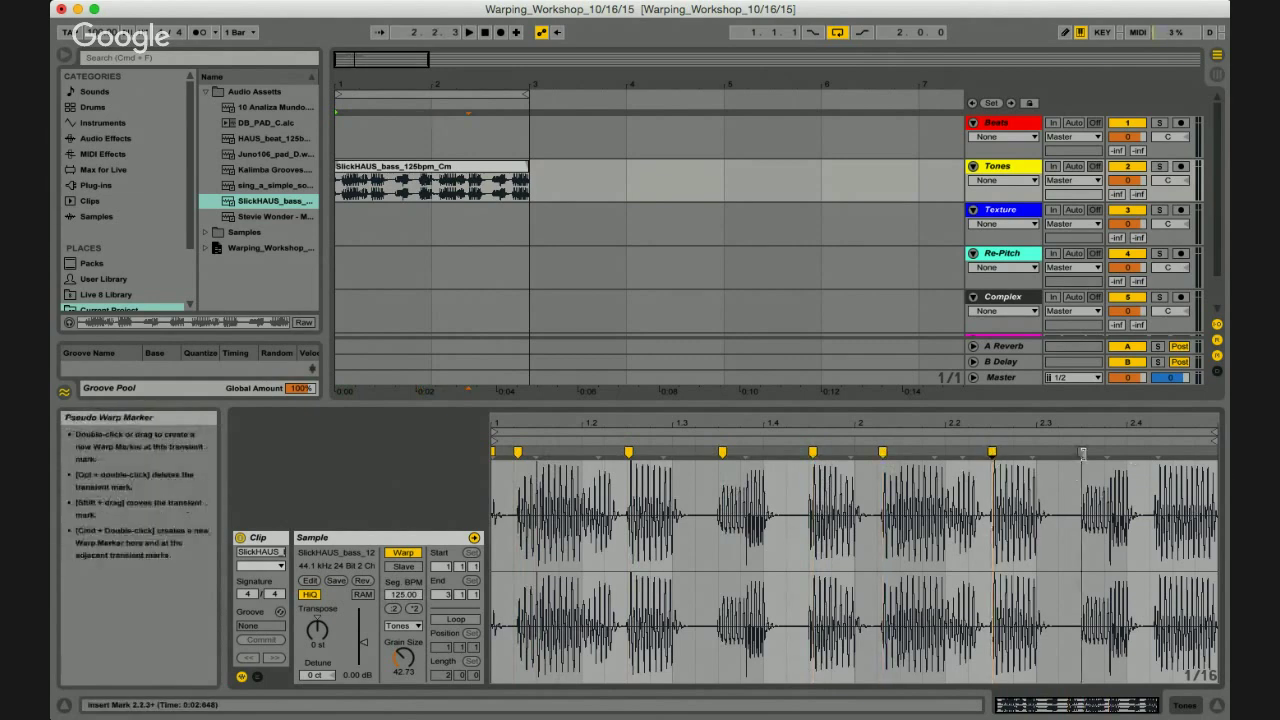
double_click(1158, 452)
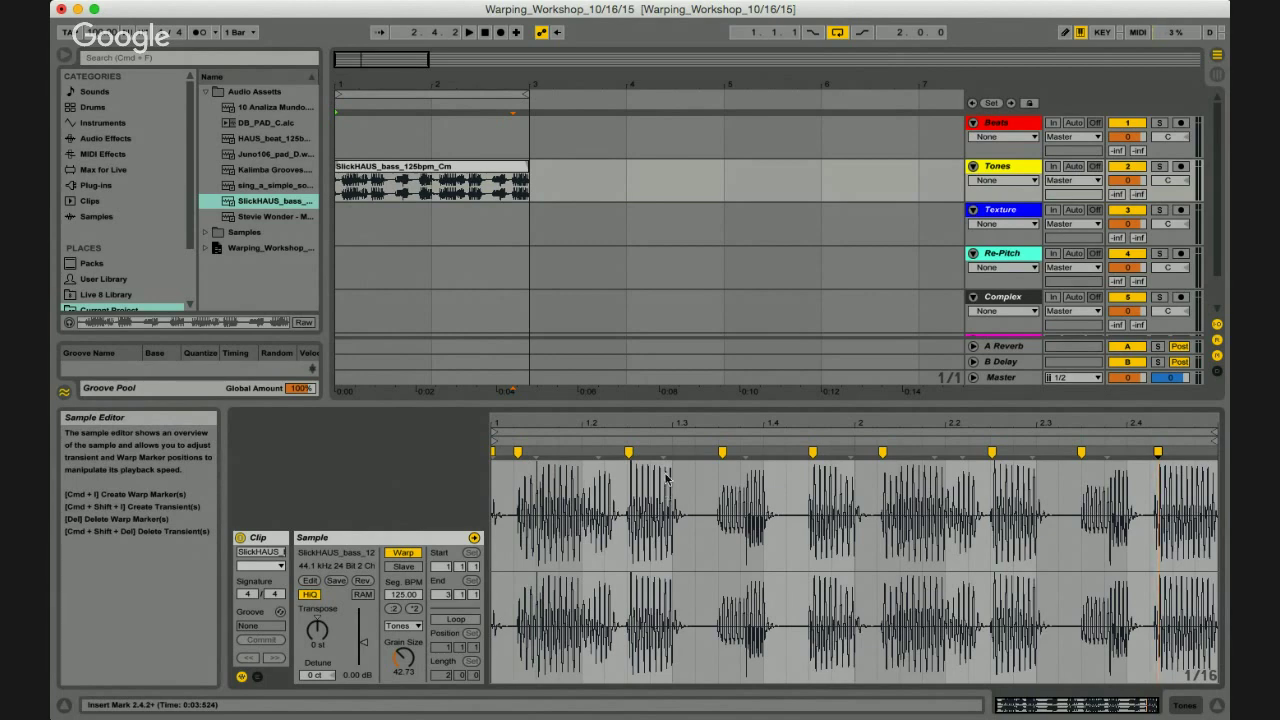
Try shifting the second bass note's warp marker to beat 1.3, and move it back near its original position.
left_click(627, 452)
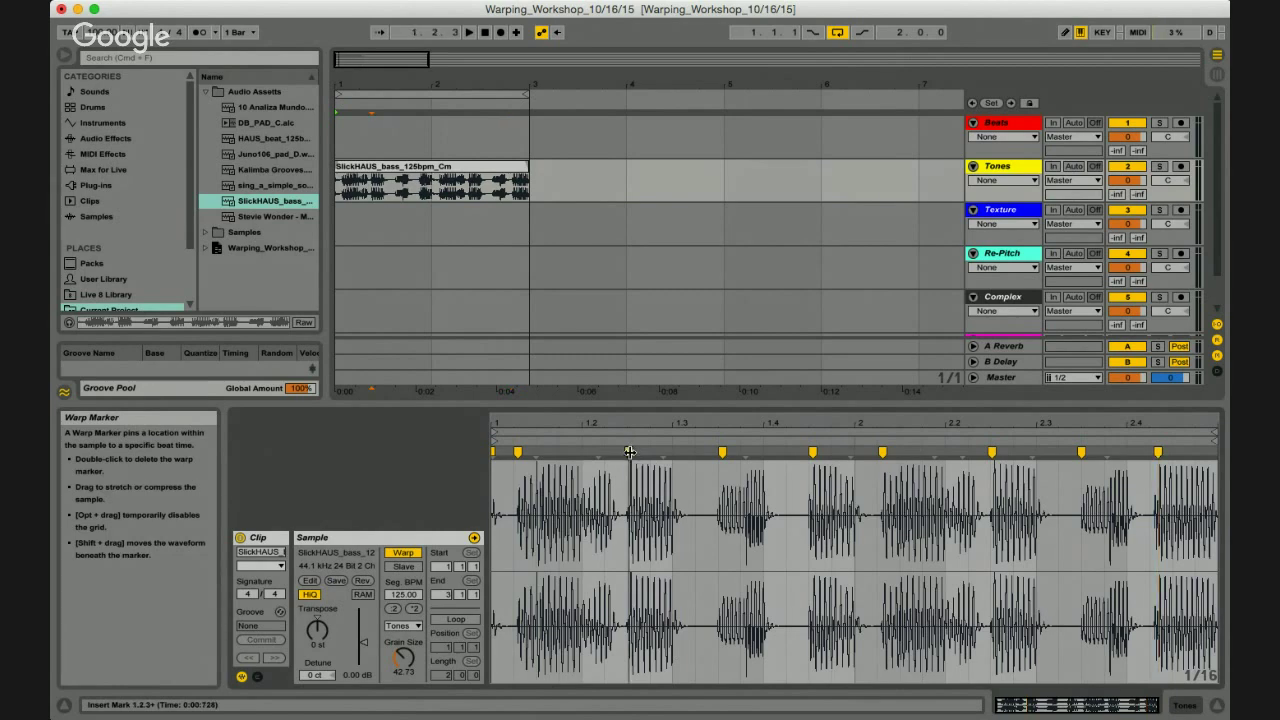
left_click_drag(630, 452, 670, 456)
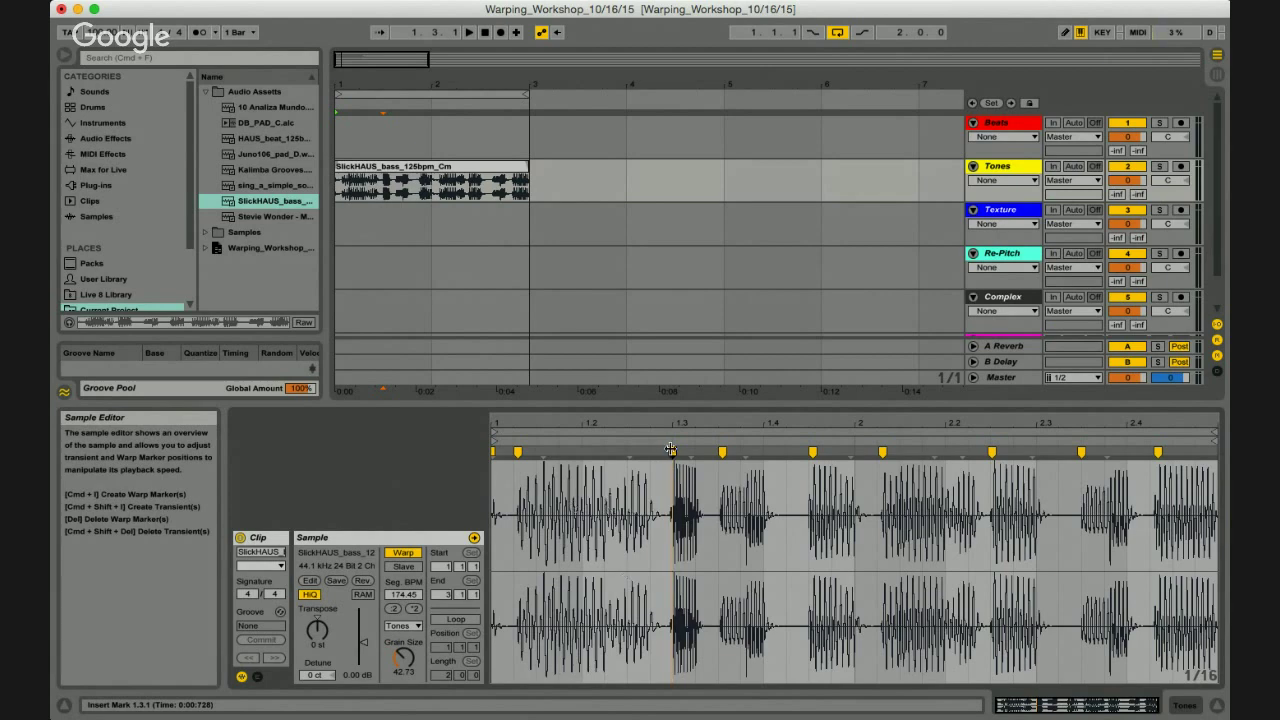
left_click_drag(671, 449, 617, 457)
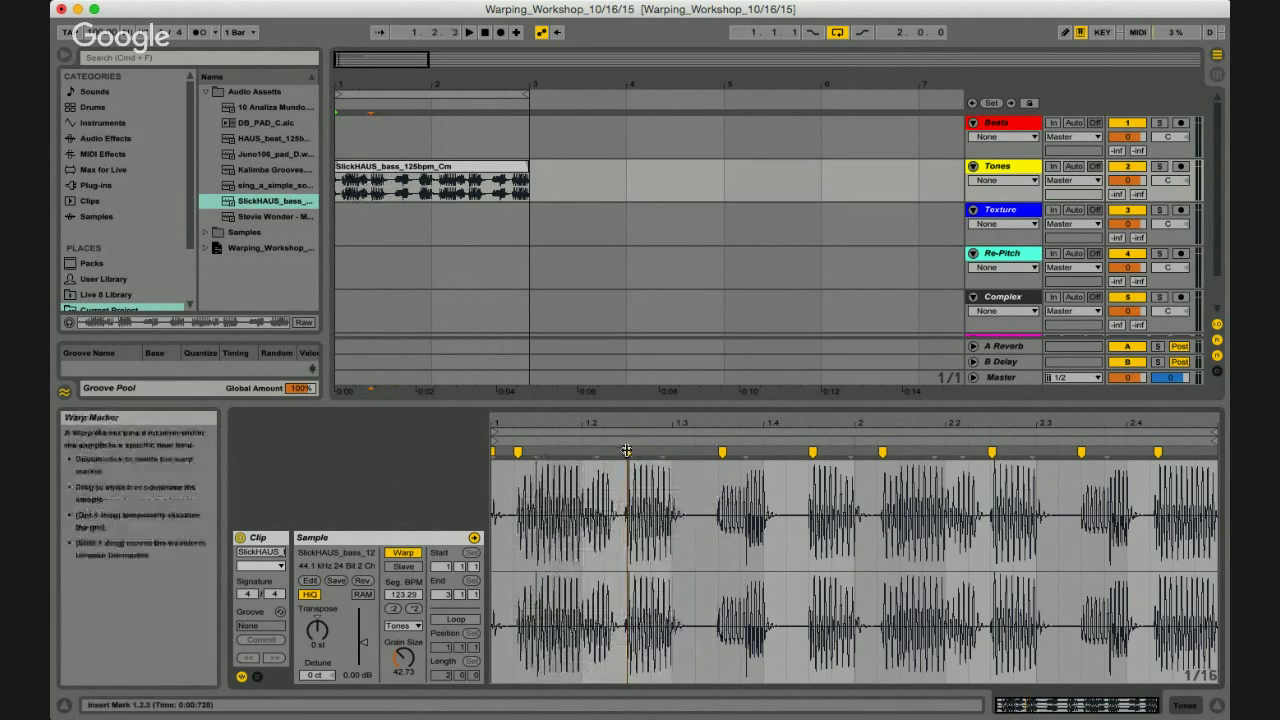
left_click_drag(627, 451, 668, 457)
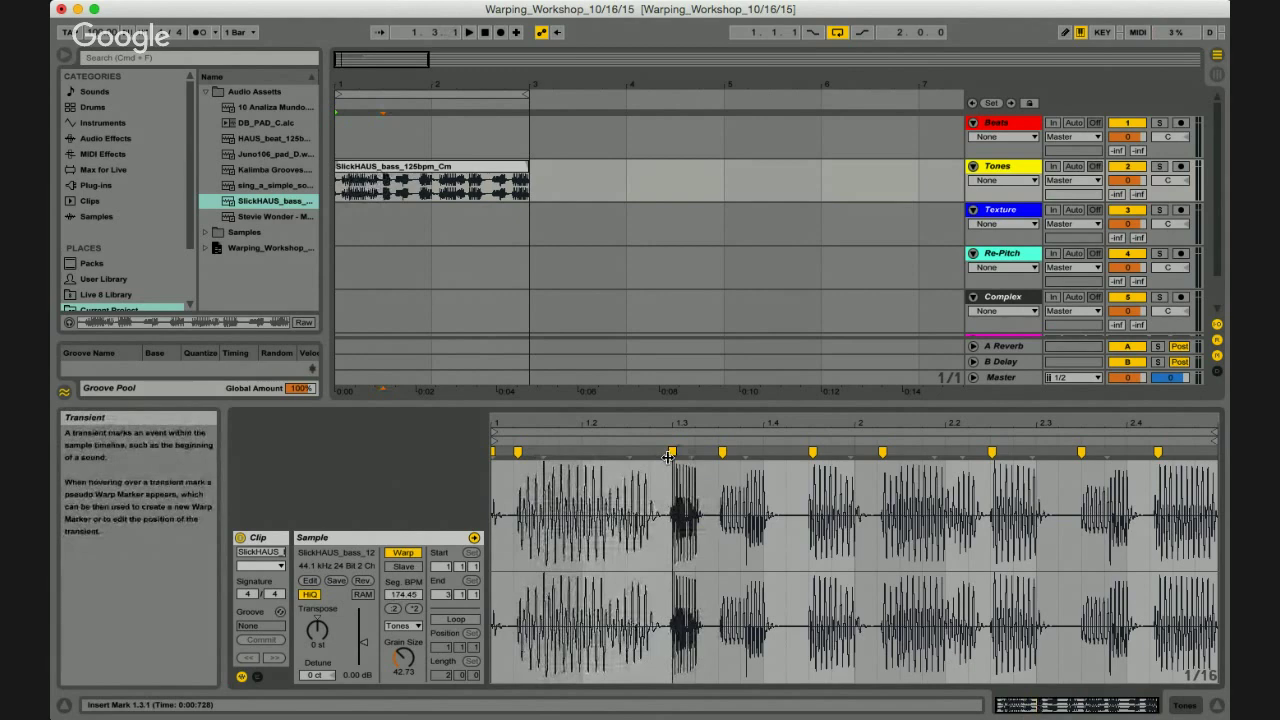
left_click_drag(668, 457, 627, 453)
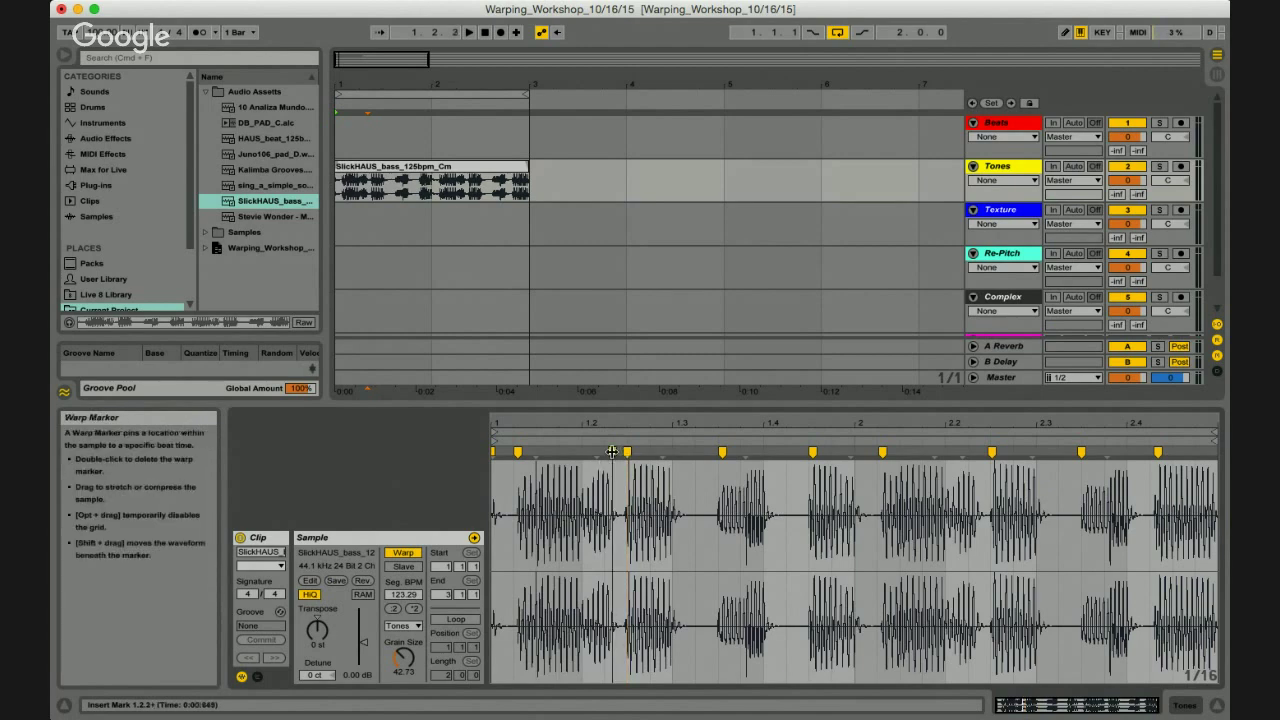
Pin the first bass note's end with a warp marker, move the second note's marker to 1.3, and play the loop at 125 BPM.
double_click(612, 452)
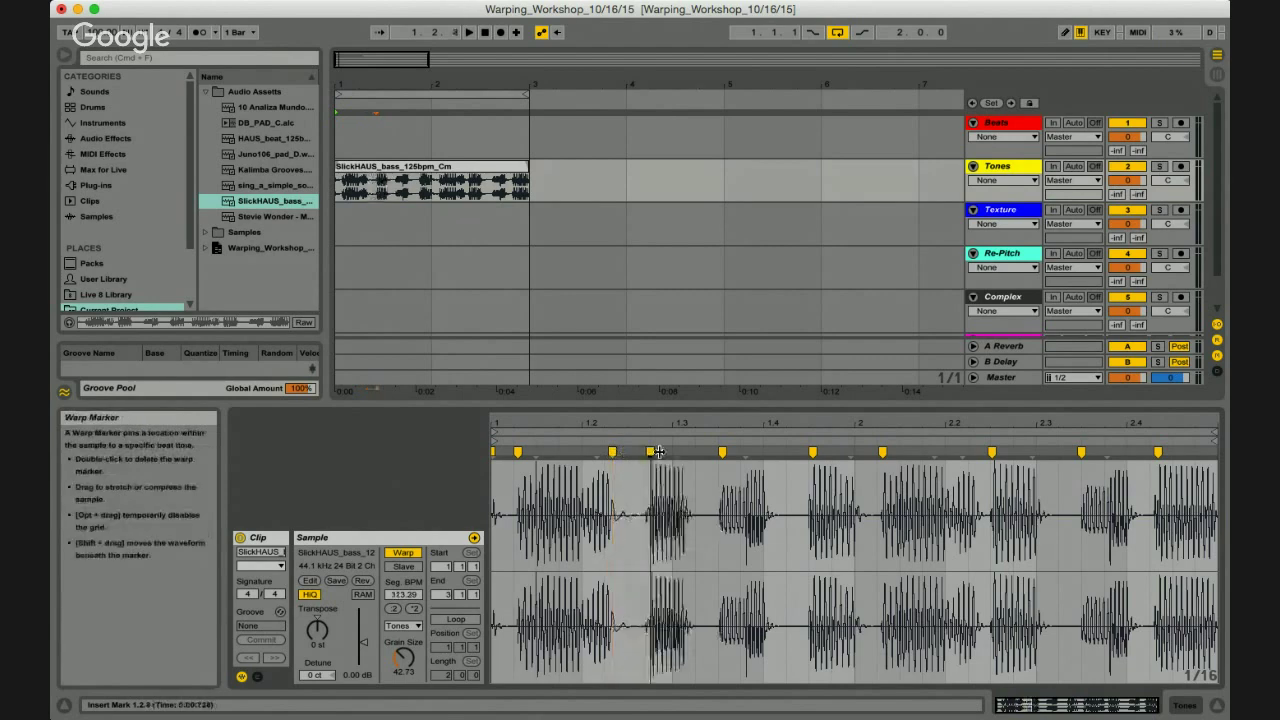
left_click_drag(627, 452, 678, 452)
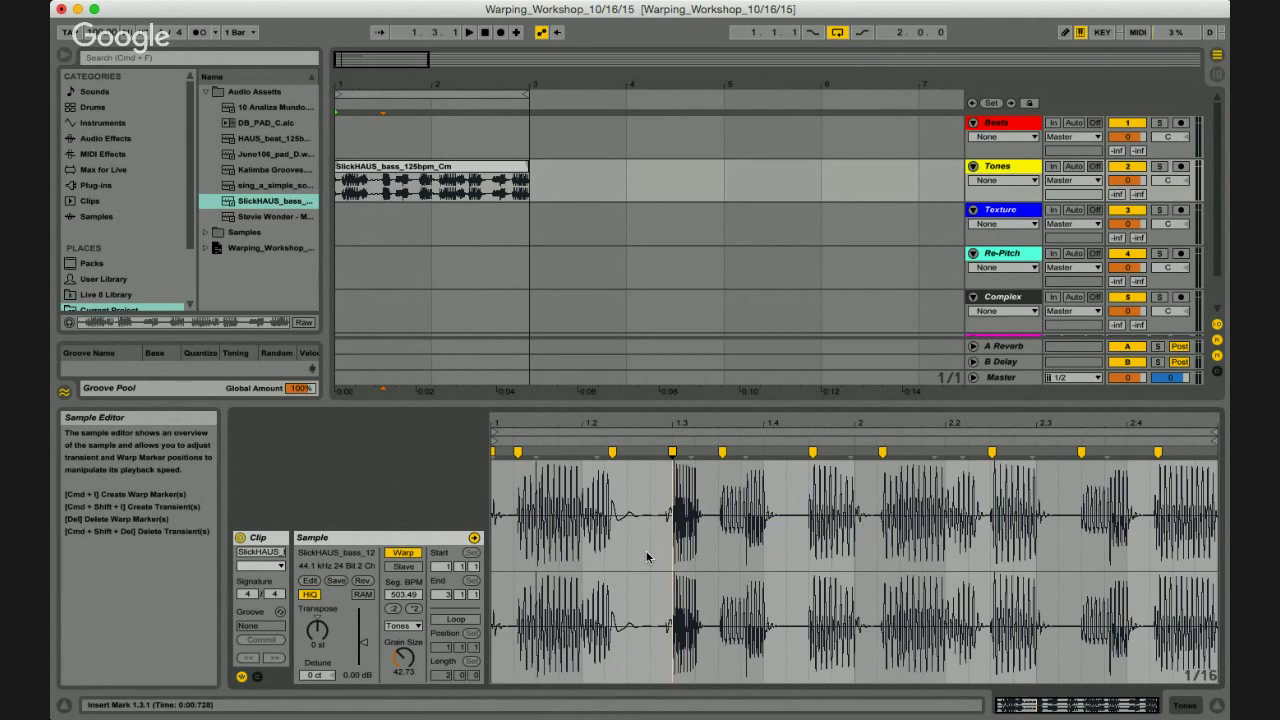
key("space")
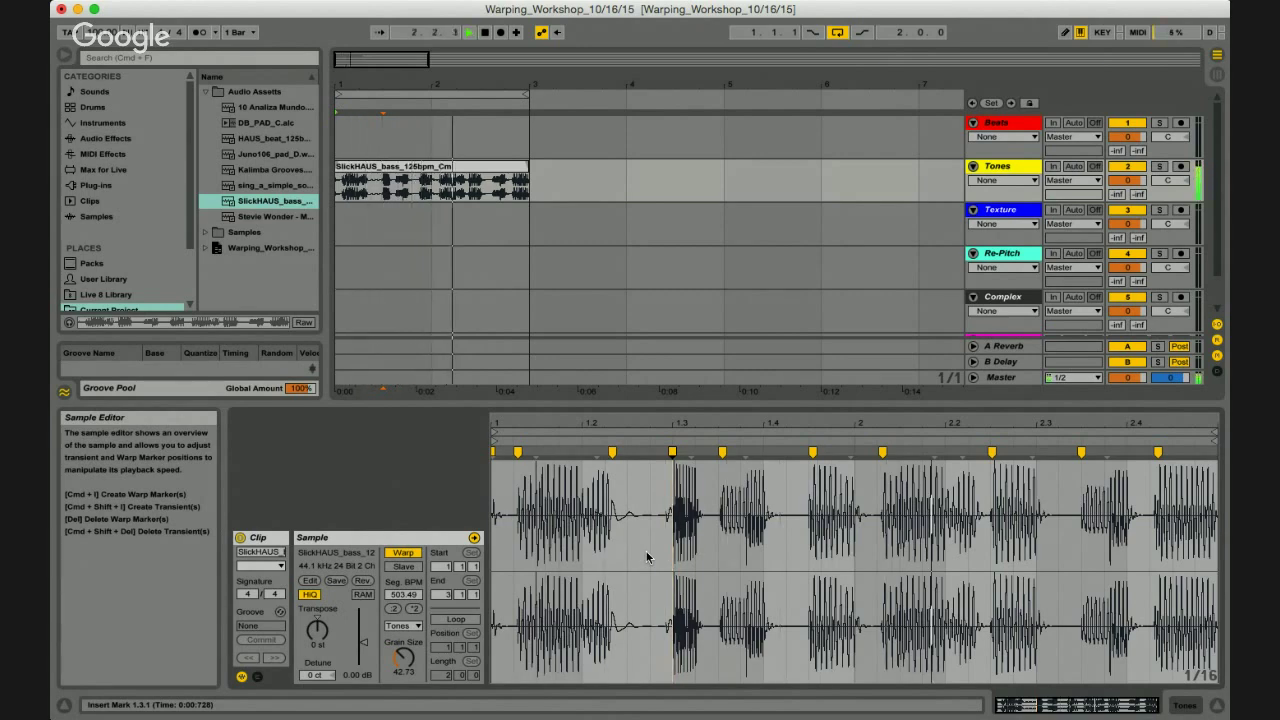
key("space")
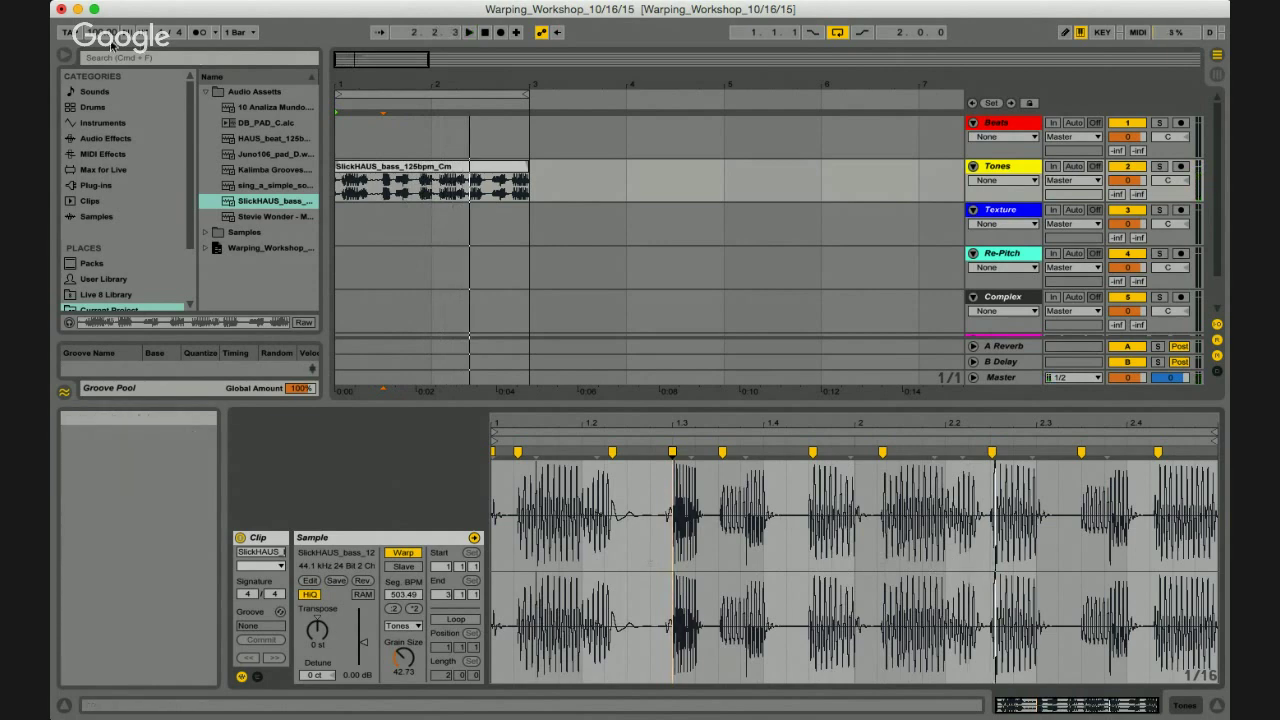
key("space")
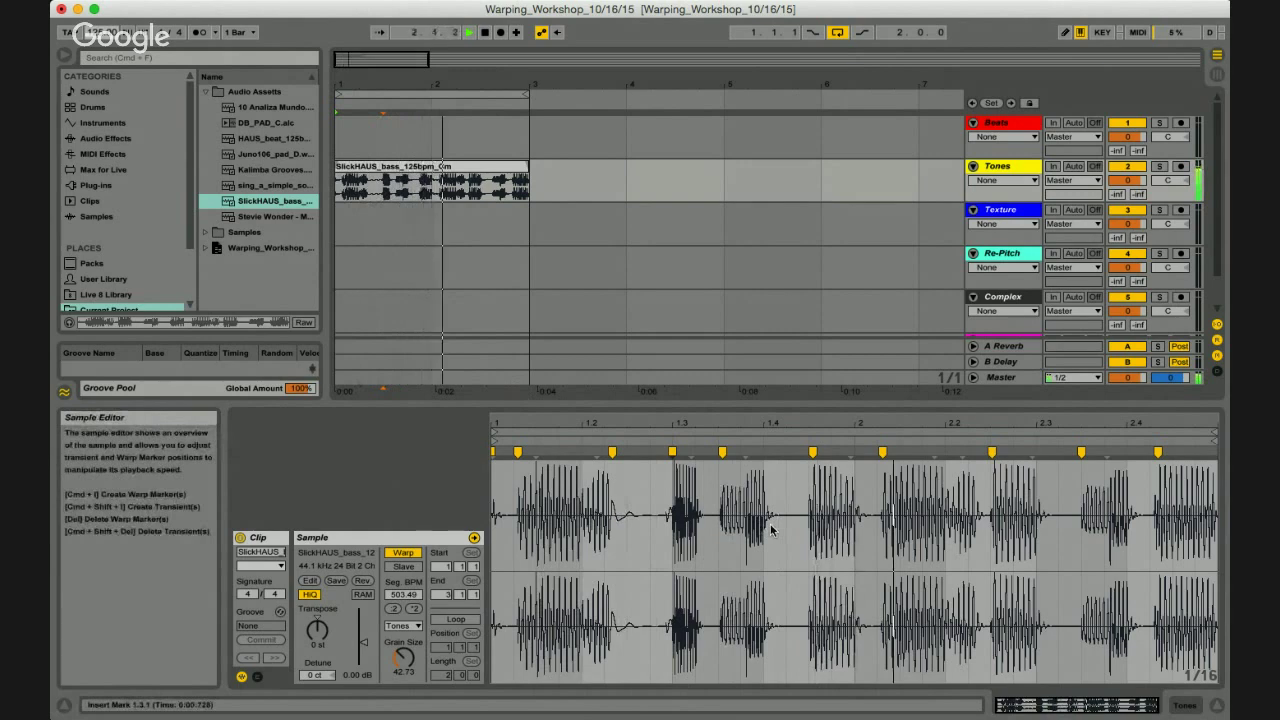
key("space")
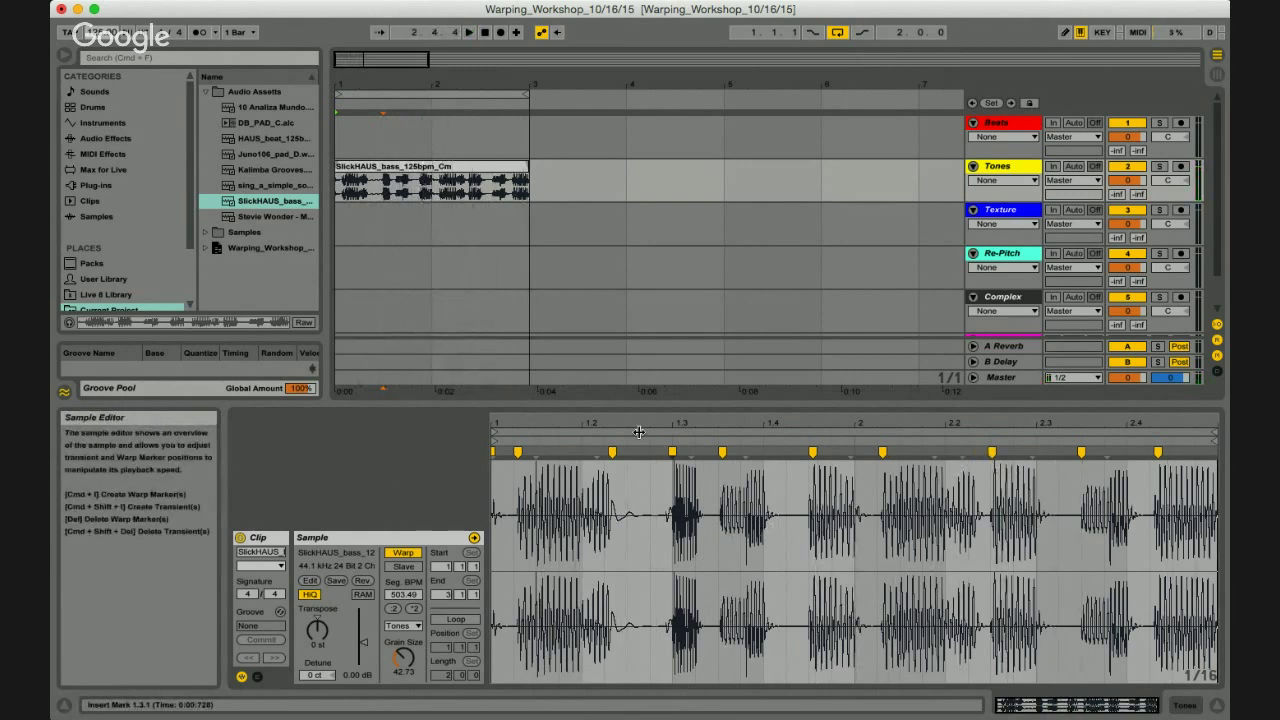
Pin the end of bar 2's first note with a warp marker, move the following note's marker to 2.3, and play the loop.
left_click(975, 453)
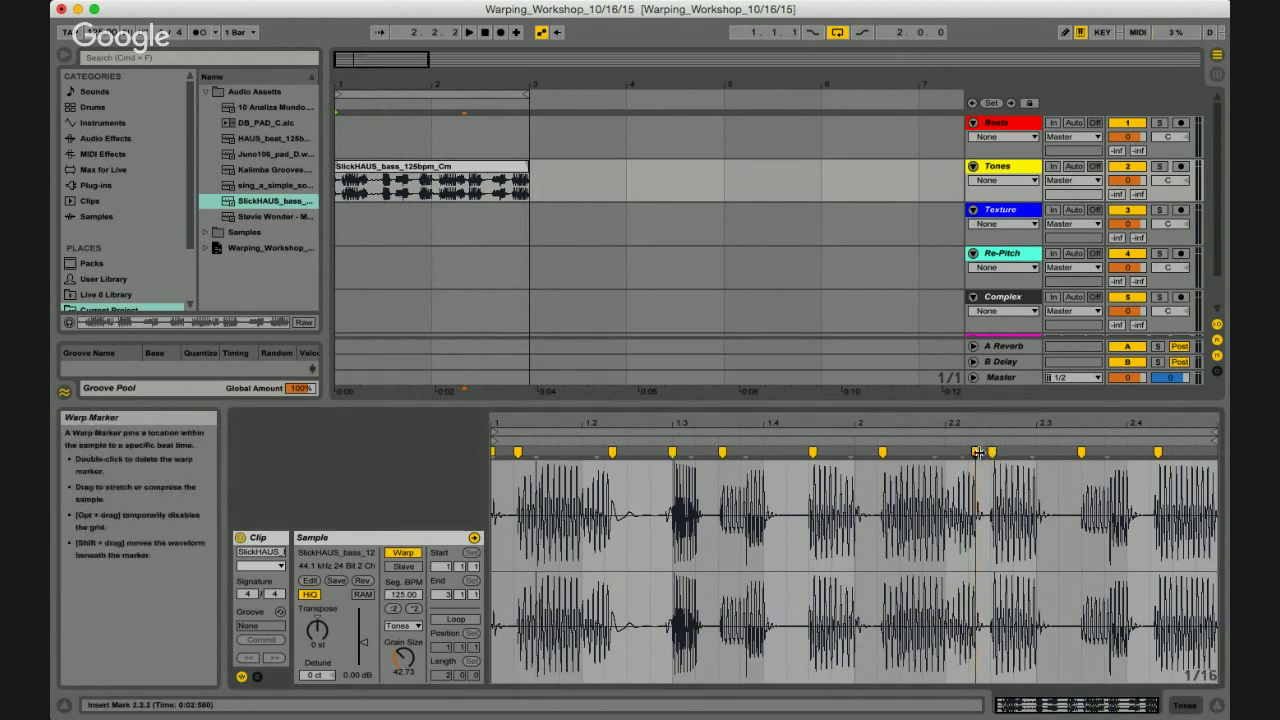
left_click_drag(991, 452, 1040, 454)
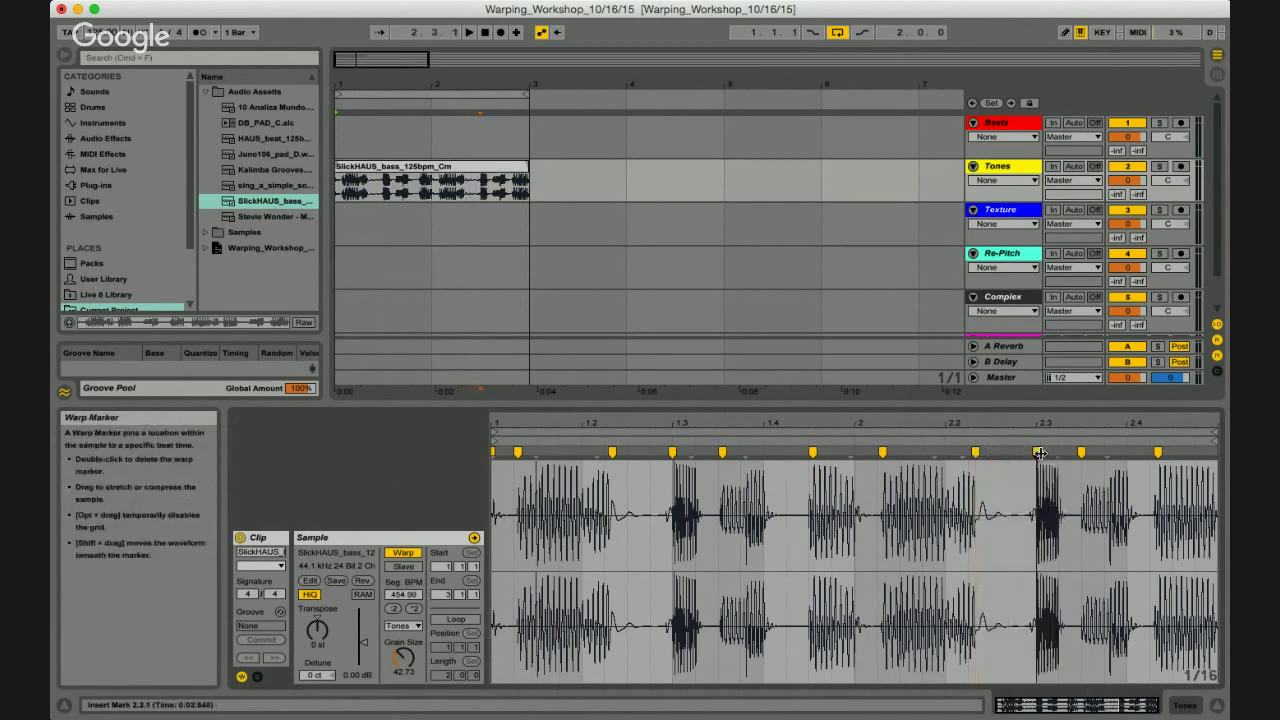
key("space")
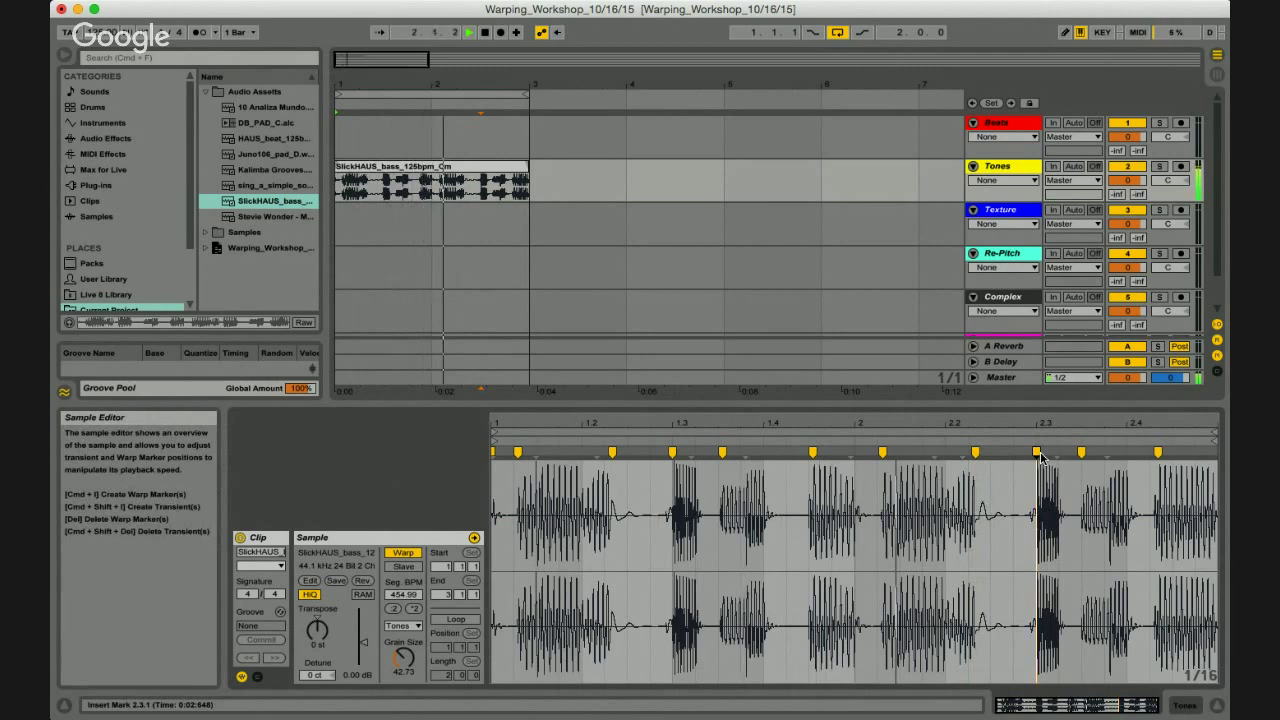
key("space")
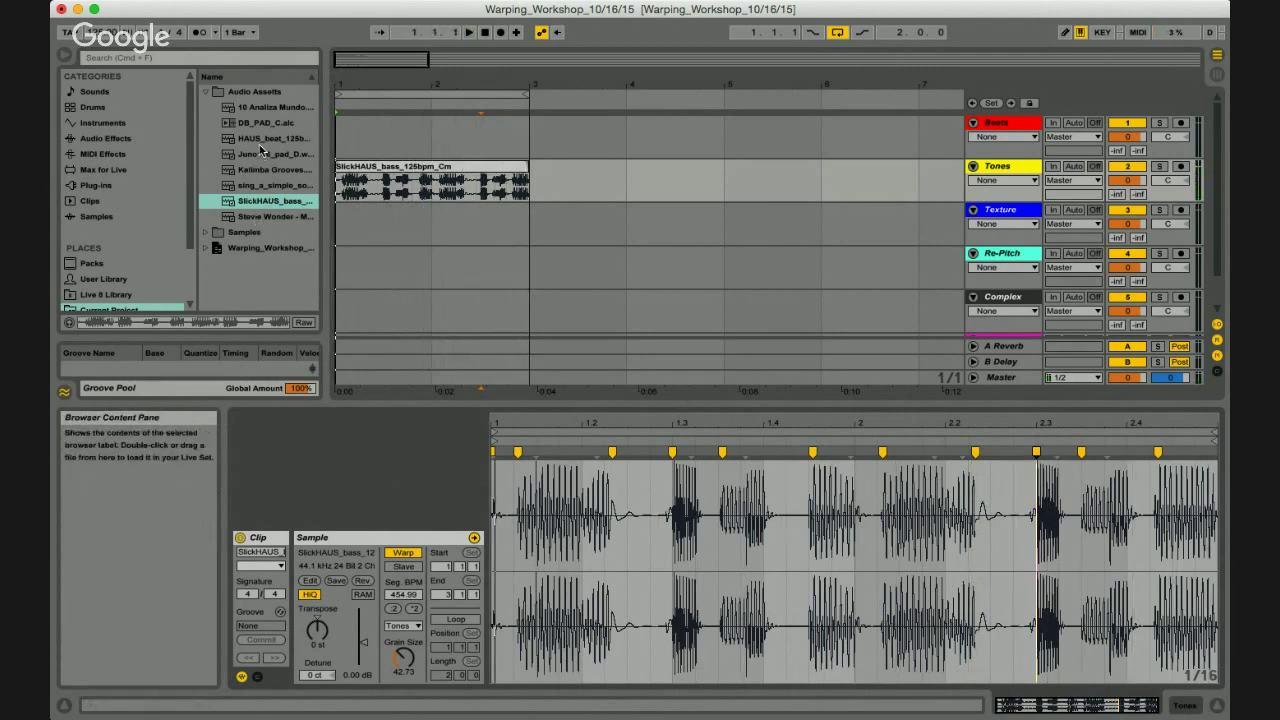
Place HAUS_beat_125bpm at the start of the Beats track and lower that track's volume while playing it with the bass.
left_click_drag(258, 138, 345, 140)
key("space")
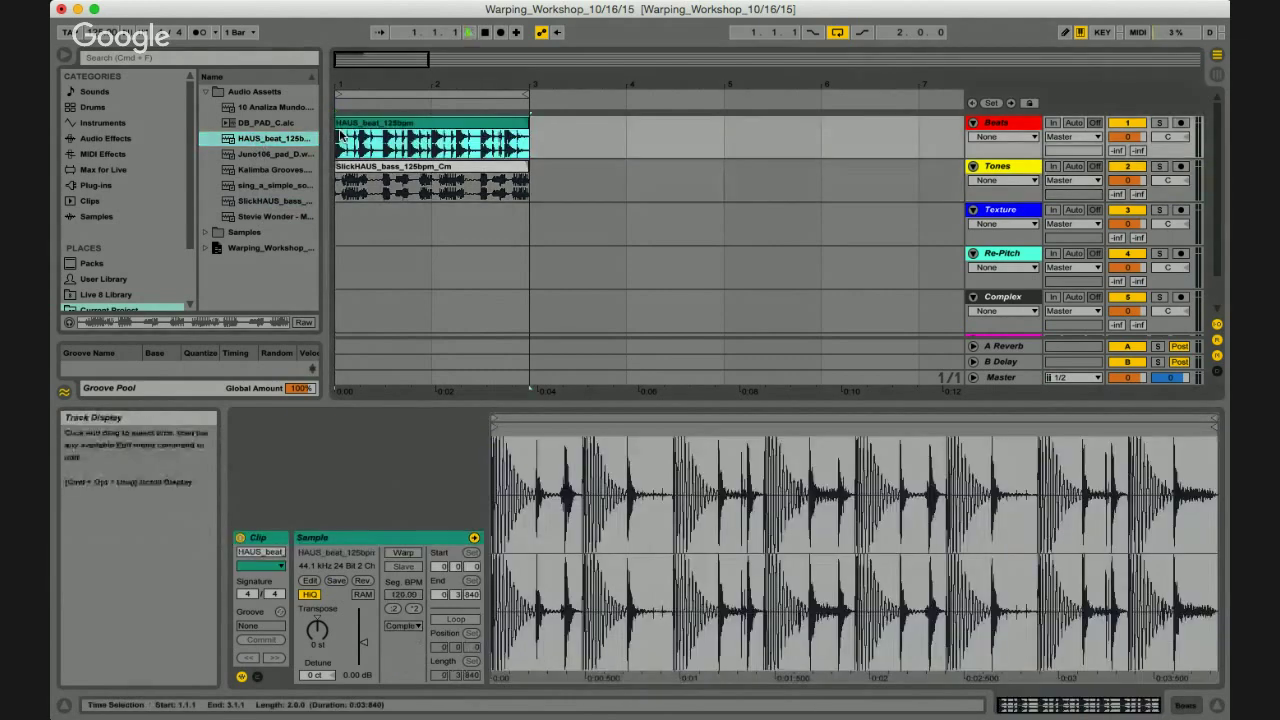
left_click_drag(1137, 138, 1137, 142)
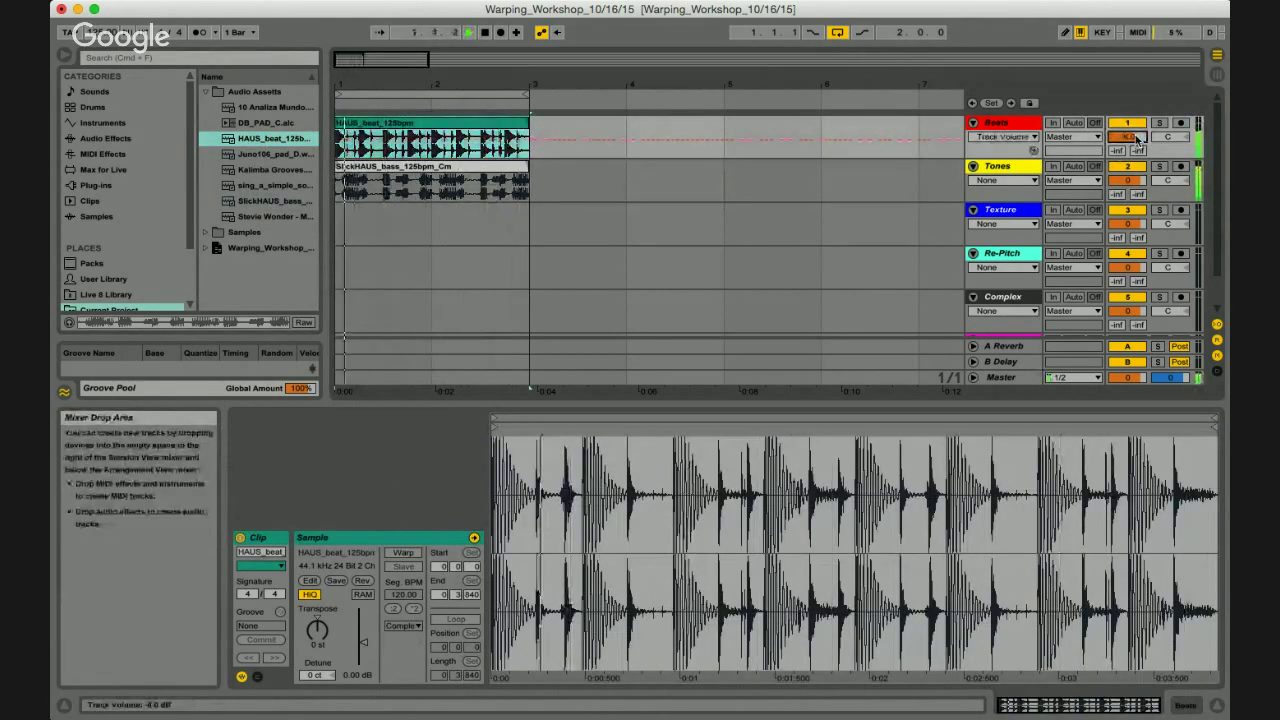
Remove the markers pinning the bass notes' ends, move the following notes' warp markers to 1.2.3 and 2.2.3, and play the loop.
left_click(1002, 167)
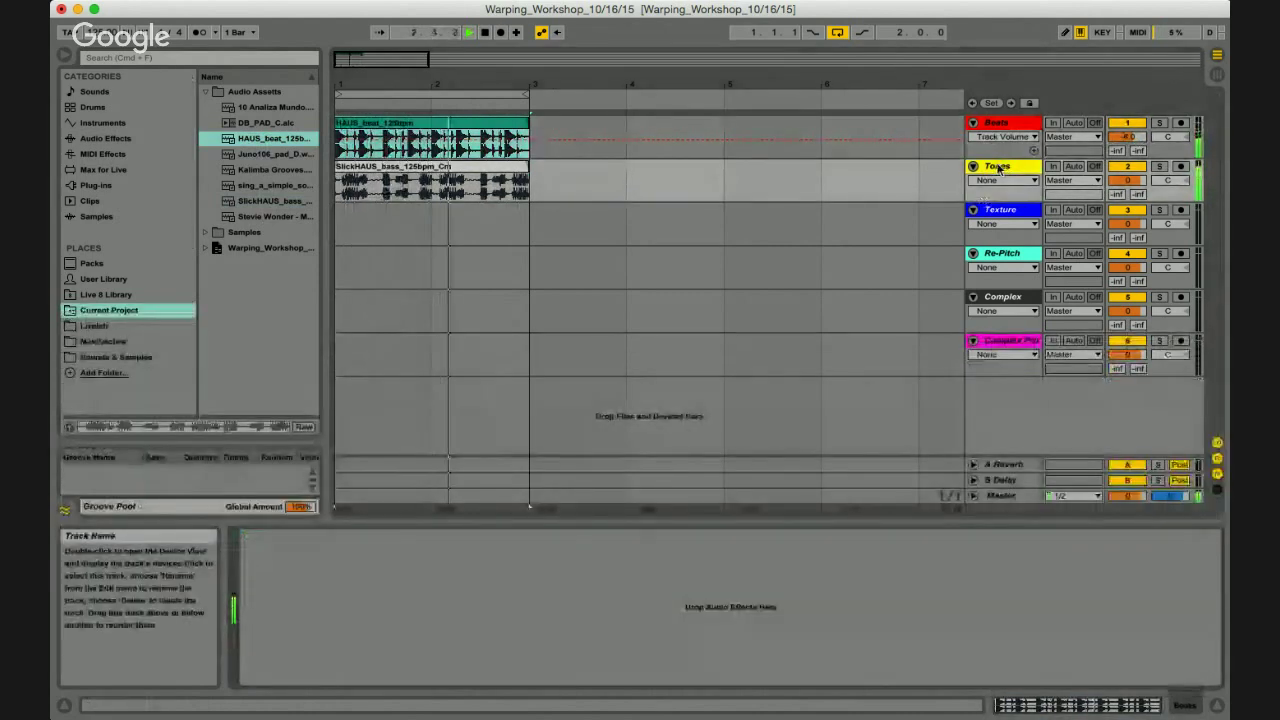
left_click(443, 175)
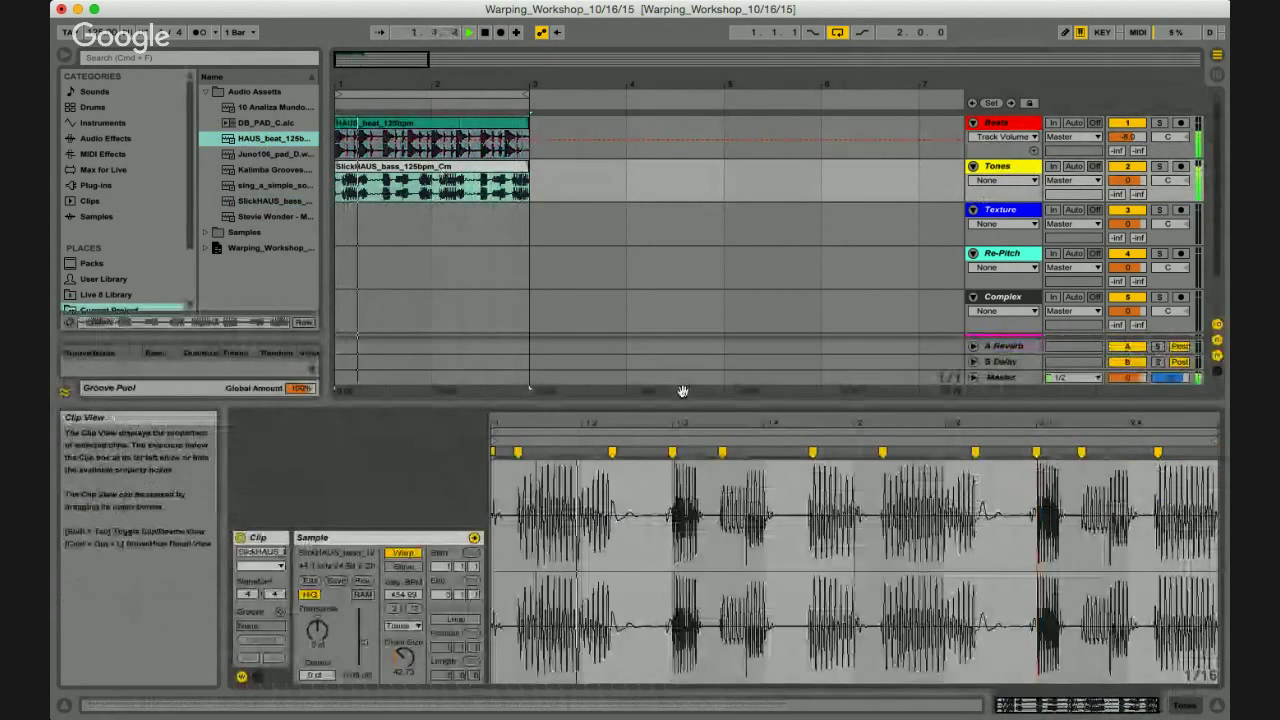
key("space")
double_click(611, 452)
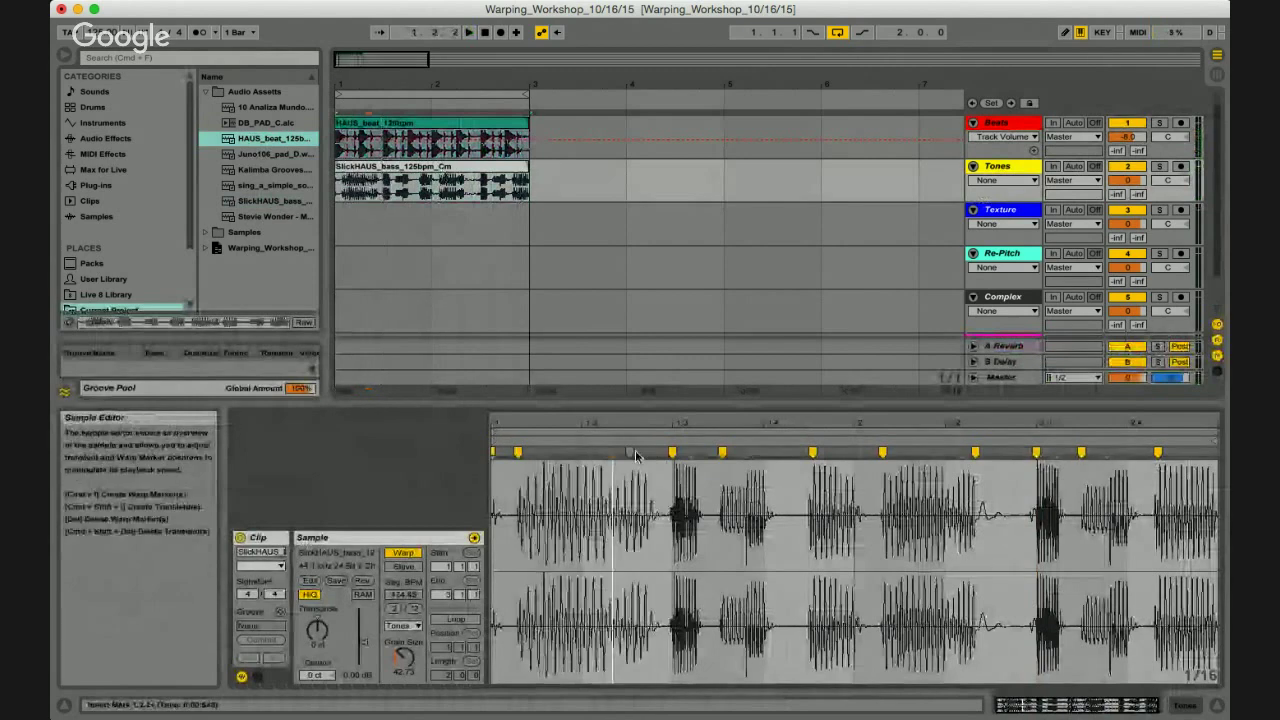
left_click_drag(673, 453, 628, 453)
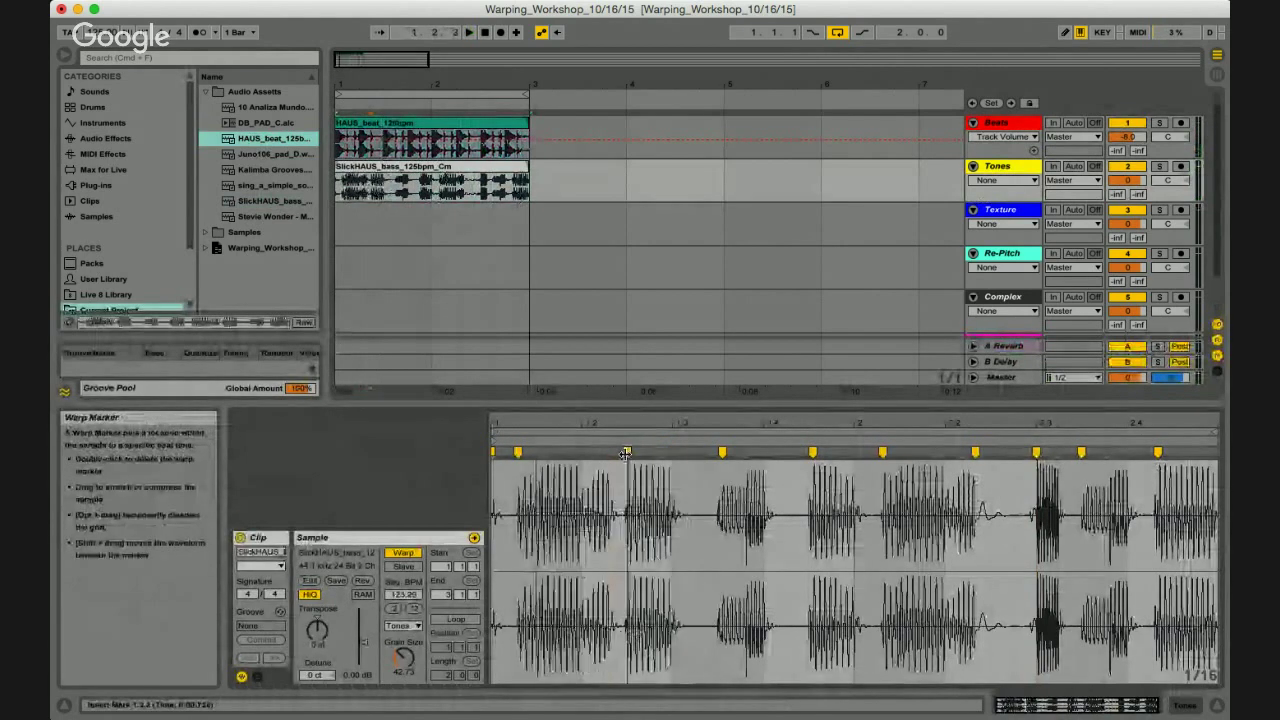
double_click(975, 452)
left_click_drag(1022, 451, 1003, 456)
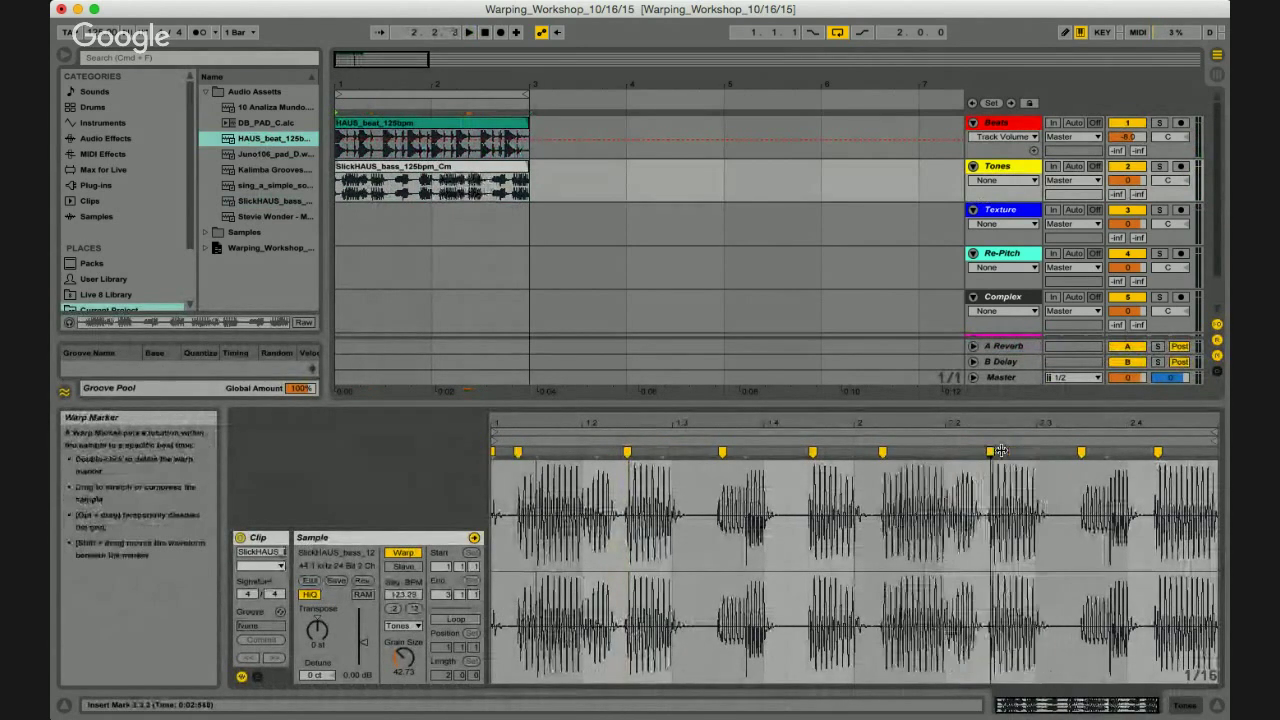
key("space")
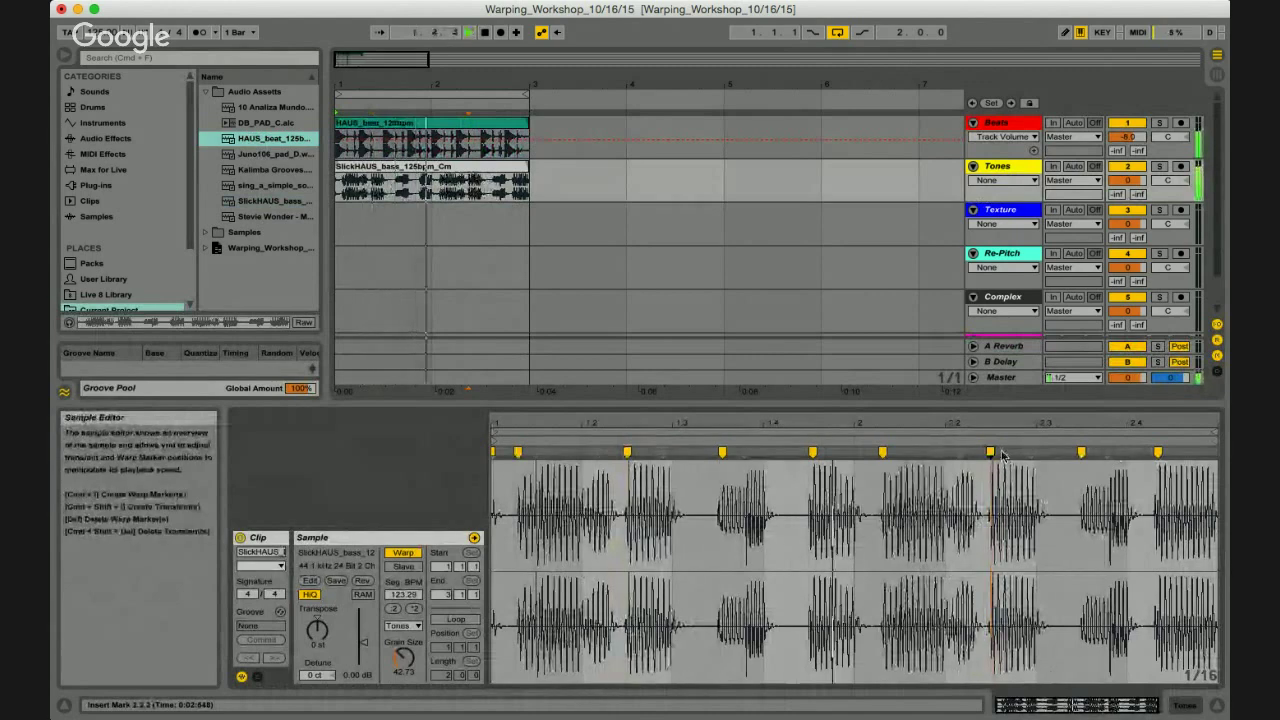
Move the bass clip's shifted notes back to 1.3 and 2.3, and pin the preceding notes' ends at about 1.2.2 and 2.2.2.
left_click_drag(626, 451, 672, 452)
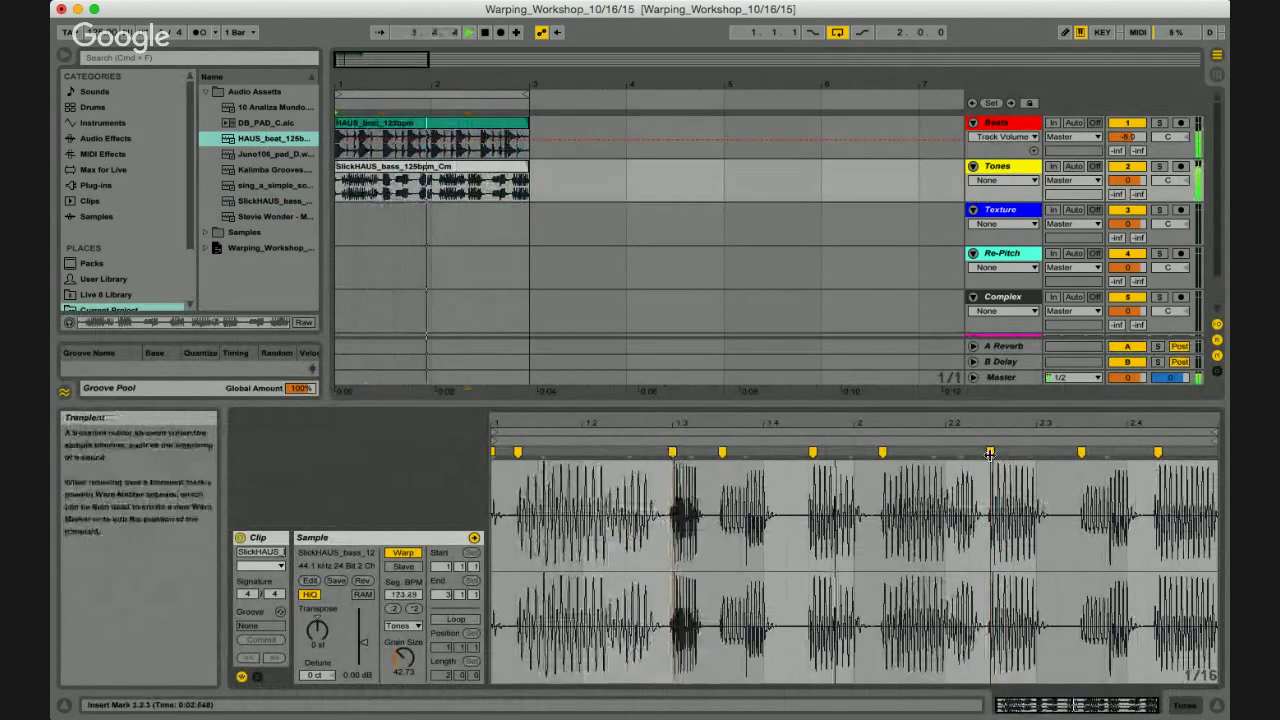
mouse_move(1003, 452)
left_mouse_down()
mouse_move(1014, 452)
mouse_move(968, 456)
left_mouse_up()
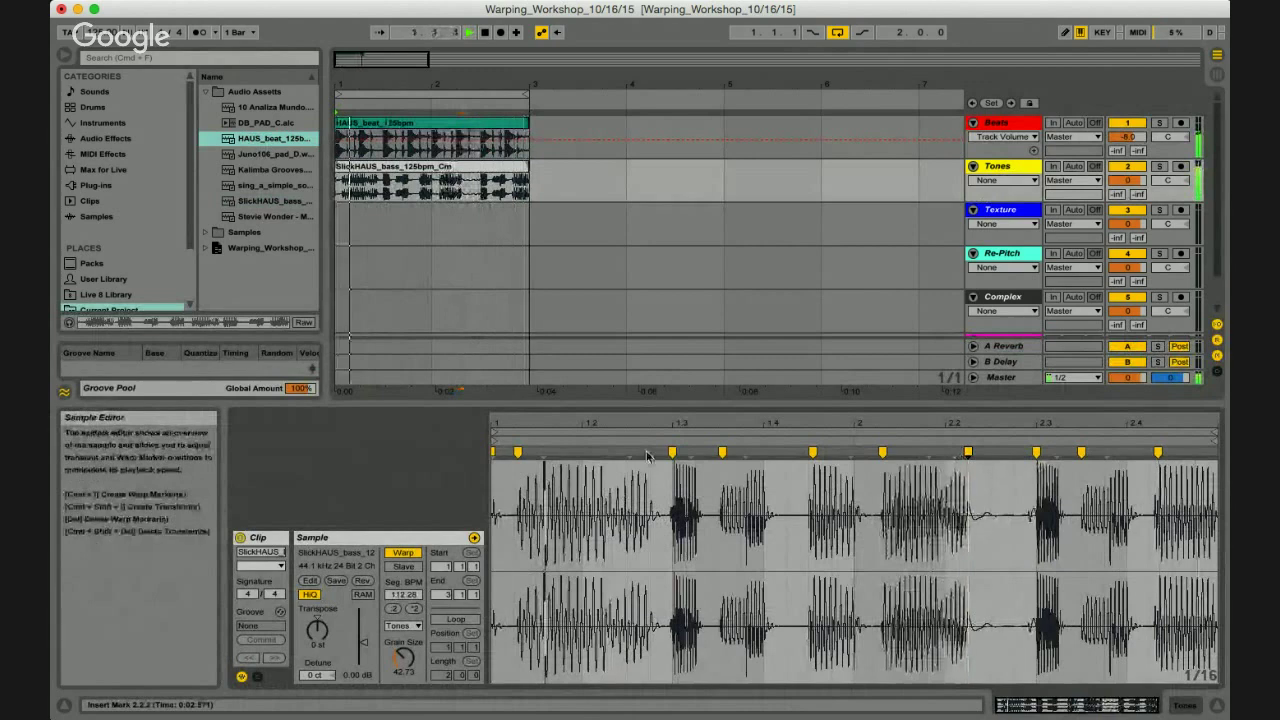
left_click_drag(618, 452, 605, 453)
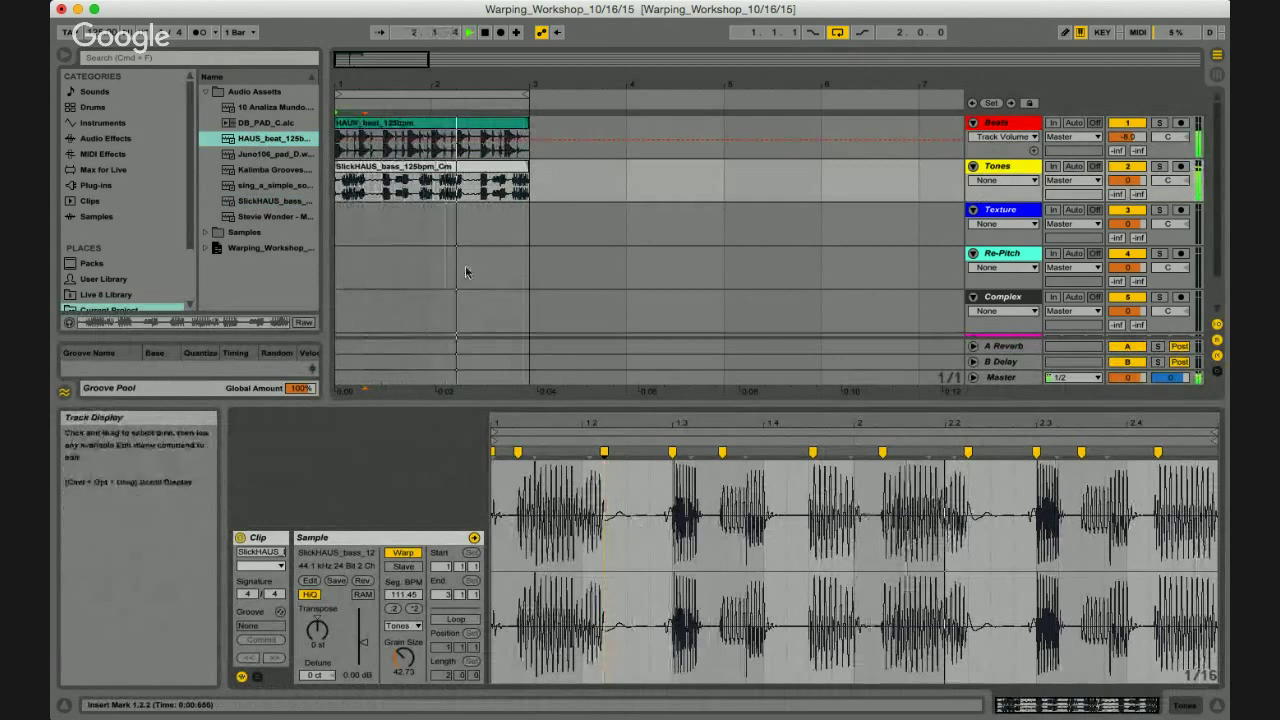
Move the two bass notes around bar 2 to 2.1 and 2.1.3, pin the preceding note's end at 1.4, and play the loop.
double_click(880, 452)
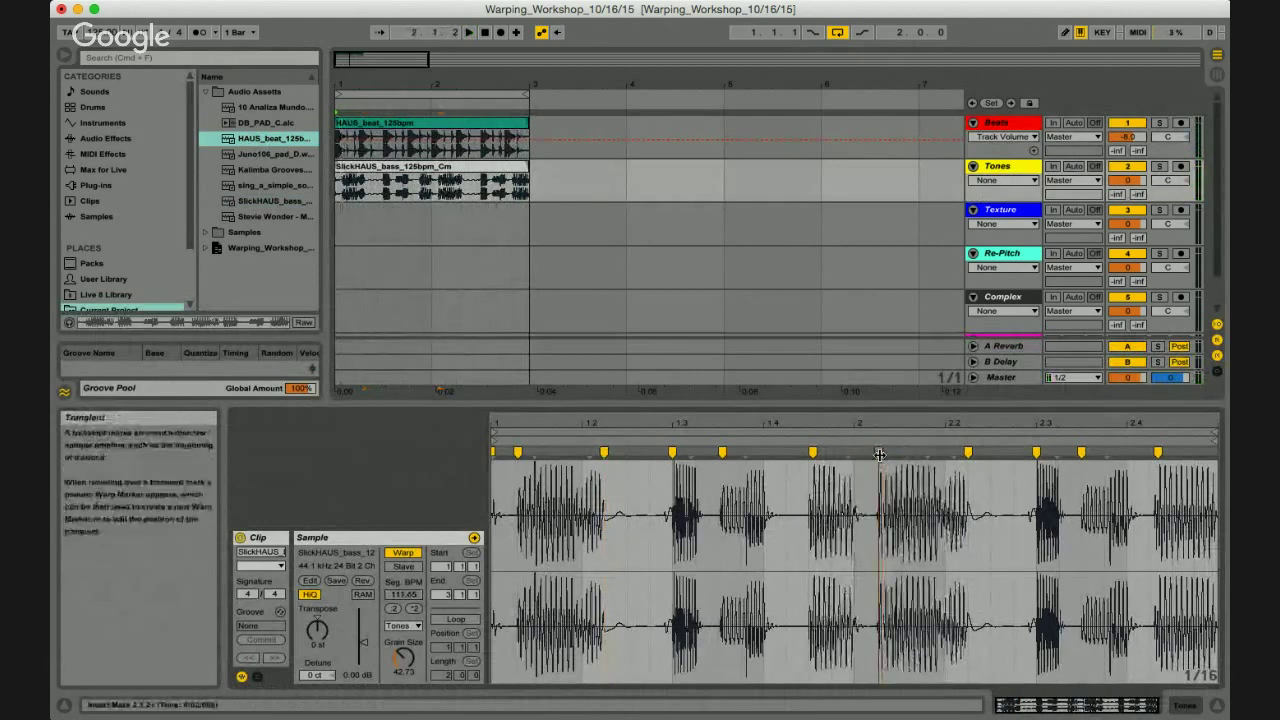
left_click_drag(880, 452, 900, 452)
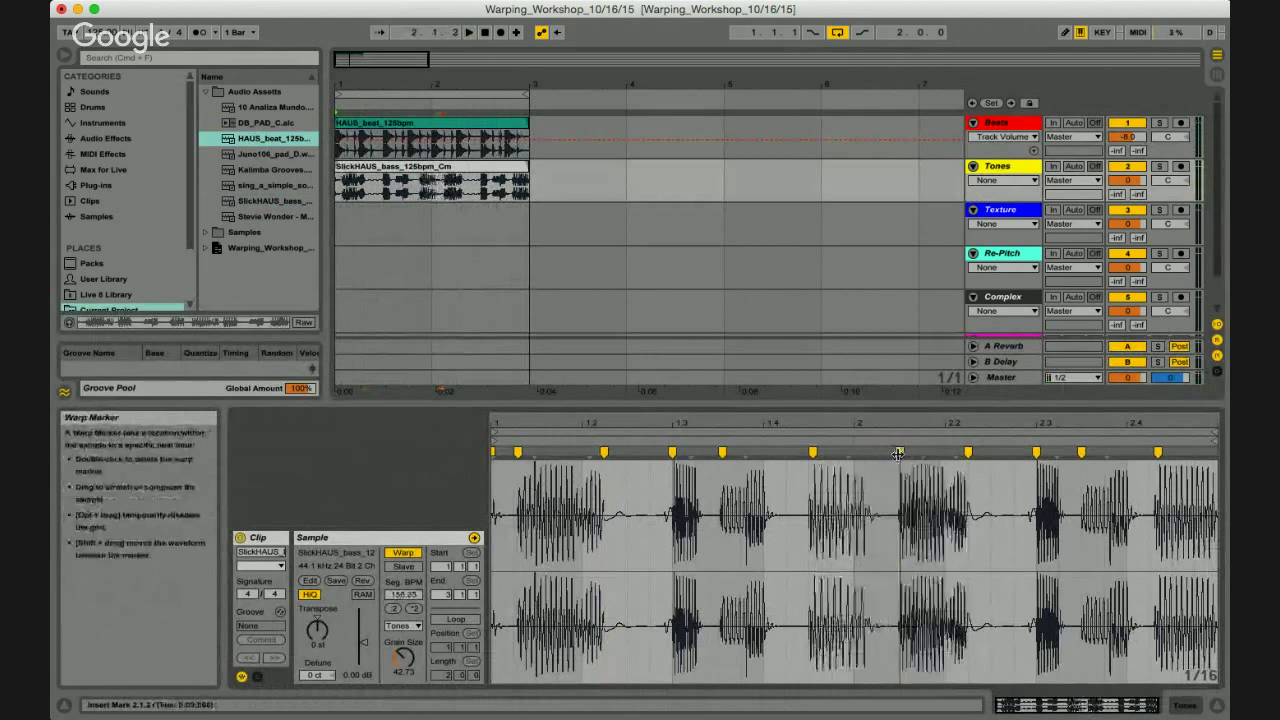
mouse_move(813, 452)
left_mouse_down()
mouse_move(854, 452)
mouse_move(763, 452)
left_mouse_up()
double_click(788, 452)
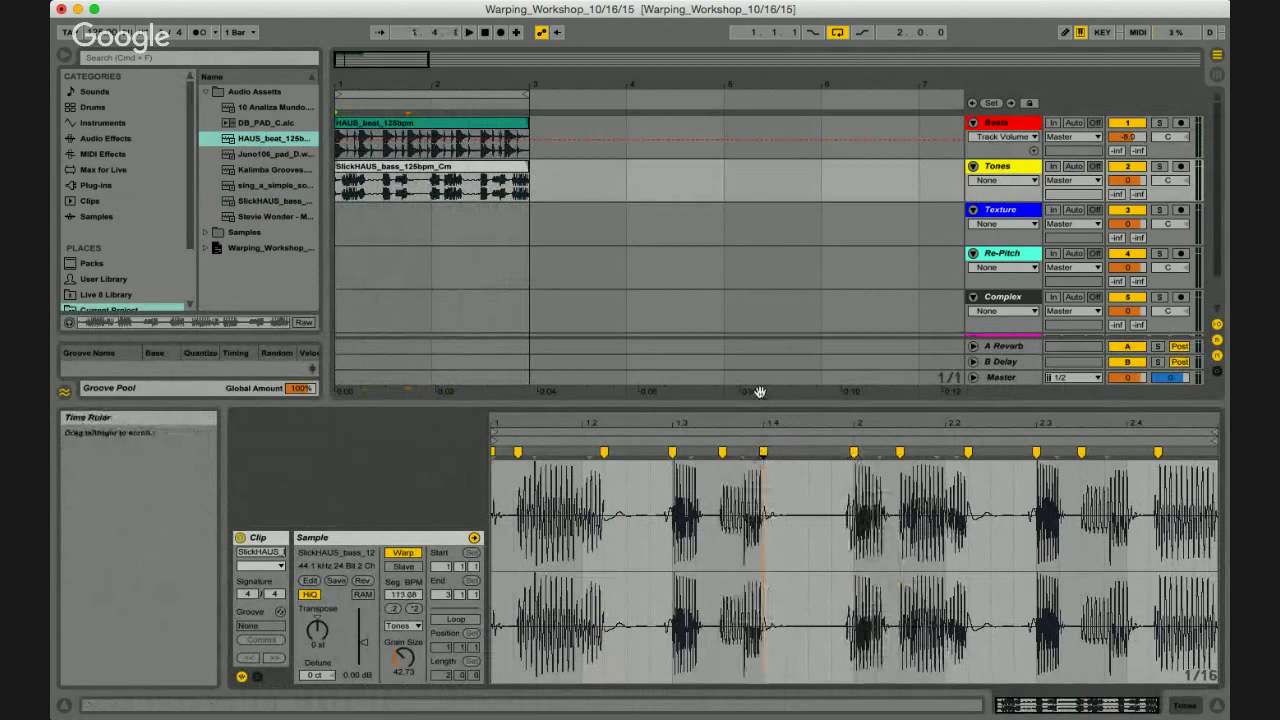
key("space")
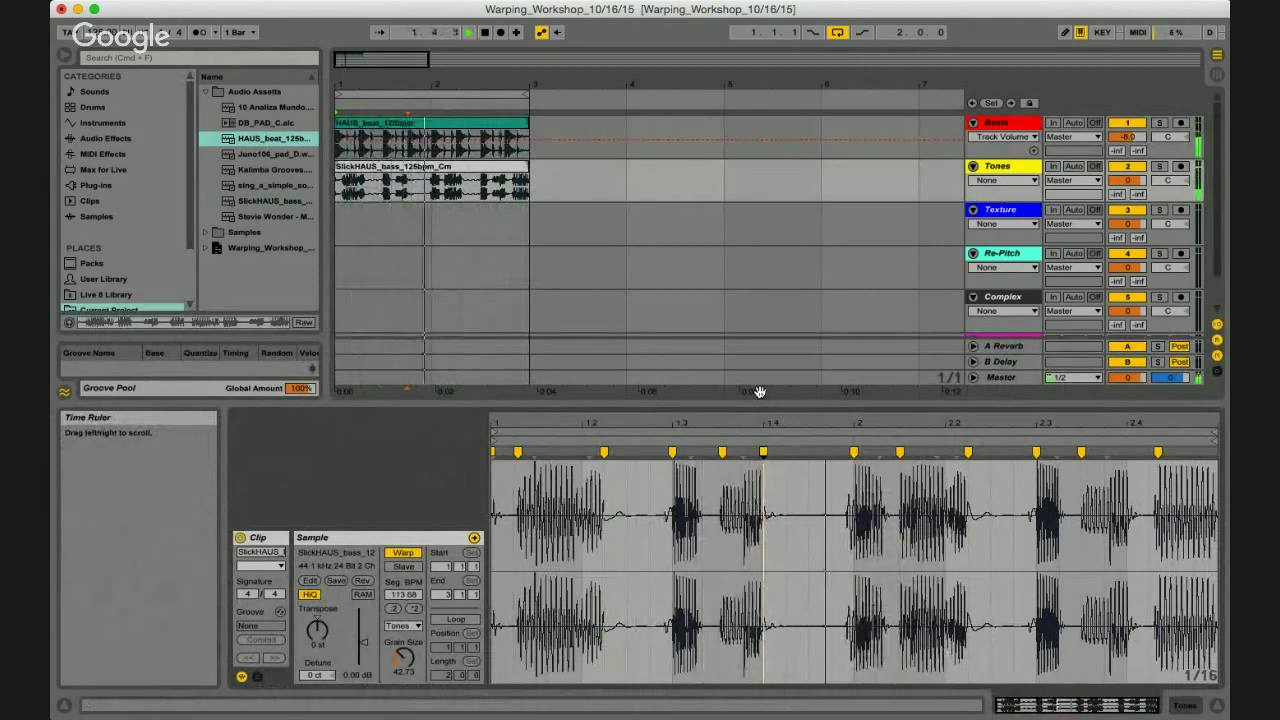
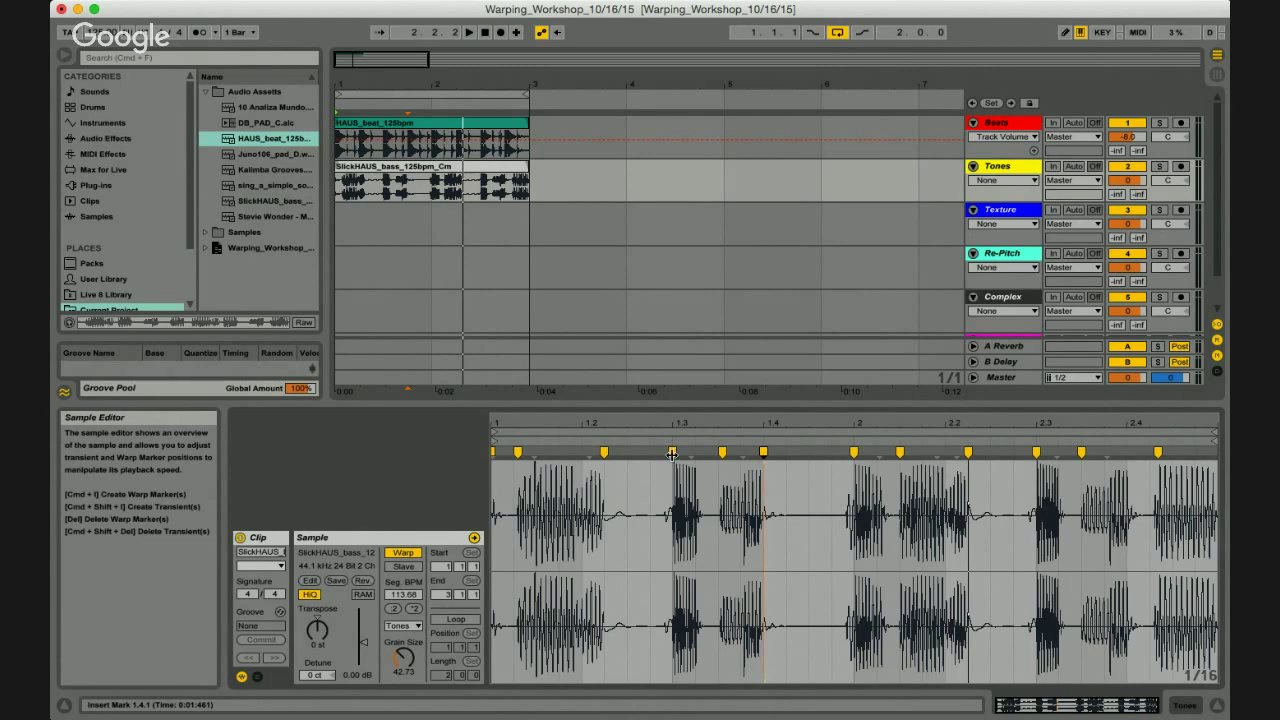
Try shifting the bass note at 1.3 earlier toward 1.2 with its warp marker, move it back to 1.3, and play the loop.
left_click_drag(672, 452, 618, 455)
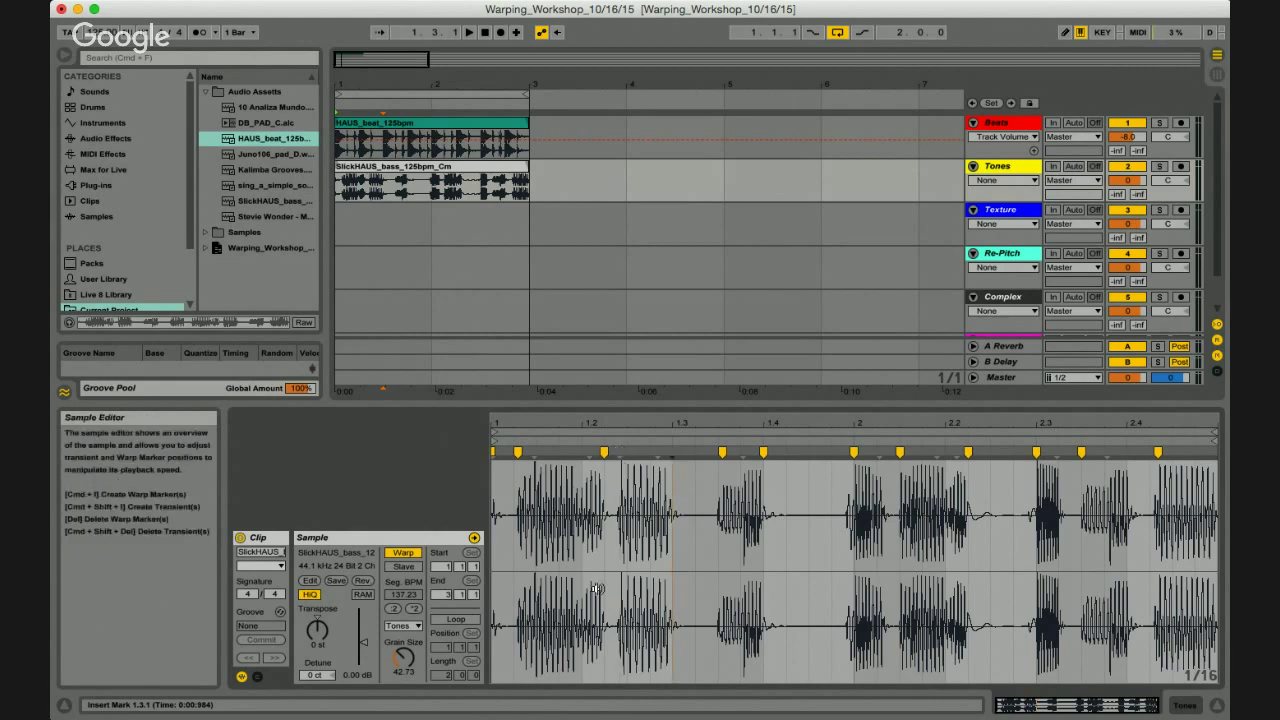
left_click(621, 452)
left_click_drag(621, 452, 673, 452)
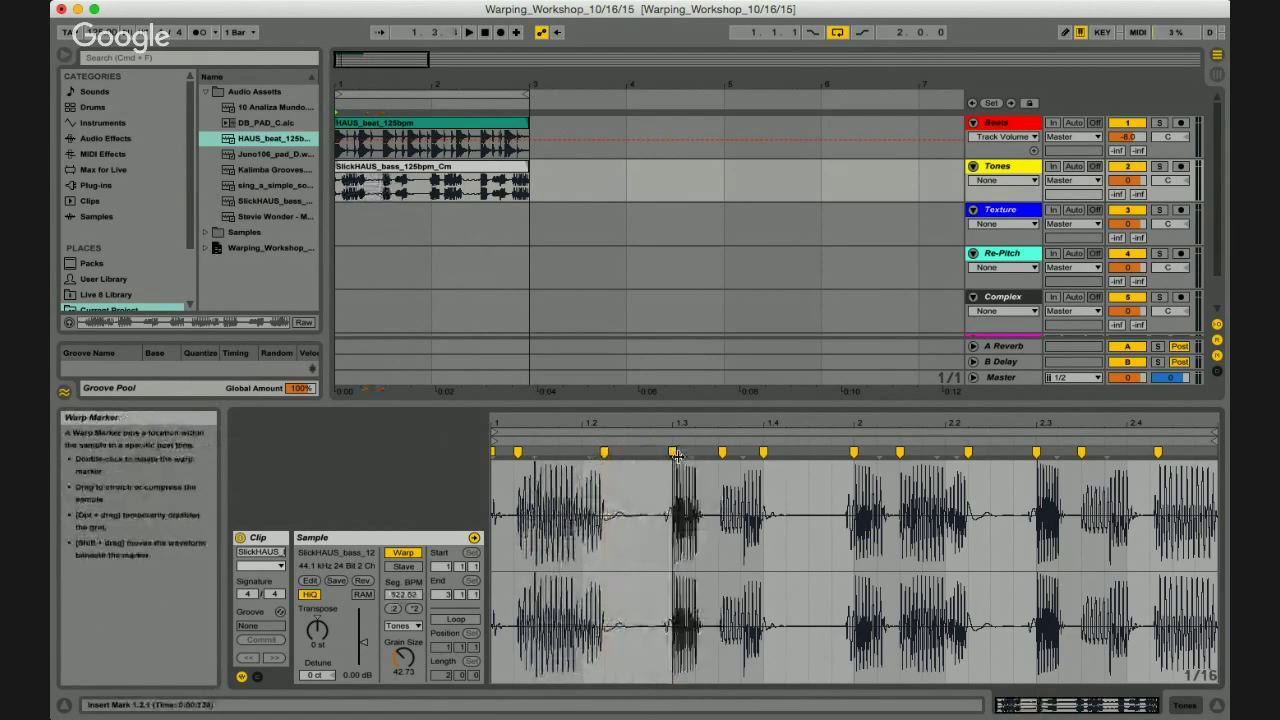
key("space")
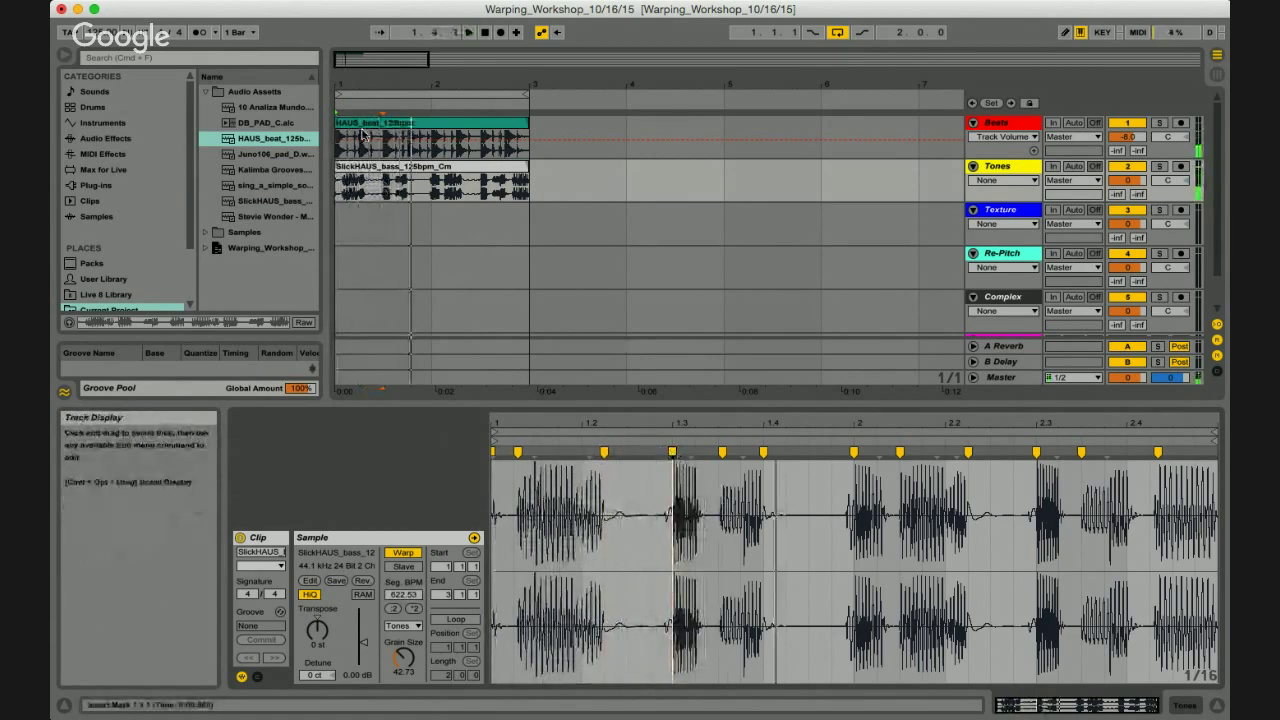
Select the HAUS_beat_125bpm clip on the Beats track and turn on warping for it.
left_click(430, 140)
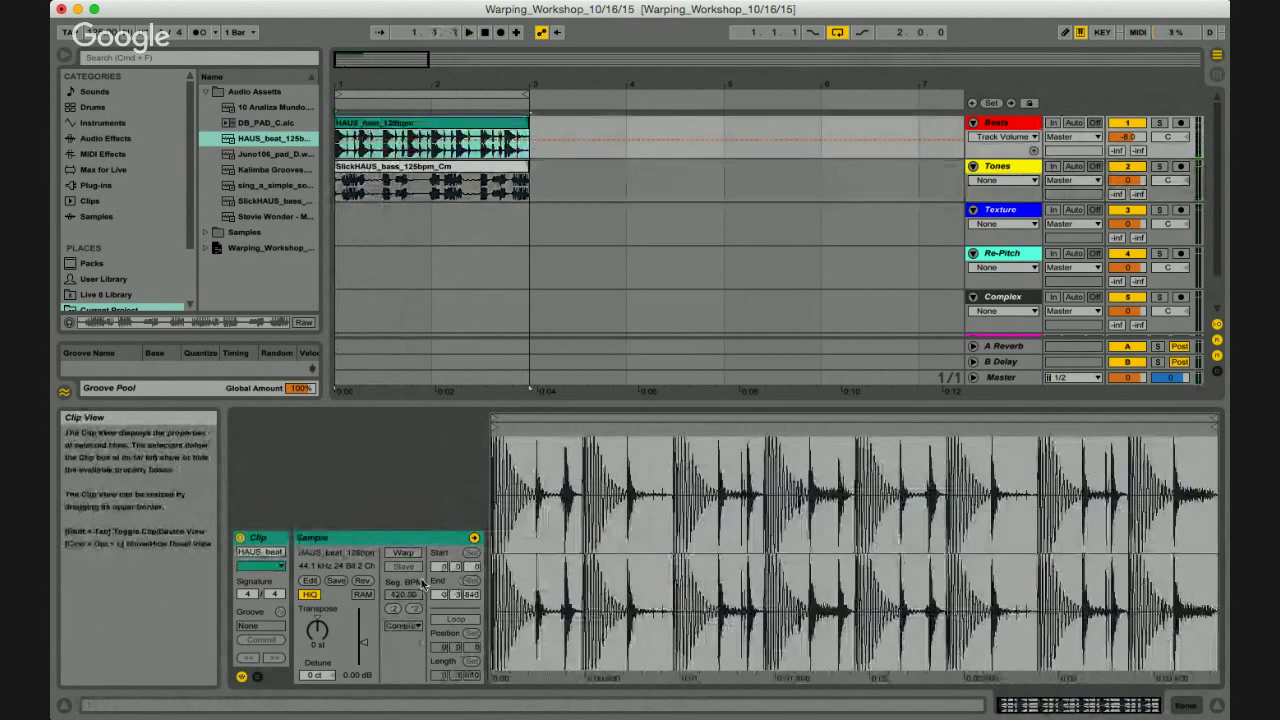
left_click(407, 633)
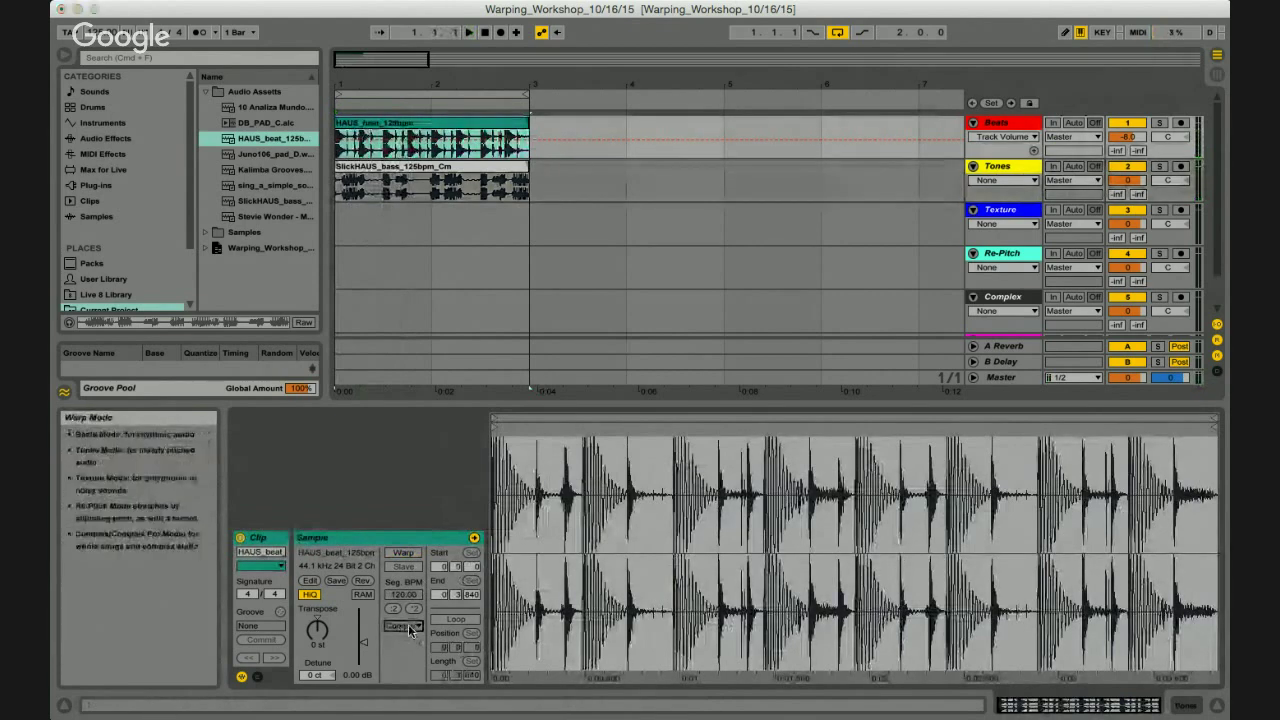
left_click(403, 565)
left_click(403, 553)
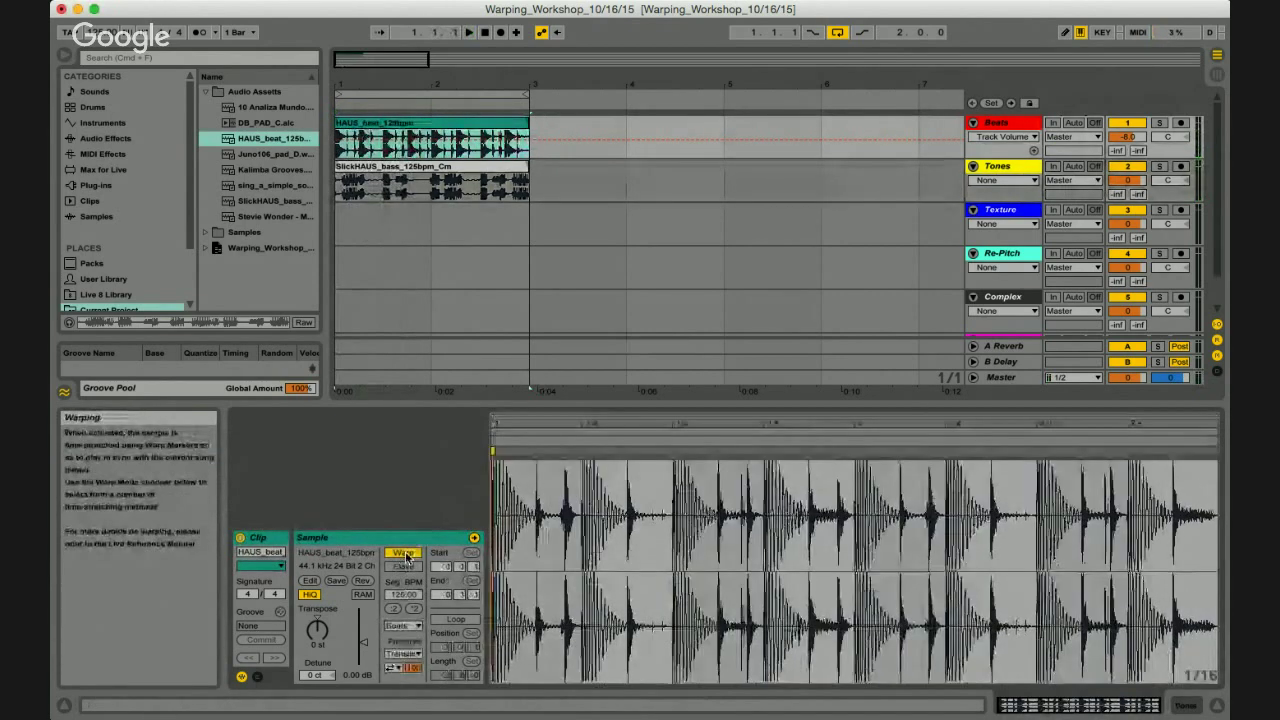
Pin the drum clip's kicks with warp markers on every beat from 1.2 to 2.4, and play the loop.
double_click(581, 452)
double_click(672, 452)
double_click(763, 452)
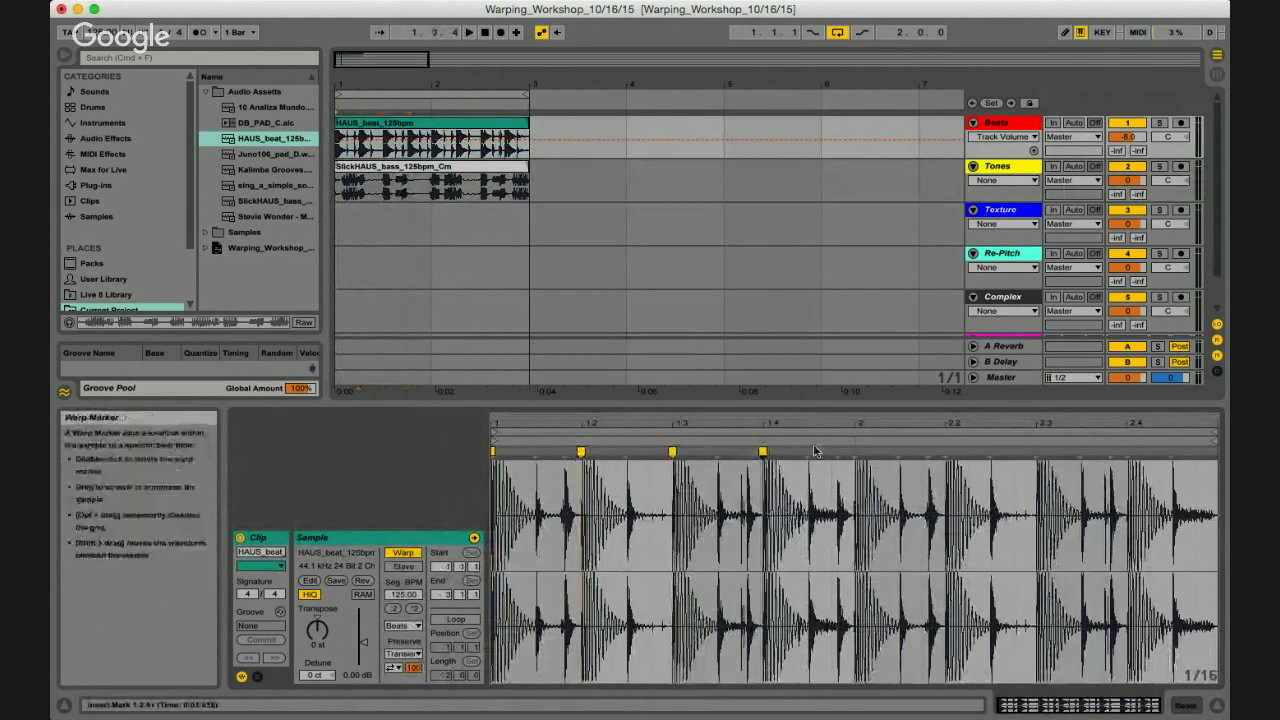
double_click(854, 452)
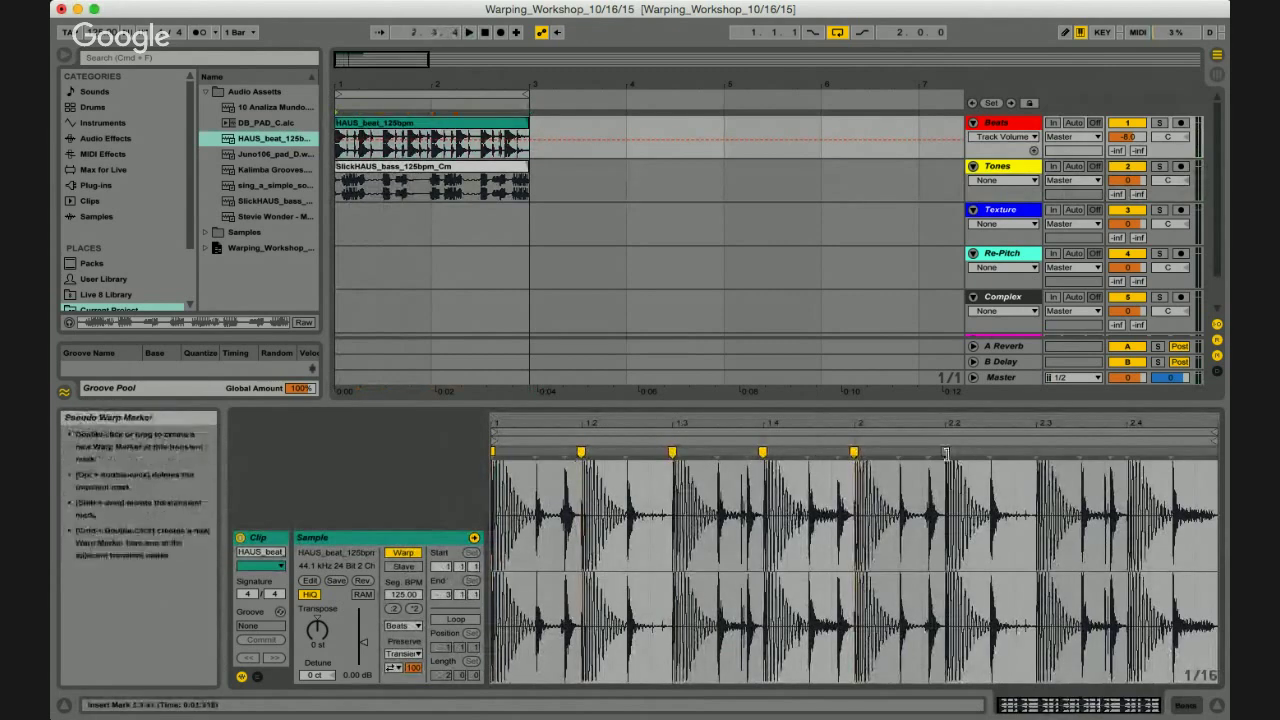
double_click(945, 452)
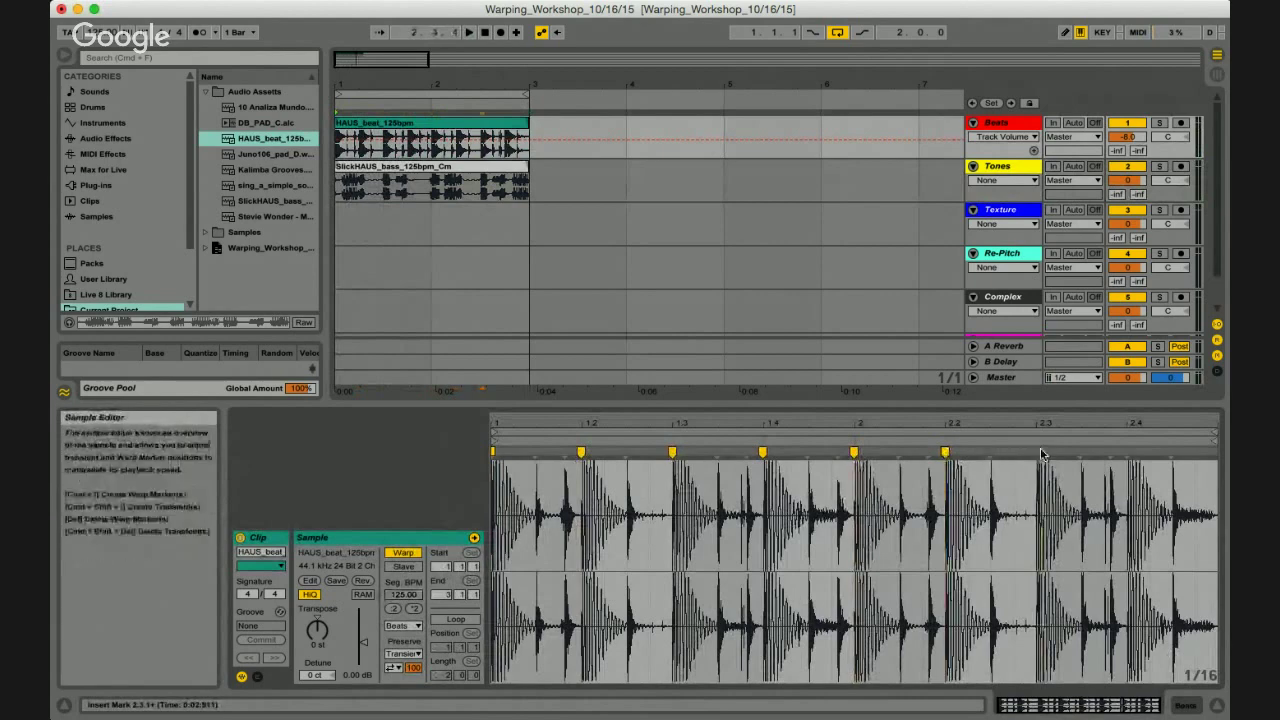
double_click(1035, 452)
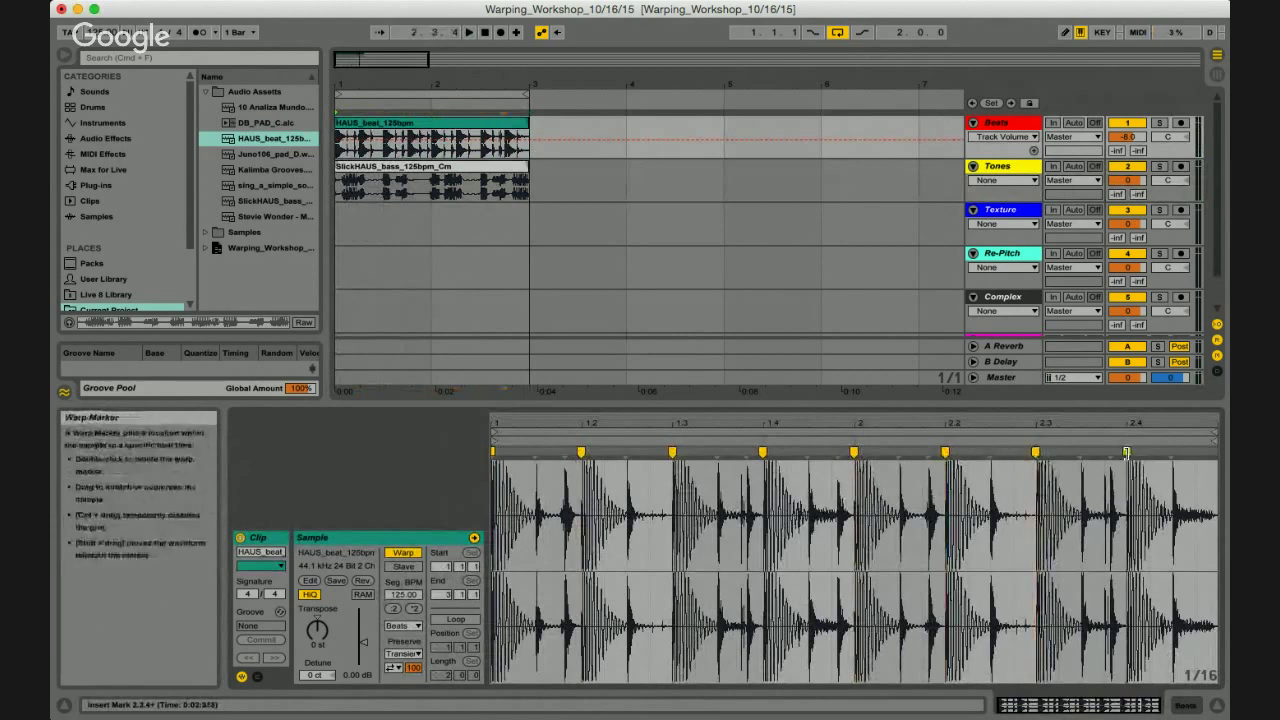
double_click(1127, 452)
key("space")
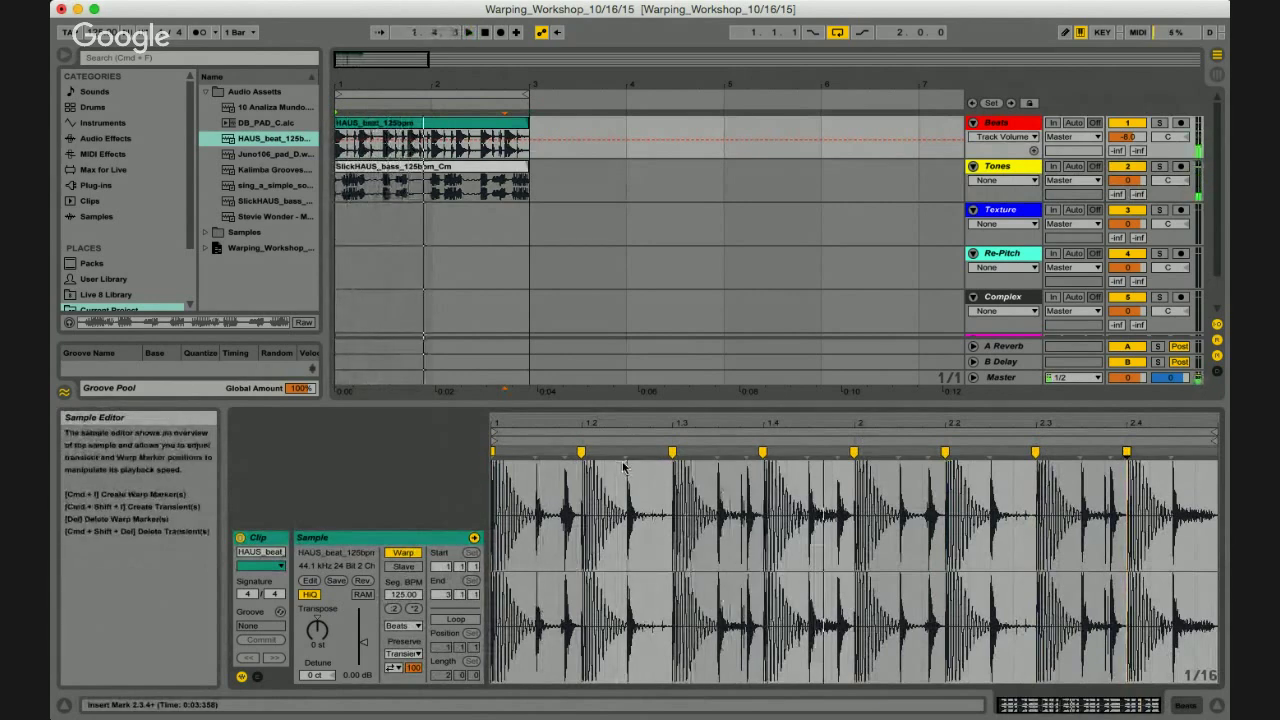
Pin the drum hit just before 1.2 with a warp marker, move the 1.2 kick's marker to 1.2.3, and play the loop.
key("space")
left_click_drag(592, 454, 578, 455)
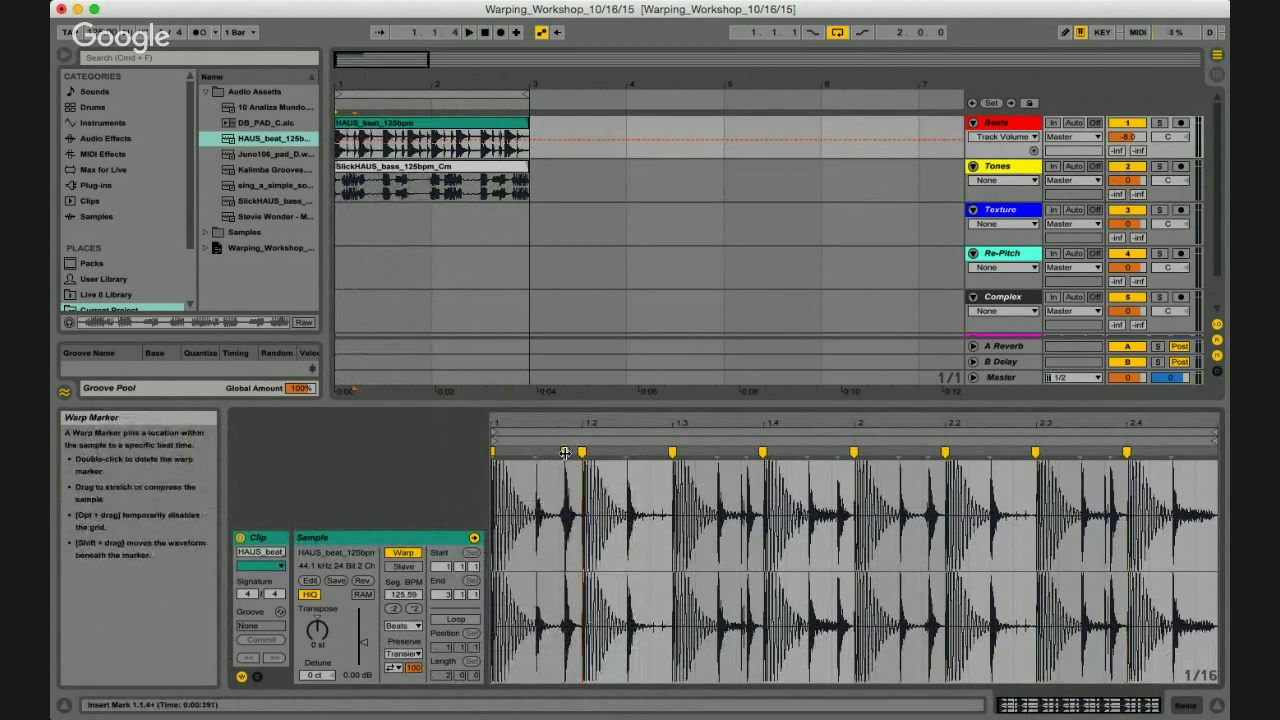
double_click(565, 453)
left_click_drag(597, 452, 627, 455)
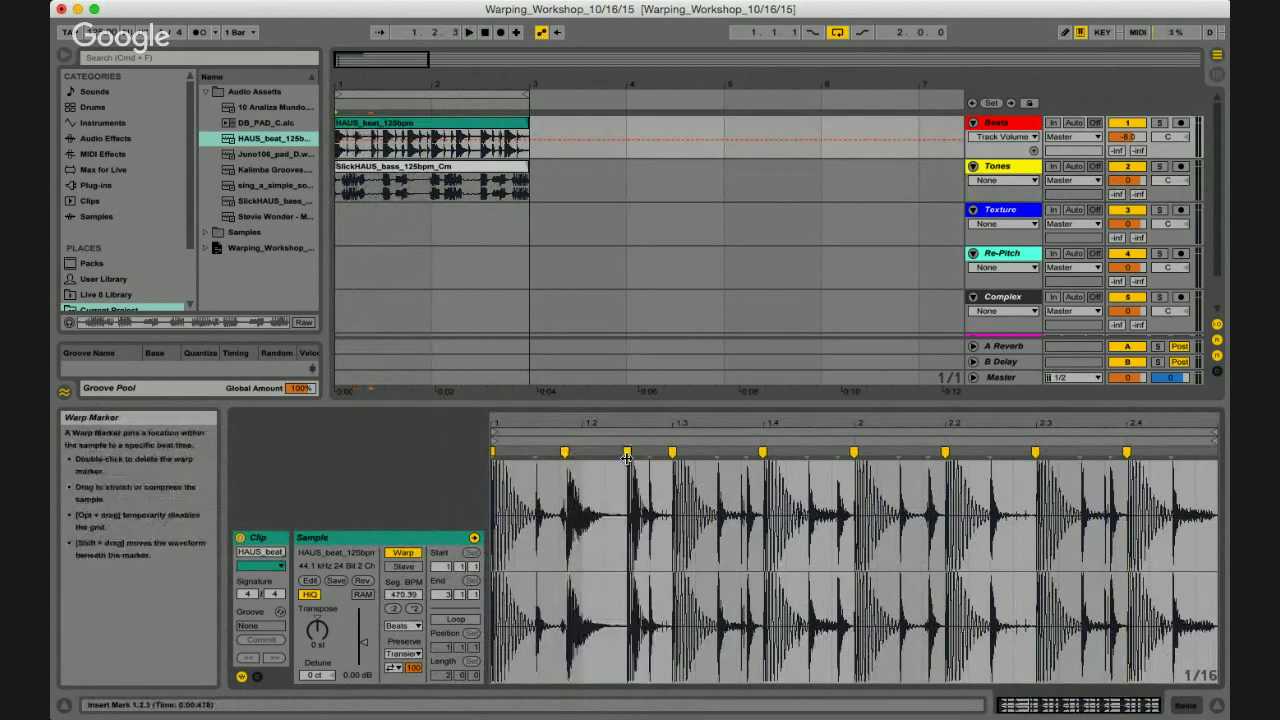
key("space")
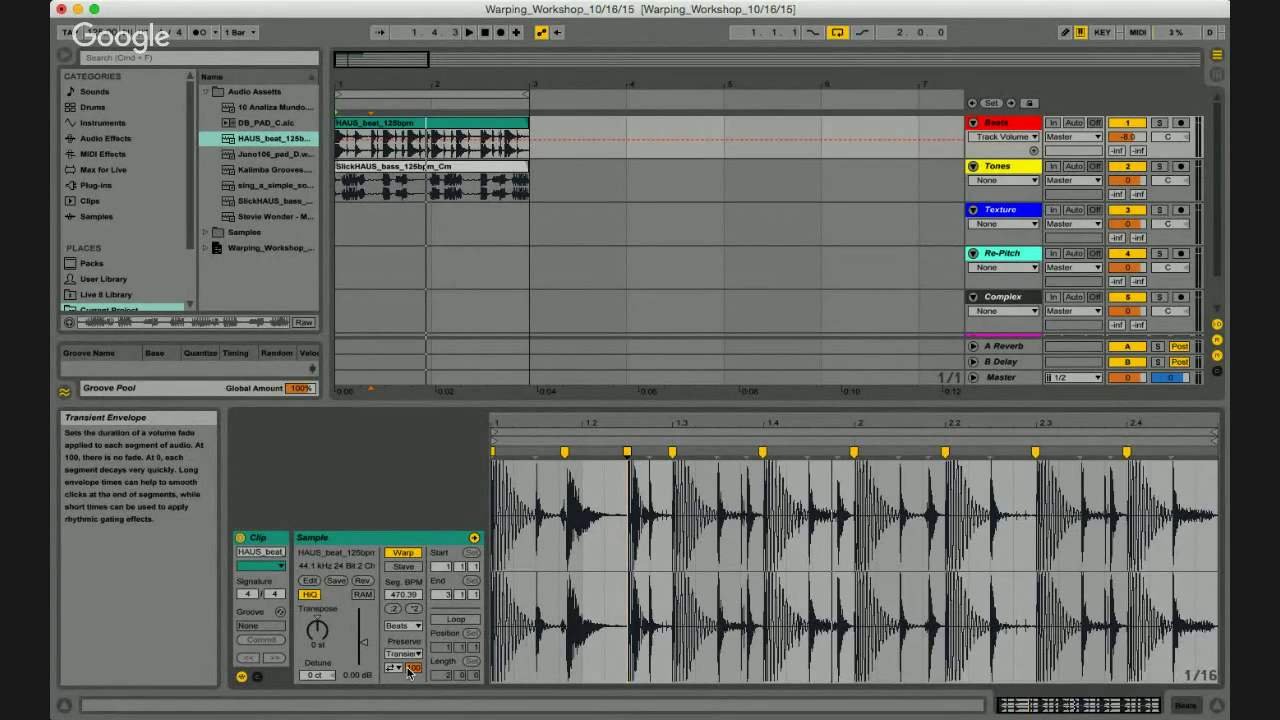
Pin the drum hit just before bar 2 with a warp marker, and move the 2.1 kick's marker to 2.1.3.
double_click(762, 452)
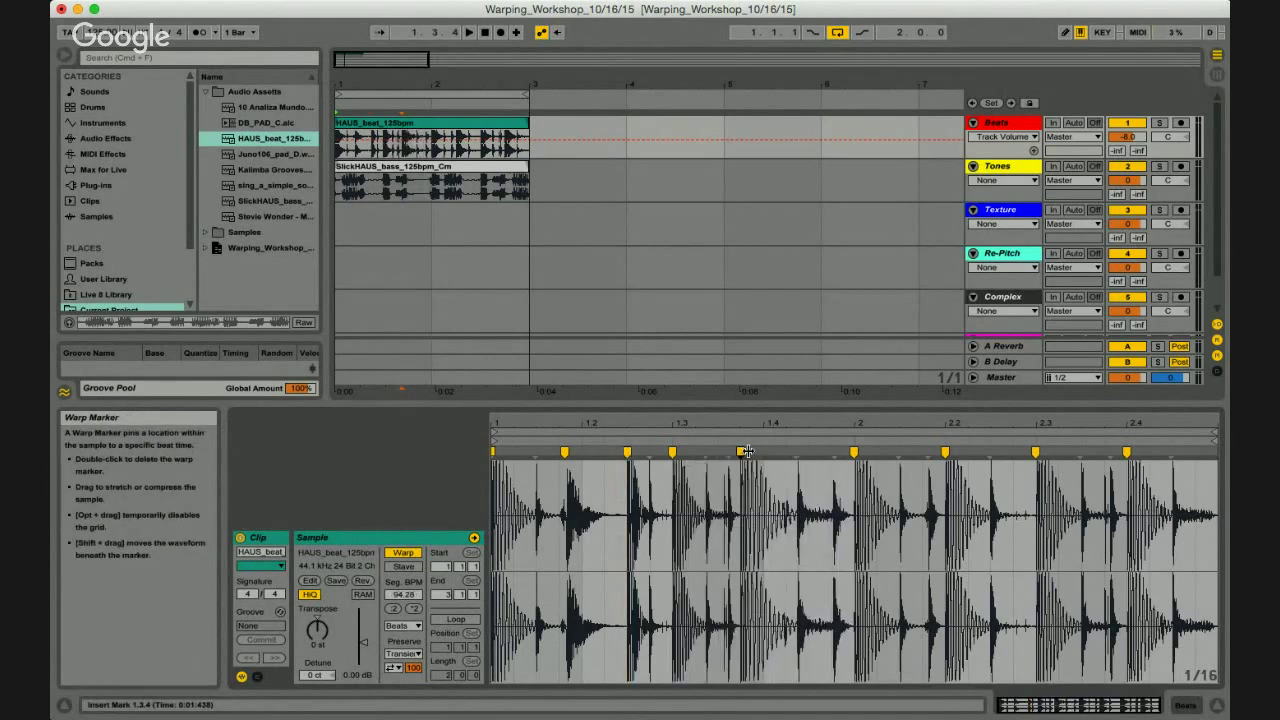
double_click(837, 452)
left_click_drag(853, 452, 903, 455)
Pin the drum hit at 2.2.3 with a warp marker, move the 2.3 kick's marker to 2.3.3, and play the loop.
double_click(989, 452)
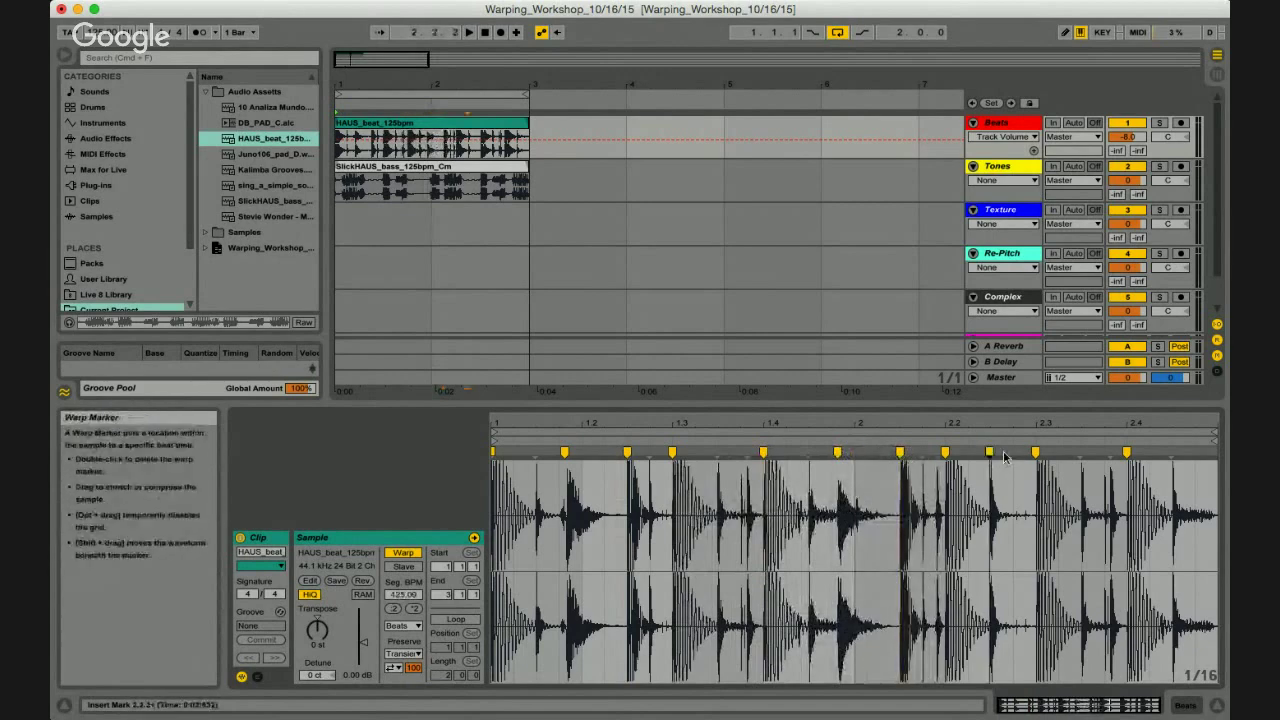
left_click_drag(1036, 452, 998, 455)
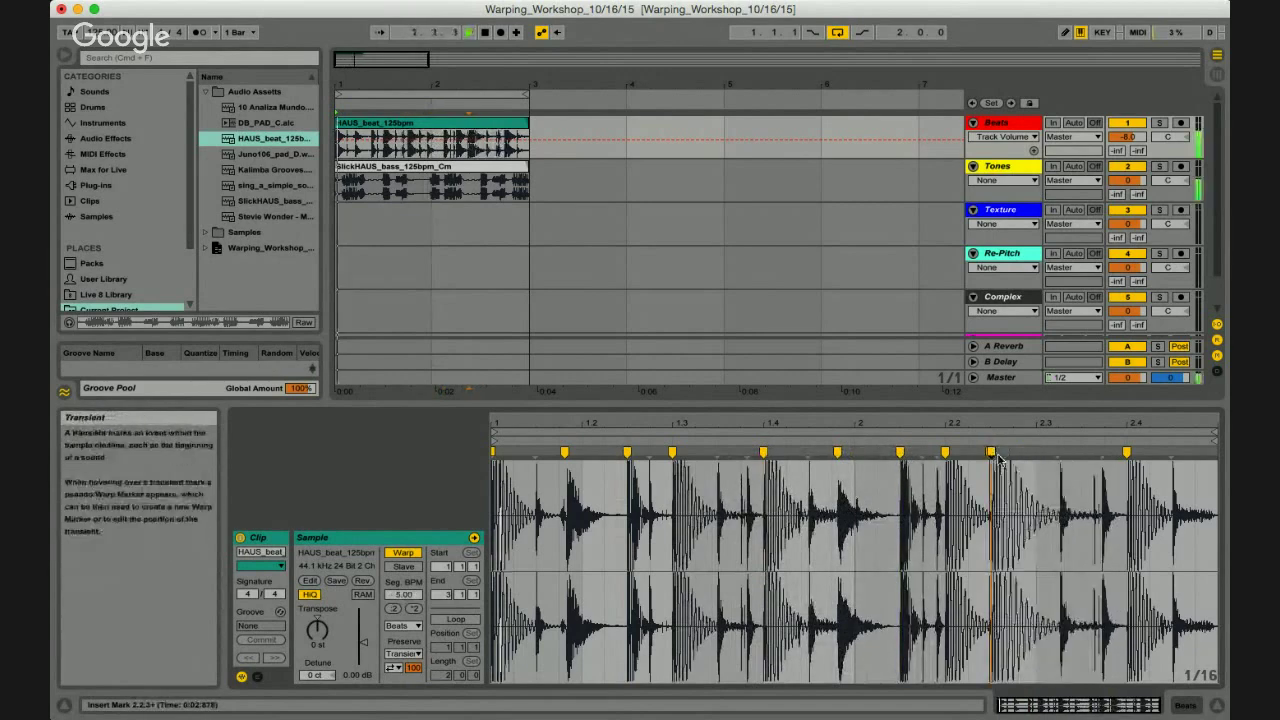
key("space")
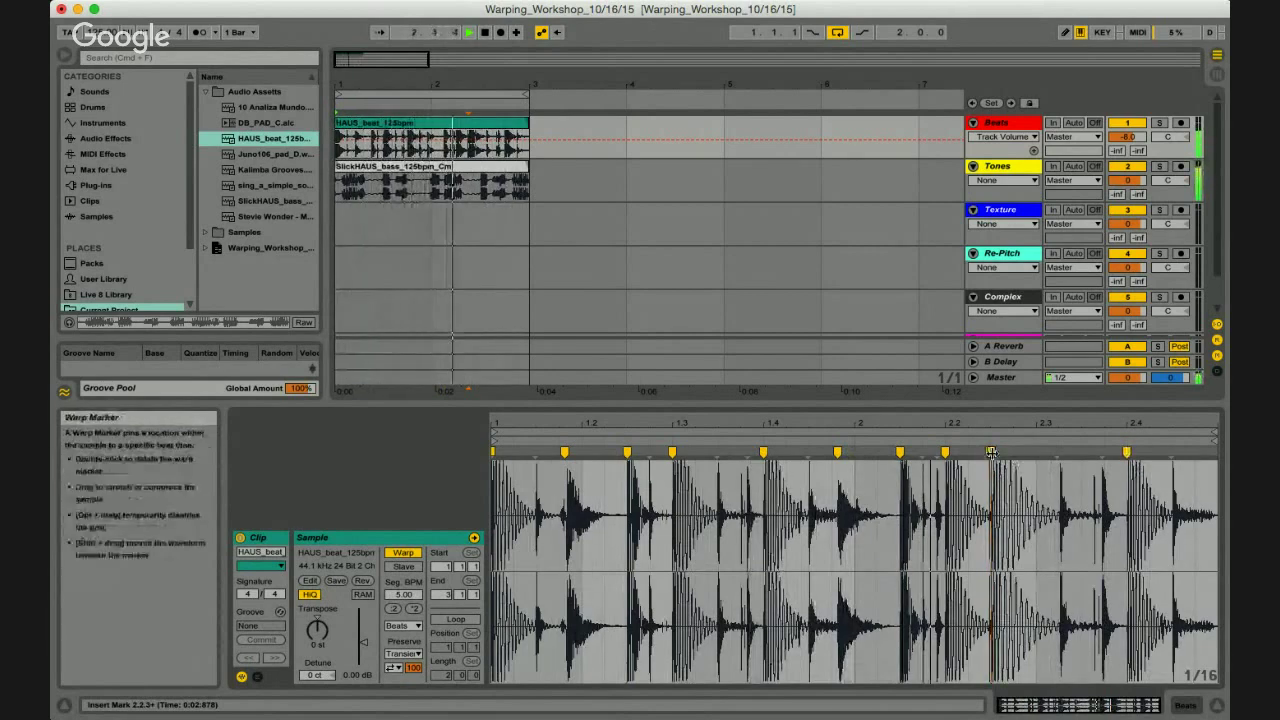
mouse_move(1058, 457)
left_mouse_down()
mouse_move(1046, 460)
mouse_move(1091, 459)
left_mouse_up()
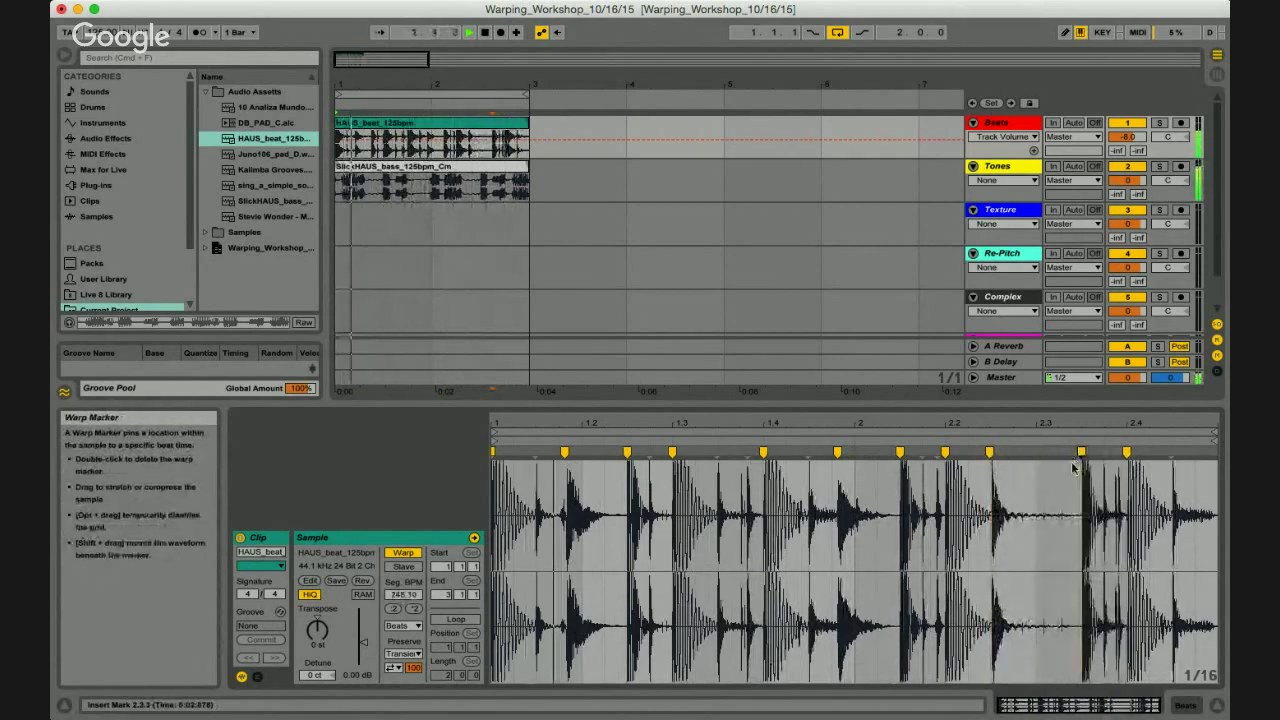
mouse_move(990, 453)
left_mouse_down()
mouse_move(1015, 455)
mouse_move(997, 458)
left_mouse_up()
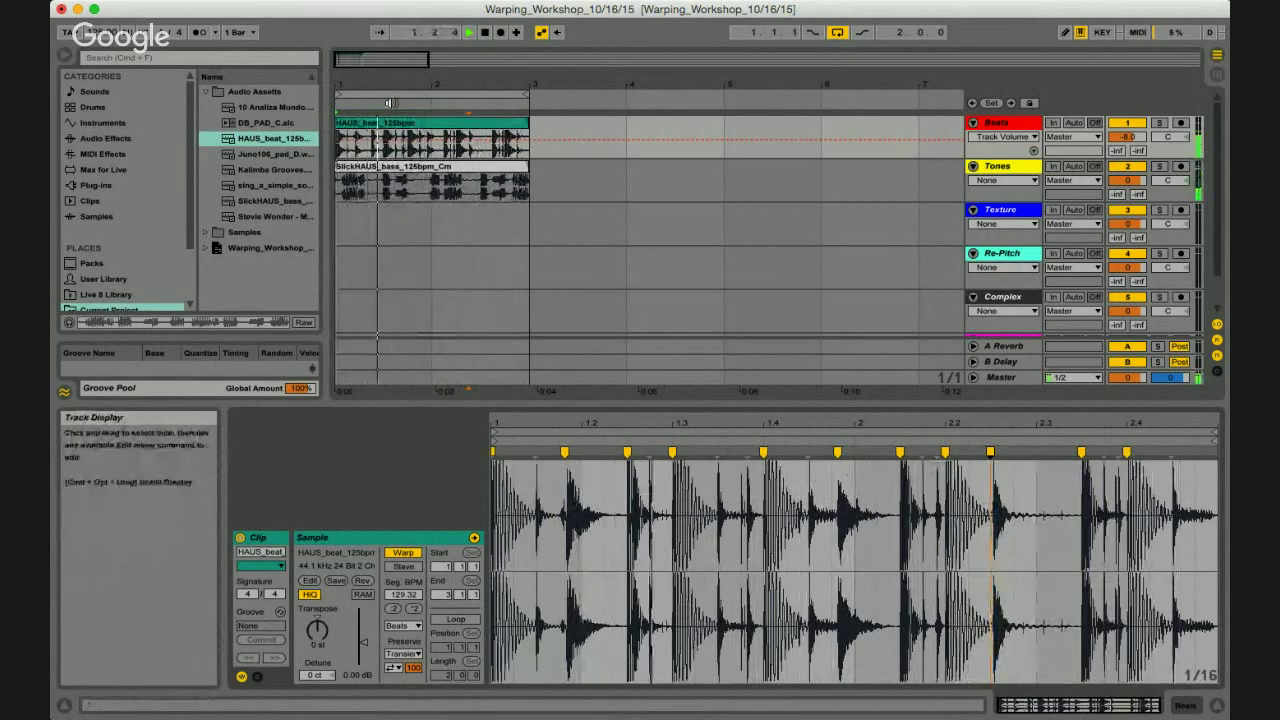
left_click_drag(379, 84, 449, 123)
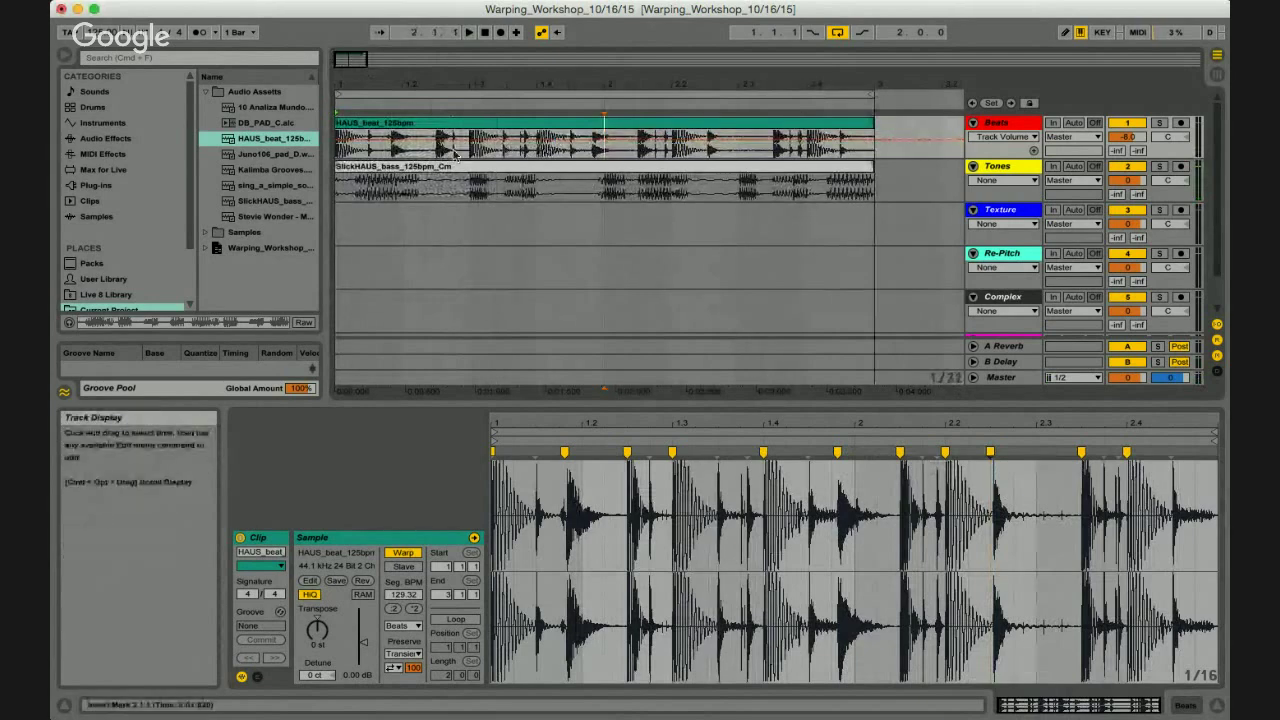
Copy the drum kick from 1.3.1 to 1.3.3, paste it at 2.1.1 on the Beats track, and play the loop.
left_click_drag(478, 152, 502, 157)
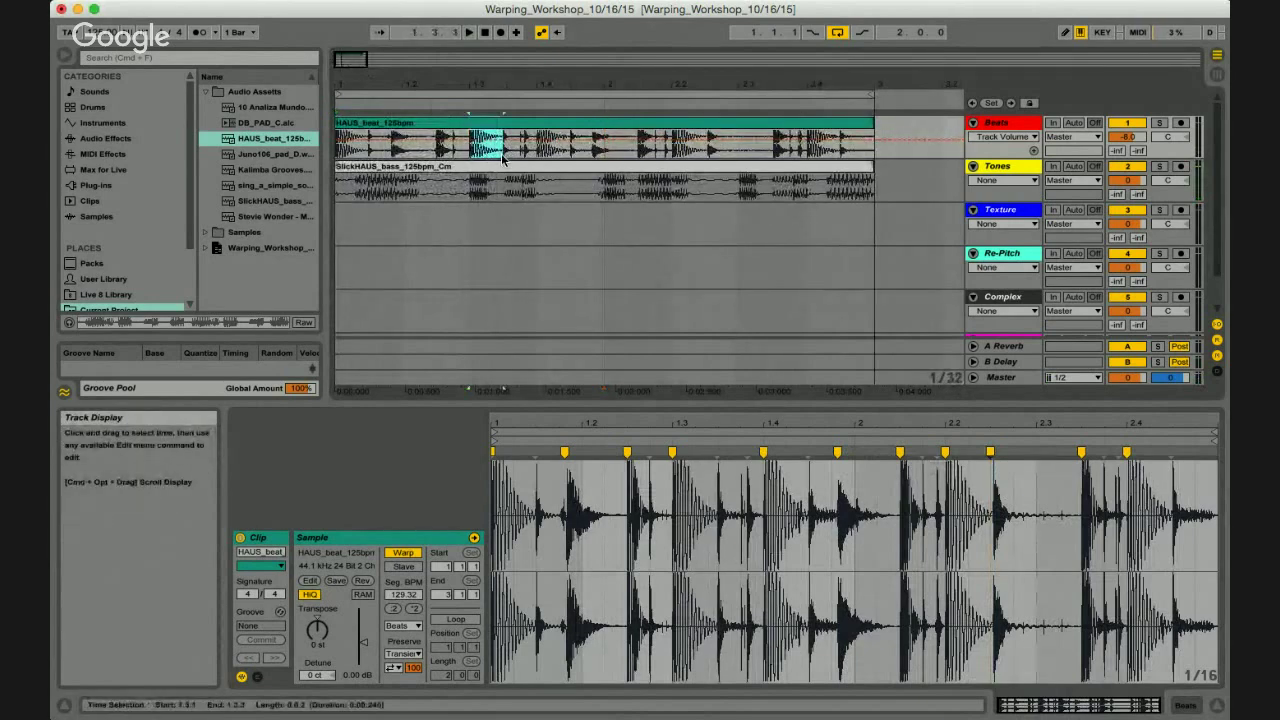
left_click(604, 150)
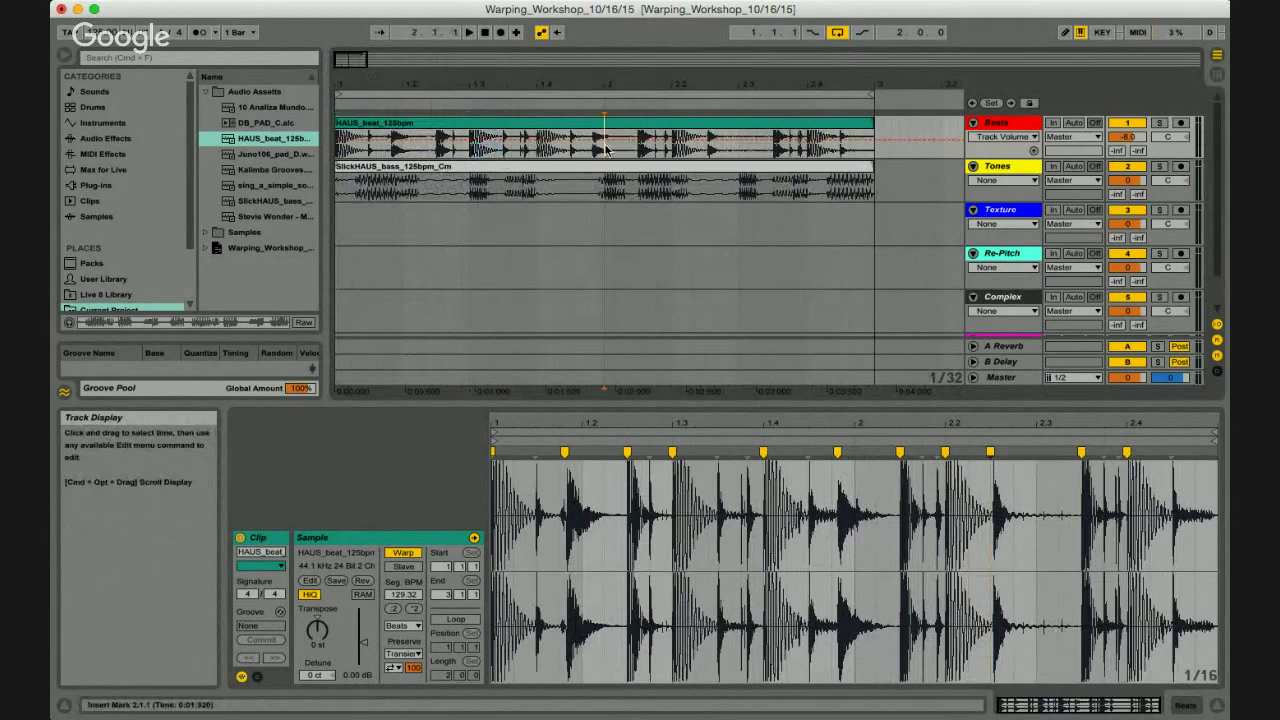
left_click_drag(604, 150, 638, 150)
key("super+e")
key("space")
key("minus")
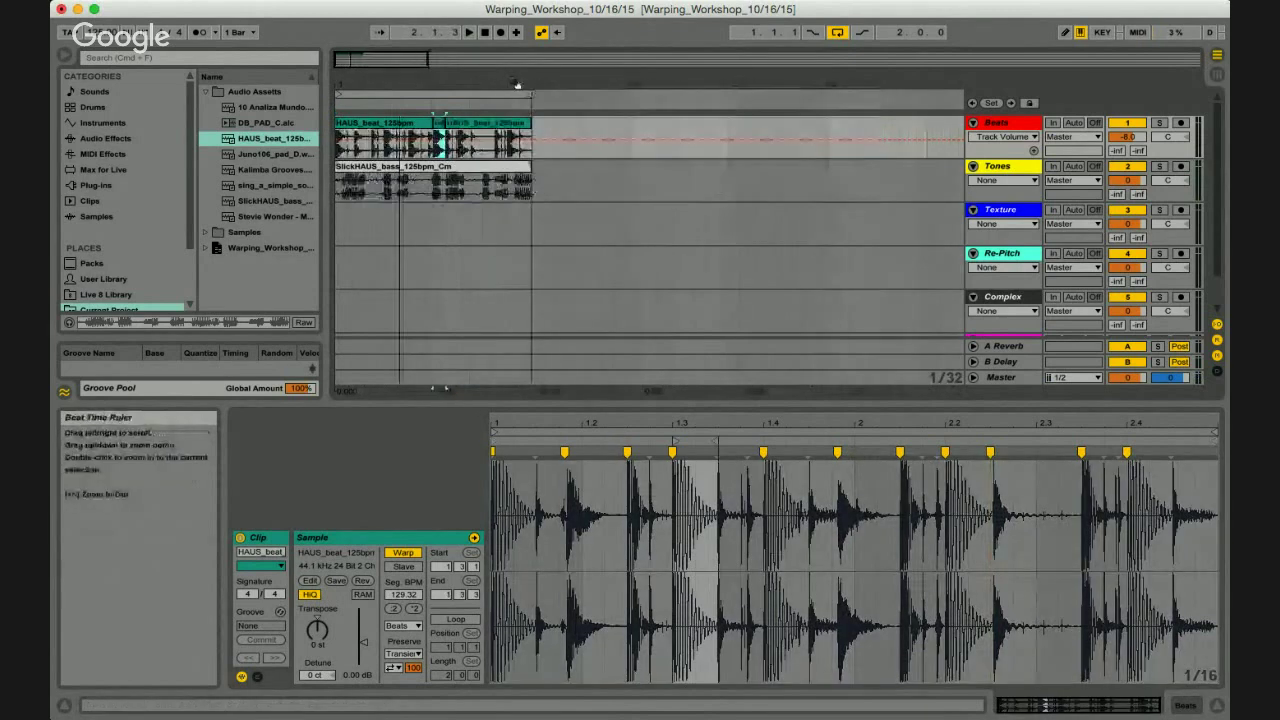
left_click(388, 125)
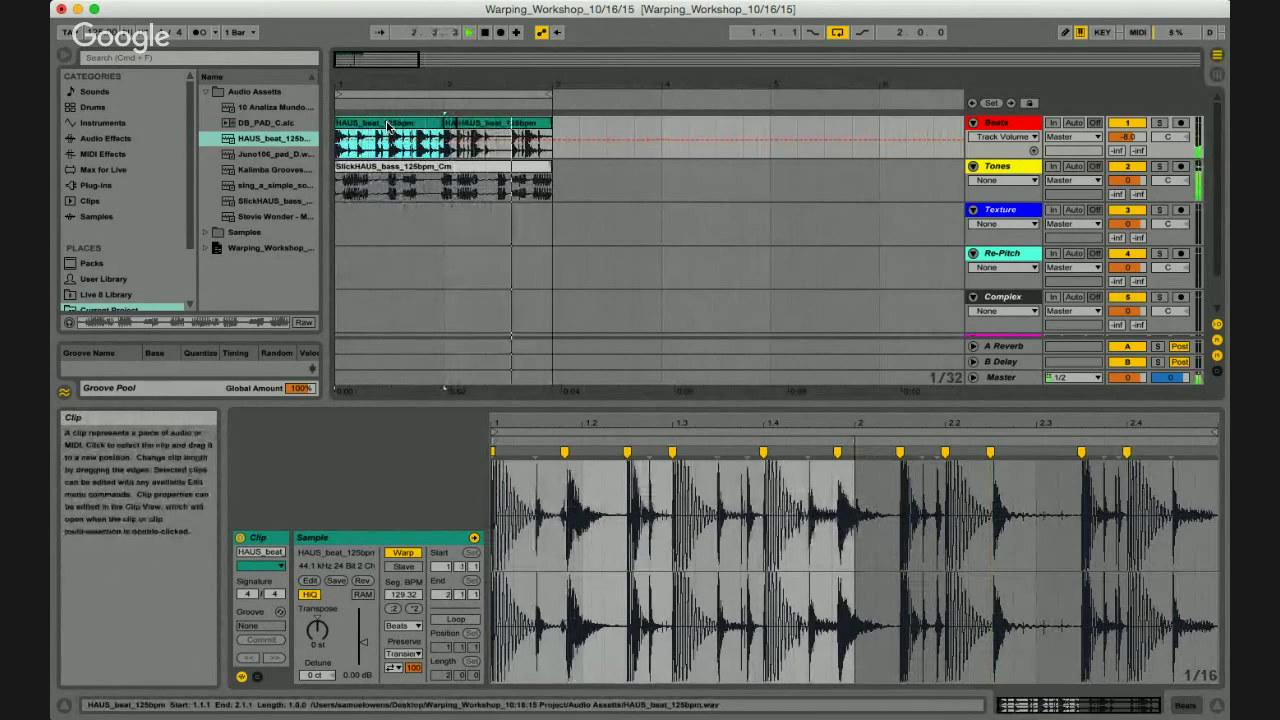
left_click(490, 140)
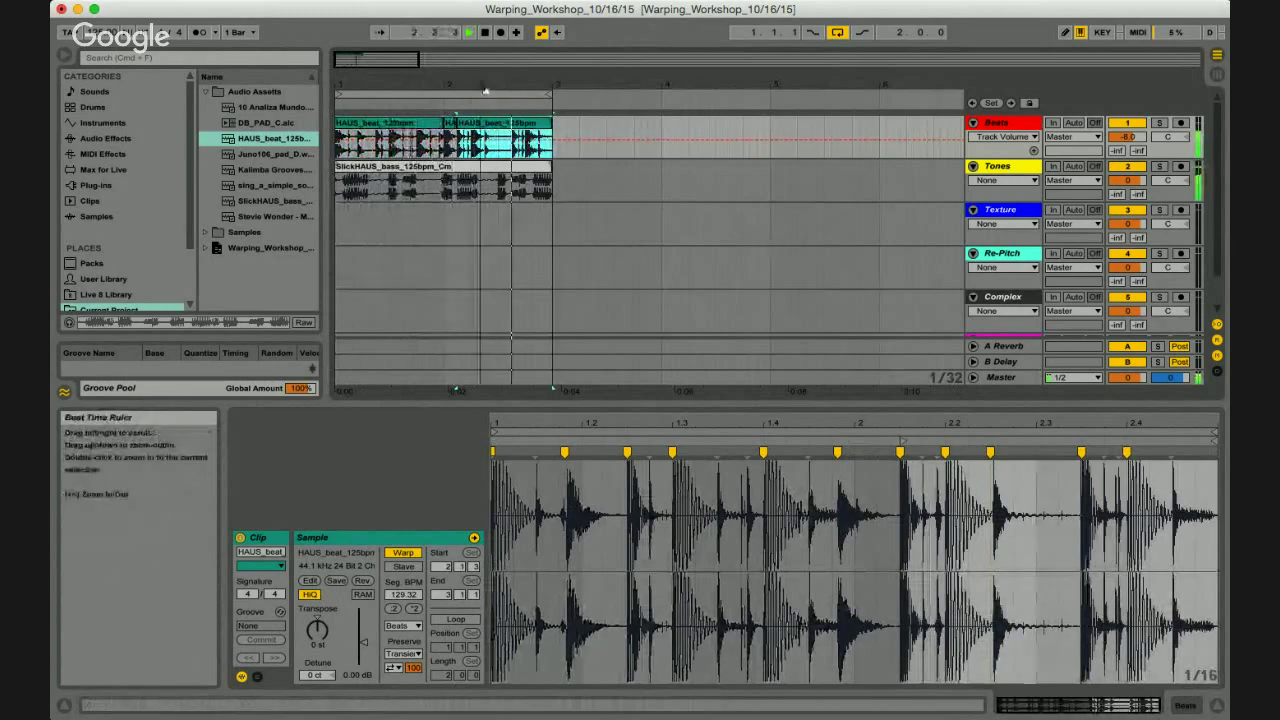
Copy the drum kick from 2.2.1 to 2.2.3, paste it at 2.3.1 on the Beats track, and play the loop.
key("plus")
left_click_drag(449, 155, 497, 185)
left_click(552, 151)
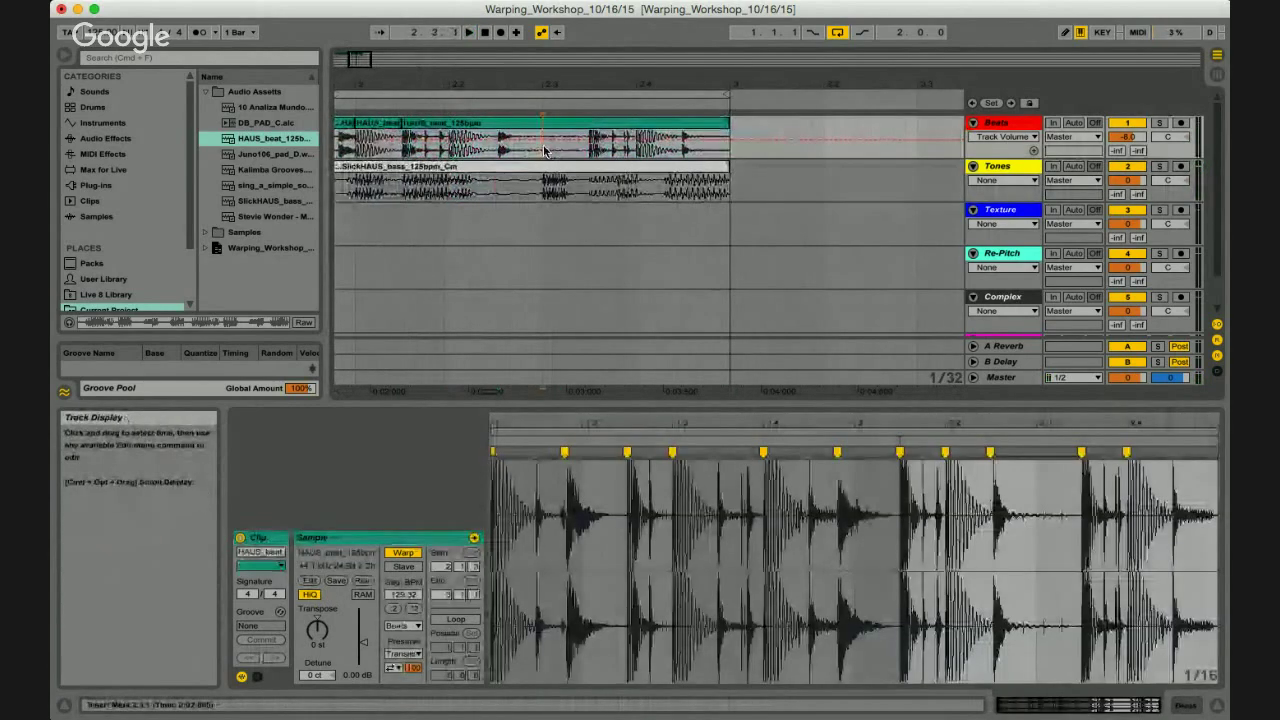
left_click_drag(449, 155, 497, 152)
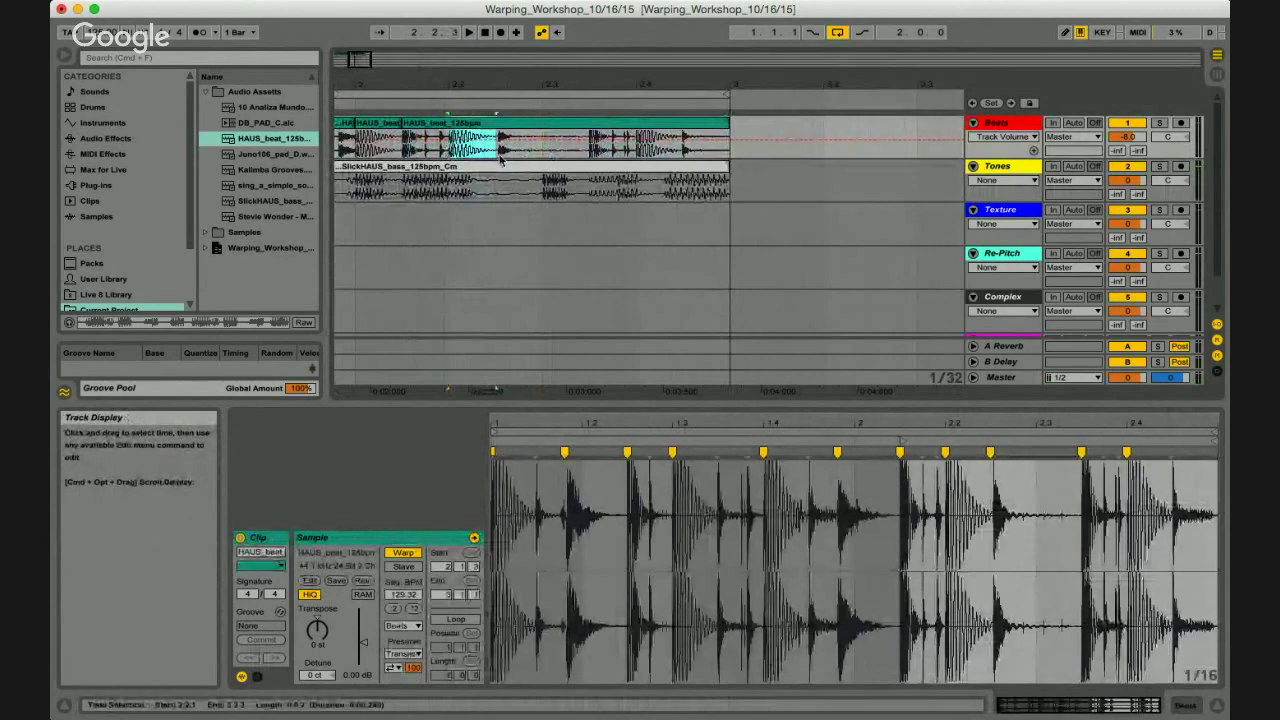
left_click(544, 151)
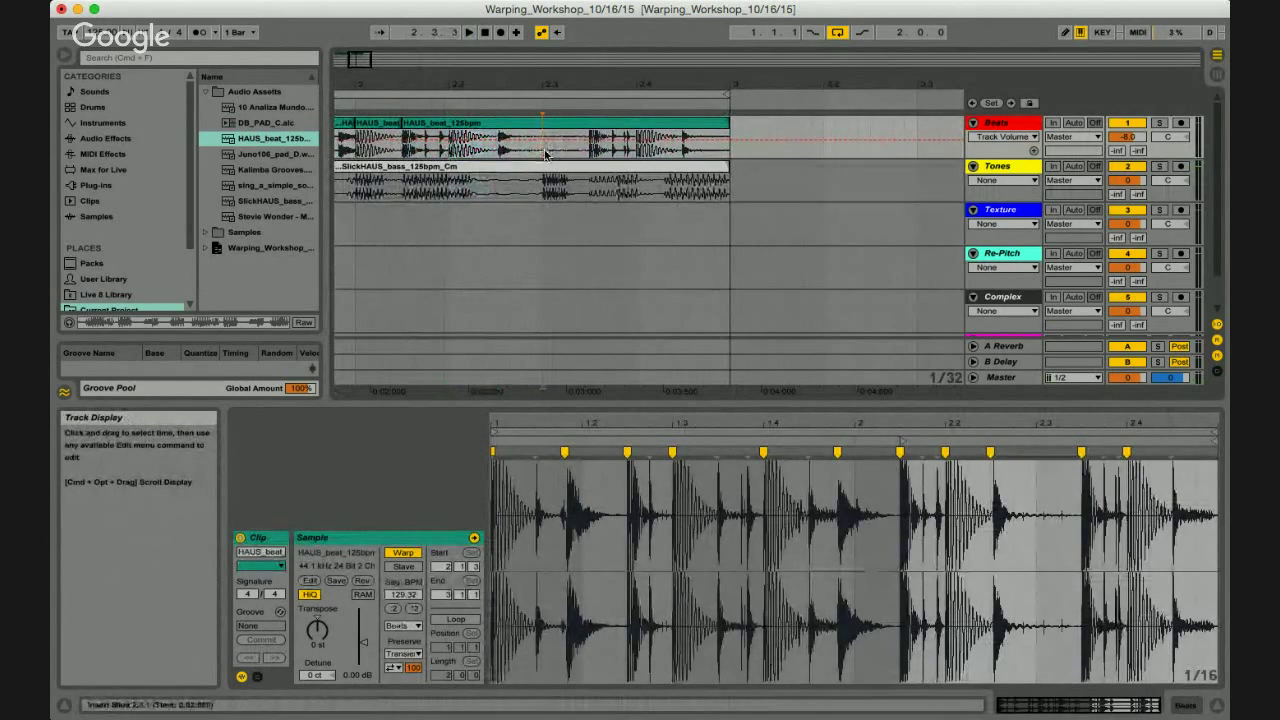
key("super+e")
key("super+a")
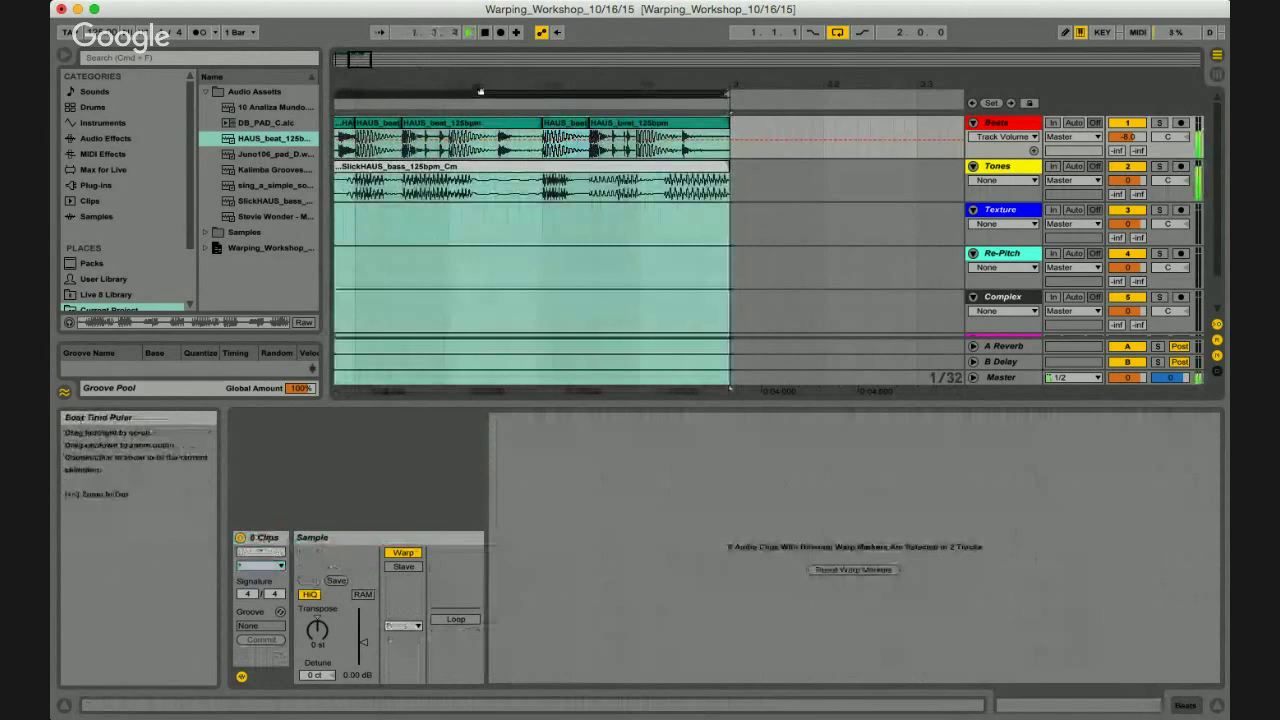
left_click_drag(480, 92, 570, 92)
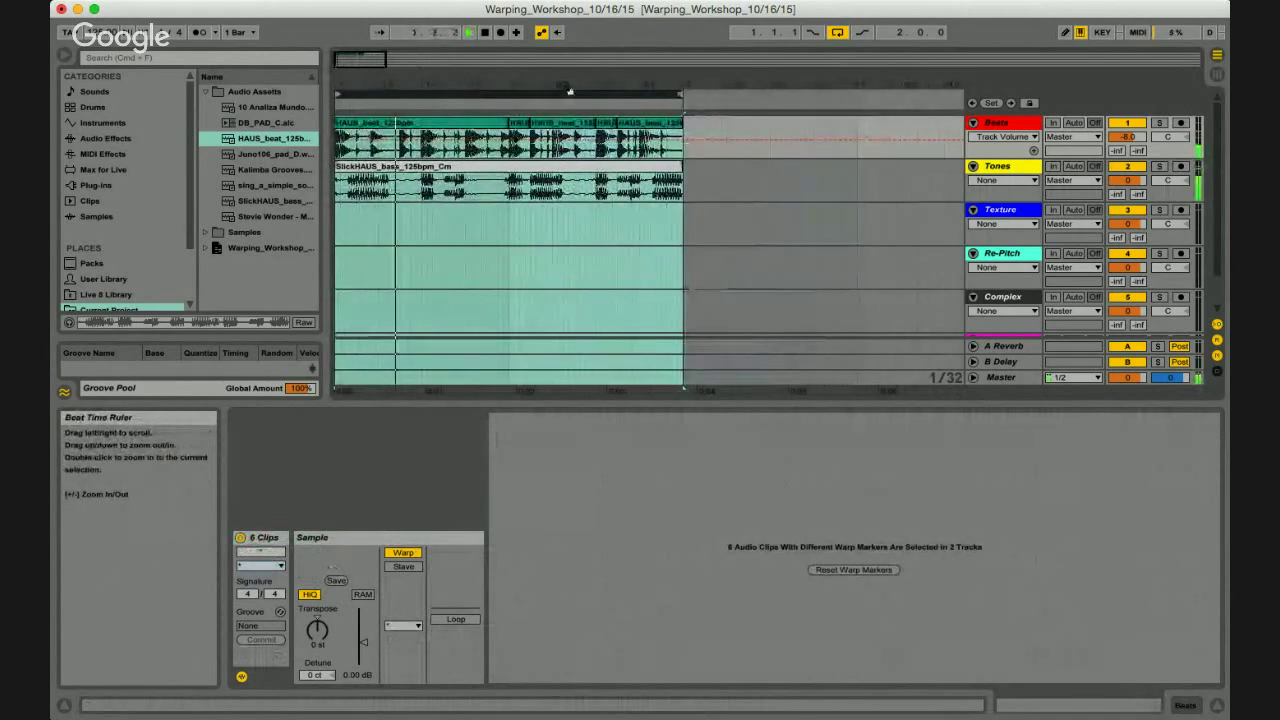
Delete all the drum and bass clips from the Beats and Tones tracks.
left_click(463, 172)
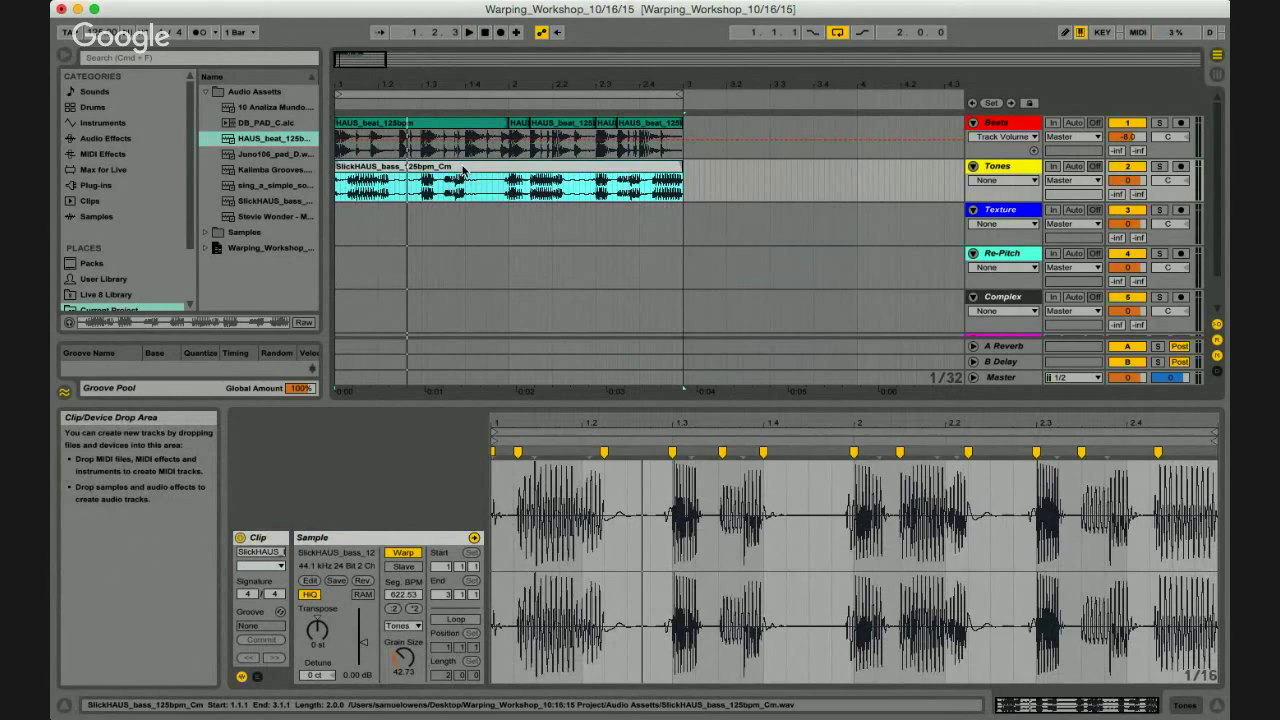
scroll(631, 214, "down", 1)
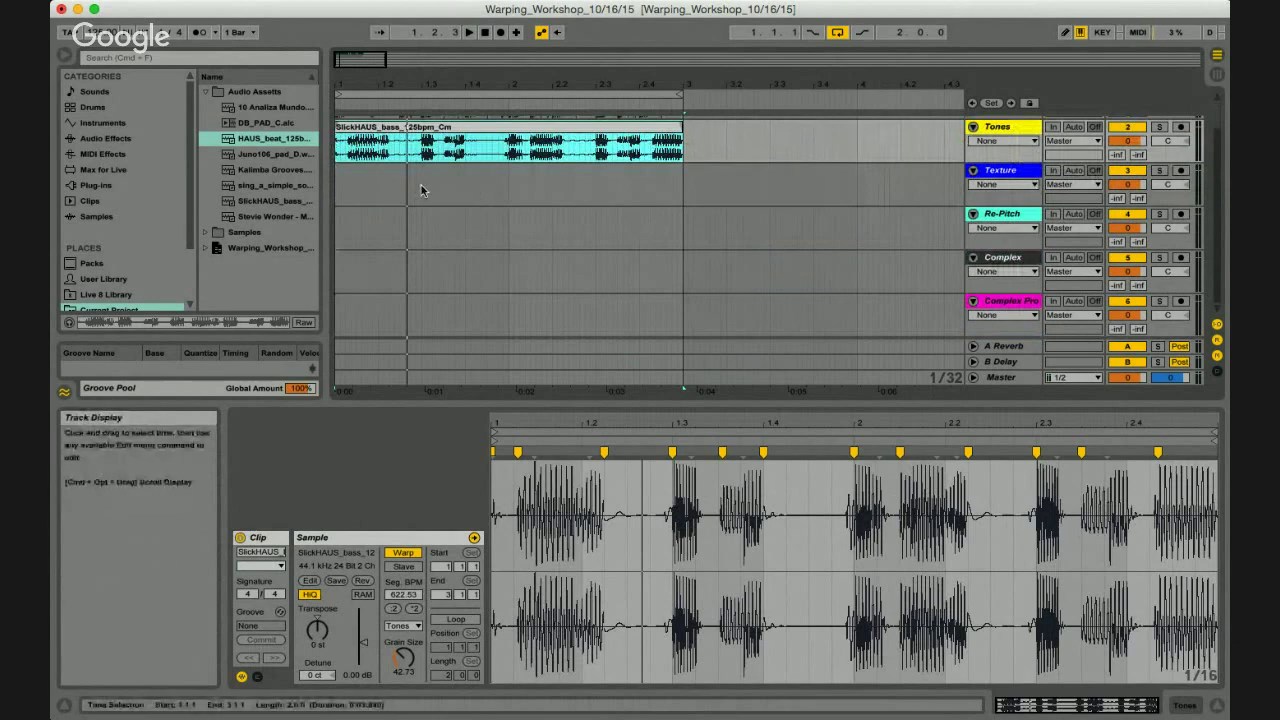
scroll(985, 199, "up", 1)
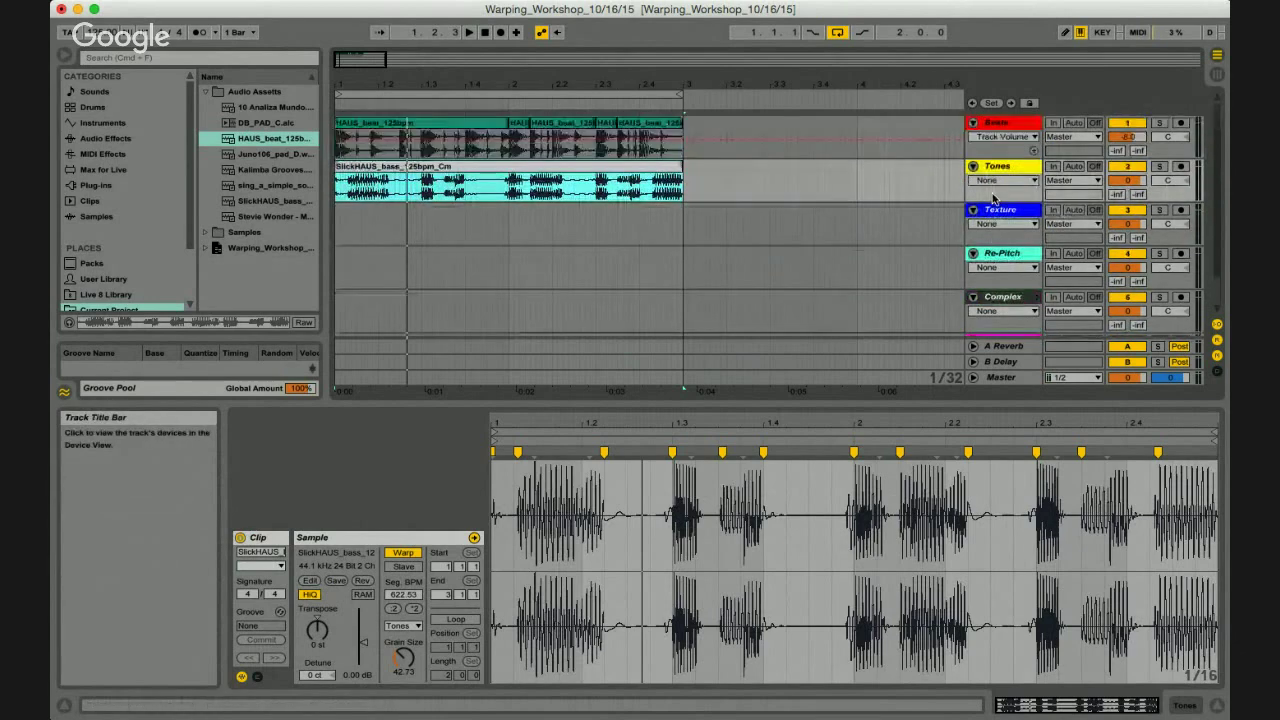
left_click_drag(686, 194, 340, 120)
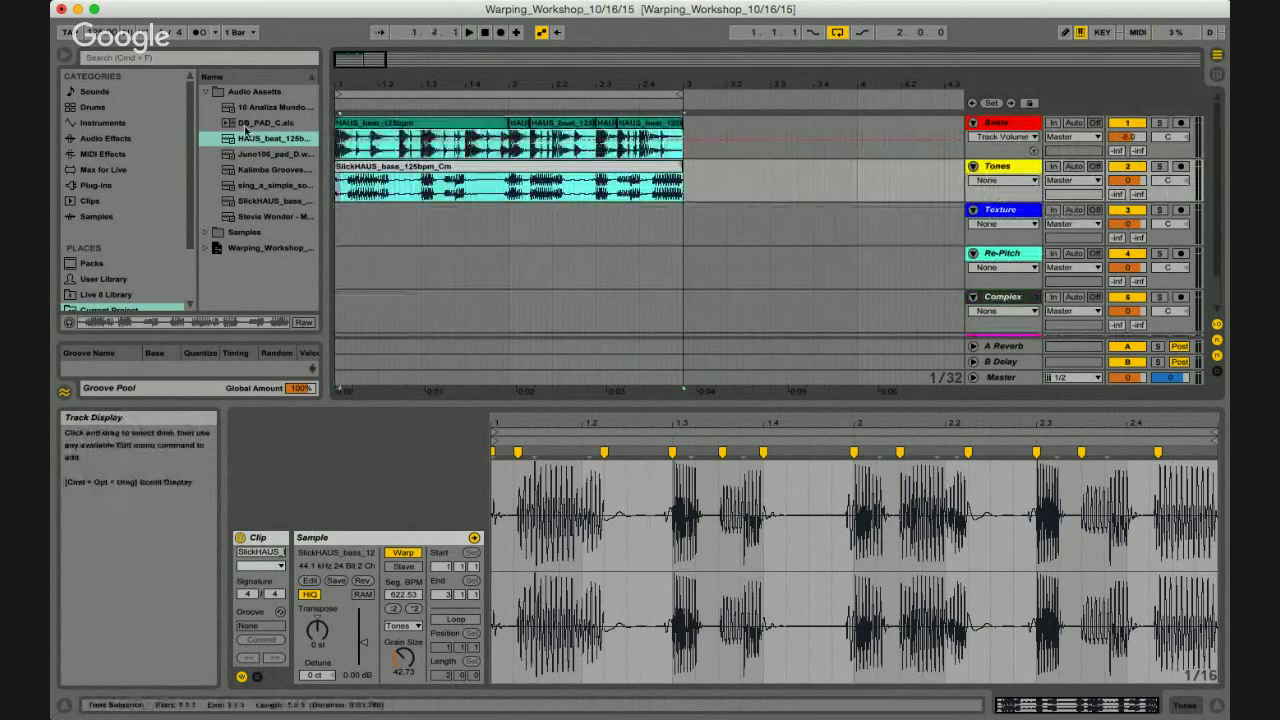
left_click(210, 112)
scroll(347, 201, "down", 1)
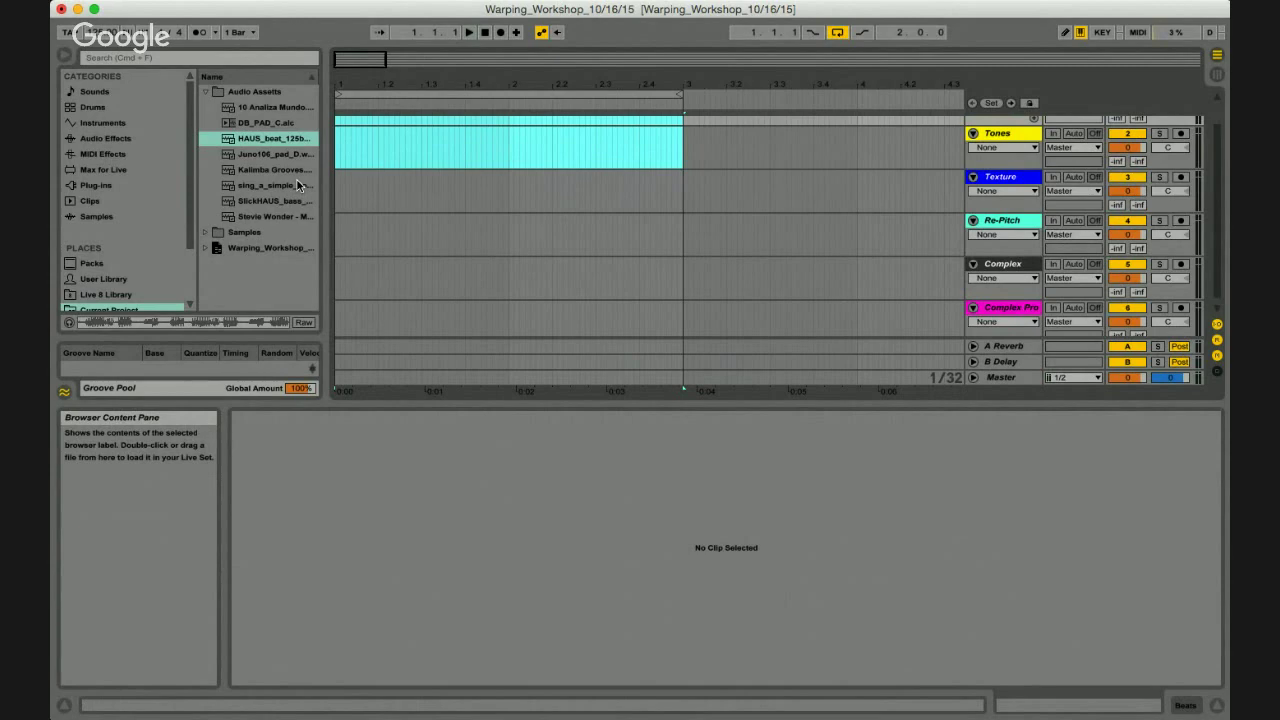
Place the Juno106_pad_D sample at bar 1 on the Texture track, and set the arrangement loop to five bars.
left_click_drag(263, 153, 340, 186)
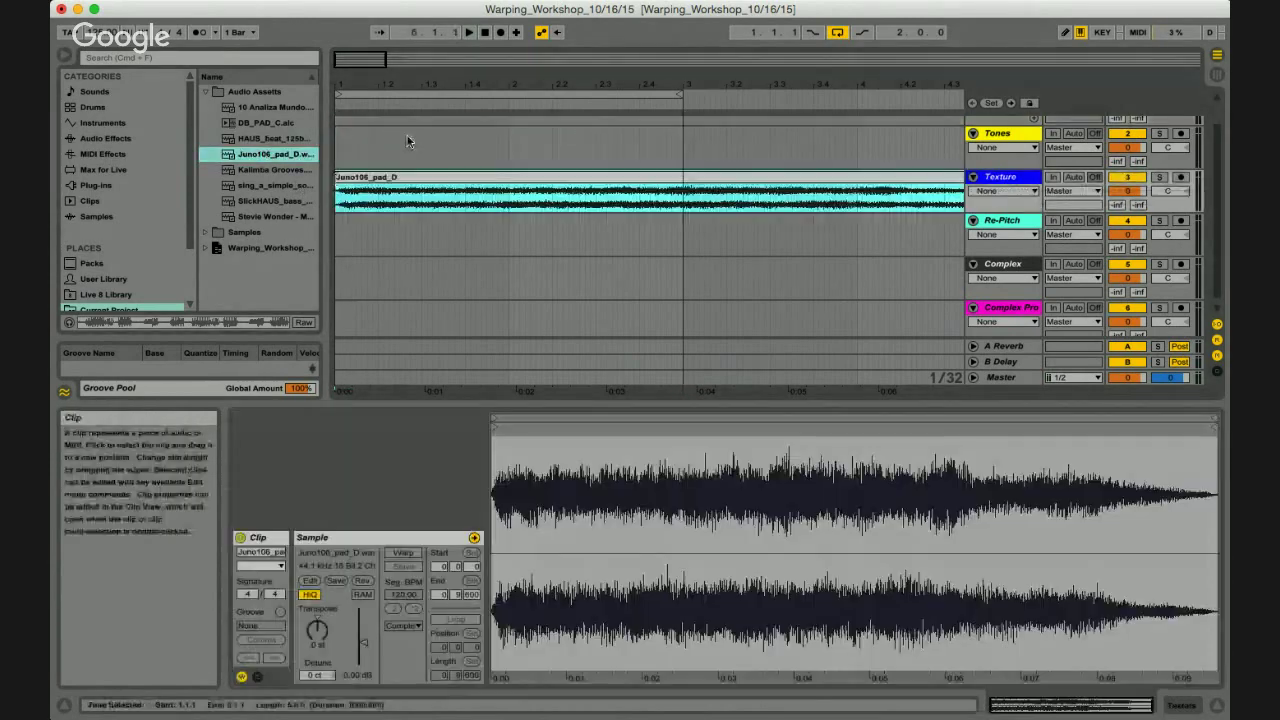
left_click(459, 97)
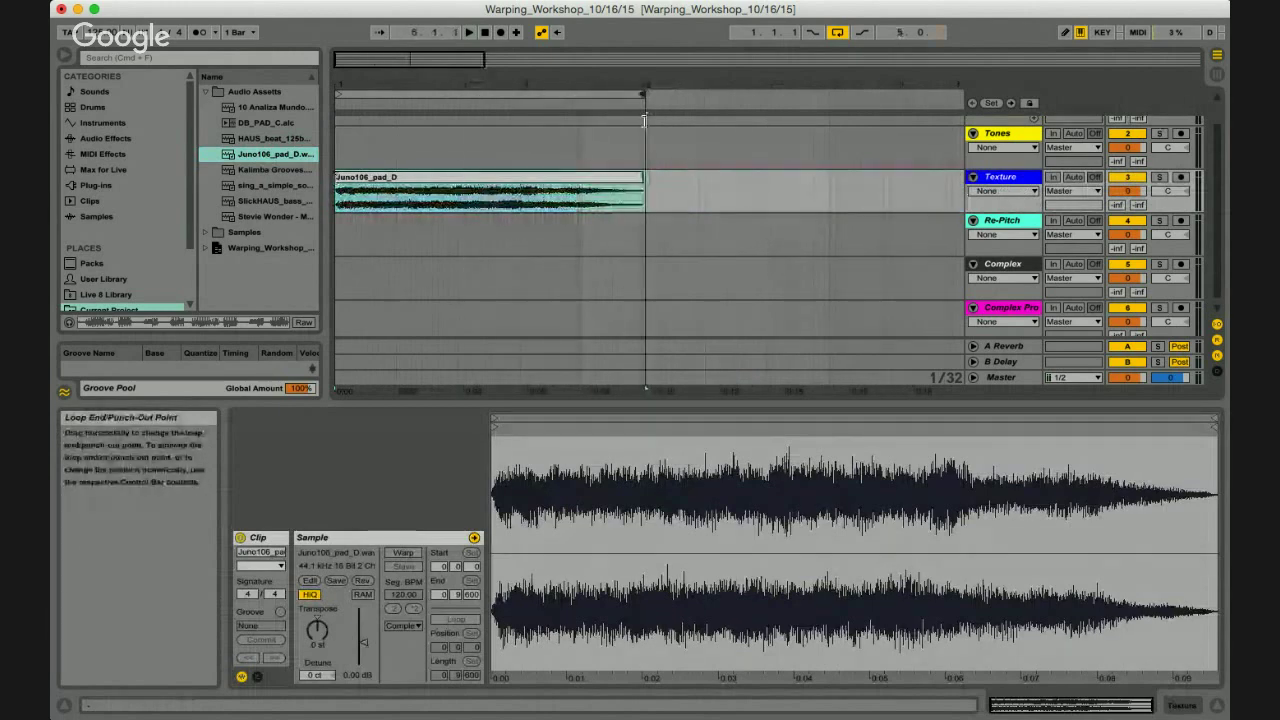
left_click(643, 124)
left_click(688, 196)
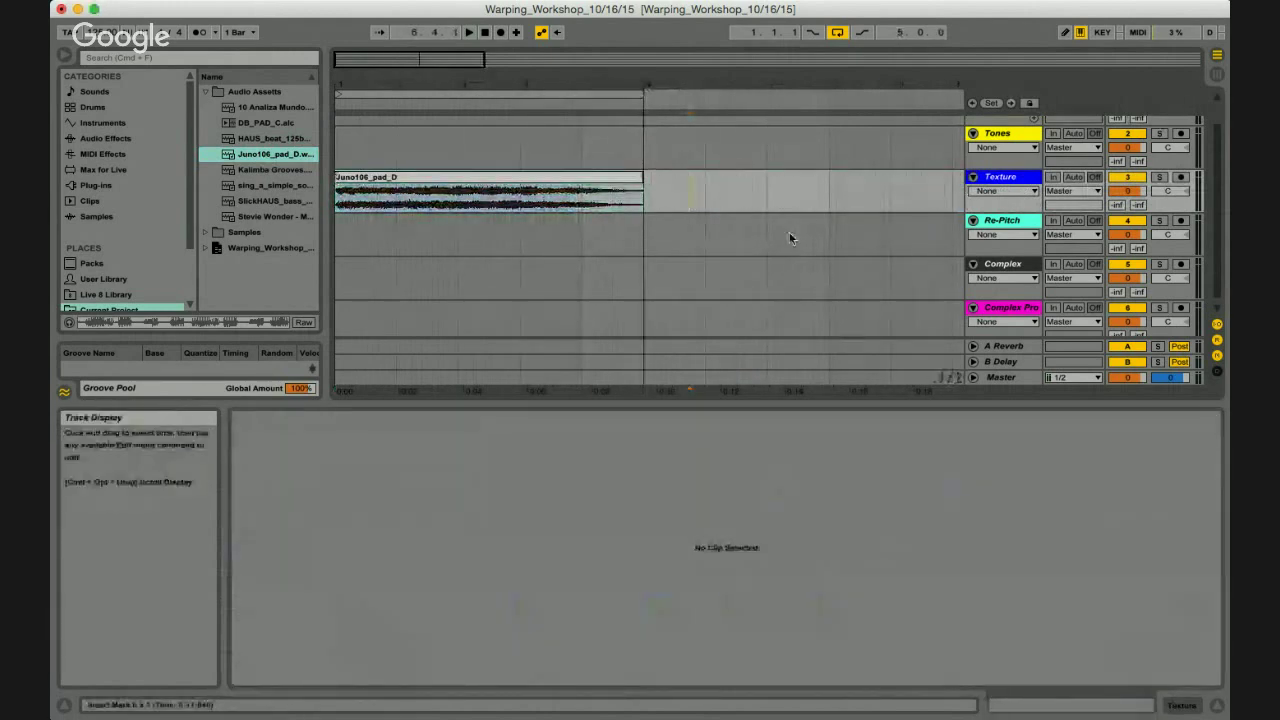
left_click(490, 177)
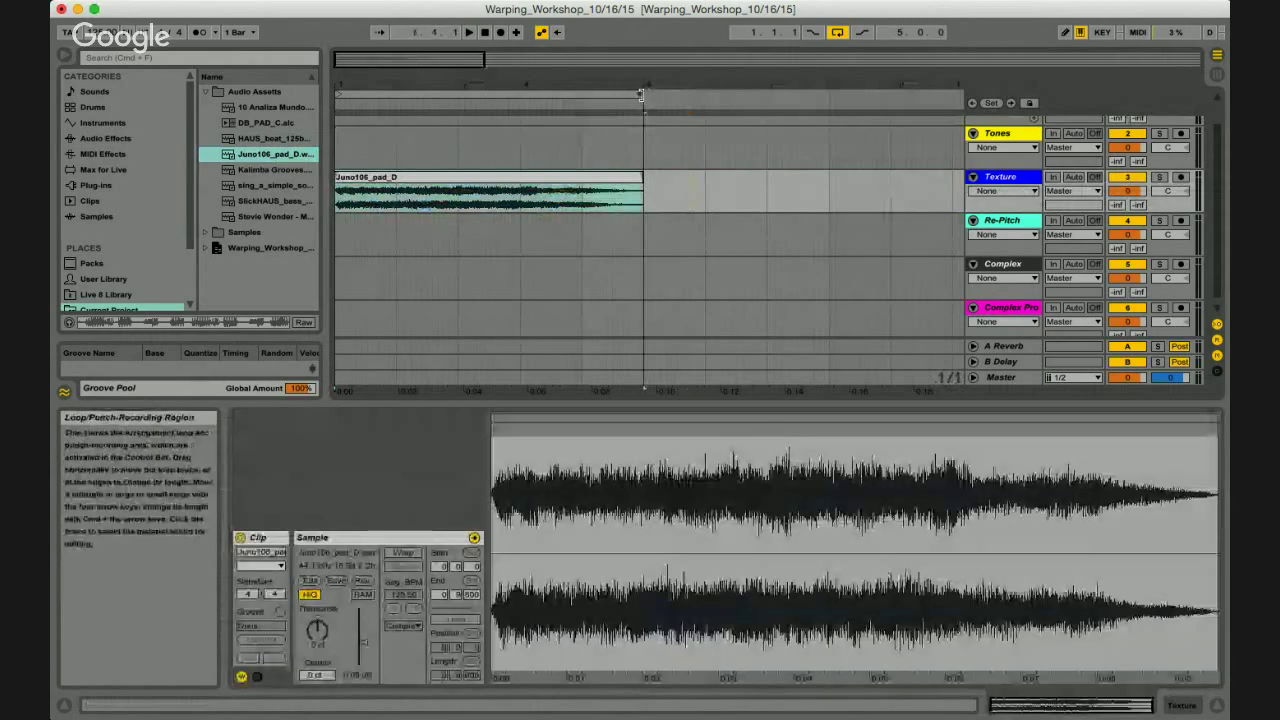
Lower the song tempo to 100 BPM, and shorten the arrangement loop to the pad clip's four bars.
left_click_drag(120, 38, 120, 88)
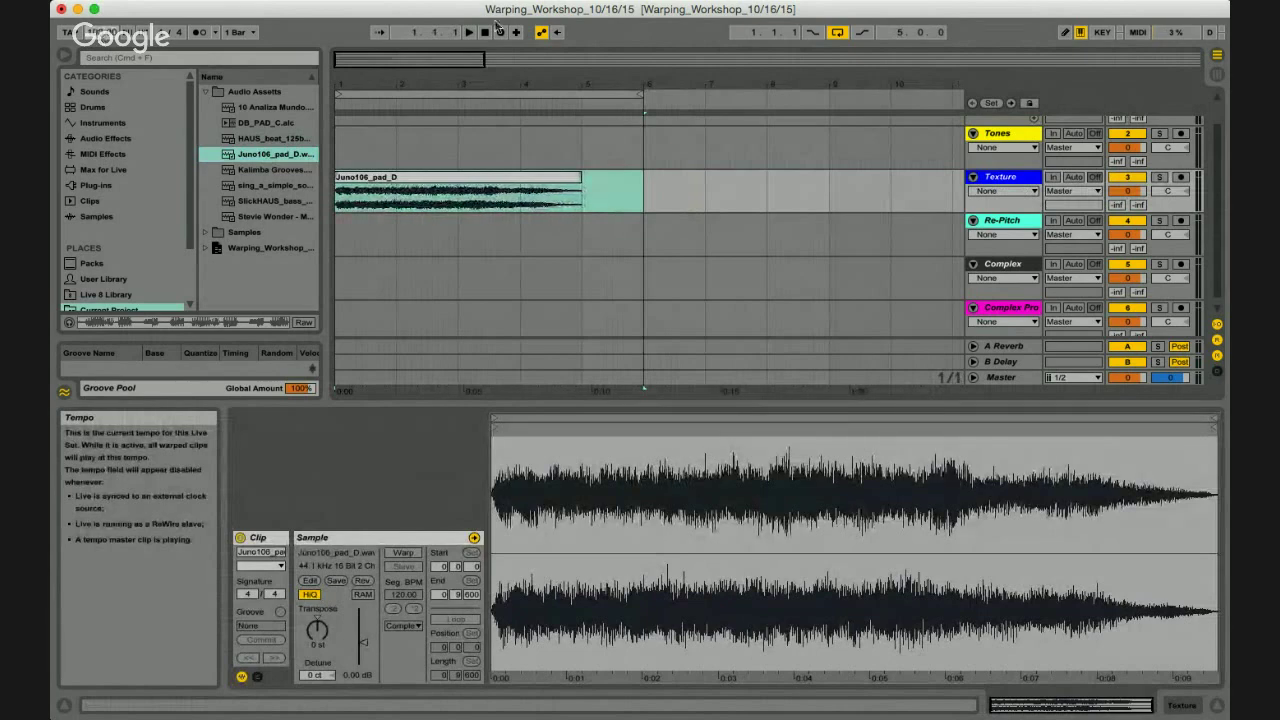
left_click_drag(642, 96, 595, 99)
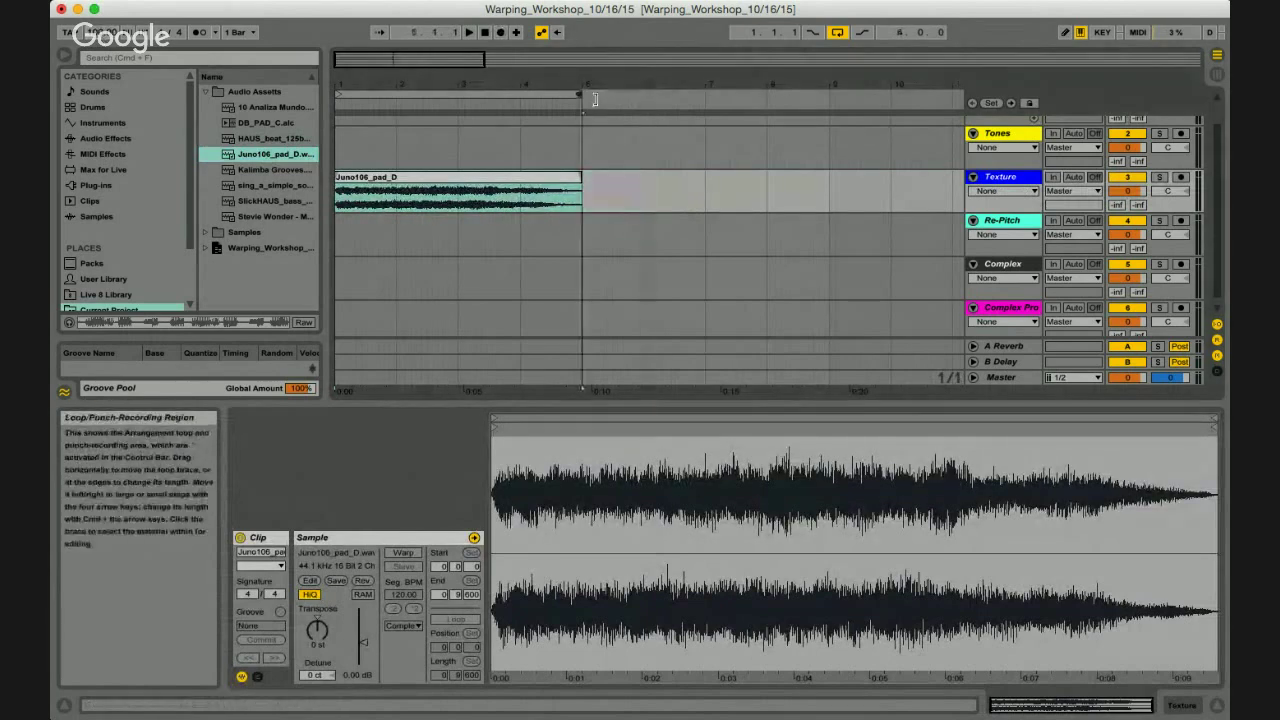
left_click(490, 180)
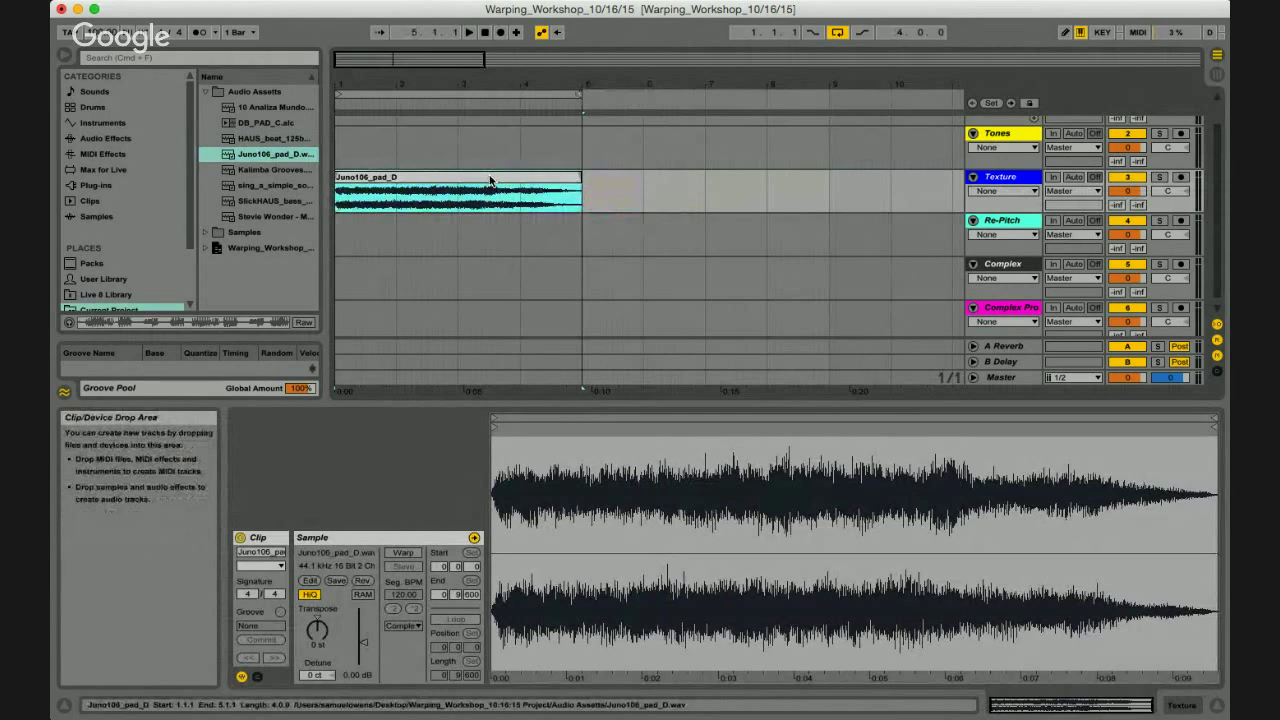
Play the pad clip, and consolidate it into a warped four-bar clip.
key("space")
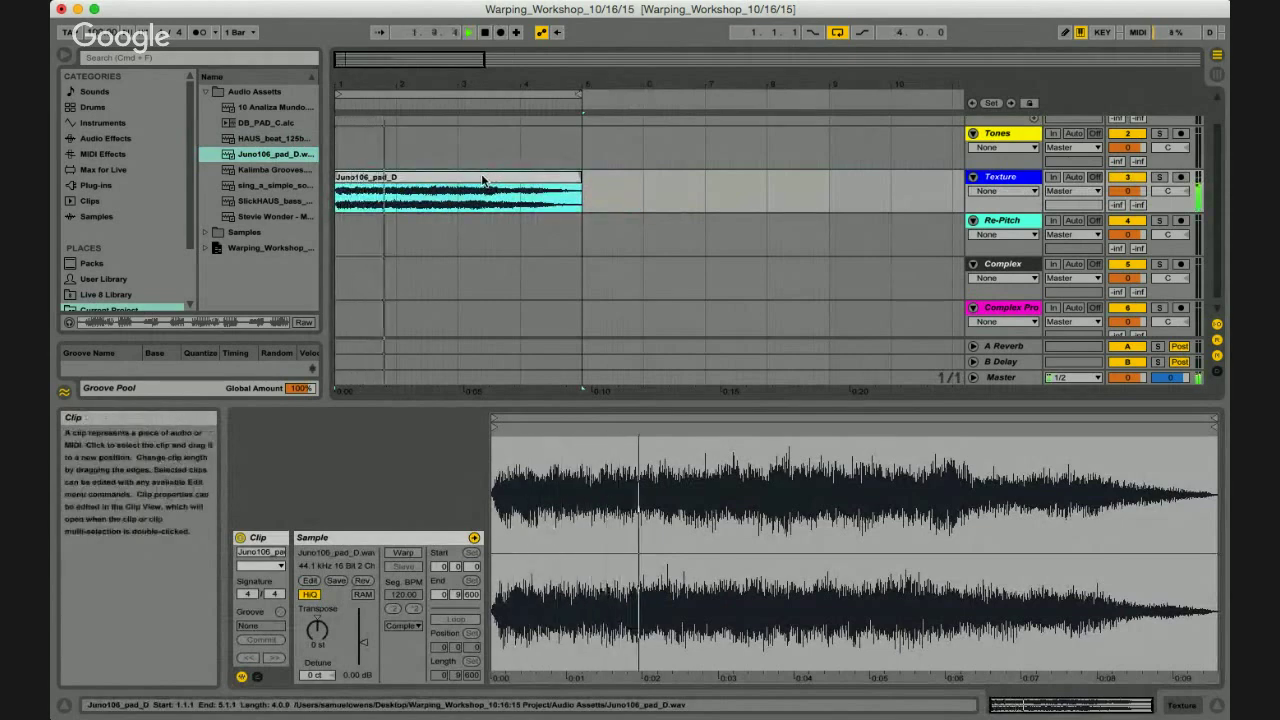
key("space")
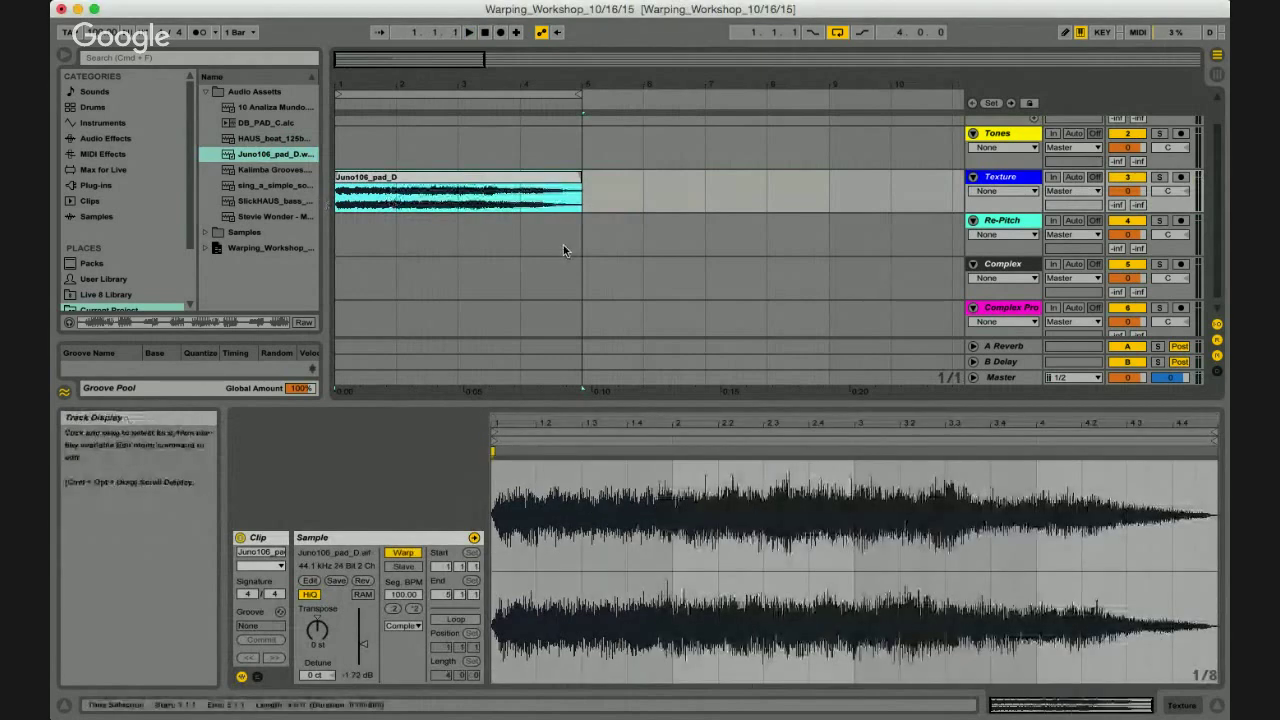
key("space")
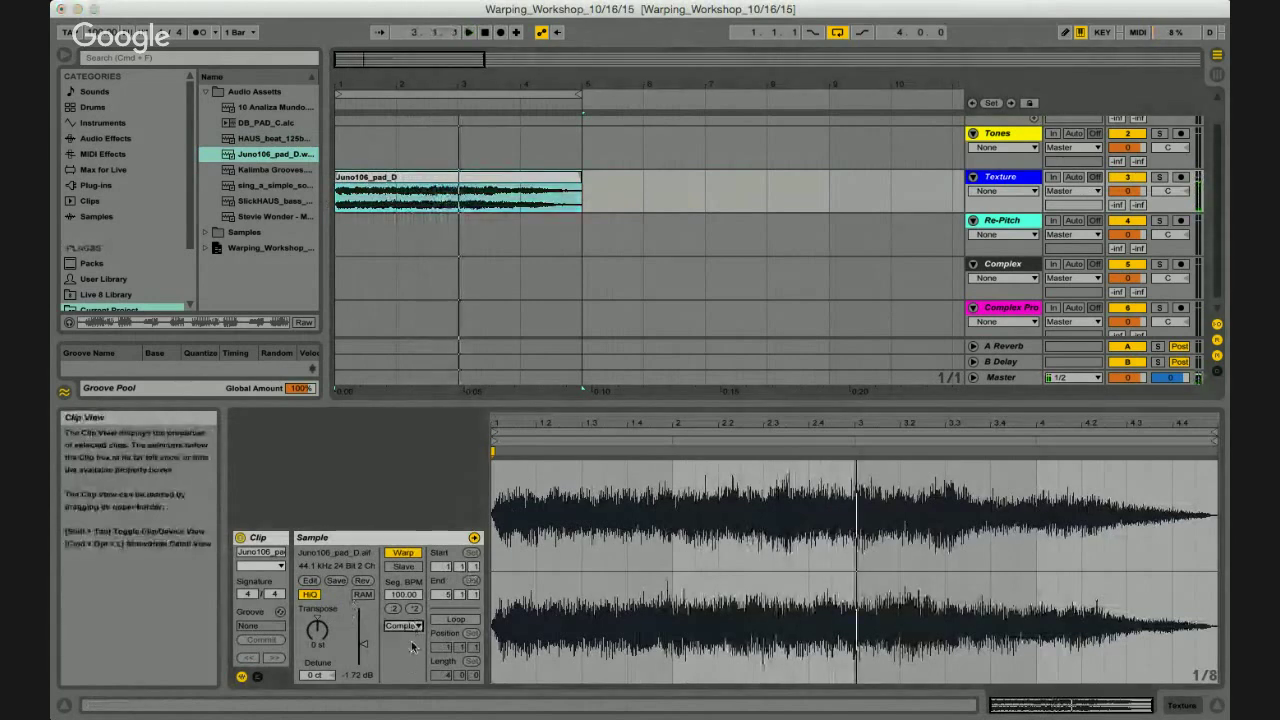
Switch the pad clip's warp mode to Texture, and check its Flux setting.
key("Up")
key("Up")
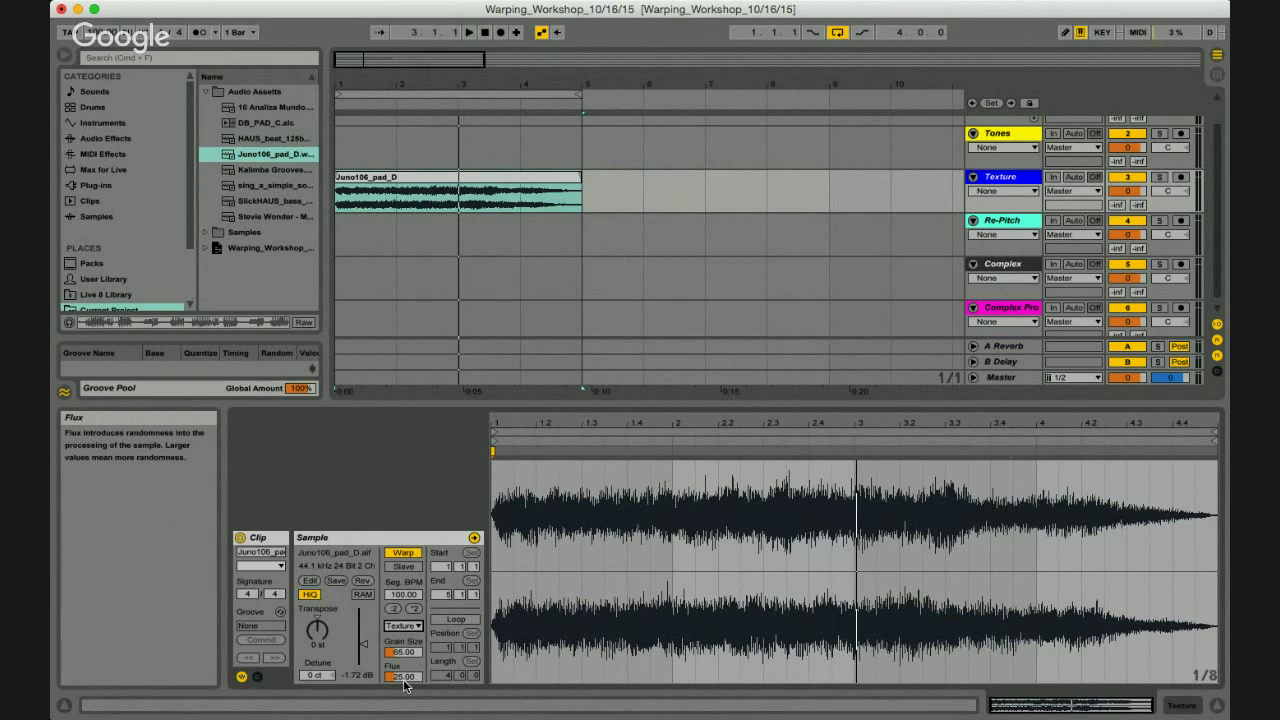
left_click(400, 678)
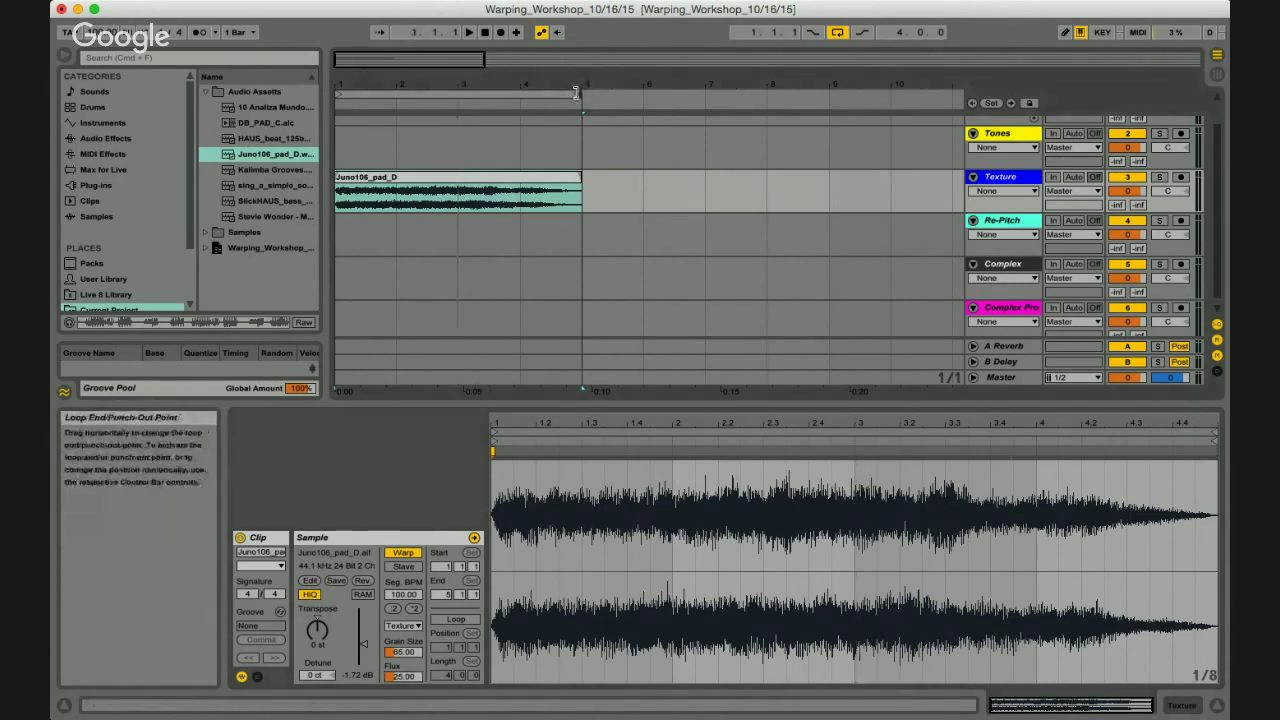
Extend the arrangement loop to eight bars, and consolidate the pad with the empty bars after it into one clip.
left_click_drag(576, 93, 849, 104)
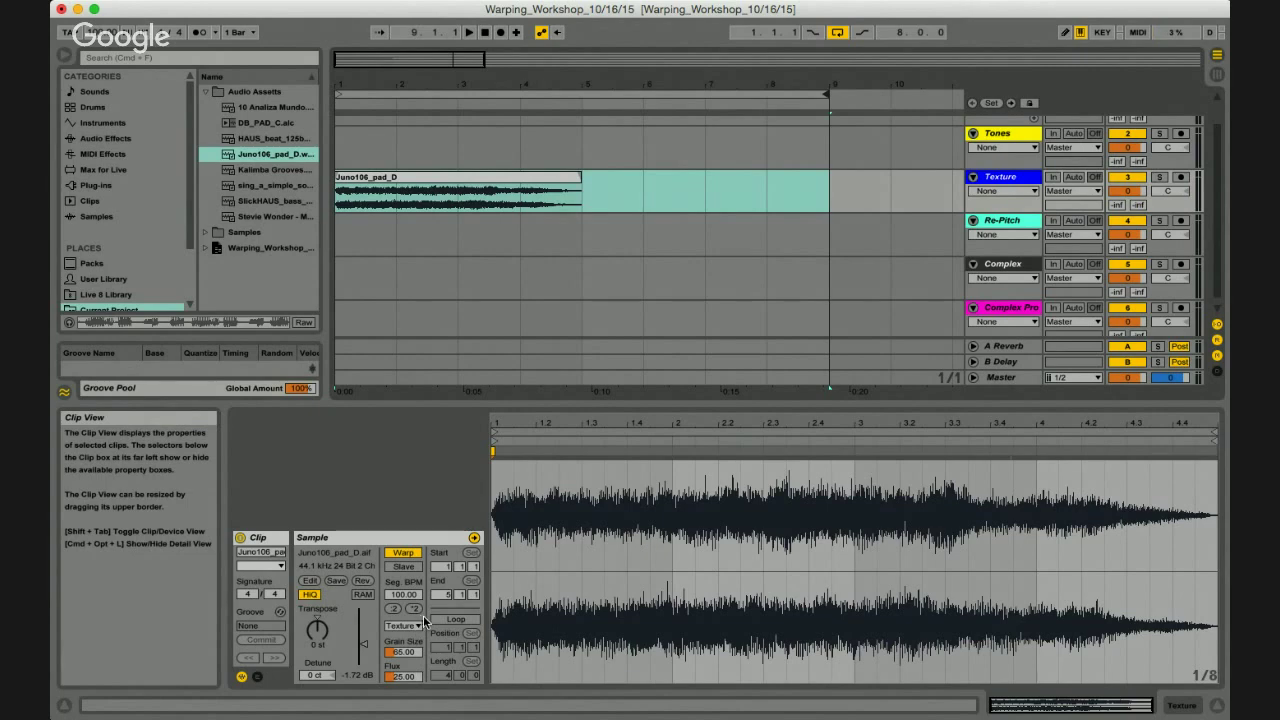
key("space")
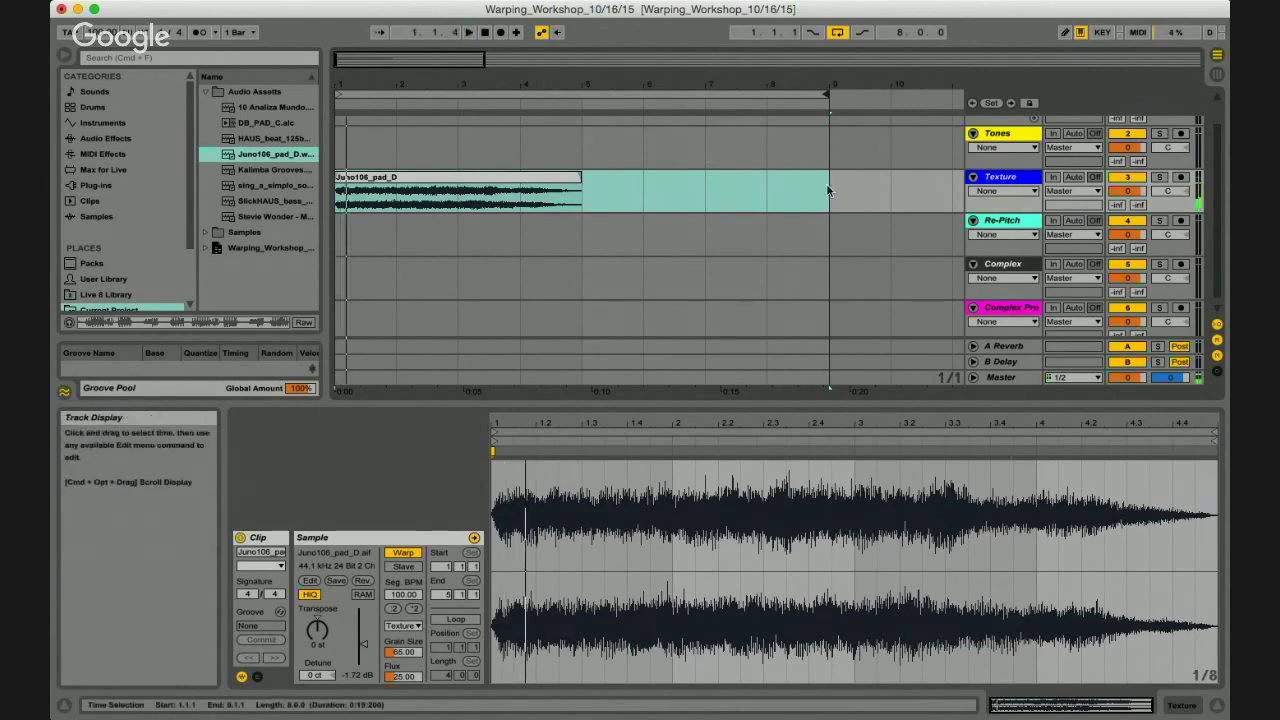
left_click(746, 190)
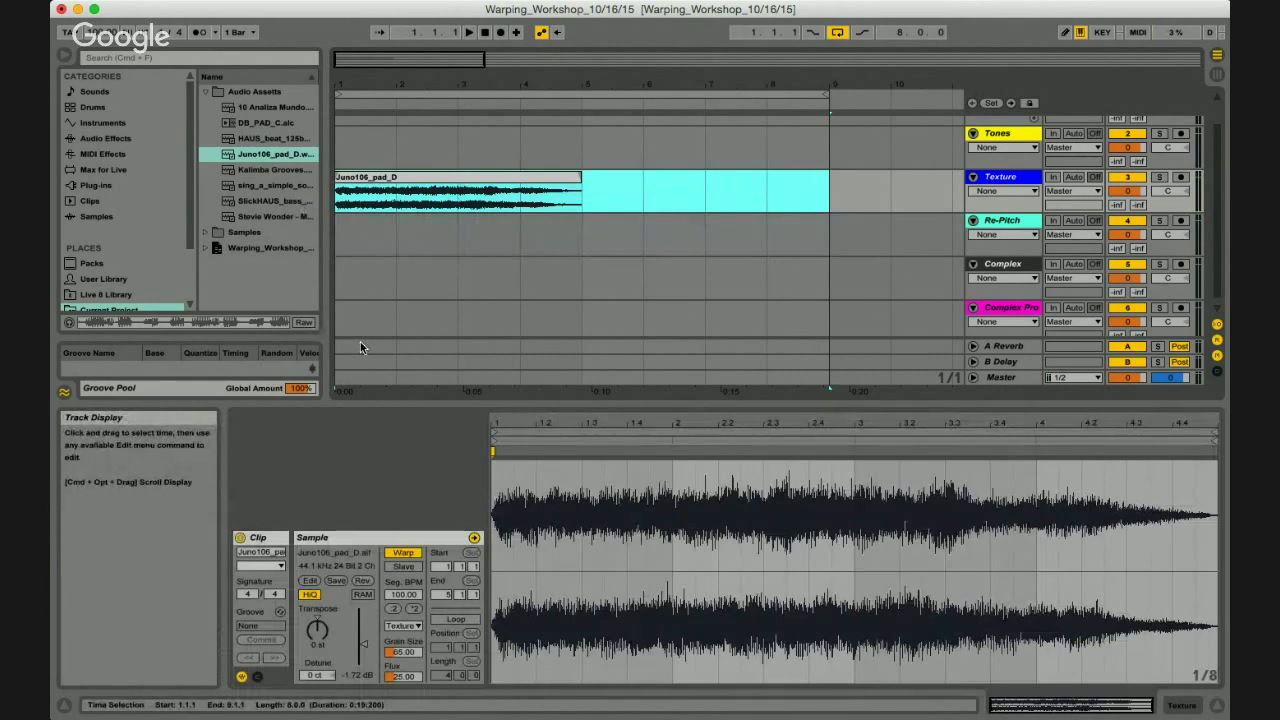
key("super+Tab")
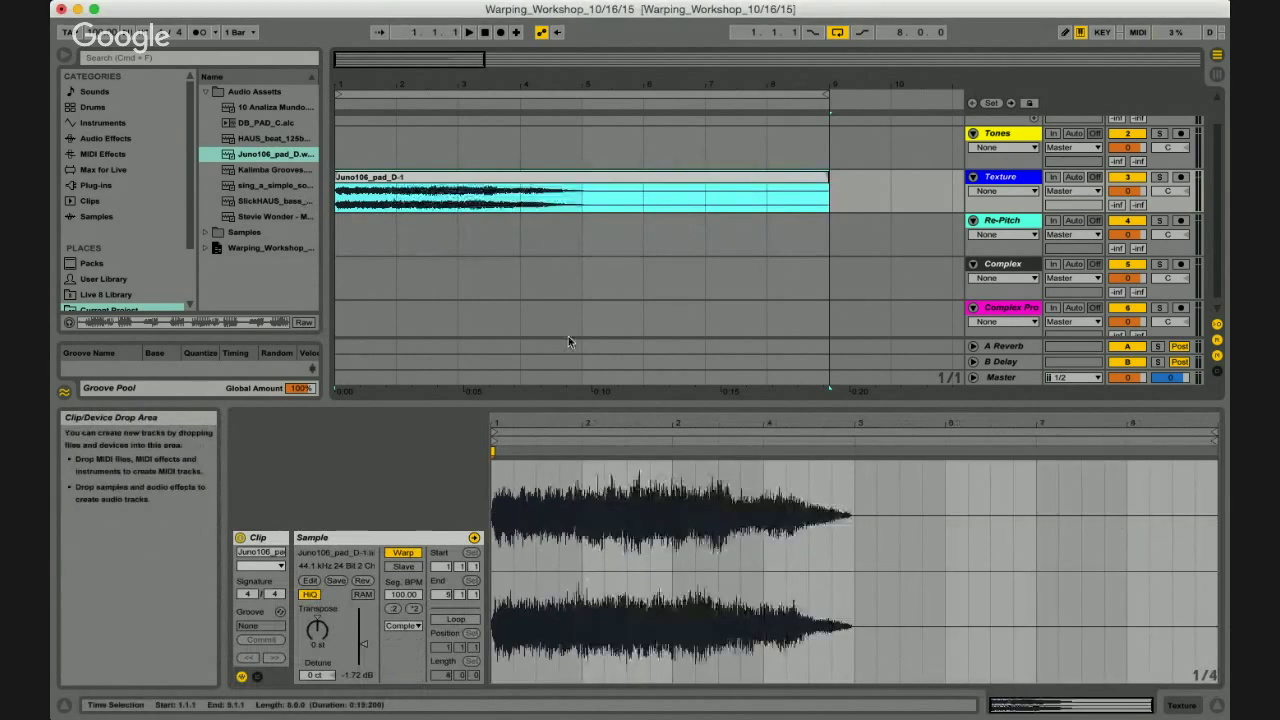
Pin the pad's end at bar 5 with a warp marker, stretch it to bar 9, and play the clip.
left_click(584, 198)
left_click_drag(585, 201, 843, 186)
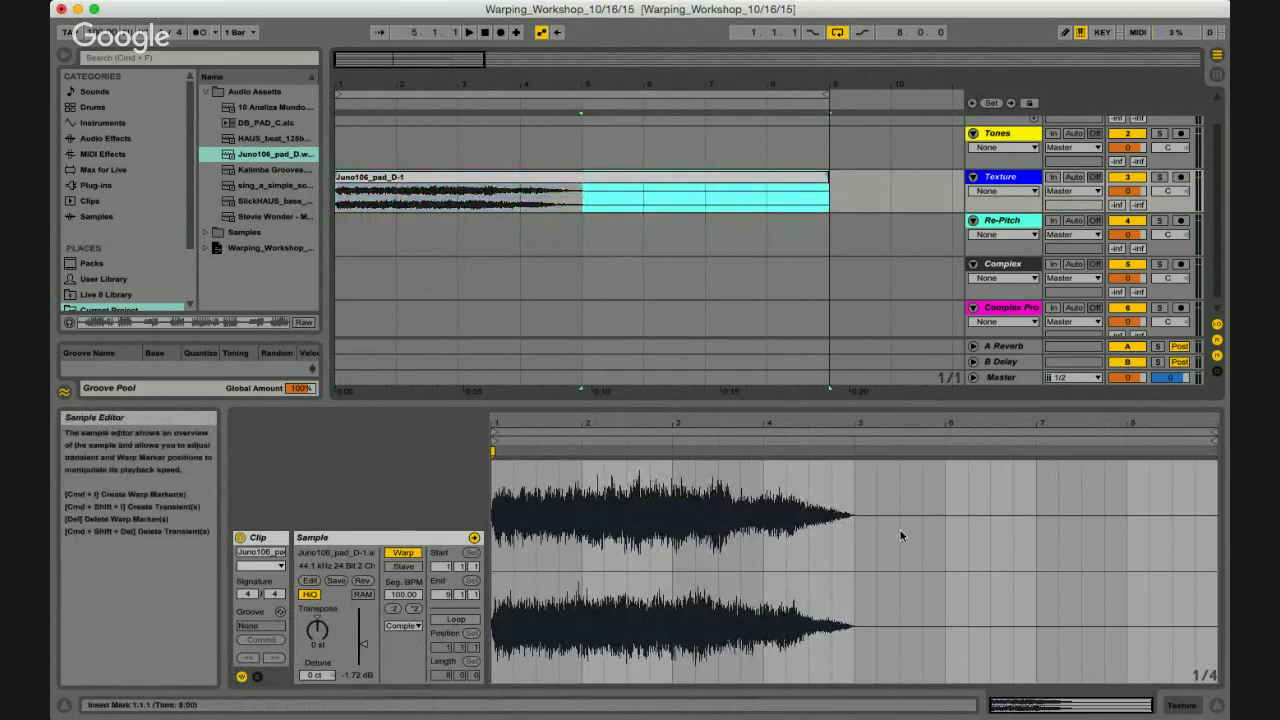
left_click(855, 452)
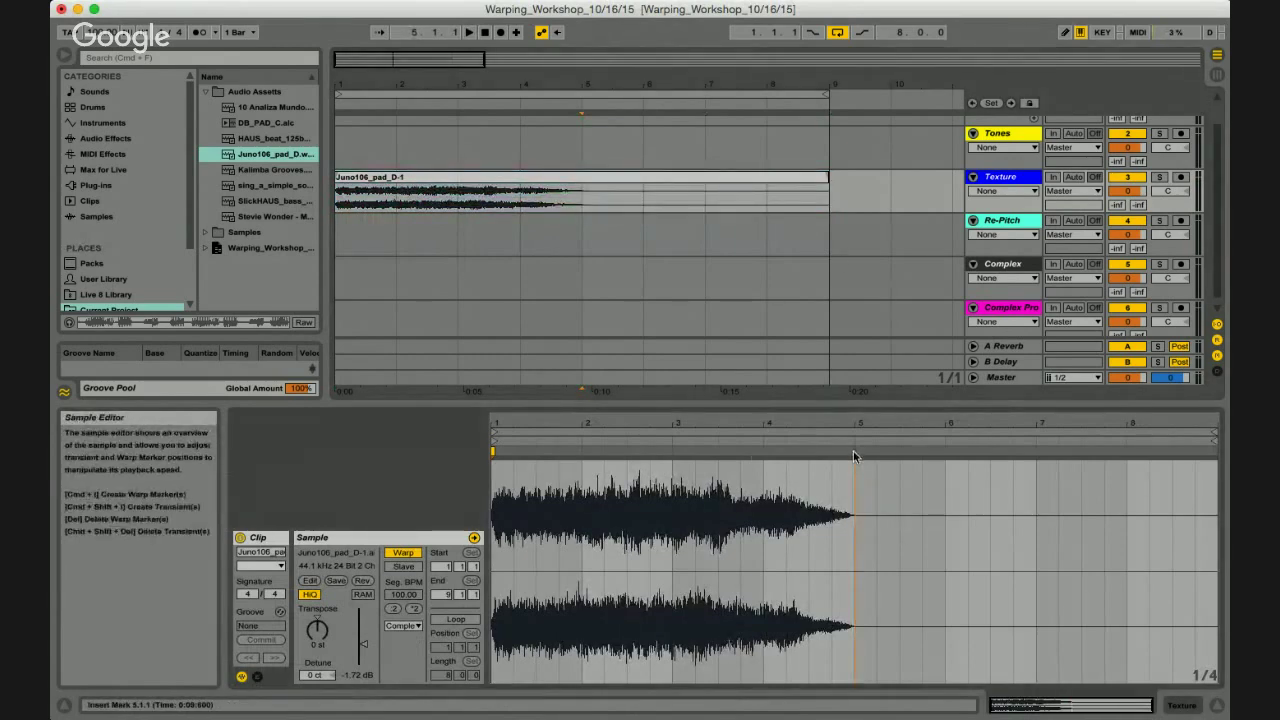
double_click(854, 451)
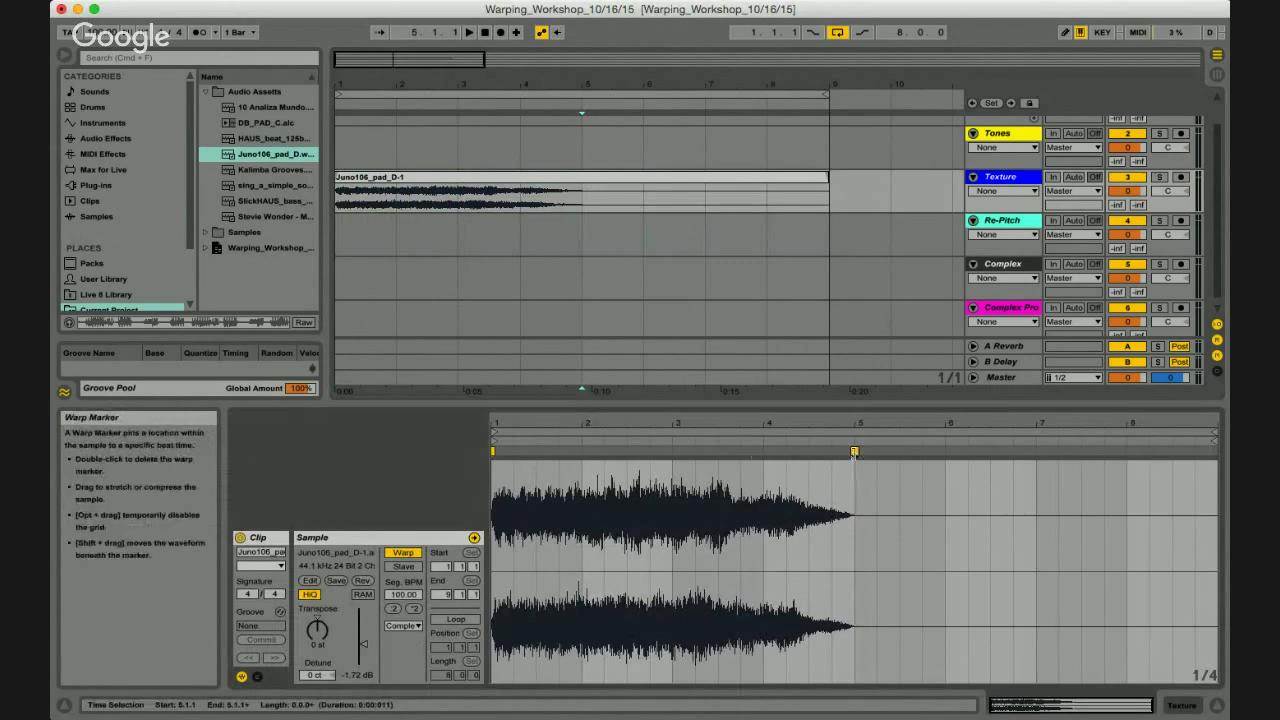
left_click_drag(854, 451, 1215, 453)
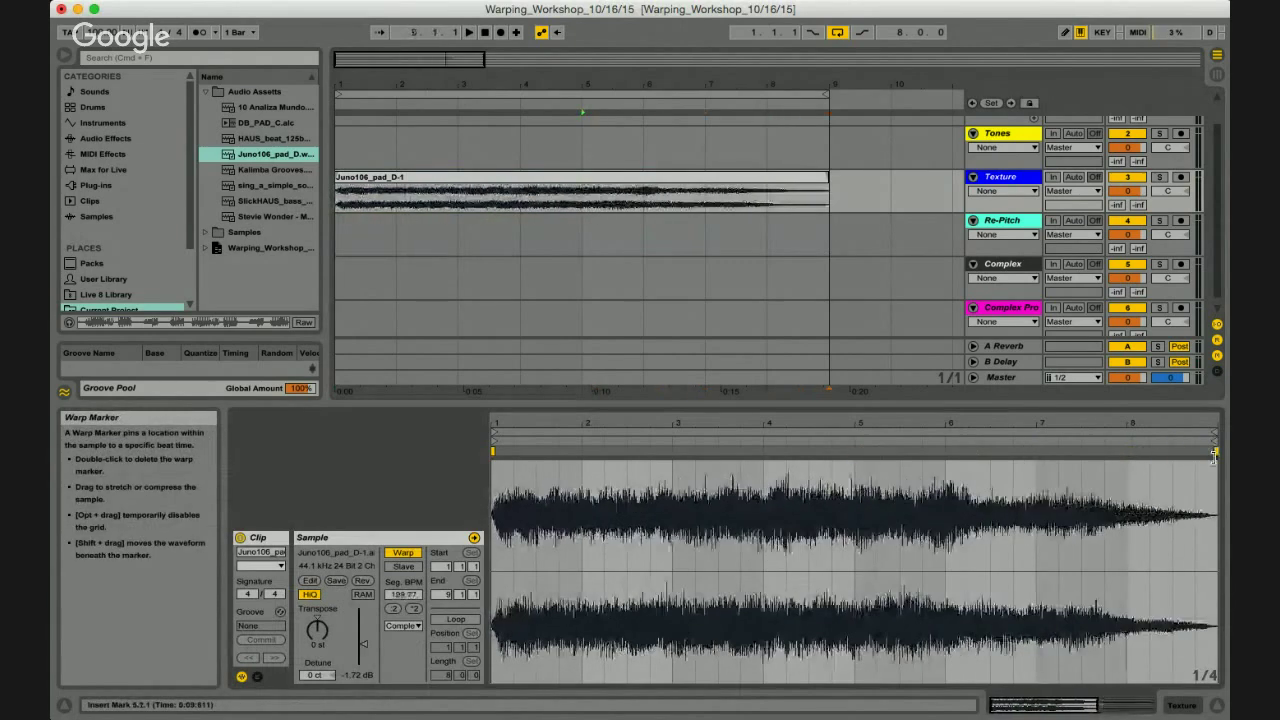
key("space")
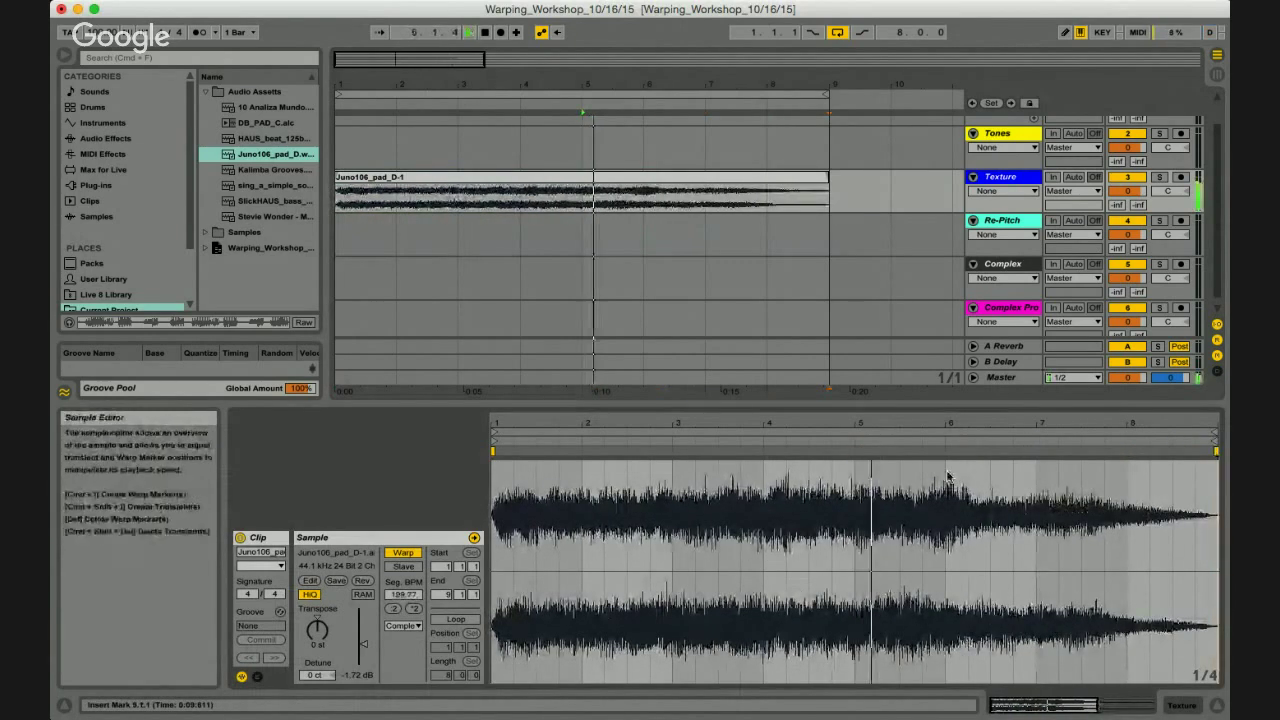
key("space")
left_click(528, 188)
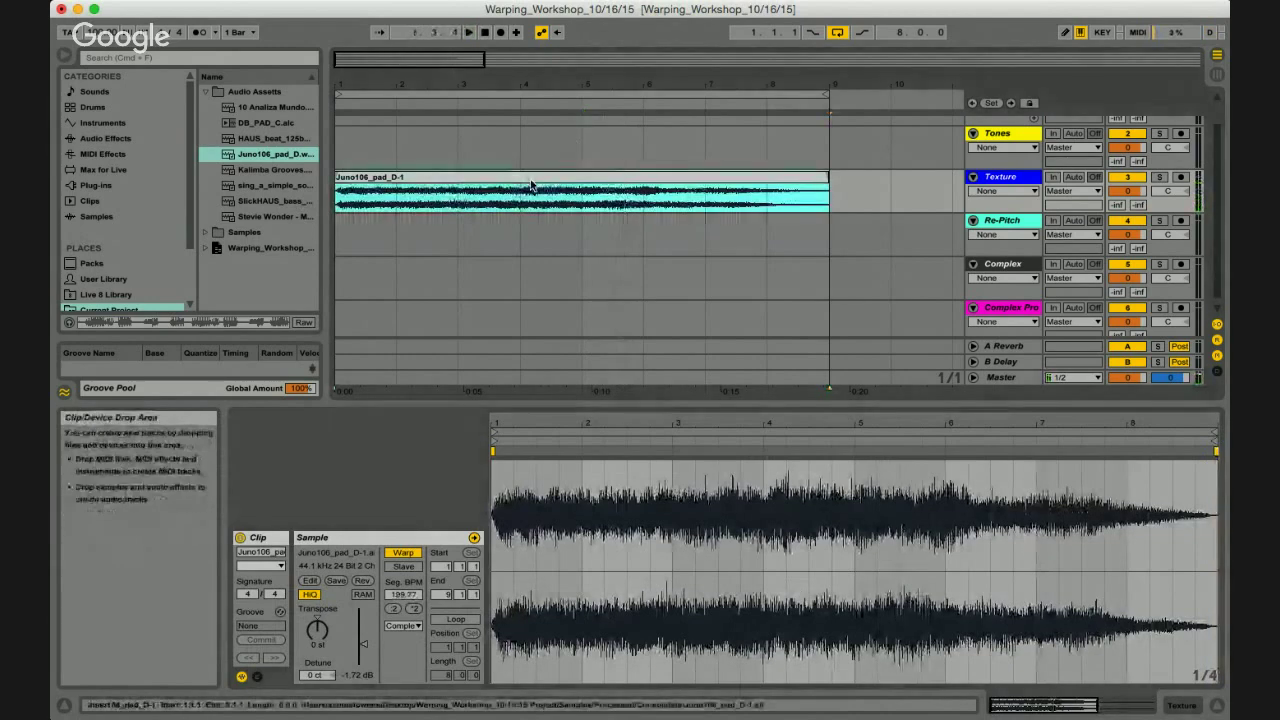
Play the consolidated Juno106_pad_D-1 clip and try the Texture warp mode on it.
key("space")
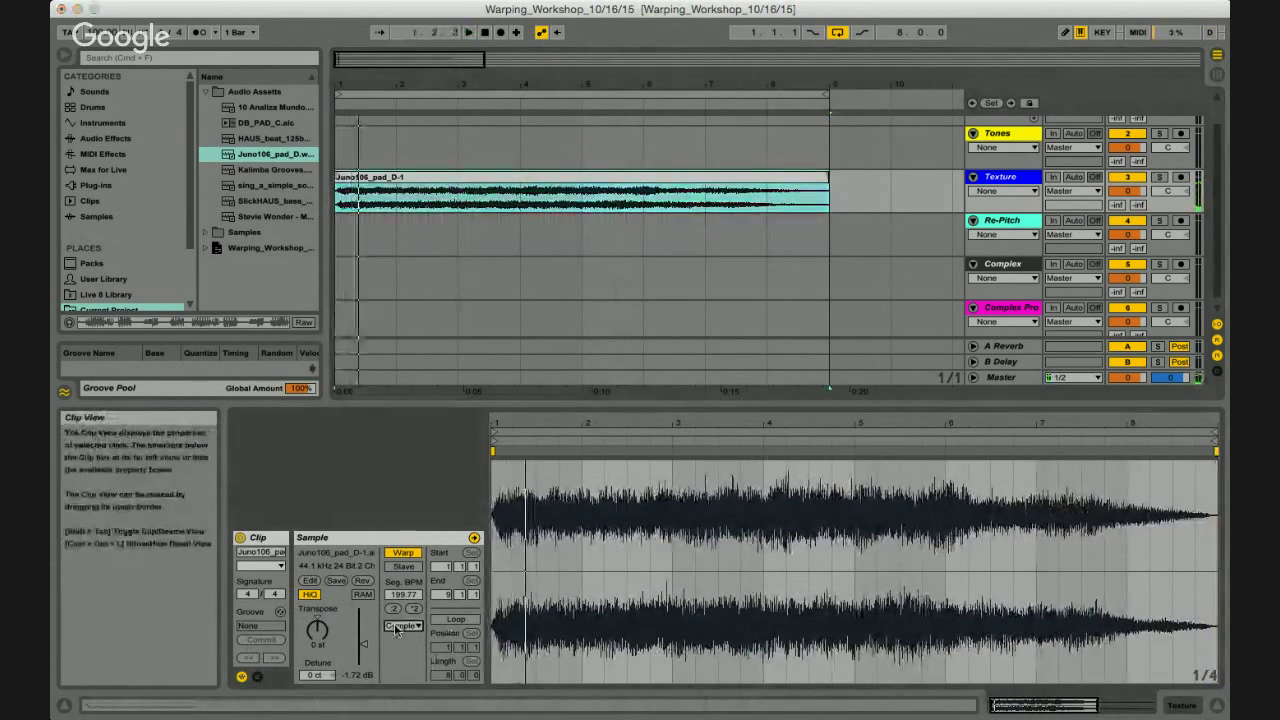
left_click(408, 671)
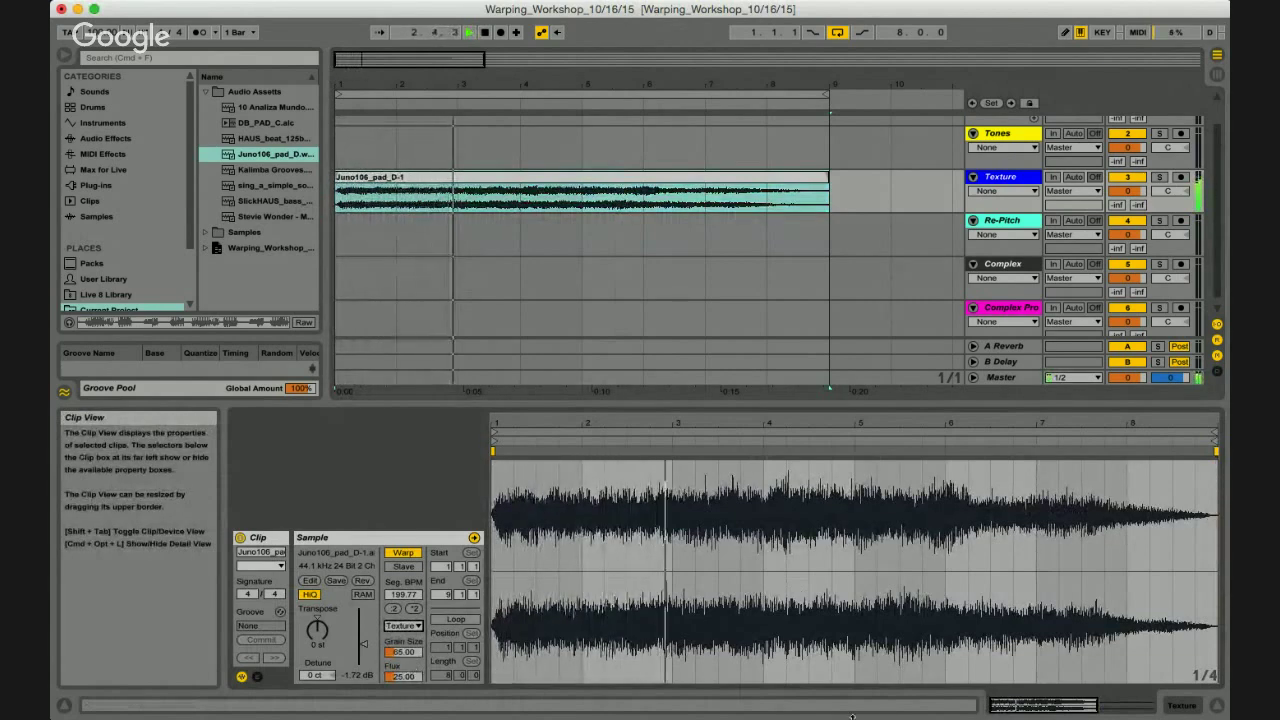
key("space")
Undo the recent edits back to the four-bar, unconsolidated Juno106_pad_D clip and select it.
key("super+z")
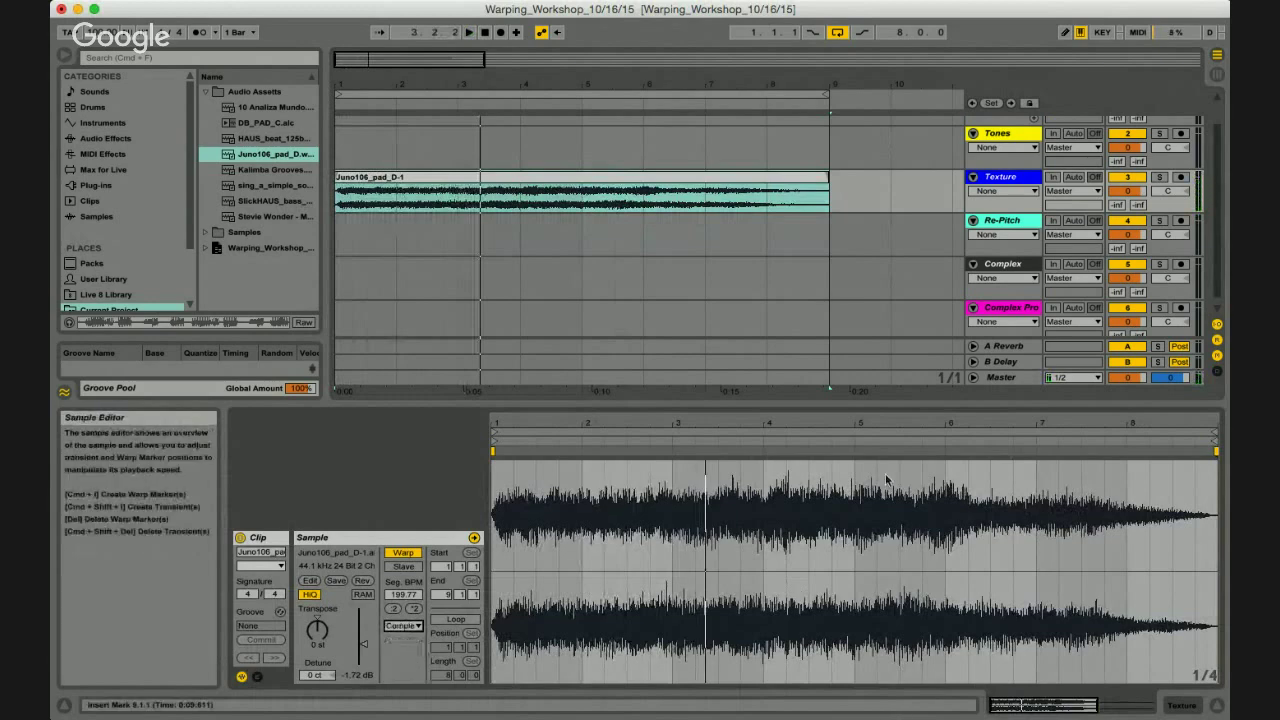
key("super+z")
key("super+shift+z")
key("super+shift+z")
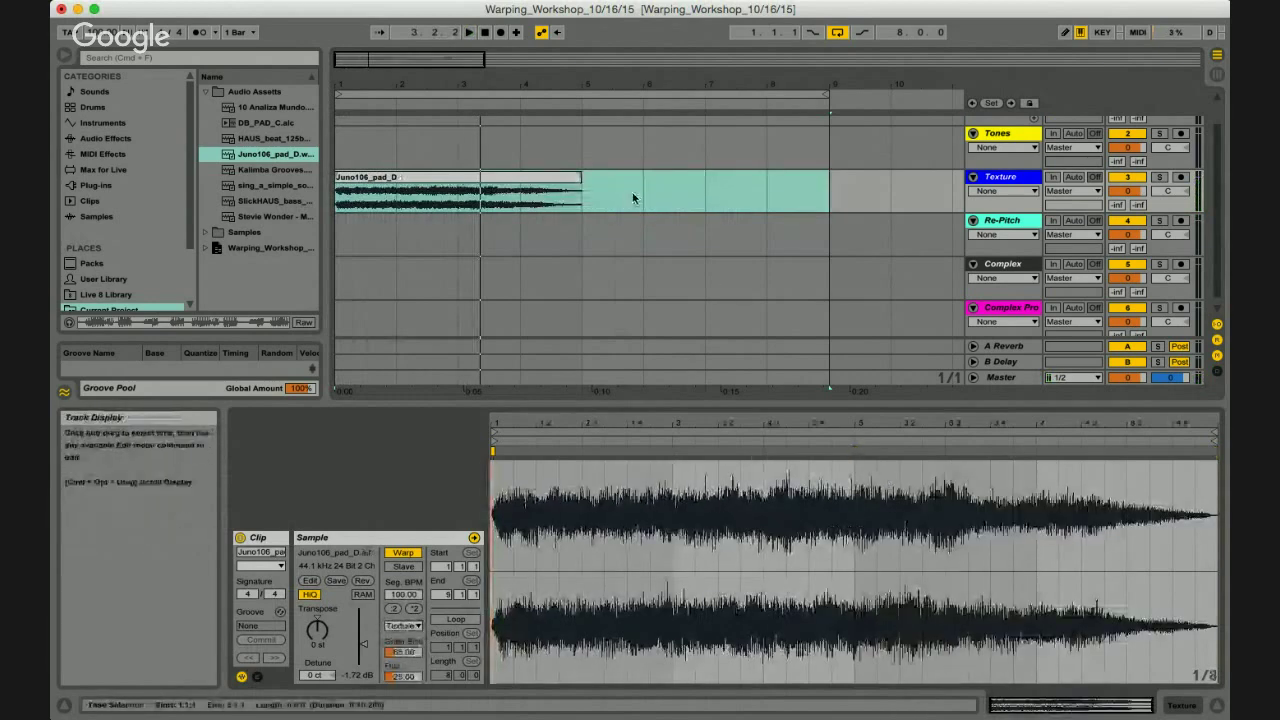
left_click(506, 176)
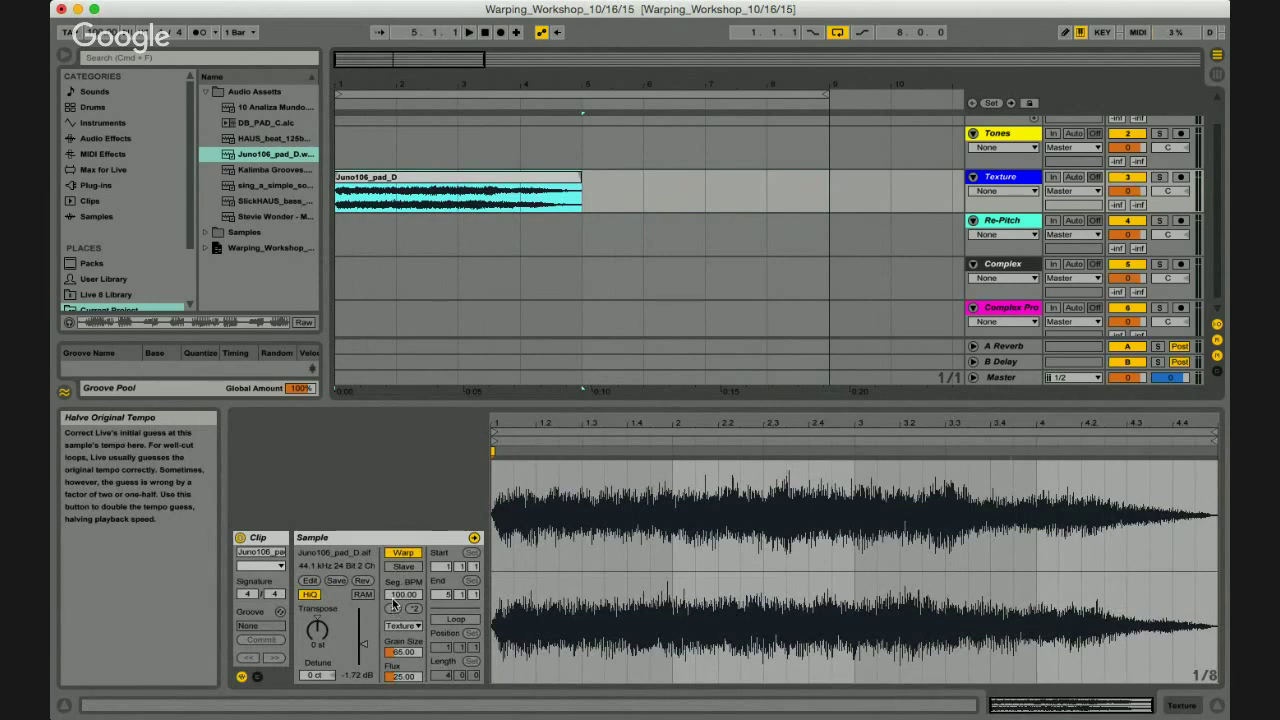
Try doubling and halving the pad clip's original tempo, finishing at 200 BPM.
left_click(416, 611)
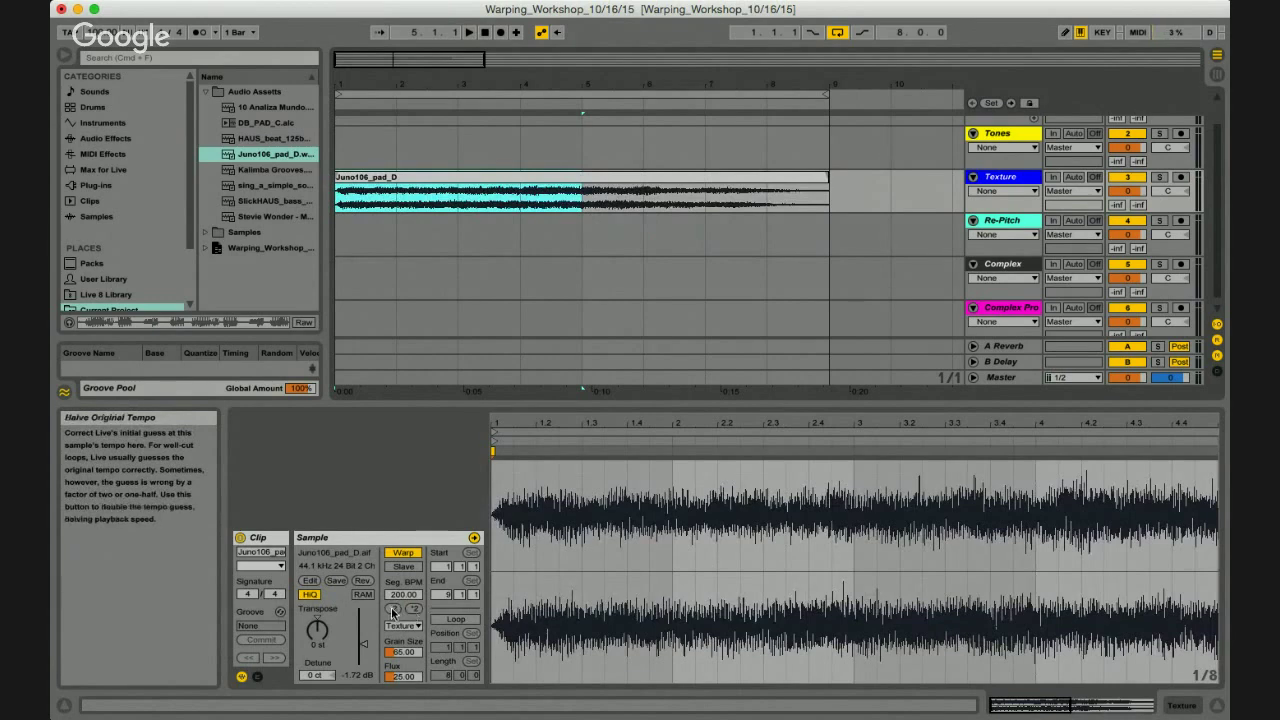
left_click(393, 611)
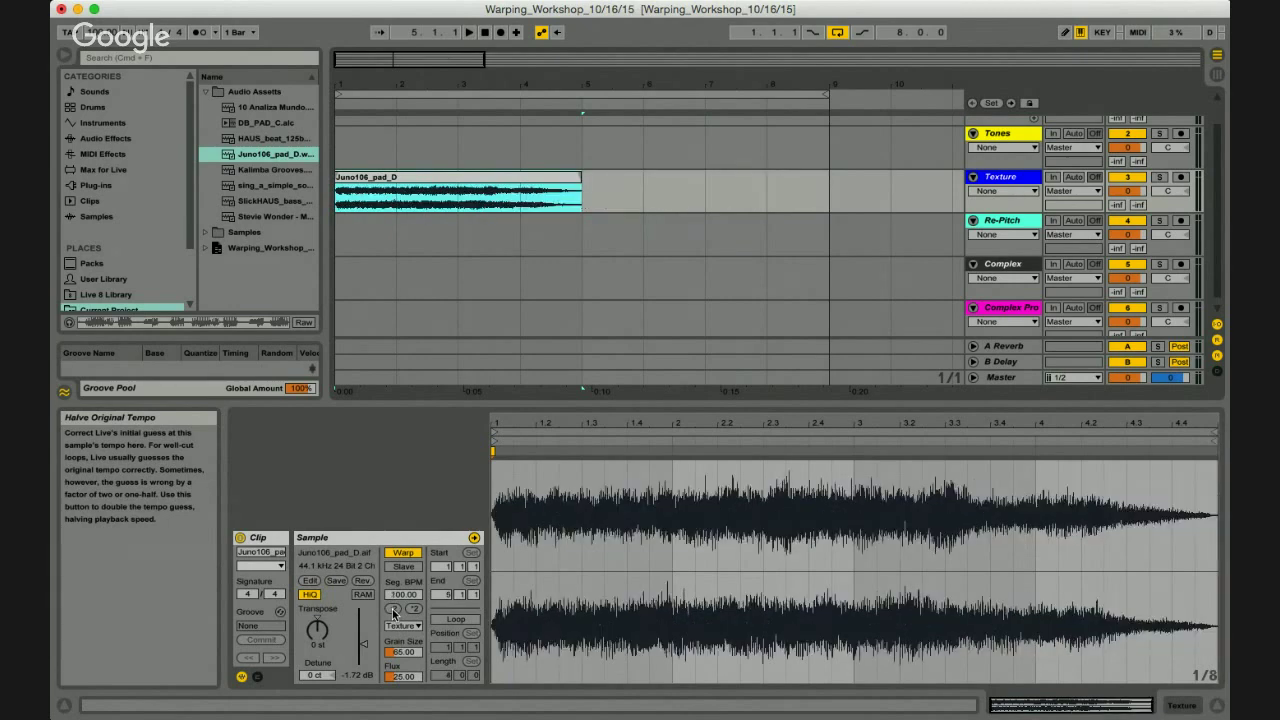
left_click(393, 611)
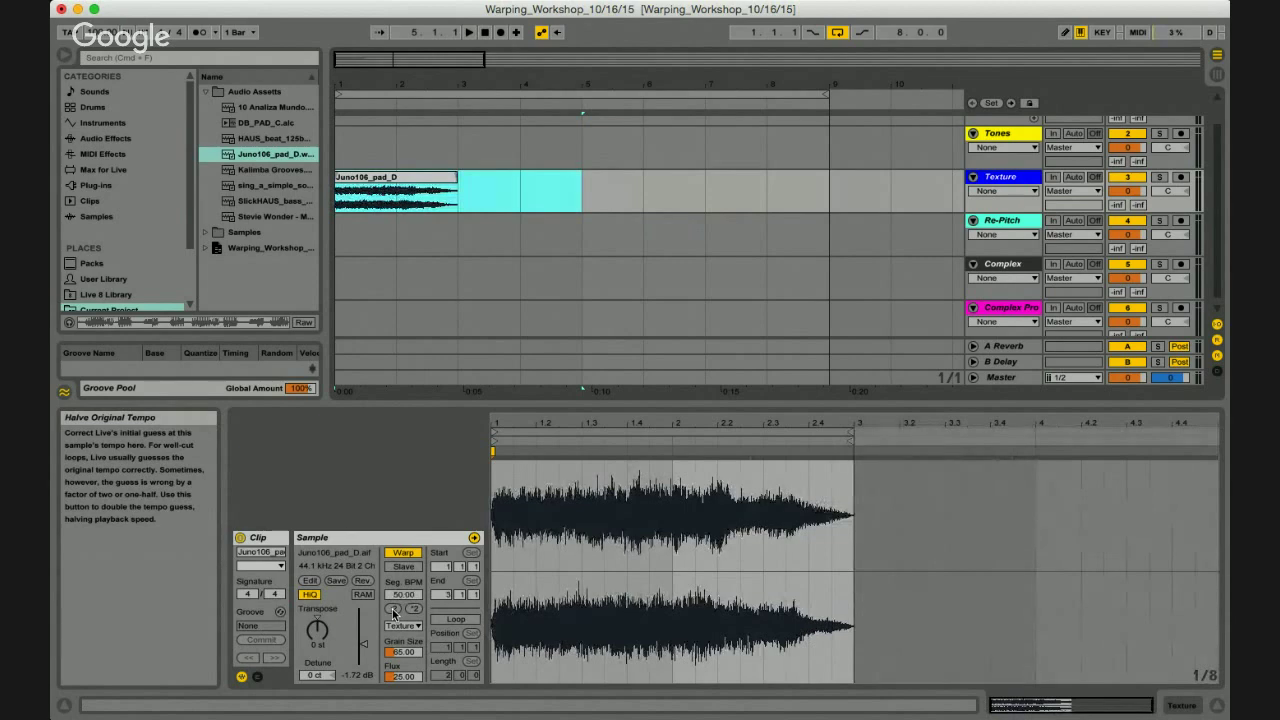
left_click(414, 609)
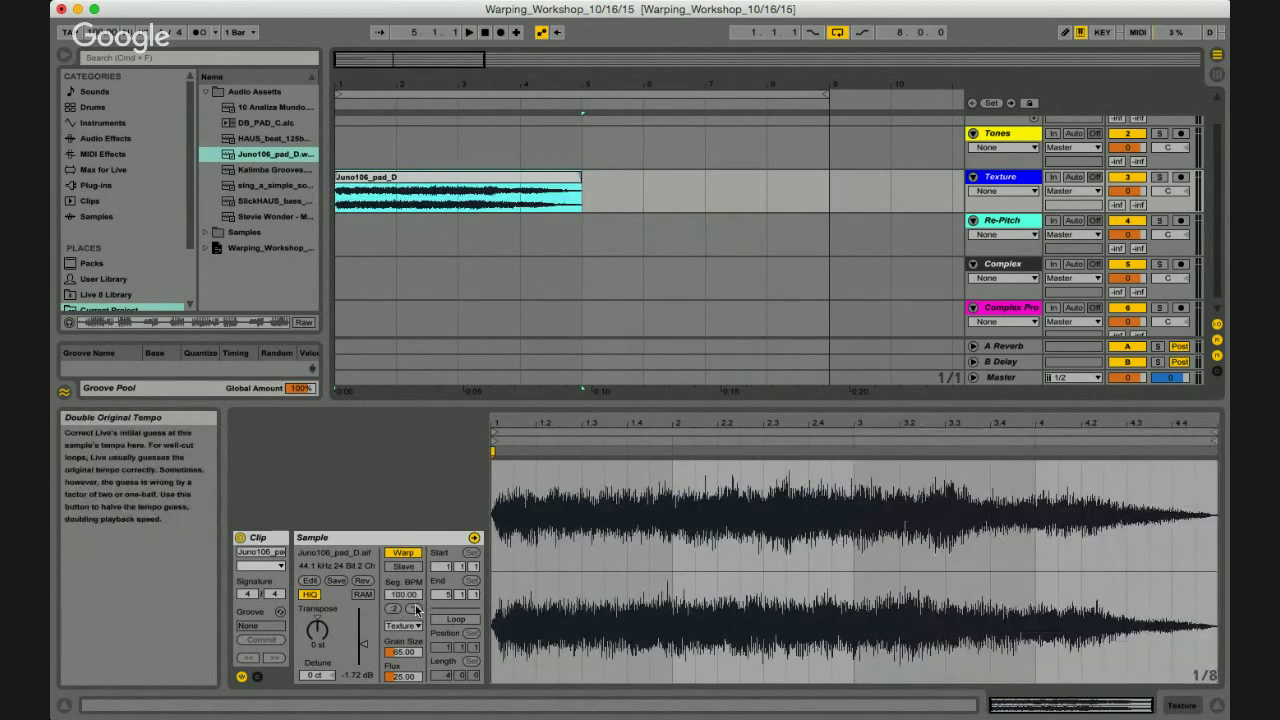
left_click(414, 609)
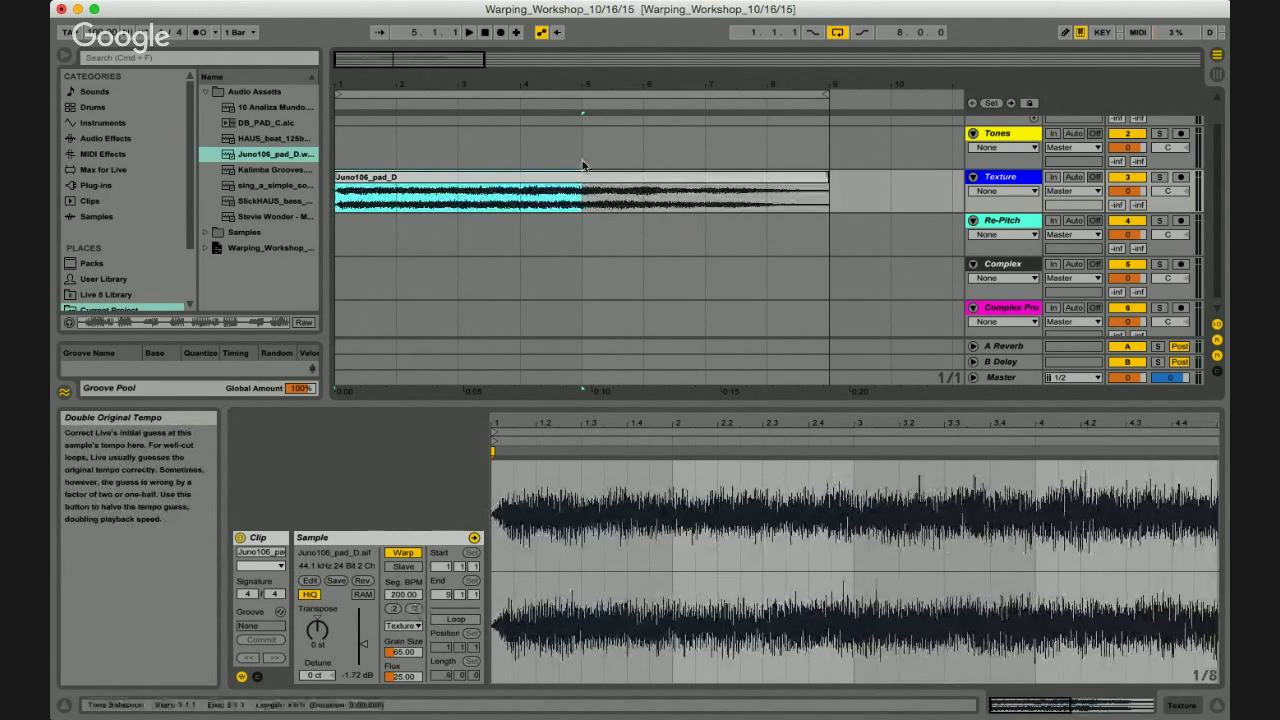
Select the stretched pad clip, raise its grain size to about 263 and play it.
left_click(543, 180)
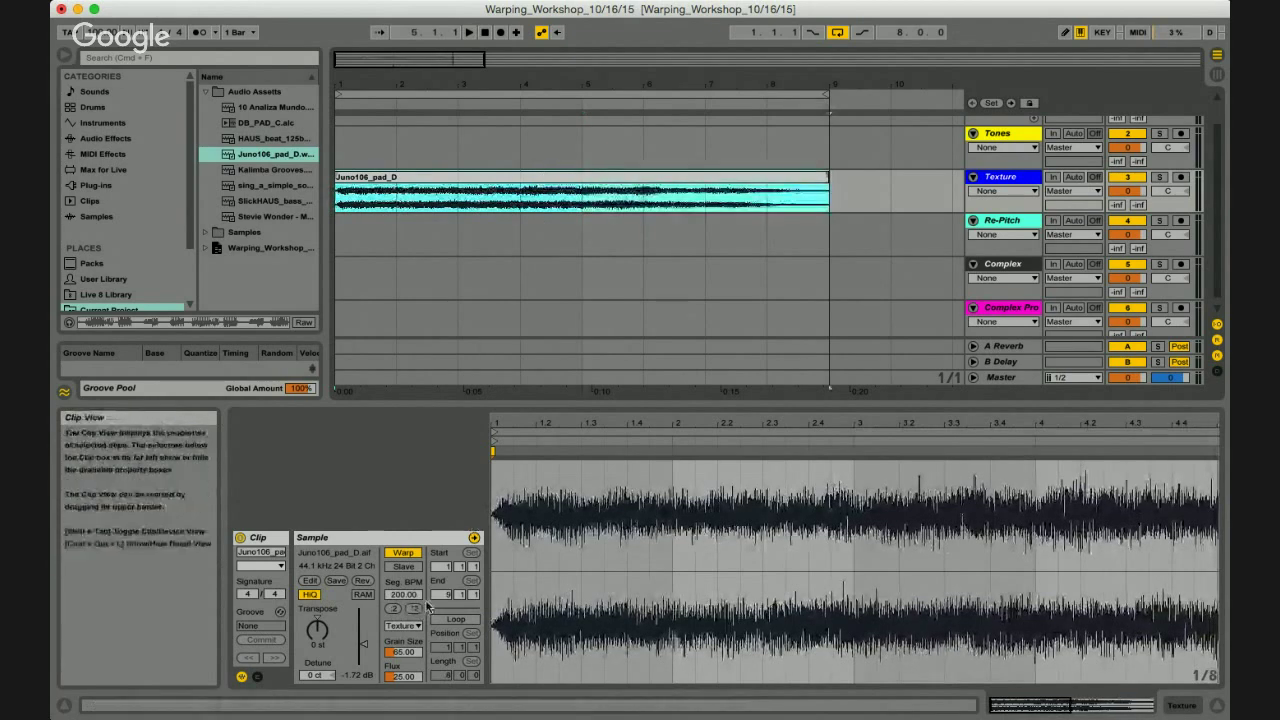
left_click(406, 654)
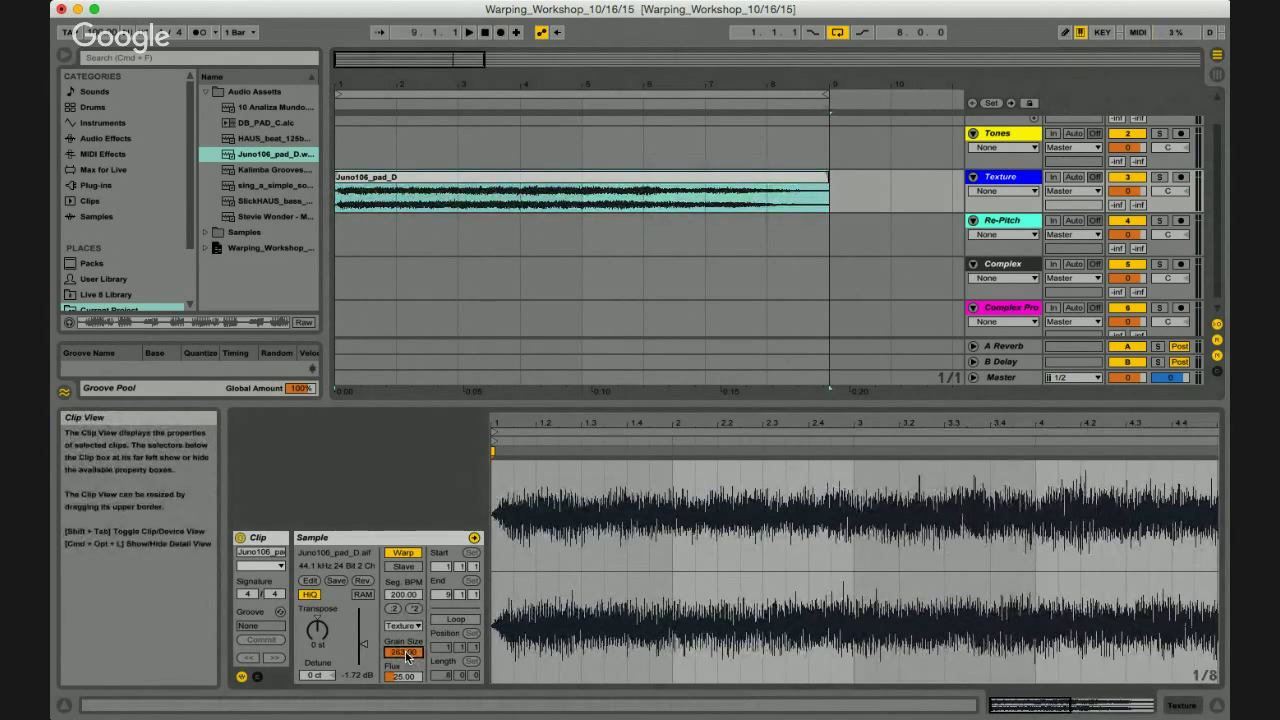
key("space")
key("space")
Lower the pad clip's grain size gradually to 2.00 while listening to it, and stop playback.
scroll(403, 652, "down", 5)
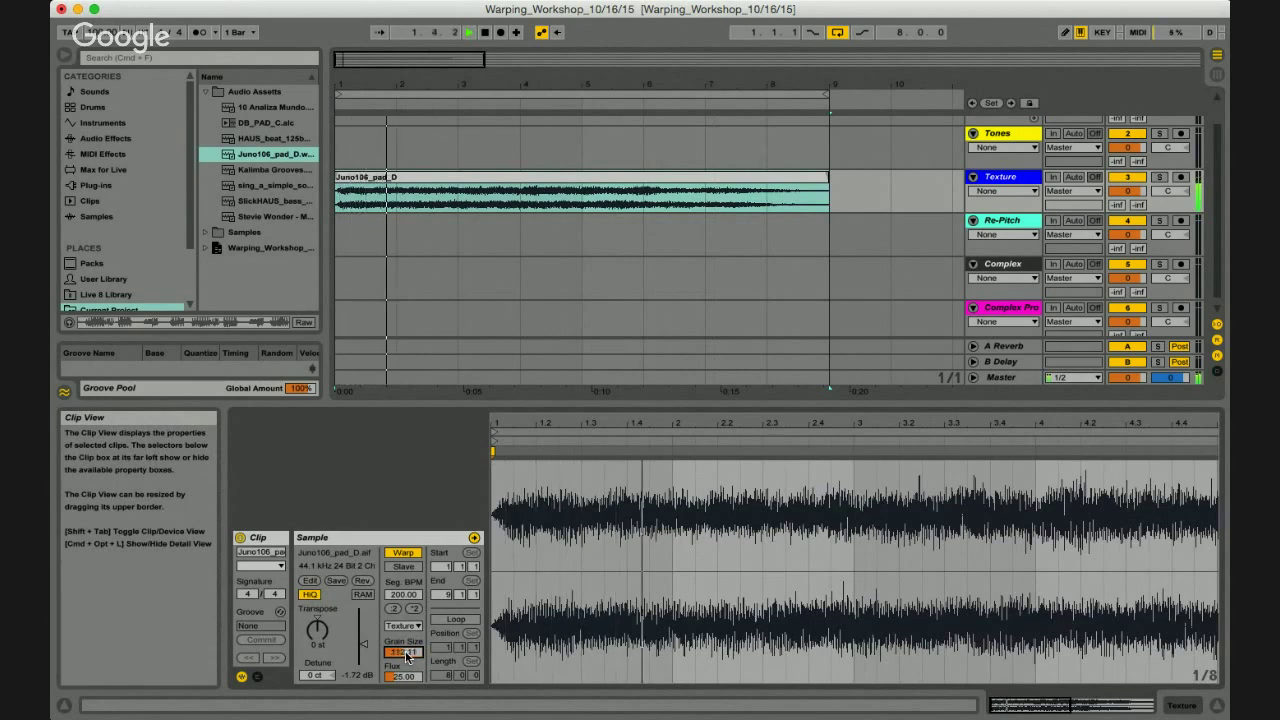
scroll(406, 656, "down", 3)
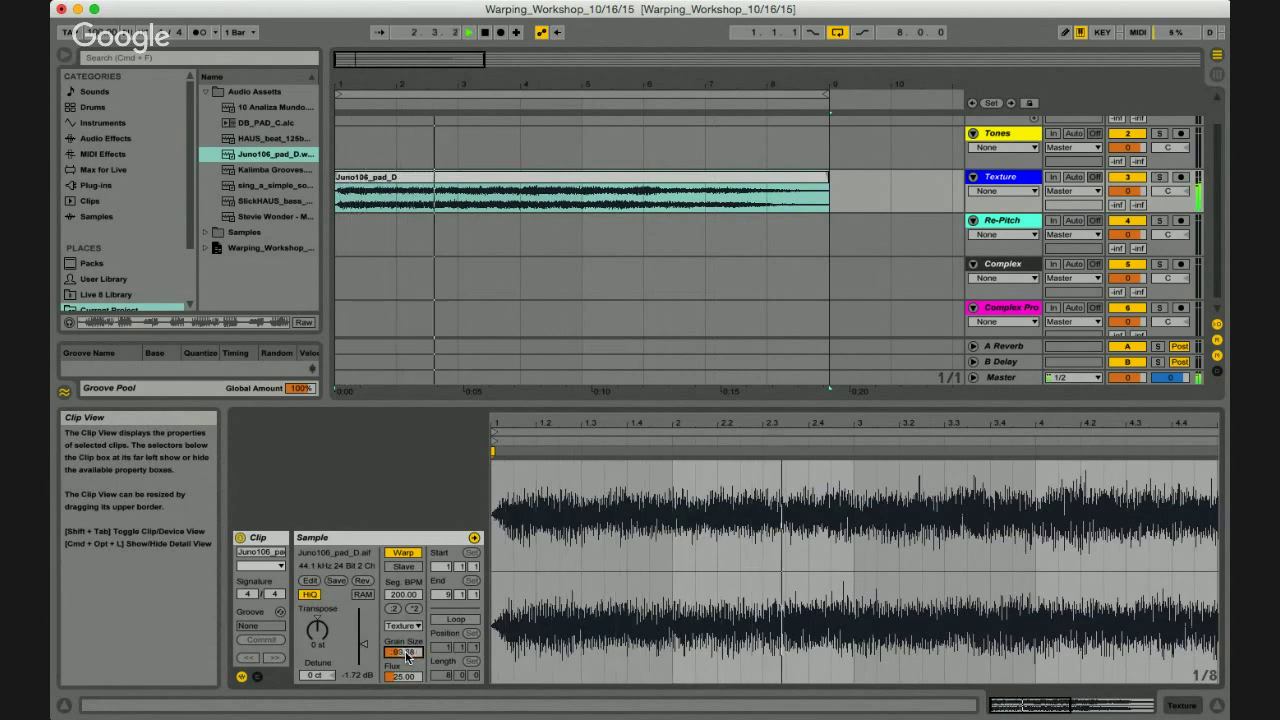
scroll(406, 656, "down", 3)
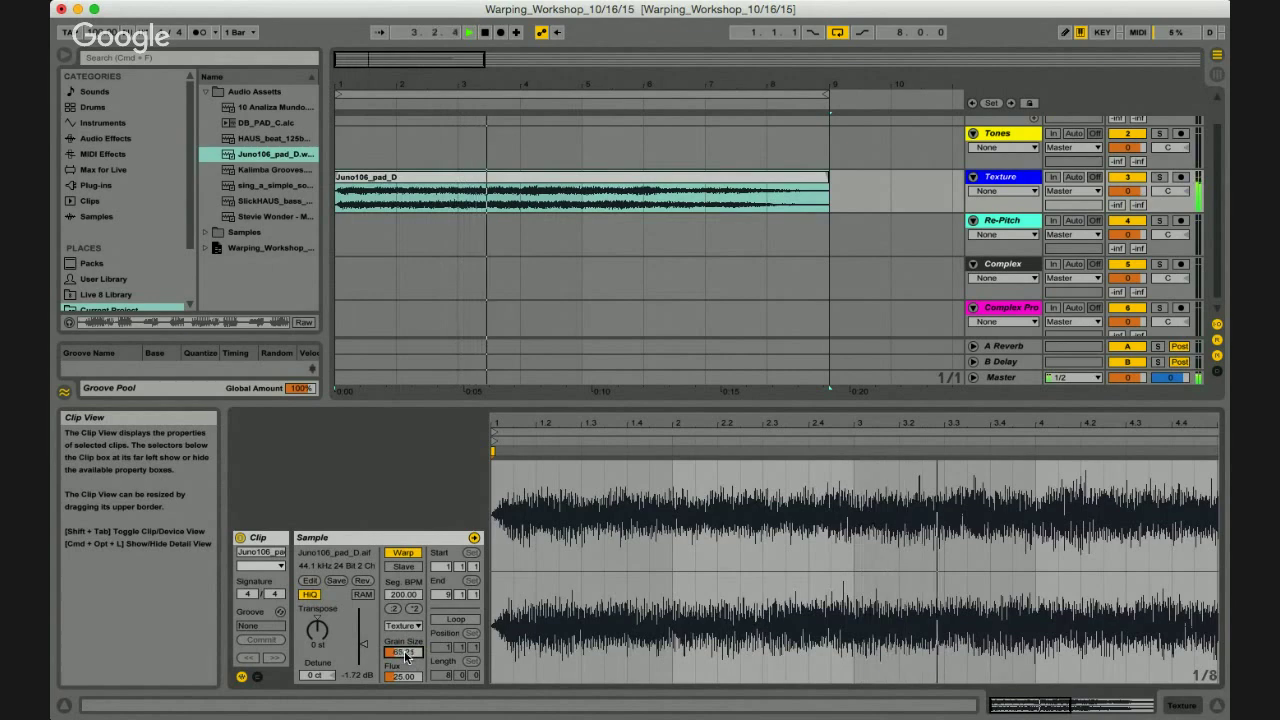
scroll(406, 656, "down", 5)
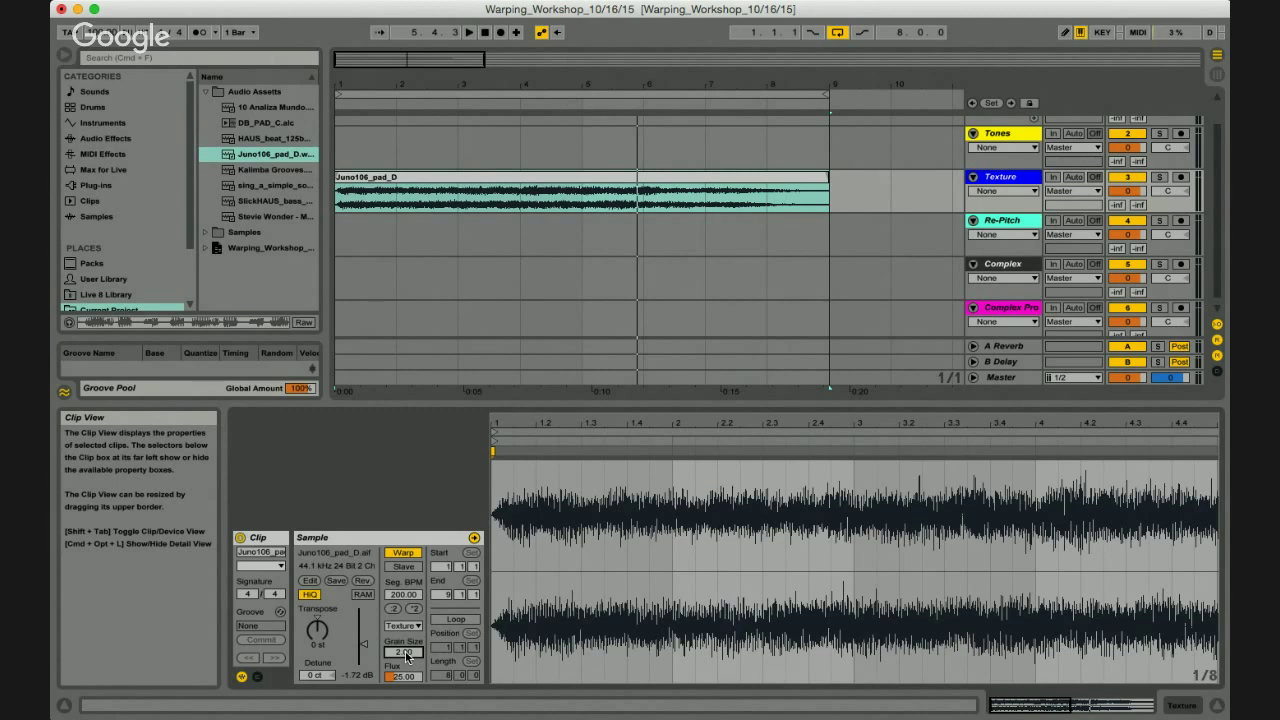
key("space")
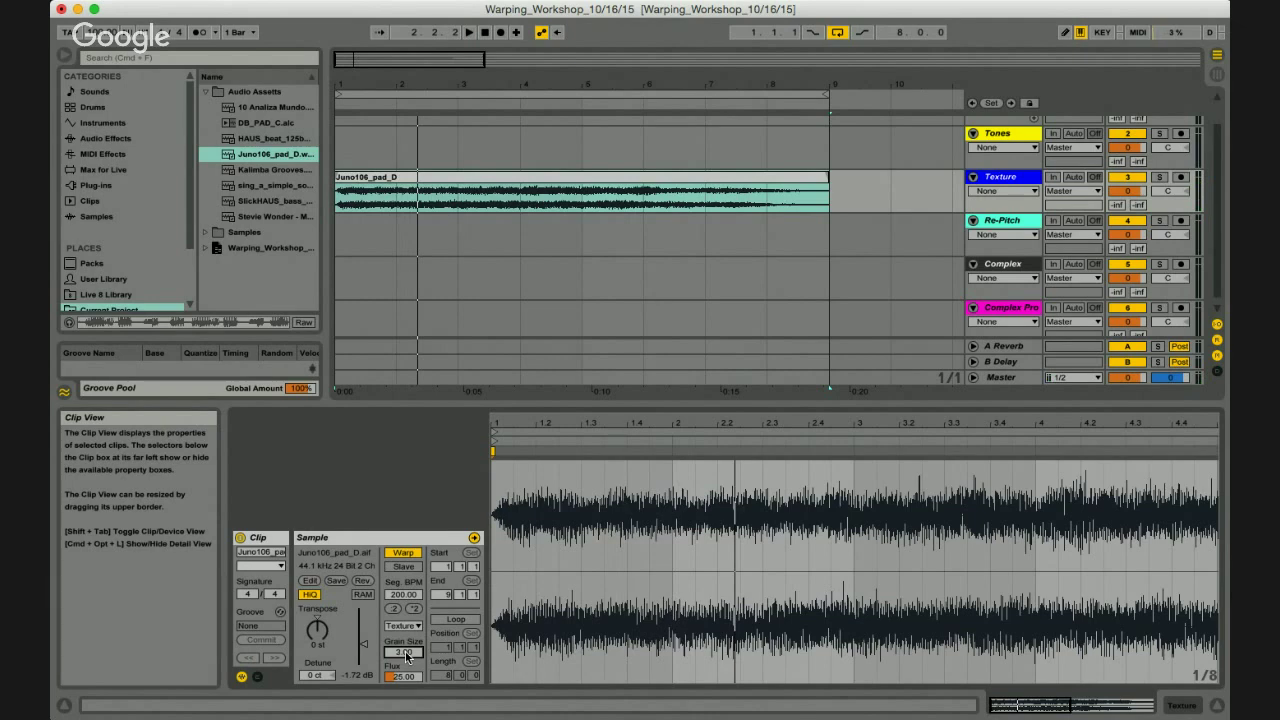
Audition the pad clip with a grain size of 13 and again with a grain size of about 4.
type("13")
key("Return")
key("space")
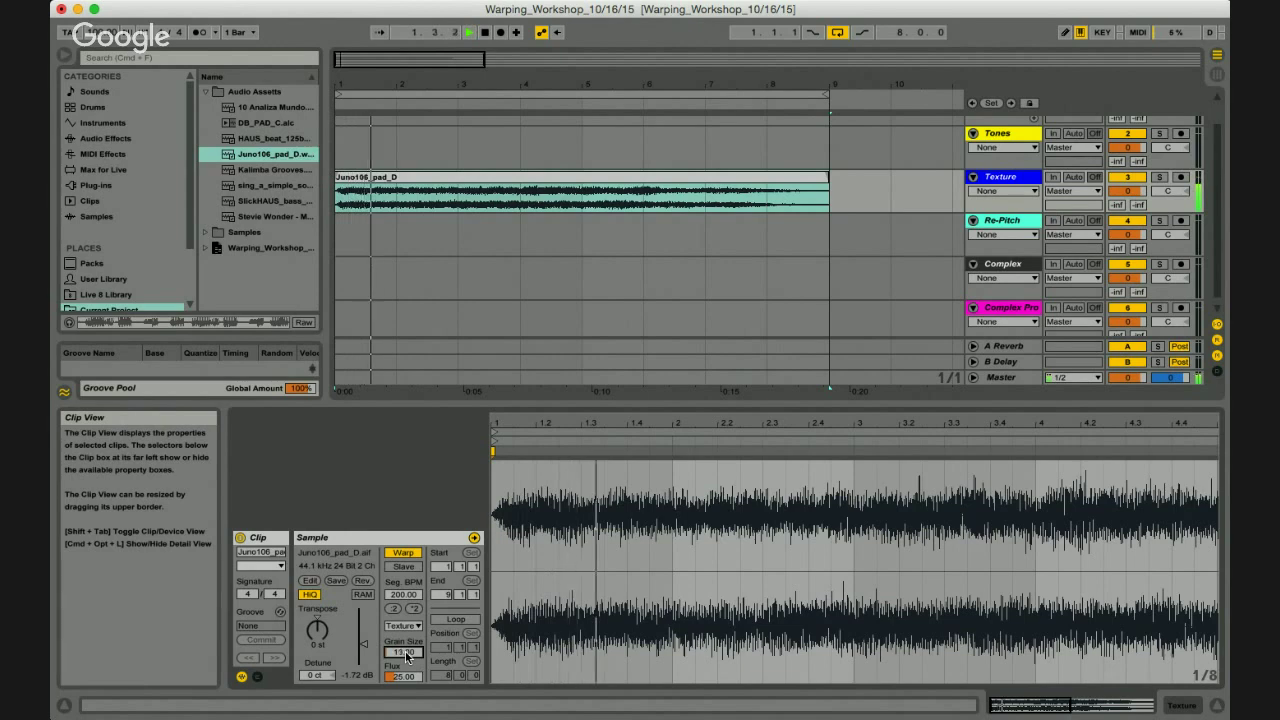
key("space")
type("24")
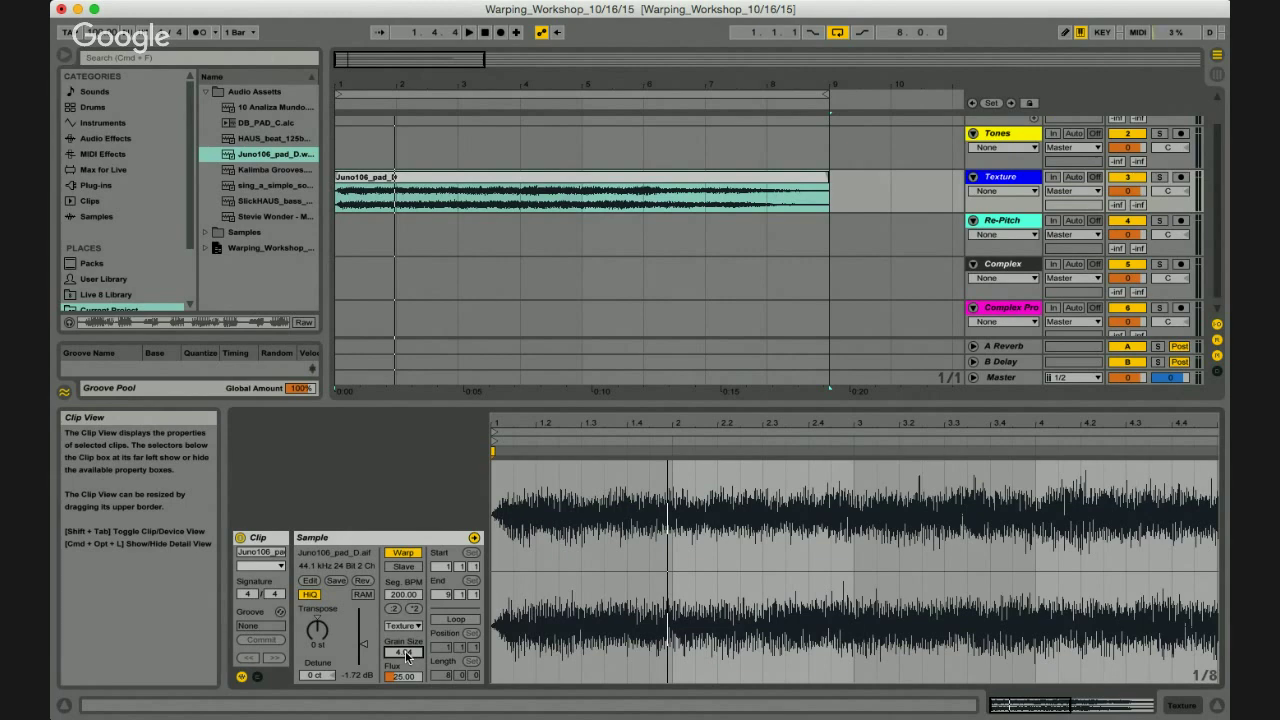
key("space")
Raise the pad clip's grain size to 169.20 while auditioning it.
left_click_drag(407, 656, 407, 656)
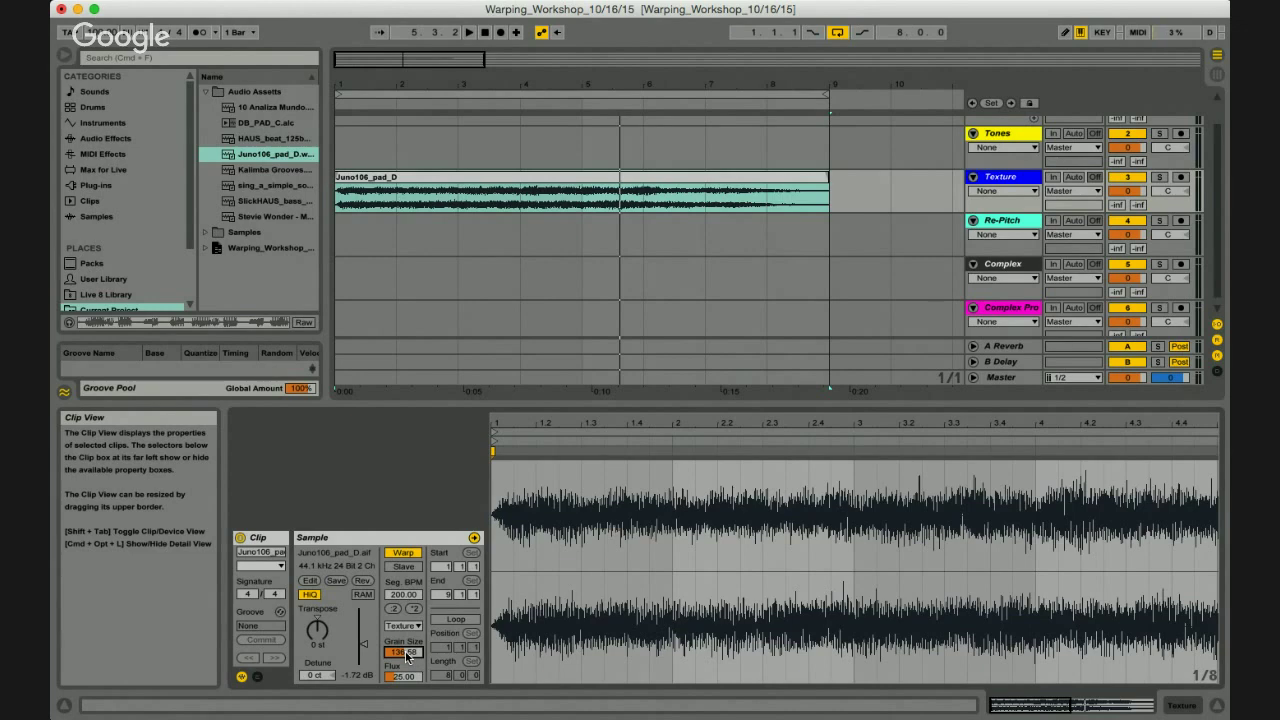
key("space")
key("space")
scroll(403, 652, "up", 3)
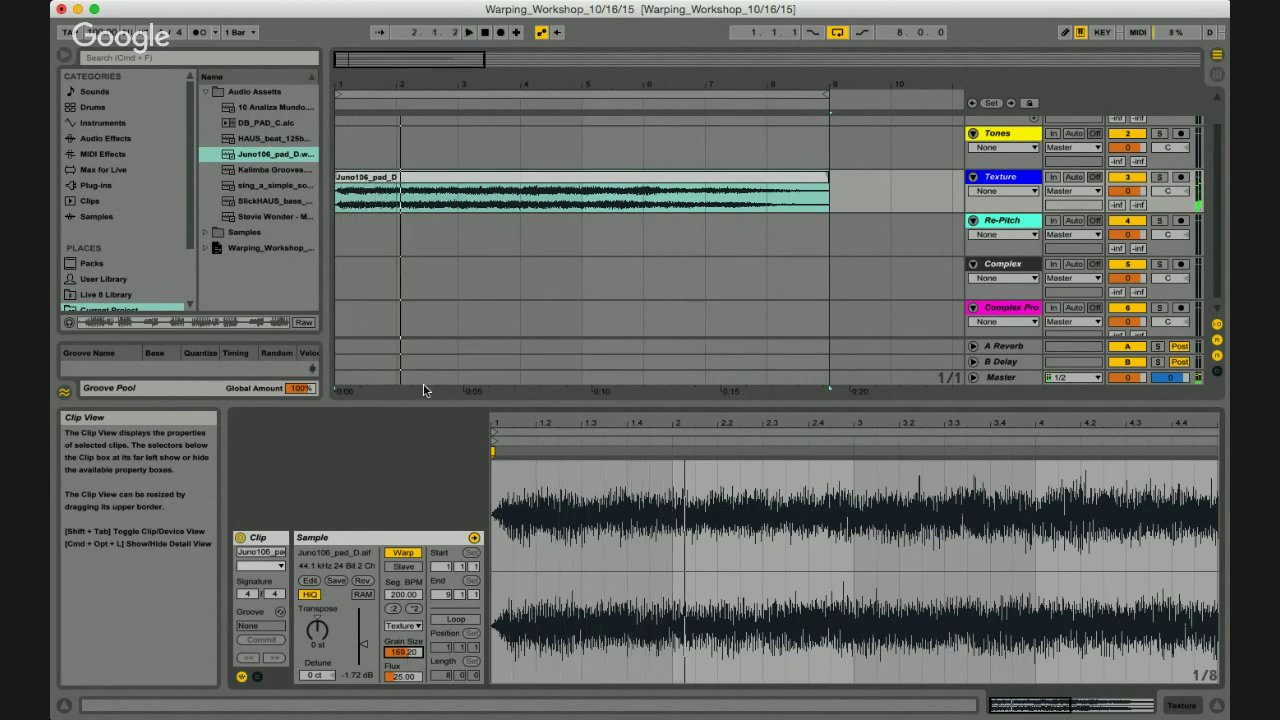
Replace the pad clip on the Texture track with the sing_a_simple_song_101bpm loop, starting at bar 1.
left_click(409, 180)
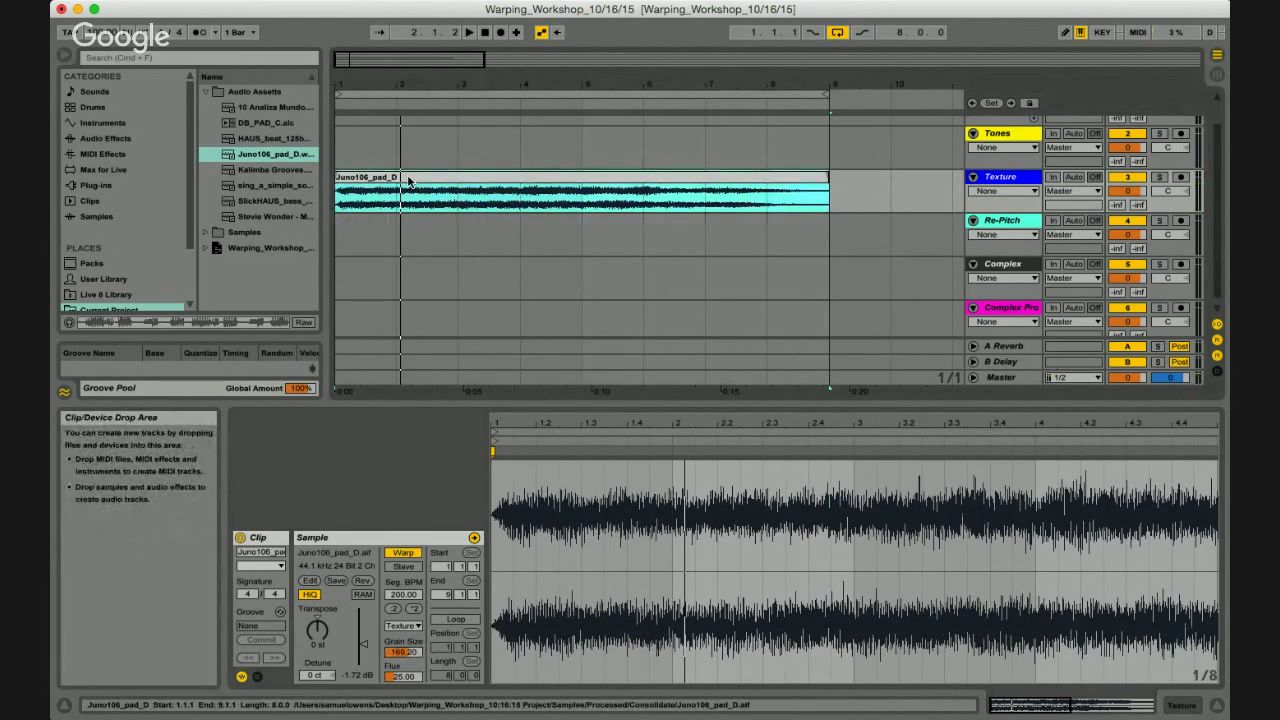
key("Delete")
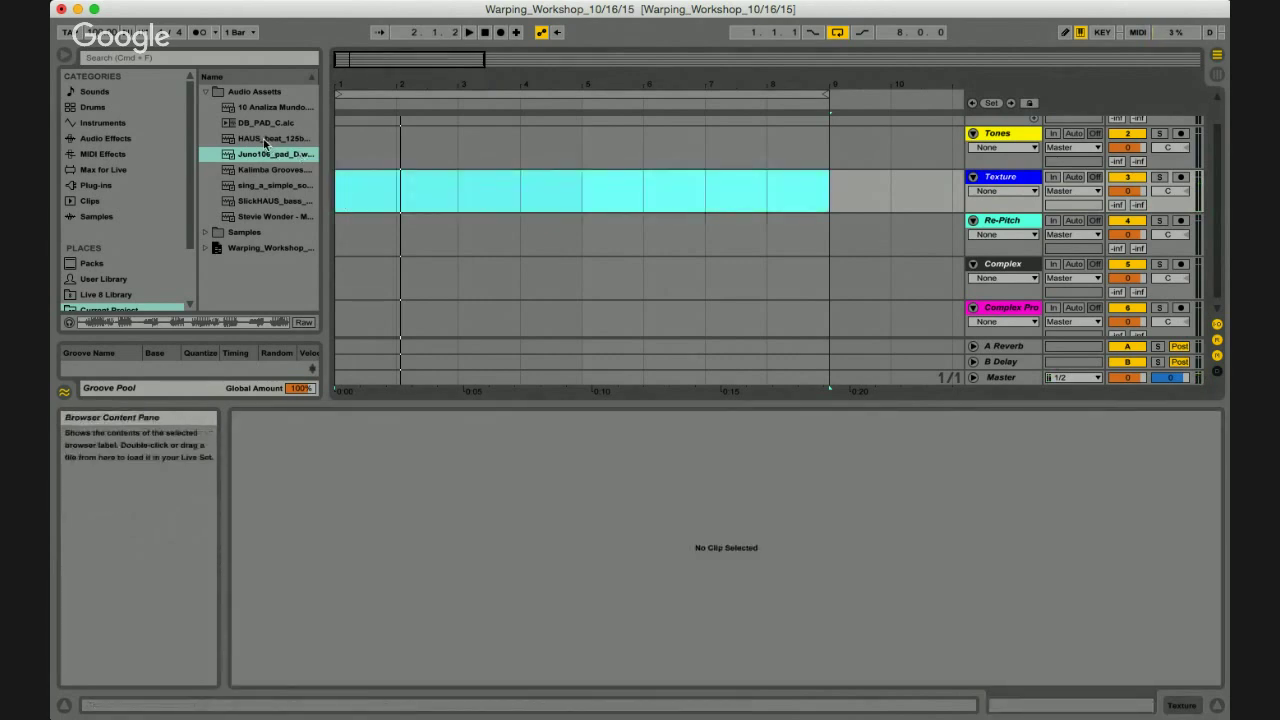
left_click_drag(265, 145, 349, 181)
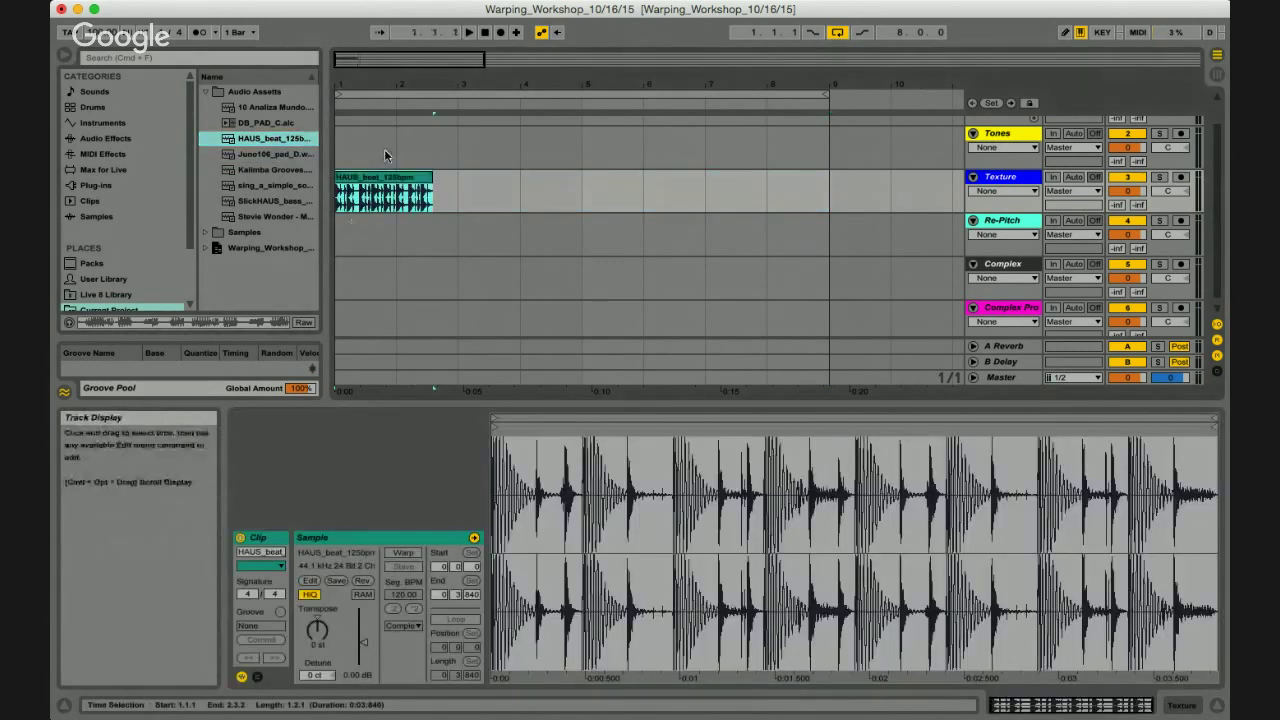
key("Delete")
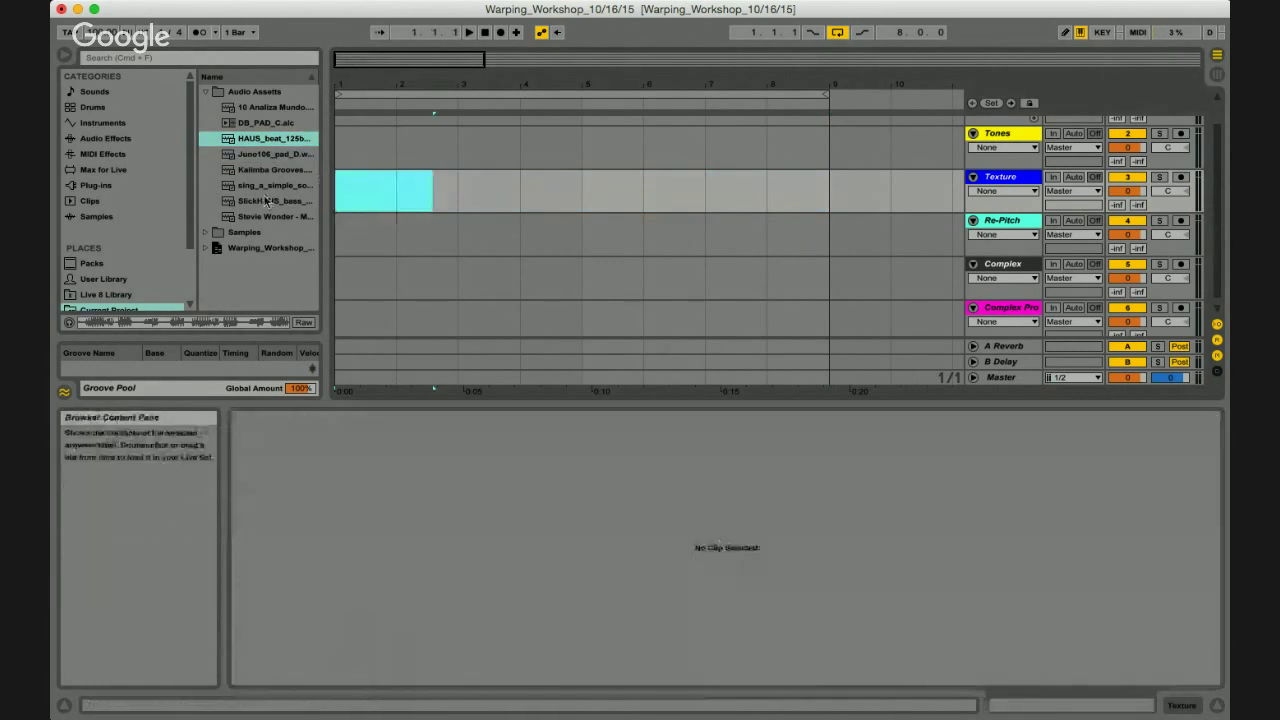
left_click_drag(268, 190, 343, 194)
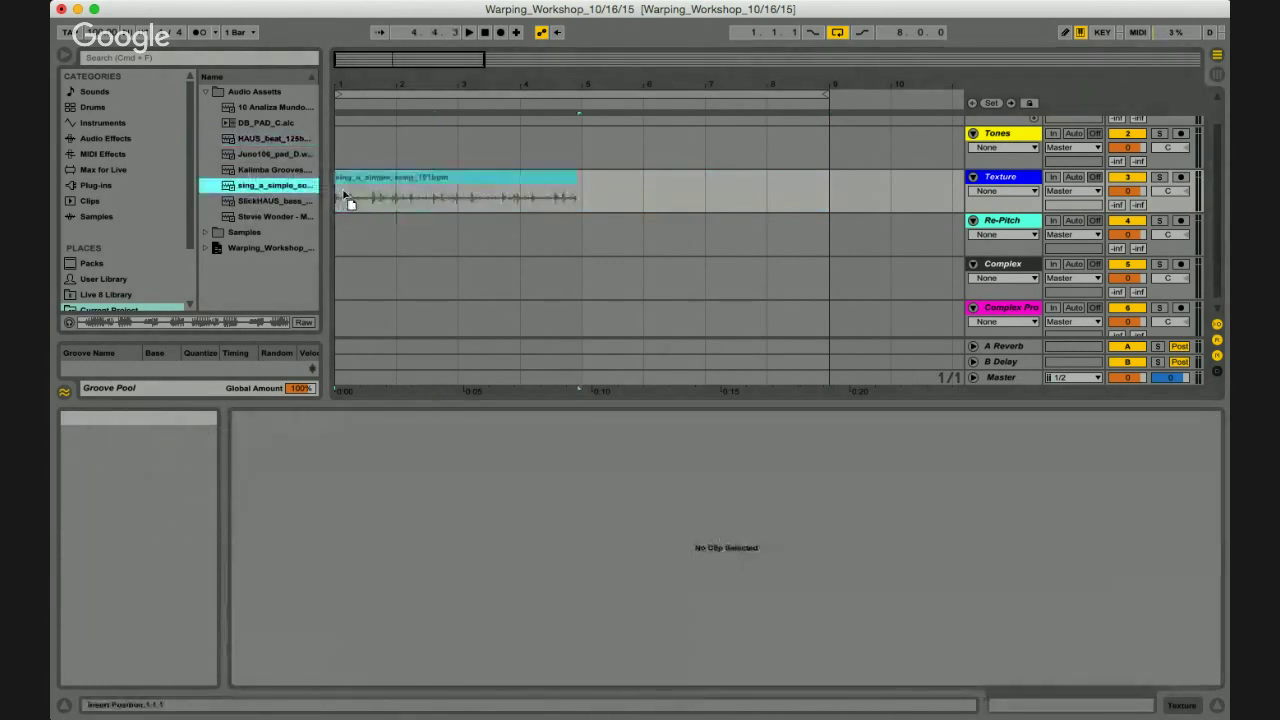
Set the song tempo to 101 BPM and play the unwarped sing_a_simple_song loop.
left_click(403, 555)
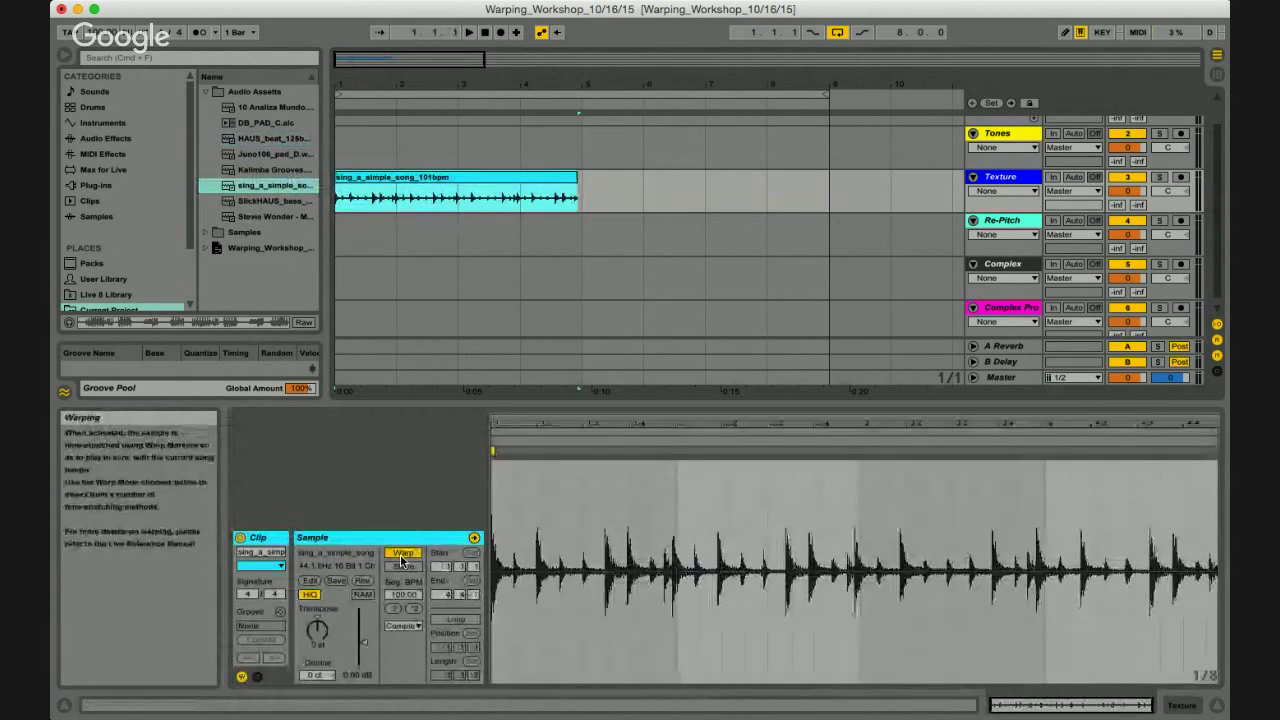
left_click(402, 555)
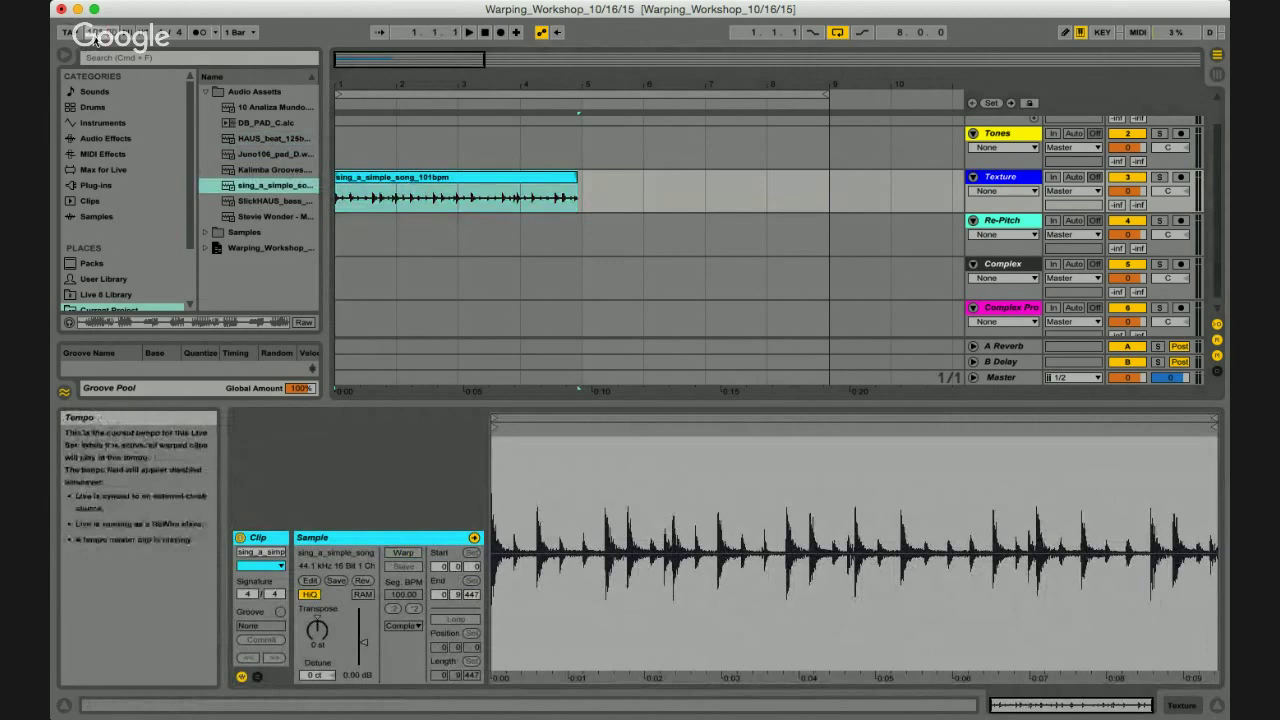
left_click(535, 183)
key("space")
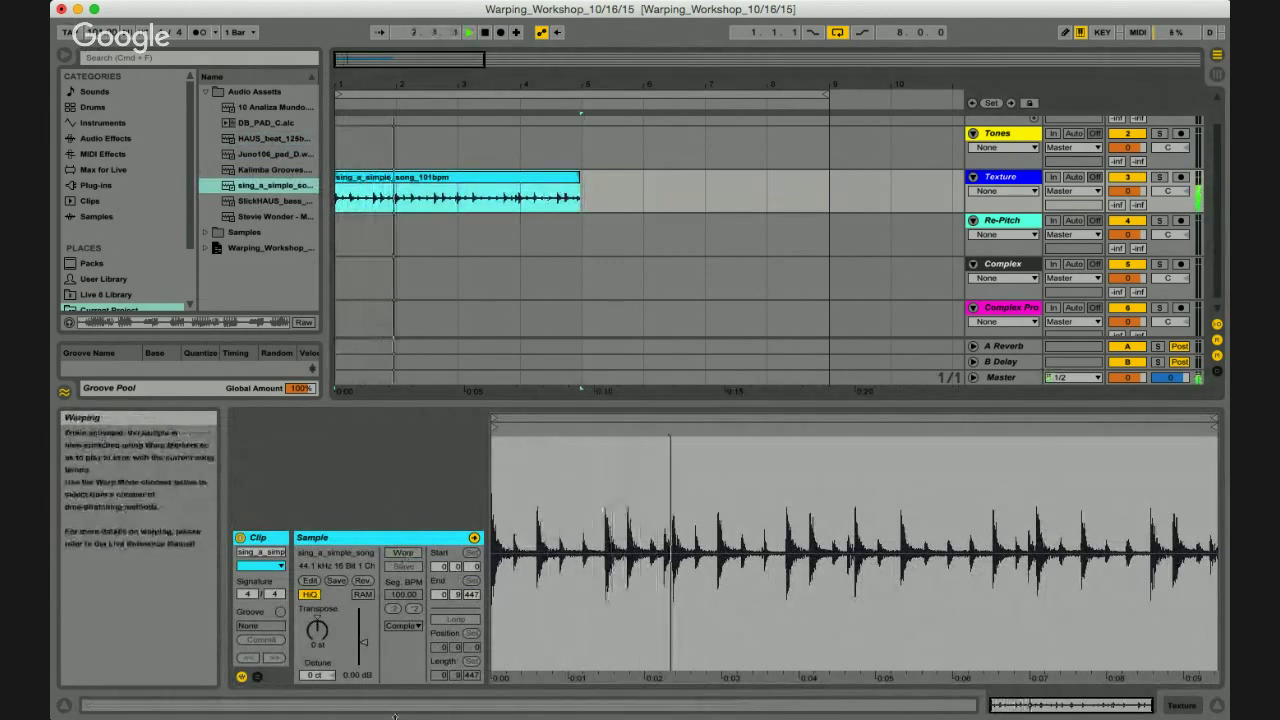
Enable warping on the loop, choose the Texture warp mode and double its original tempo to 202 BPM.
left_click(403, 552)
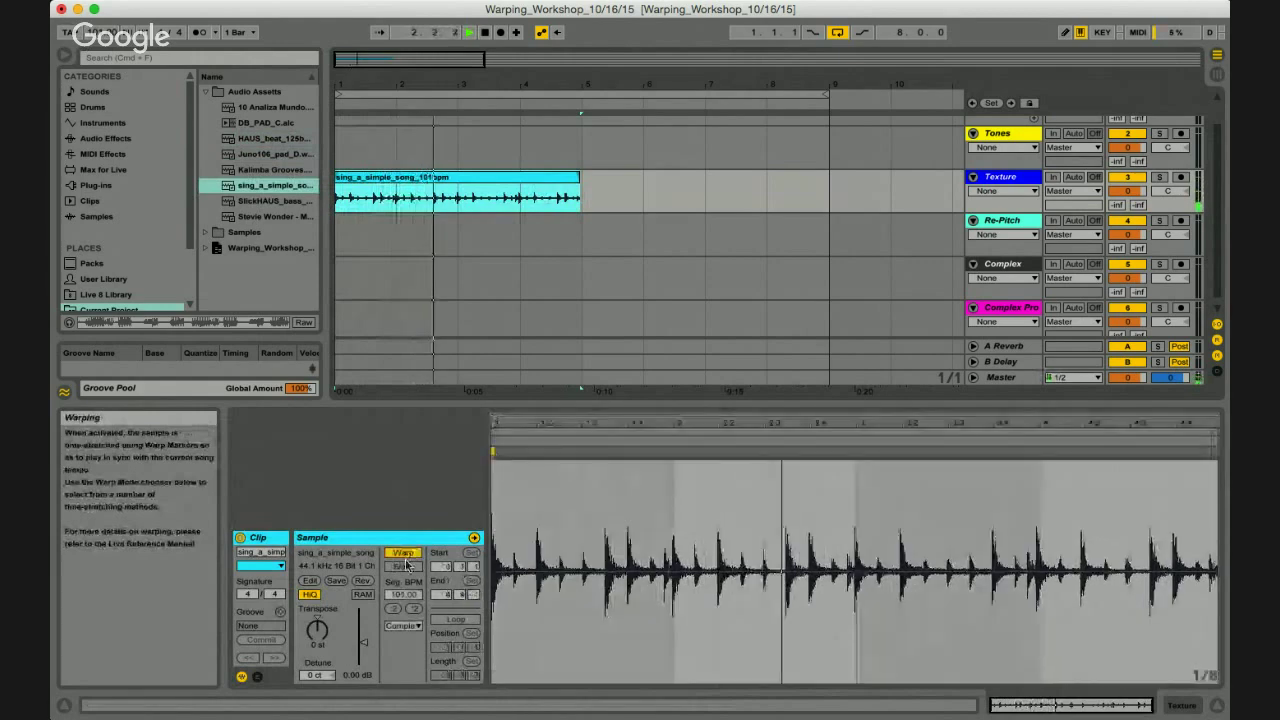
left_click(392, 628)
left_click(400, 458)
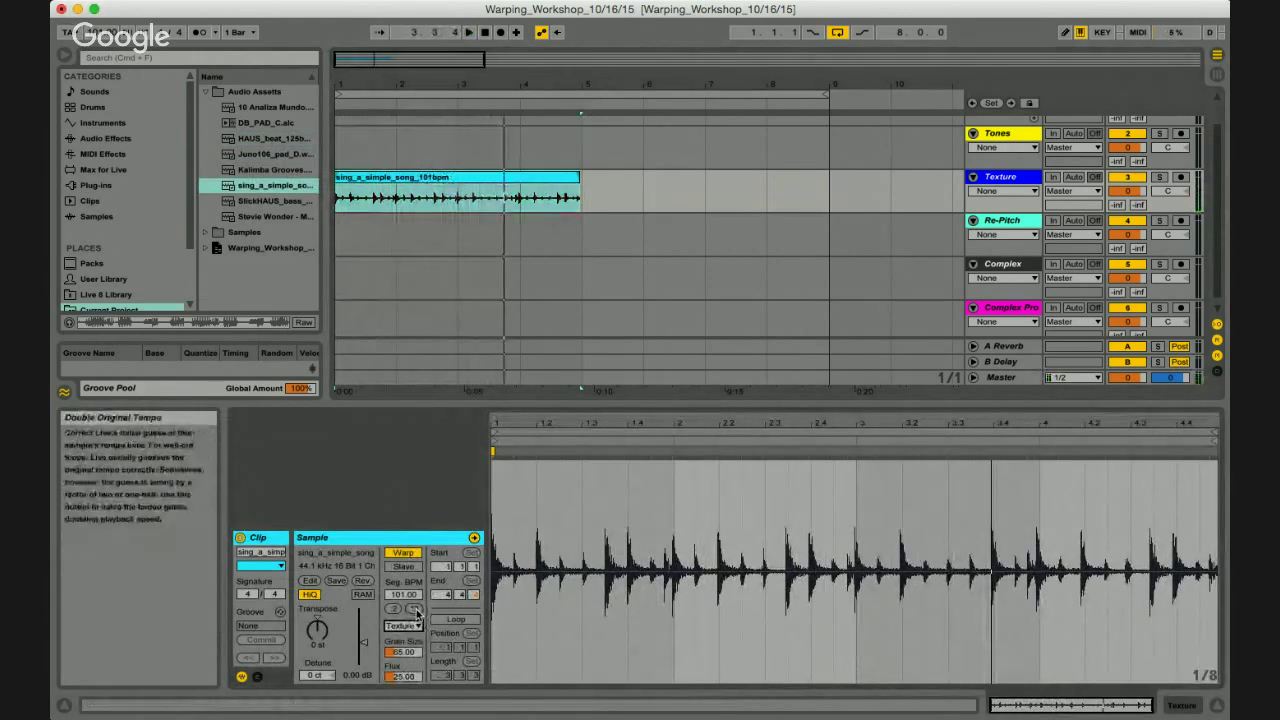
left_click(415, 610)
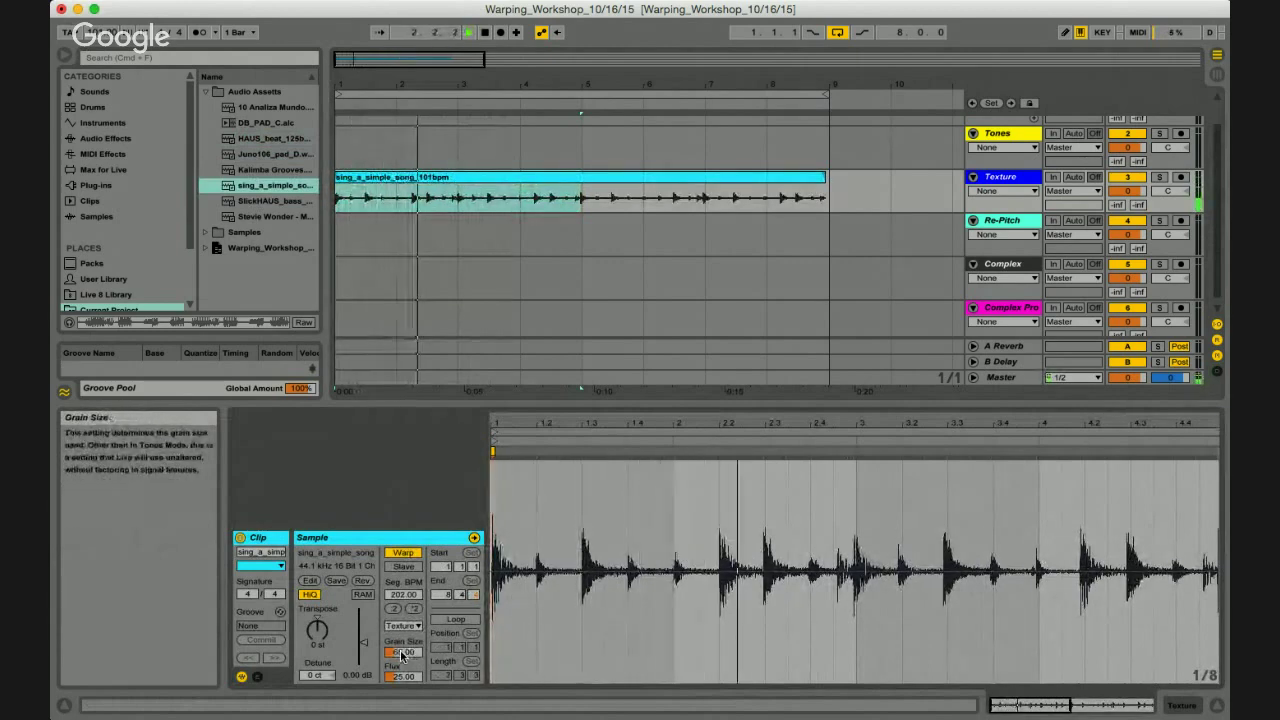
Drop the loop's grain size to 2.00, raise it to above 240 and play the result.
left_click(402, 653)
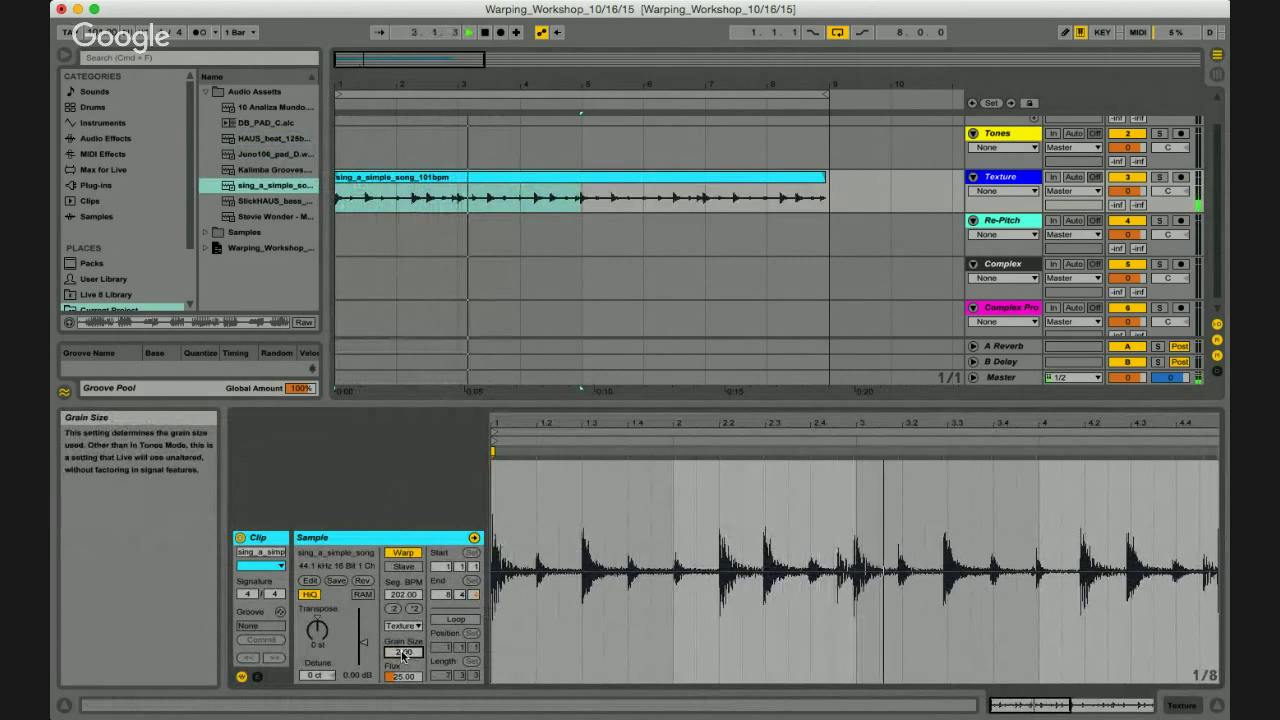
left_click_drag(403, 654, 403, 655)
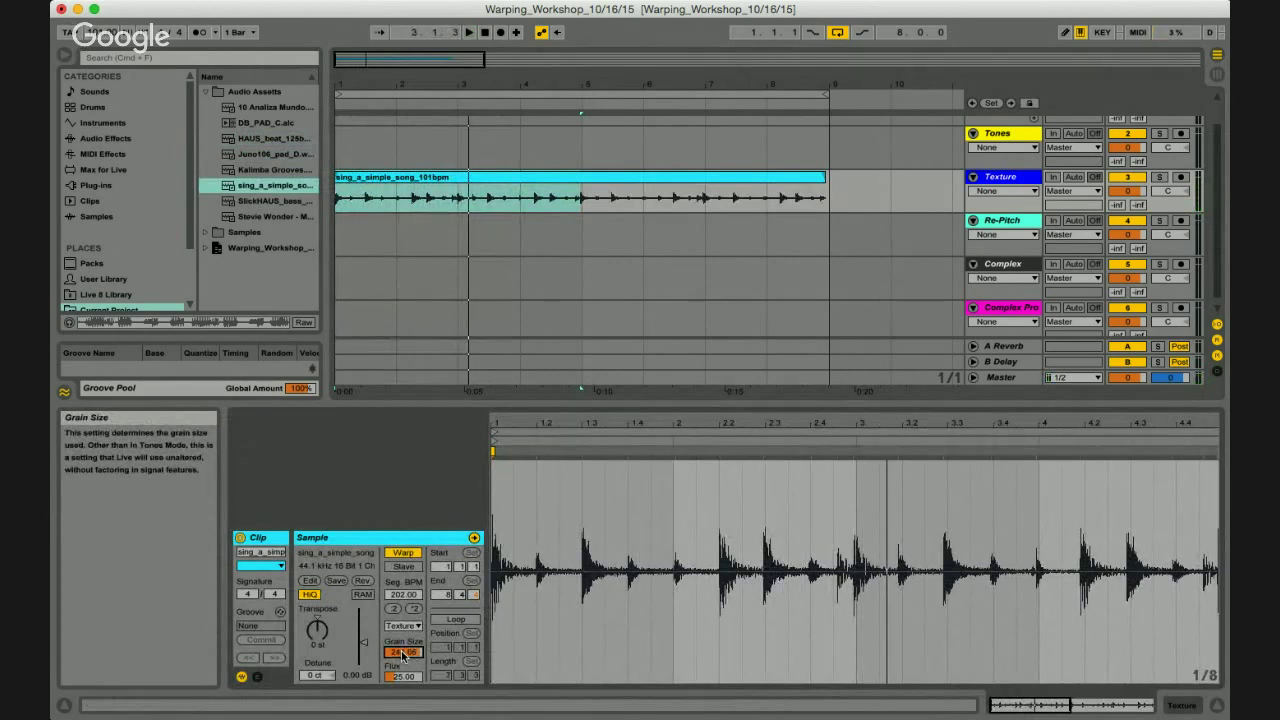
key("space")
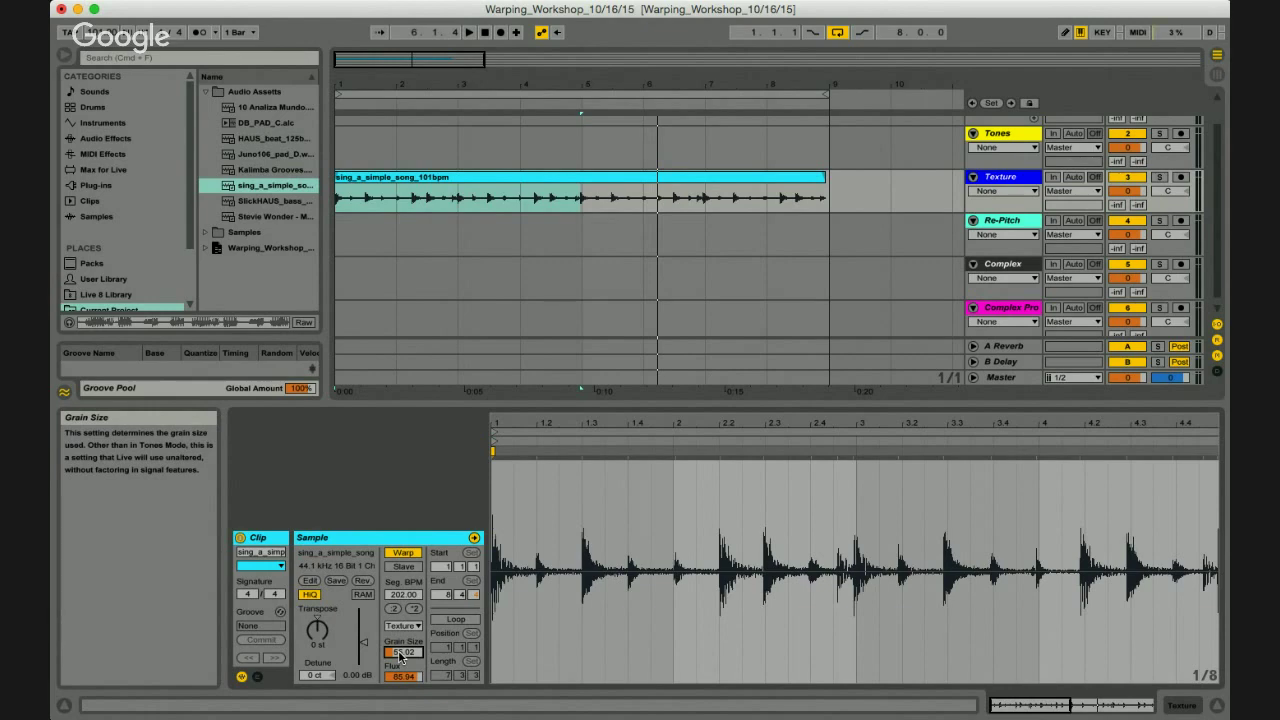
Set the loop's Flux to 100 and adjust its grain size to about 126 during playback.
left_click(408, 677)
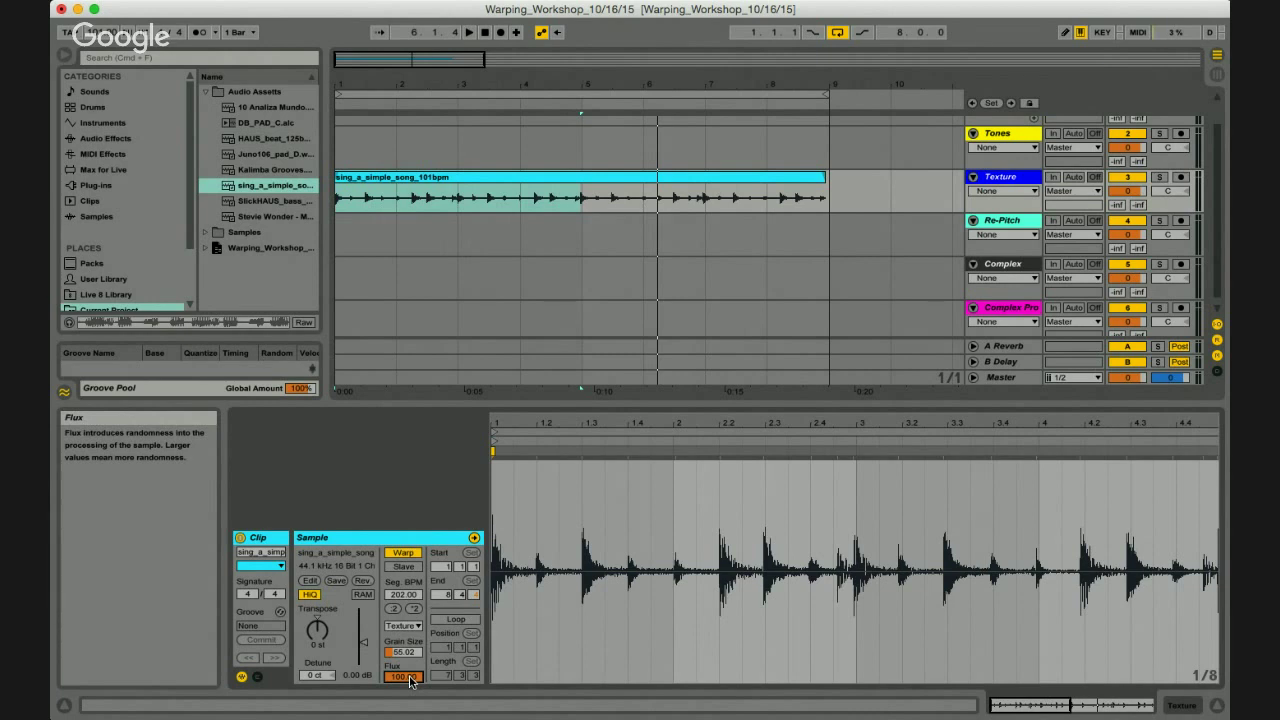
key("space")
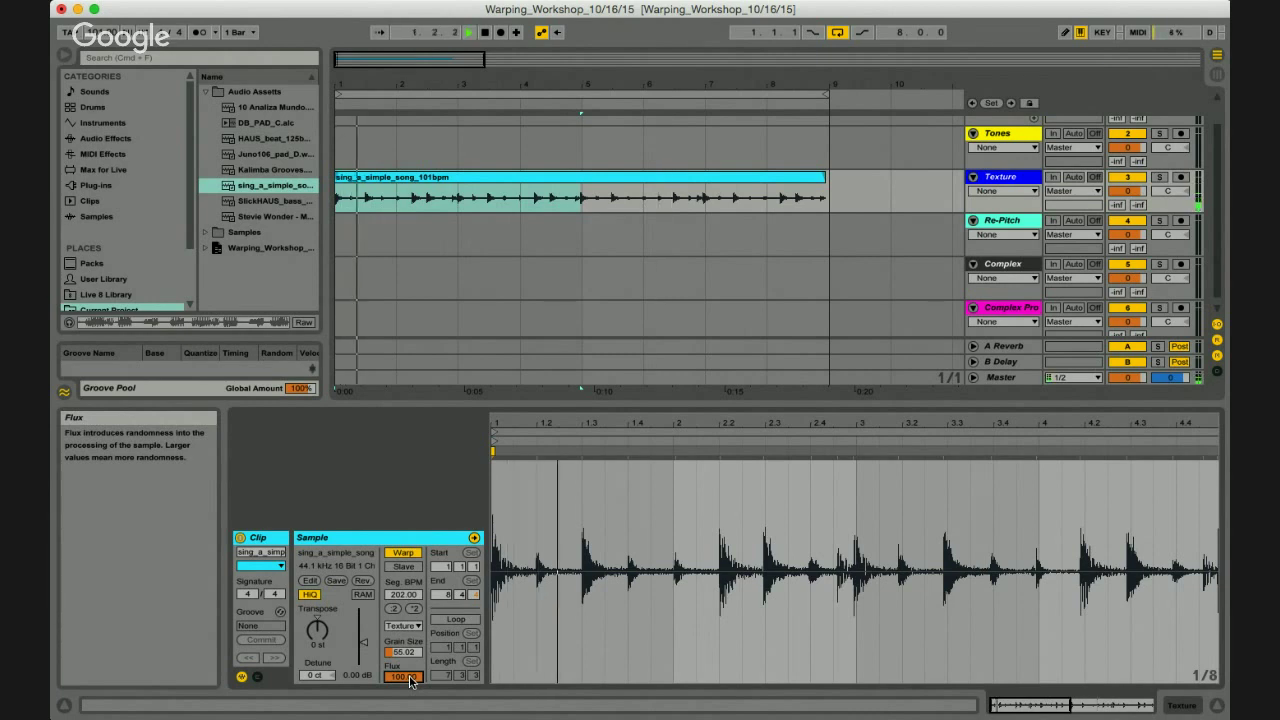
mouse_move(403, 653)
left_mouse_down()
mouse_move(403, 690)
mouse_move(397, 640)
left_mouse_up()
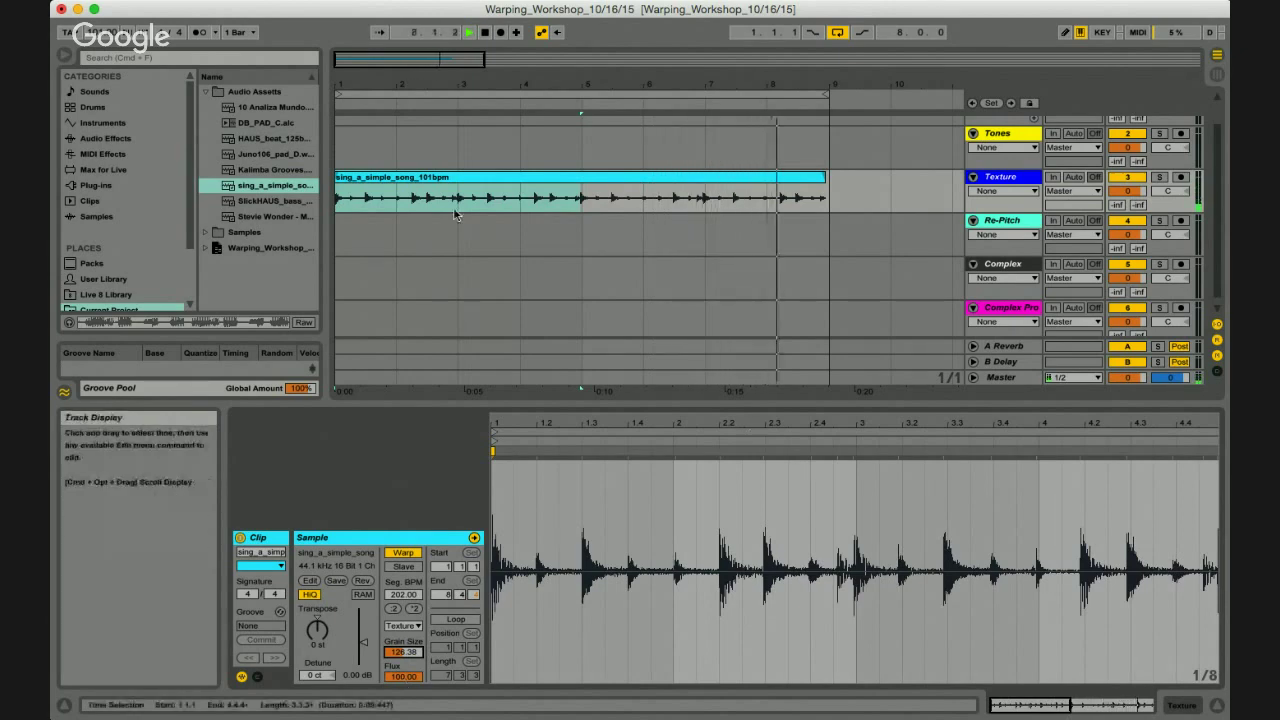
Play the warped loop from bar 5 and again from its start.
left_click(580, 205)
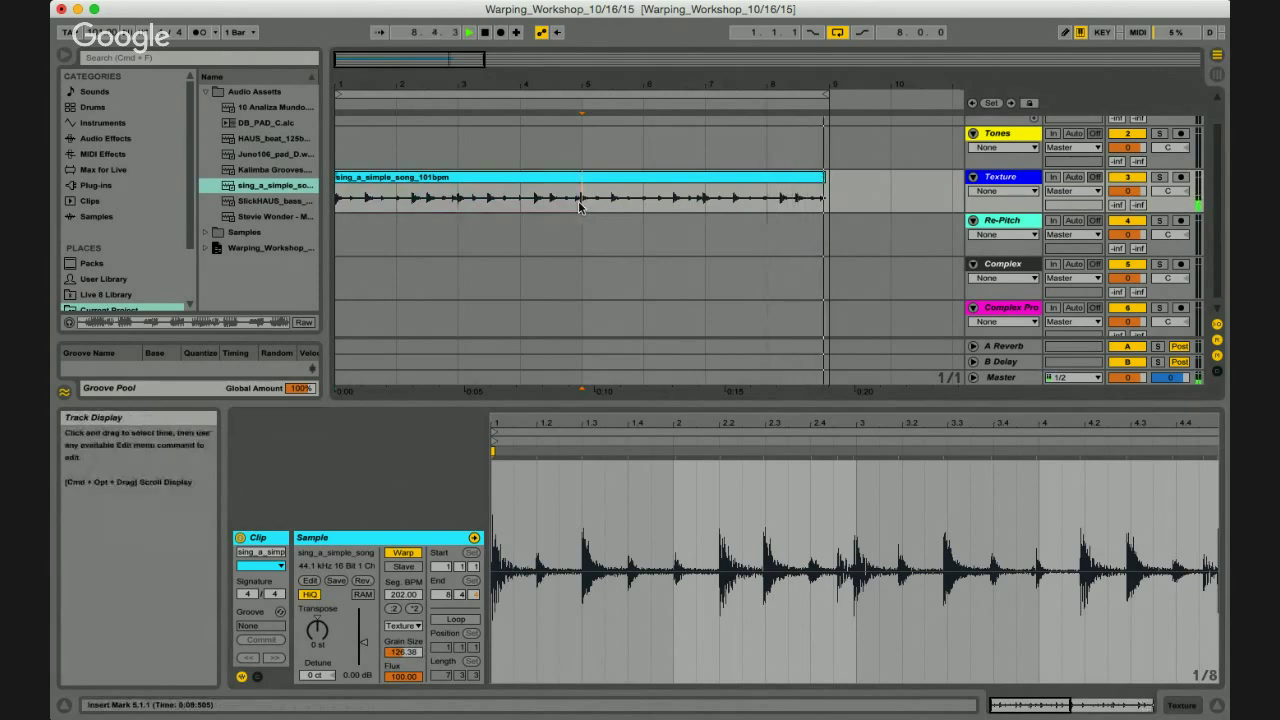
key("space")
key("space")
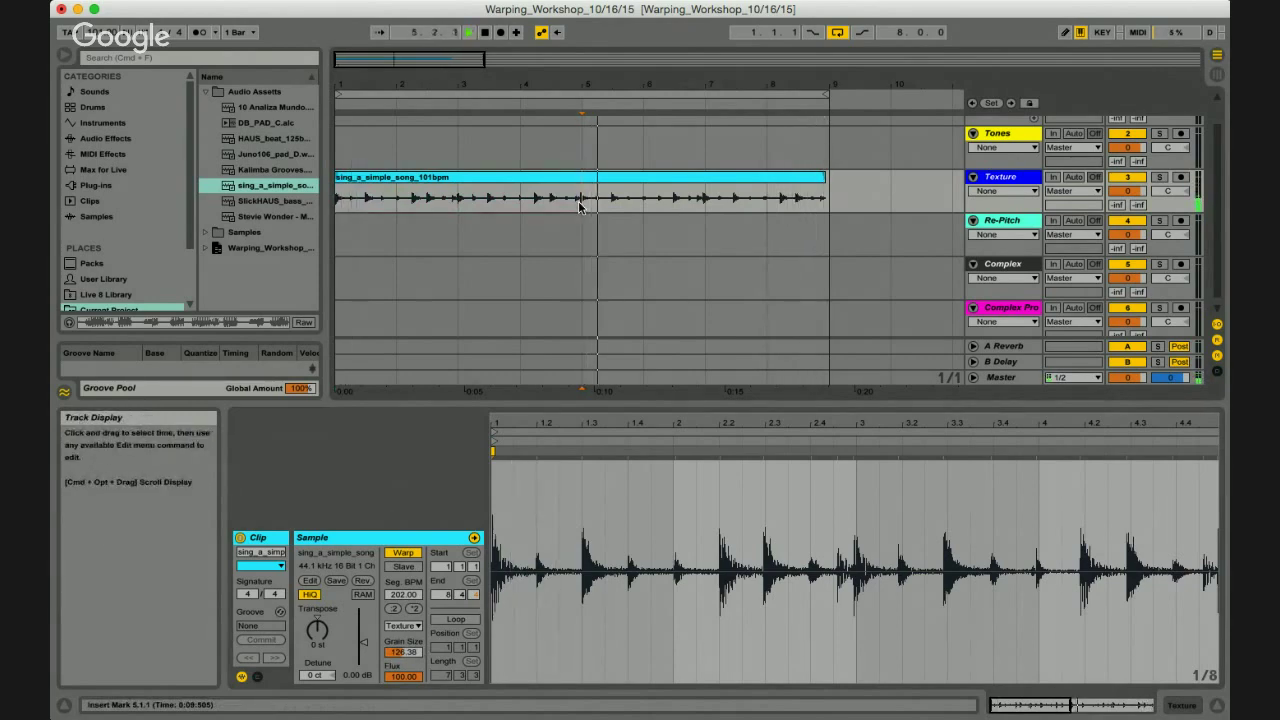
left_click(362, 179)
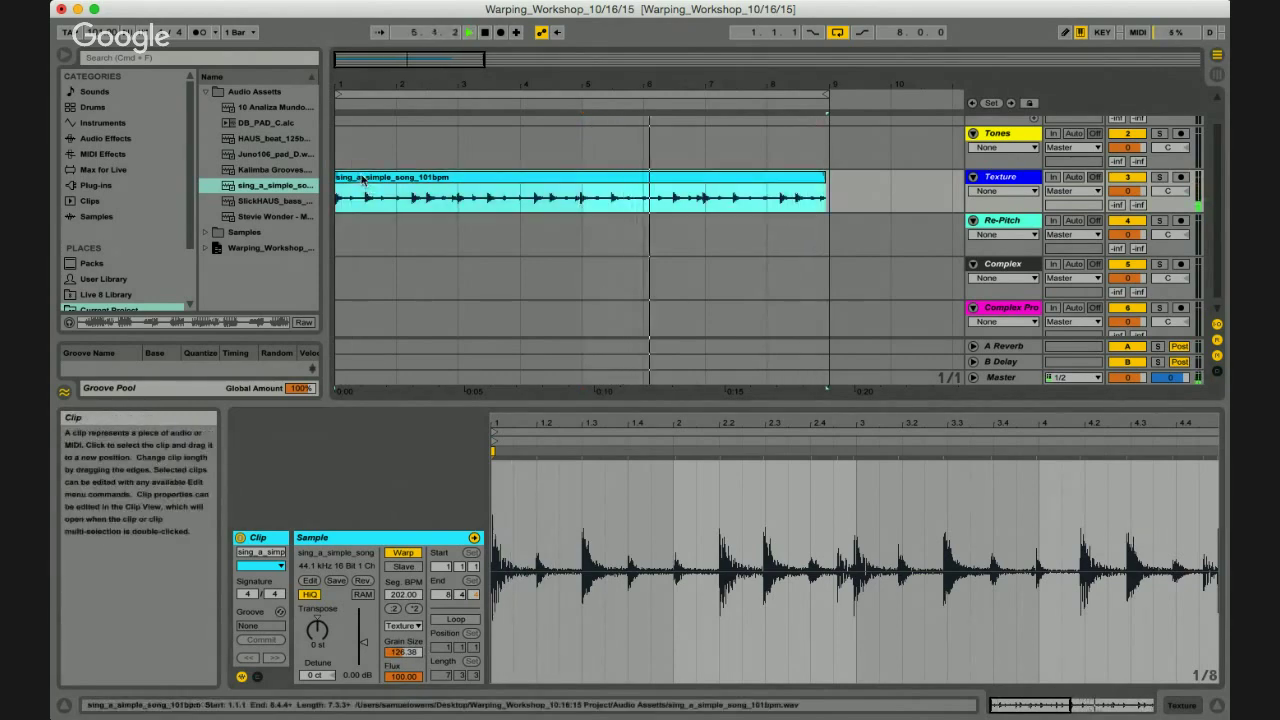
key("space")
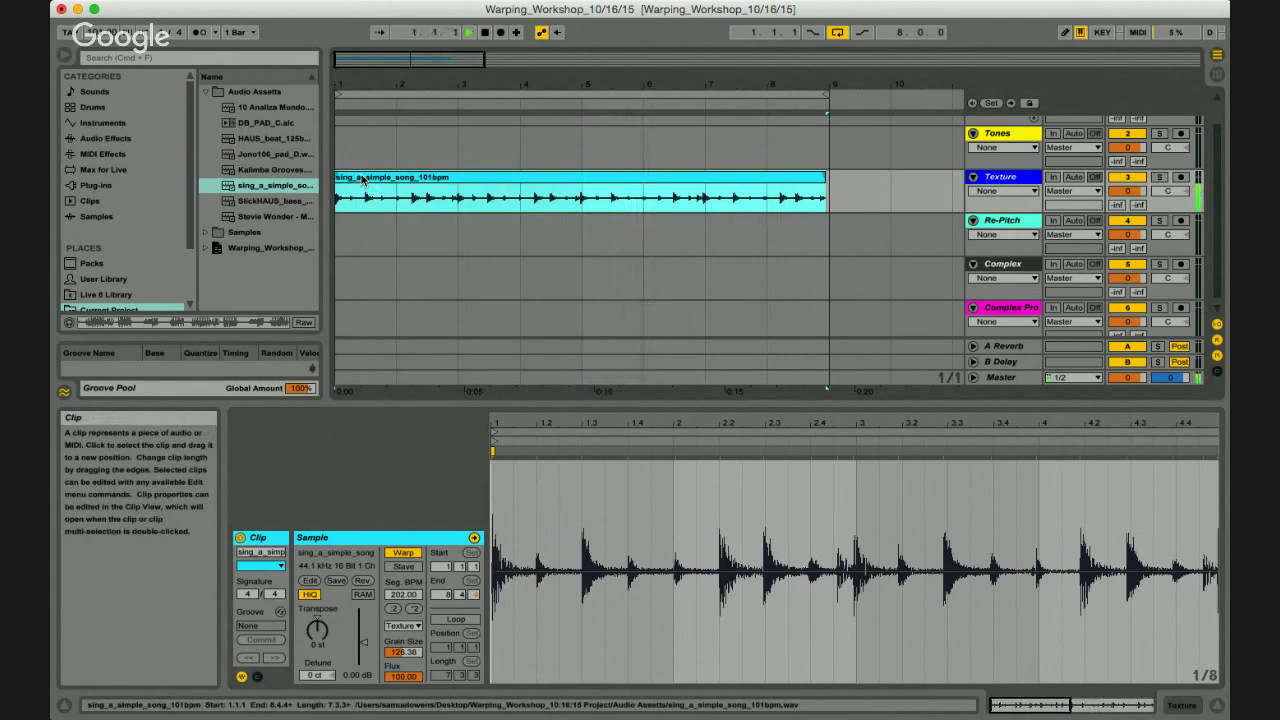
Insert an audio track below Texture, taking its input from Texture Post Mixer, with monitoring off, and arm it for recording.
left_click(1017, 178)
key("super+t")
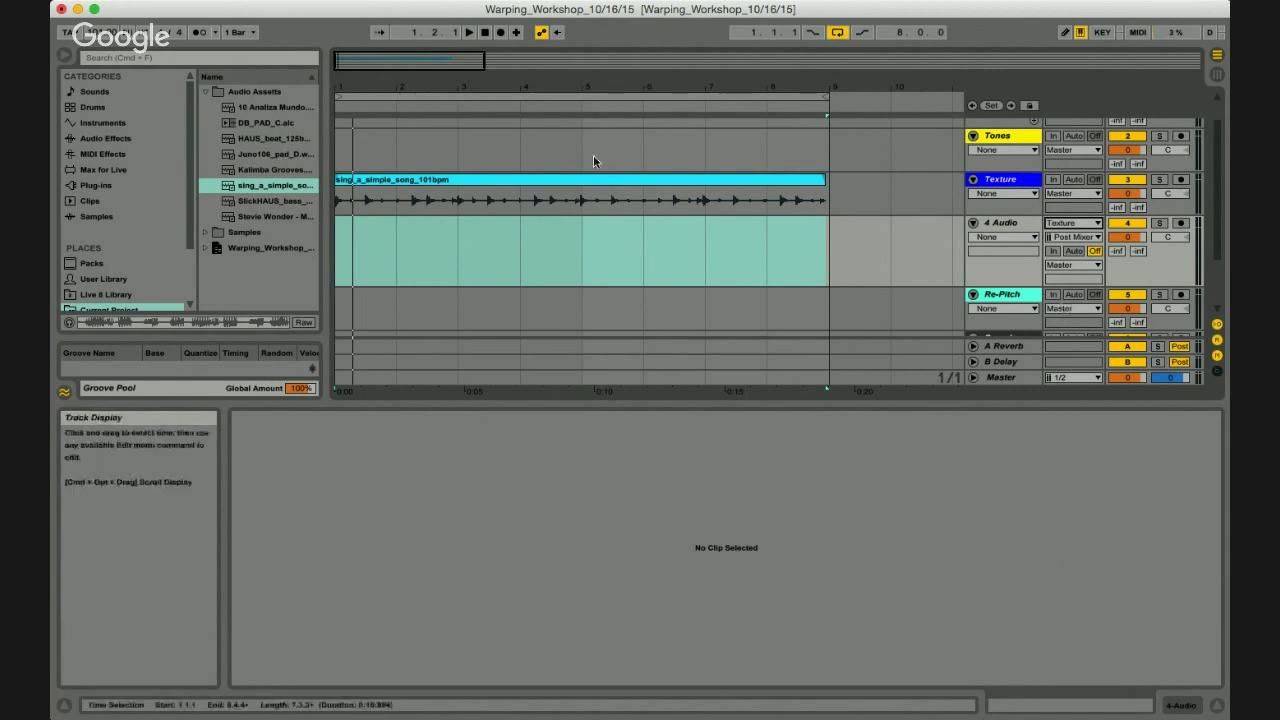
left_click(344, 191)
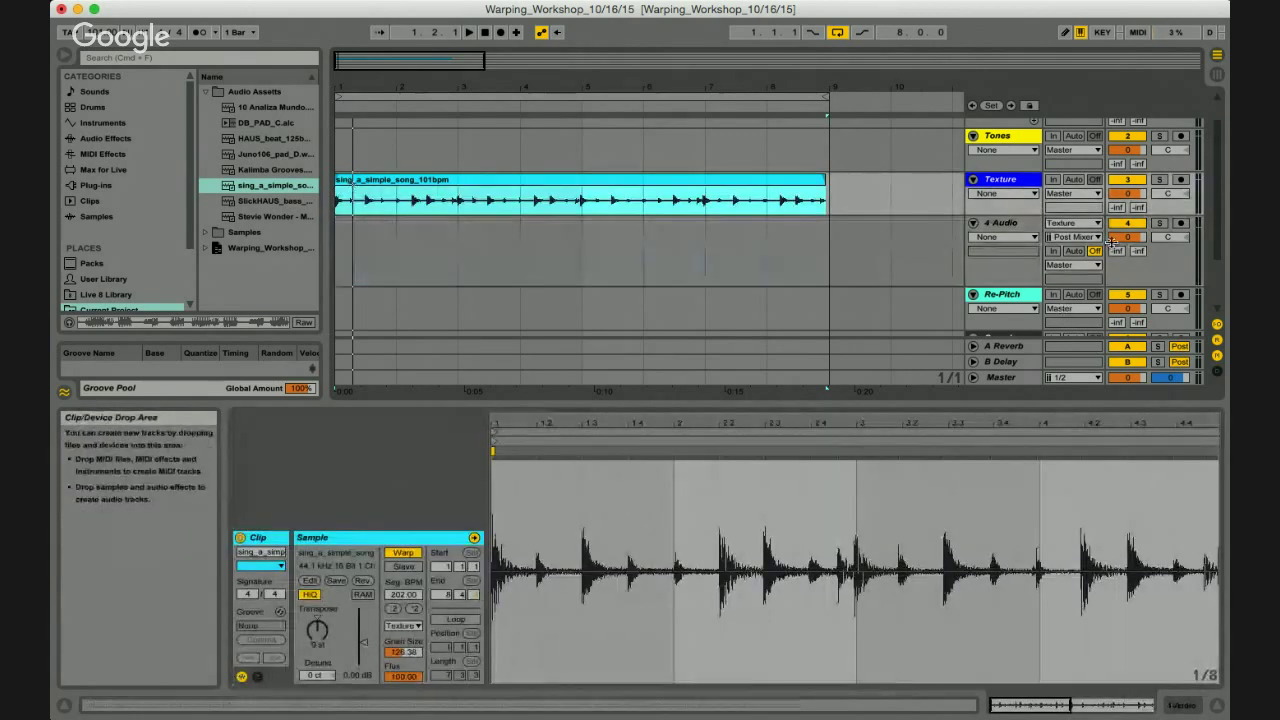
left_click(1181, 222)
left_click(1073, 251)
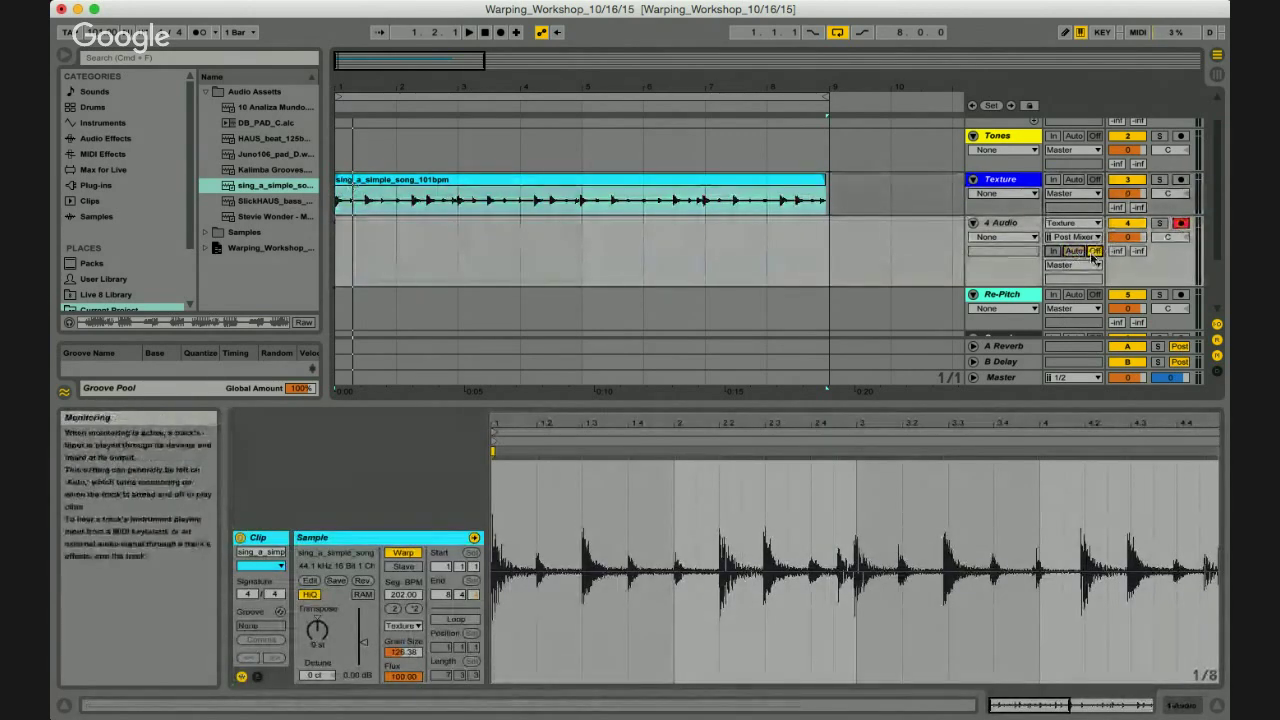
Record about two bars of the Texture track's output onto the new audio track, starting at bar 1.
left_click(760, 250)
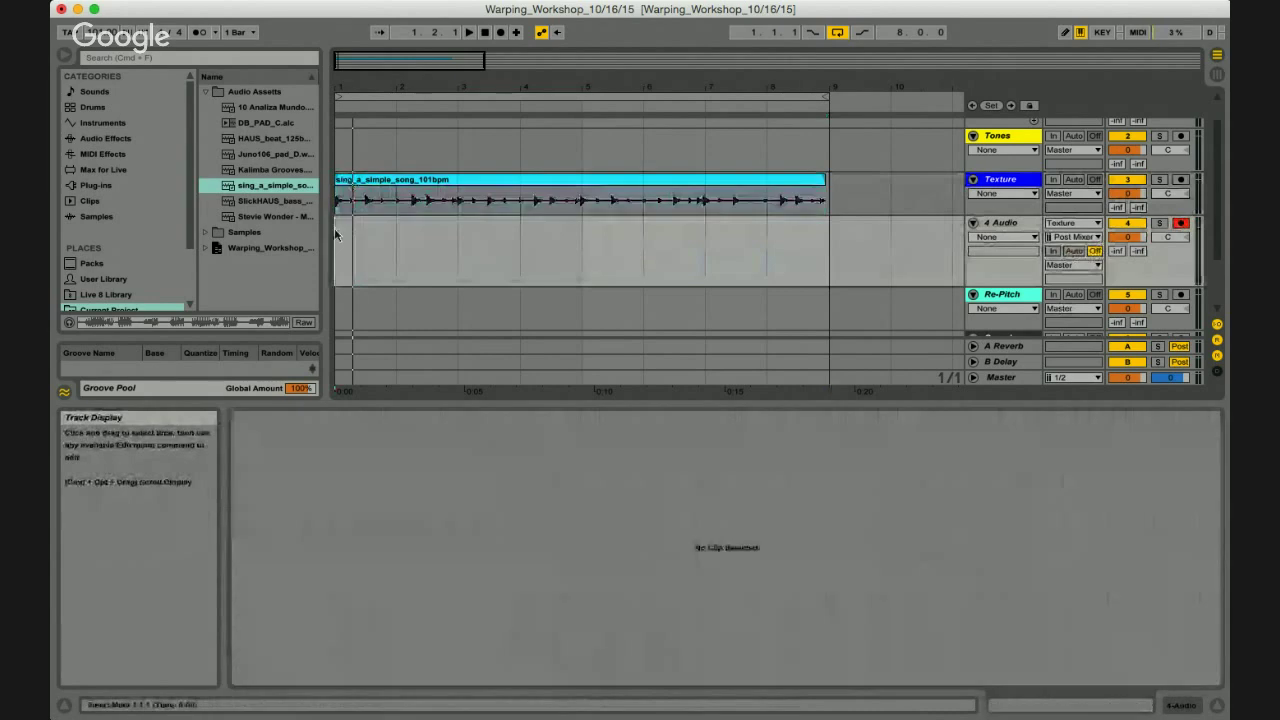
left_click(502, 33)
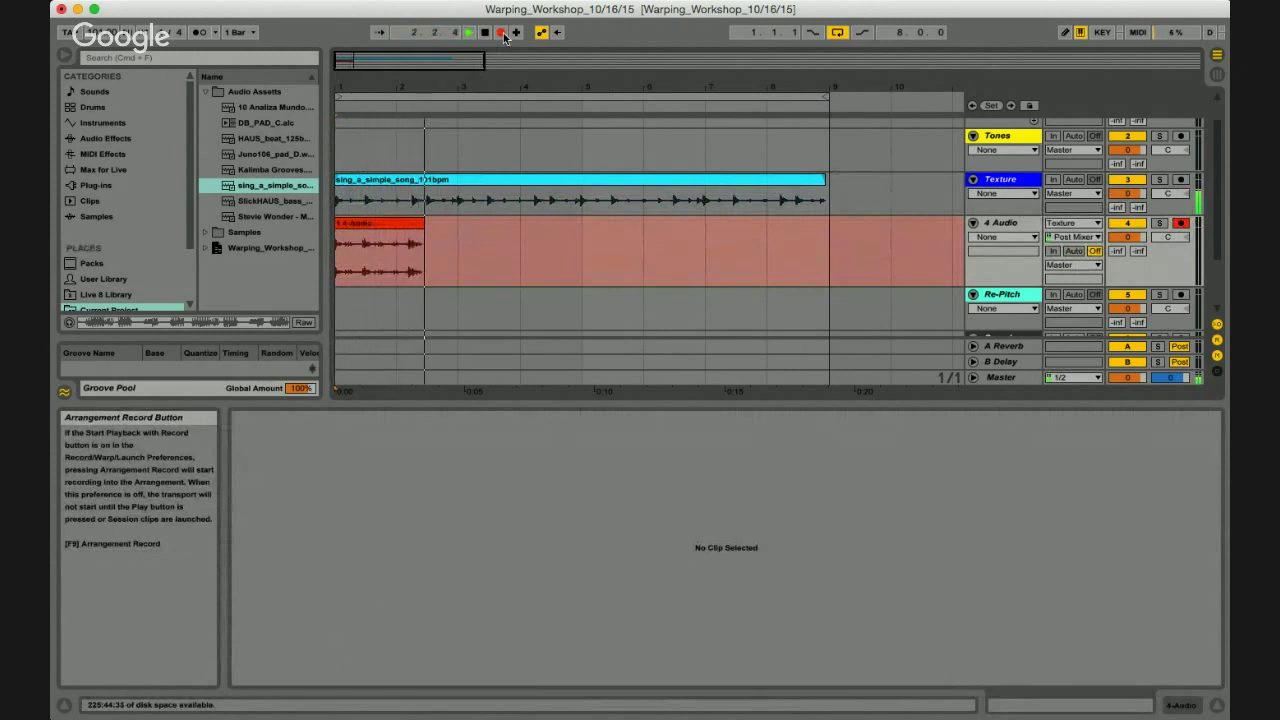
key("space")
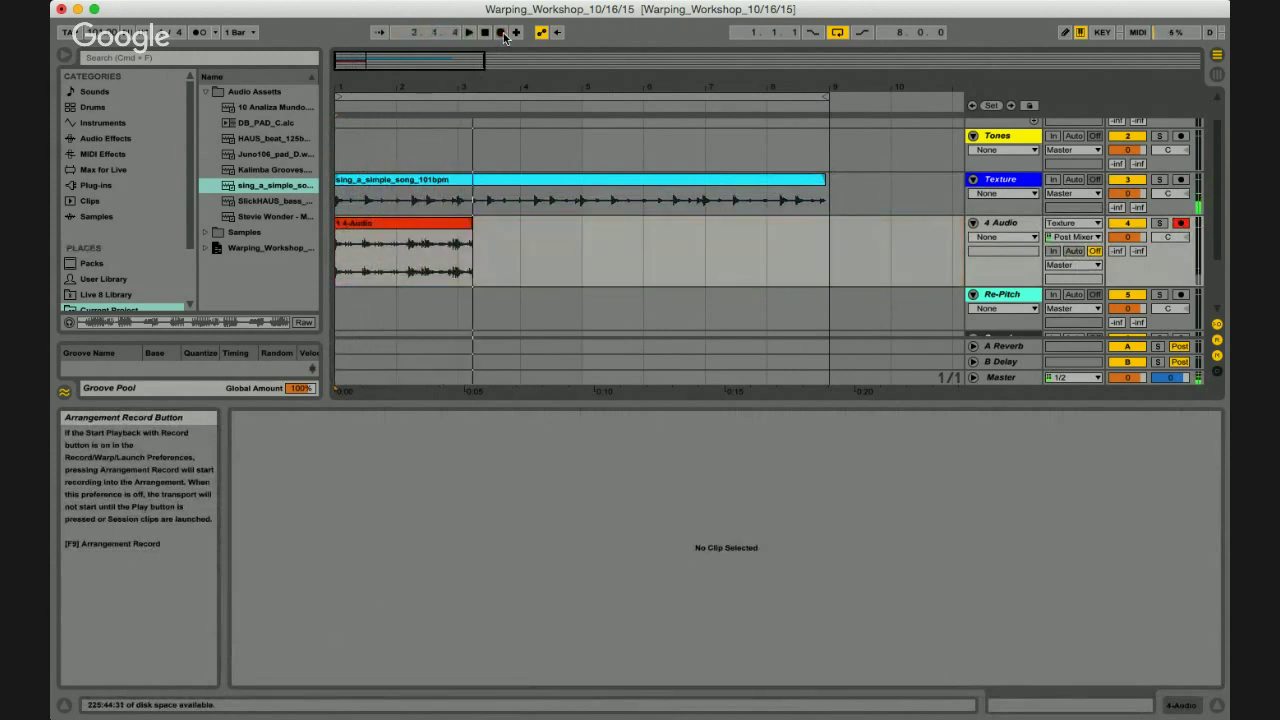
Solo the new audio track and play back the recorded clip.
left_click(450, 228)
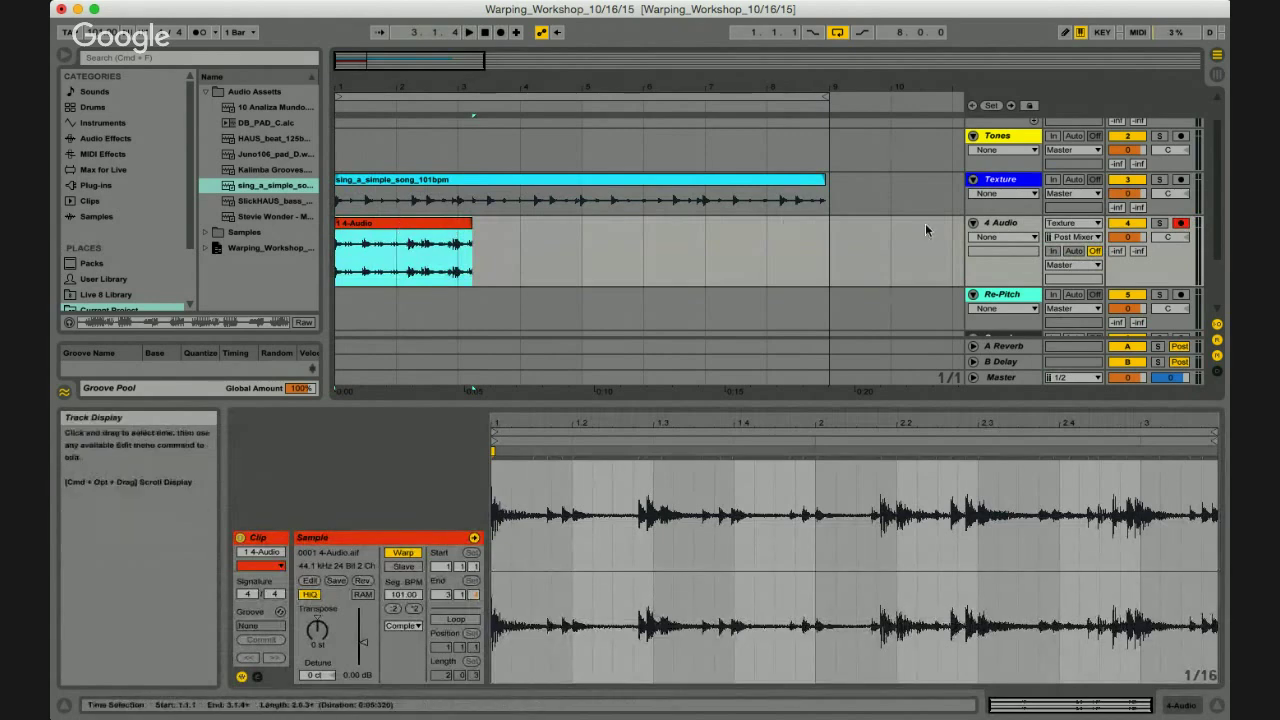
left_click(1159, 224)
key("space")
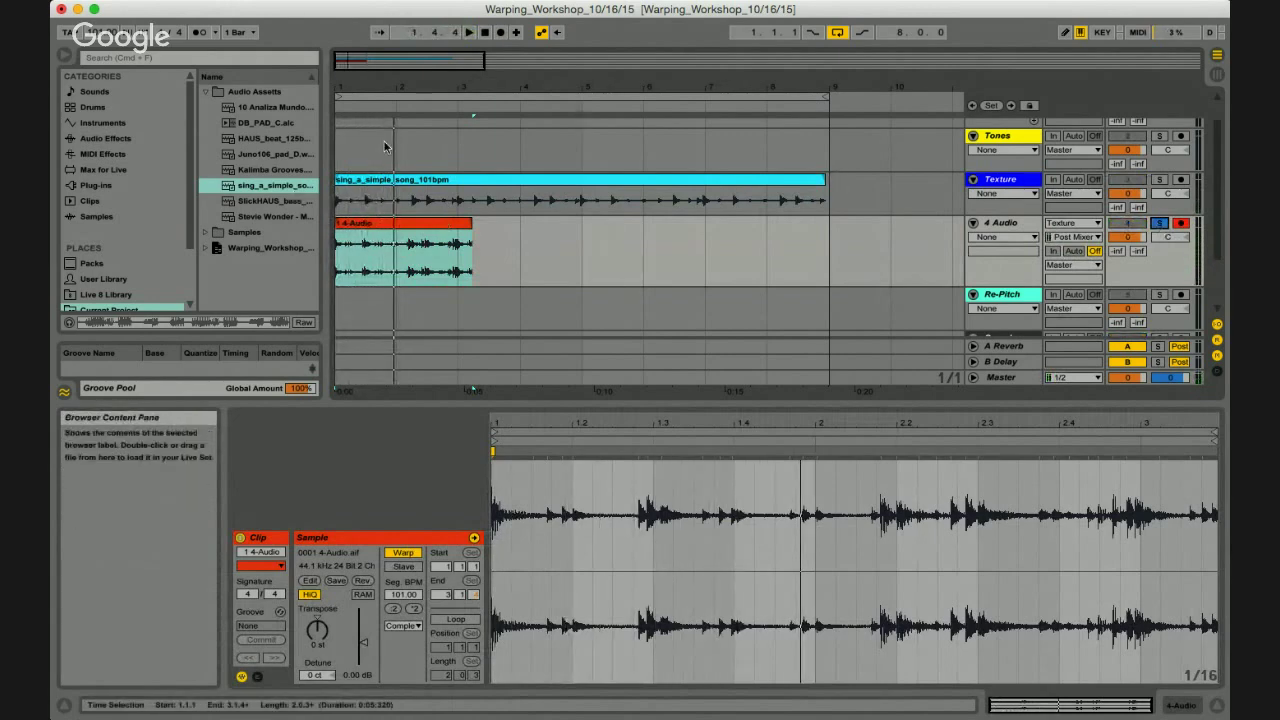
left_click_drag(342, 93, 342, 180)
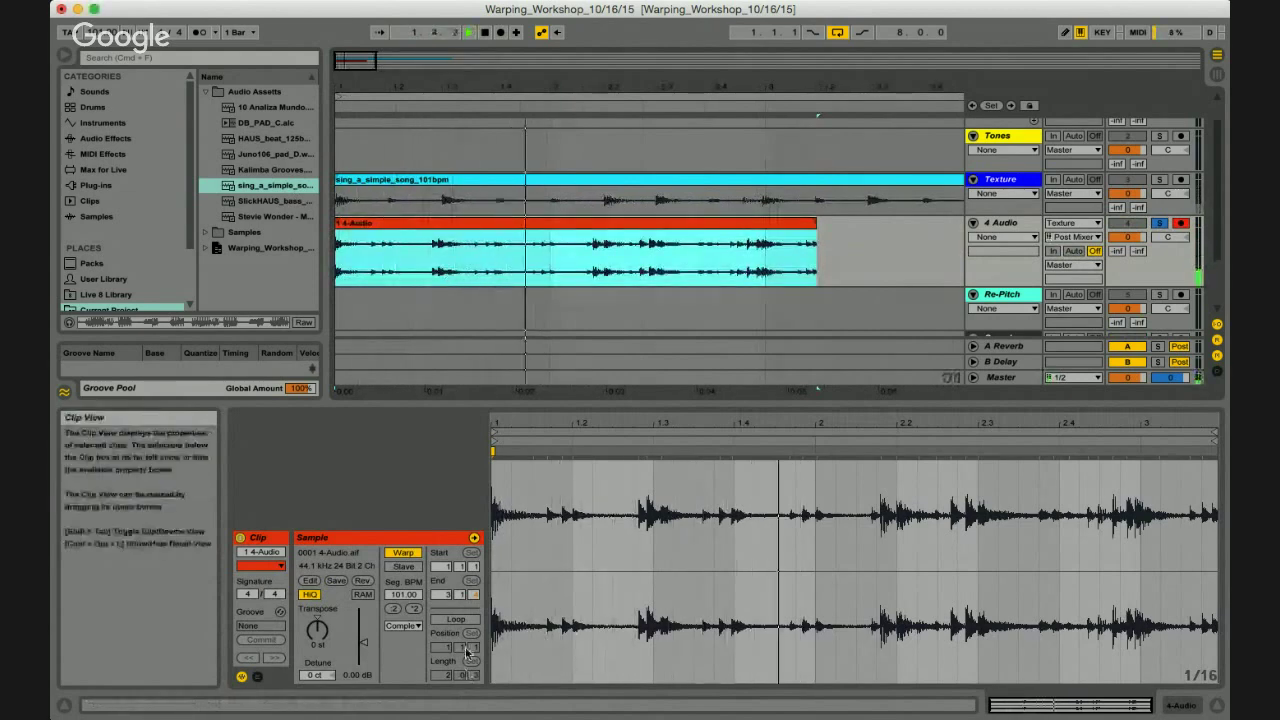
Split the opening hits of the recording into separate slices and move the first slice past the clip's end, near beat 3.3.
left_click(370, 258)
left_click_drag(370, 258, 862, 255)
key("super+e")
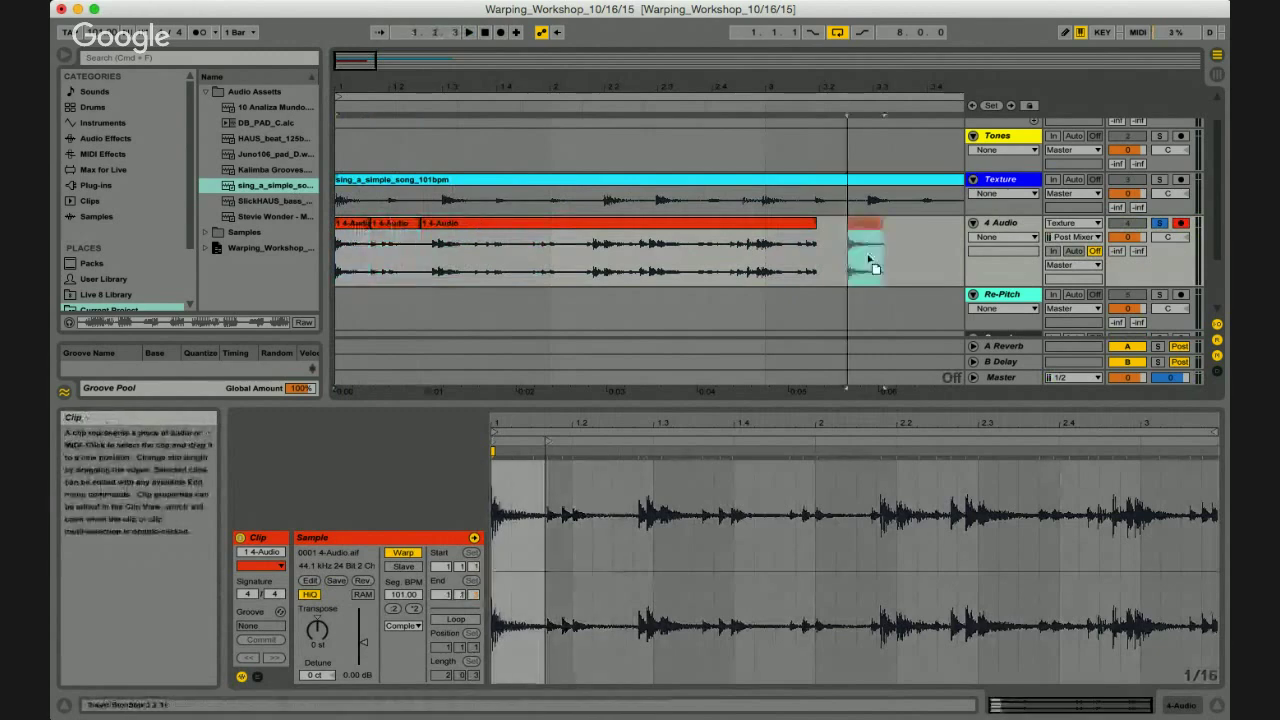
Move the second slice to the start of bar 1, reverse it and play it.
left_click_drag(375, 224, 338, 236)
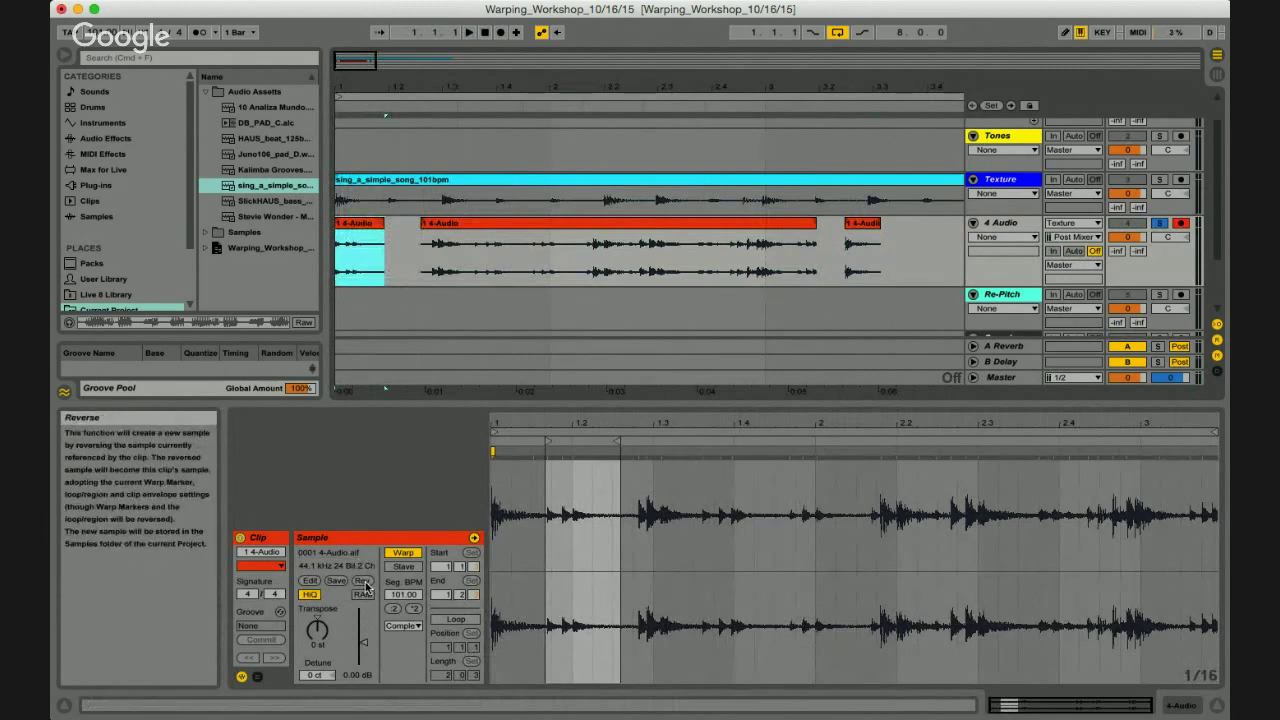
left_click(364, 582)
key("space")
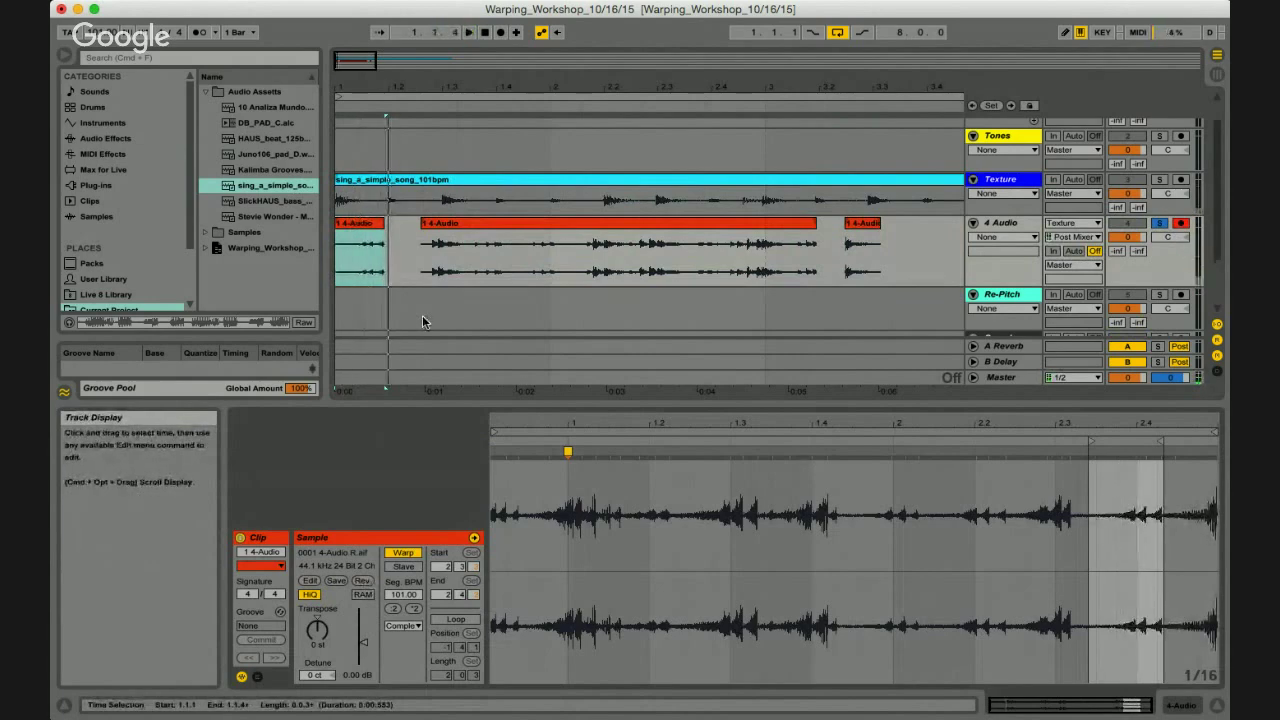
Split out the hit near beat 1.3 as its own slice and delete the rest of the recording after it.
left_click_drag(431, 245, 477, 268)
key("super+e")
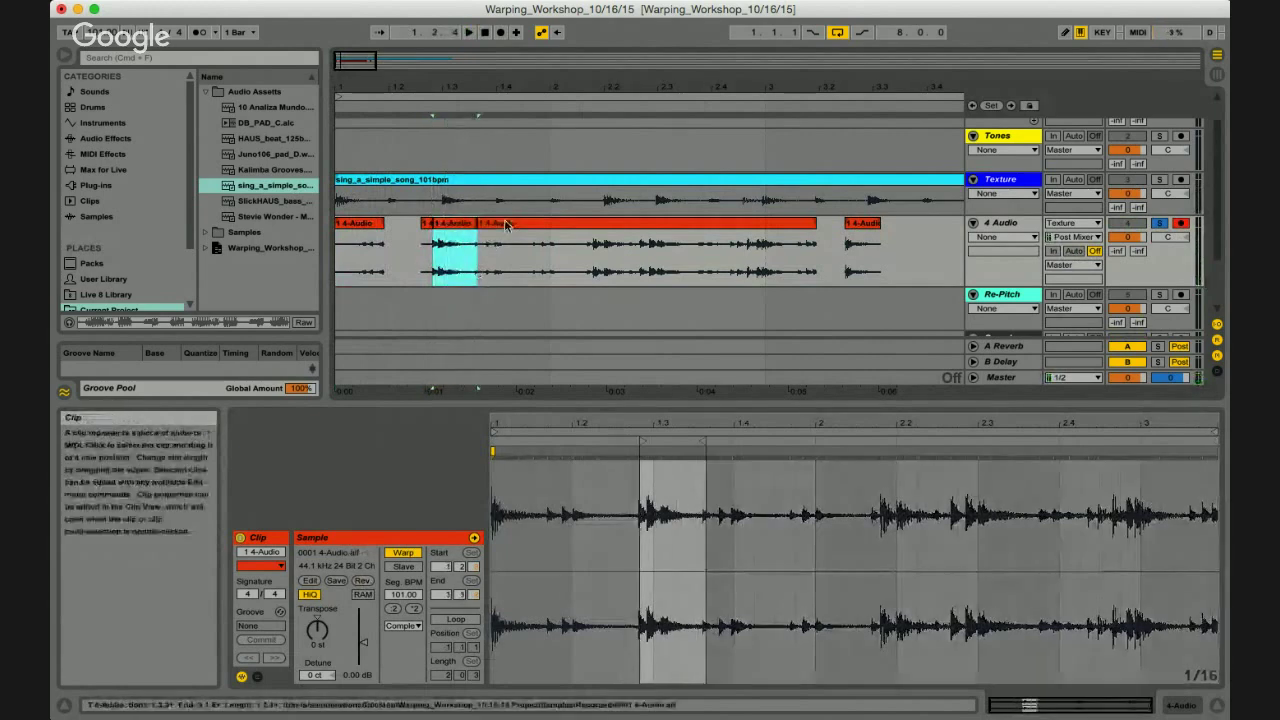
left_click(505, 225)
key("Delete")
key("Left")
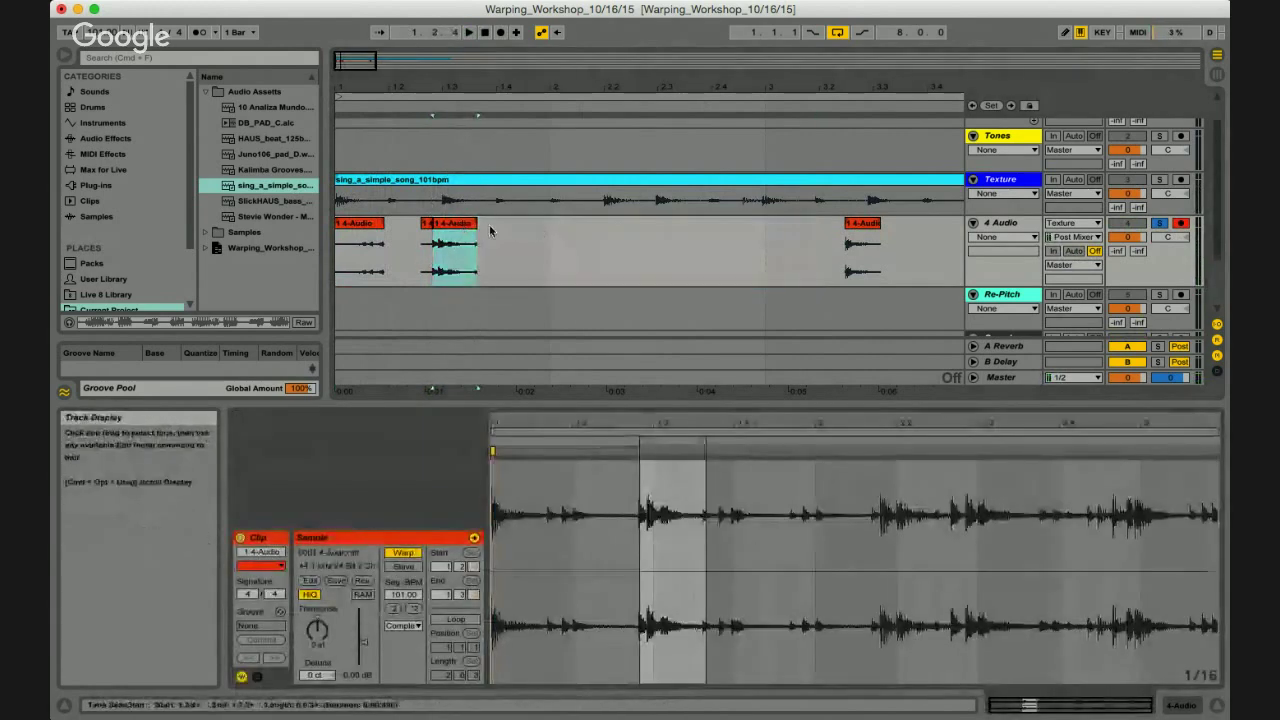
Move the isolated hit to just before bar 2, transpose it to -9 st and reverse it during playback.
left_click_drag(455, 223, 551, 223)
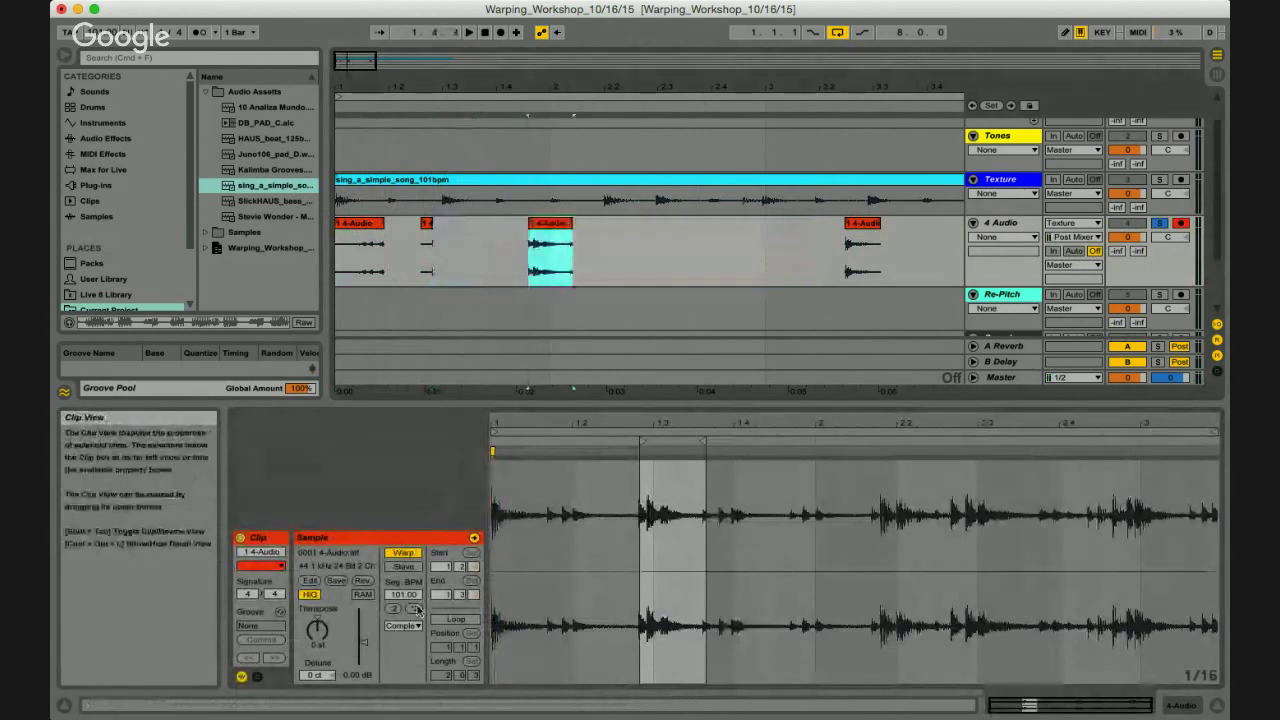
left_click(318, 632)
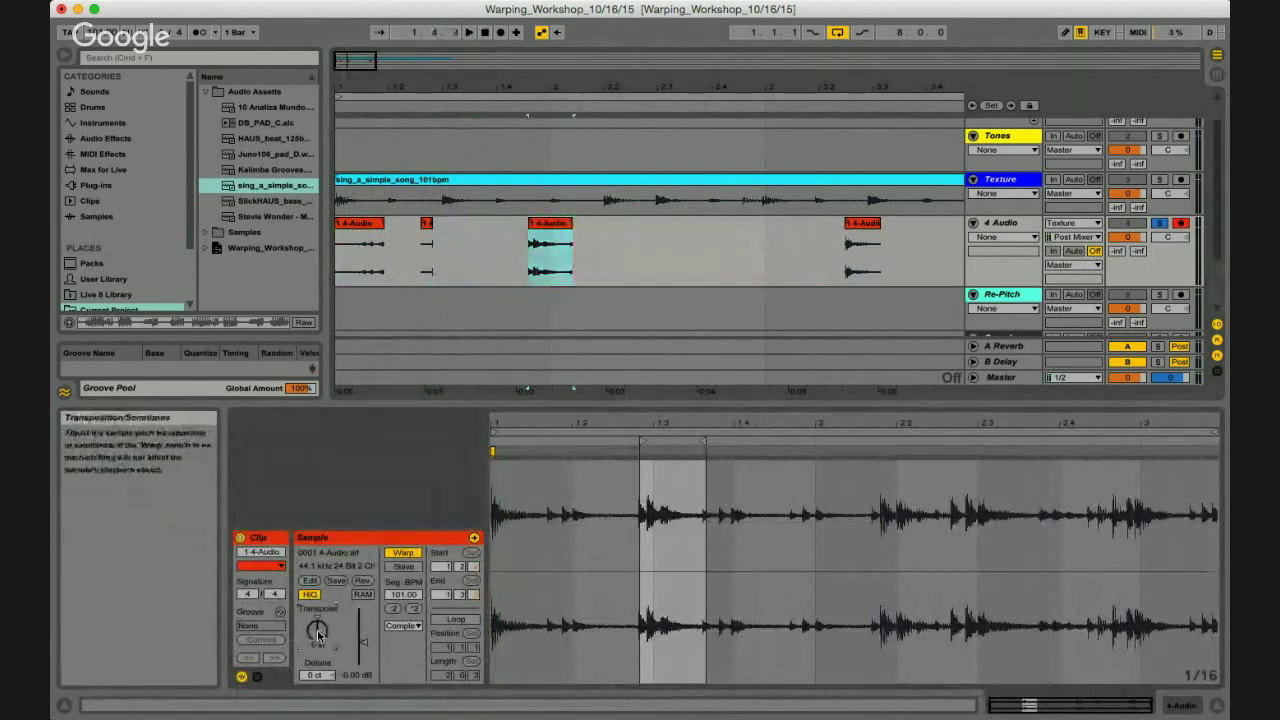
key("space")
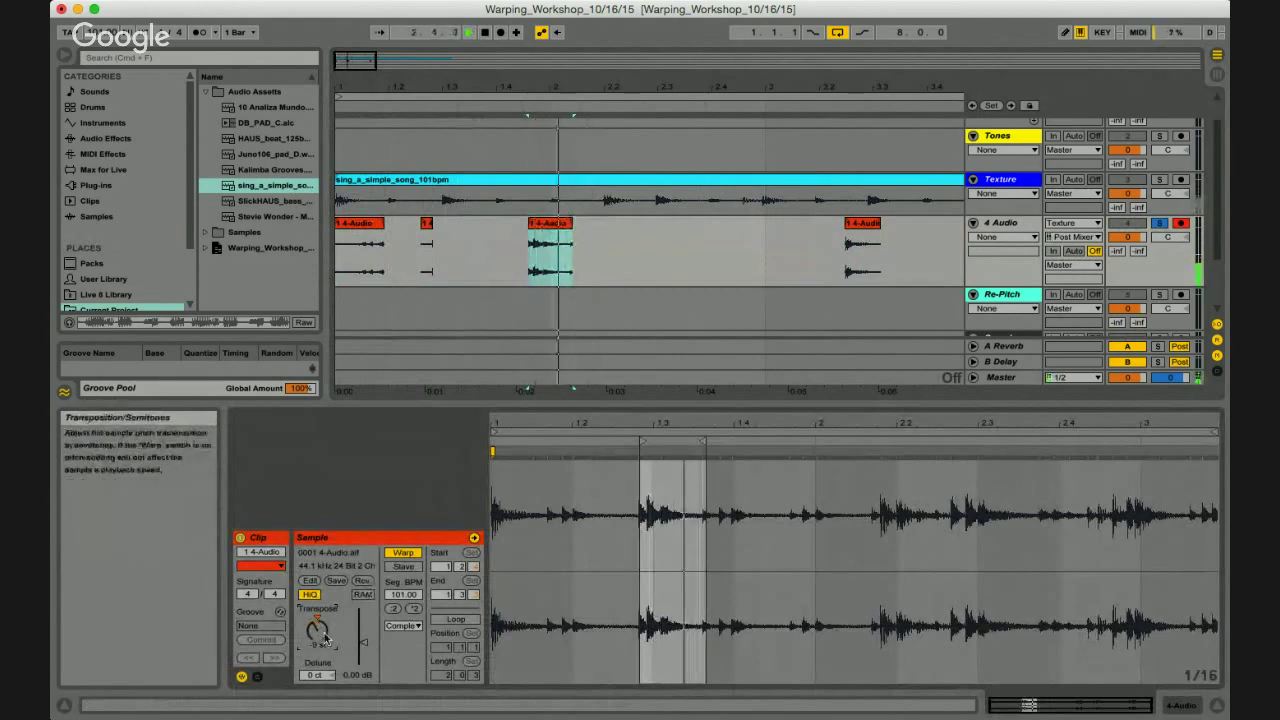
left_click(364, 581)
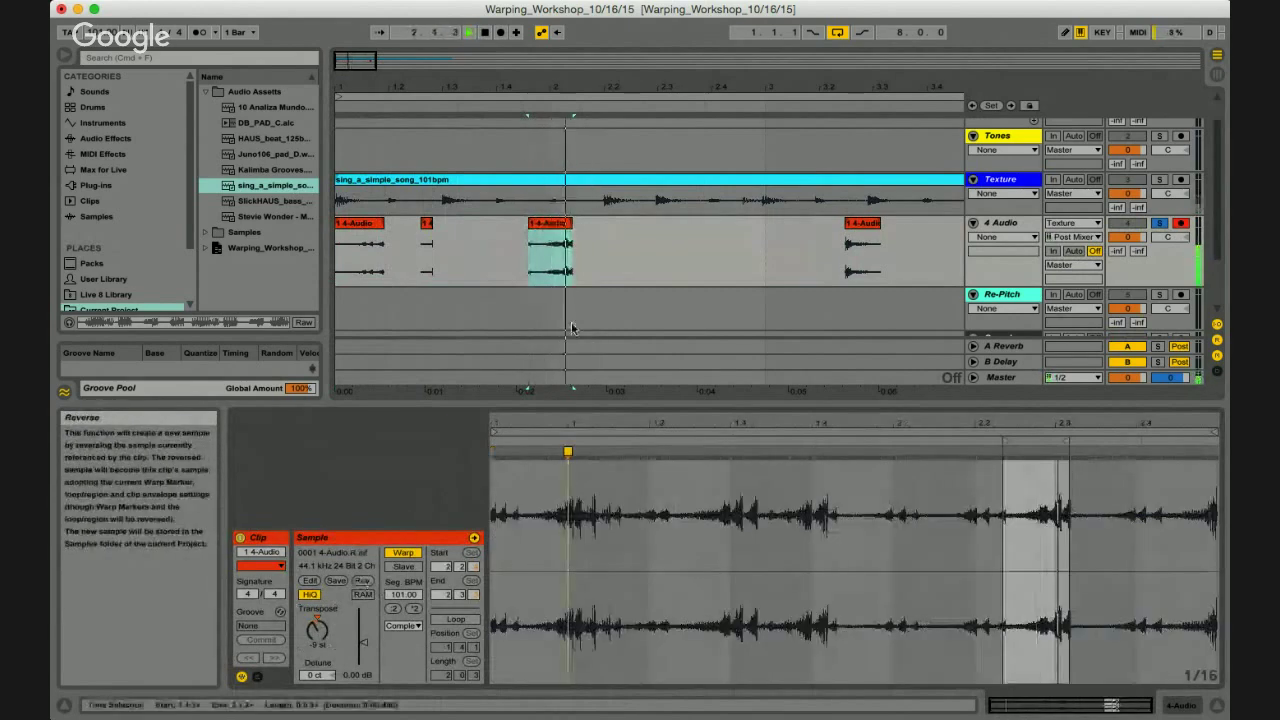
Place the trimmed reversed slice from bar 1 directly after the transposed hit, shorten the hit's start and play the pair.
left_click_drag(370, 228, 634, 232)
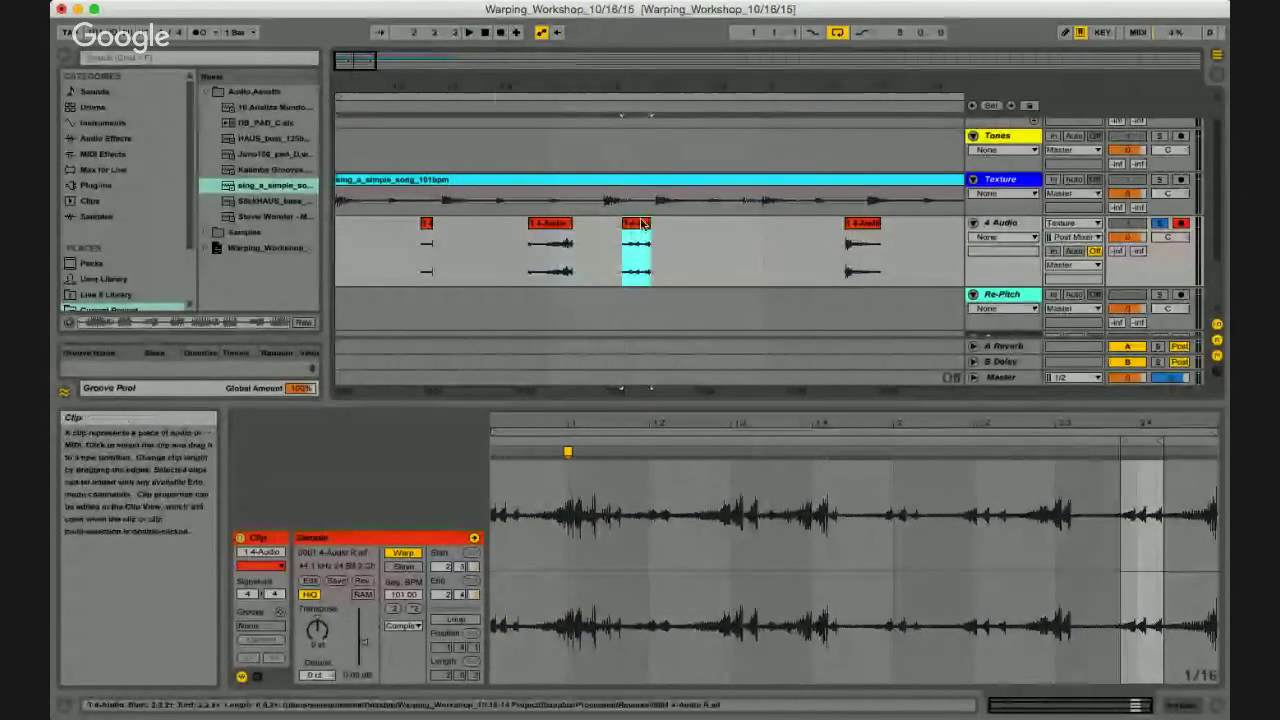
mouse_move(615, 226)
left_mouse_down()
mouse_move(546, 228)
mouse_move(558, 226)
left_mouse_up()
key("space")
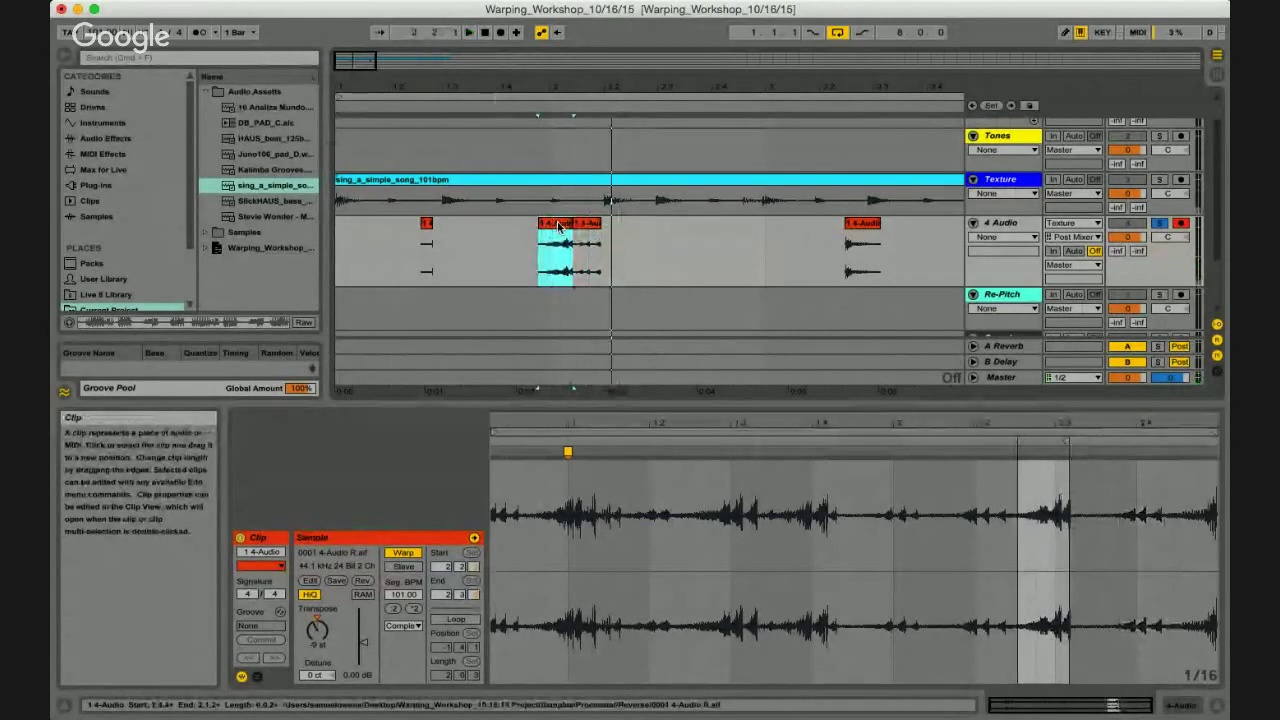
Move both joined slices together to around beat 1.2 and delete the leftover slice near beat 3.3.
left_click(586, 228, "shift")
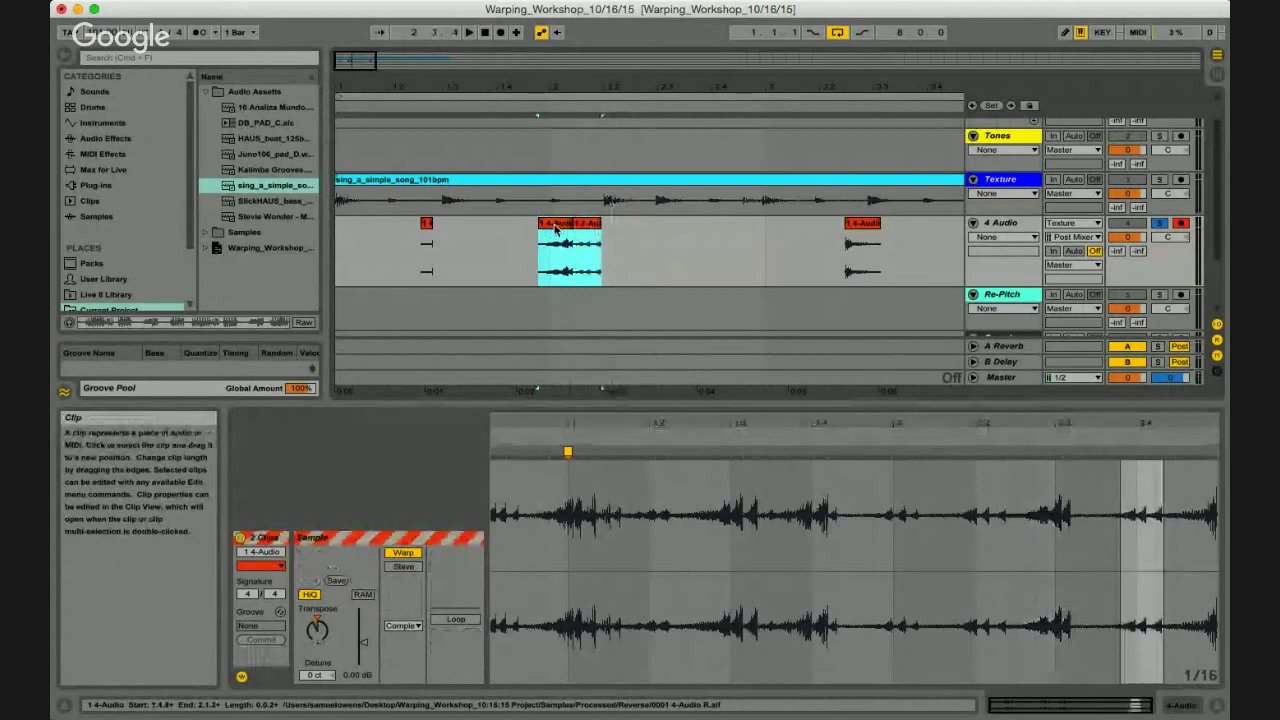
left_click_drag(586, 228, 398, 230)
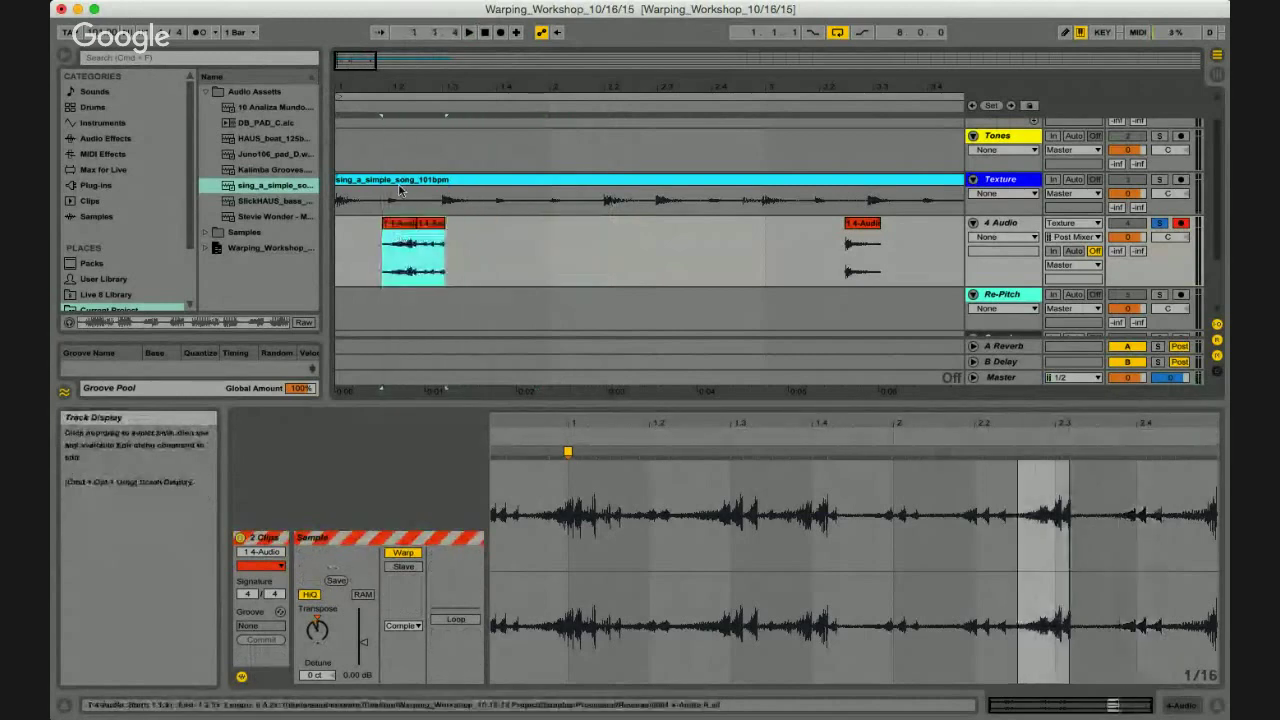
left_click_drag(398, 105, 369, 92)
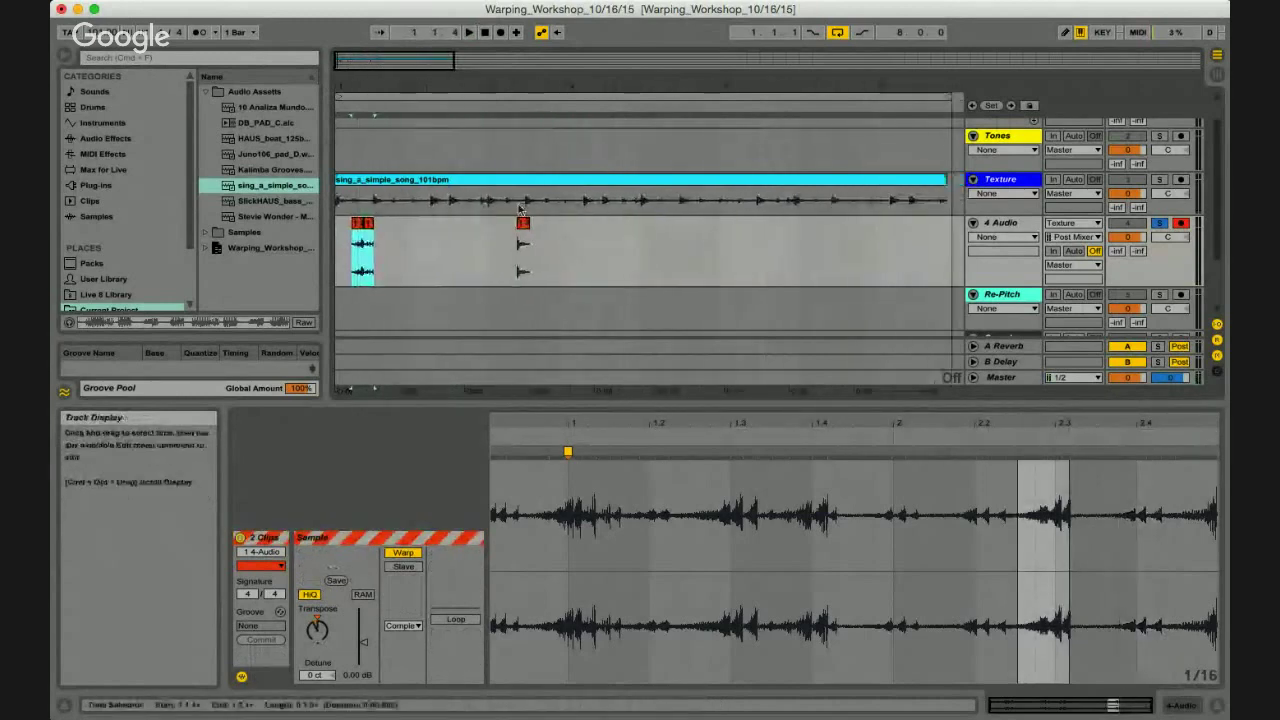
left_click(522, 240)
key("Delete")
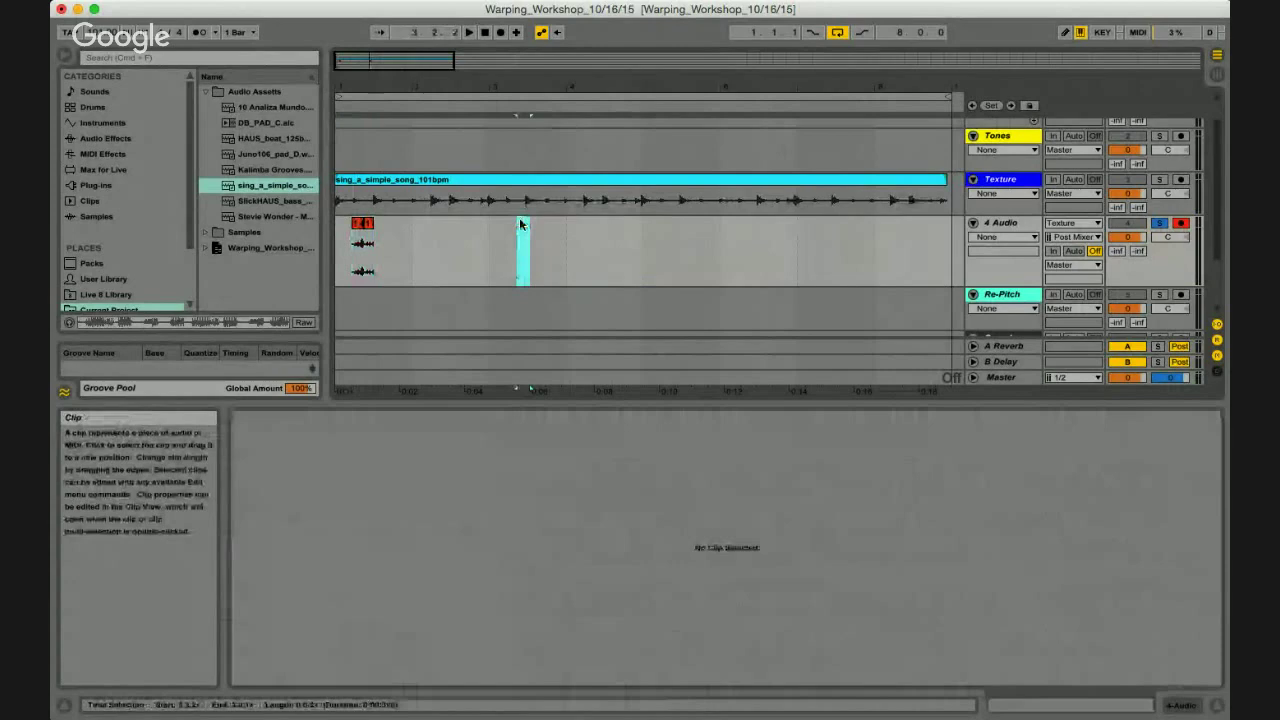
left_click(408, 250)
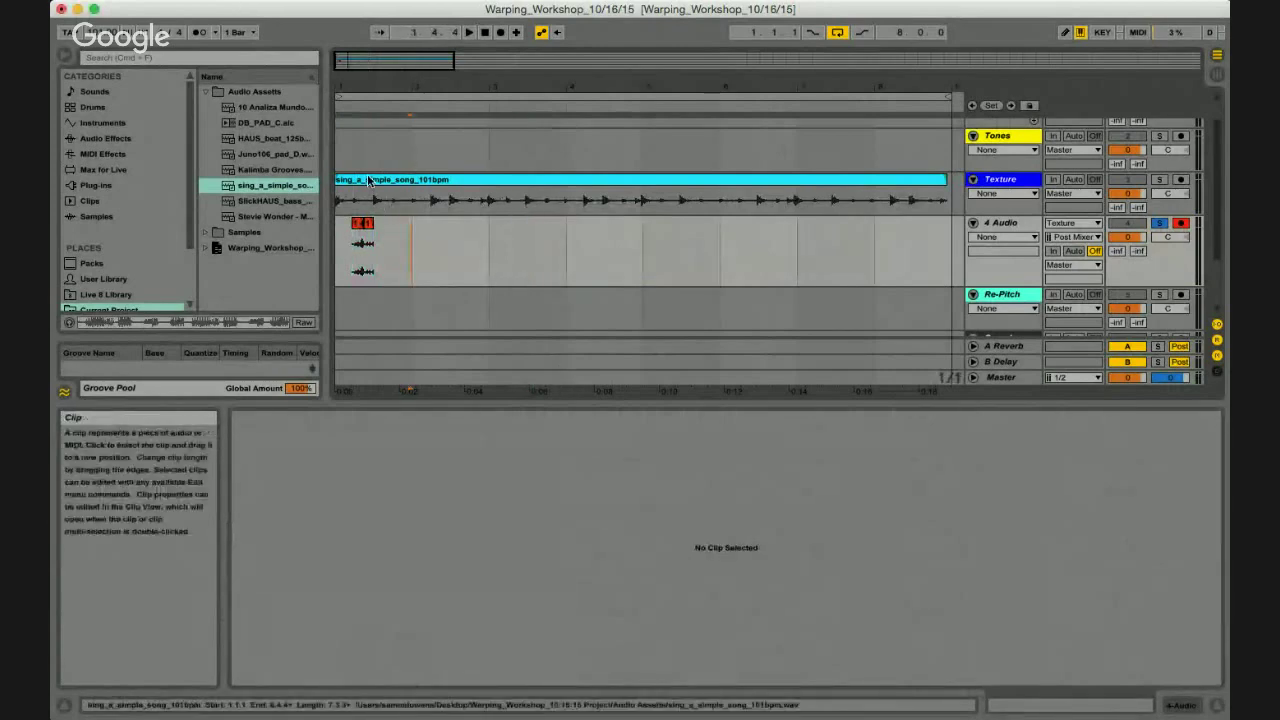
Raise the original loop's grain size to about 220, switch its warp mode to Complex and play it.
left_click(400, 180)
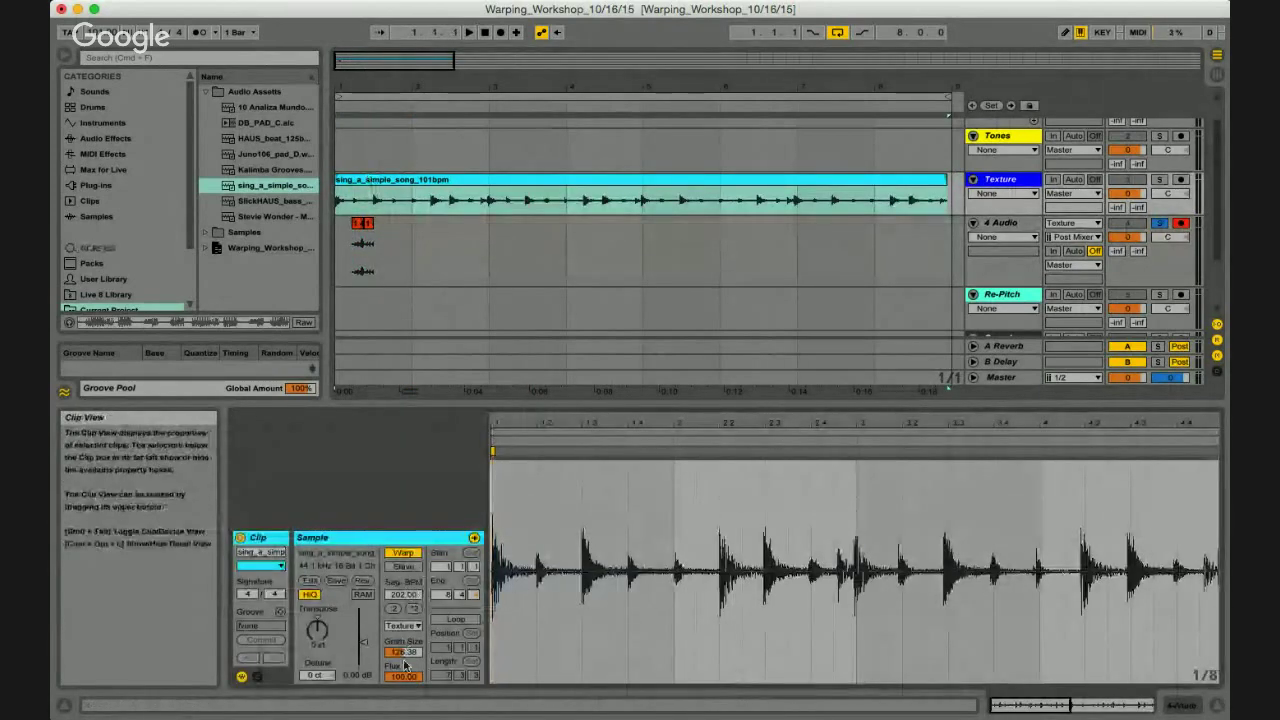
left_click_drag(409, 652, 411, 655)
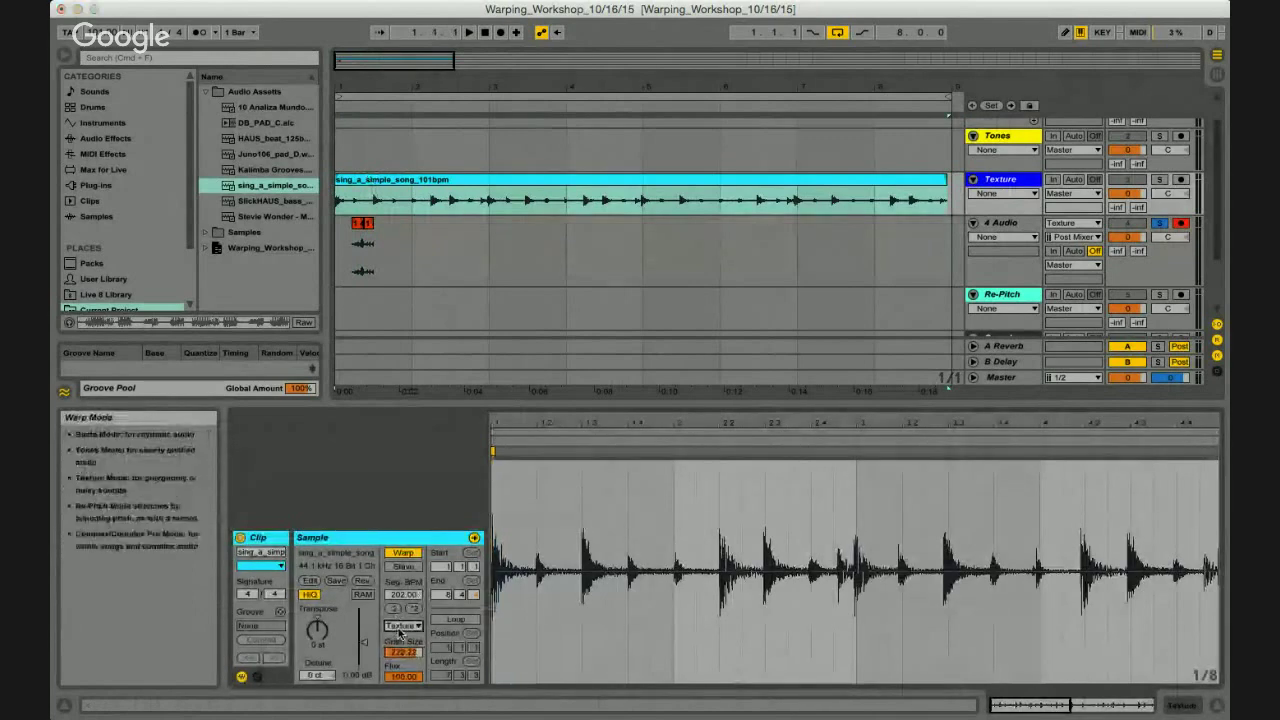
left_click(410, 626)
key("space")
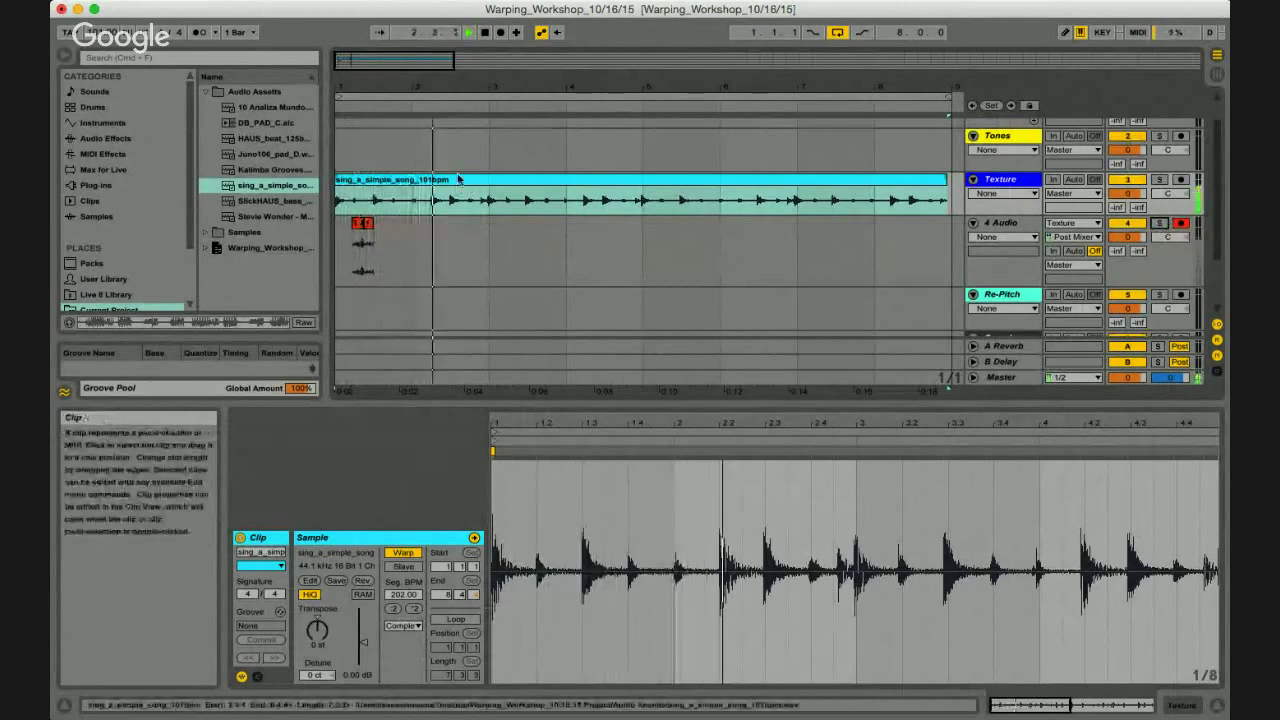
Halve the drum loop's segment tempo to 101 BPM, duplicate bar 1 of the 4 Audio track three times through bar 4, and stop playback.
left_click(396, 609)
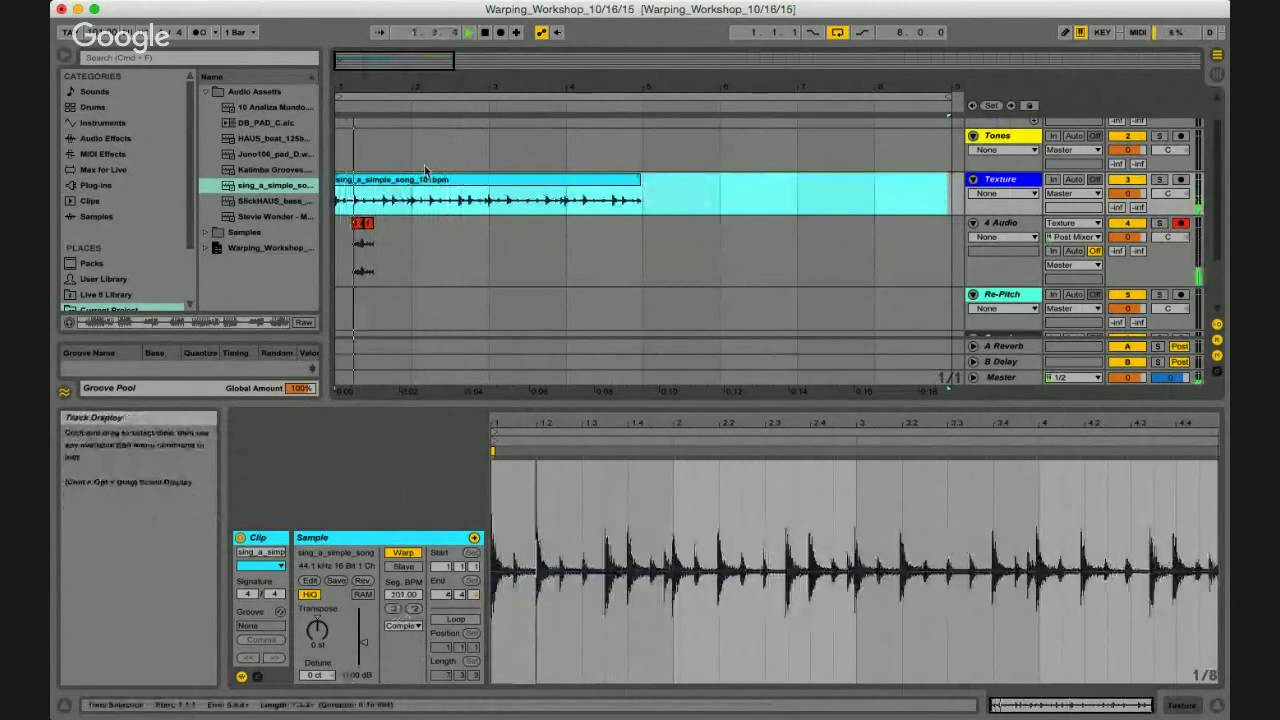
left_click_drag(411, 254, 338, 254)
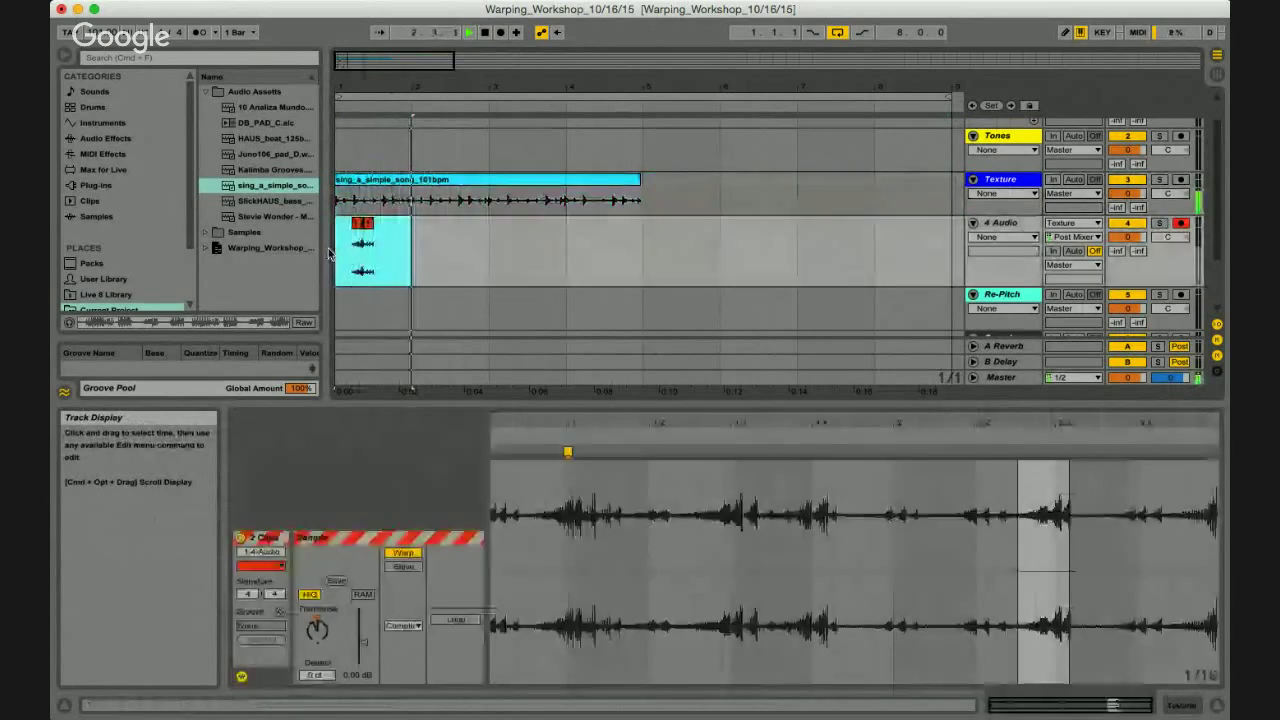
key("super+d")
key("super+d")
key("super+d")
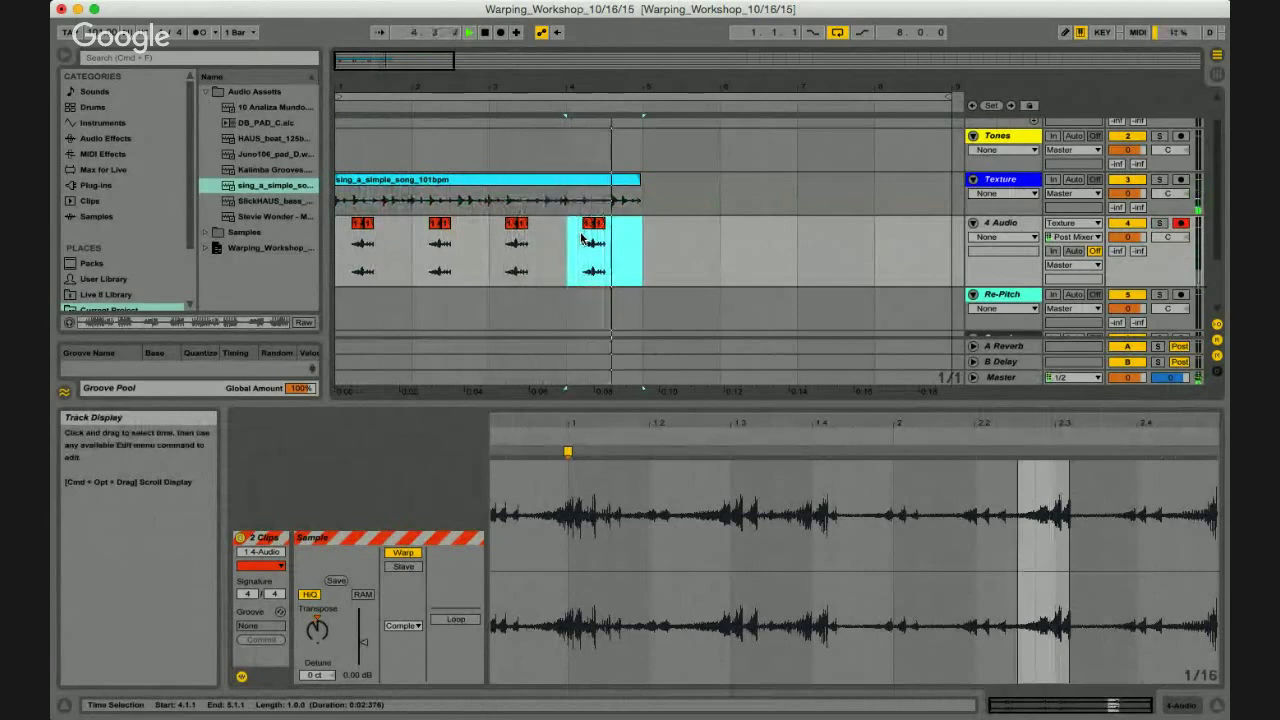
key("space")
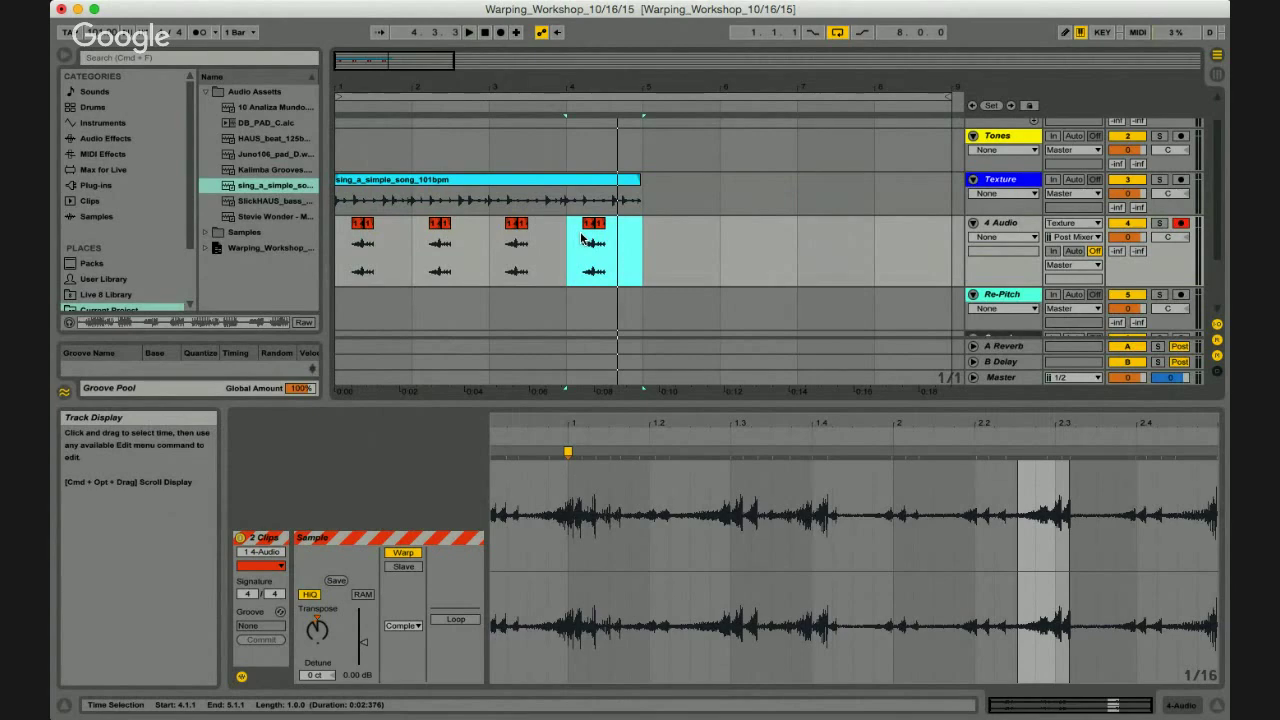
Display the sample settings and waveform of the original drum loop on the Texture track.
left_click(582, 238)
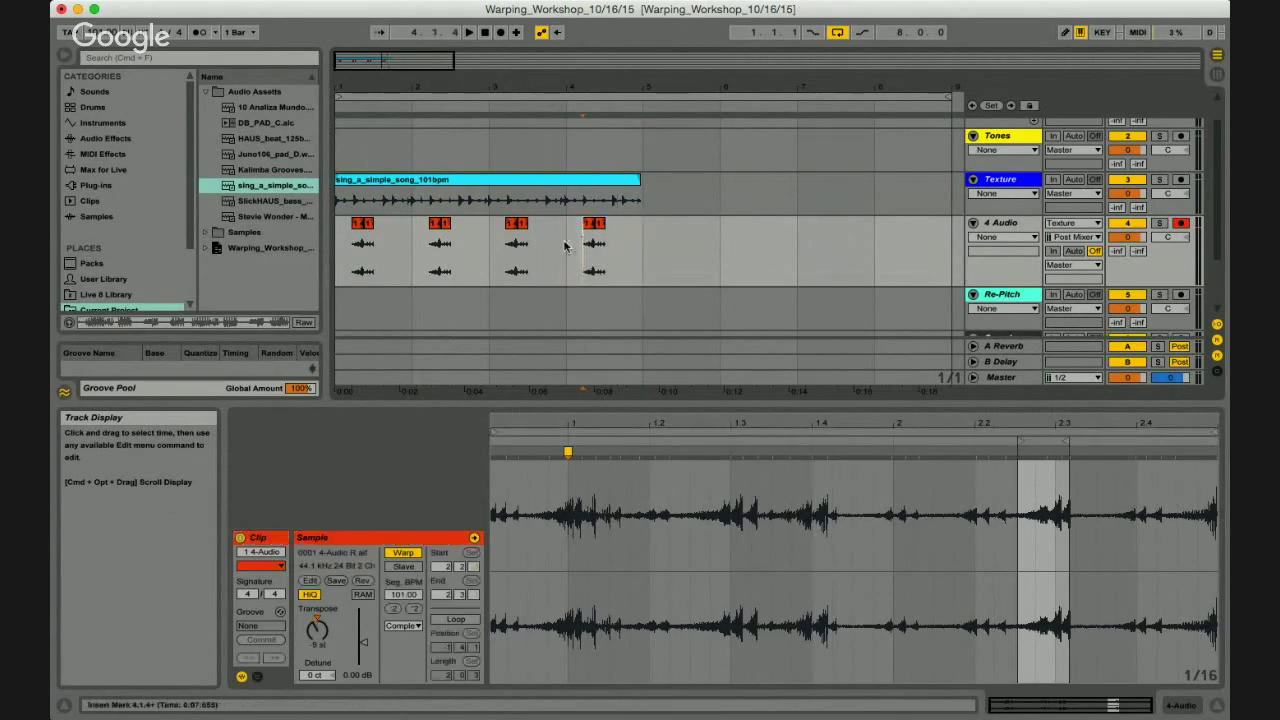
double_click(995, 183)
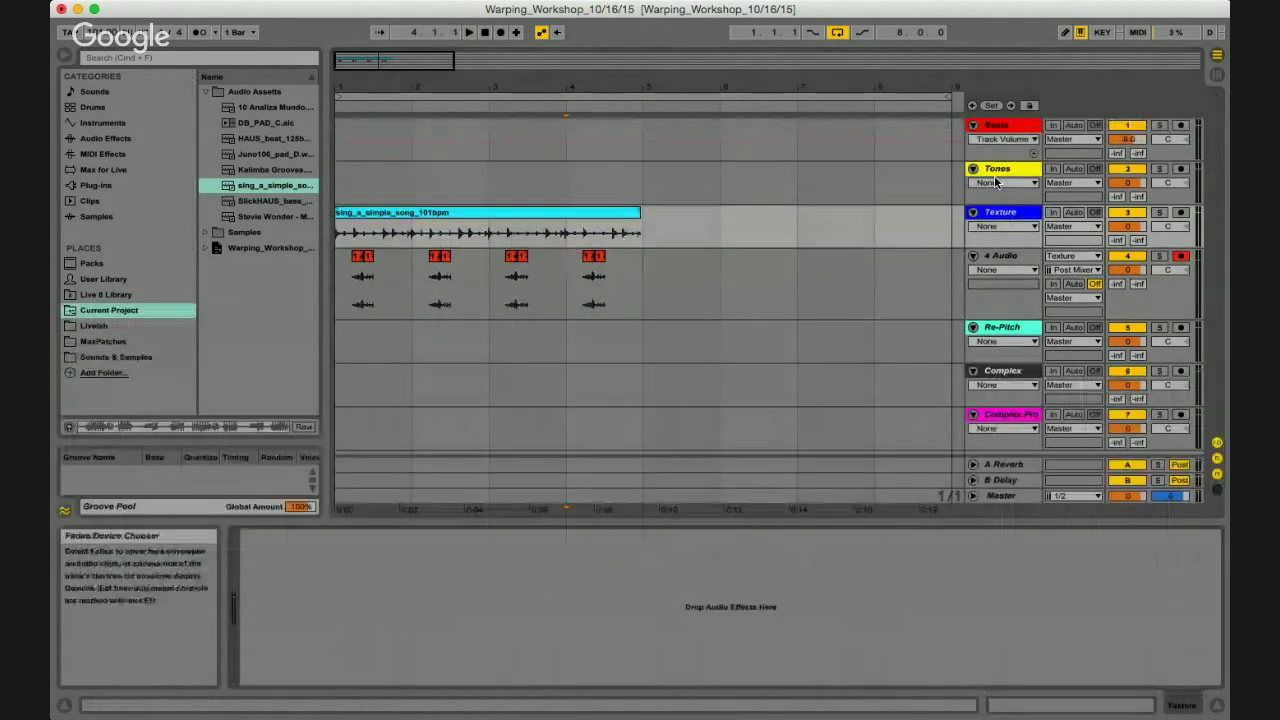
double_click(453, 234)
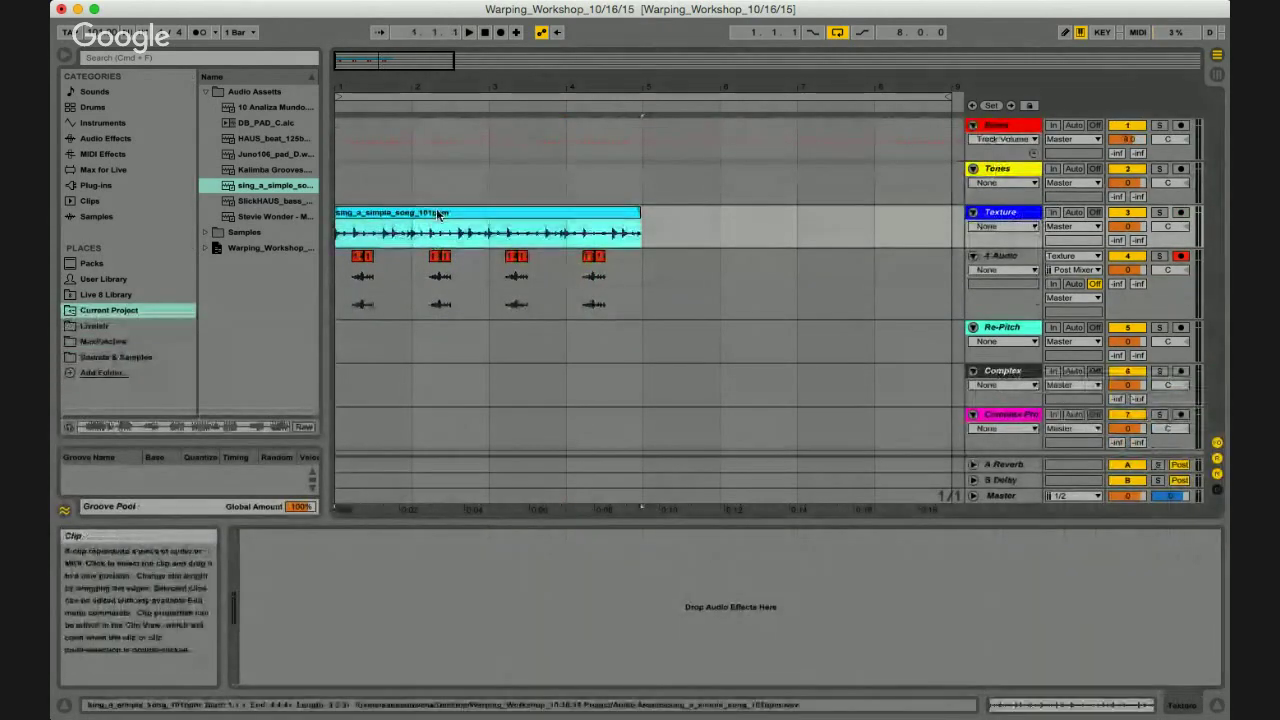
mouse_move(532, 522)
left_mouse_down()
mouse_move(532, 405)
mouse_move(532, 525)
left_mouse_up()
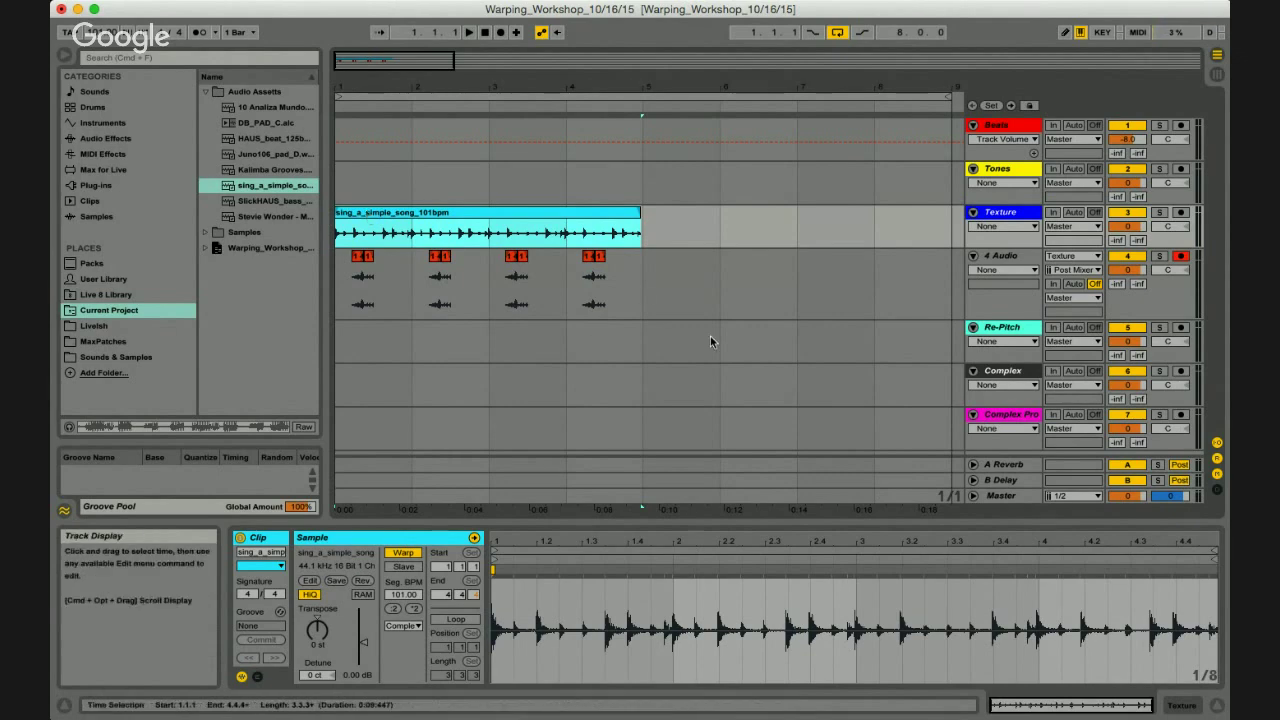
Delete the 4 Audio track and remove the drum loop clip from the Texture track.
left_click(629, 281)
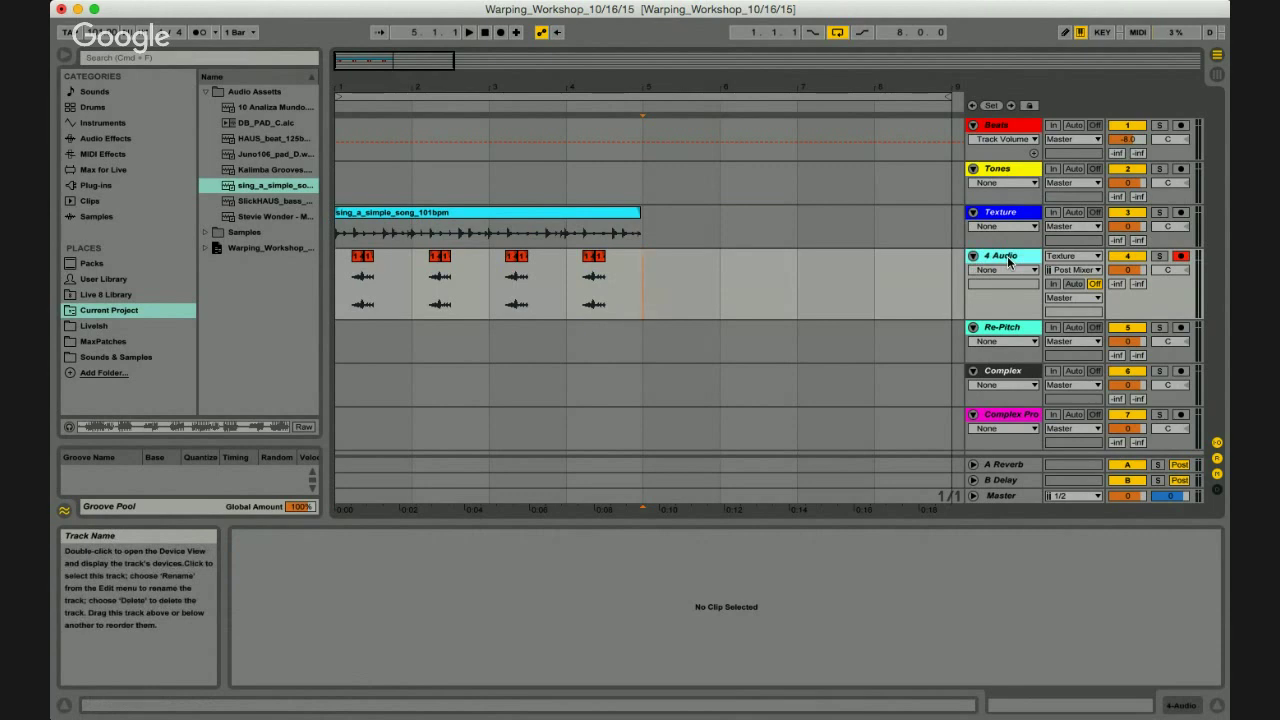
key("Delete")
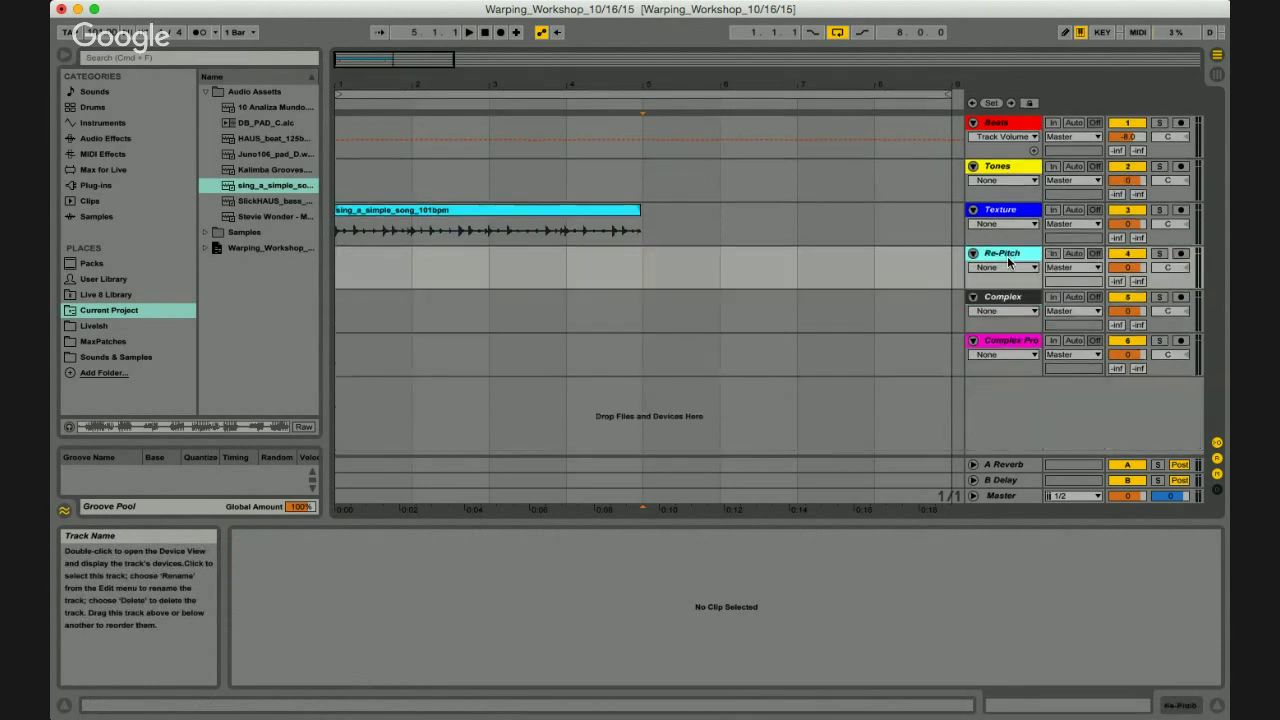
left_click(422, 214)
key("Delete")
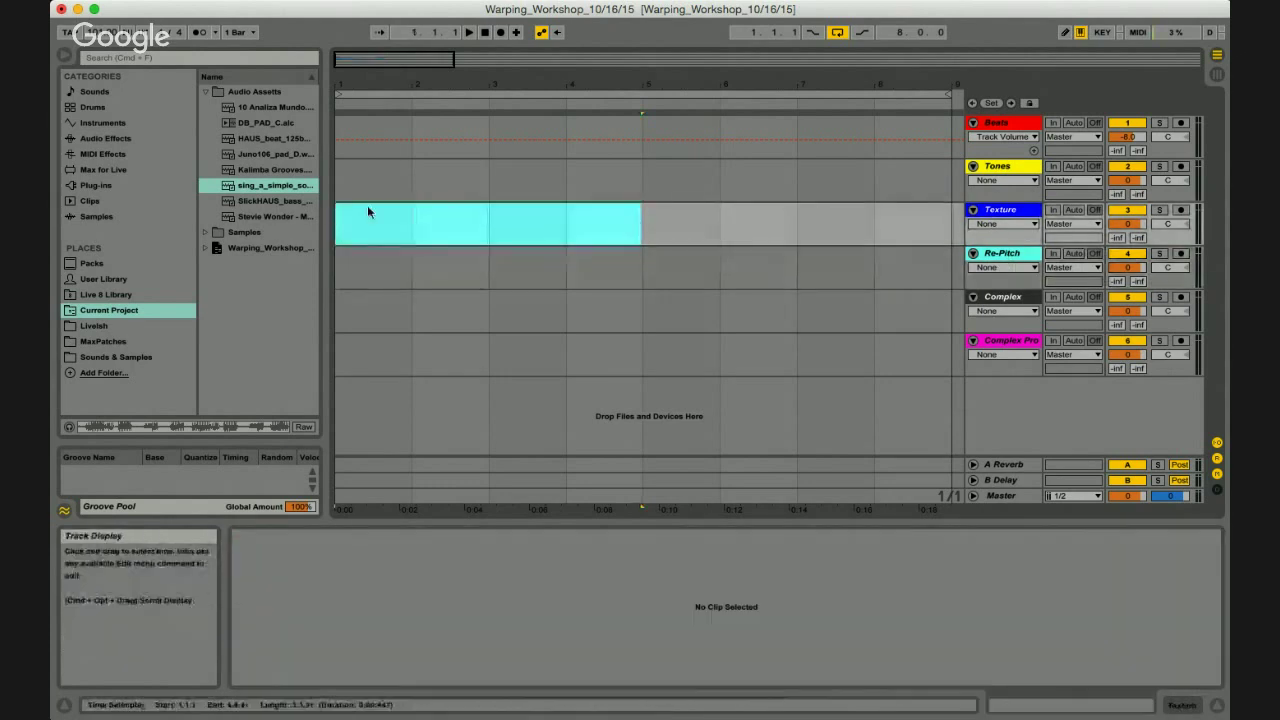
Place the sing_a_simple_song loop at bar 1 of the Re-Pitch track, enable warping and set its warp mode to Re-Pitch.
double_click(257, 188)
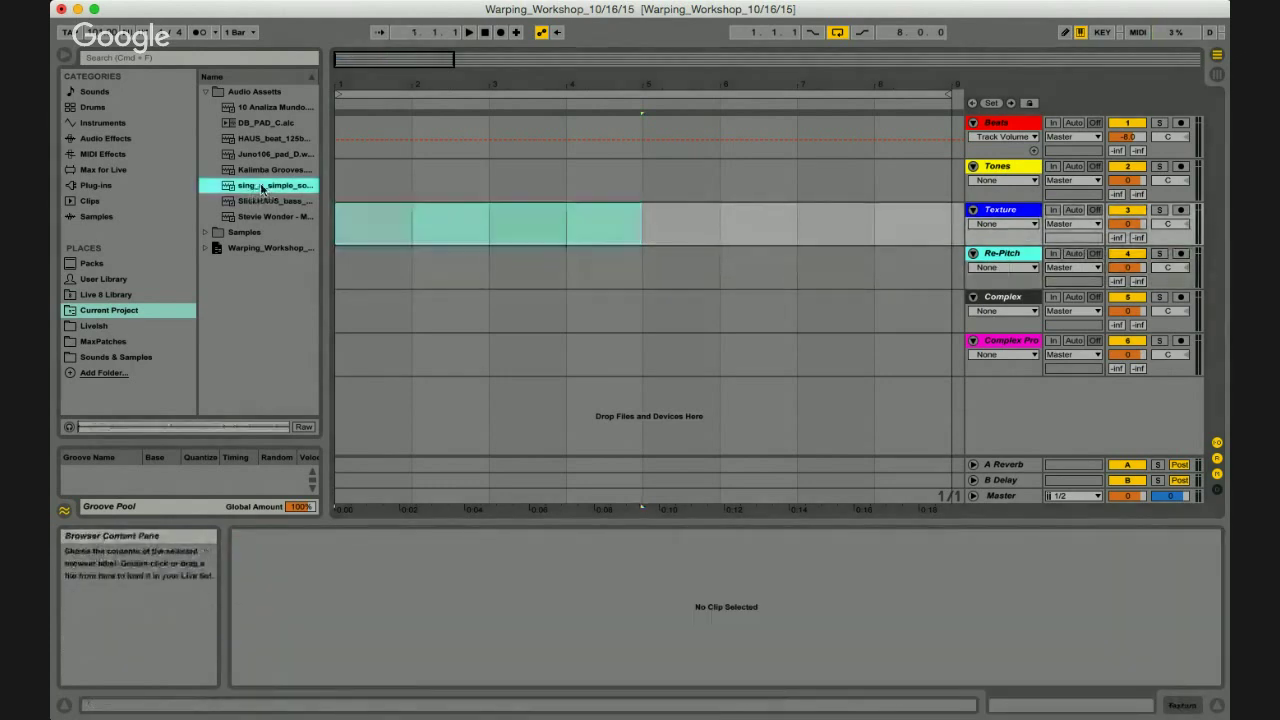
left_click_drag(378, 283, 343, 277)
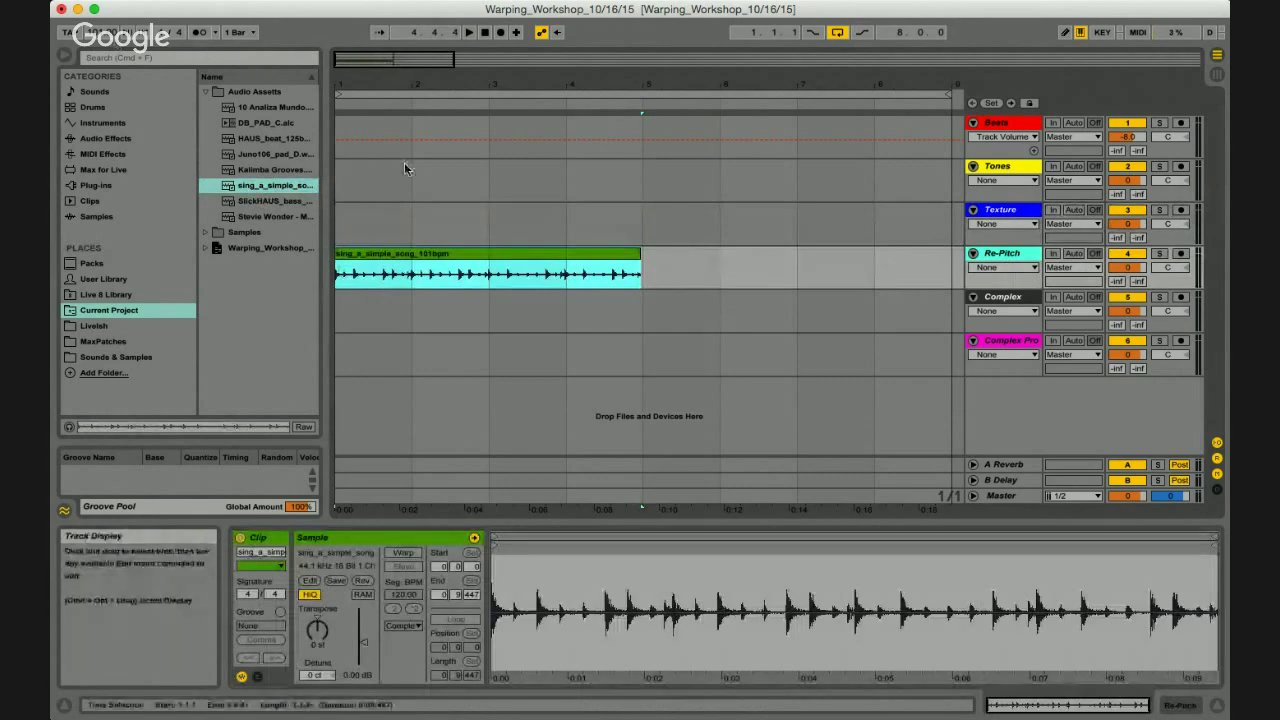
left_click(403, 552)
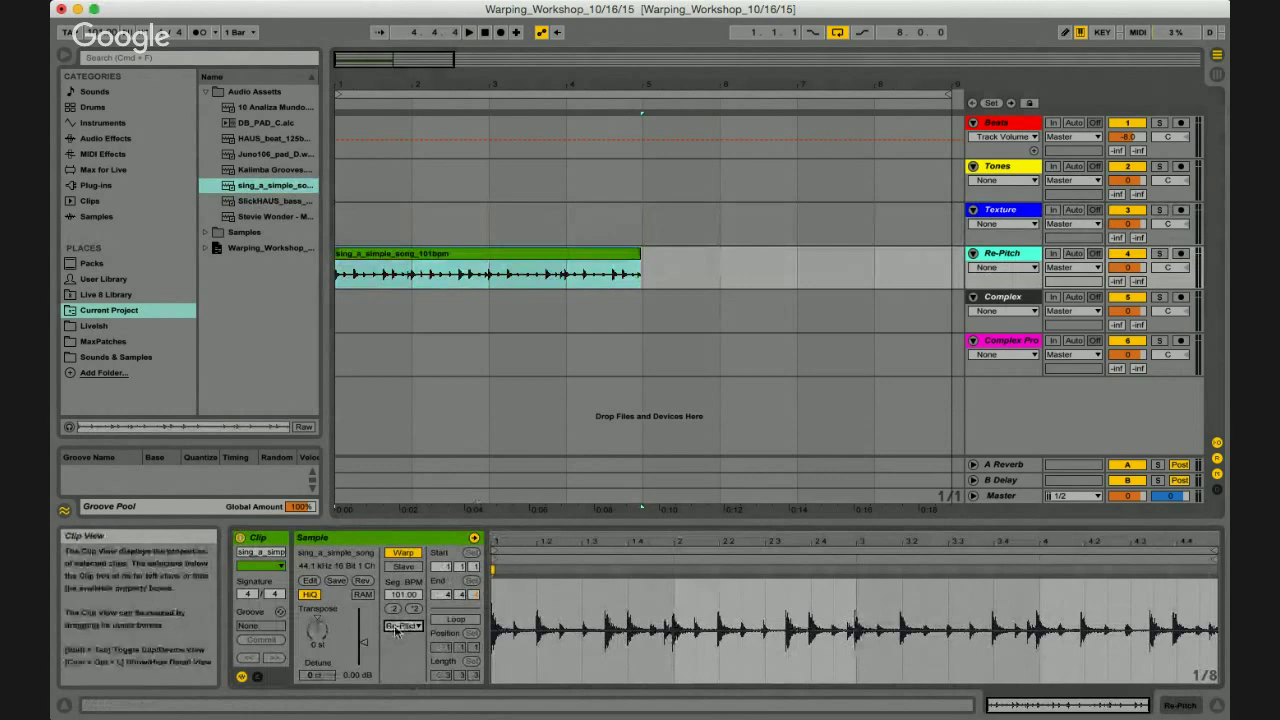
left_click(403, 625)
left_click(401, 608)
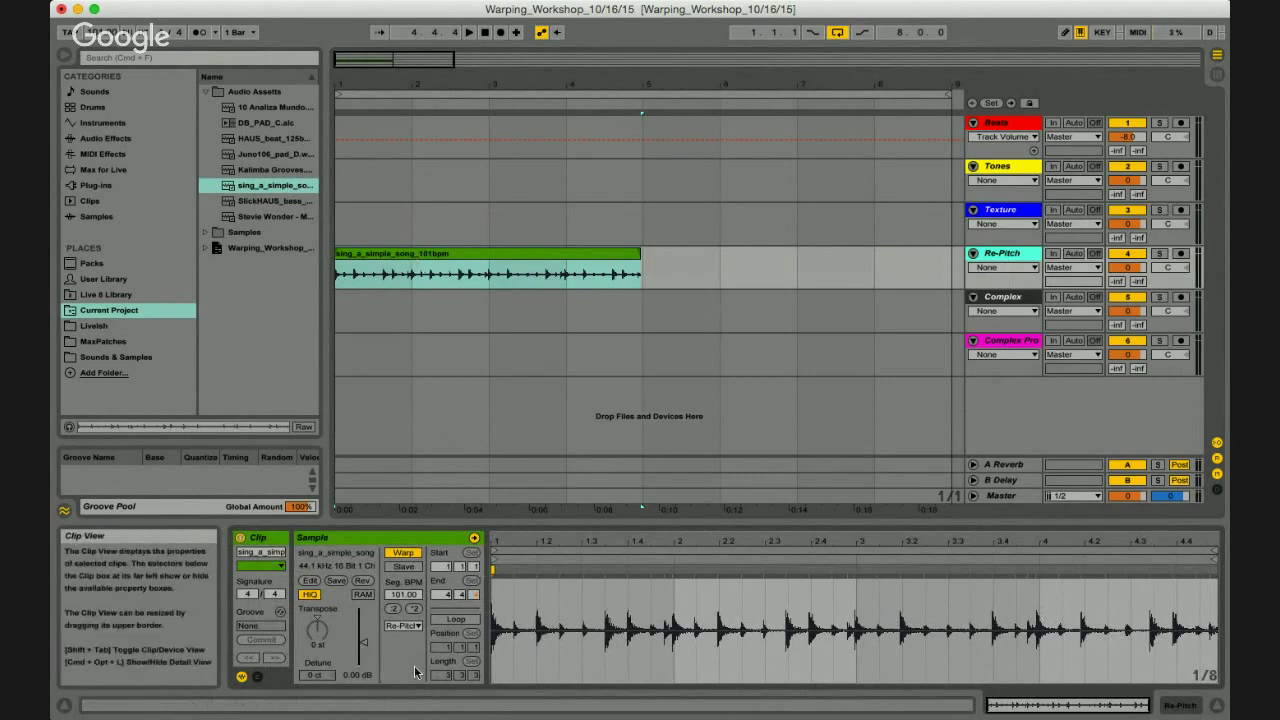
Play the Re-Pitch loop while varying the song tempo, lowering it to about 70 BPM and finally returning it to 101 BPM.
key("space")
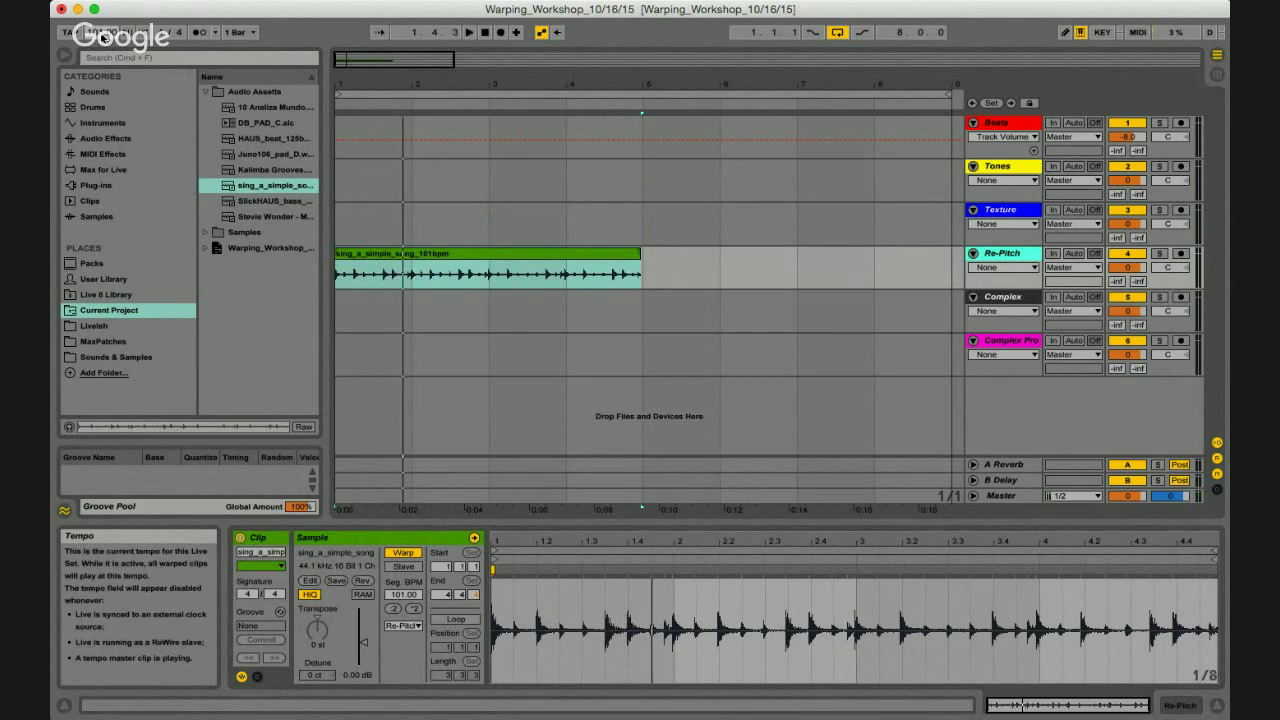
scroll(103, 37, "down", 10)
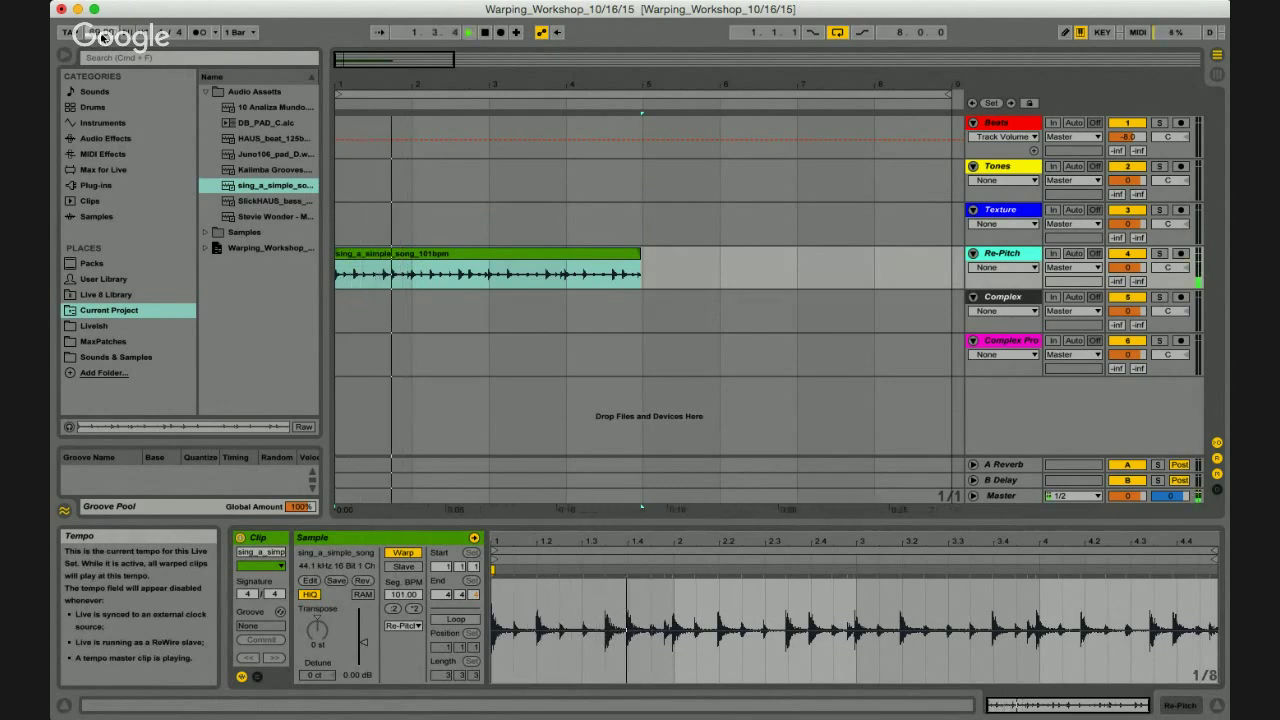
scroll(103, 37, "down", 2)
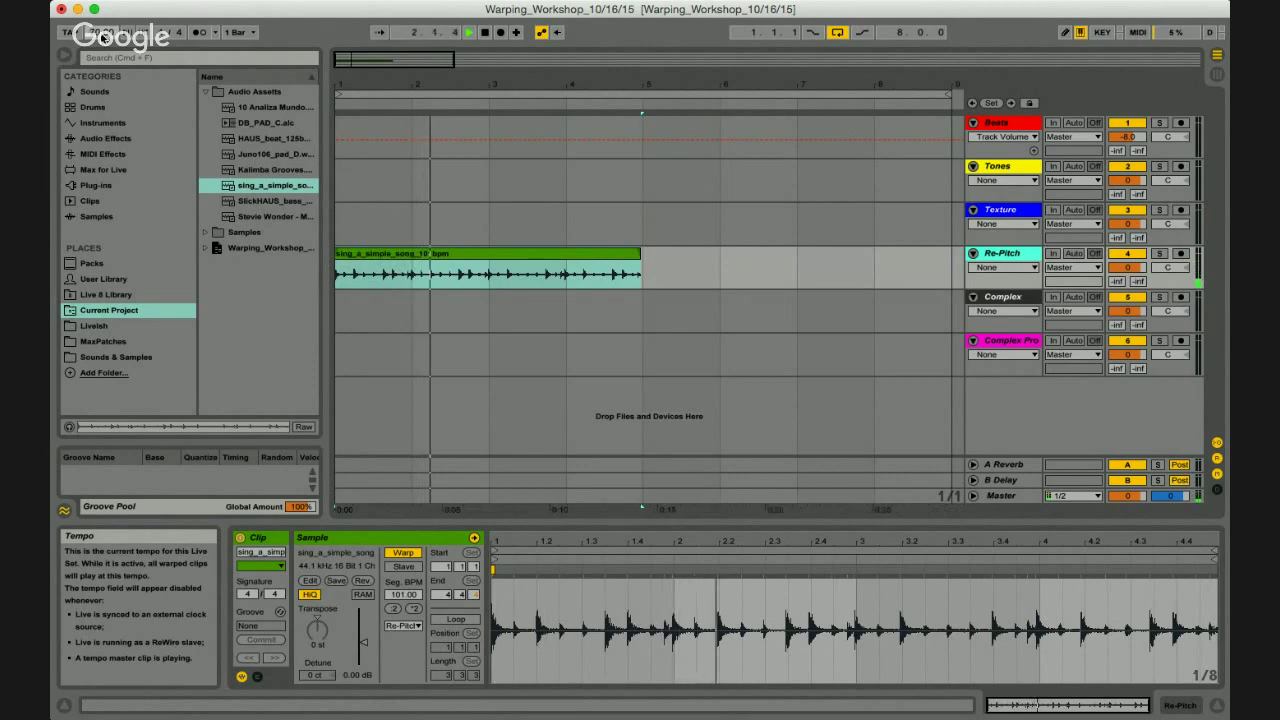
scroll(103, 37, "down", 15)
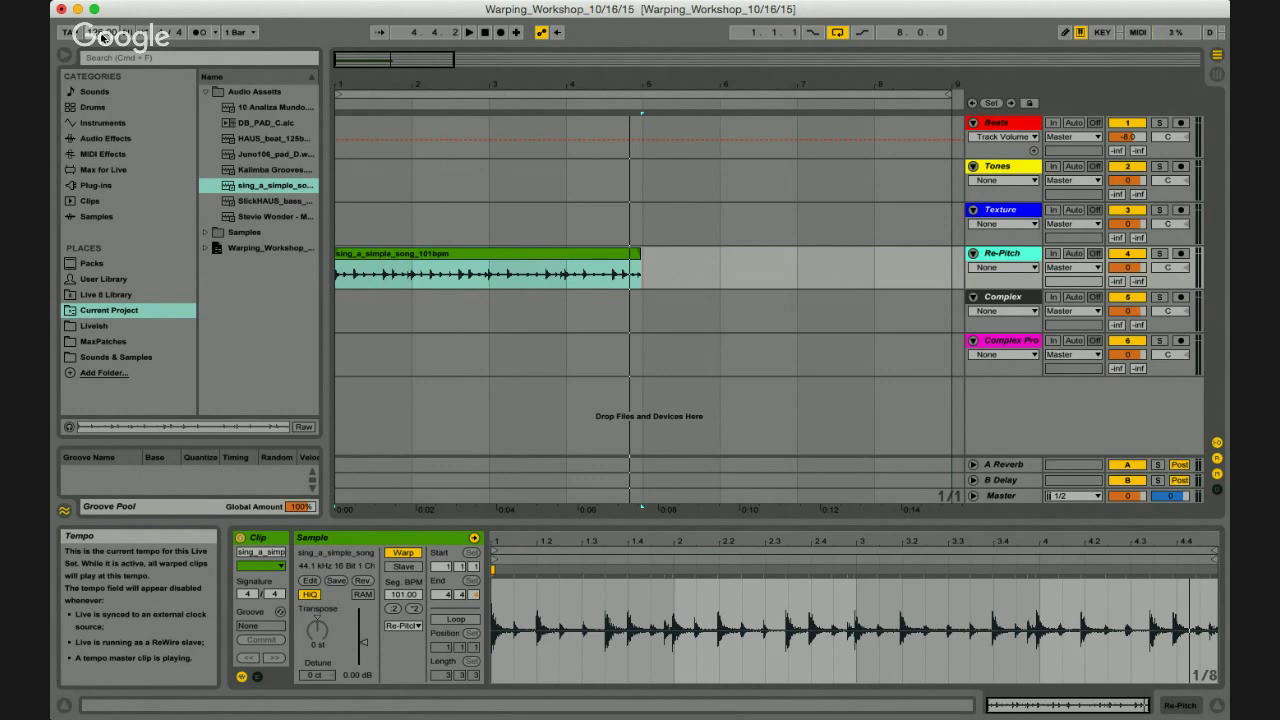
key("space")
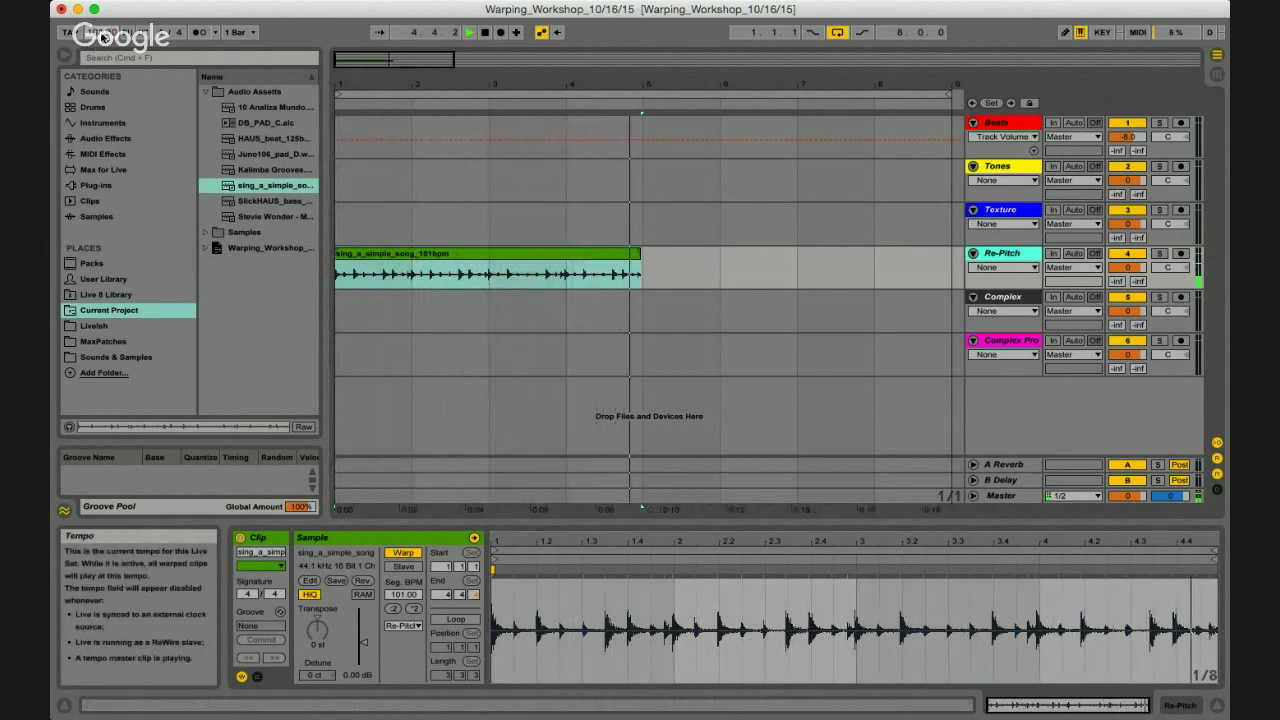
Delete the loop from the Re-Pitch track and place the song 10 Analiza Mundo at bar 1 of the Complex track.
left_click(425, 260)
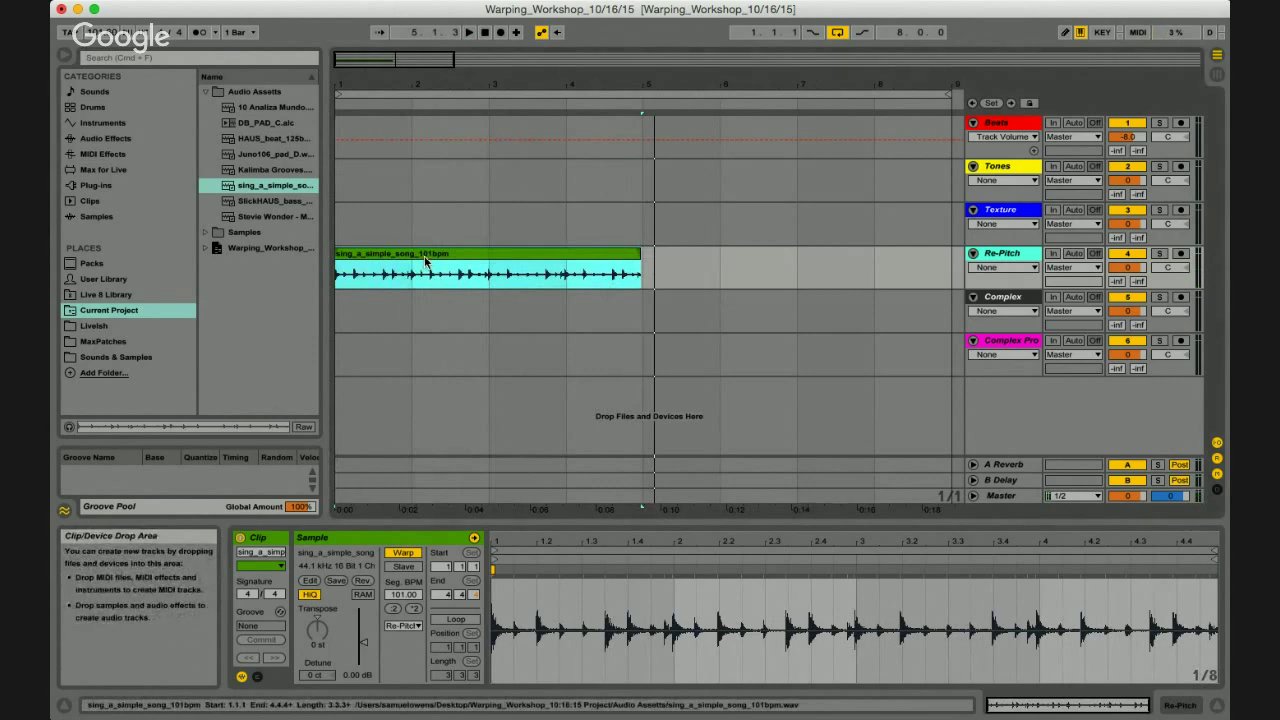
key("Delete")
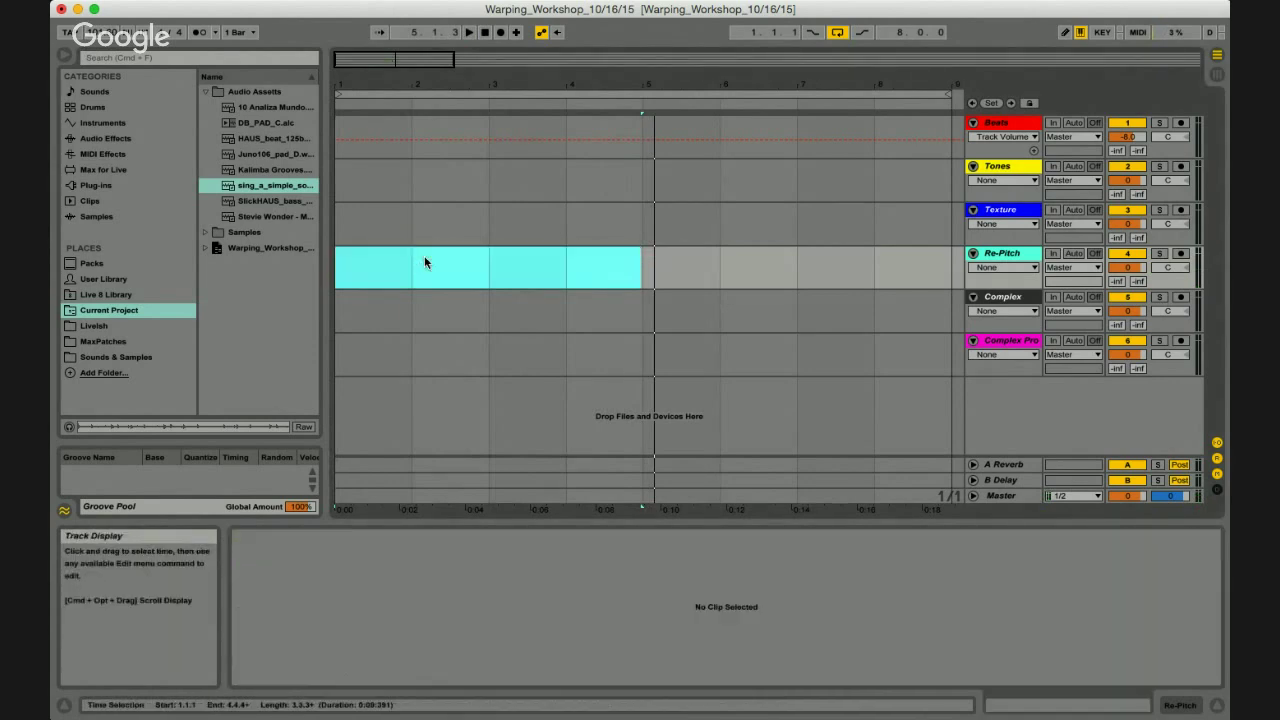
left_click(1003, 297)
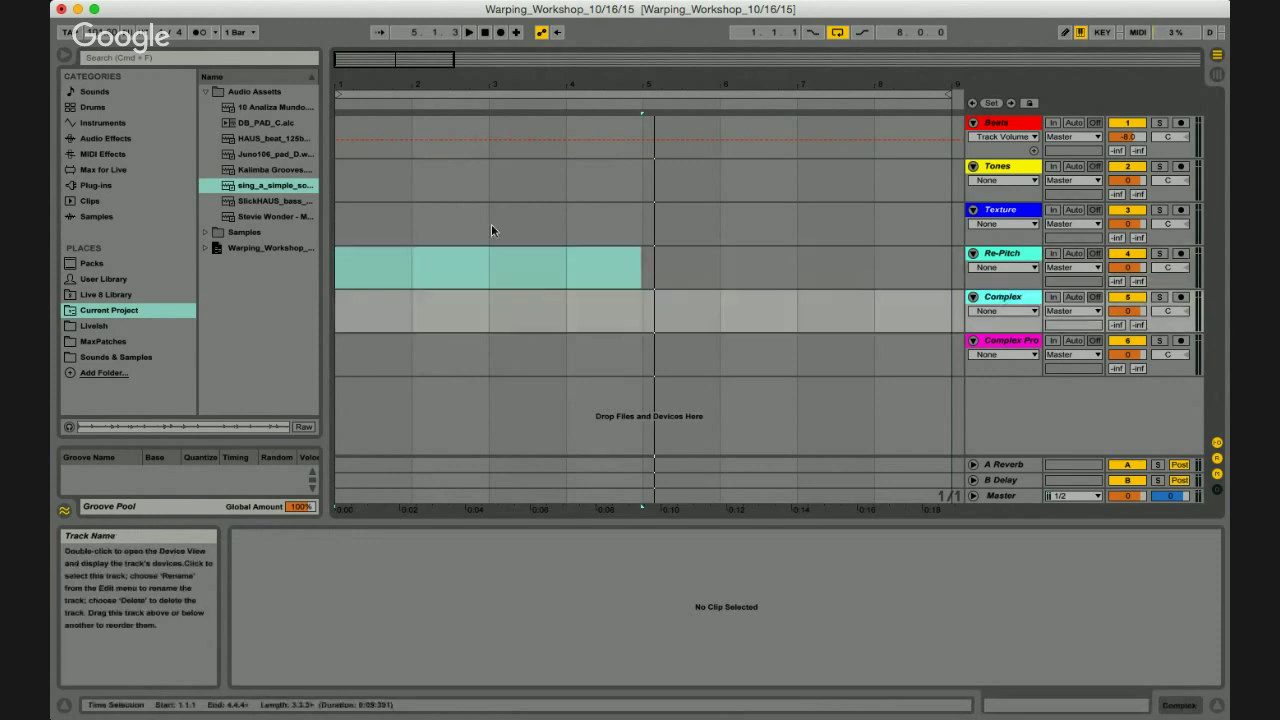
left_click(246, 216)
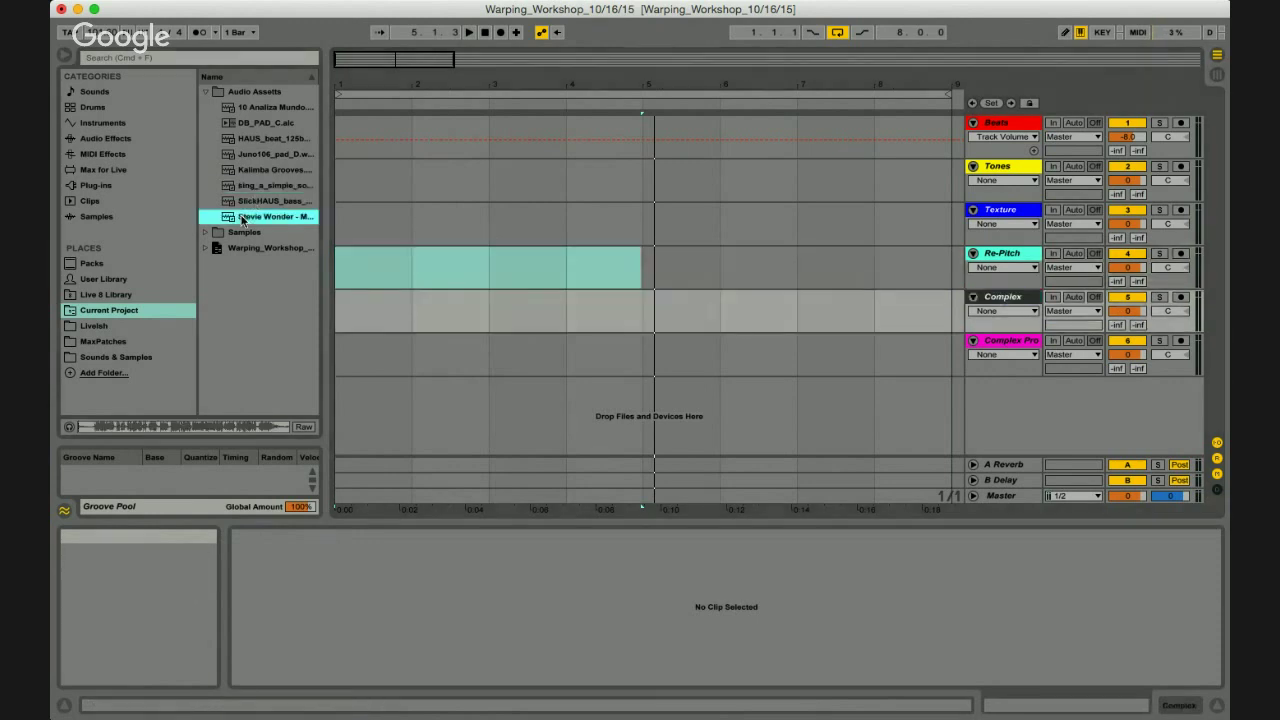
left_click(237, 109)
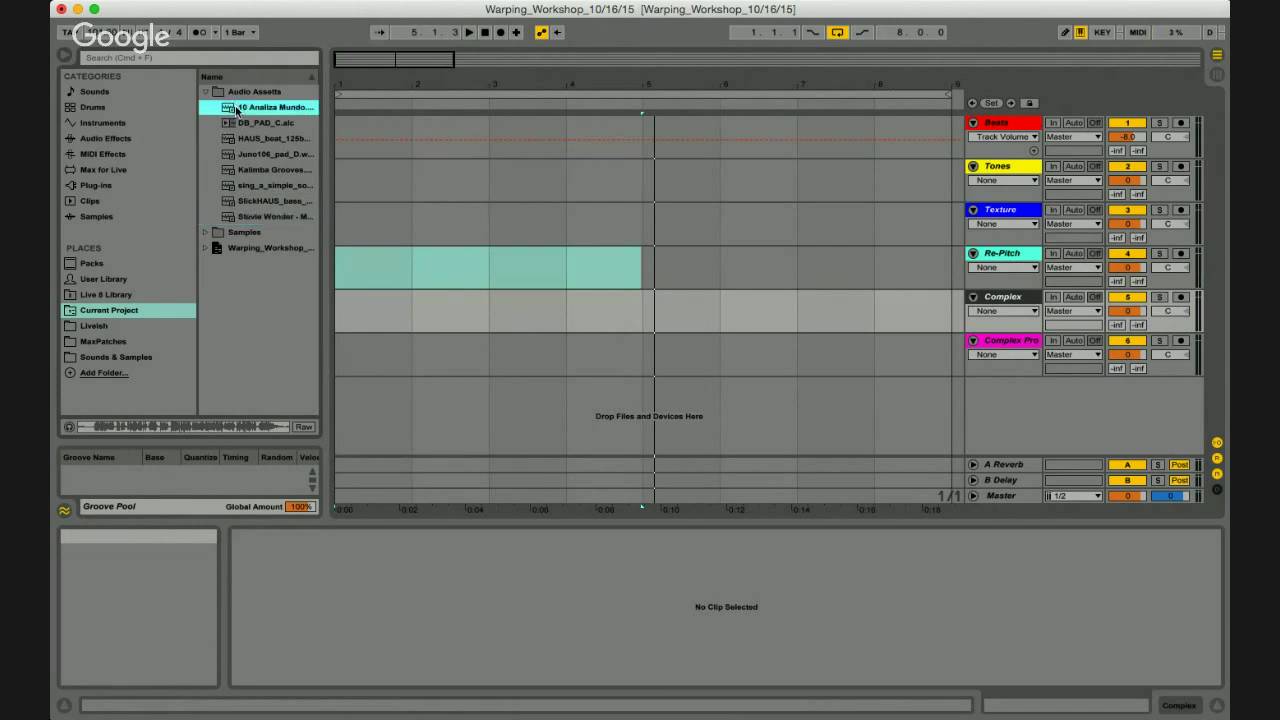
left_click_drag(237, 109, 347, 300)
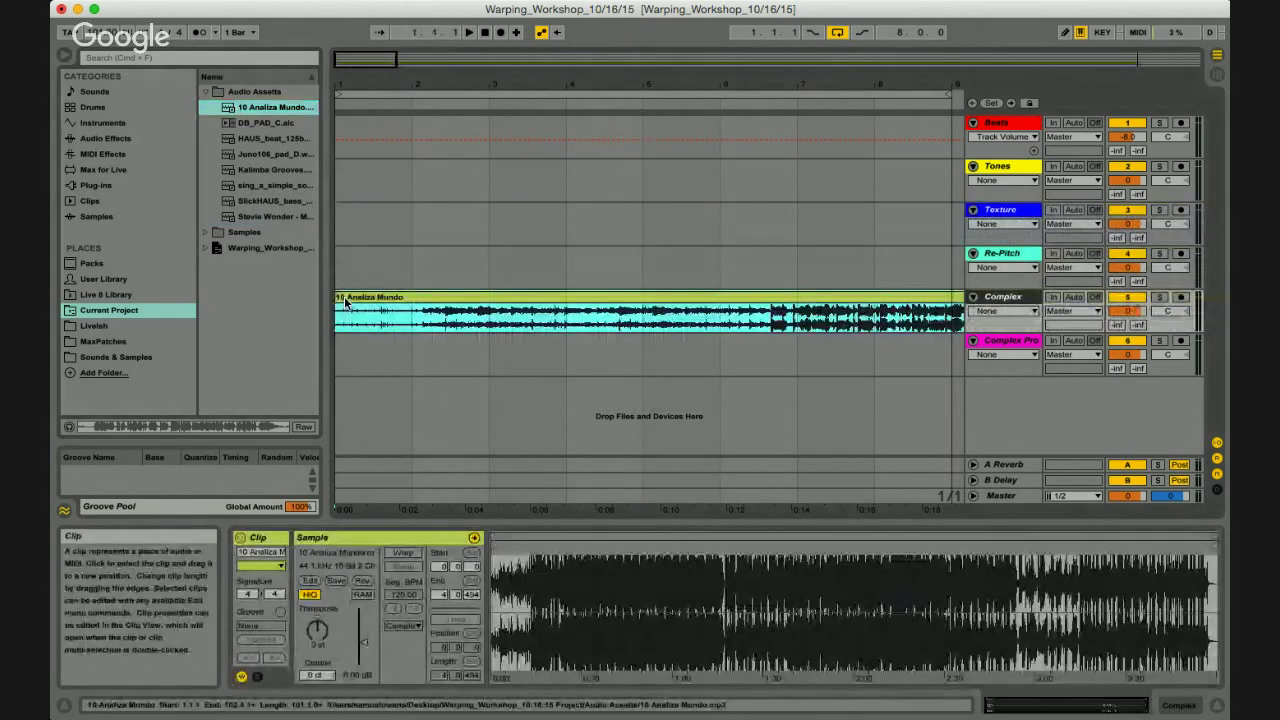
Extend the arrangement loop to 102 bars to cover the whole song, and play it from the start and from bar 10.
left_click_drag(386, 85, 386, 50)
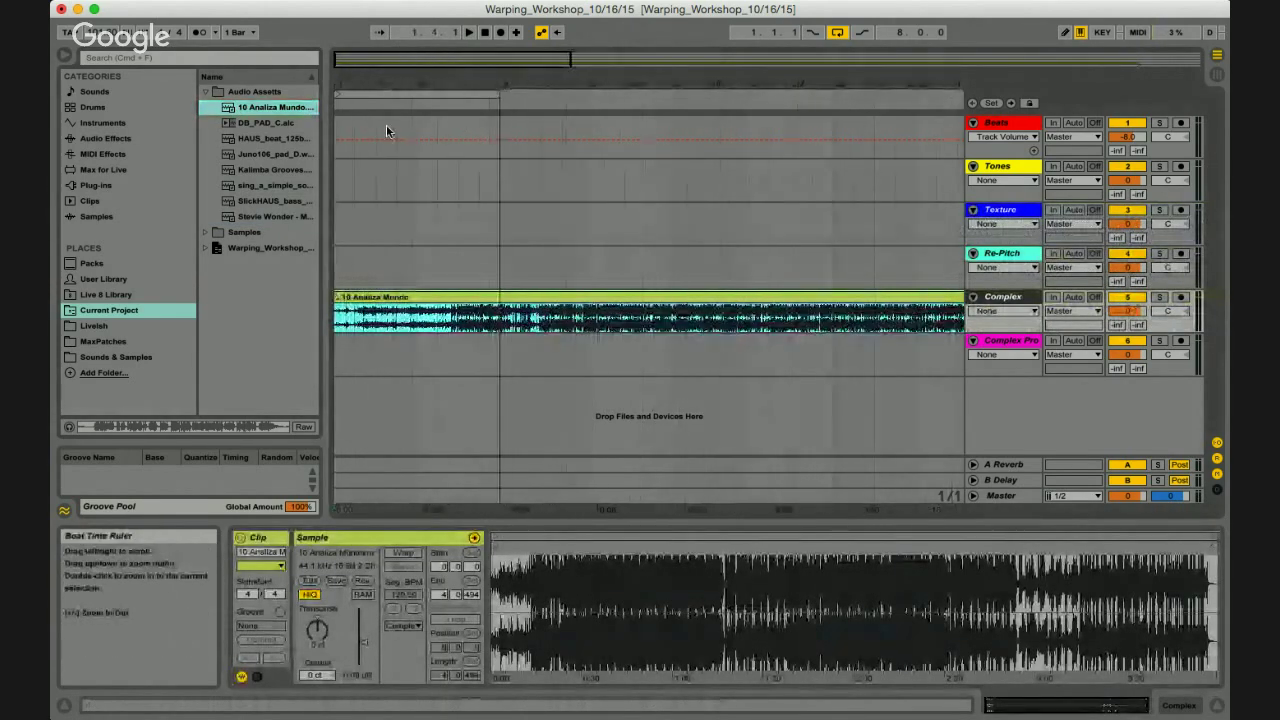
left_click_drag(406, 96, 916, 94)
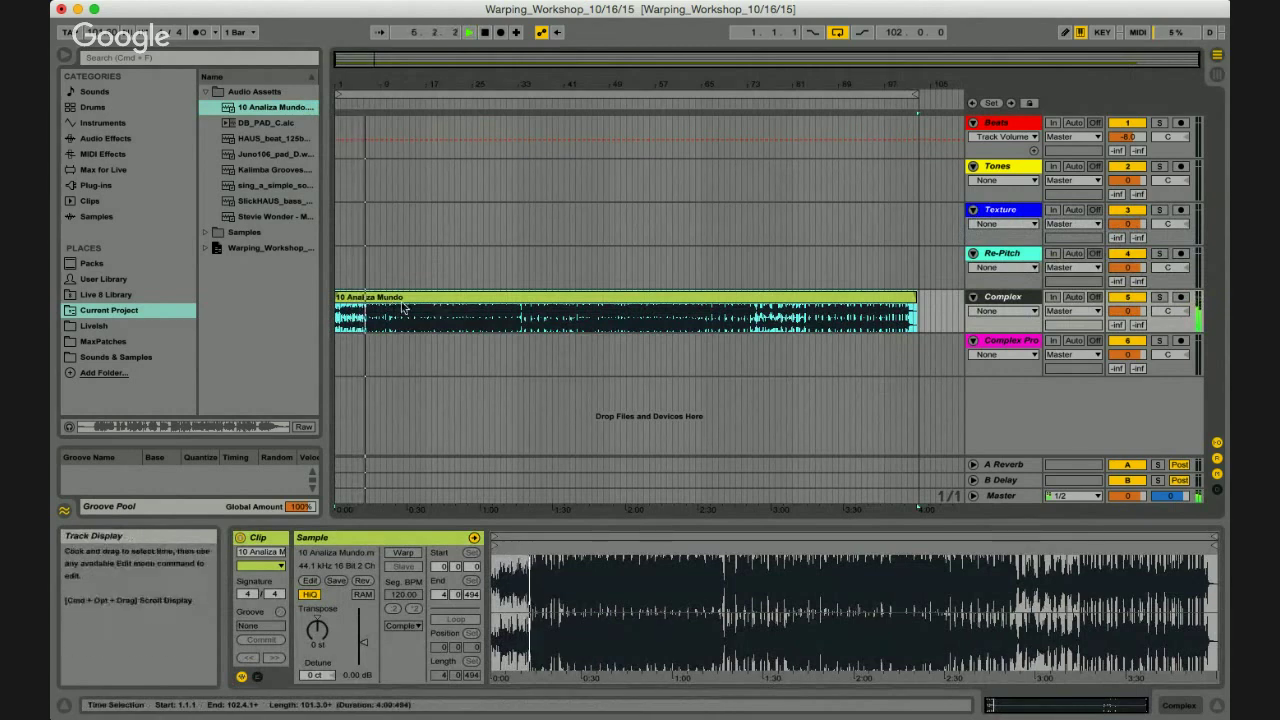
left_click_drag(346, 80, 348, 88)
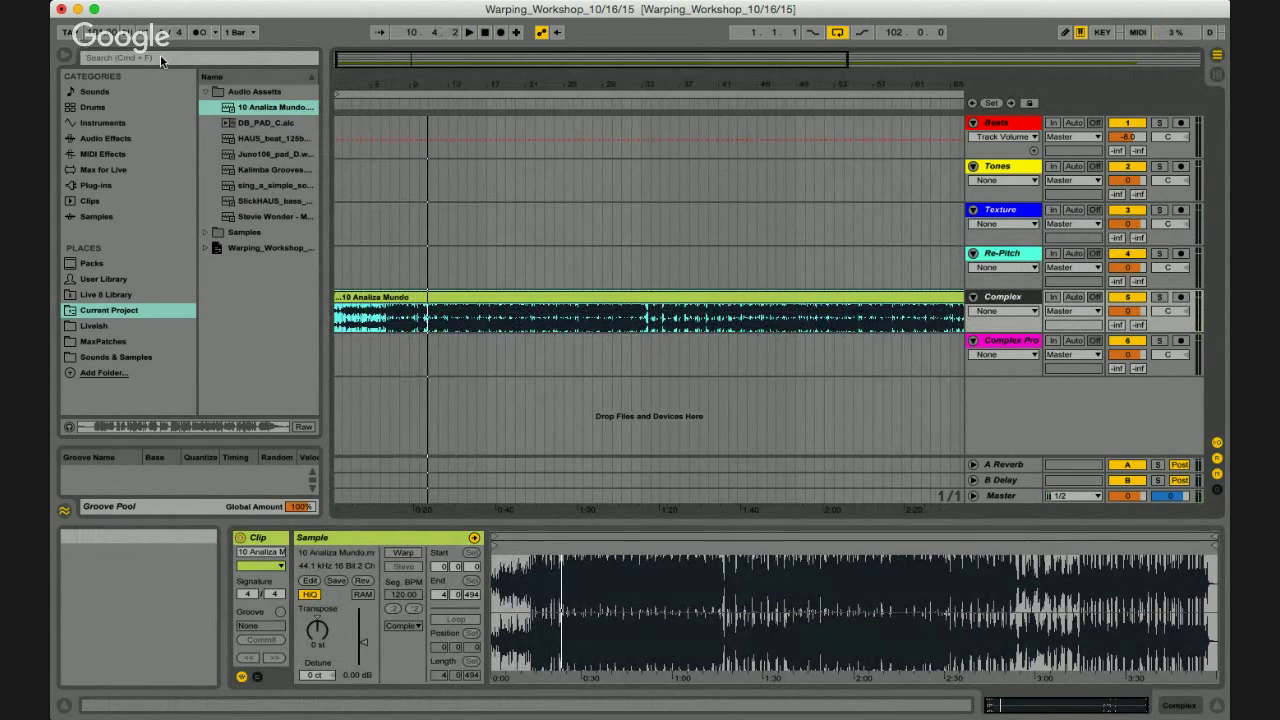
left_click_drag(351, 86, 355, 86)
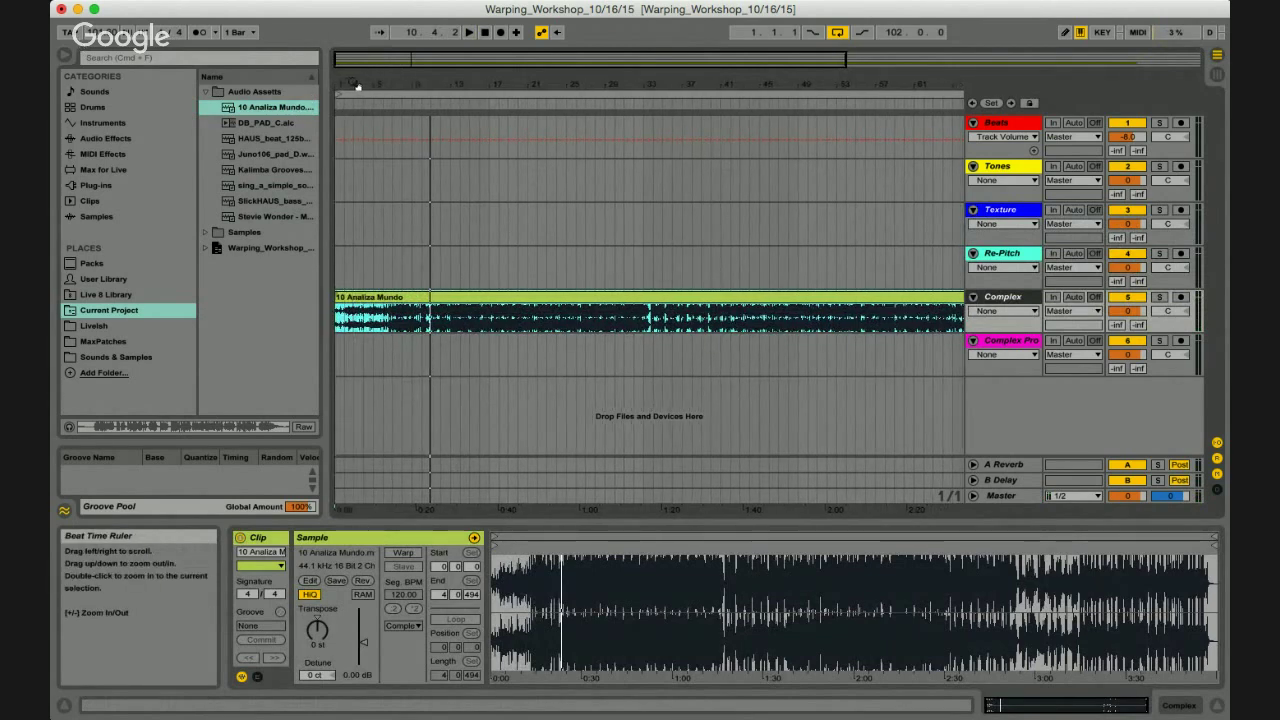
left_click(420, 323)
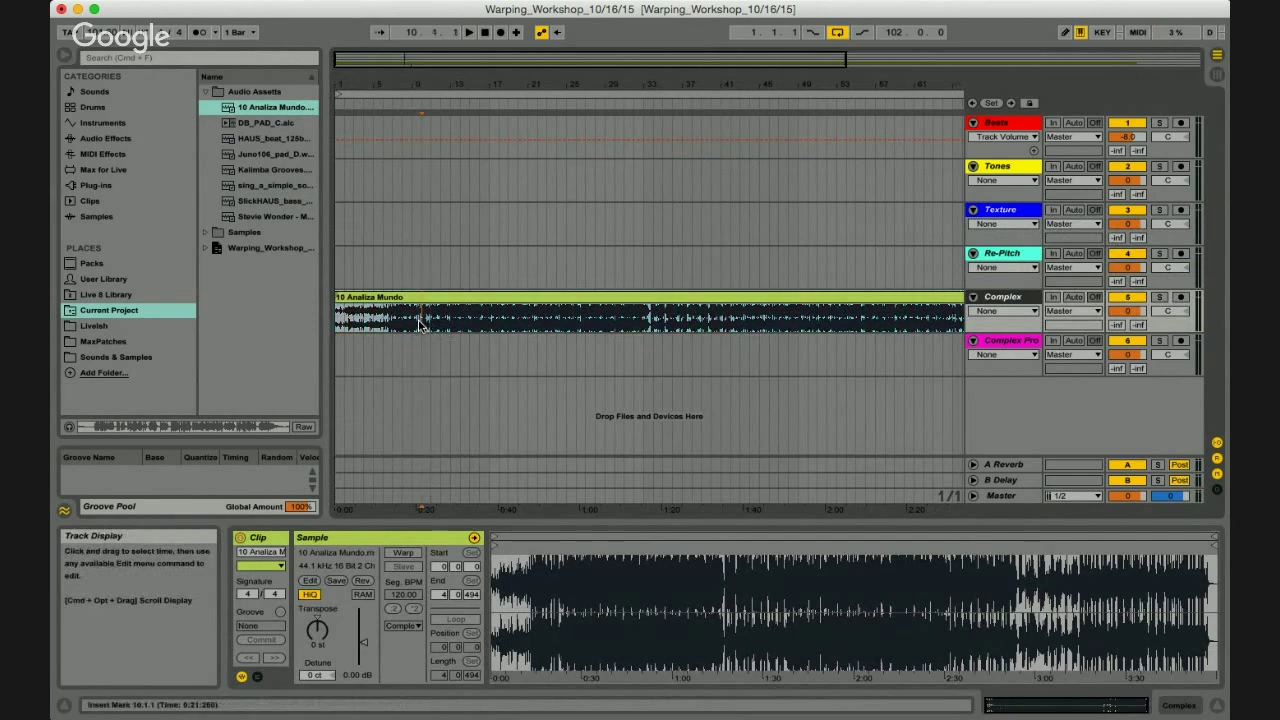
key("space")
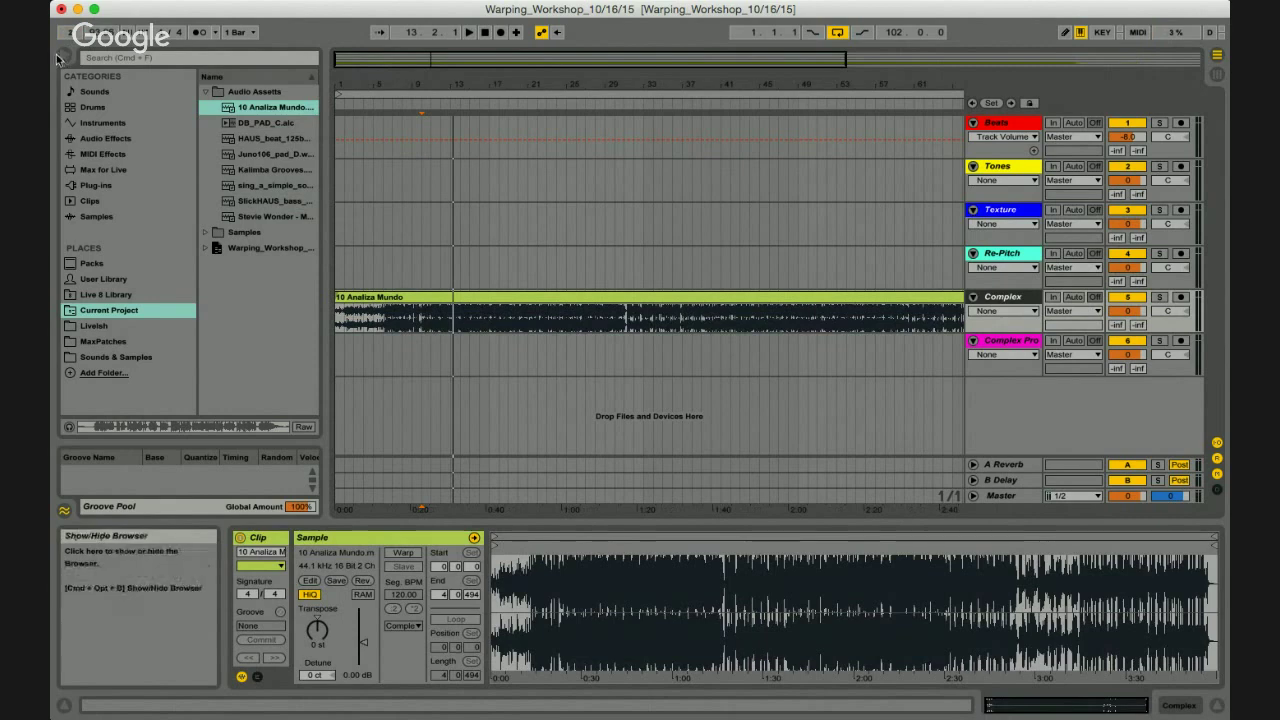
Hide the browser and tap in the song tempo at about 85 BPM while 10 Analiza Mundo plays.
left_click(64, 57)
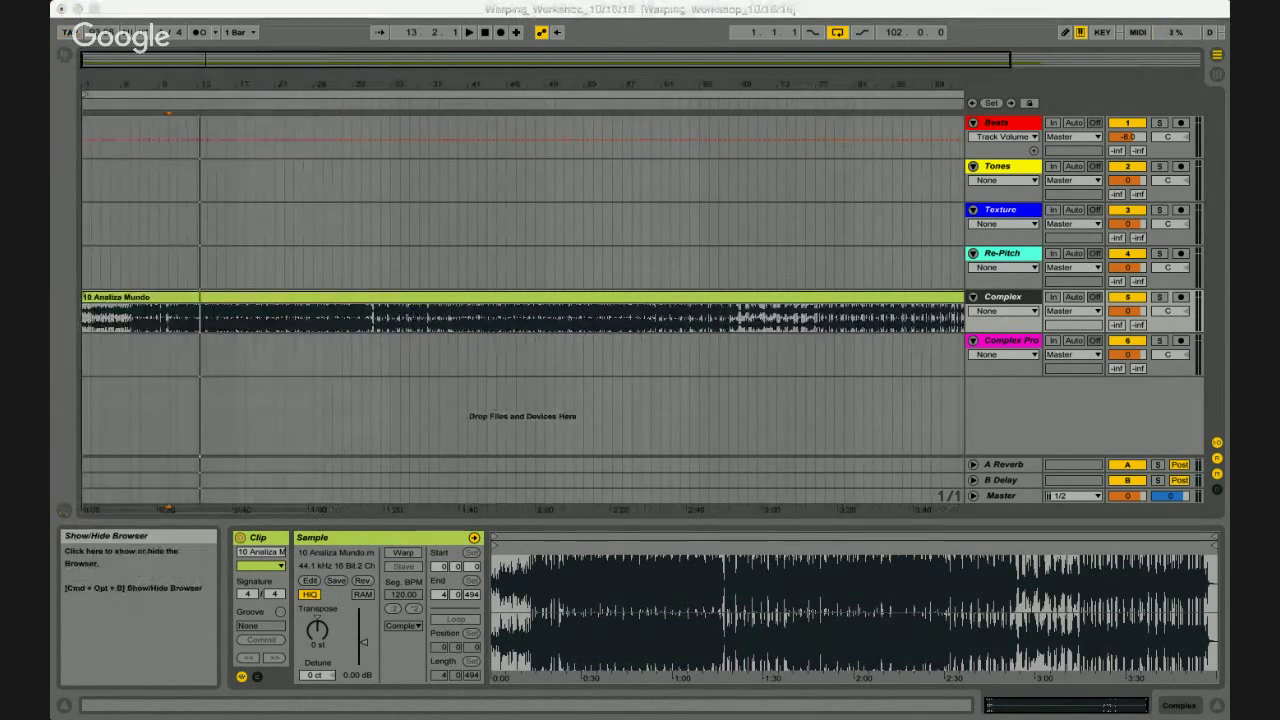
left_click(67, 35)
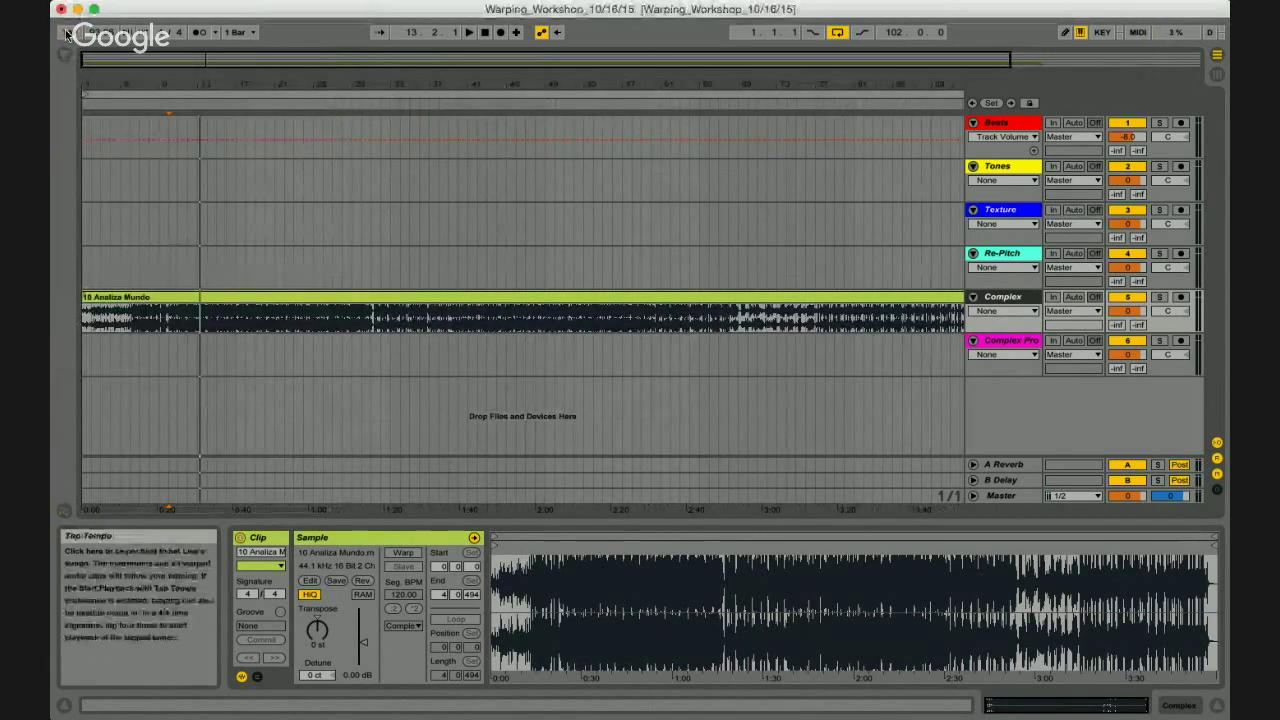
left_click(67, 35)
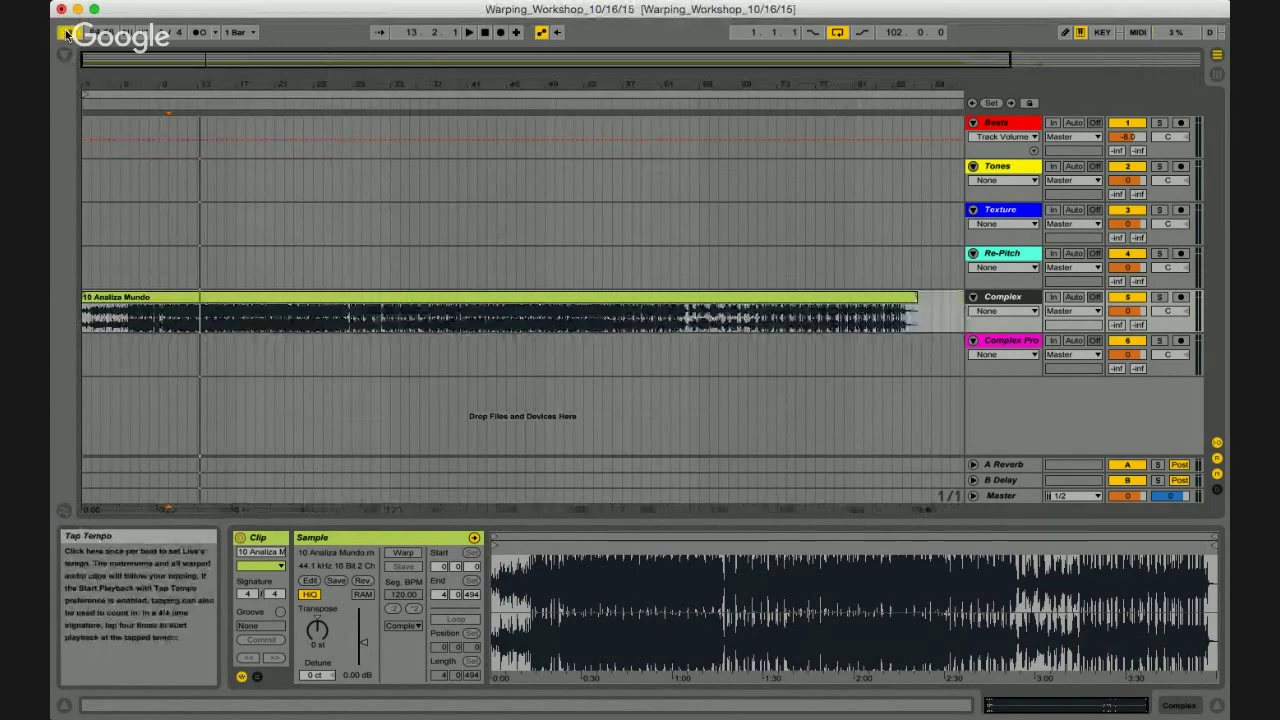
left_click(67, 35)
left_click(67, 35)
left_click(170, 348)
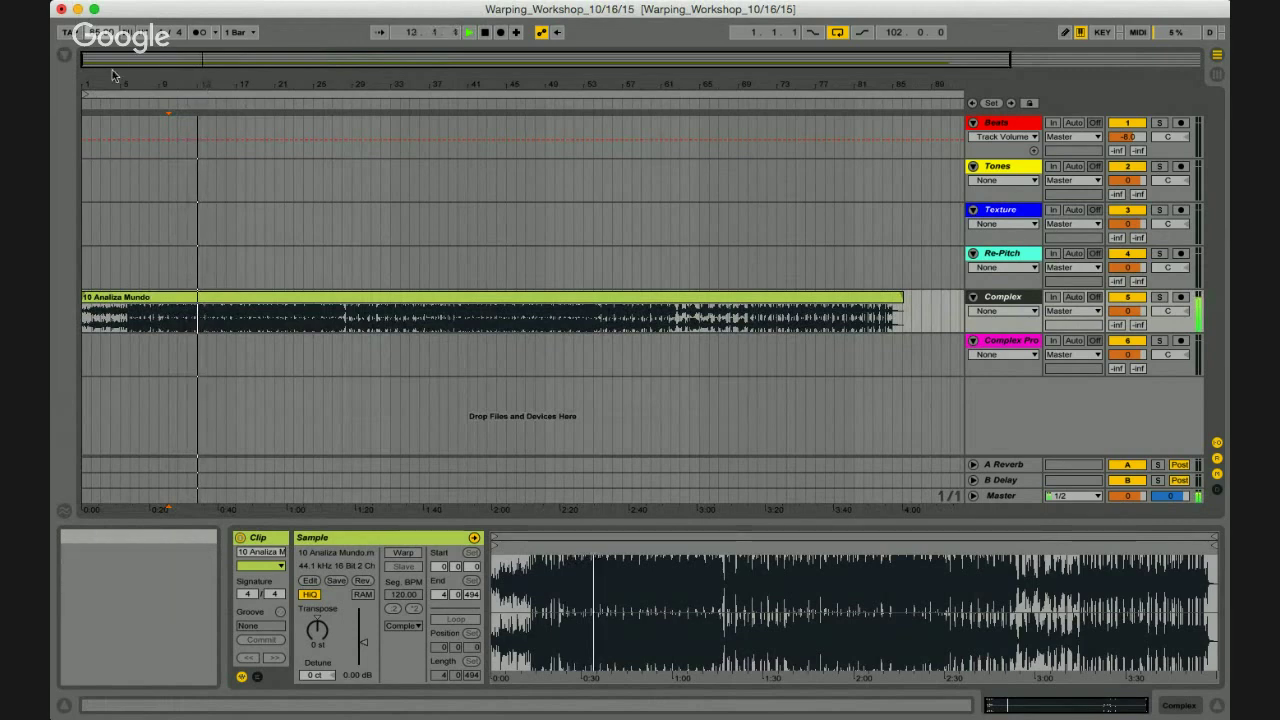
Turn on the metronome and play the song from its beat entry just before 5.4 to find the exact transient.
key("plus")
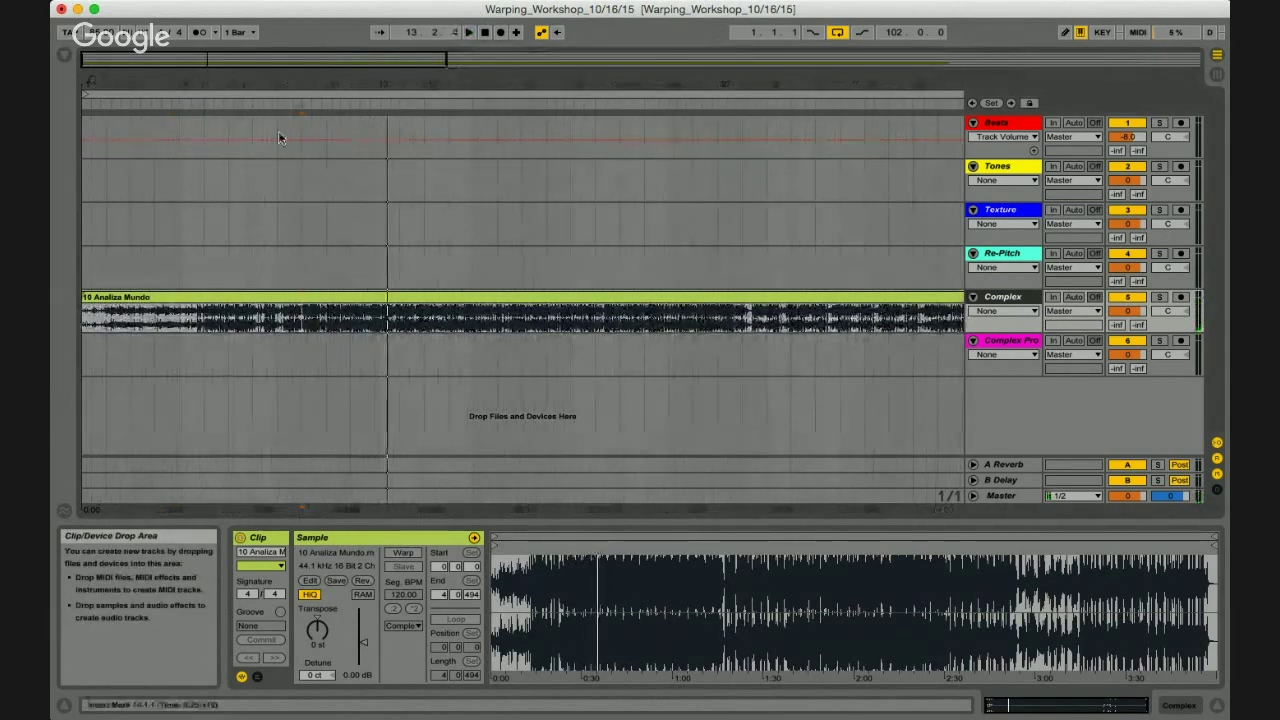
left_click(180, 315)
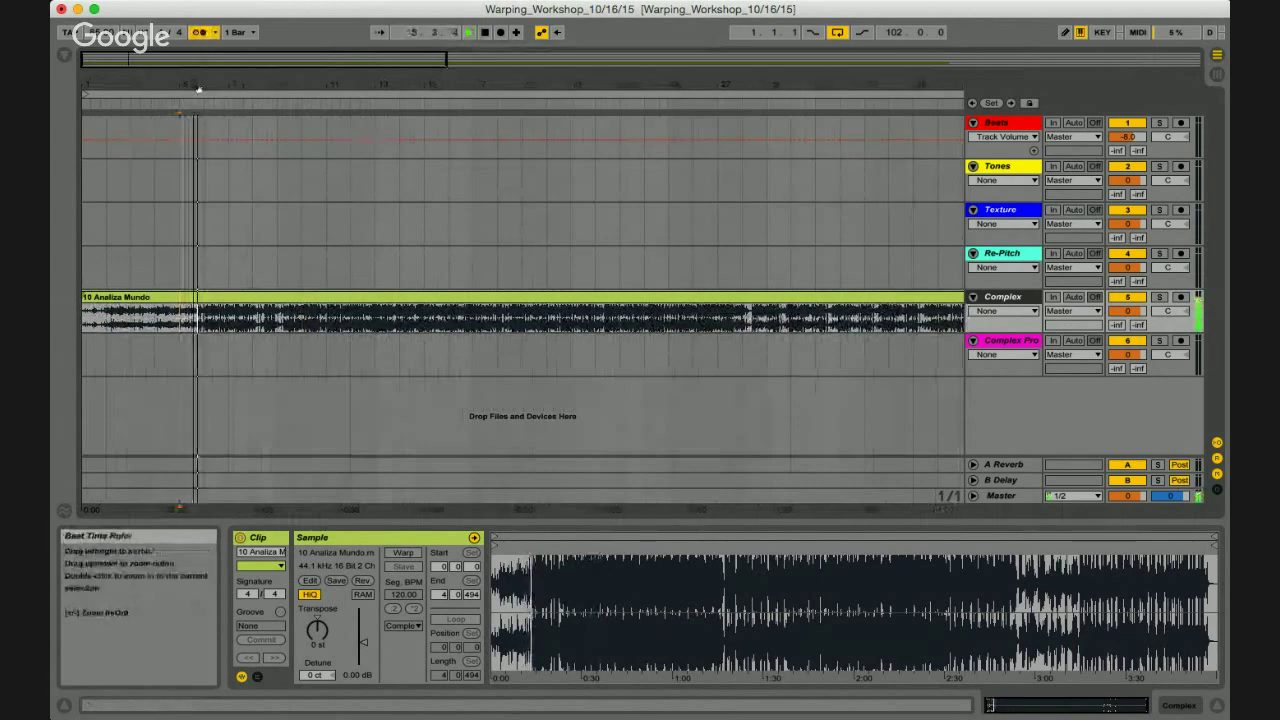
left_click_drag(198, 90, 200, 140)
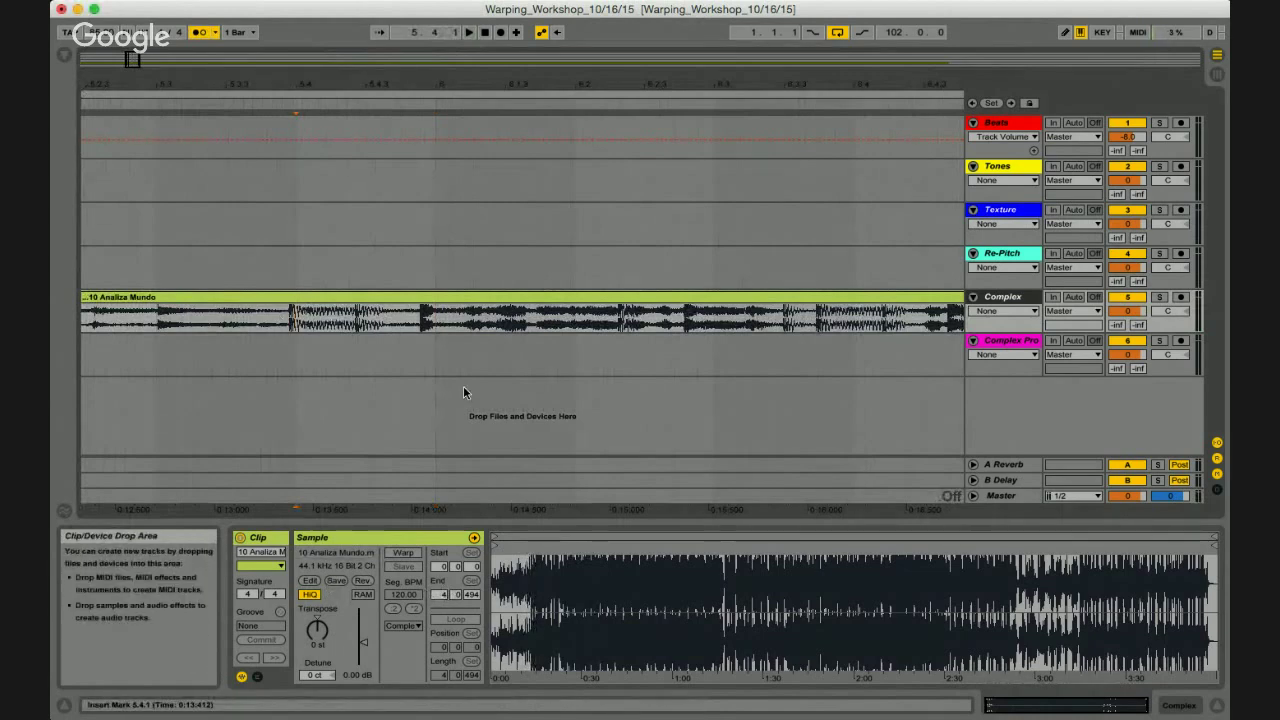
left_click(284, 318)
key("space")
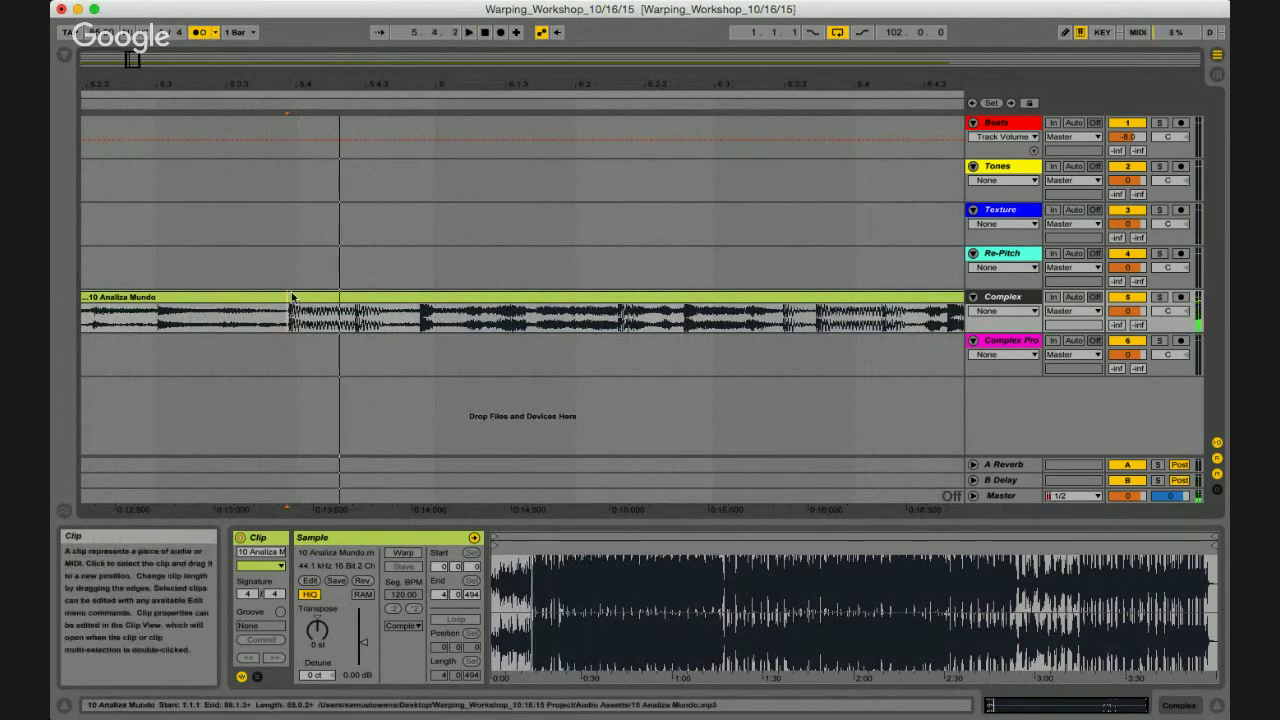
Move the song clip along the Complex track until its first strong beat falls exactly on bar 9.
left_click_drag(288, 307, 672, 313)
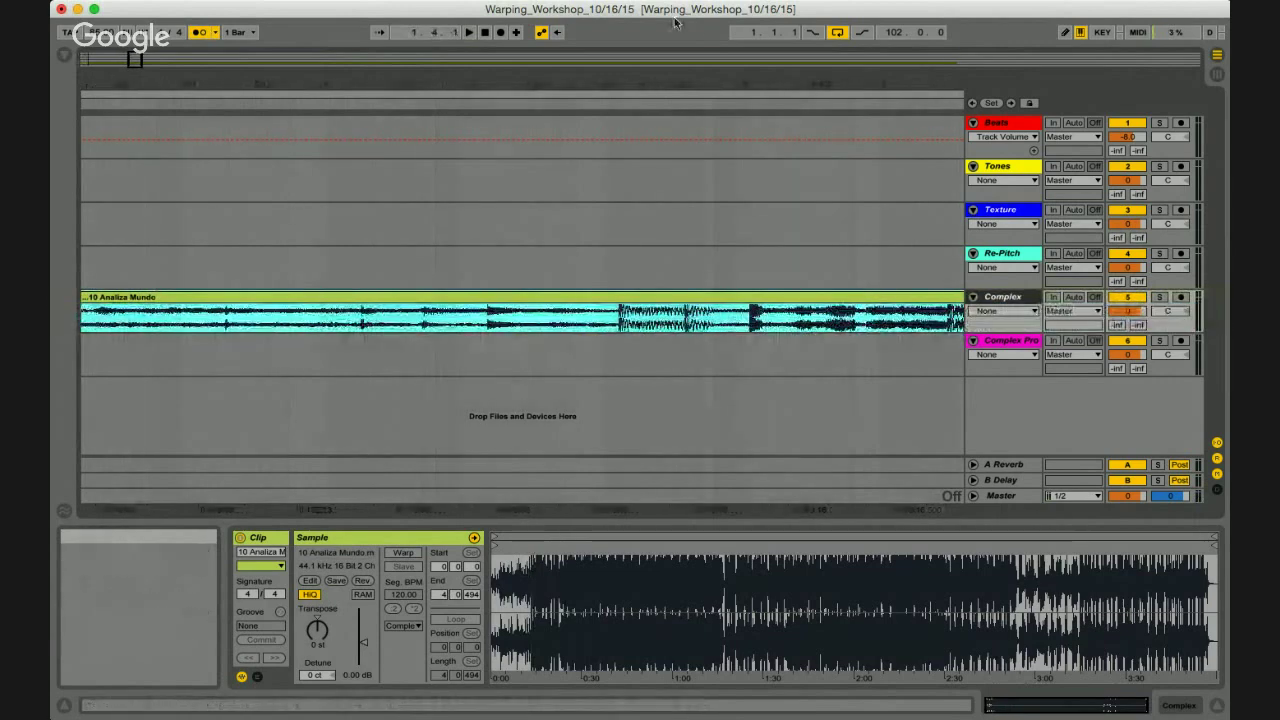
left_click_drag(636, 91, 523, 86)
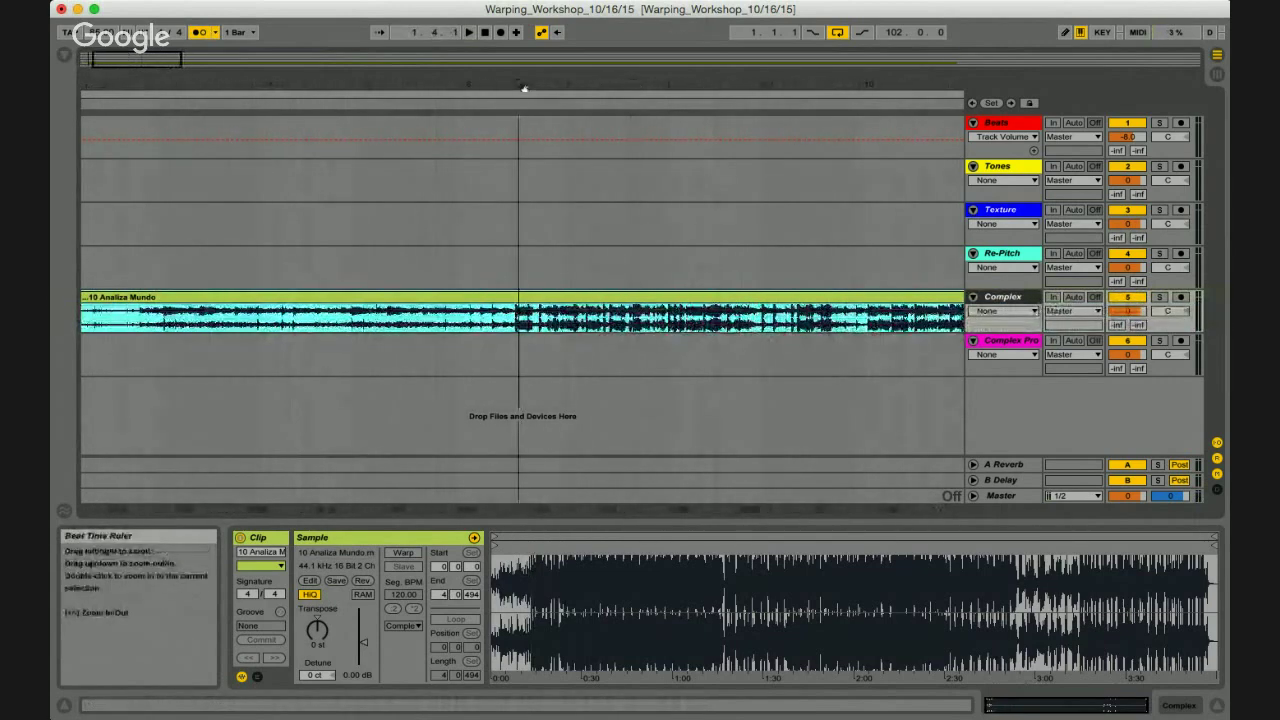
left_click_drag(516, 302, 765, 320)
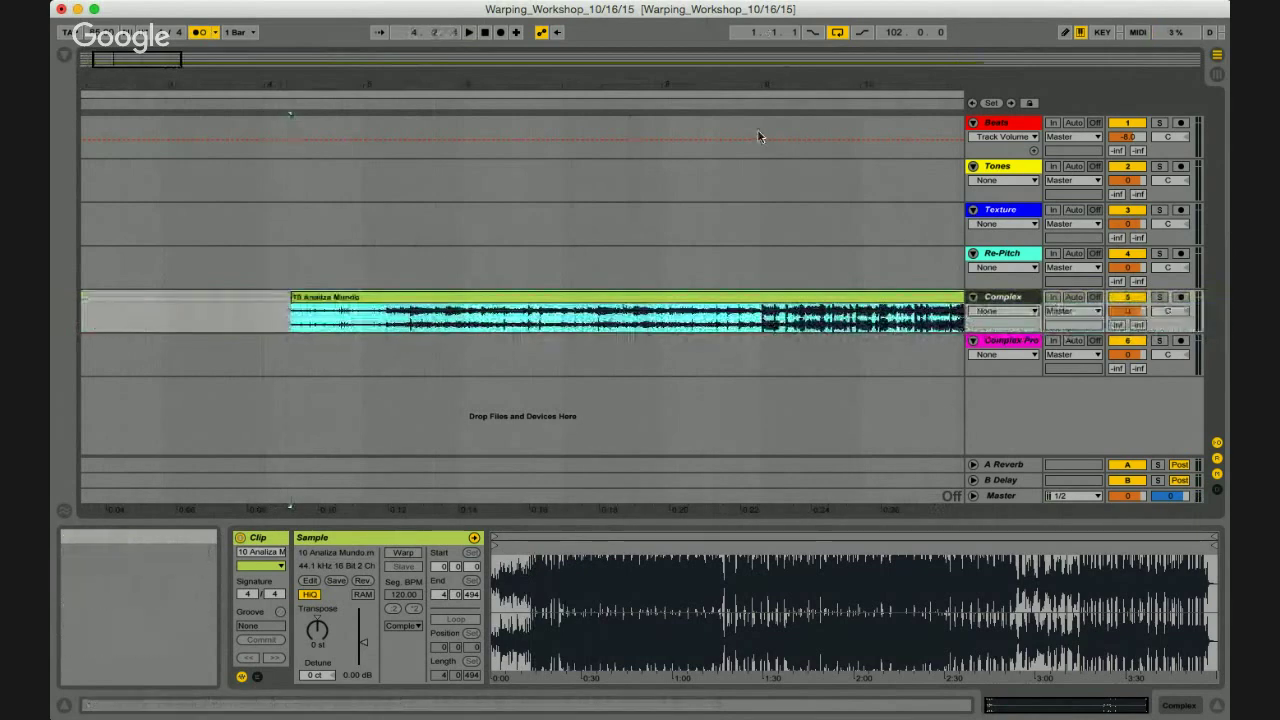
double_click(766, 90)
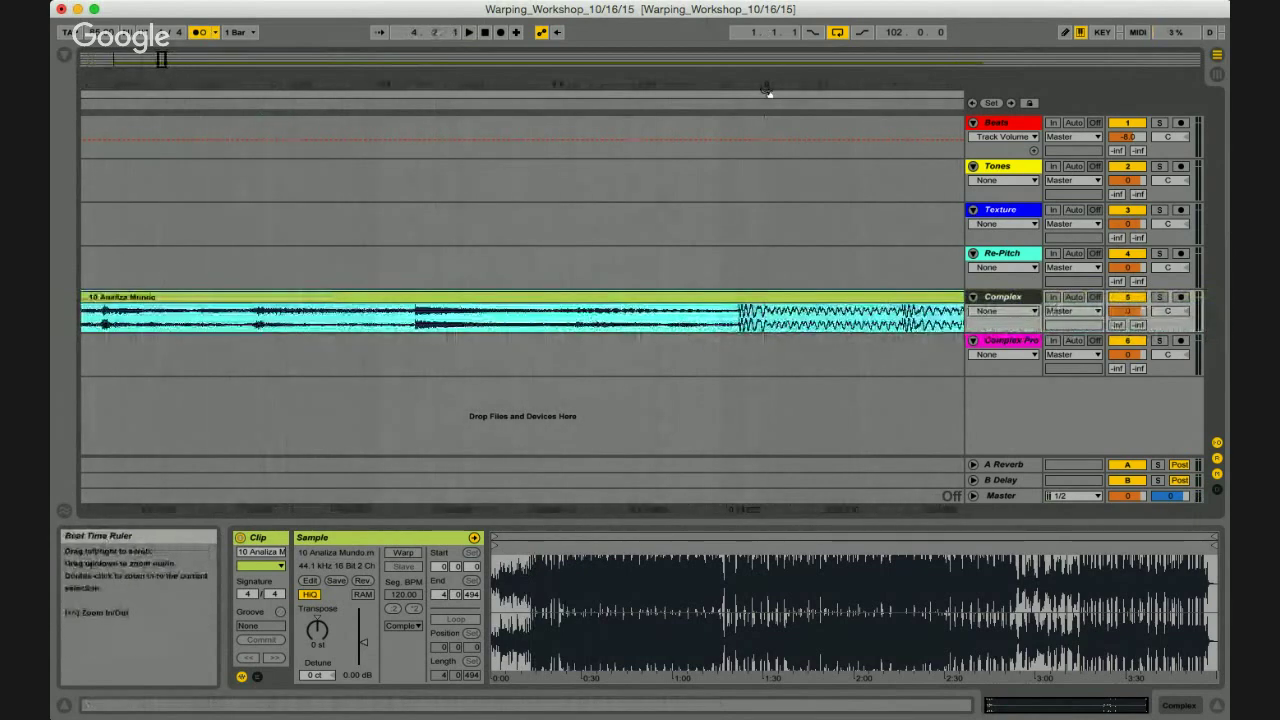
left_click(729, 304)
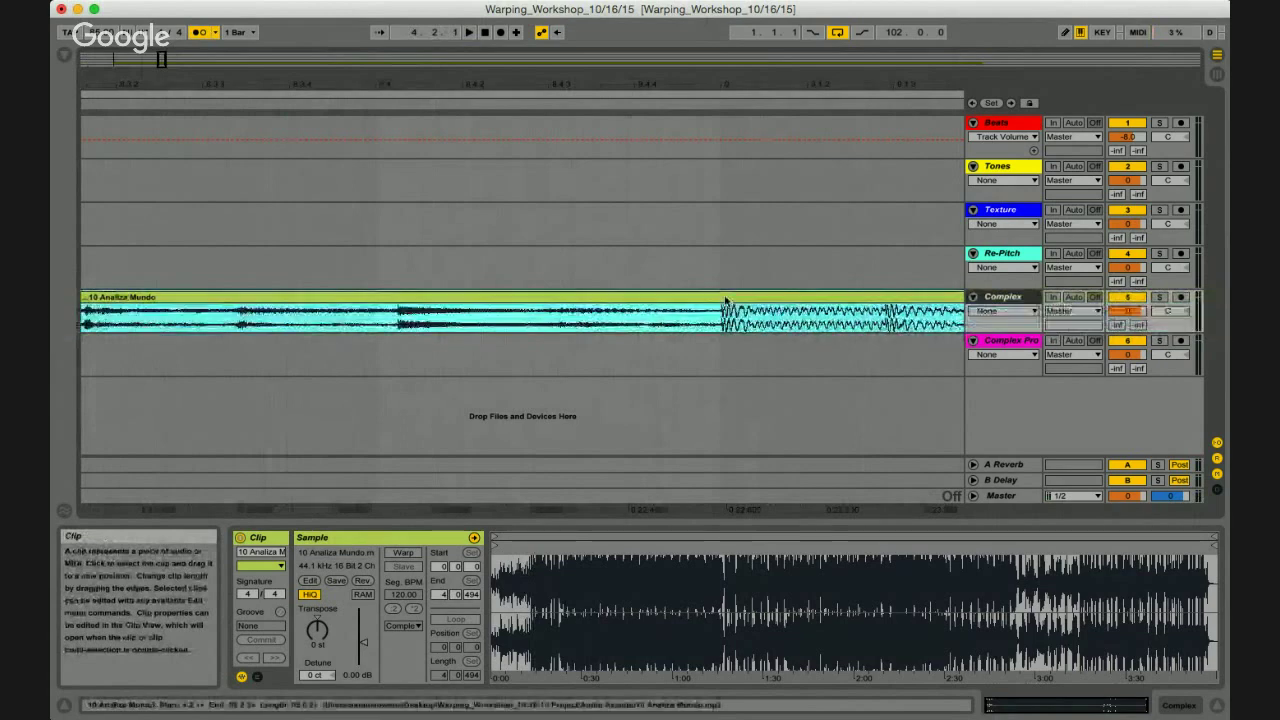
left_click_drag(730, 96, 726, 88)
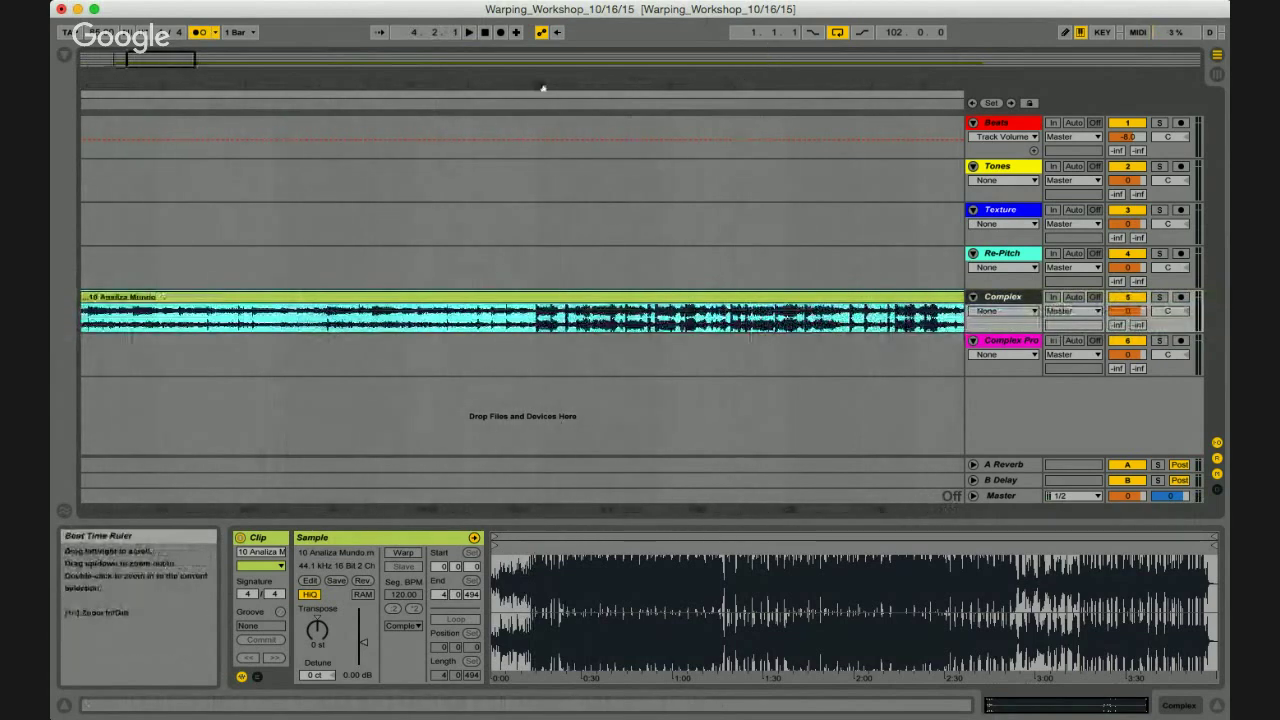
Set the song tempo to 87 BPM, realign the clip's first strong beat to bar 9, and play it against the metronome.
left_click(509, 320)
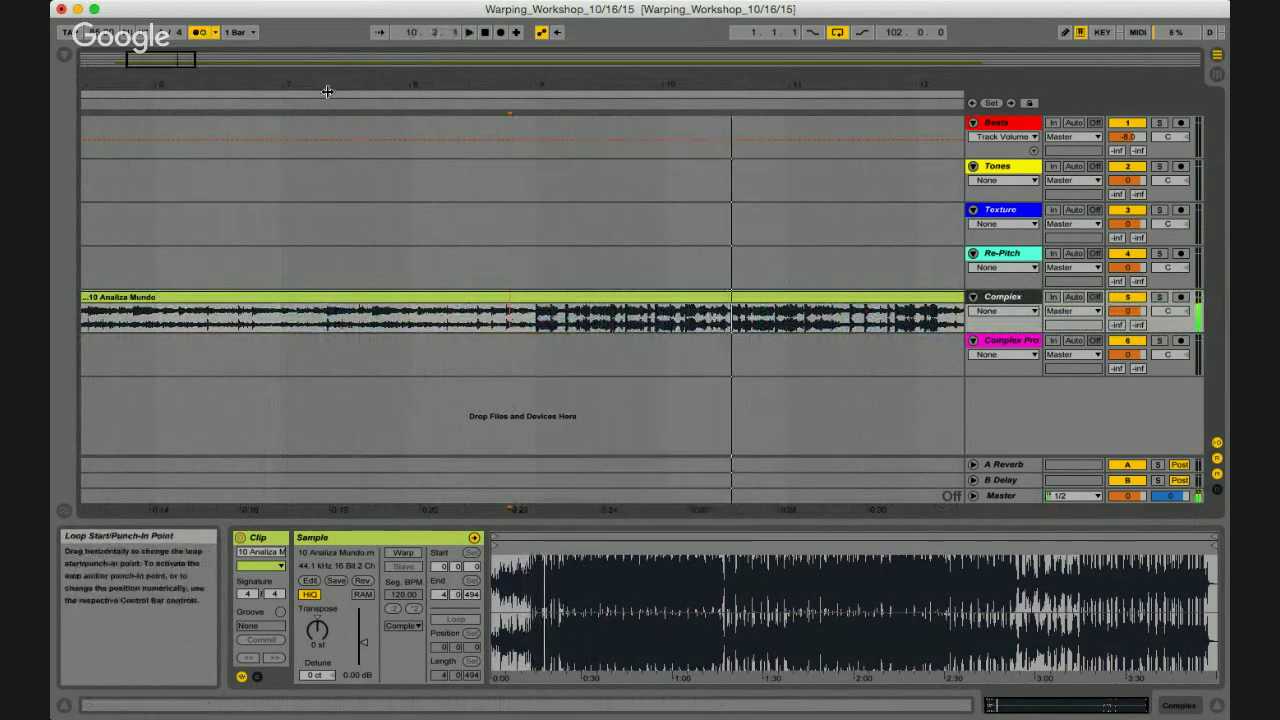
left_click_drag(97, 32, 97, 24)
left_click(405, 310)
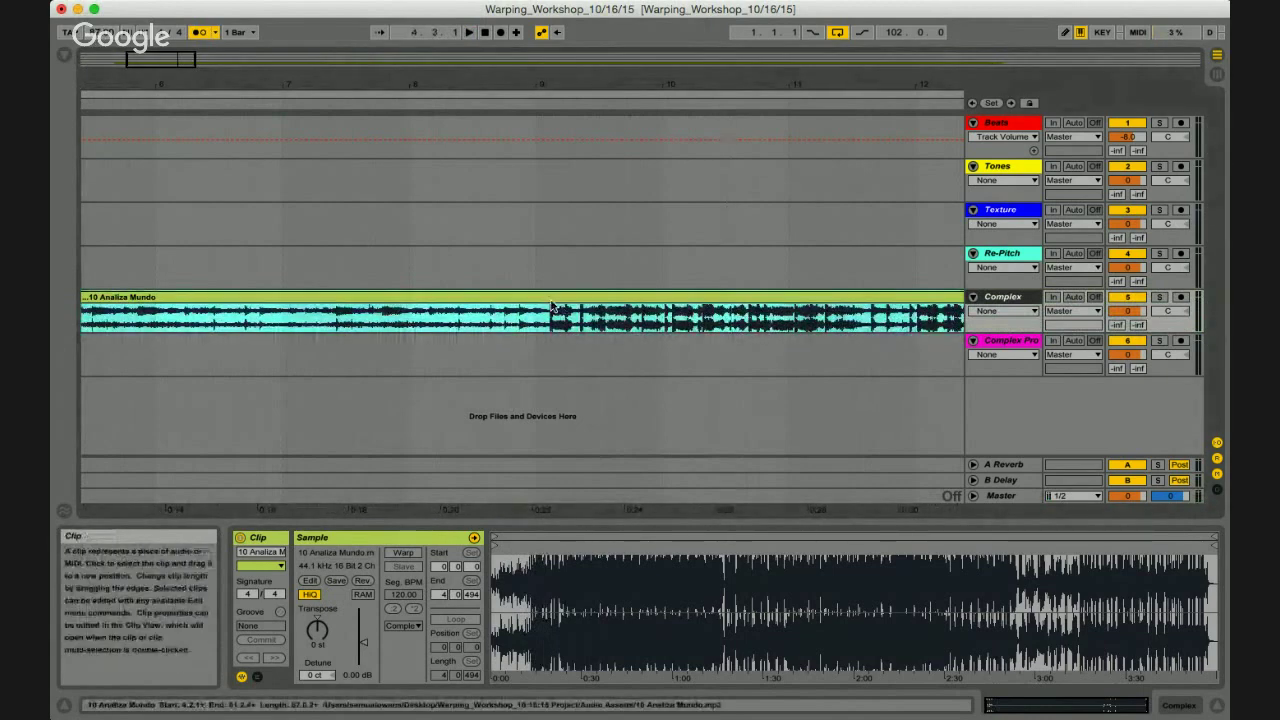
left_click(528, 312)
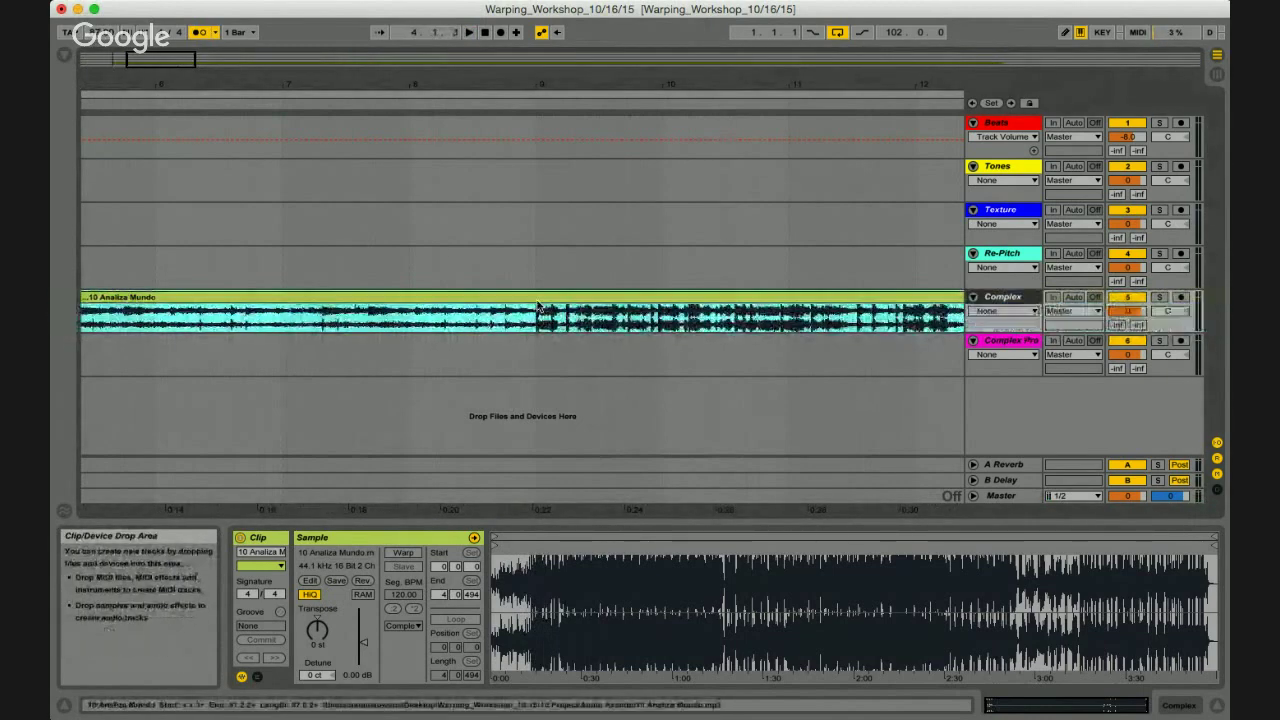
key("space")
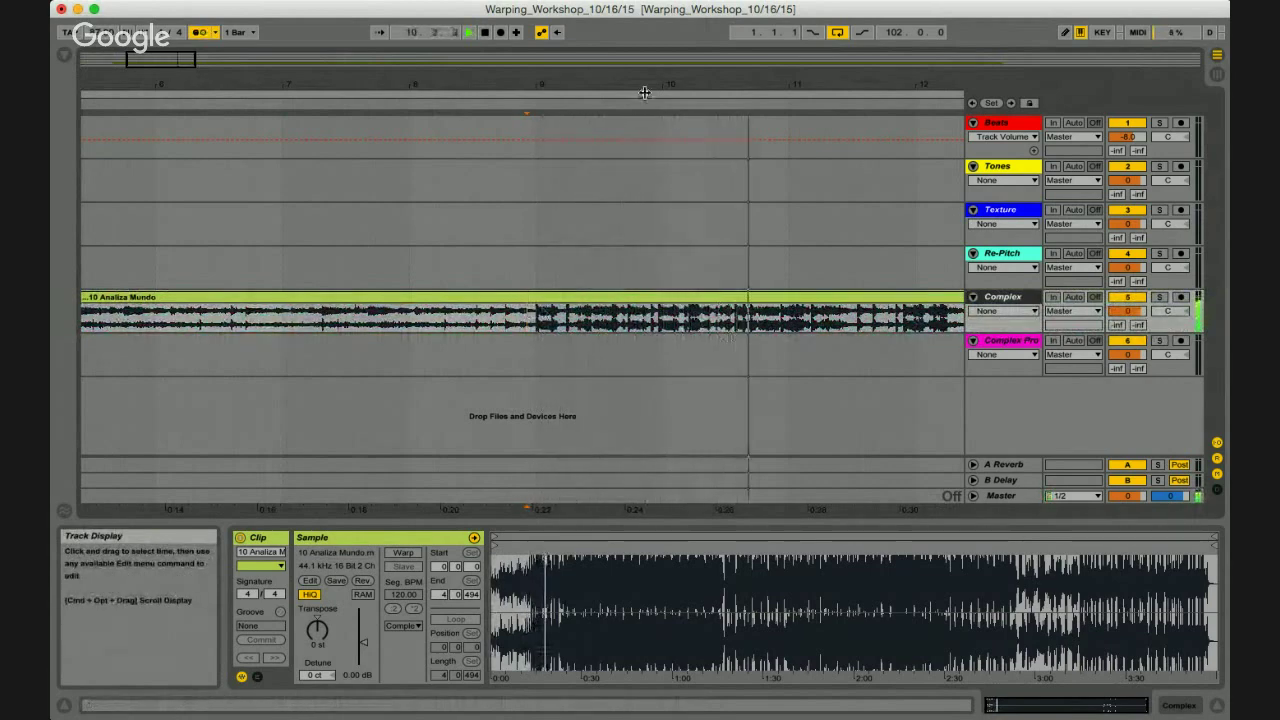
Turn off the metronome and play the realigned song from the clip's start near bar 4.
left_click_drag(614, 83, 614, 81)
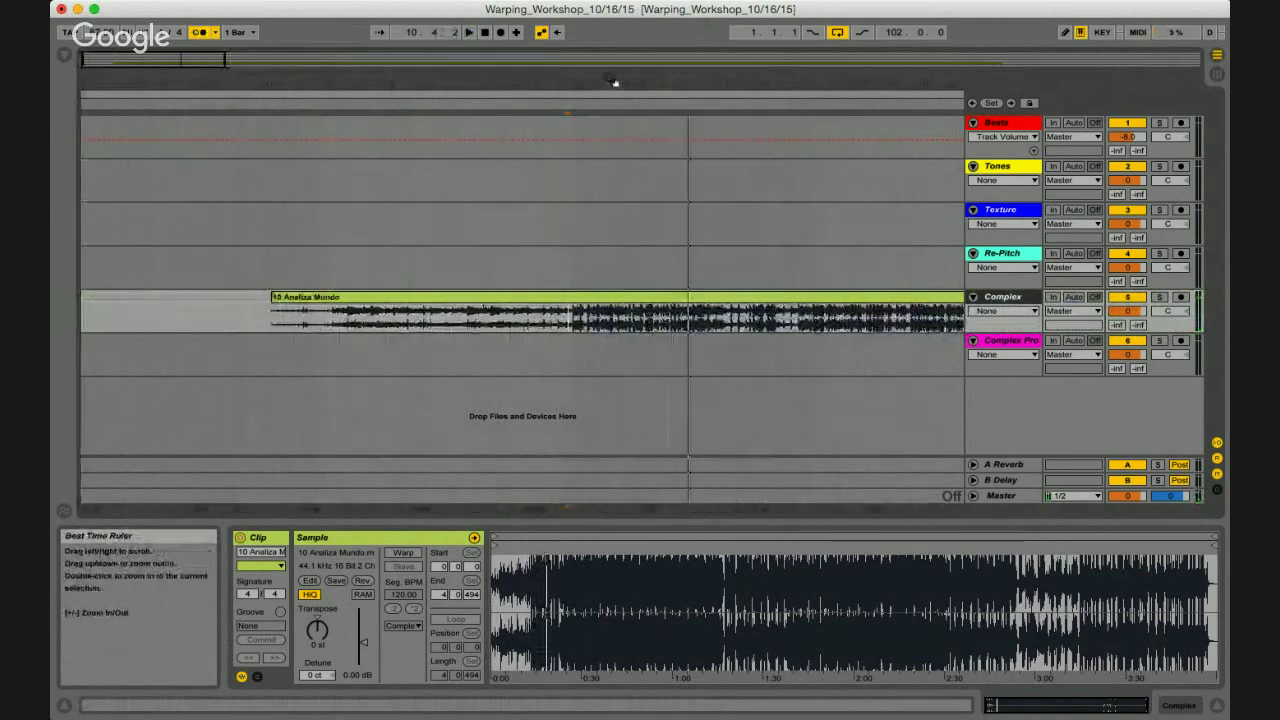
left_click(428, 316)
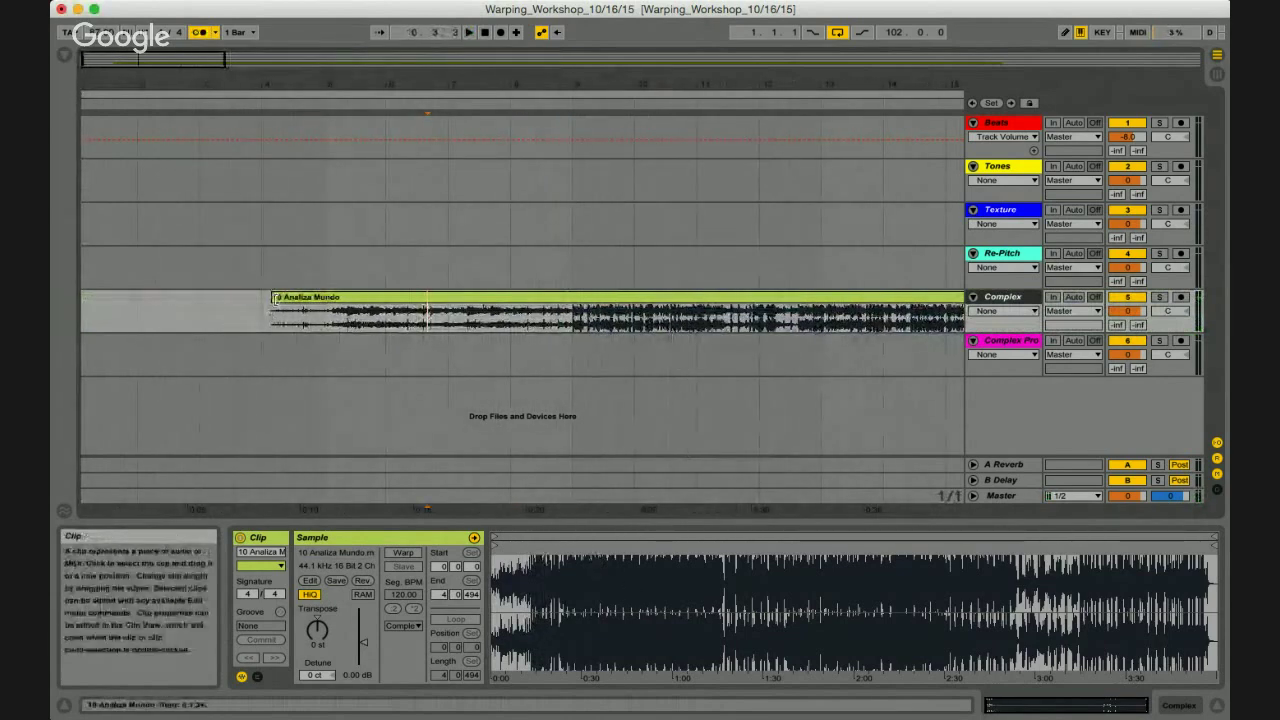
left_click(270, 297)
key("space")
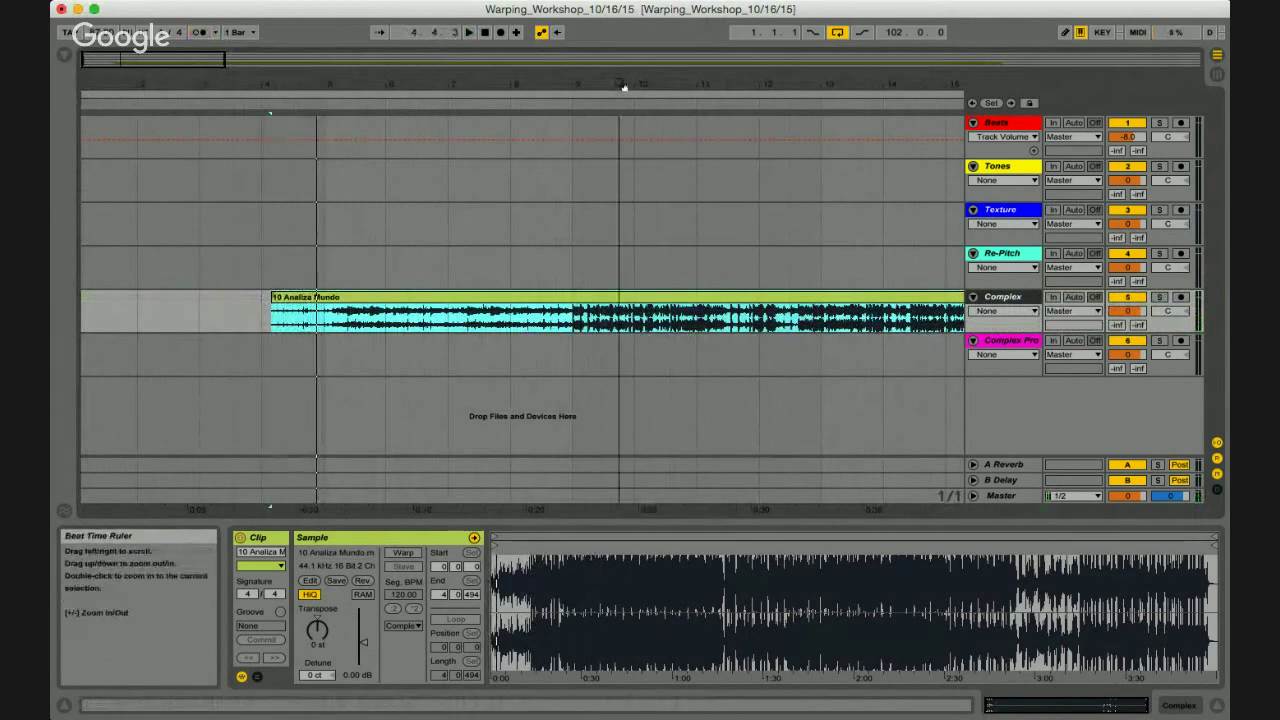
Play the unwarped song from bar 9 while varying the song tempo, and return the tempo to 87 BPM.
left_click(574, 320)
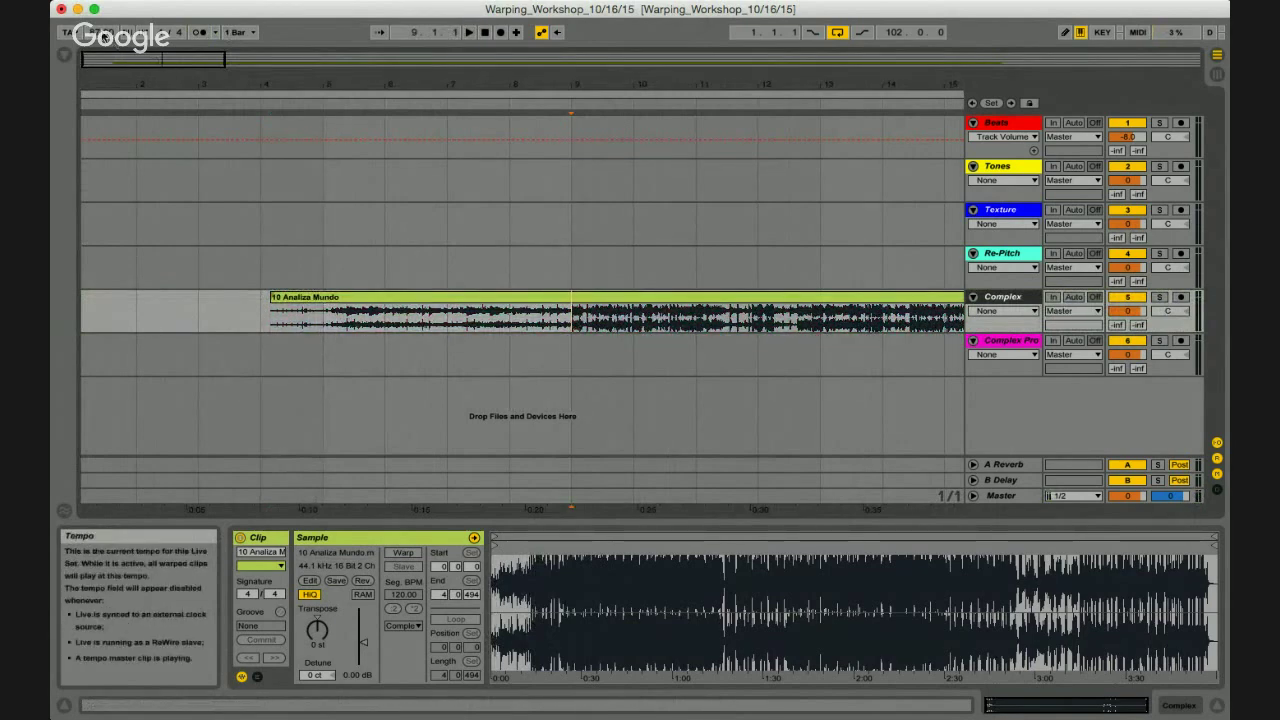
key("space")
left_click_drag(103, 36, 103, 37)
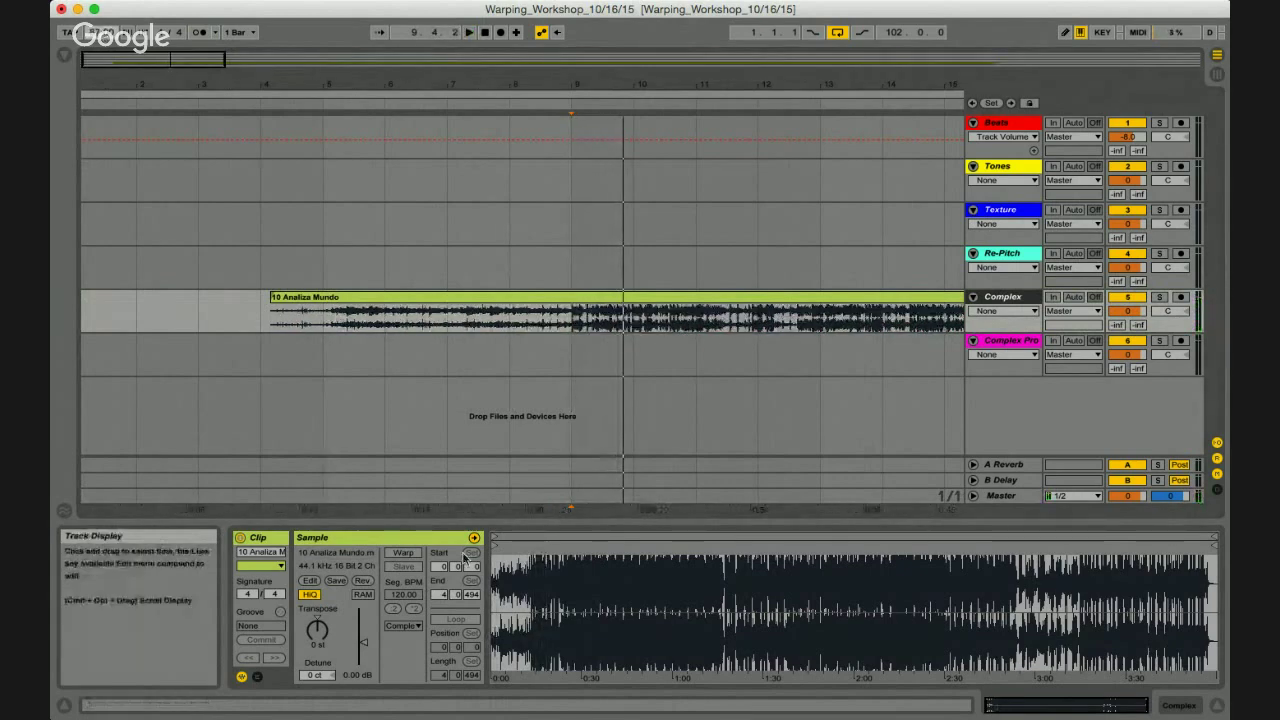
Enable warping on the song clip, raise the song tempo to 100 BPM and play the warped song.
left_click(403, 552)
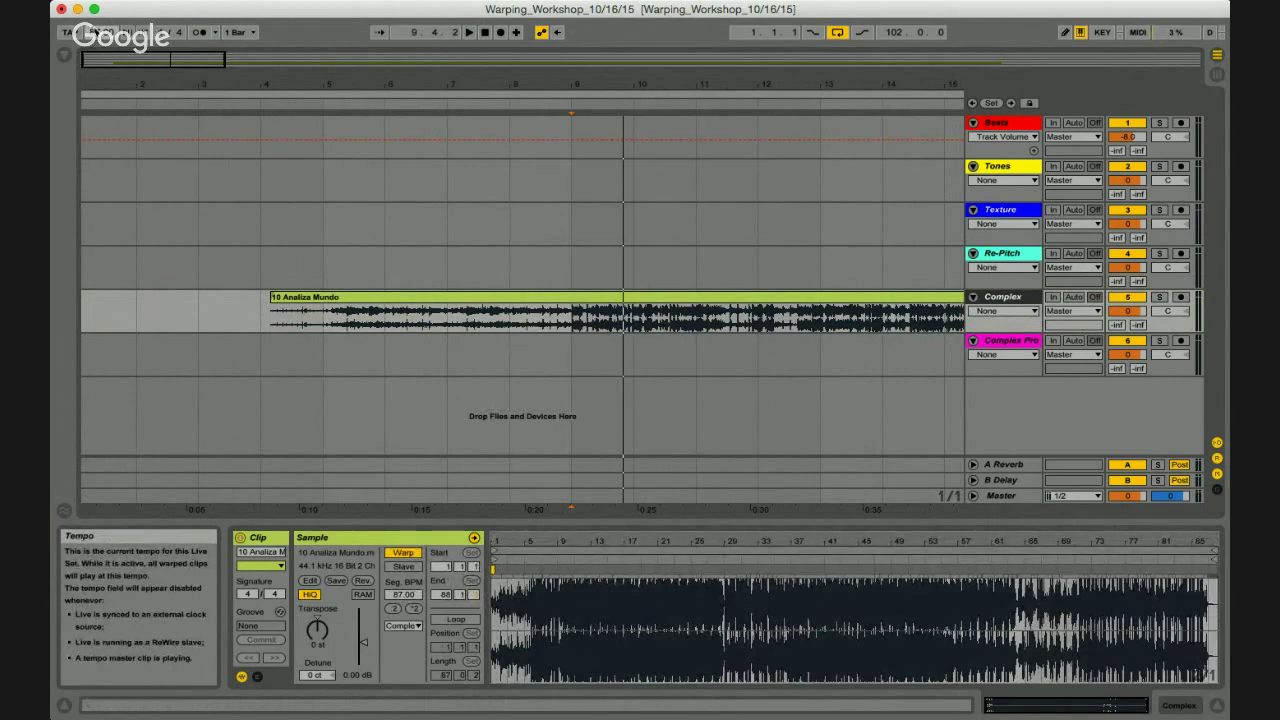
key("space")
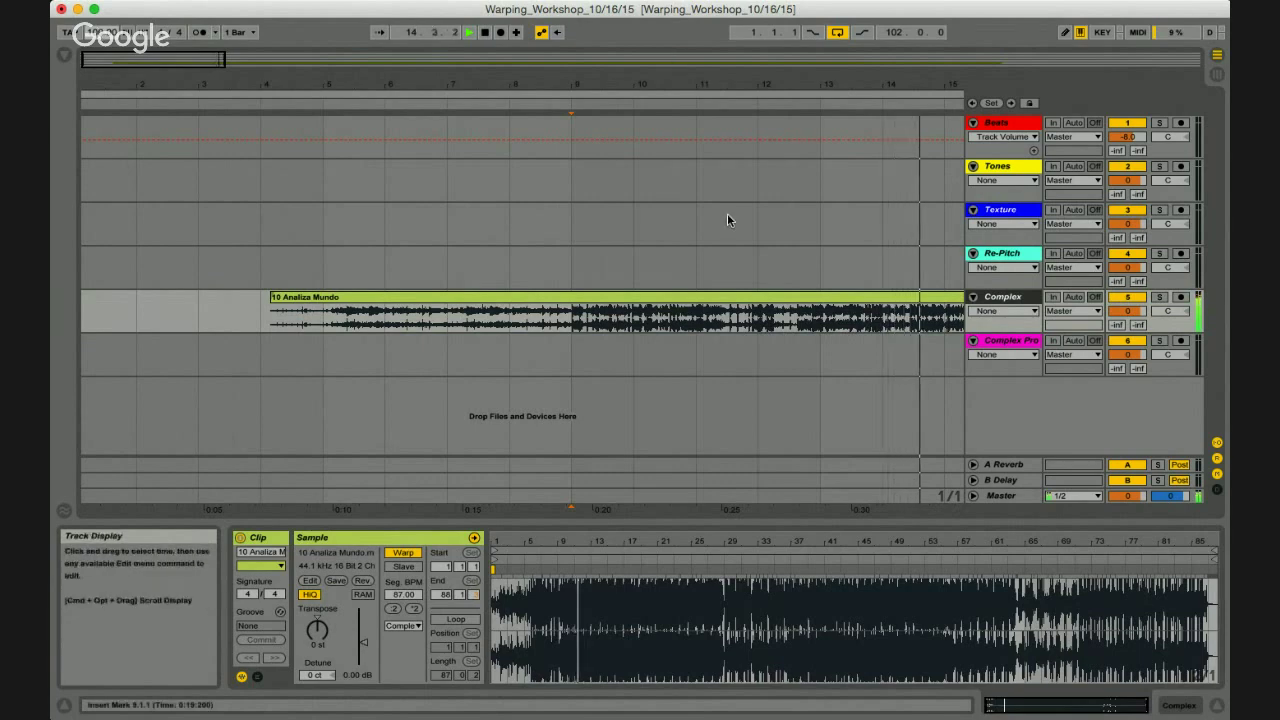
left_click_drag(623, 92, 273, 90)
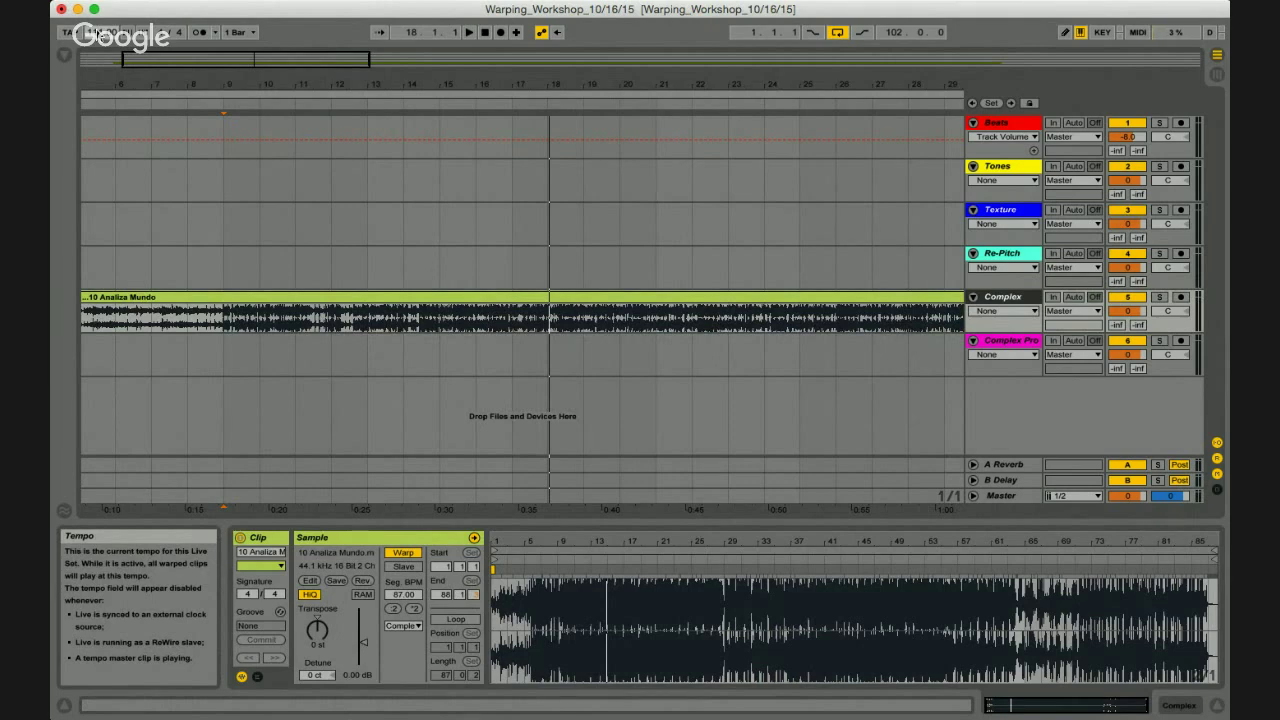
Play the warped song from bar 9 at 111 BPM and split out the one-bar section from bar 9 to 10.
left_click(243, 318)
key("space")
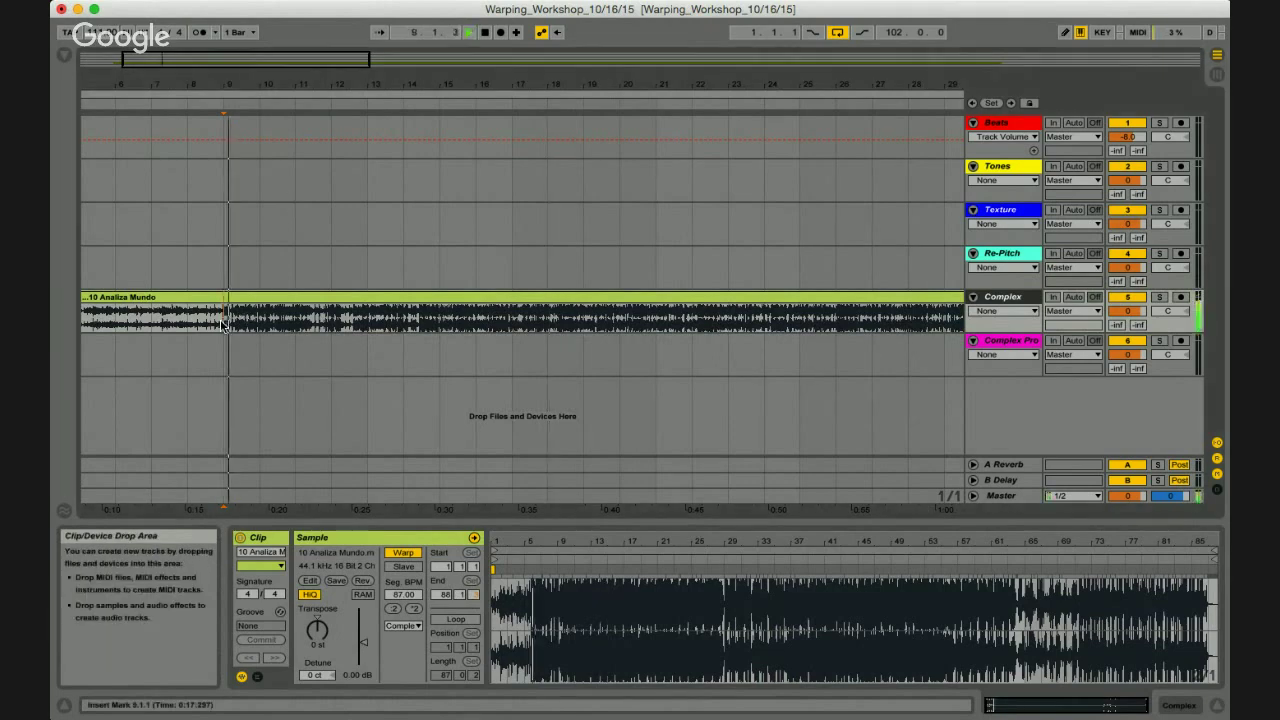
left_click_drag(223, 323, 257, 328)
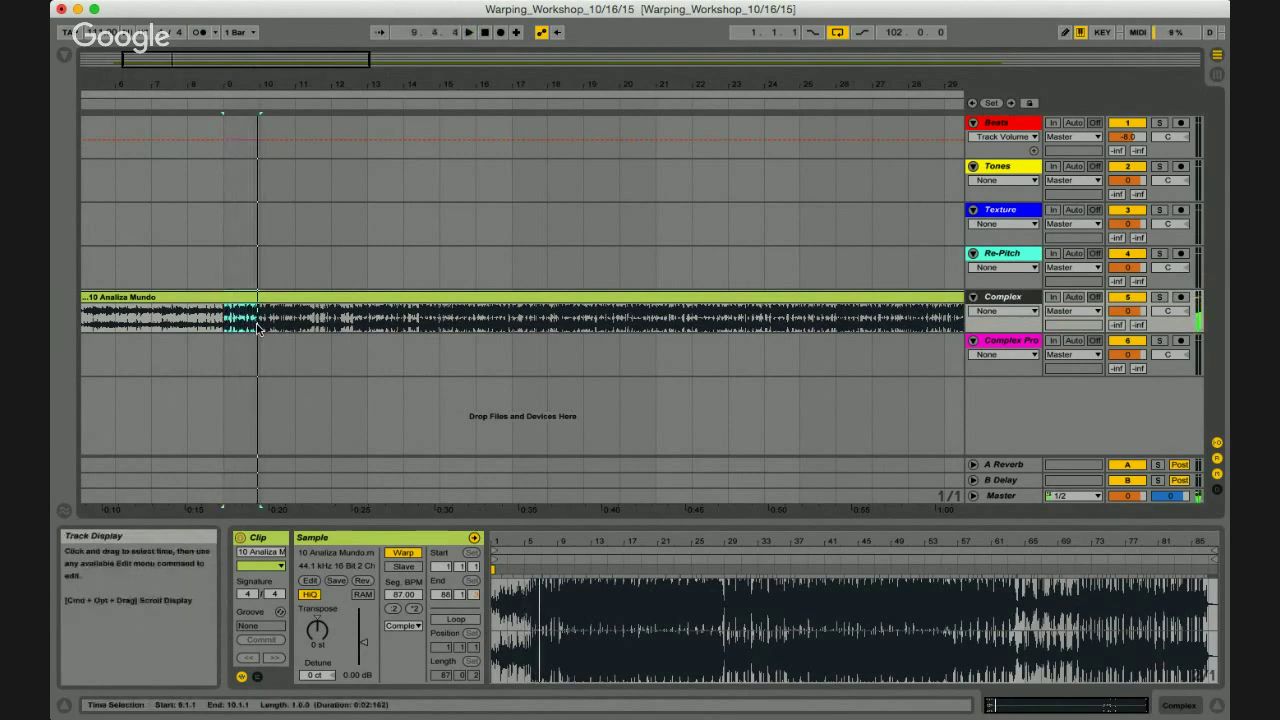
key("super+e")
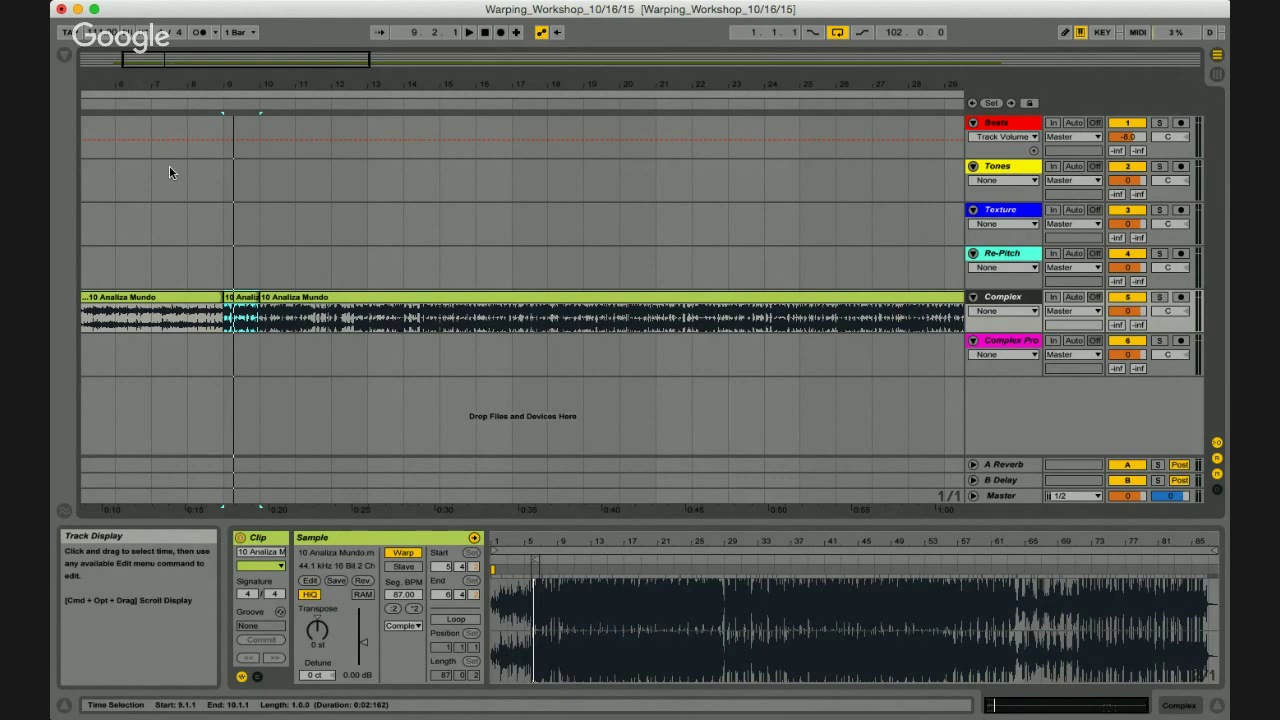
Remove all 10 Analiza Mundo clips from the Complex track.
left_click(200, 297)
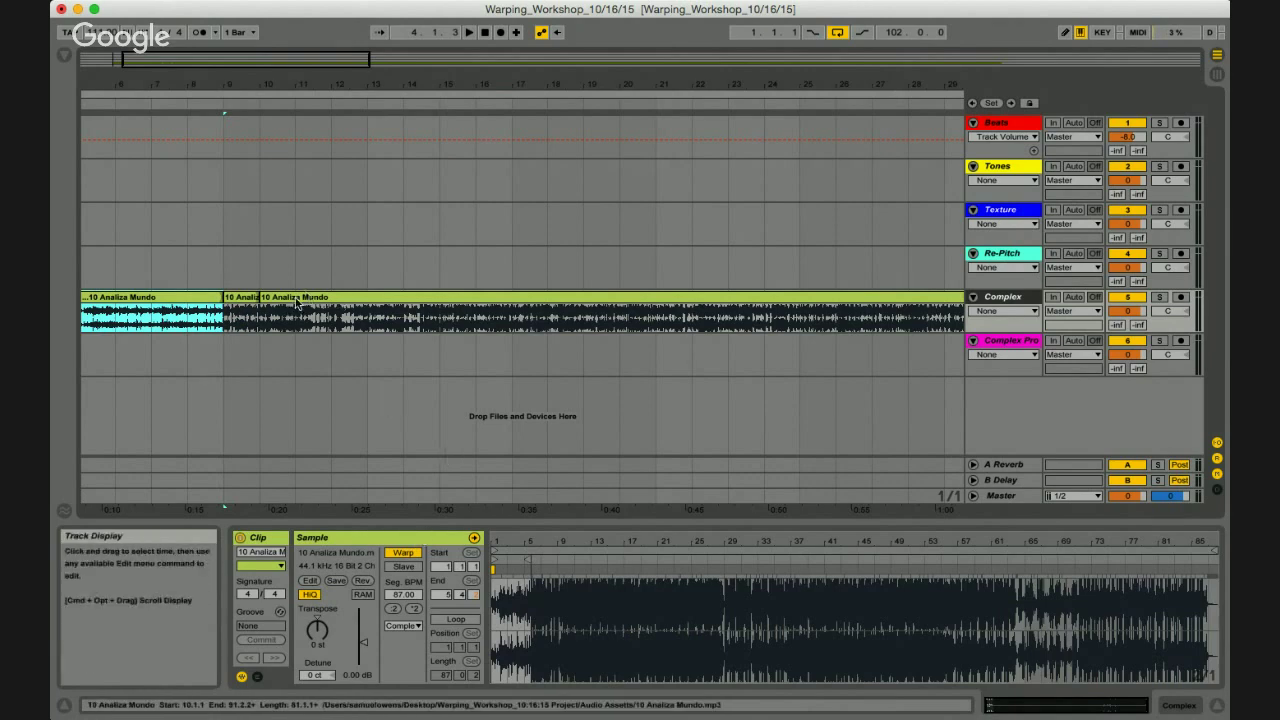
key("super+z")
key("super+z")
key("super+z")
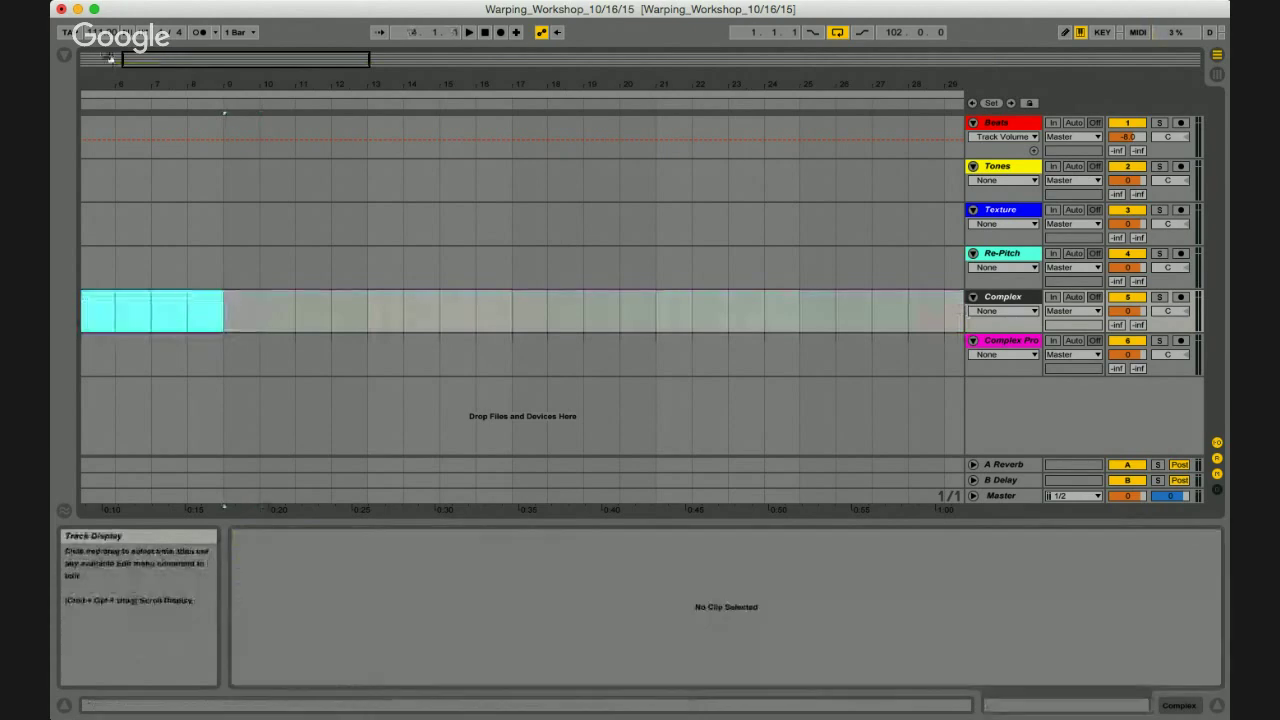
Show the browser, place the Stevie Wonder - My Cherie Amour acapella at bar 1 of the Complex Pro track, and play it from bar 7.
left_click(64, 55)
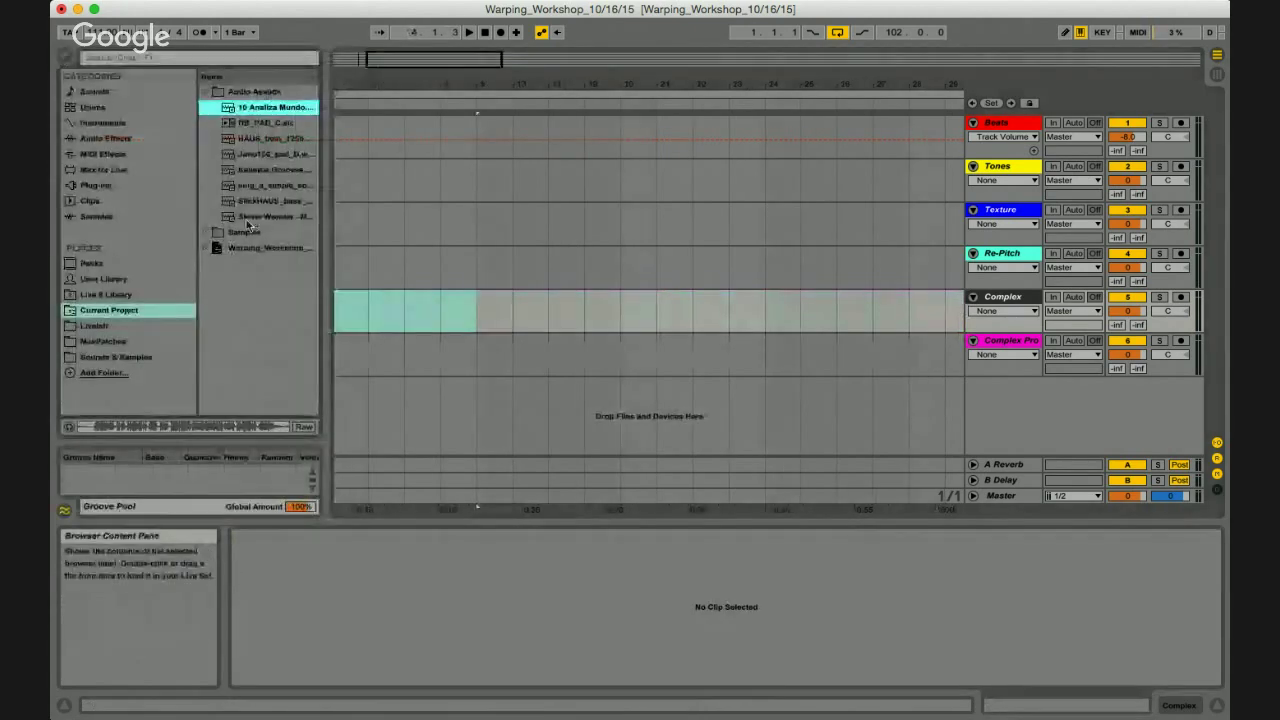
left_click_drag(248, 222, 336, 349)
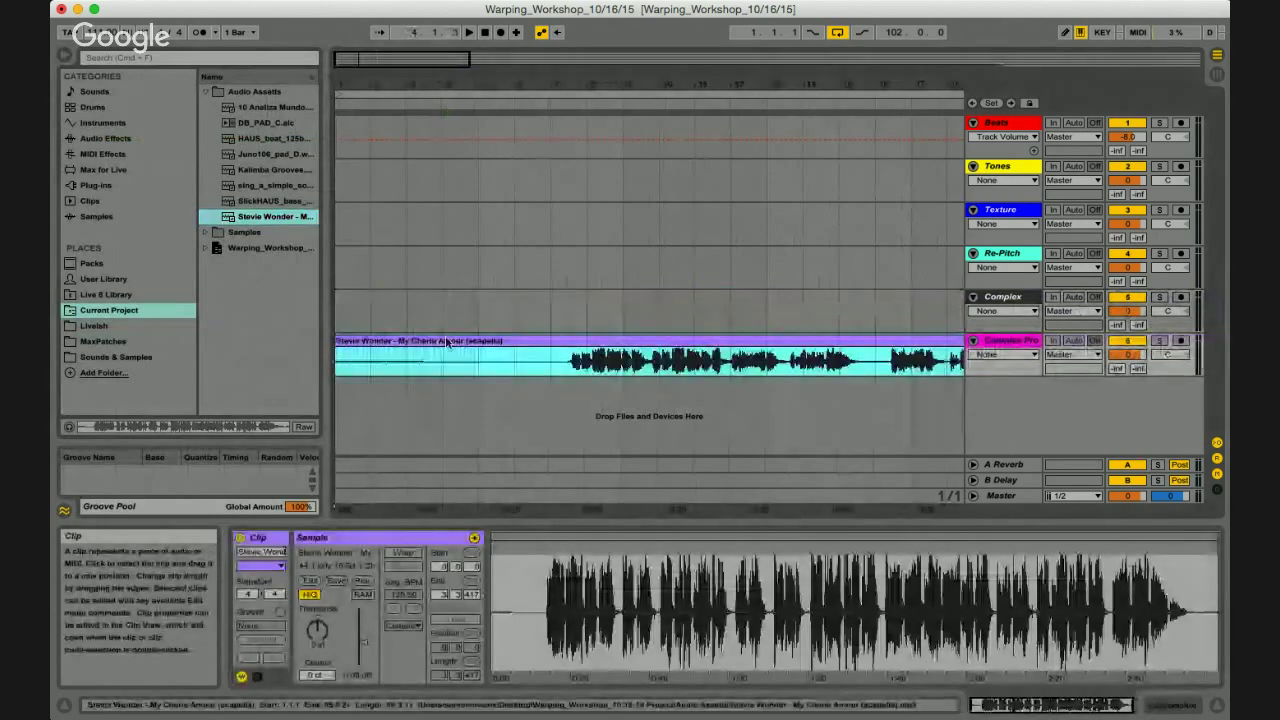
left_click(551, 368)
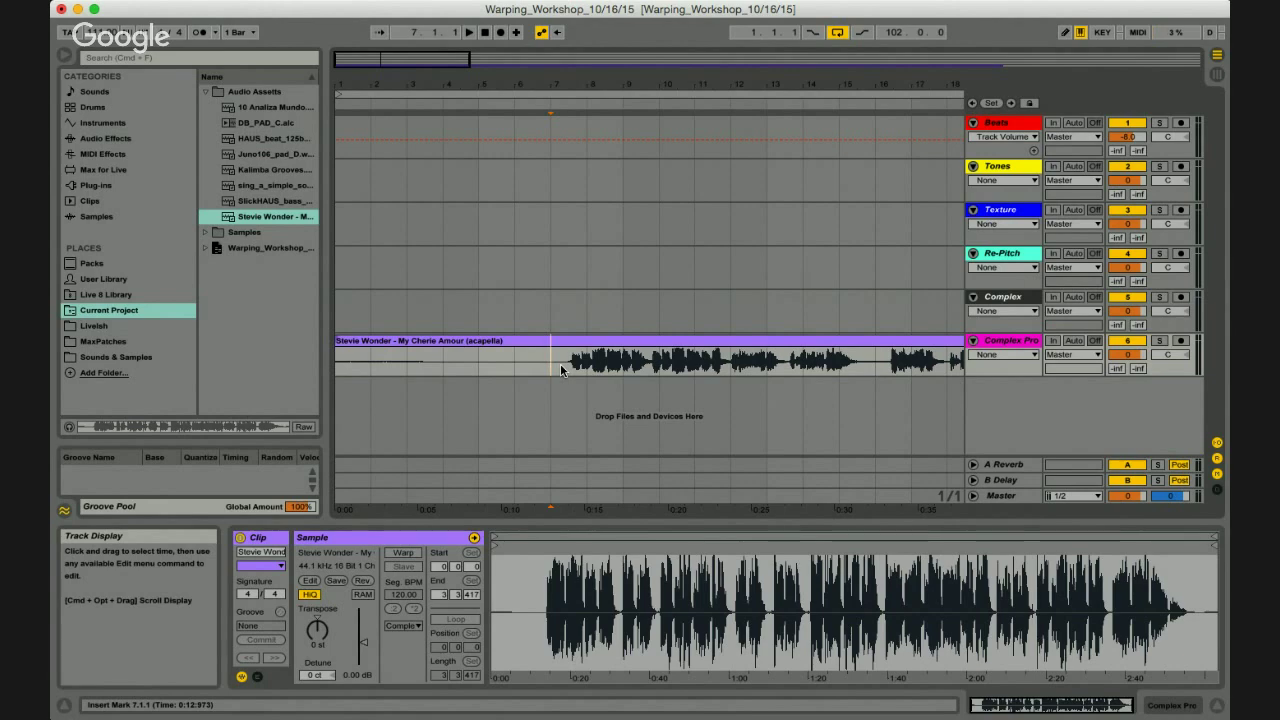
key("space")
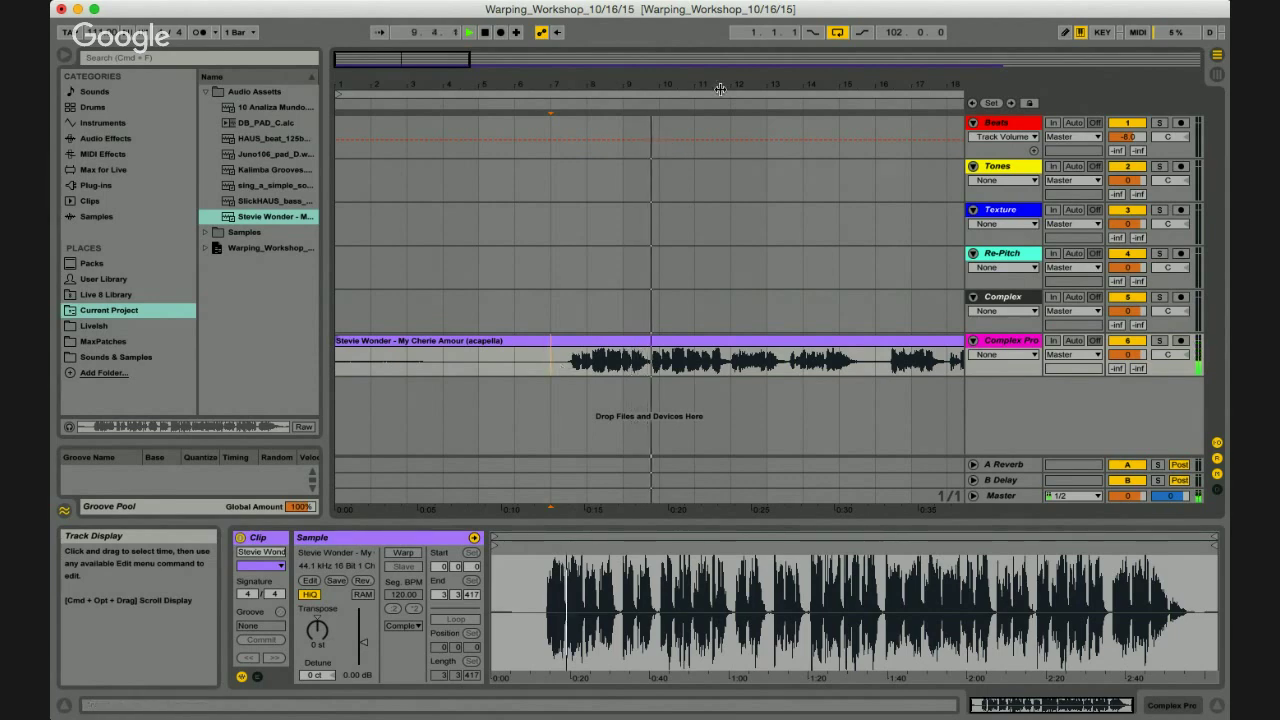
Enable warping on the Stevie Wonder acapella clip and play it from bar 7.
left_click_drag(690, 86, 691, 86)
key("space")
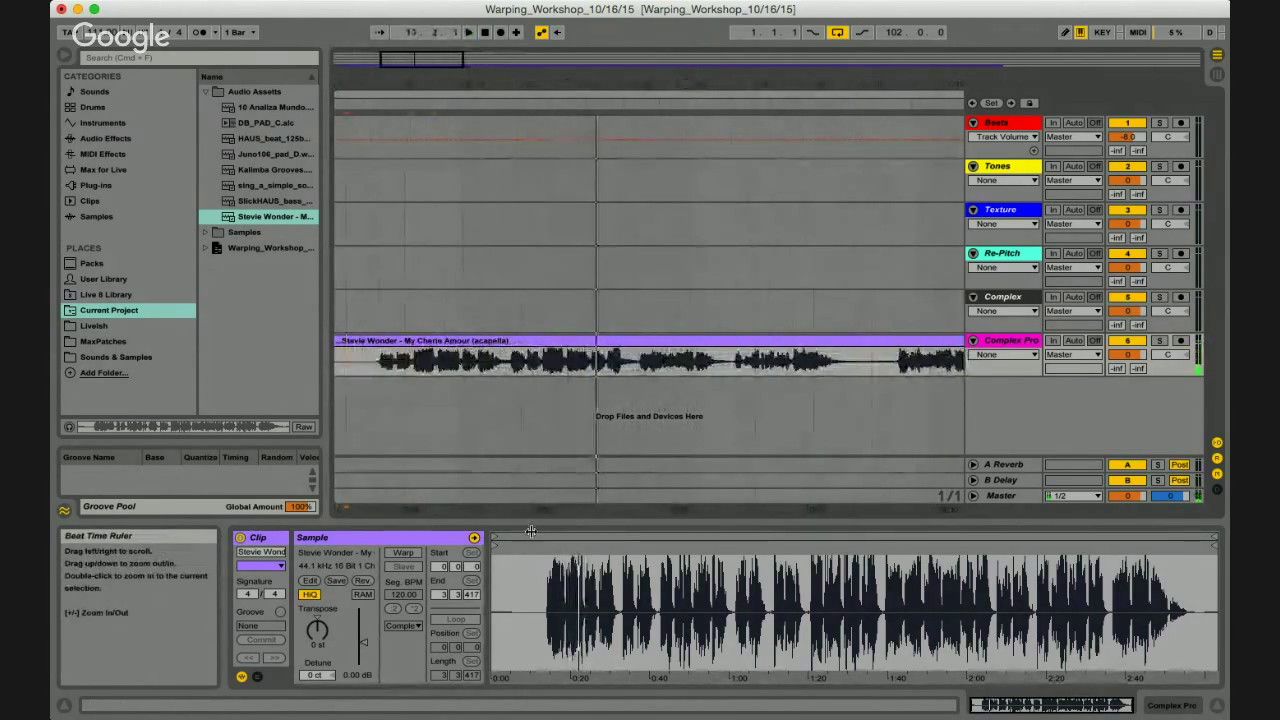
left_click(397, 554)
key("space")
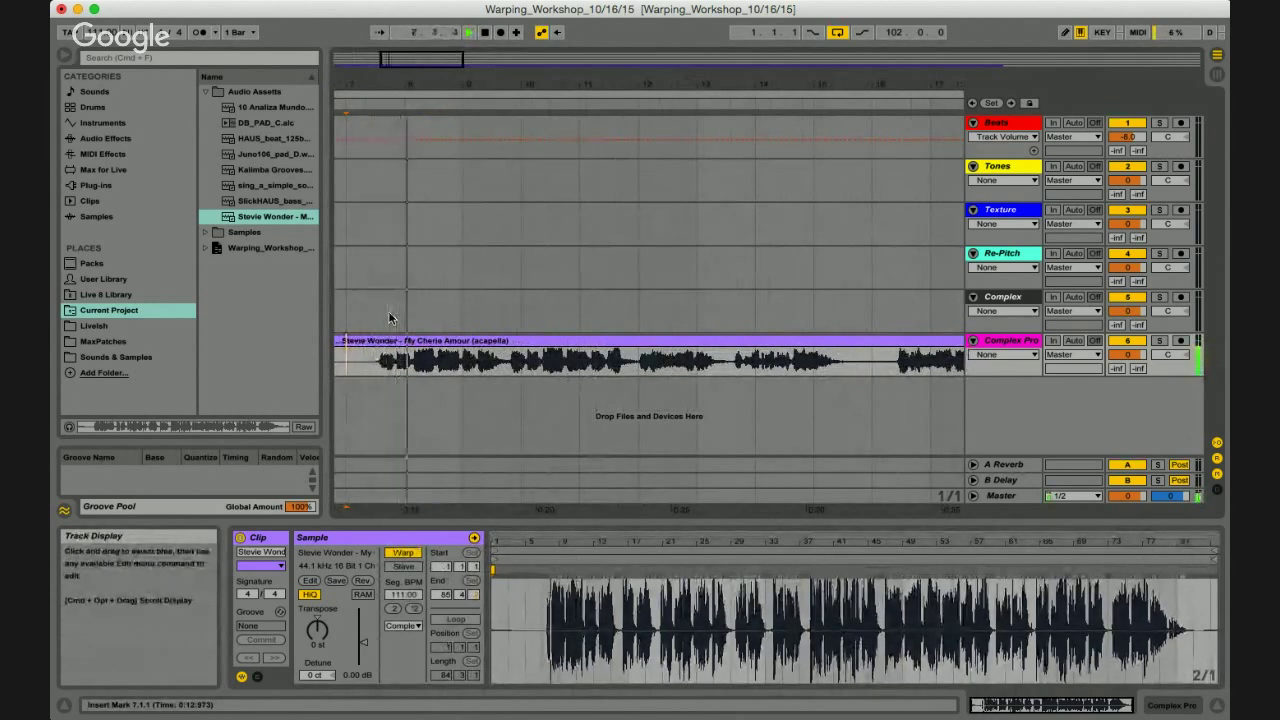
key("space")
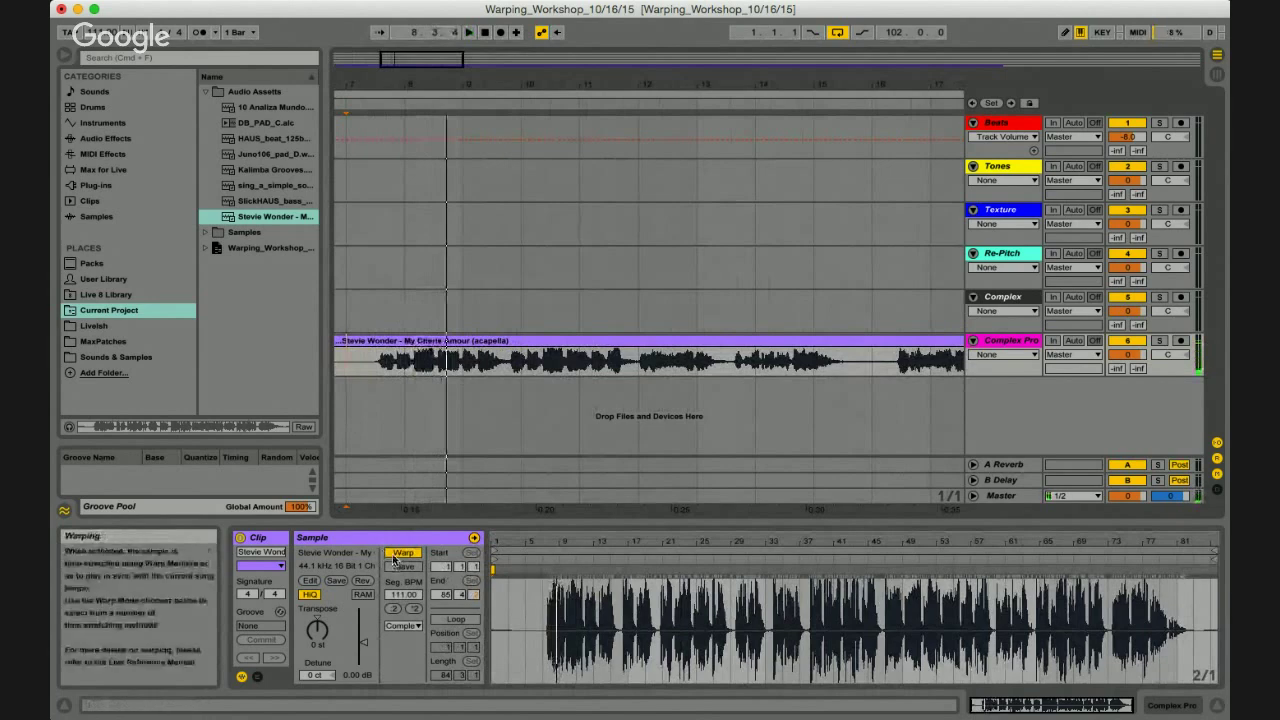
Switch warping off on the acapella clip and try different transpositions, including -3 semitones, to compare the clip's length.
left_click(403, 552)
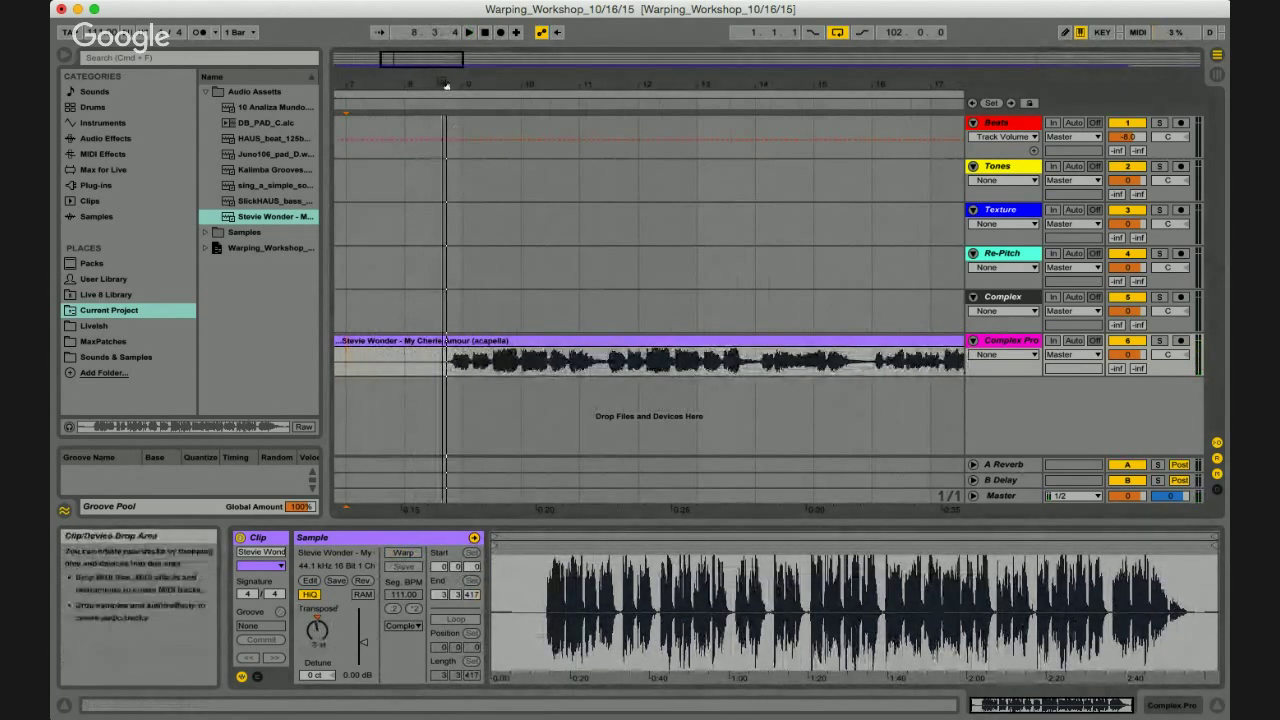
left_click_drag(449, 84, 383, 86)
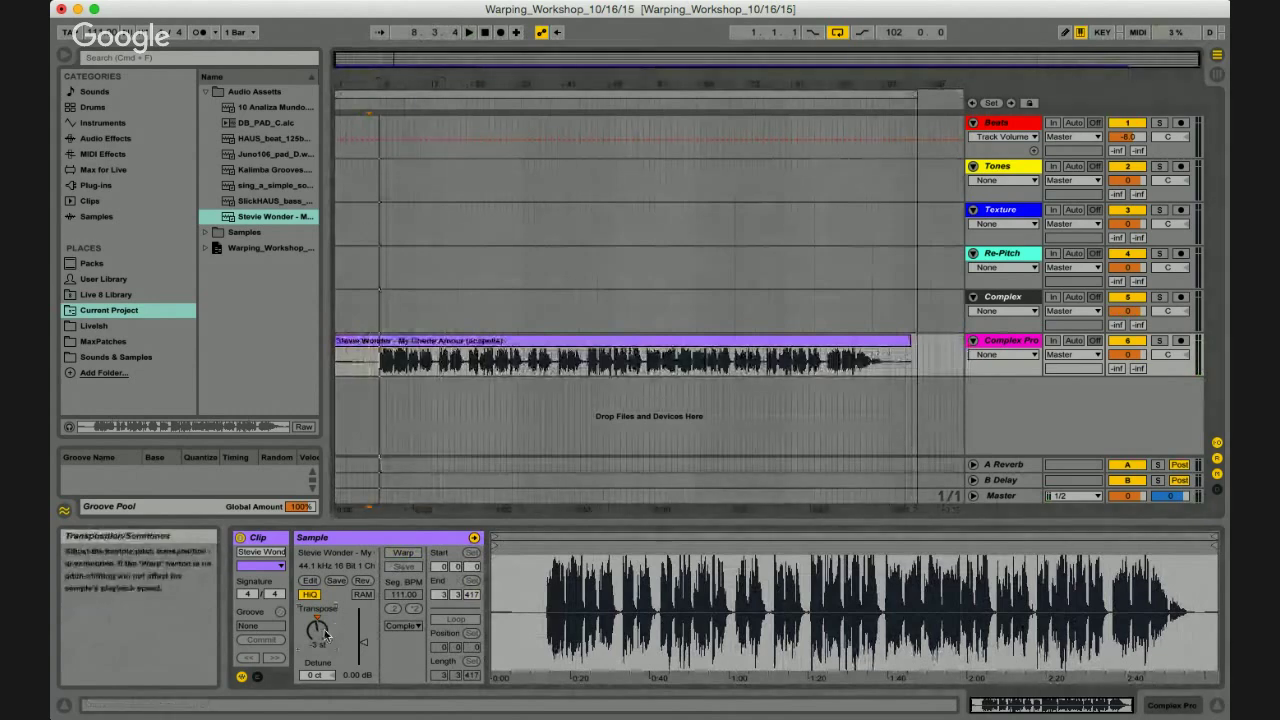
left_click_drag(324, 628, 324, 630)
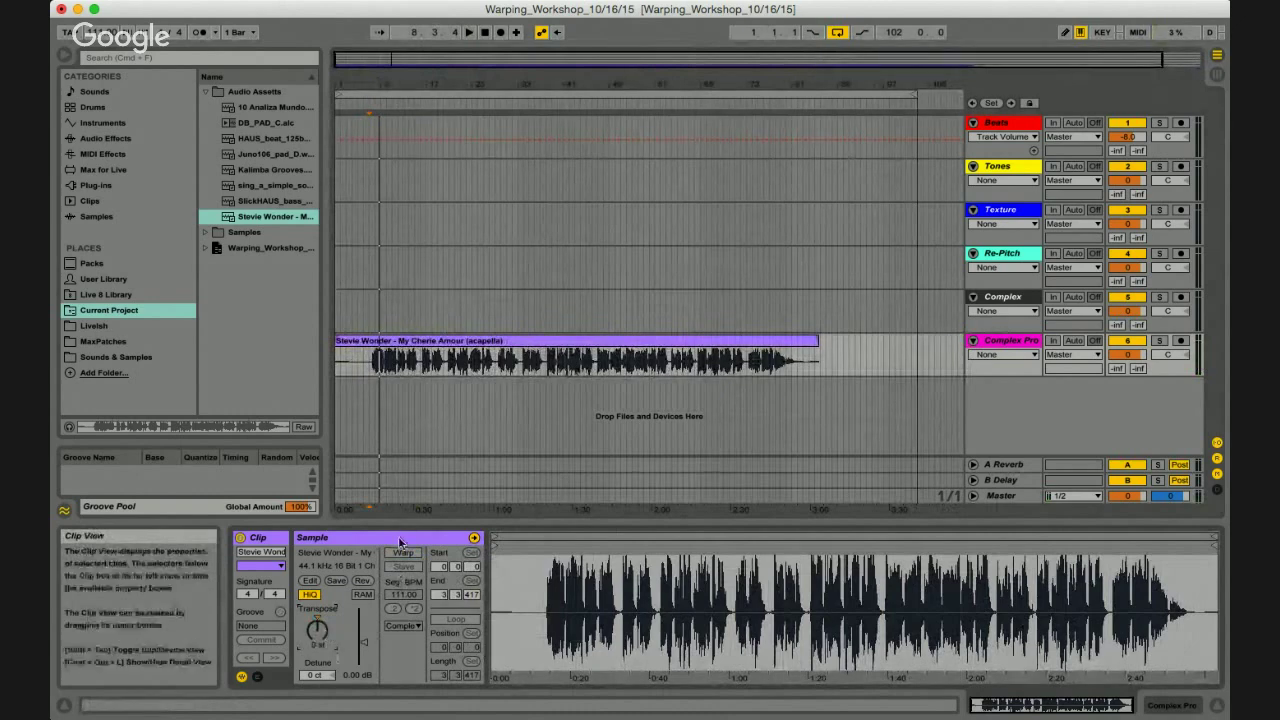
Turn warping back on for the acapella, try its transposition control, and play the vocal from its start in bar 7.
left_click(403, 552)
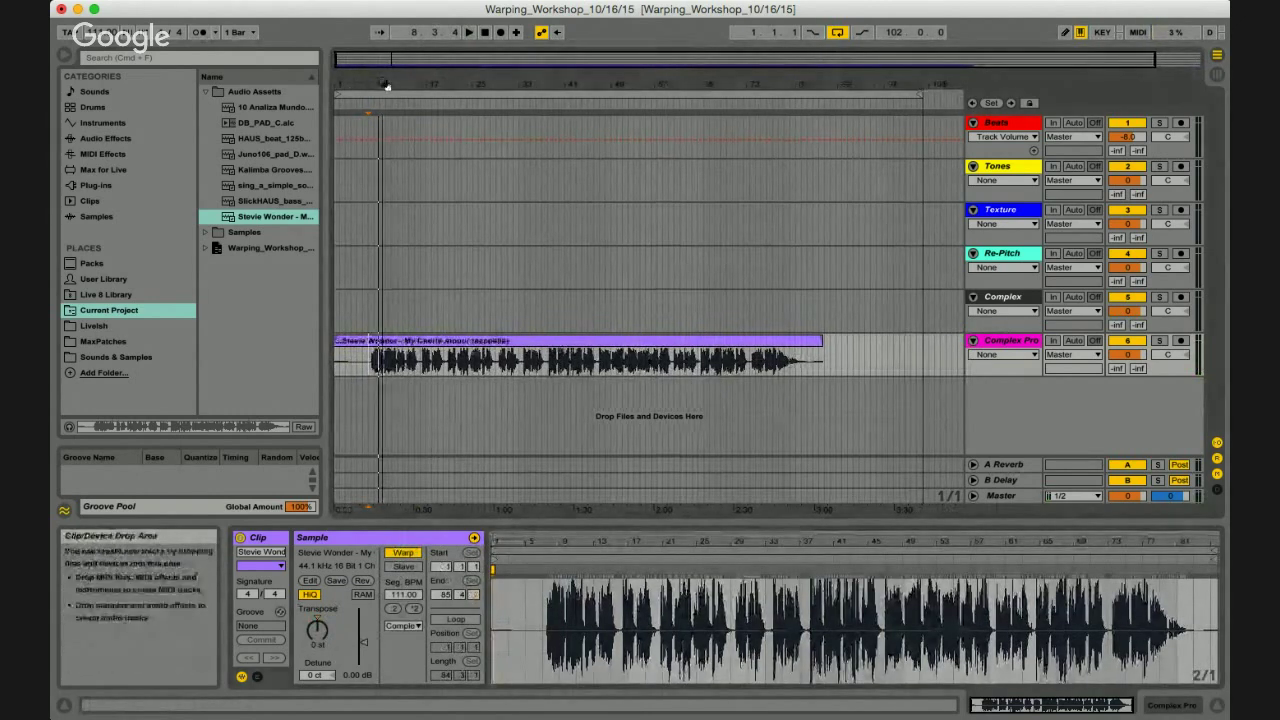
left_click_drag(324, 638, 323, 638)
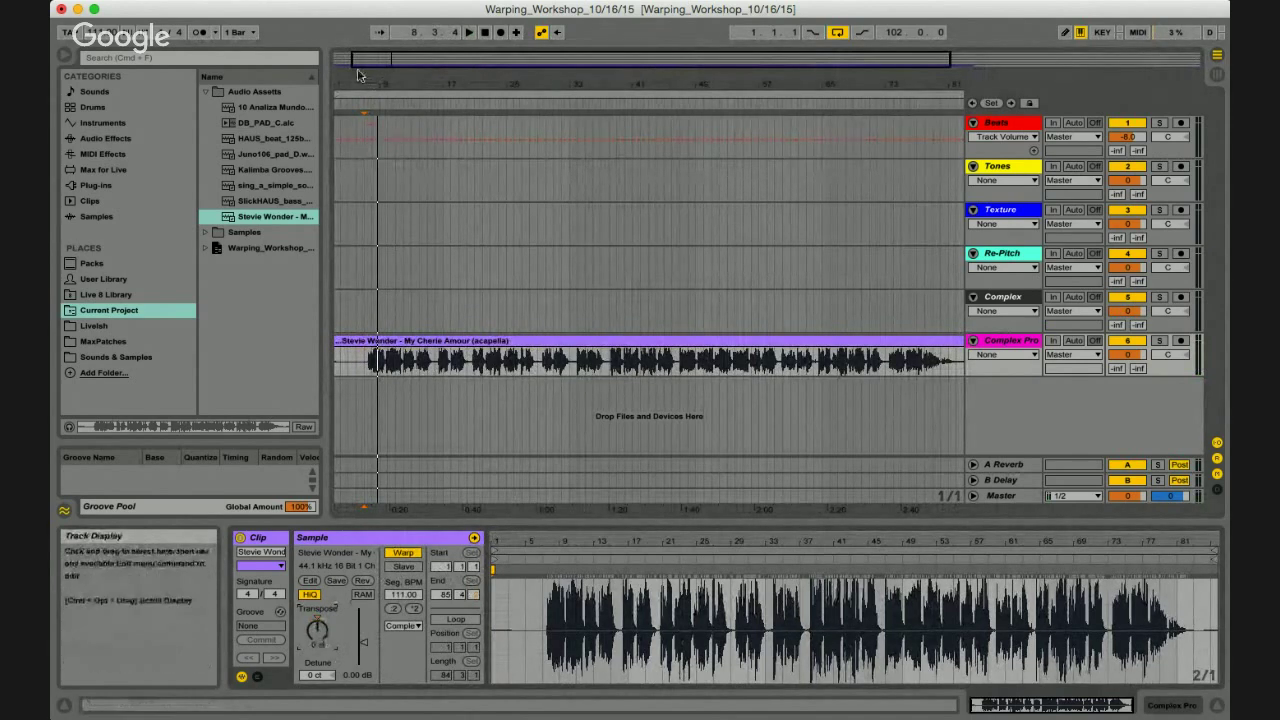
scroll(371, 114, "up", 5)
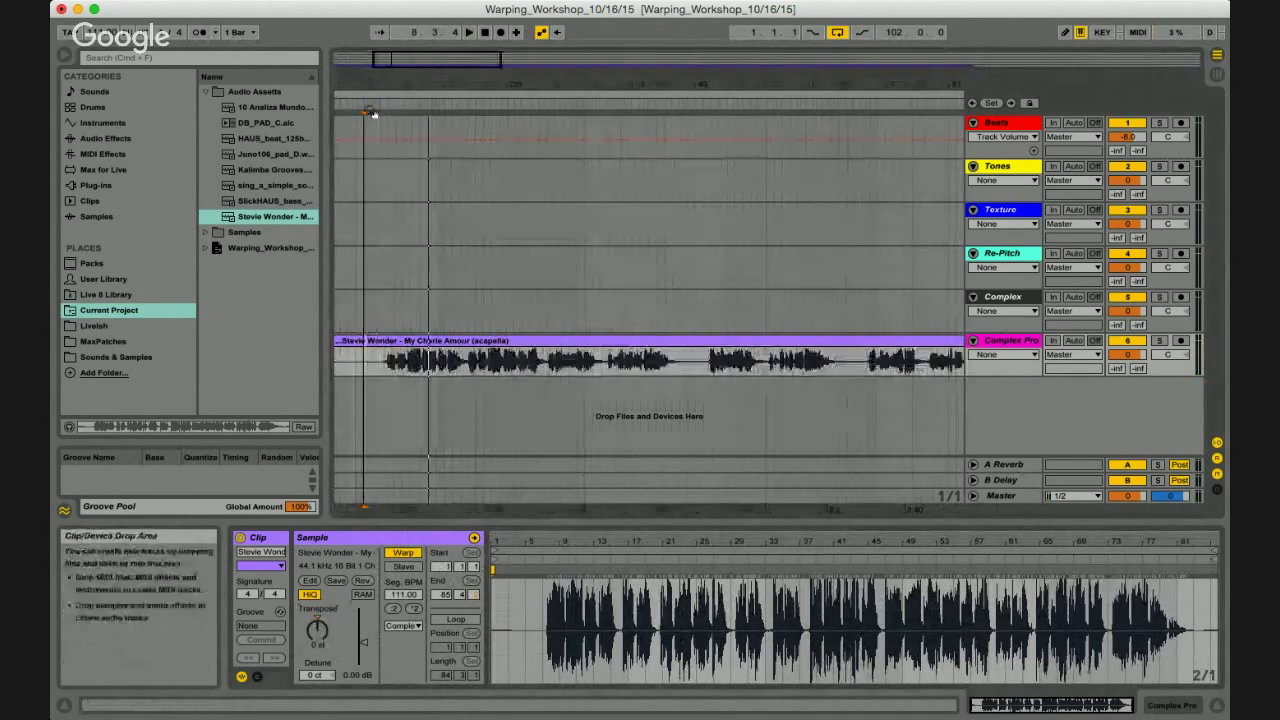
left_click(379, 365)
key("space")
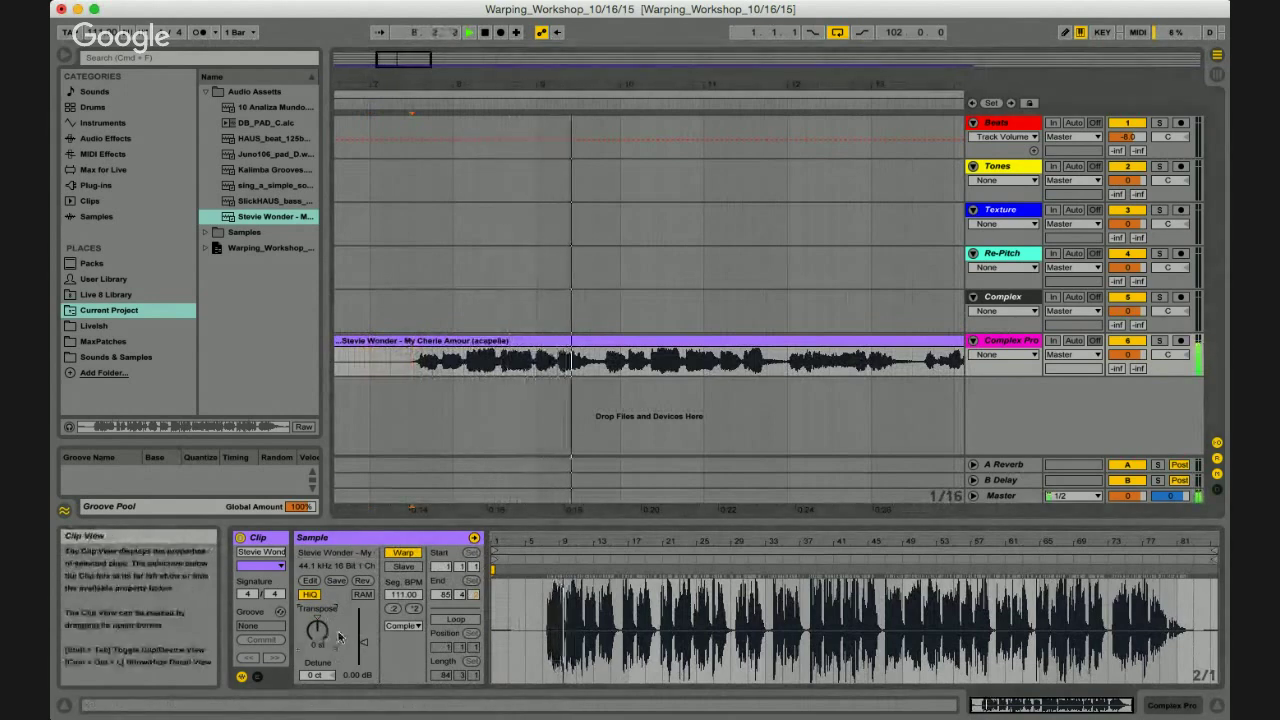
Stop playback and change the acapella's warp mode to Complex Pro.
key("space")
left_click(407, 628)
left_click(402, 707)
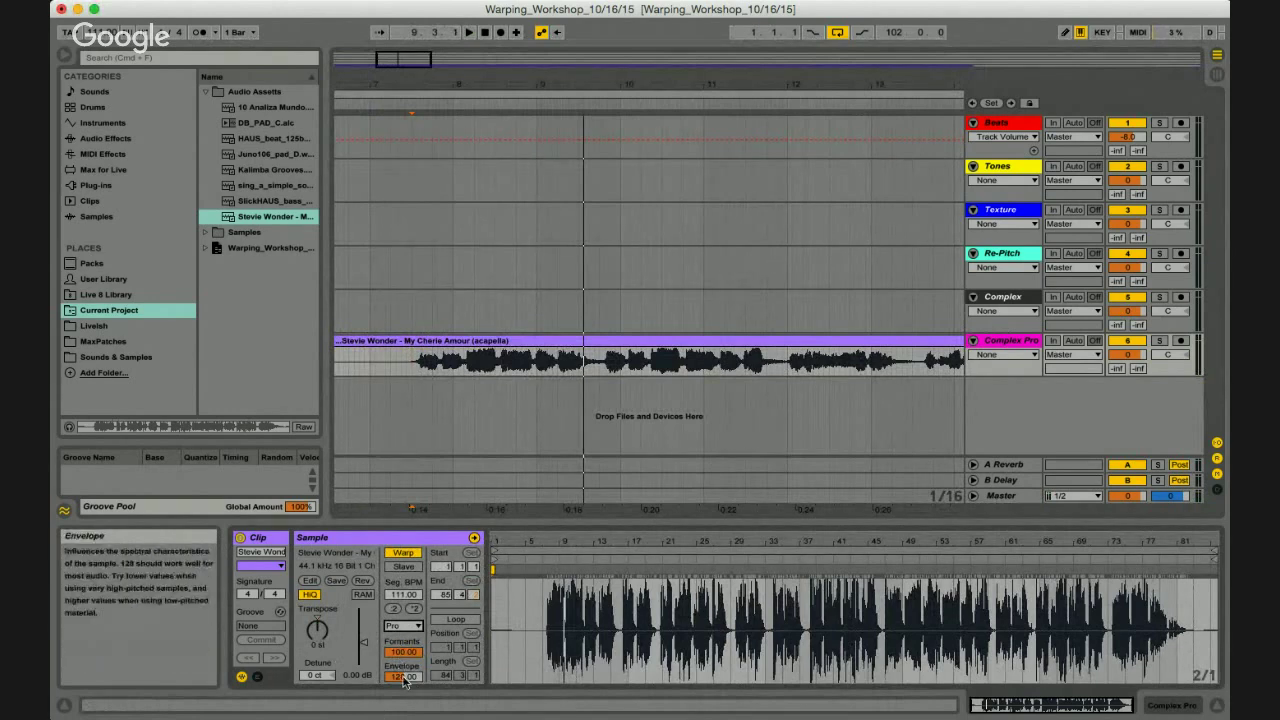
Play the acapella from 7.3.1 transposed down 8 semitones and lower its Formants to 0.78.
left_click(412, 373)
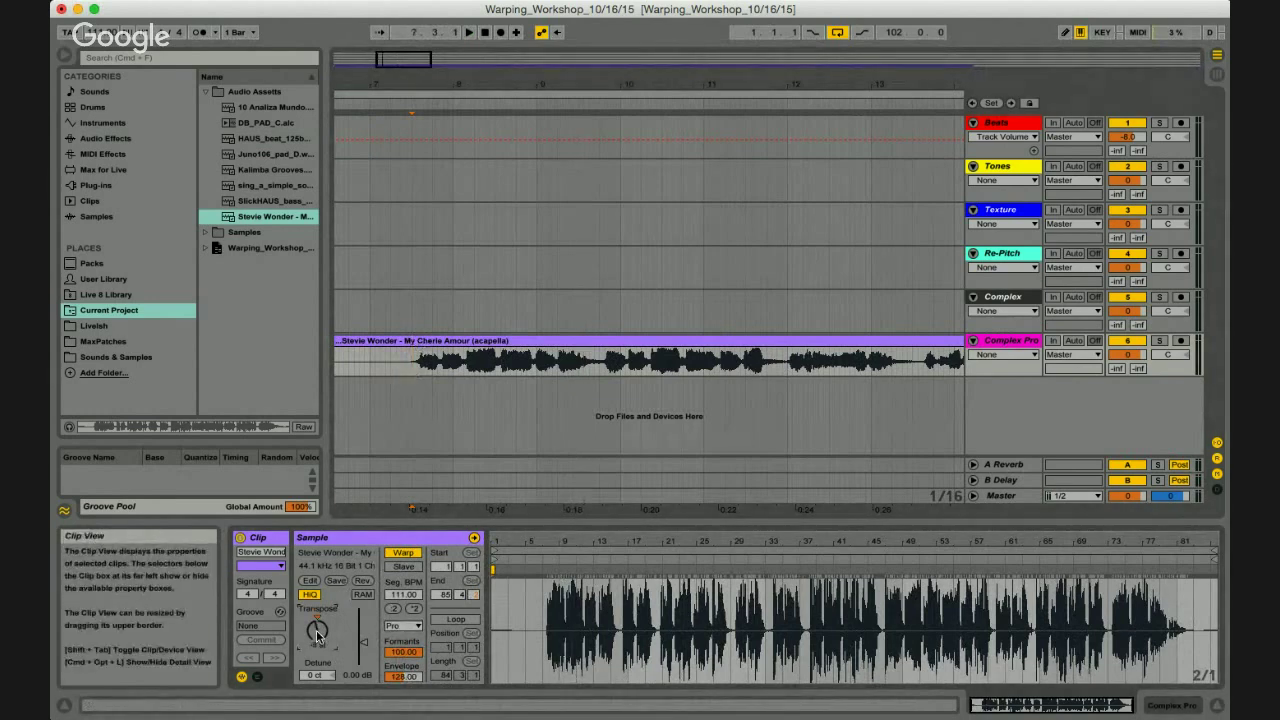
key("space")
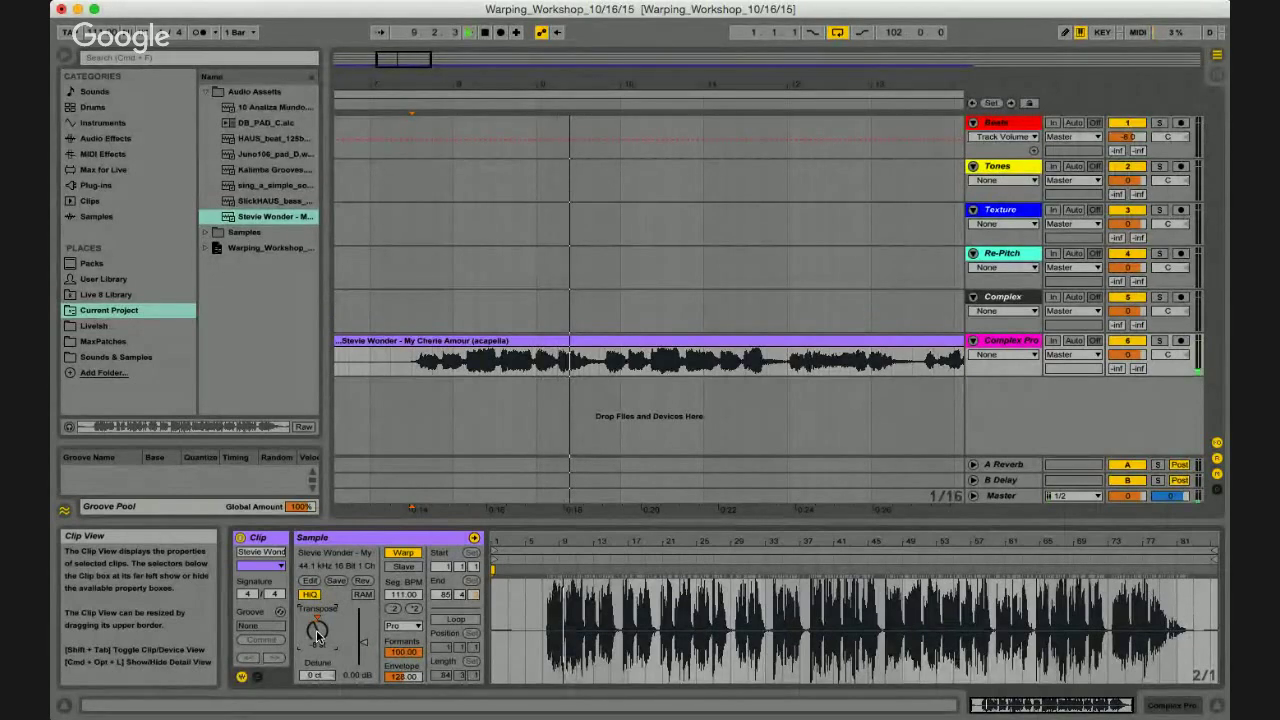
key("space")
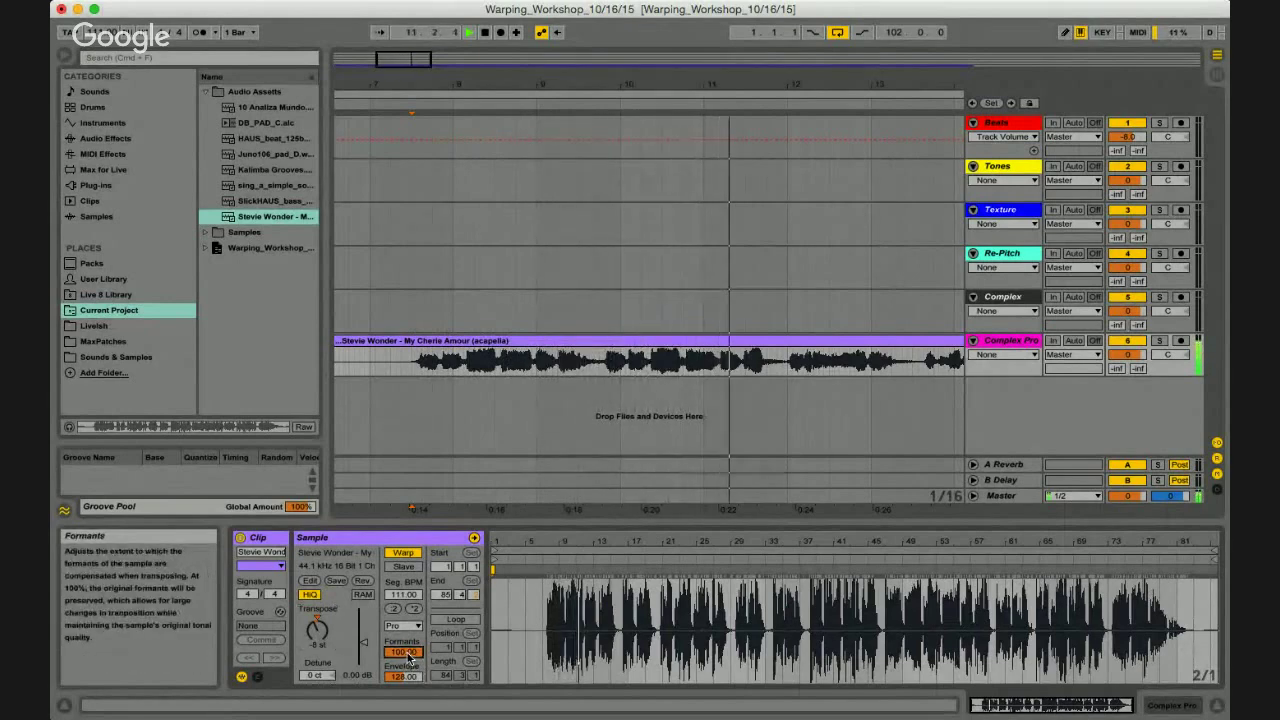
left_click_drag(408, 657, 408, 700)
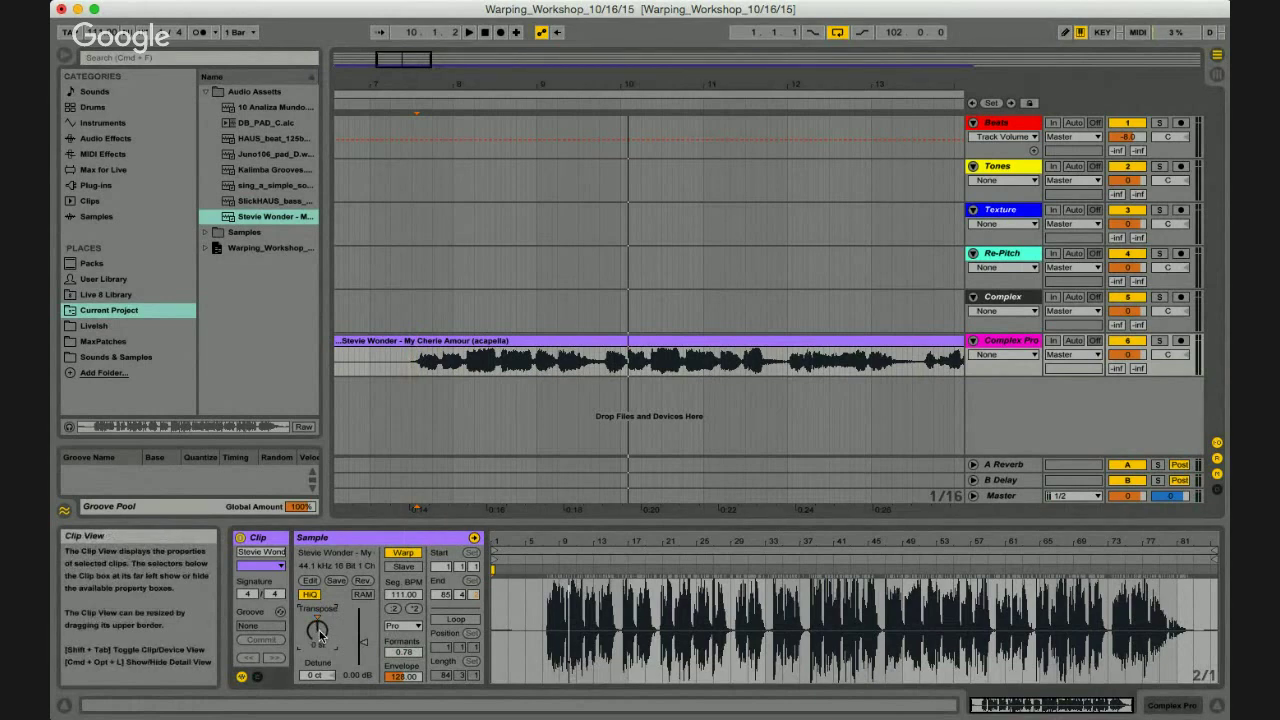
Transpose the acapella to -6 semitones, play it from 7.3.1, and raise Formants to 100.
key("space")
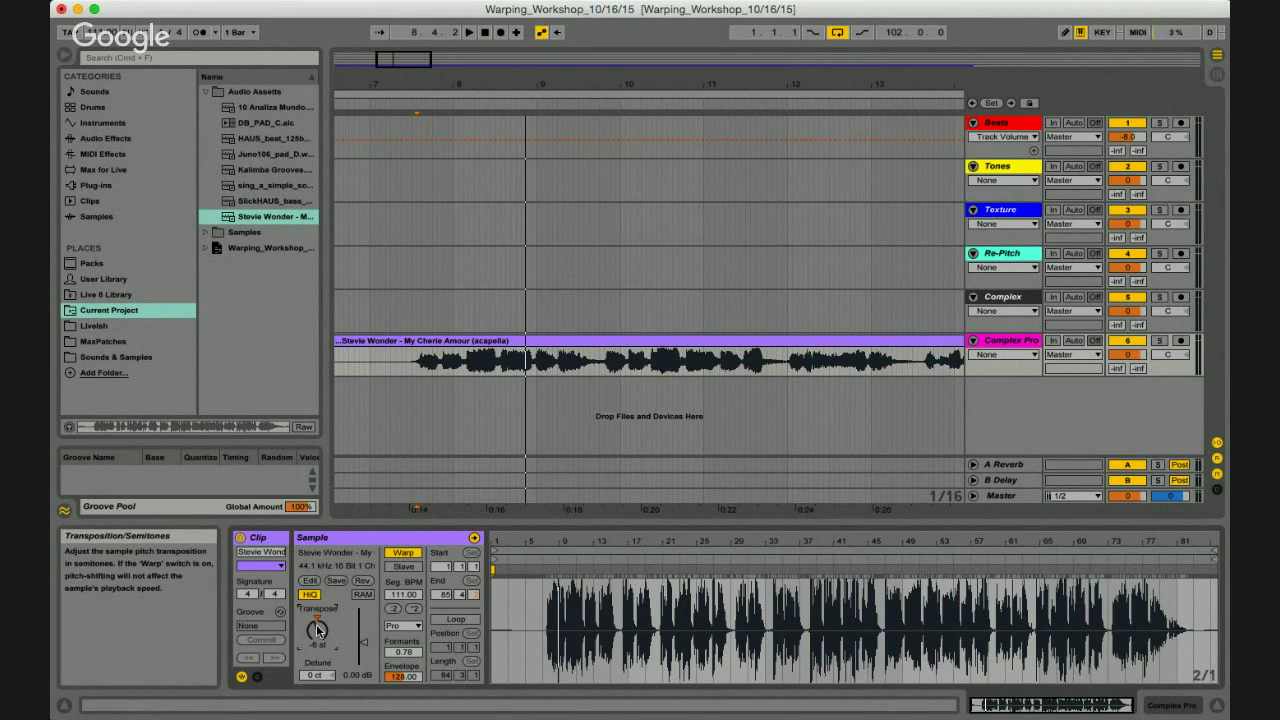
left_click(411, 372)
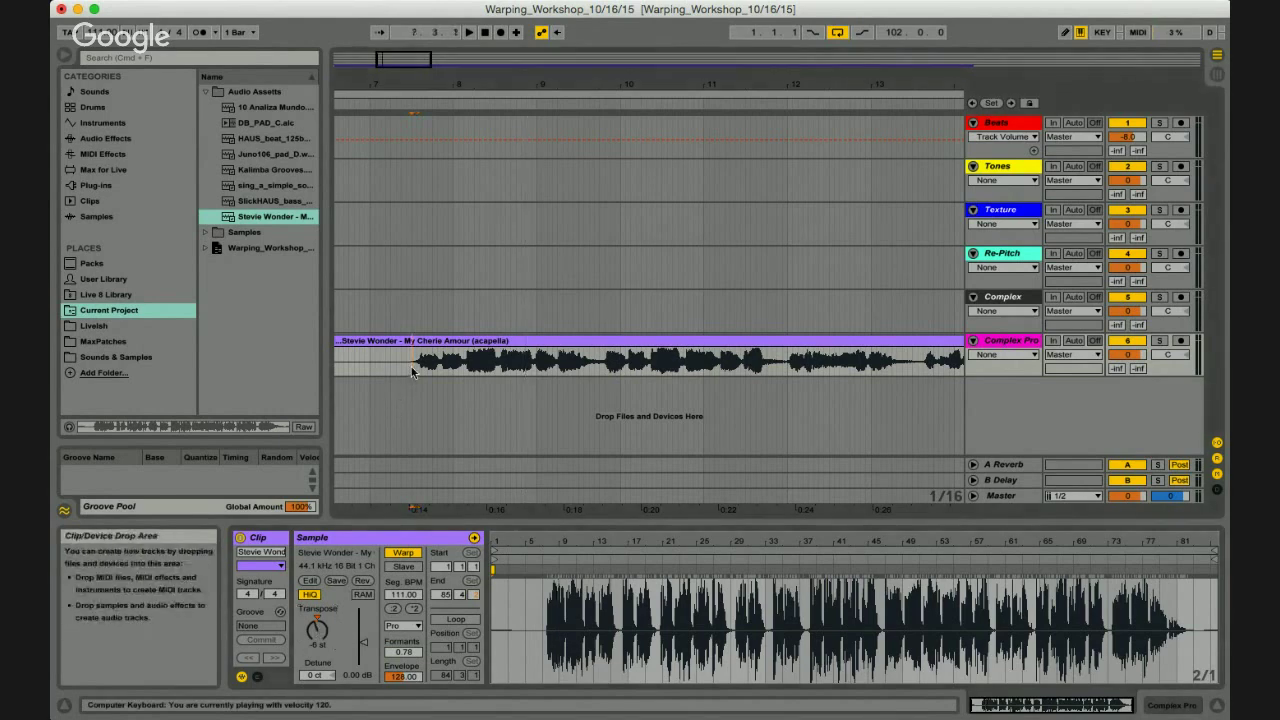
key("space")
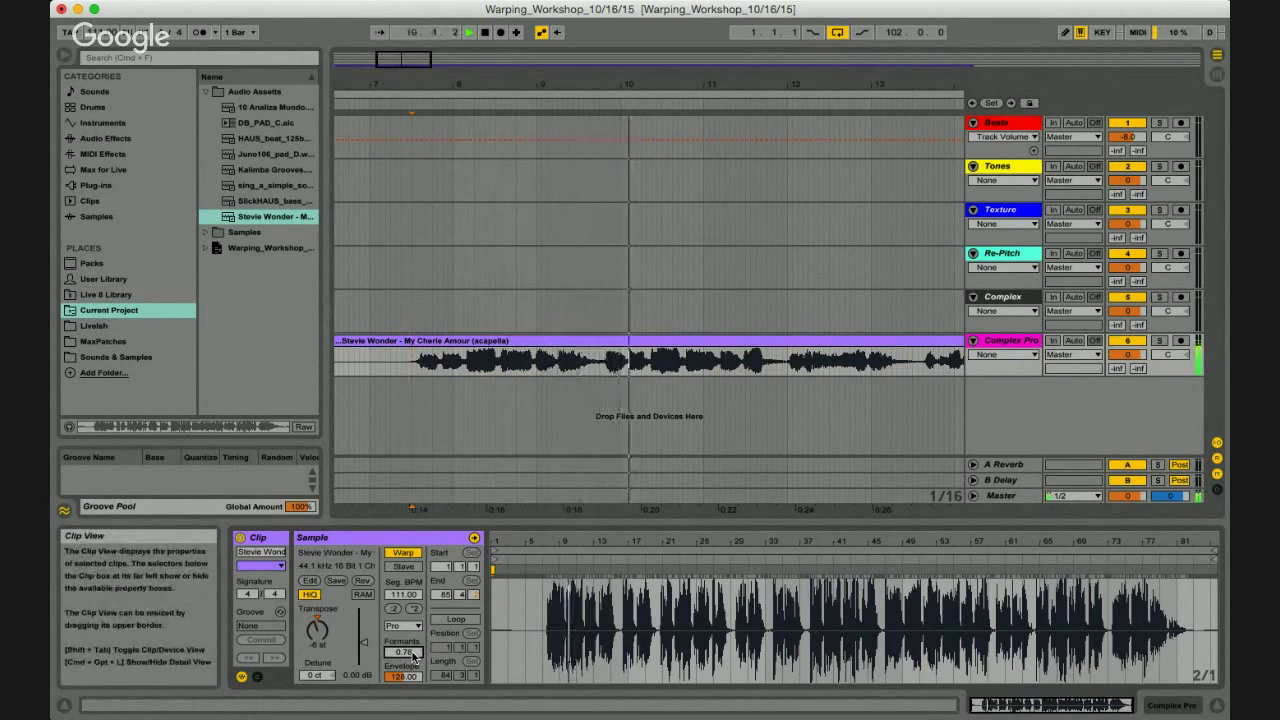
left_click_drag(412, 655, 412, 657)
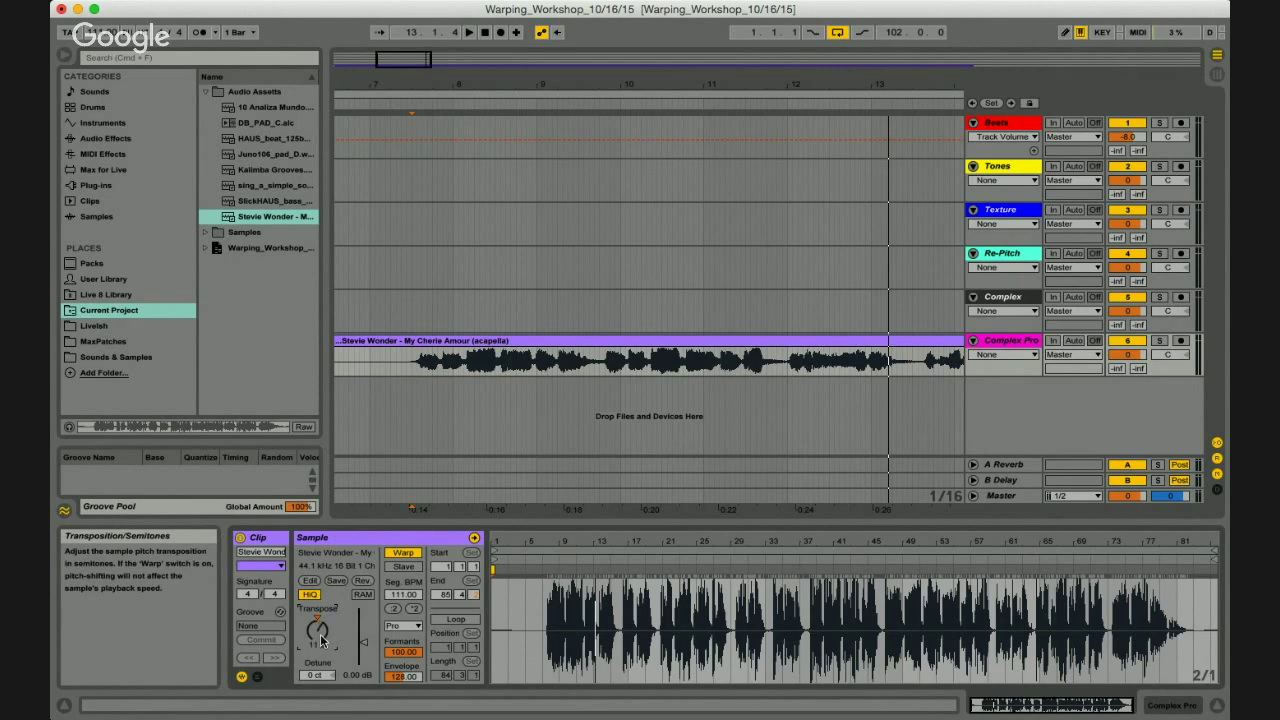
Set the acapella's transposition to 9 semitones, play it, and lower Formants to 0.
left_click_drag(321, 641, 321, 645)
key("space")
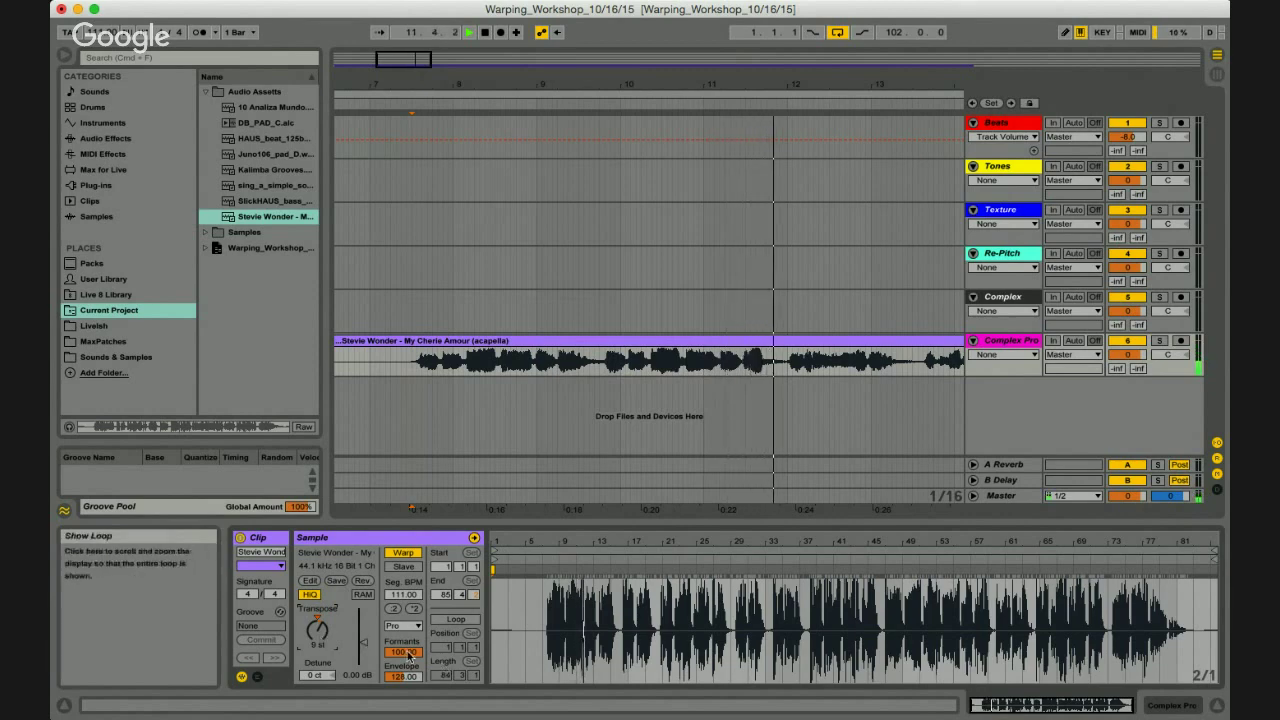
left_click_drag(408, 652, 408, 655)
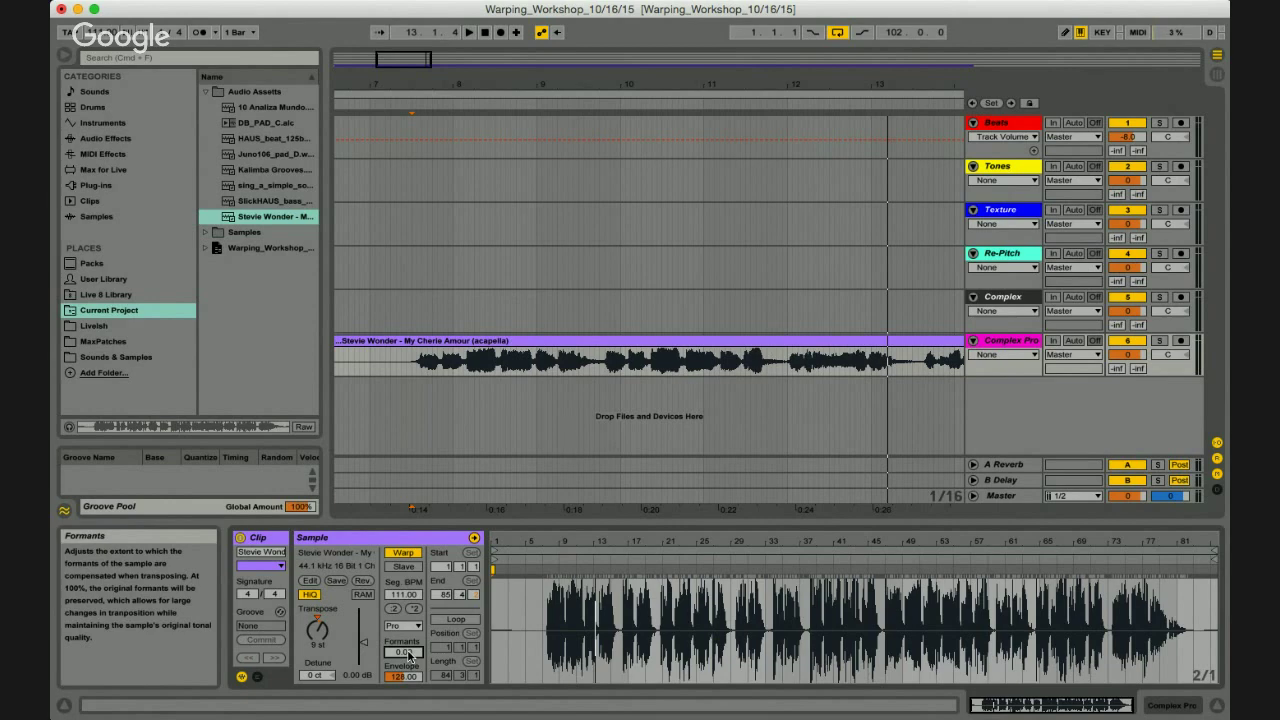
Replay the acapella from 7.3.1 while raising Formants to 100 and bringing it back down to 0.
left_click(411, 376)
key("space")
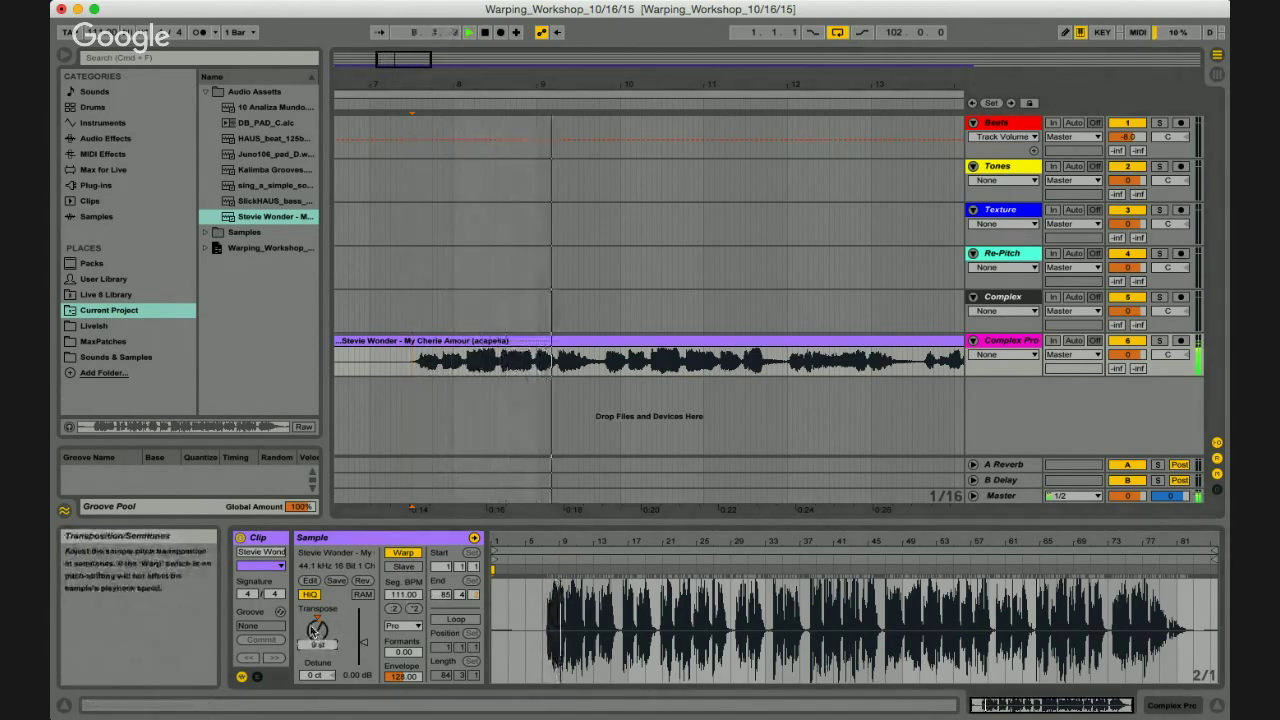
left_click_drag(405, 652, 408, 657)
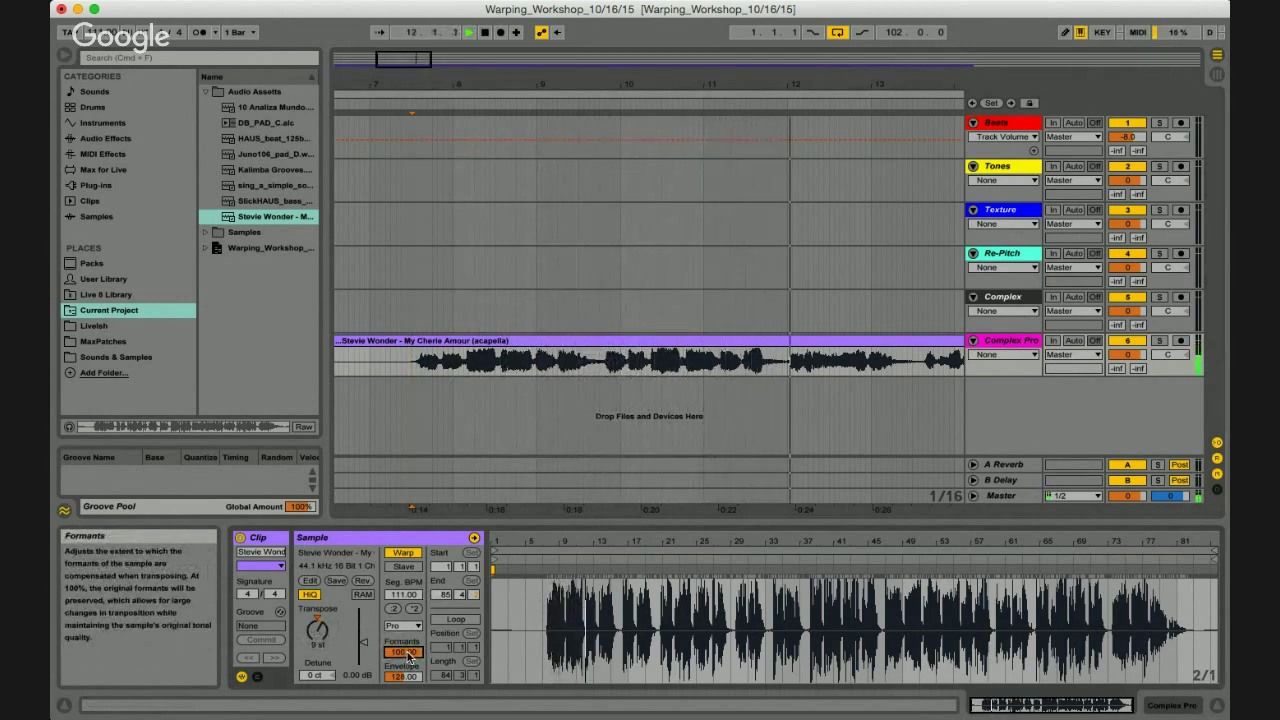
key("Down")
key("Down")
key("Down")
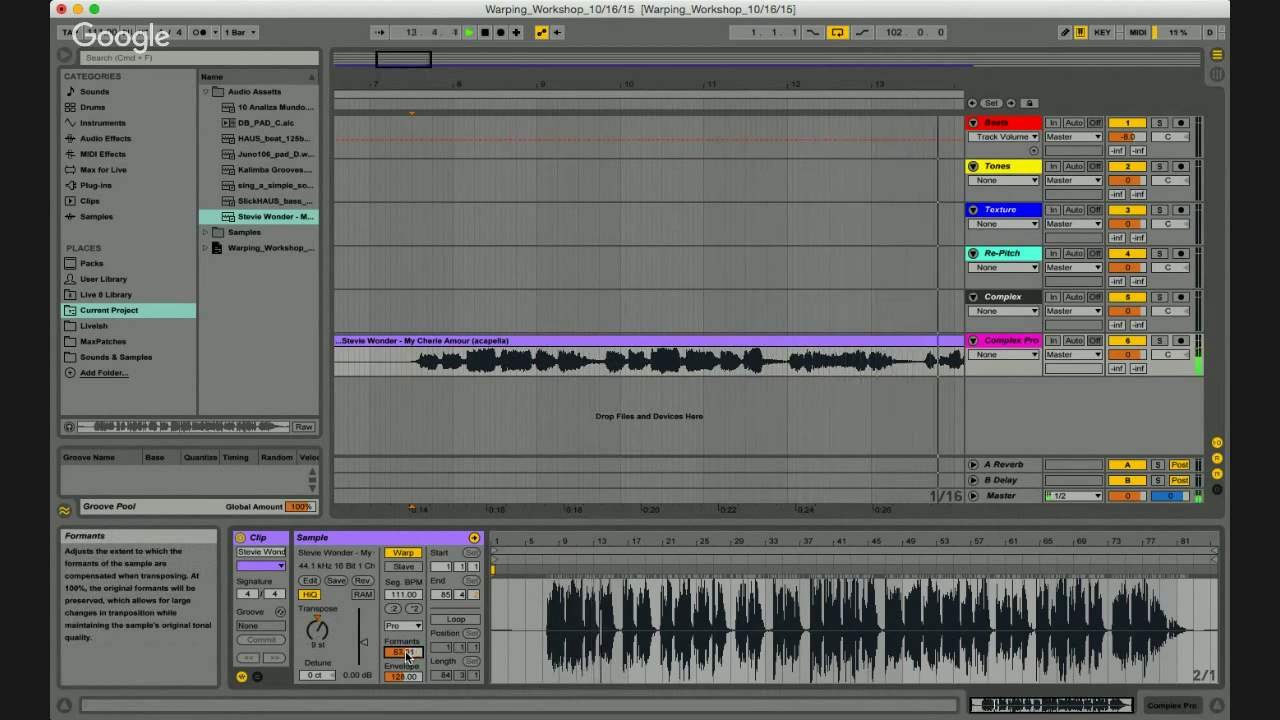
mouse_move(407, 656)
left_mouse_down()
mouse_move(407, 700)
mouse_move(407, 656)
left_mouse_up()
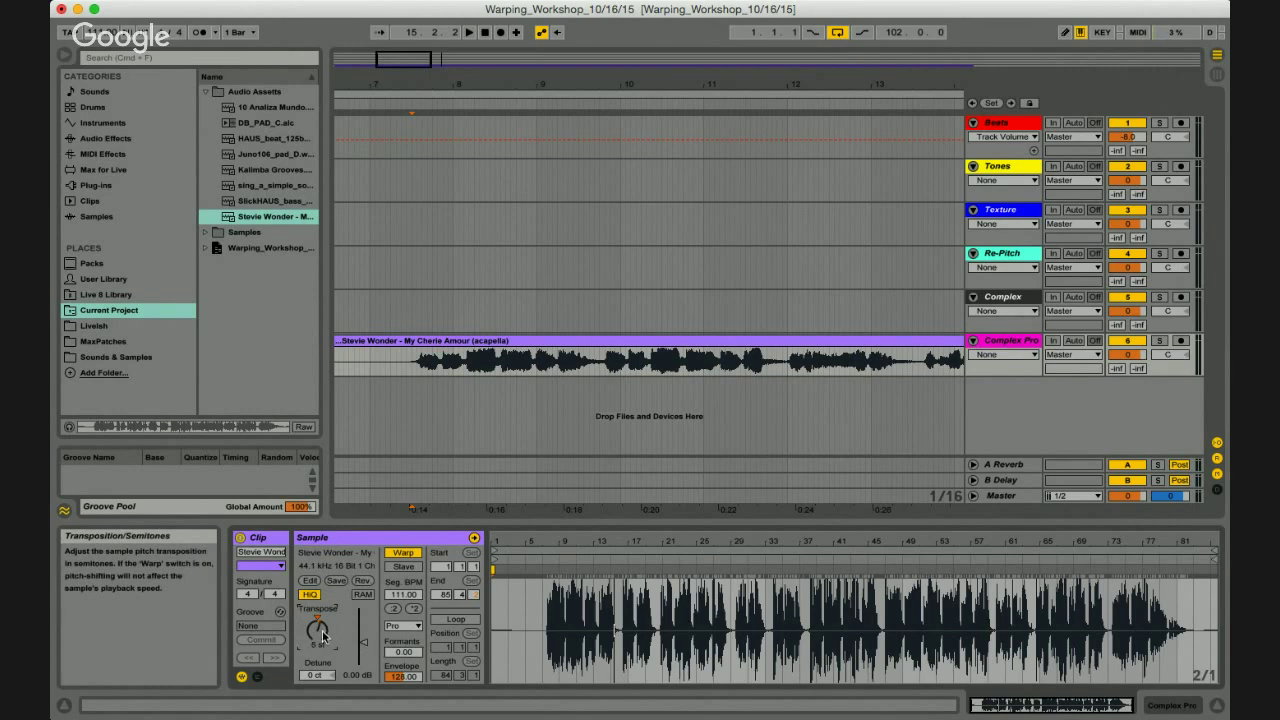
Transpose the acapella to 4 semitones and vary Formants during playback, finishing at 64.06.
left_click_drag(404, 661, 406, 652)
key("space")
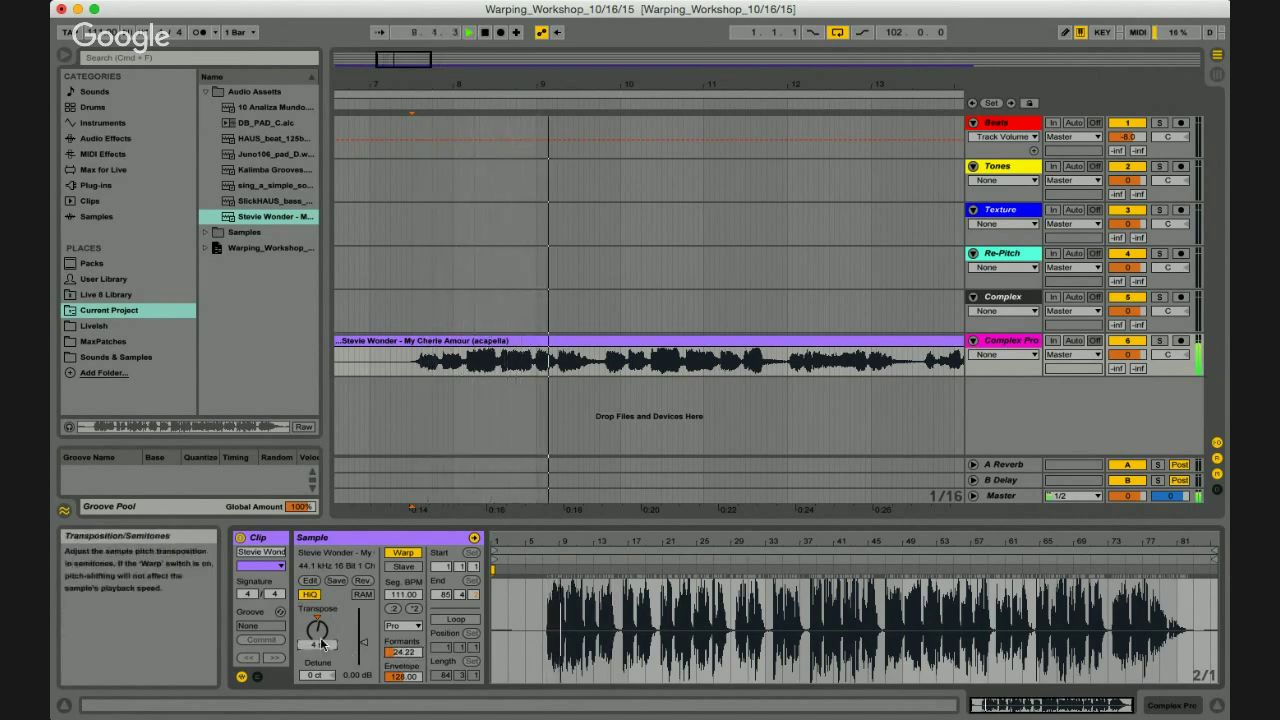
left_click_drag(403, 658, 400, 652)
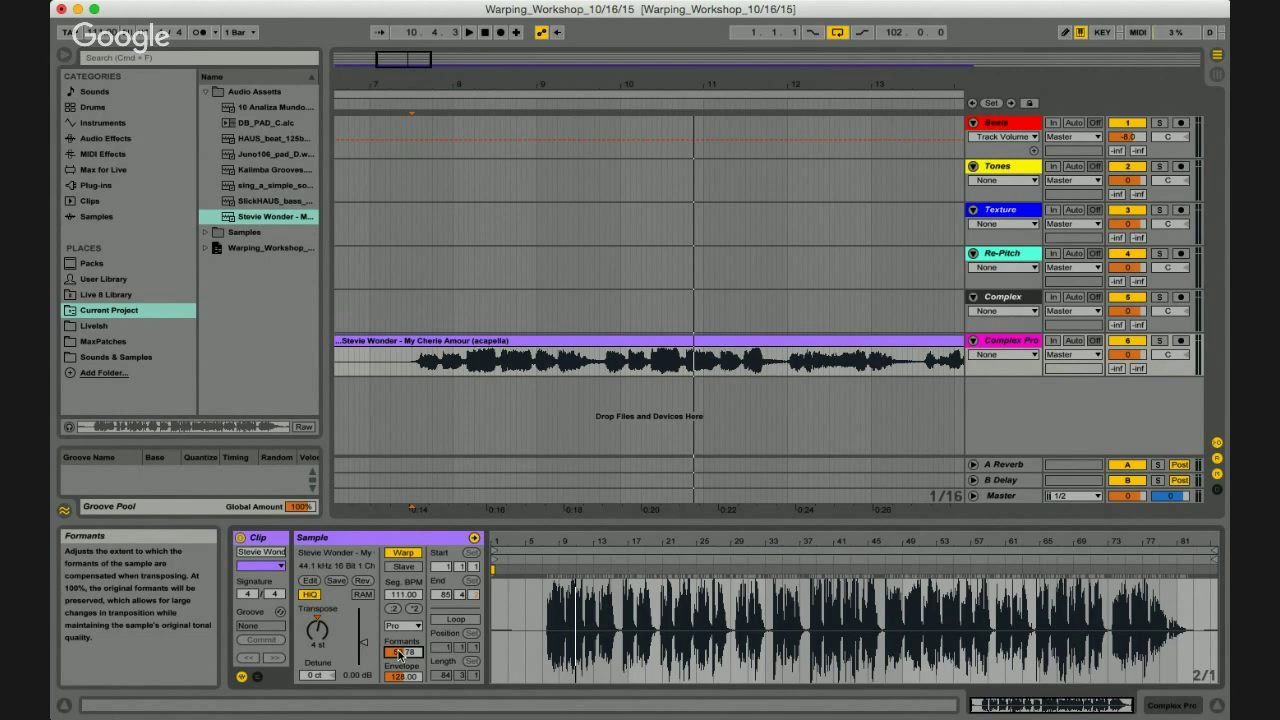
key("space")
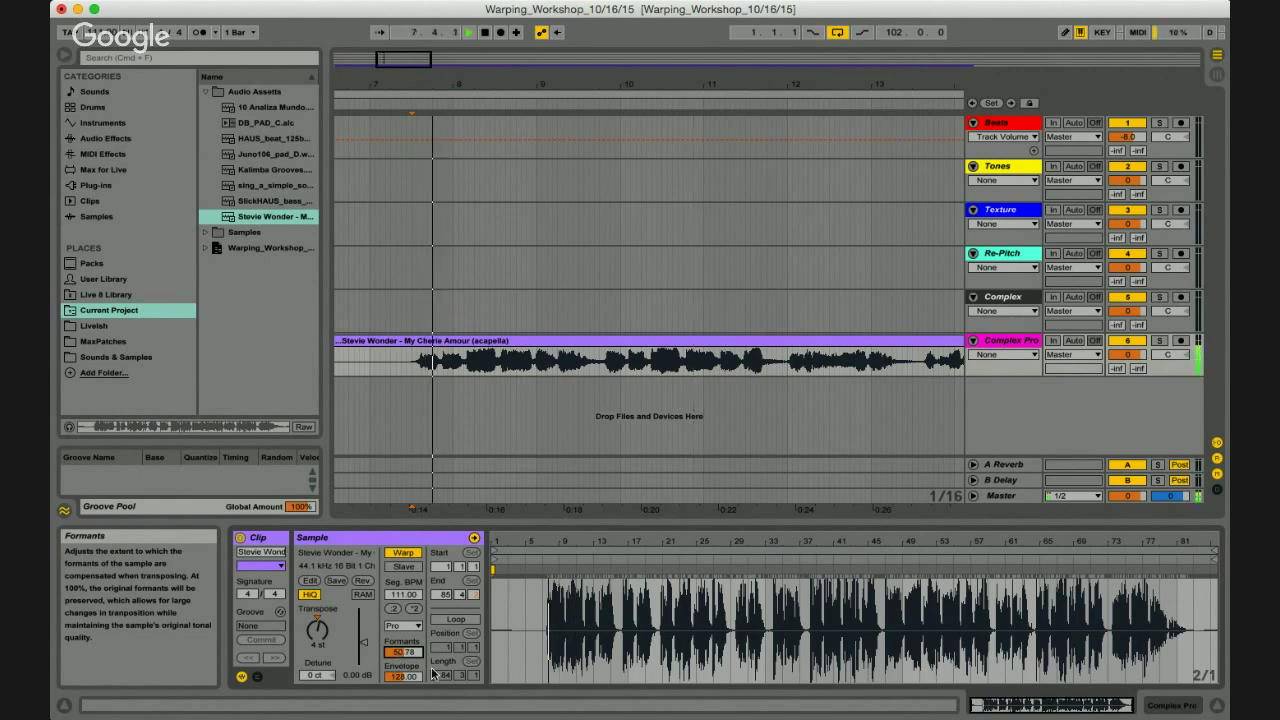
scroll(401, 655, "up", 3)
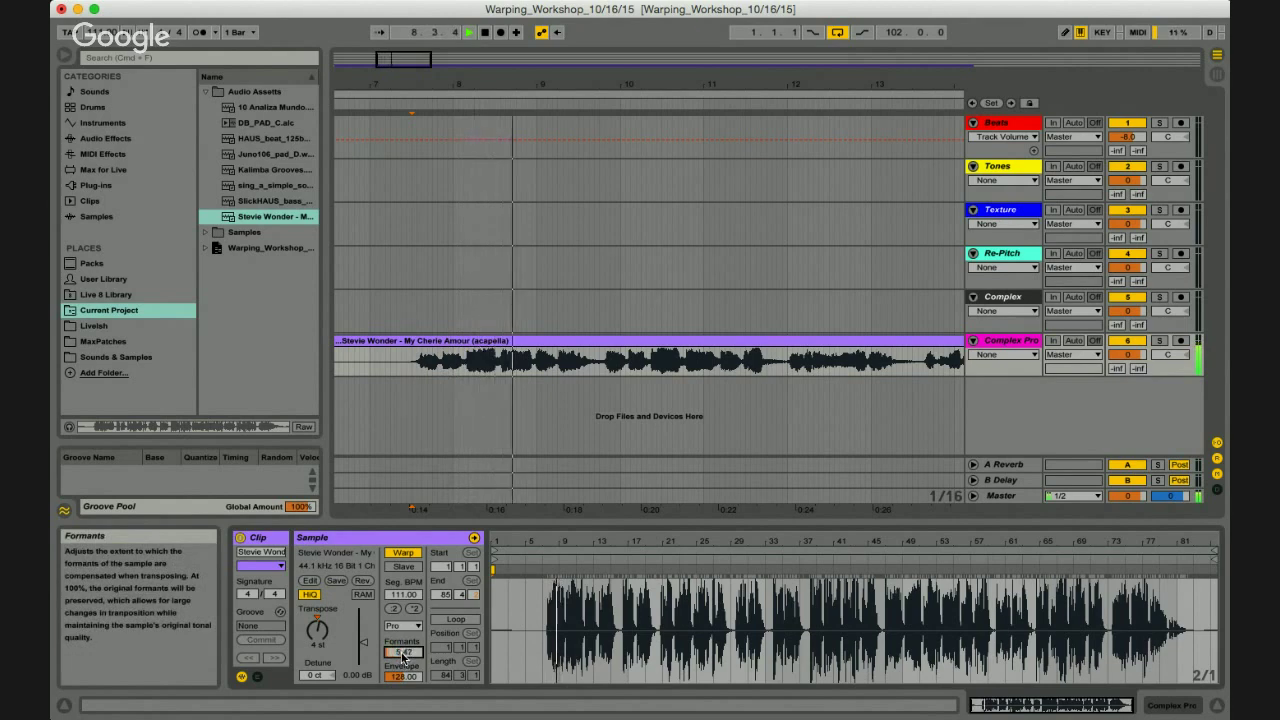
scroll(401, 655, "down", 5)
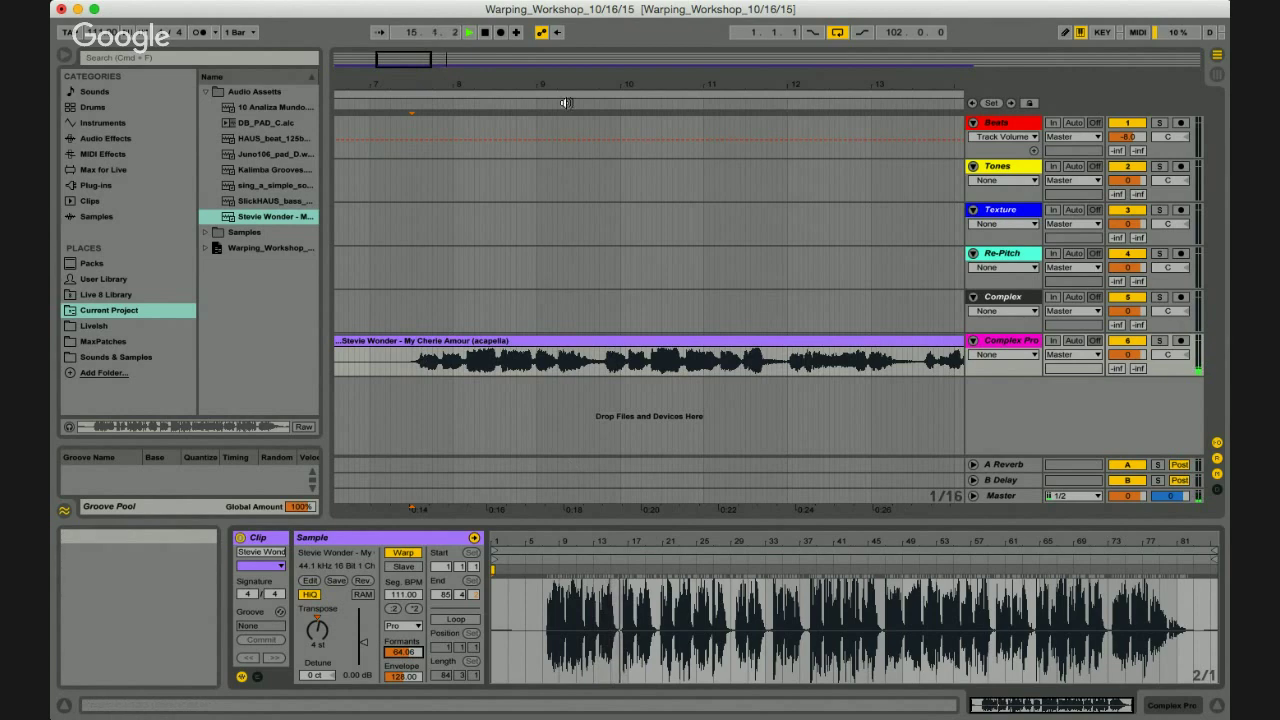
Play a later passage of the acapella from about bar 38.
left_click_drag(543, 80, 542, 84)
left_click(745, 341)
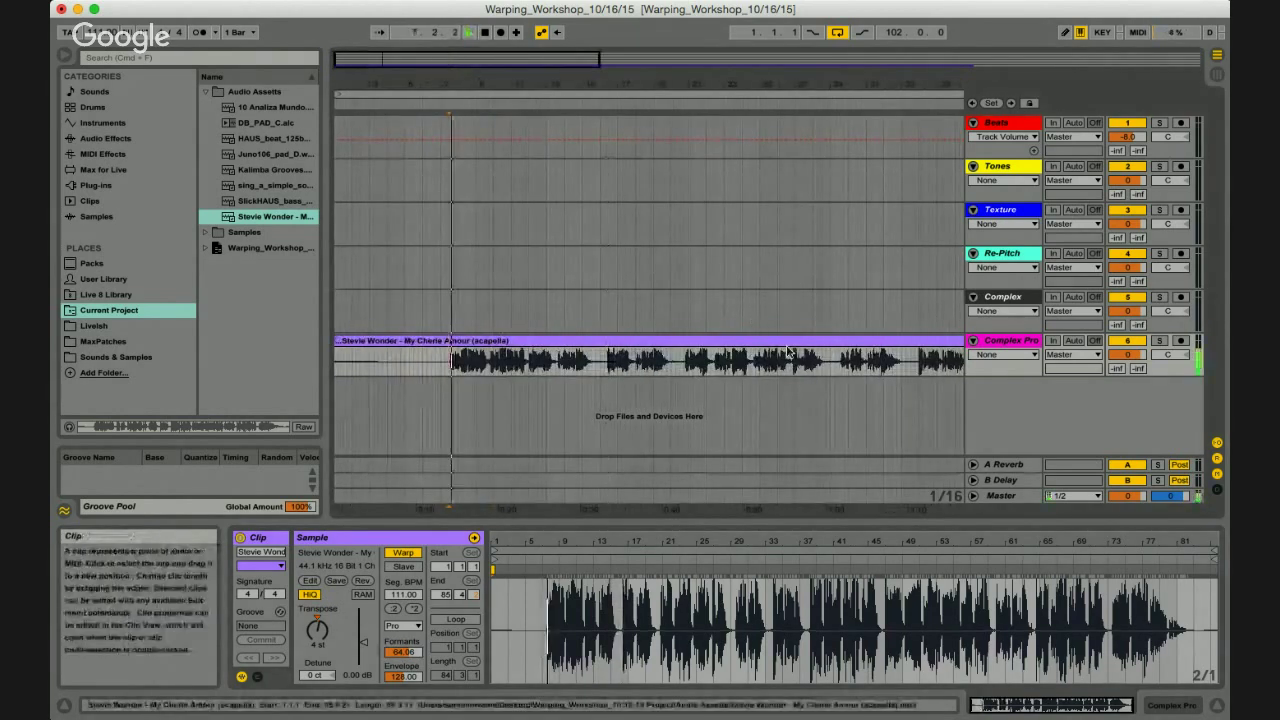
key("z")
left_click(686, 370)
key("space")
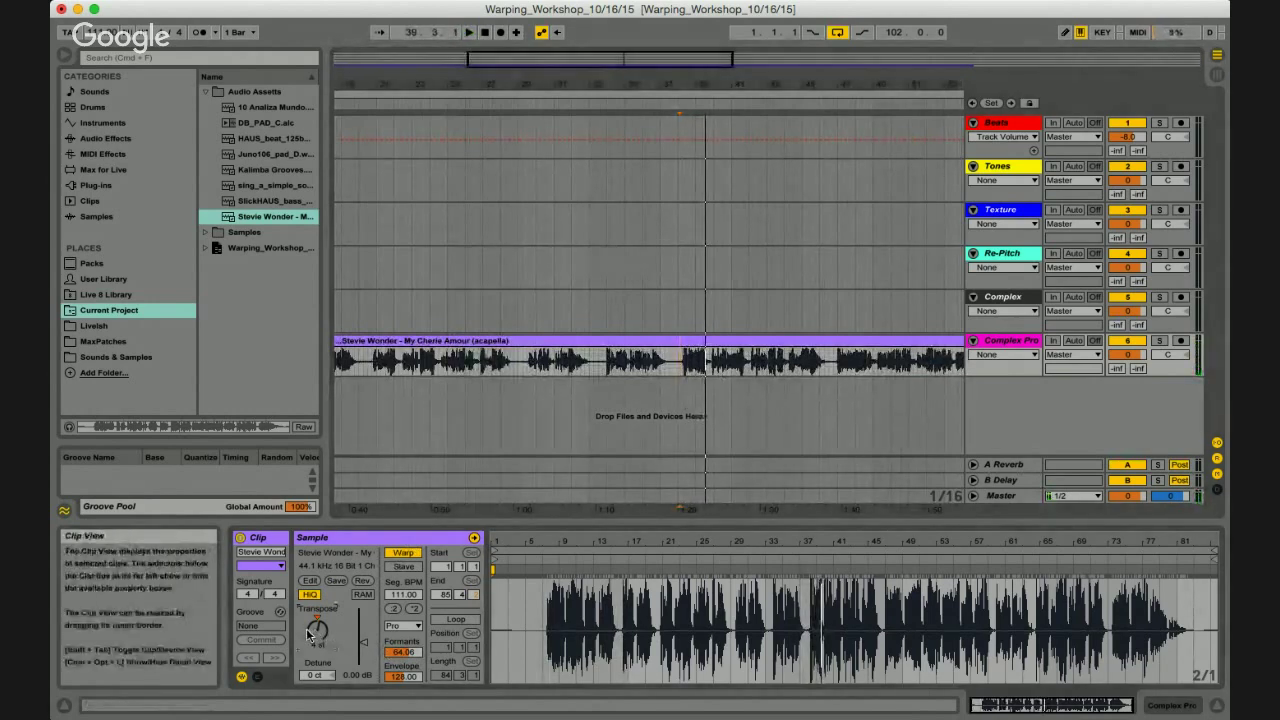
Delete the acapella clip from the Complex Pro track and open the Vocals folder in Sounds & Samples.
left_click(112, 357)
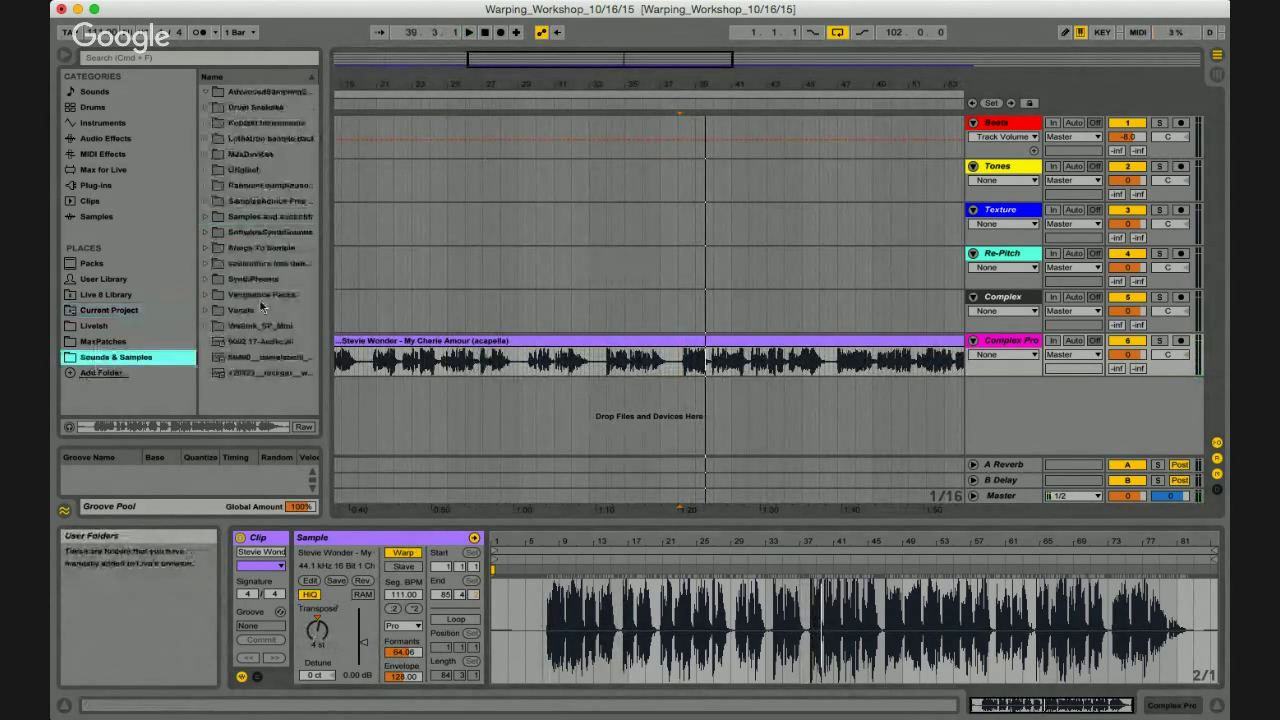
left_click(396, 342)
key("Delete")
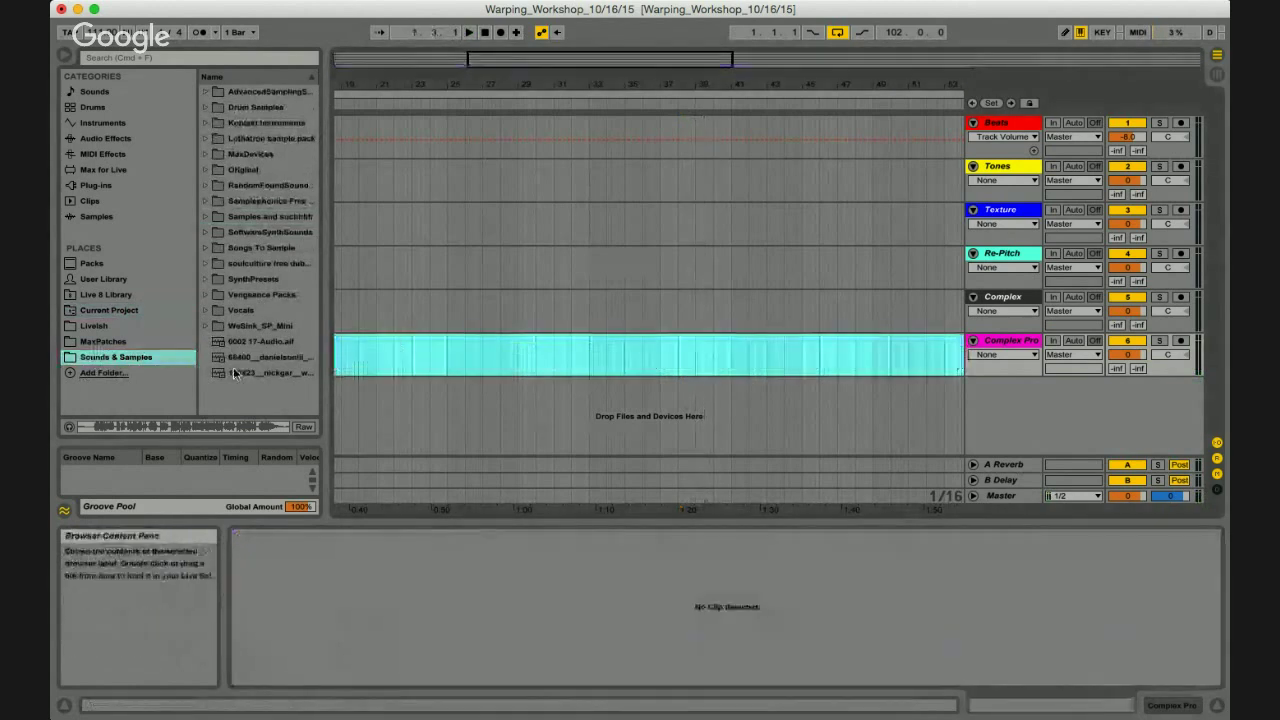
left_click(205, 311)
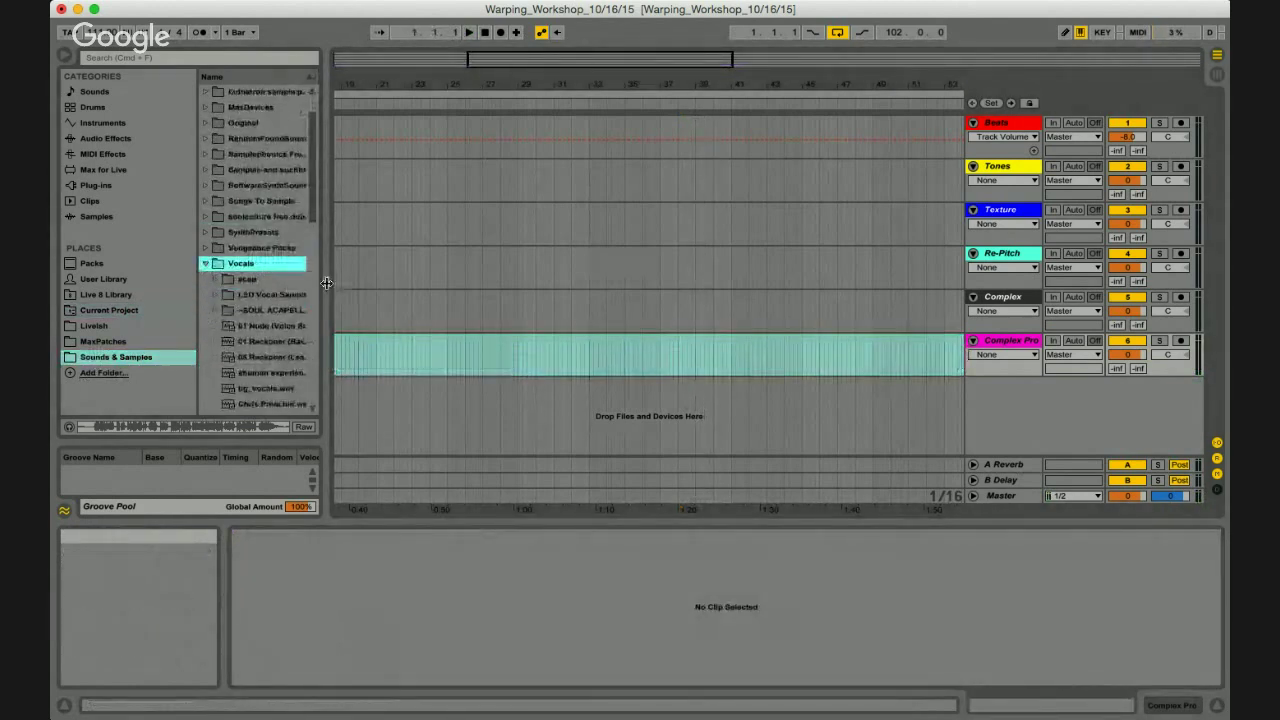
Widen the browser, expand ~SOUL ACAPELLAS~ and its Loleatta Holloway subfolder, and select loleatta_holloway-stand_up.mp3.
left_click_drag(323, 277, 425, 277)
left_click(208, 310)
scroll(211, 304, "down", 10)
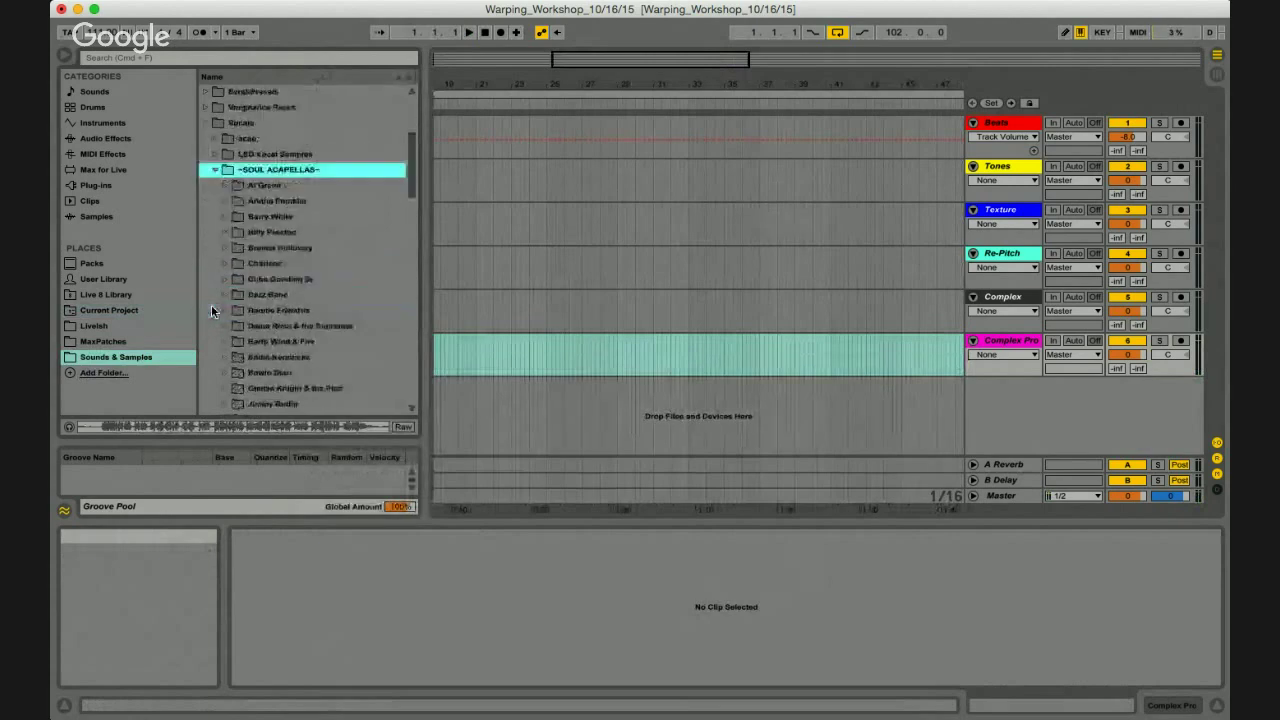
scroll(211, 304, "down", 11)
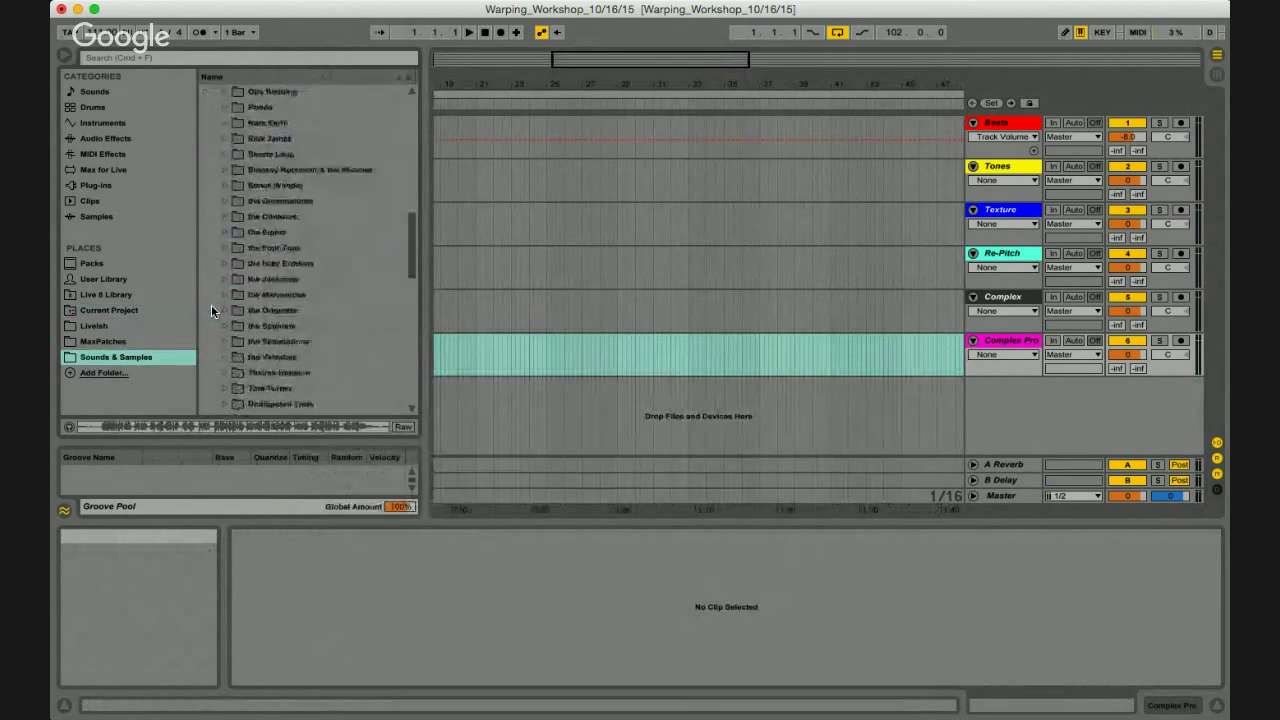
scroll(211, 304, "up", 4)
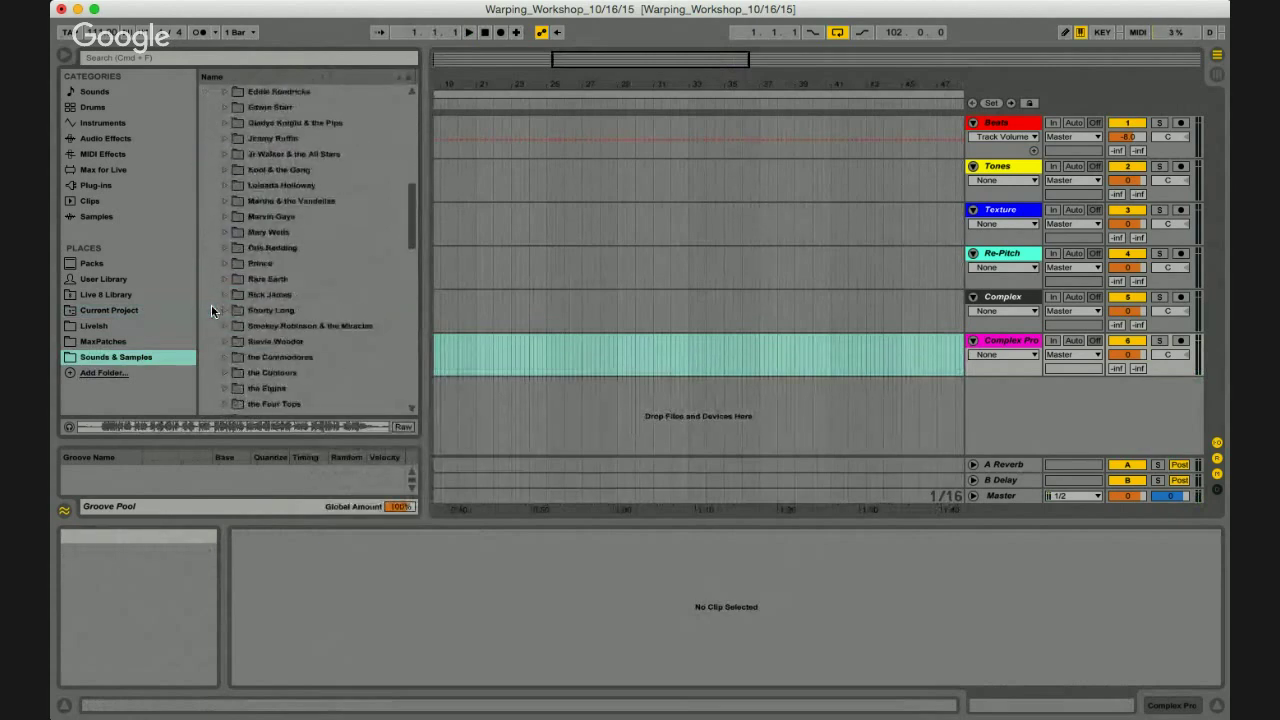
left_click(225, 186)
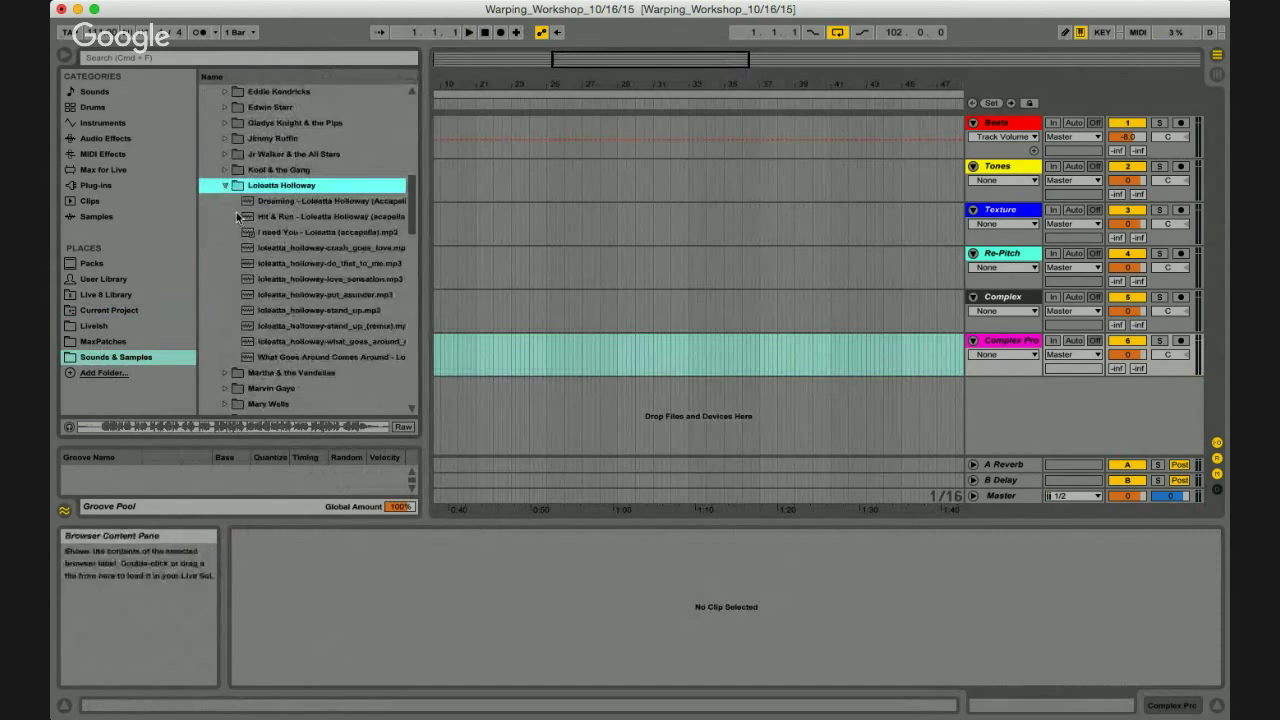
left_click(281, 310)
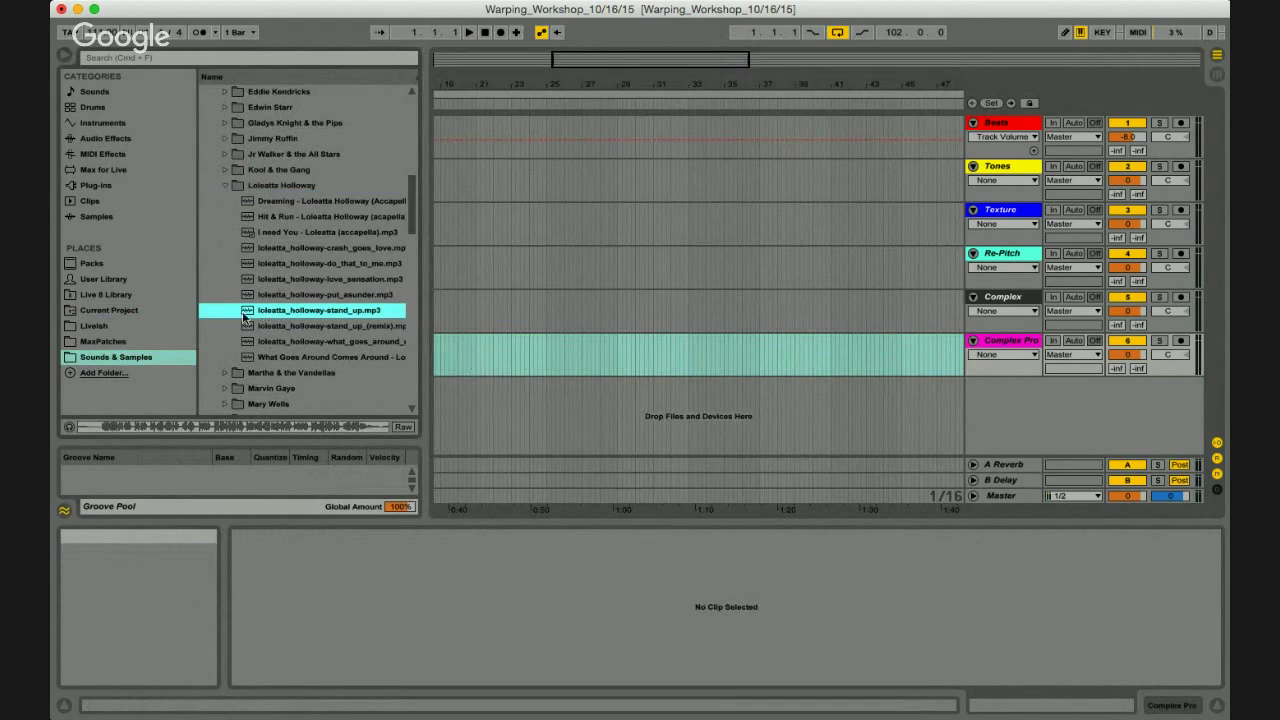
Place loleatta_holloway-stand_up.mp3 on the Complex Pro track at about bar 19.4.3 and play it.
left_click_drag(247, 316, 457, 358)
key("space")
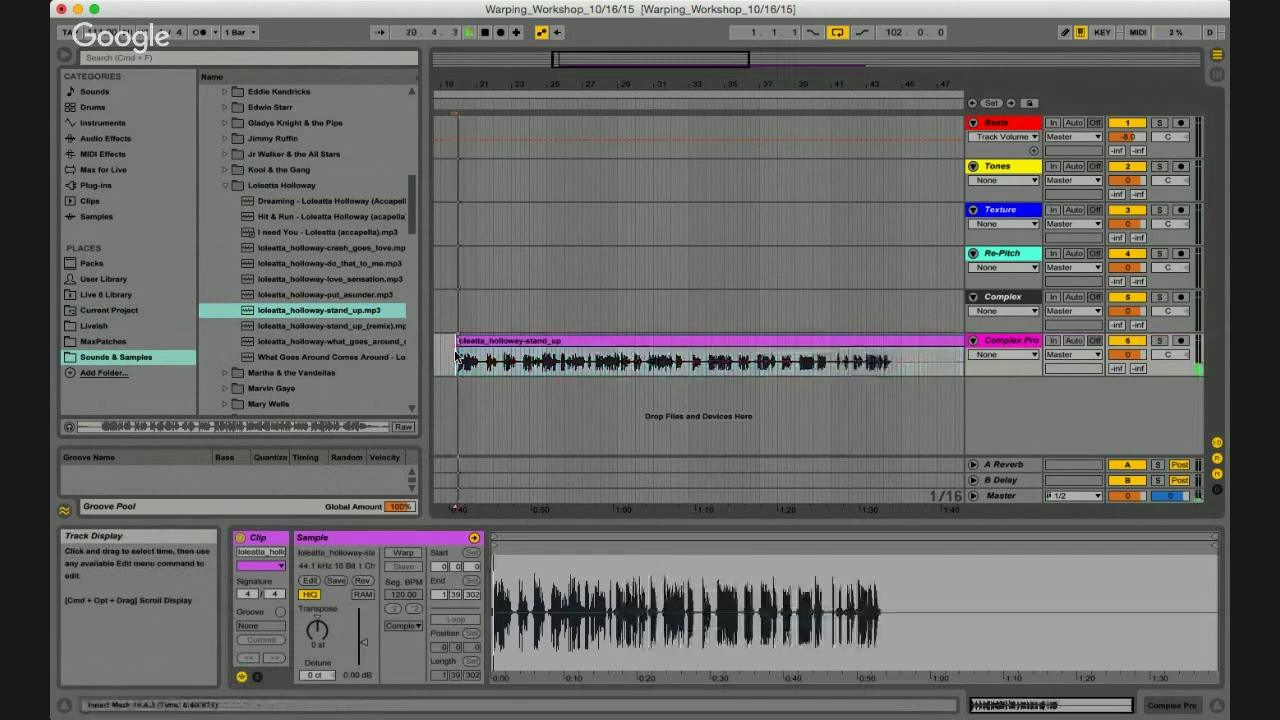
left_click(581, 344)
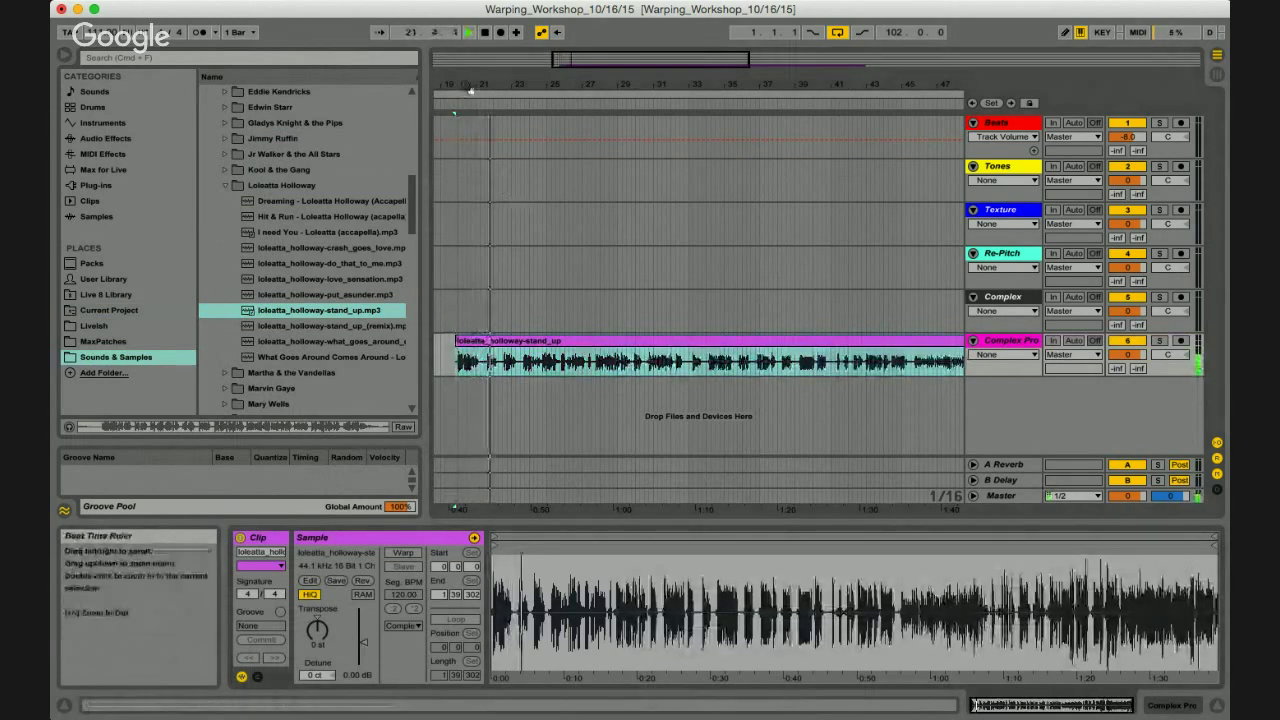
left_click_drag(468, 84, 490, 340)
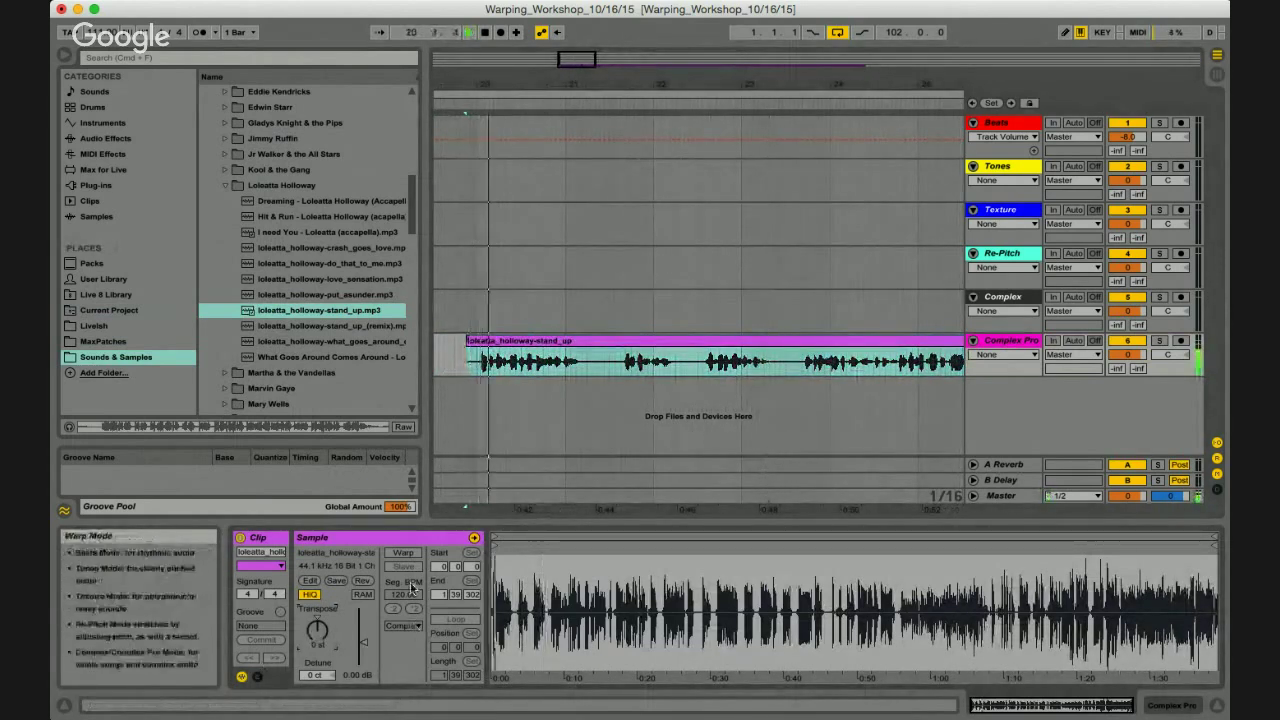
Enable Warp on the vocal clip, transpose it to -5 semitones and set its warp mode to Complex Pro.
left_click(396, 552)
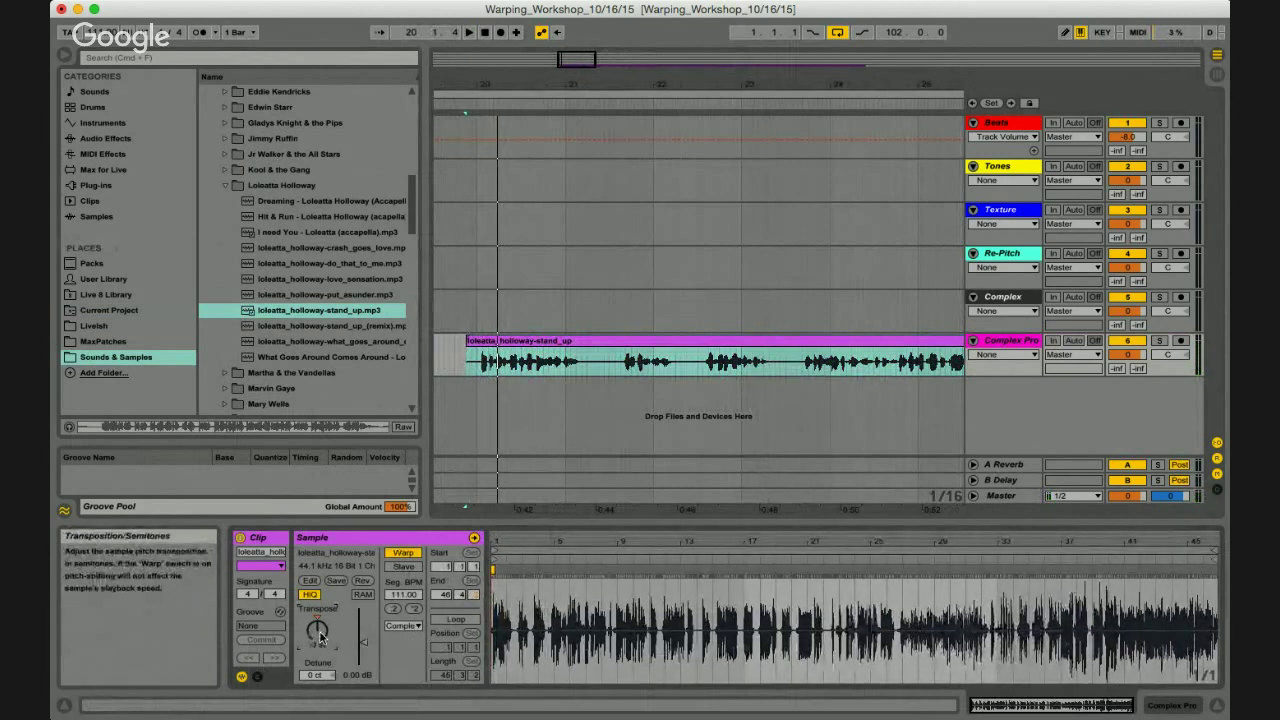
left_click_drag(320, 637, 320, 650)
left_click(403, 625)
left_click(403, 641)
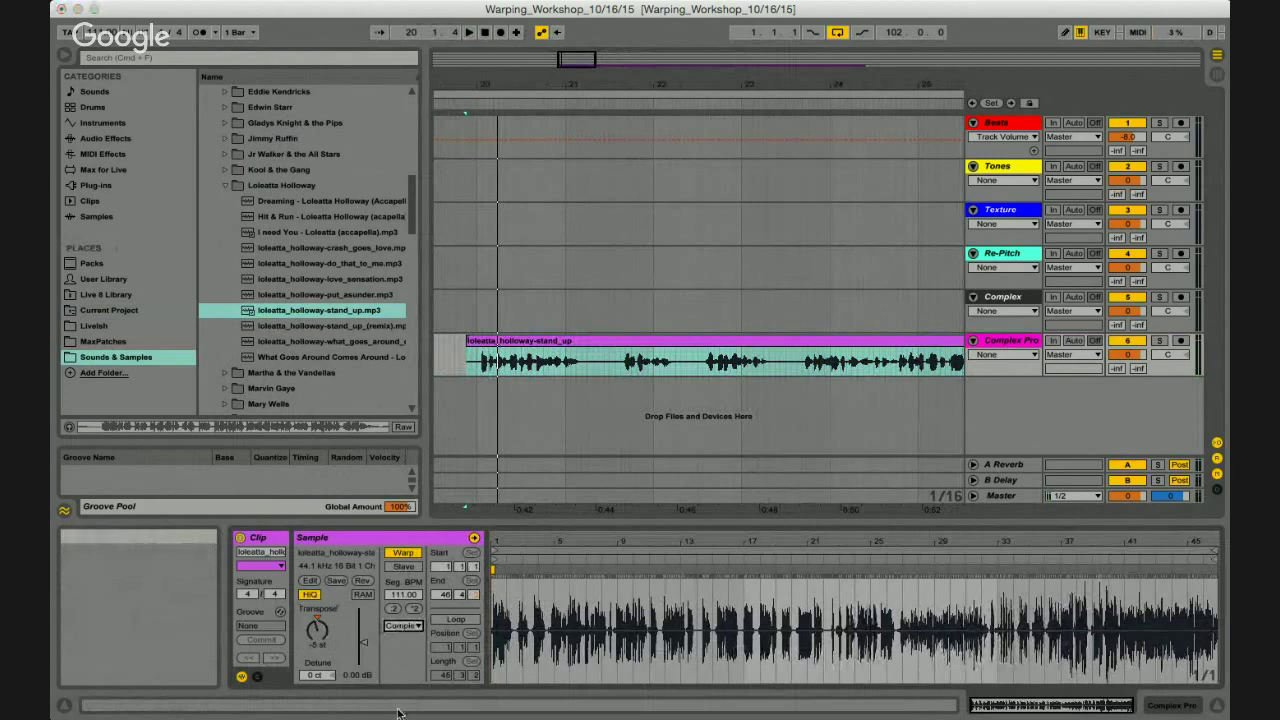
left_click_drag(401, 650, 400, 654)
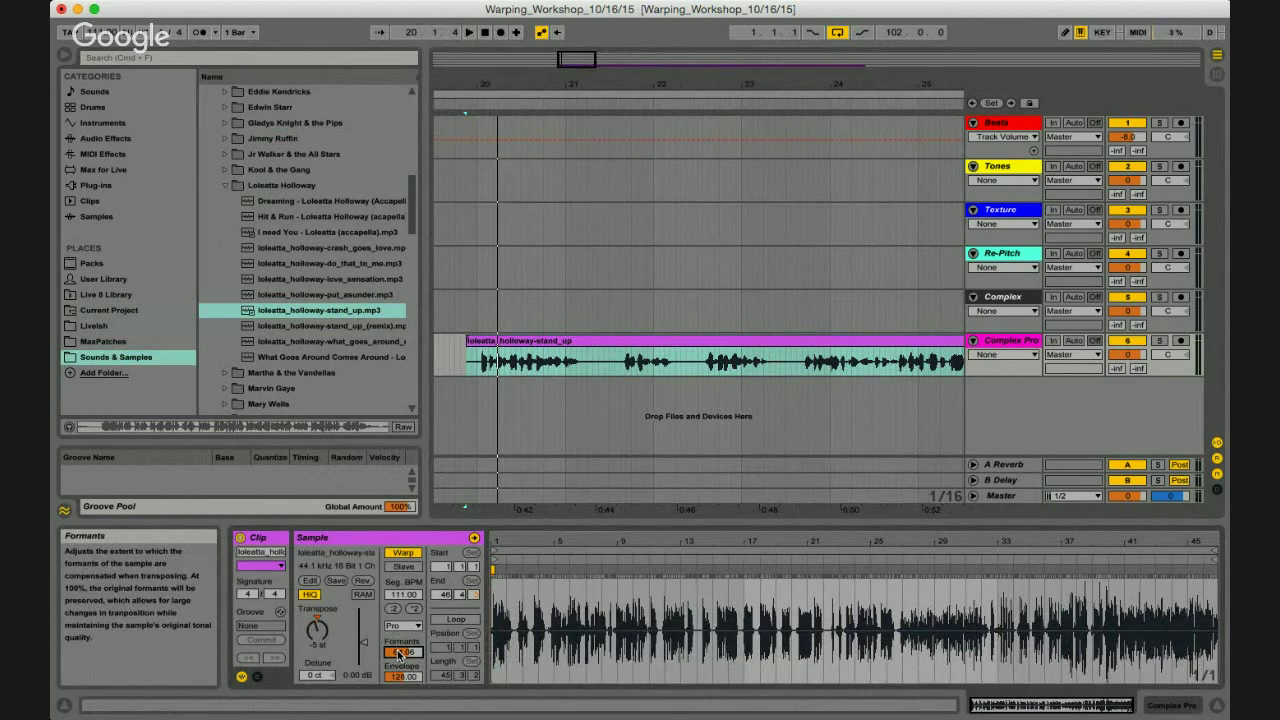
Play the vocal while lowering Formants to 3.91, and transpose it to -7 semitones.
key("space")
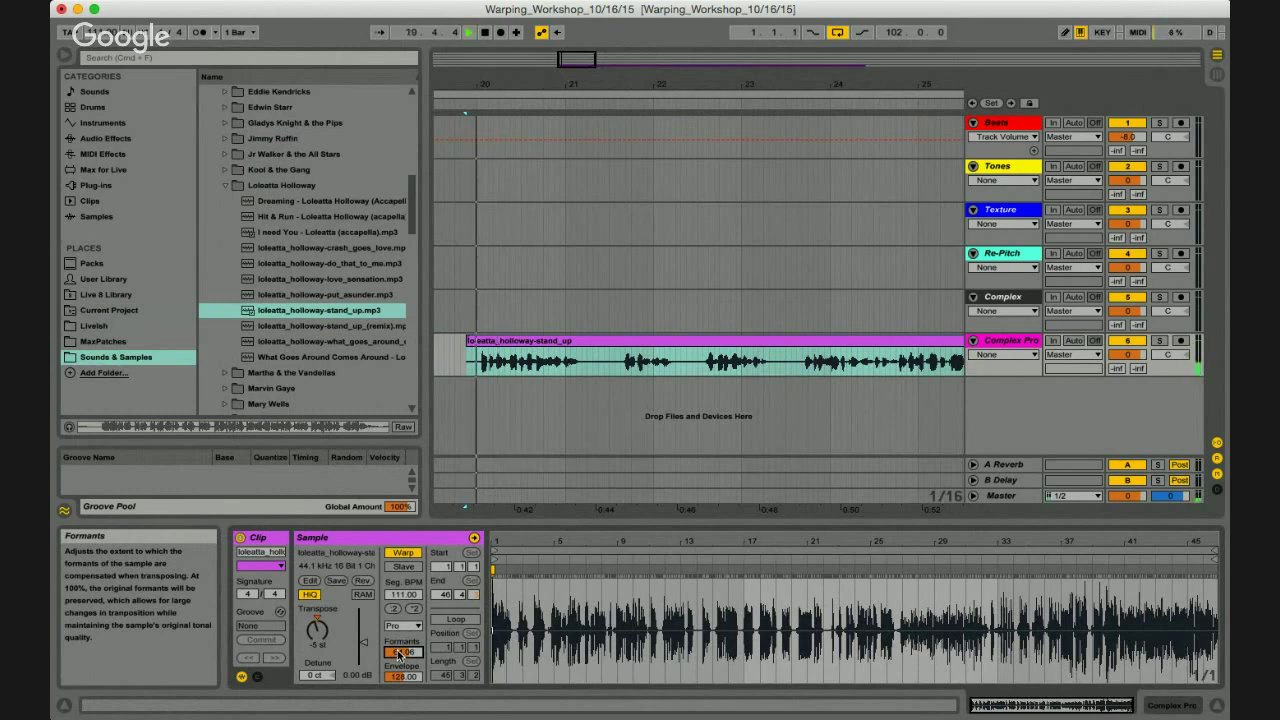
scroll(400, 652, "down", 5)
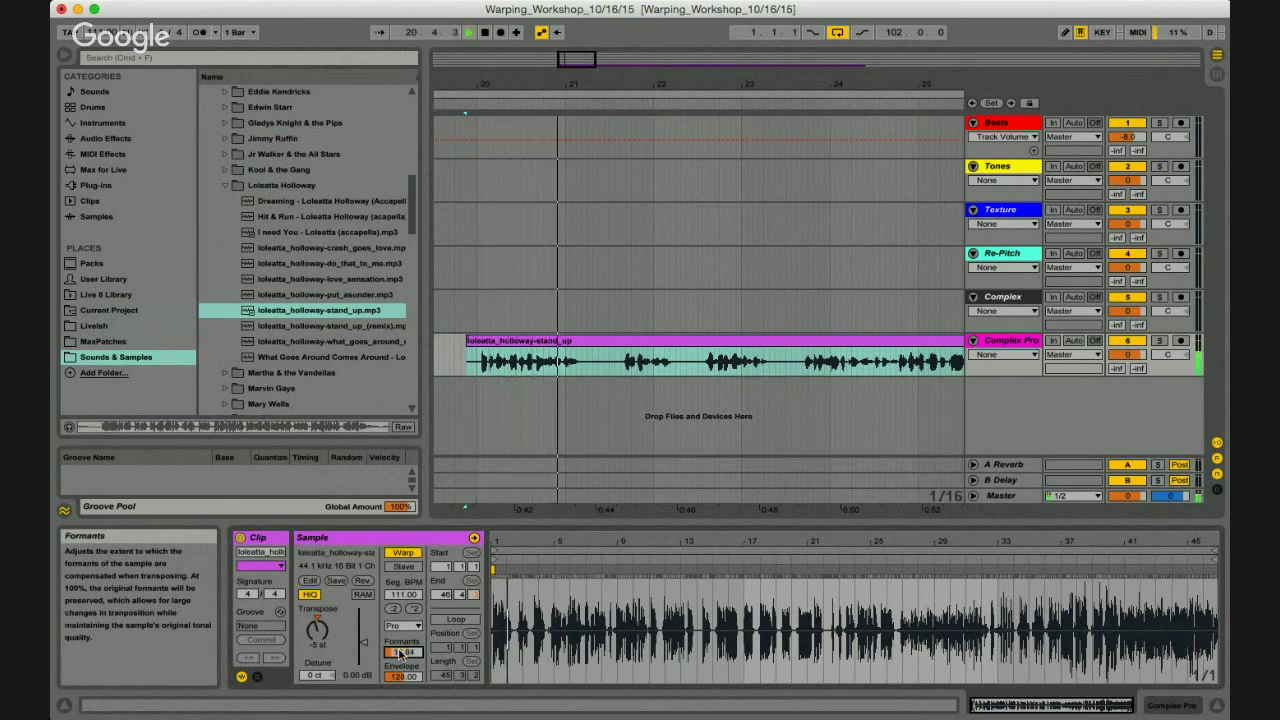
scroll(400, 652, "down", 5)
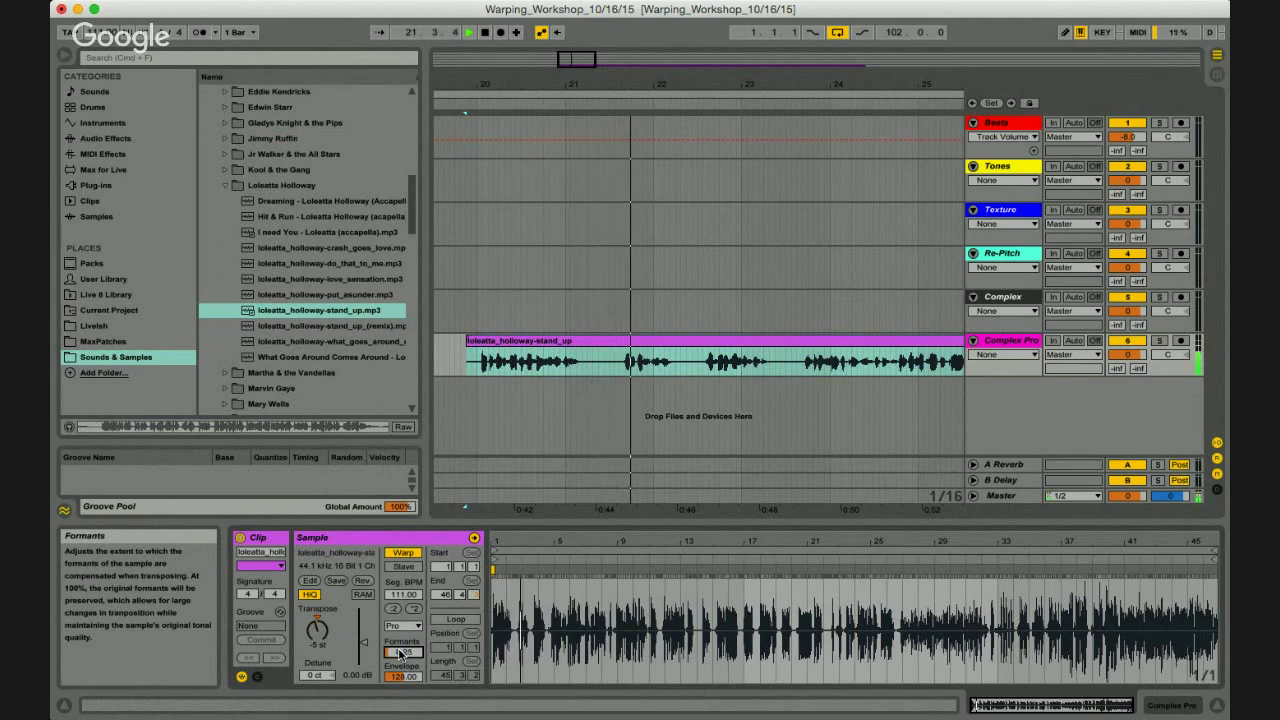
scroll(323, 637, "down", 2)
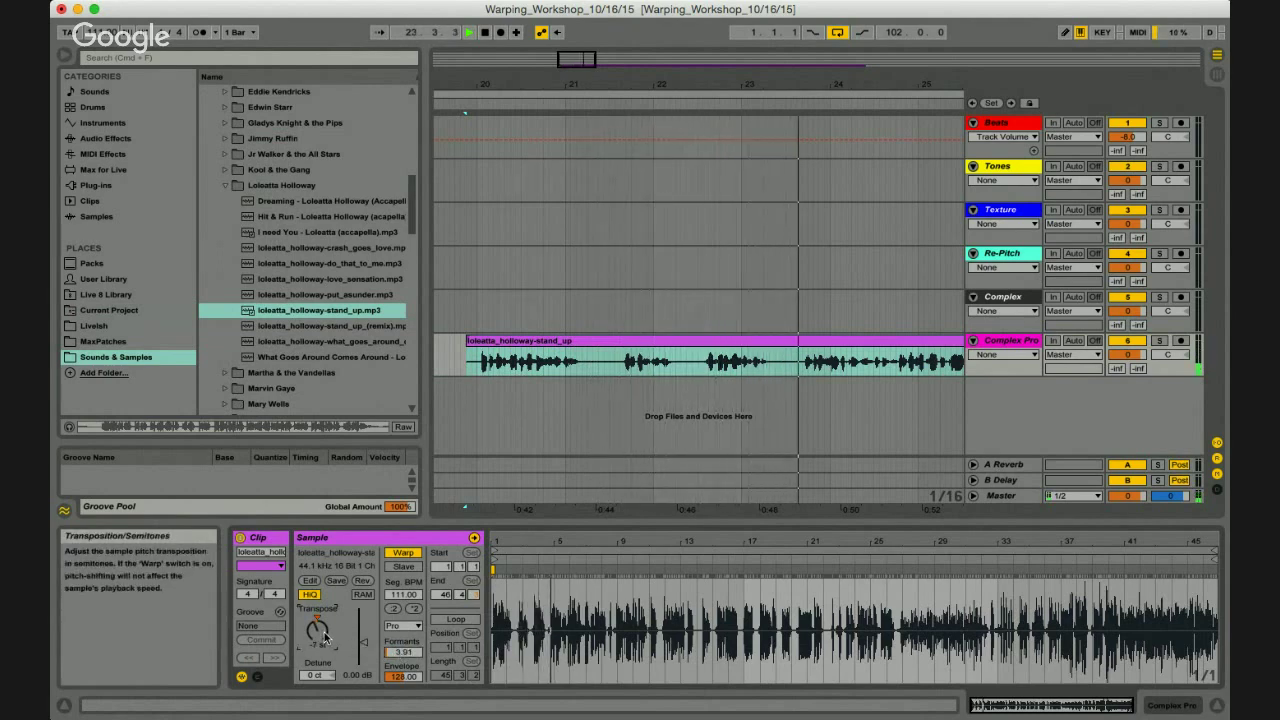
Play a later vocal passage from about bar 46.4.2, transposed to 5 semitones, with Formants raised to 100.
left_click(686, 341)
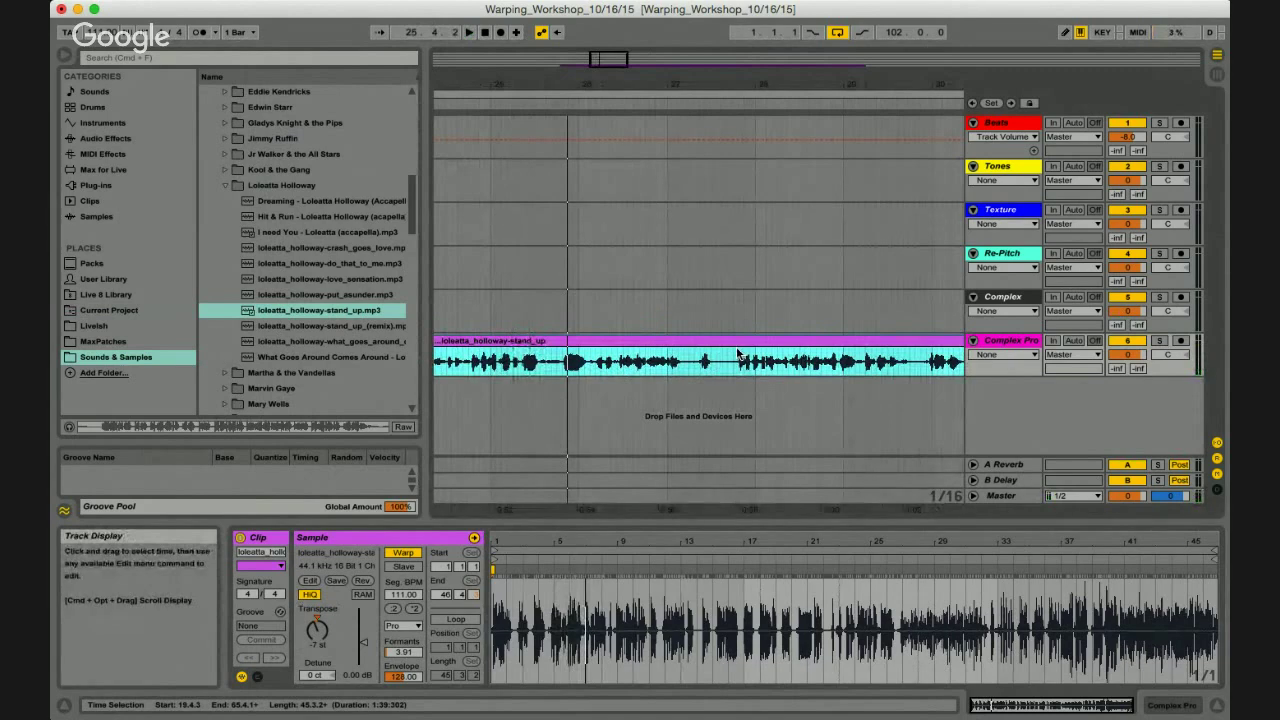
left_click(705, 365)
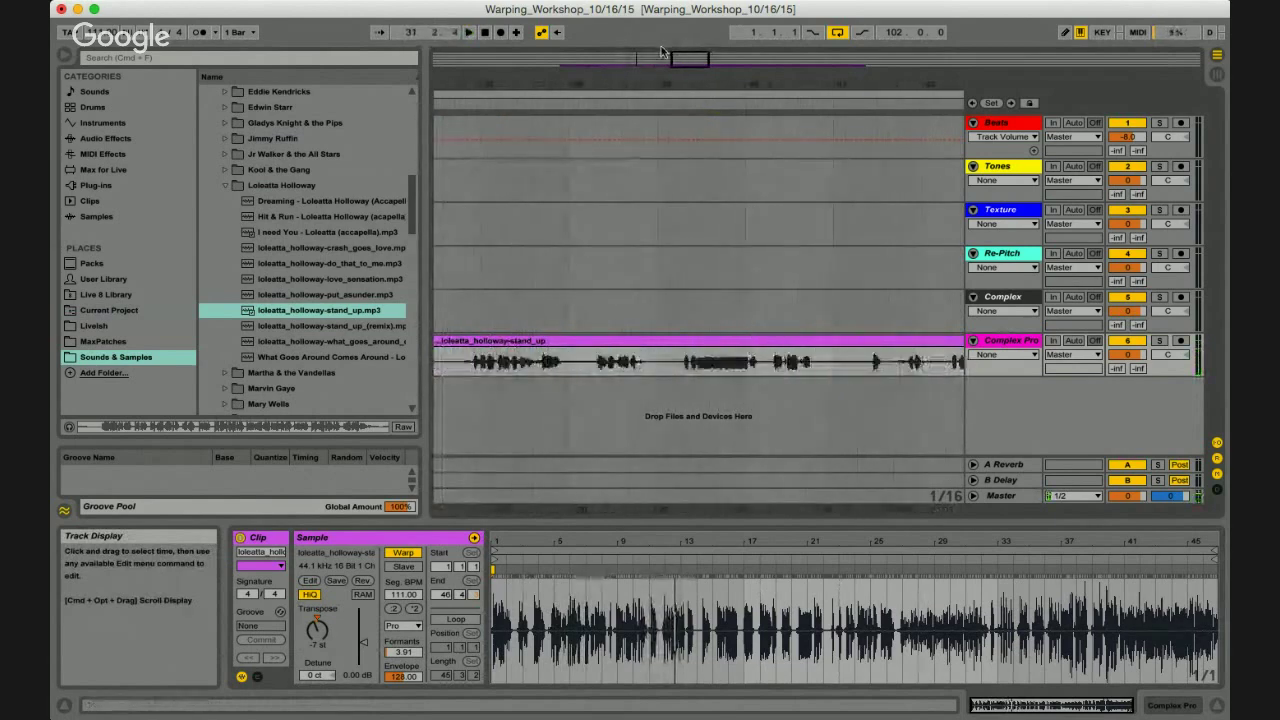
key("minus")
key("minus")
key("minus")
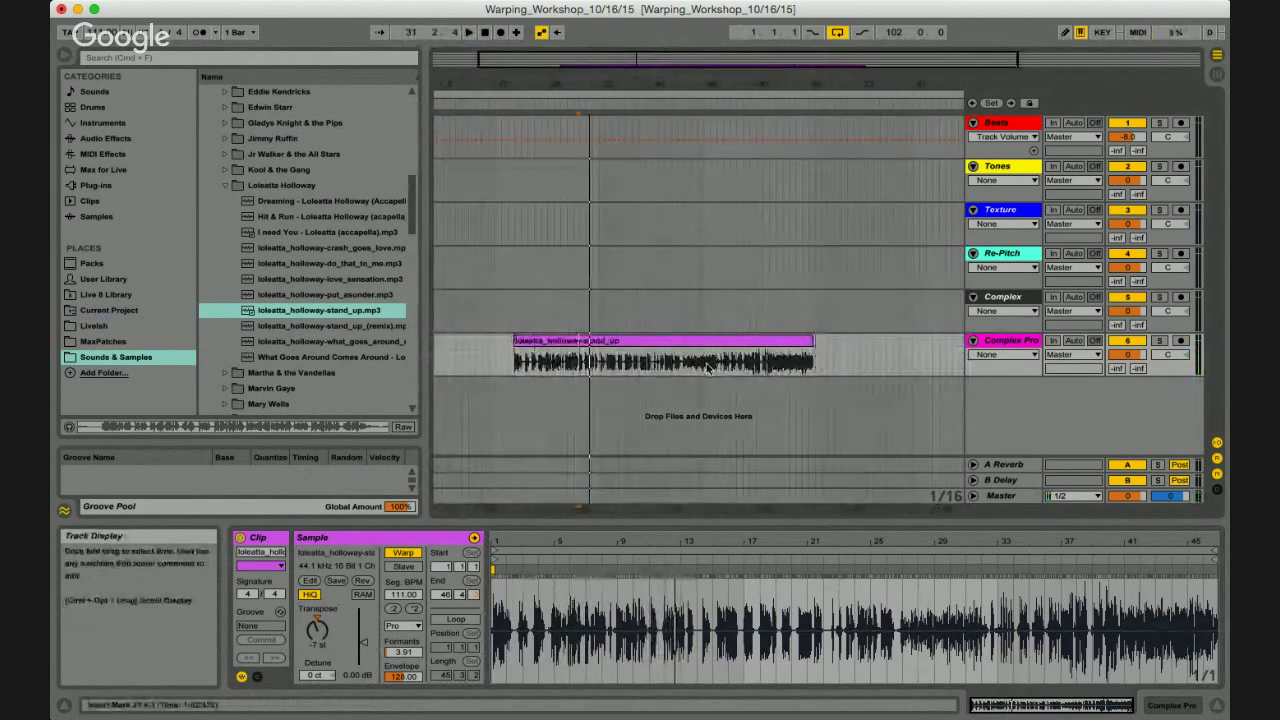
left_click_drag(701, 85, 700, 93)
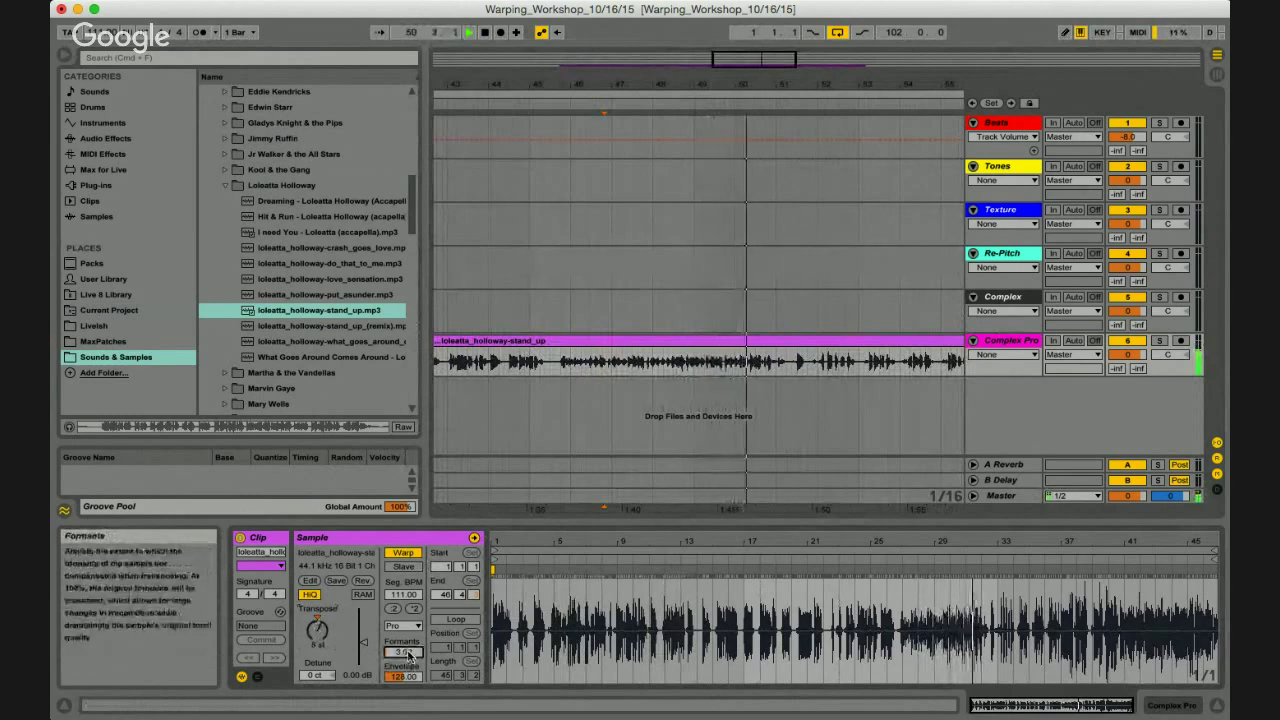
left_click_drag(408, 655, 408, 655)
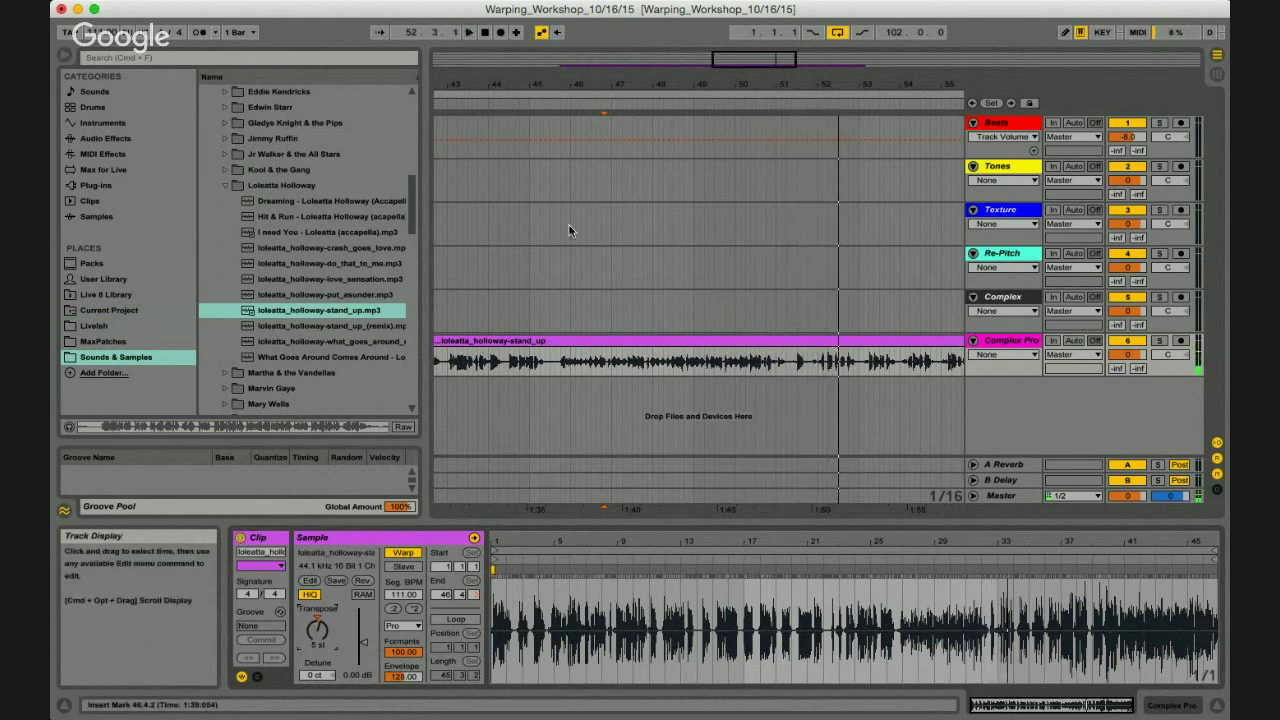
mouse_move(486, 86)
left_mouse_down()
mouse_move(485, 70)
mouse_move(483, 86)
left_mouse_up()
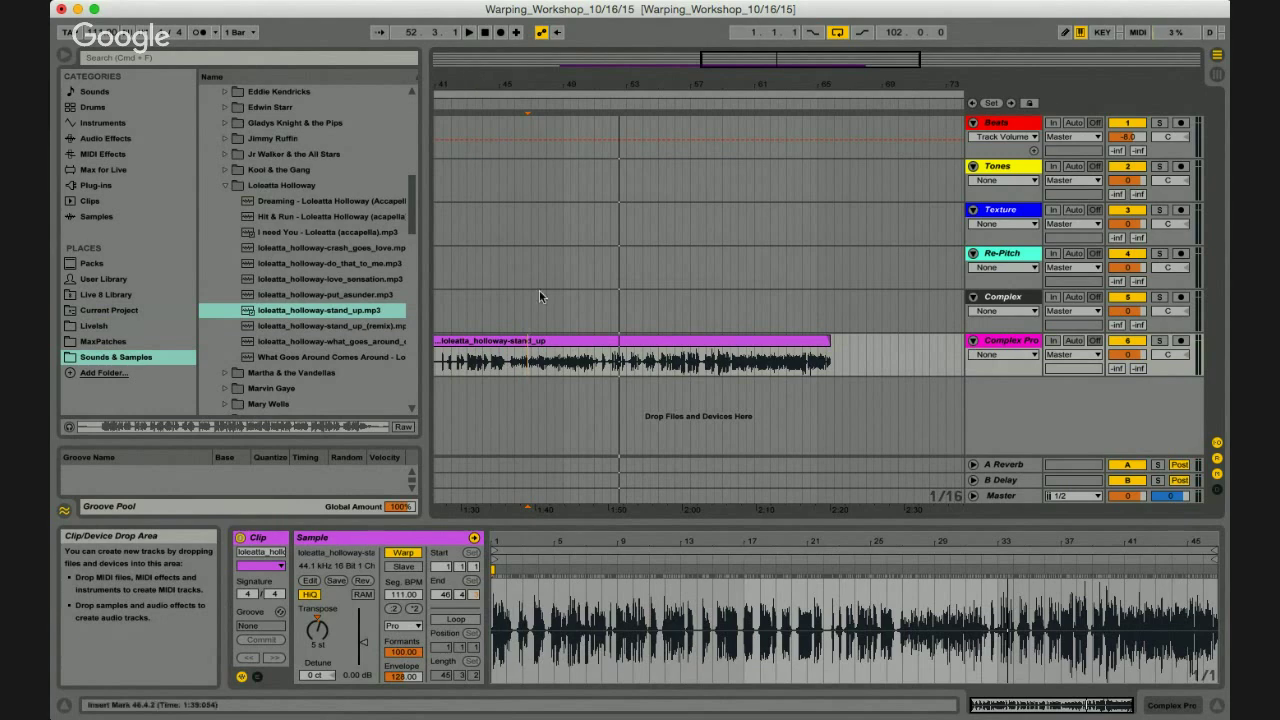
key("plus")
scroll(517, 355, "left", 5)
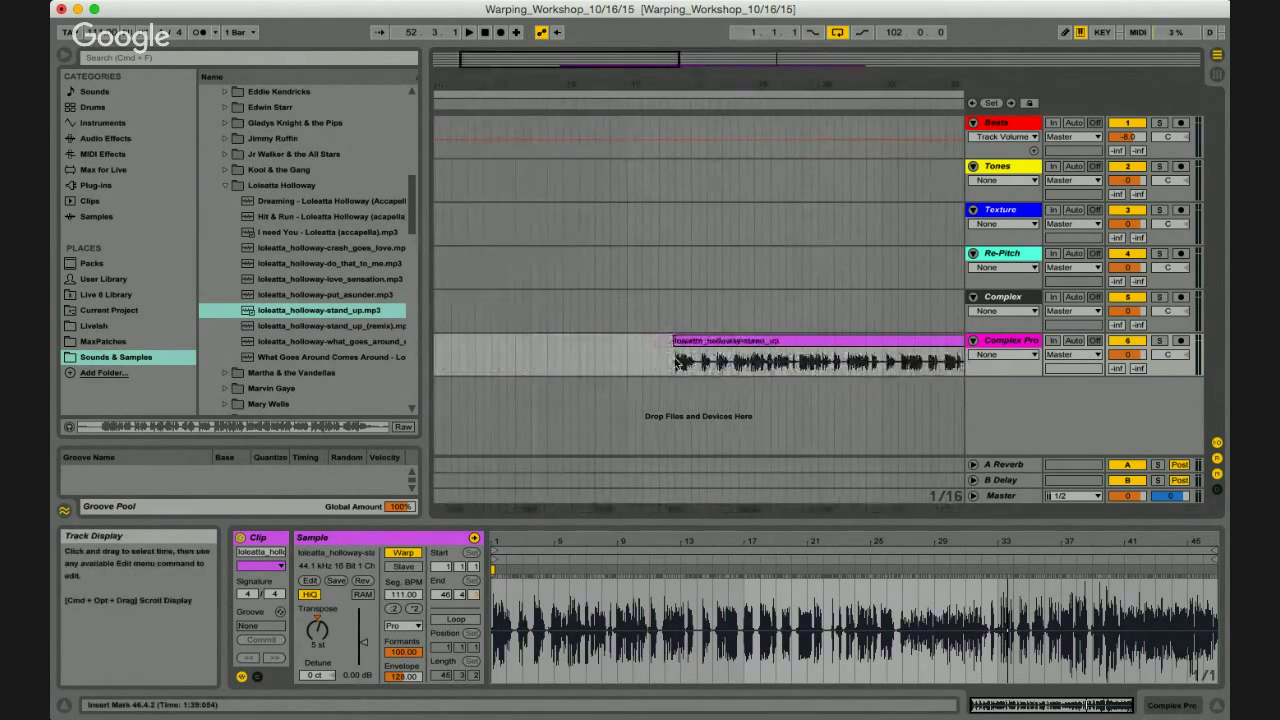
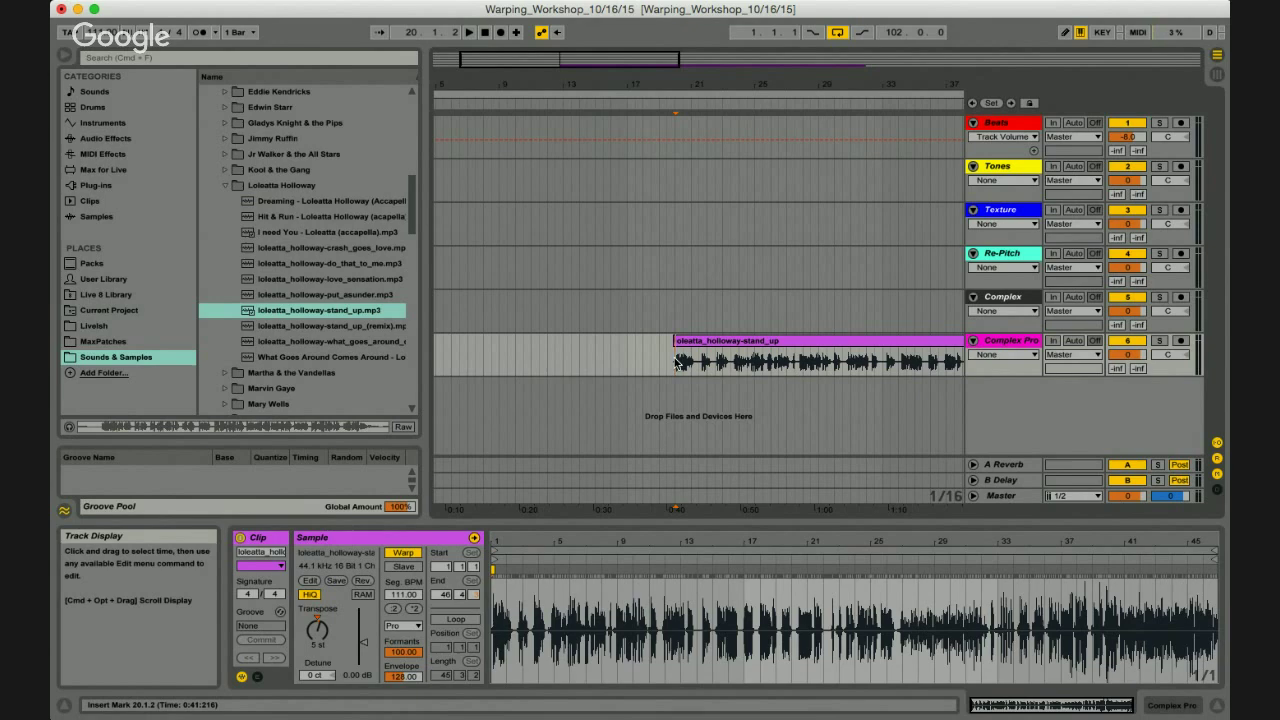
Place sing_a_simple_song_101bpm.wav from the Current Project's Audio Assets at the start of the Beats track.
left_click(109, 310)
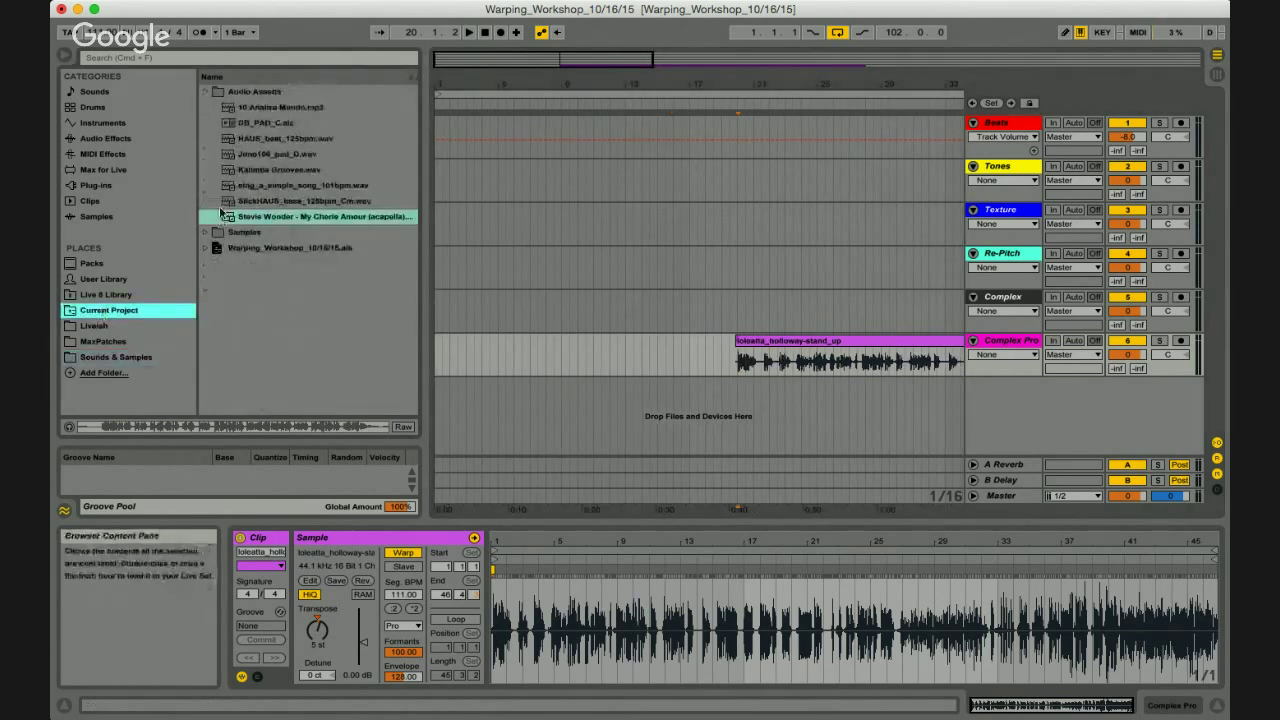
left_click(257, 156)
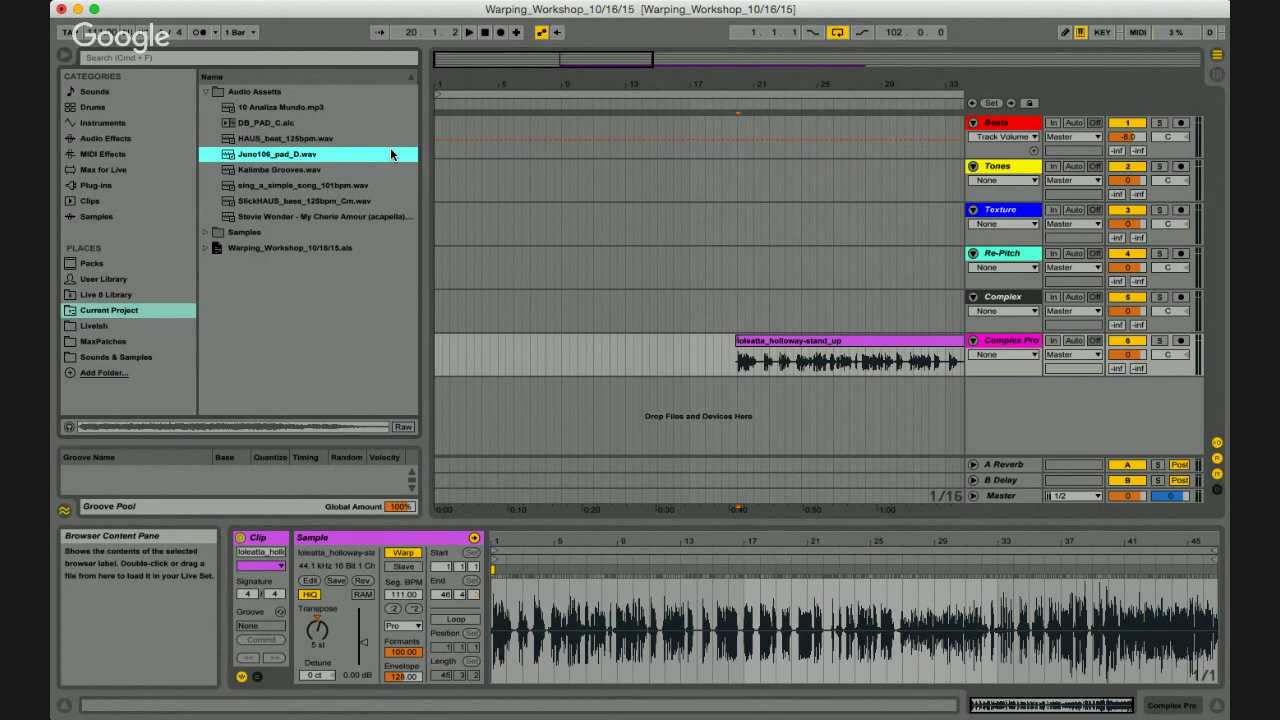
left_click(246, 188)
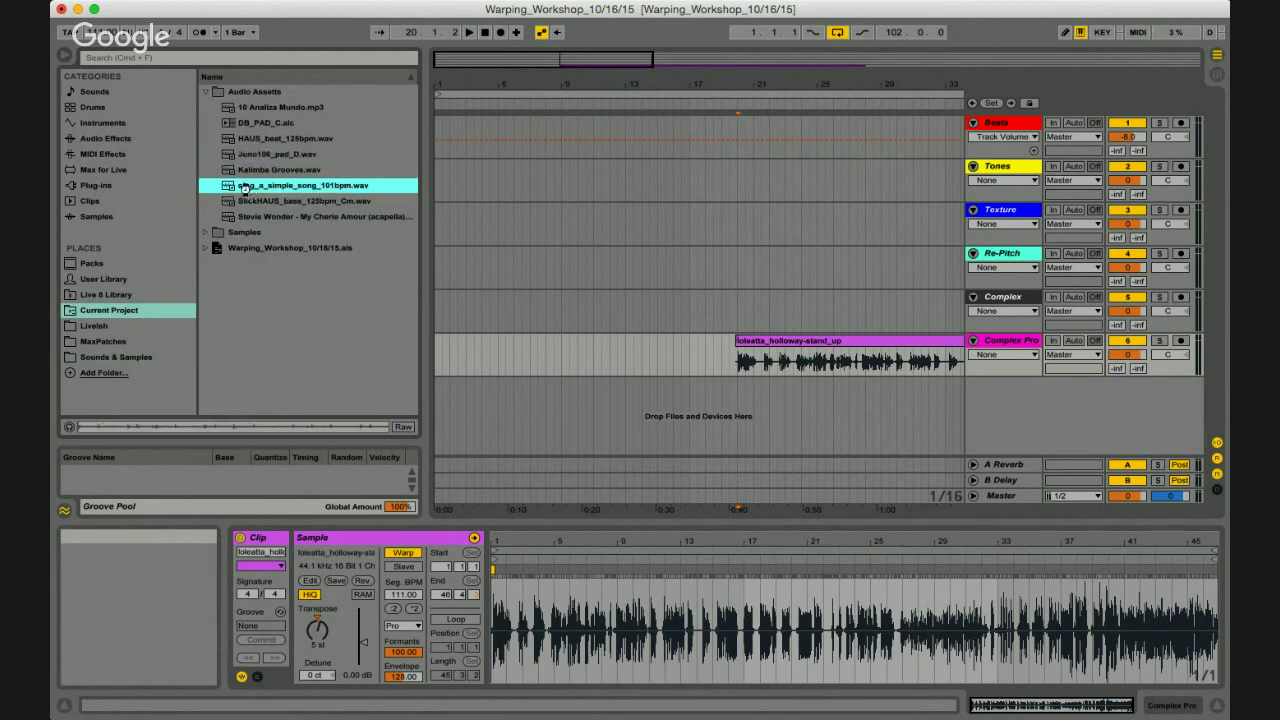
left_click_drag(244, 188, 436, 128)
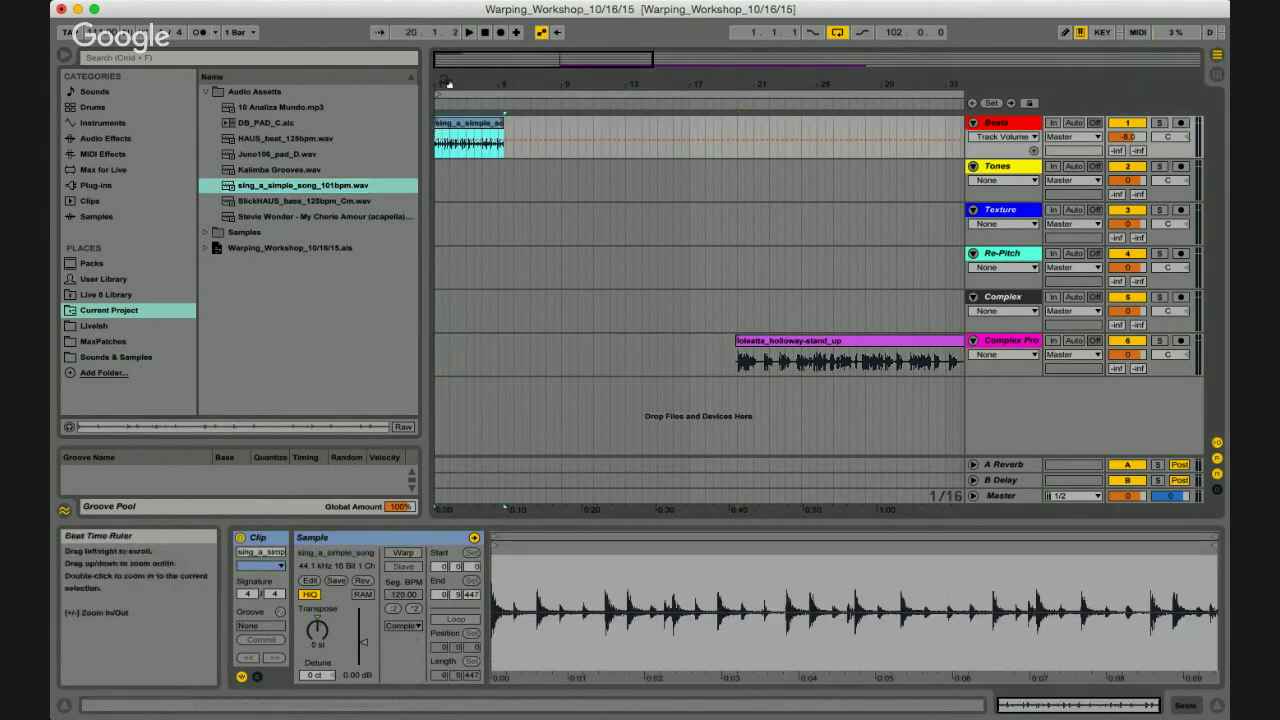
double_click(449, 84)
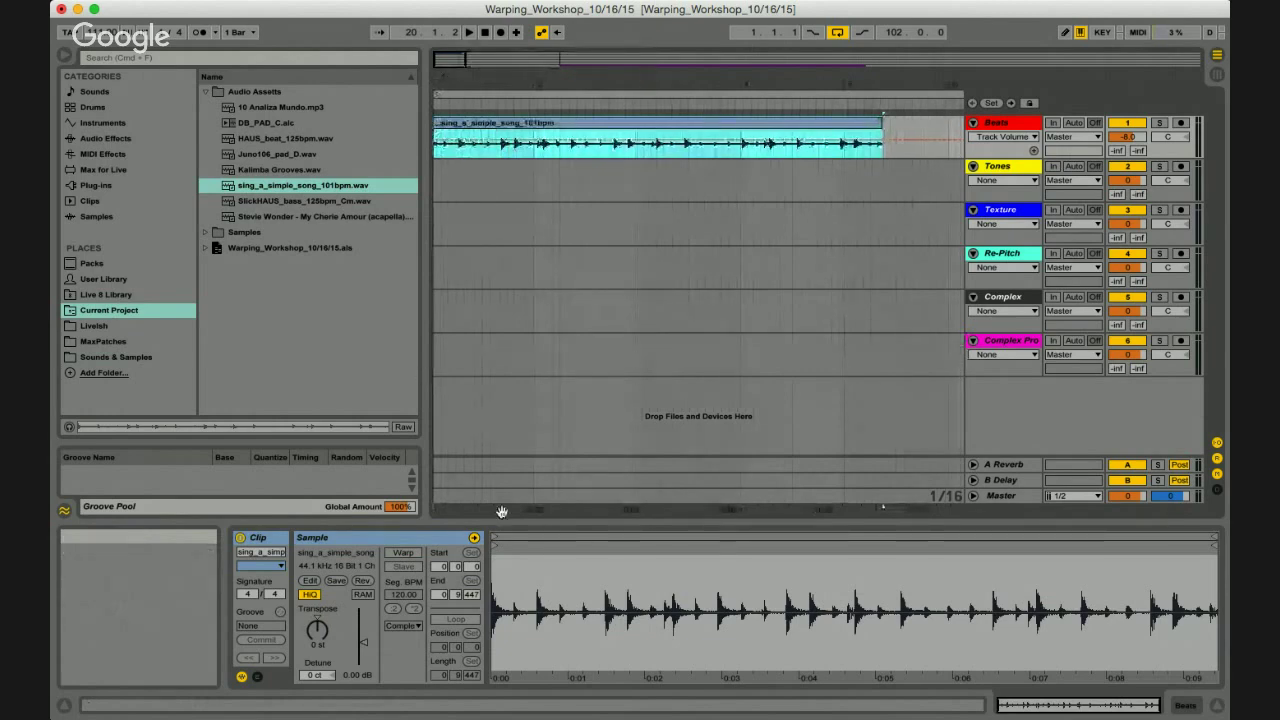
Enable Warp on the drum loop, create a warp marker just after beat 1.2 and delete it again.
left_click(403, 552)
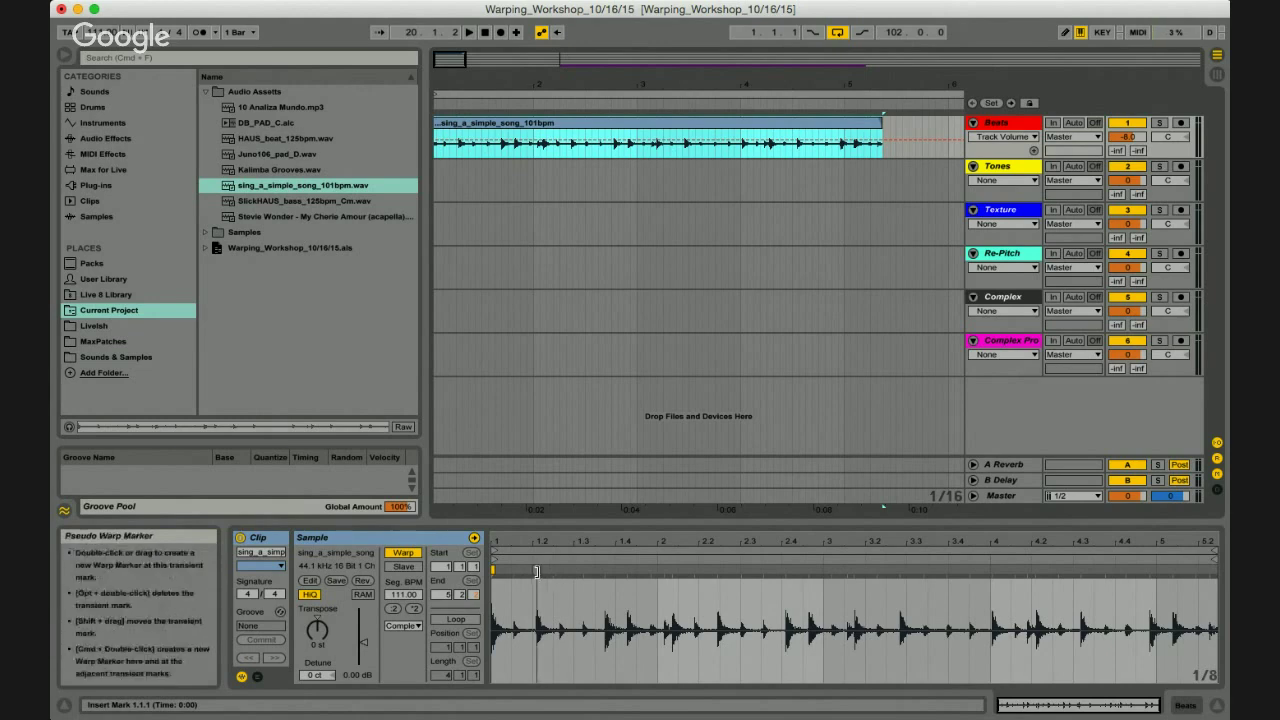
left_click(546, 570)
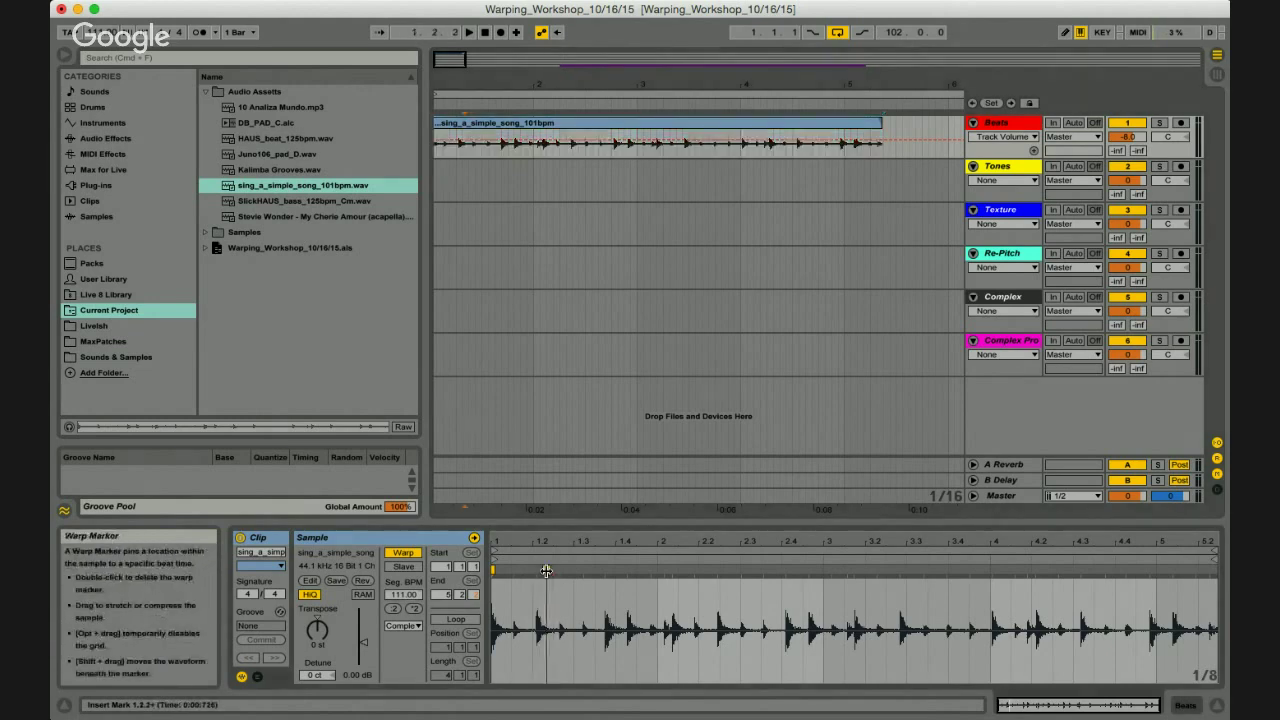
double_click(546, 570)
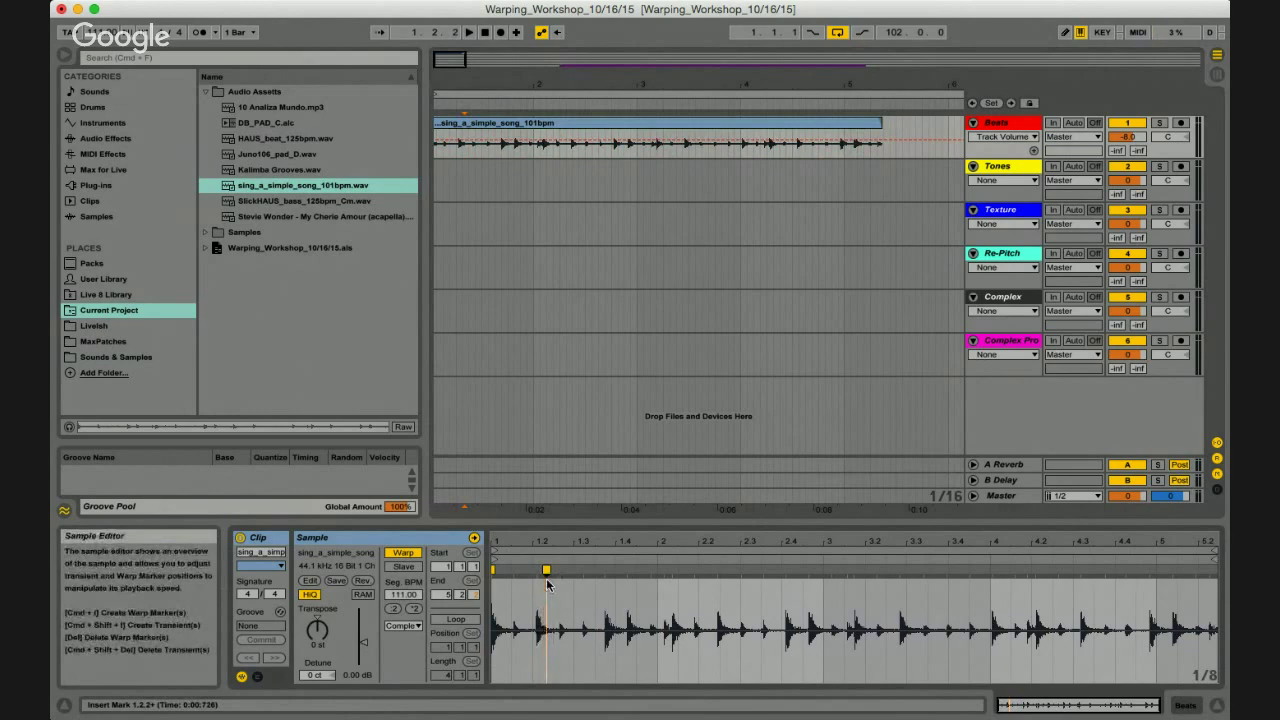
double_click(546, 569)
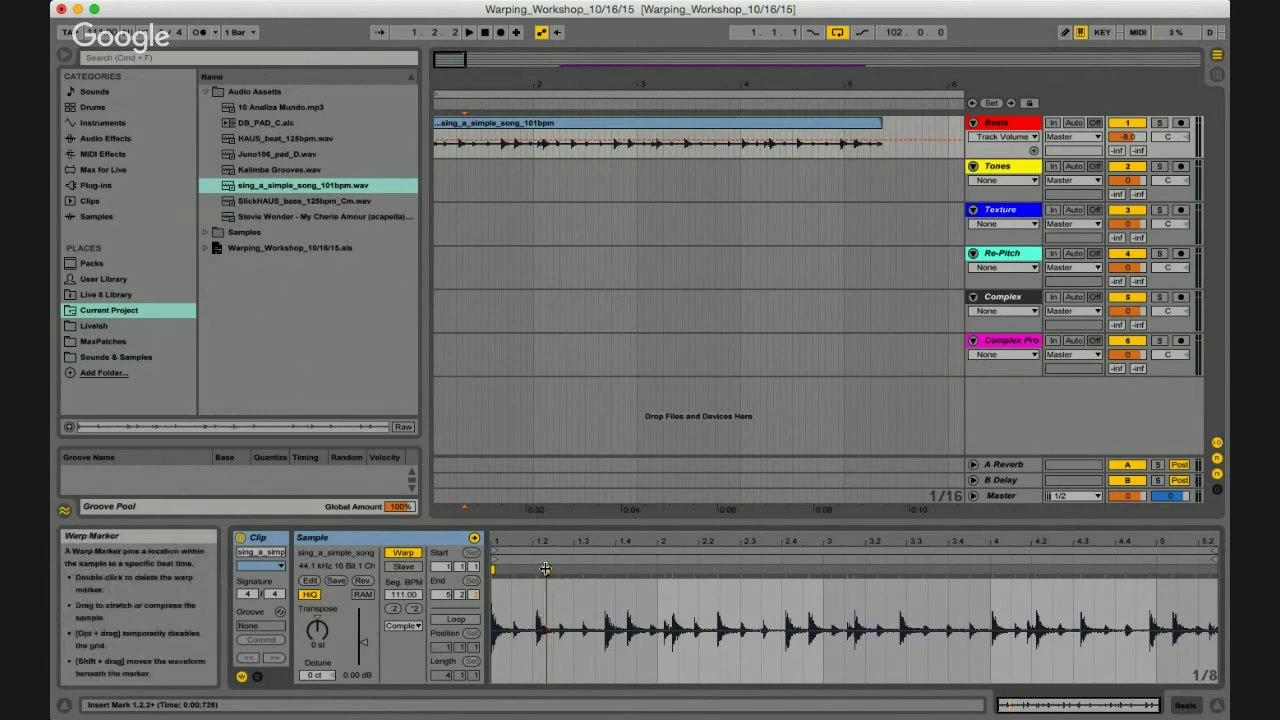
left_click(551, 571)
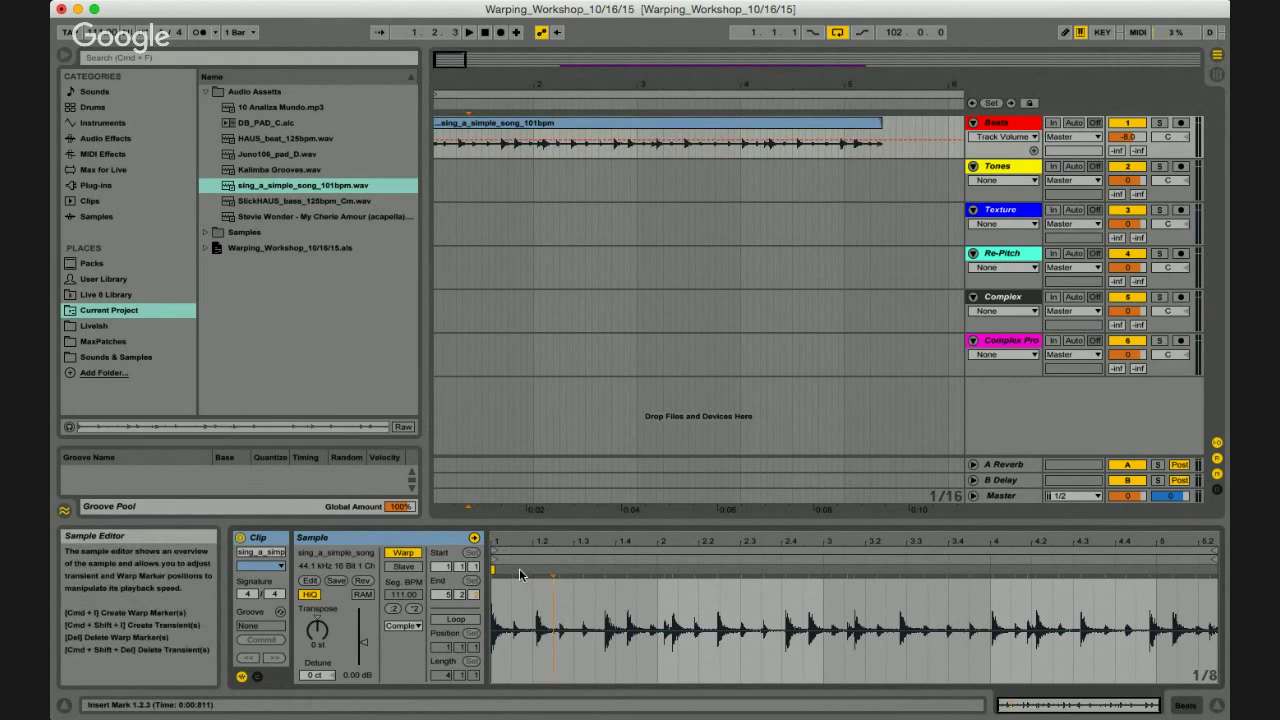
Create a warp marker at 1.1.3 in the drum loop and shift the waveform so the nearby hit lines up with it.
left_click_drag(518, 541, 561, 590)
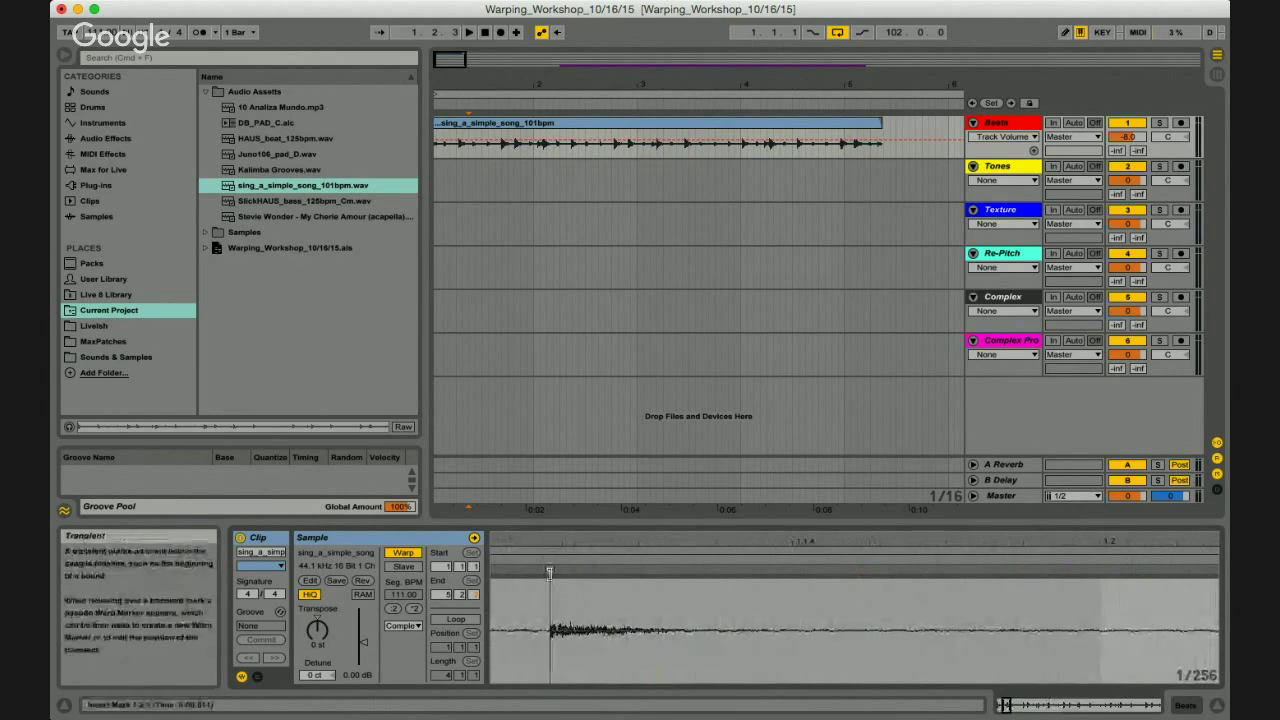
double_click(545, 571)
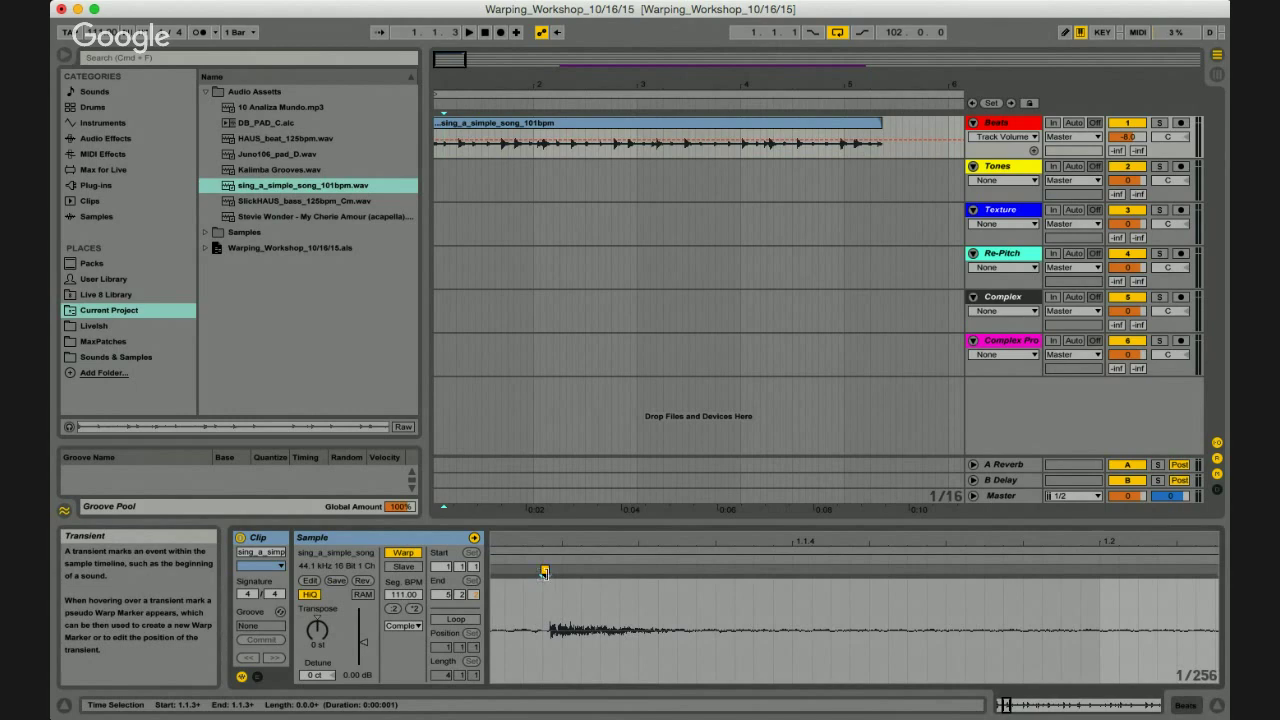
left_click_drag(545, 571, 543, 580)
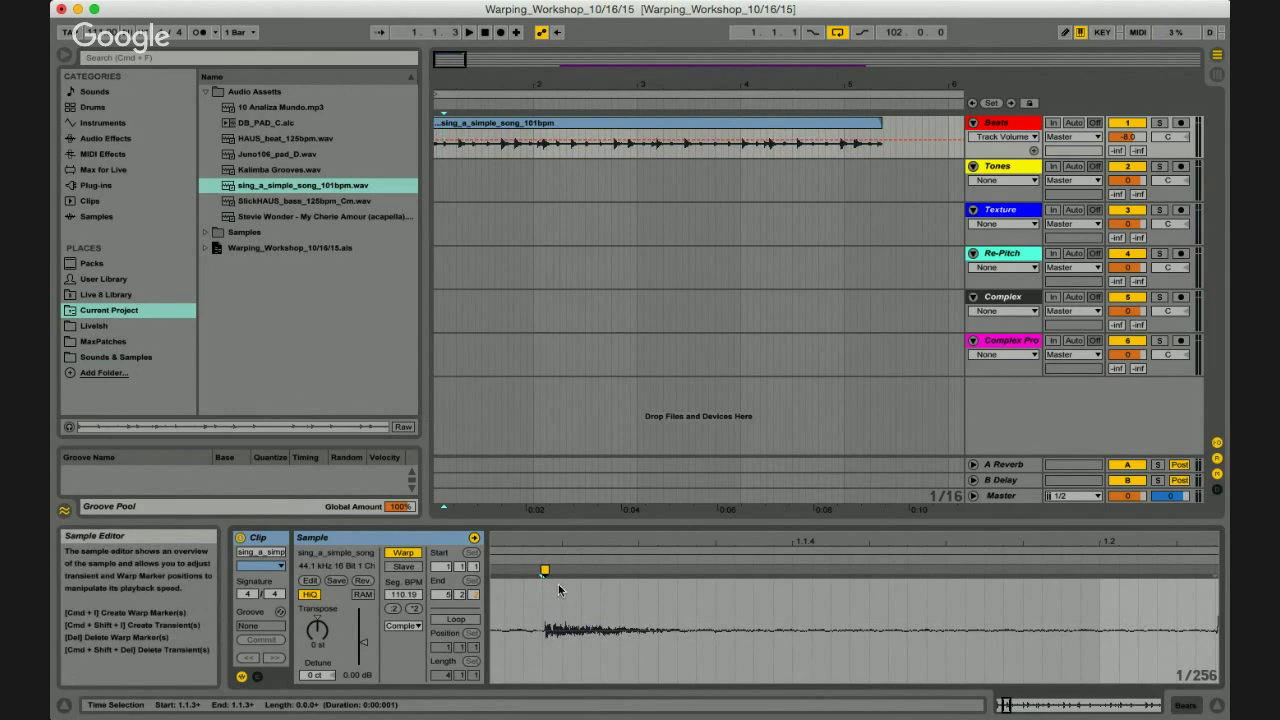
Add a warp marker at about 1.3.3, shift the waveform beneath it, and turn Warp off for the drum loop.
left_click_drag(624, 541, 624, 541)
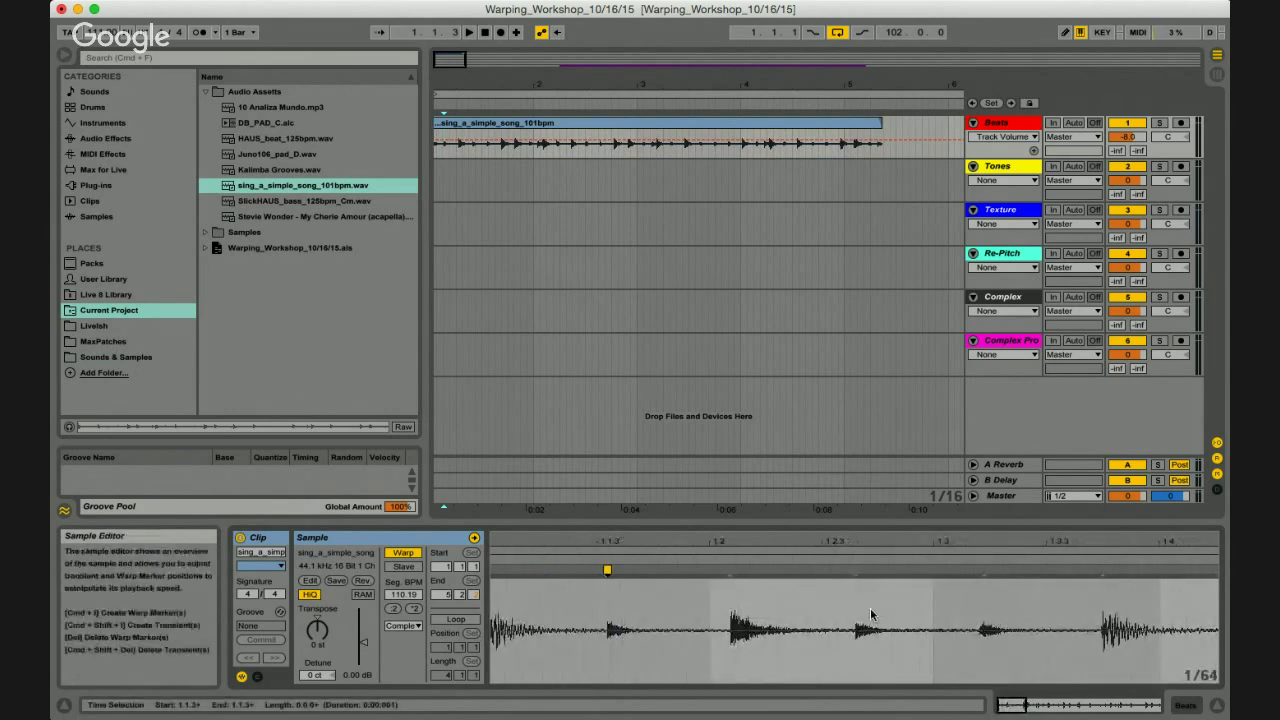
left_click_drag(745, 544, 749, 542)
double_click(647, 569)
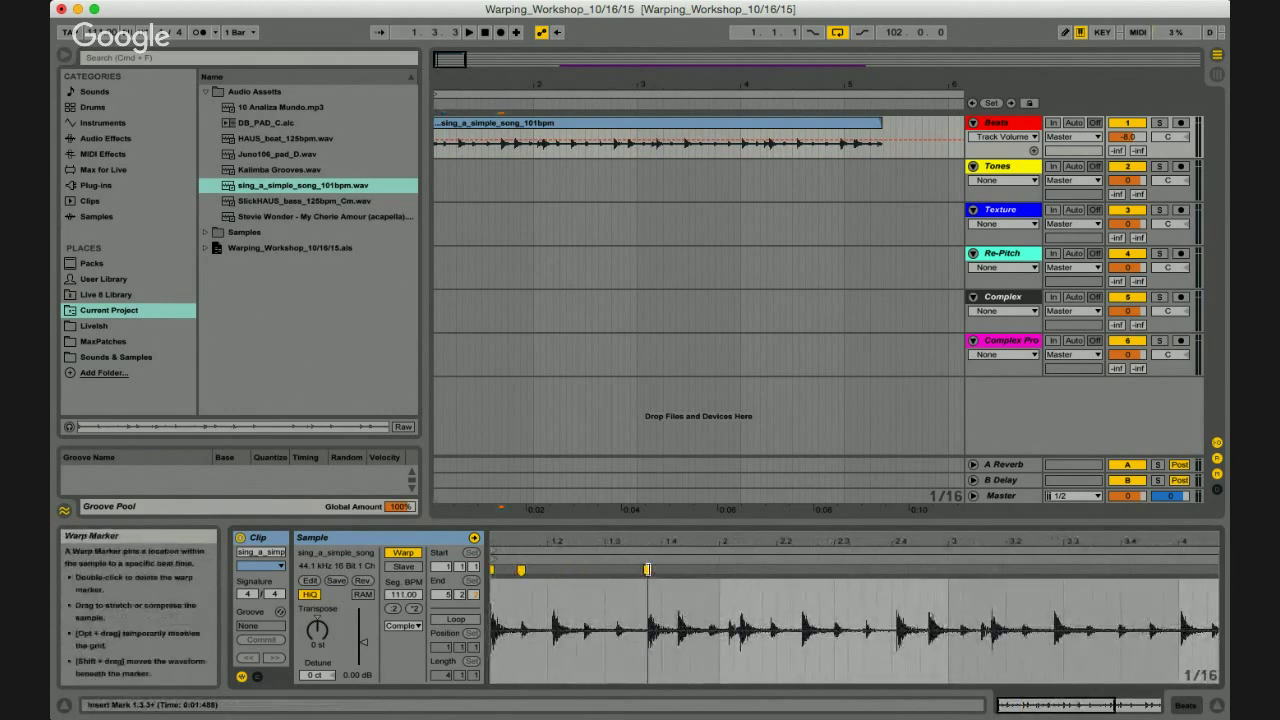
mouse_move(647, 569)
left_mouse_down()
mouse_move(735, 585)
mouse_move(595, 609)
left_mouse_up()
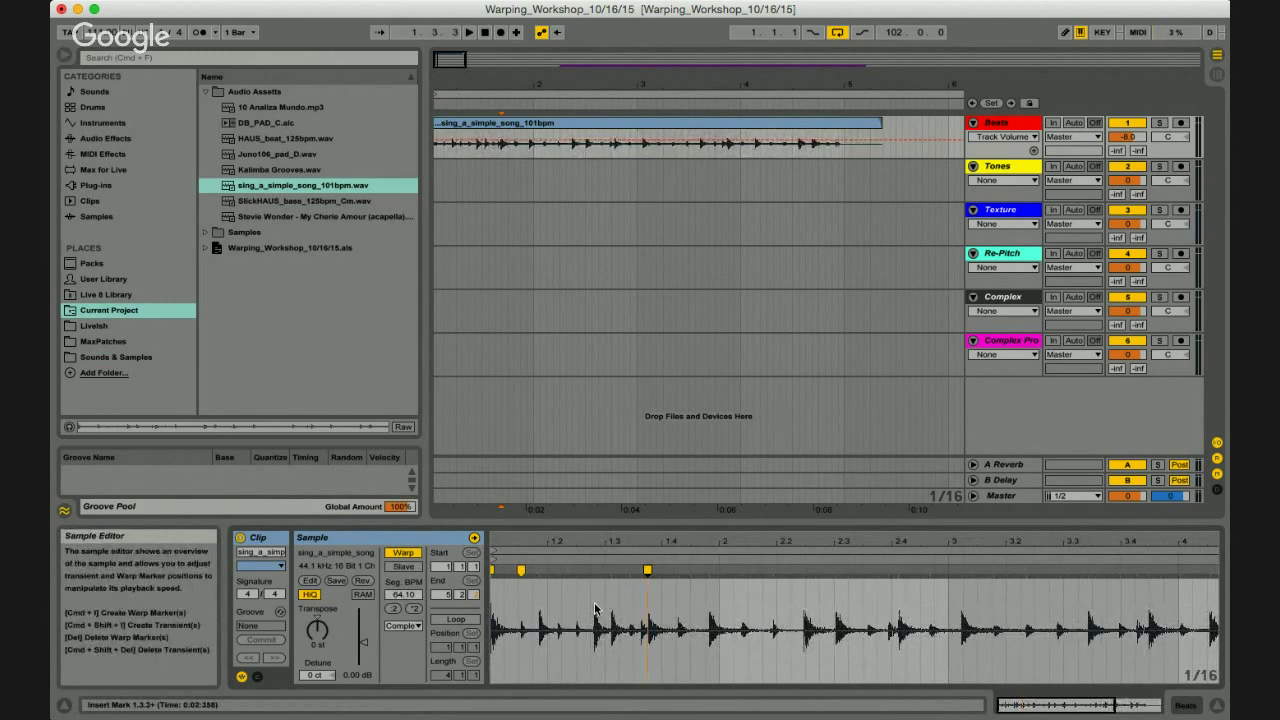
left_click(403, 552)
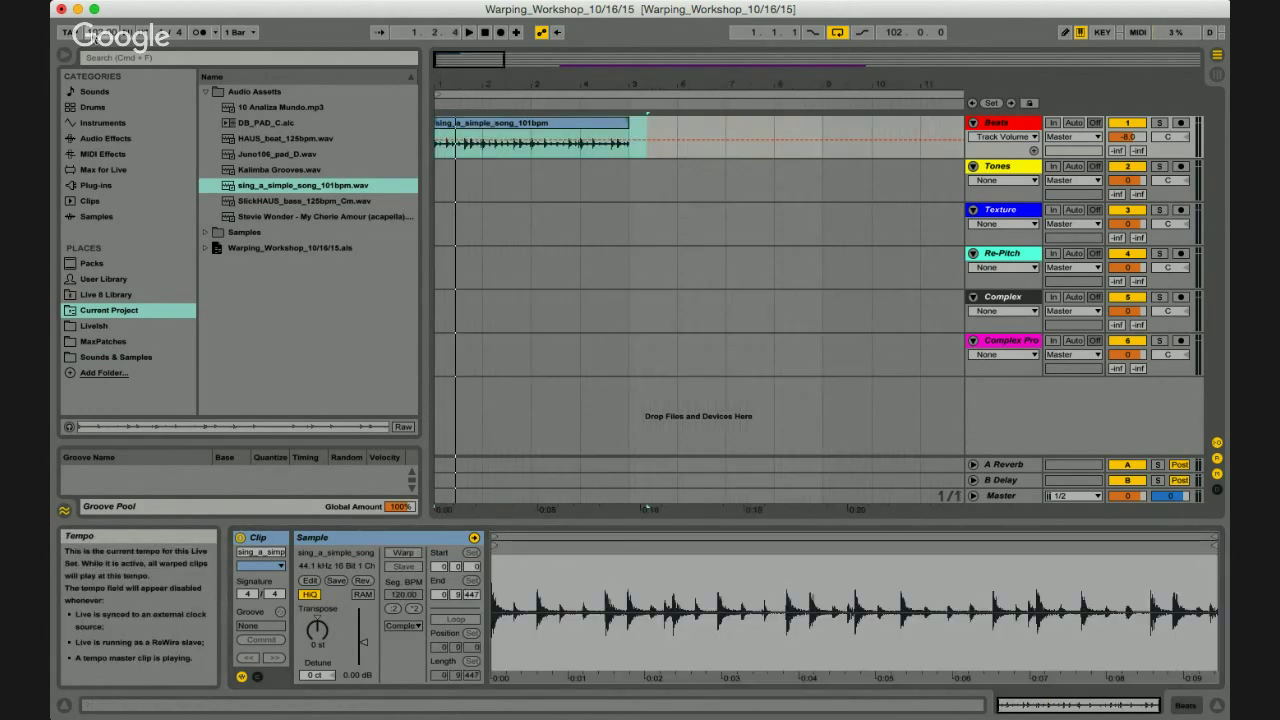